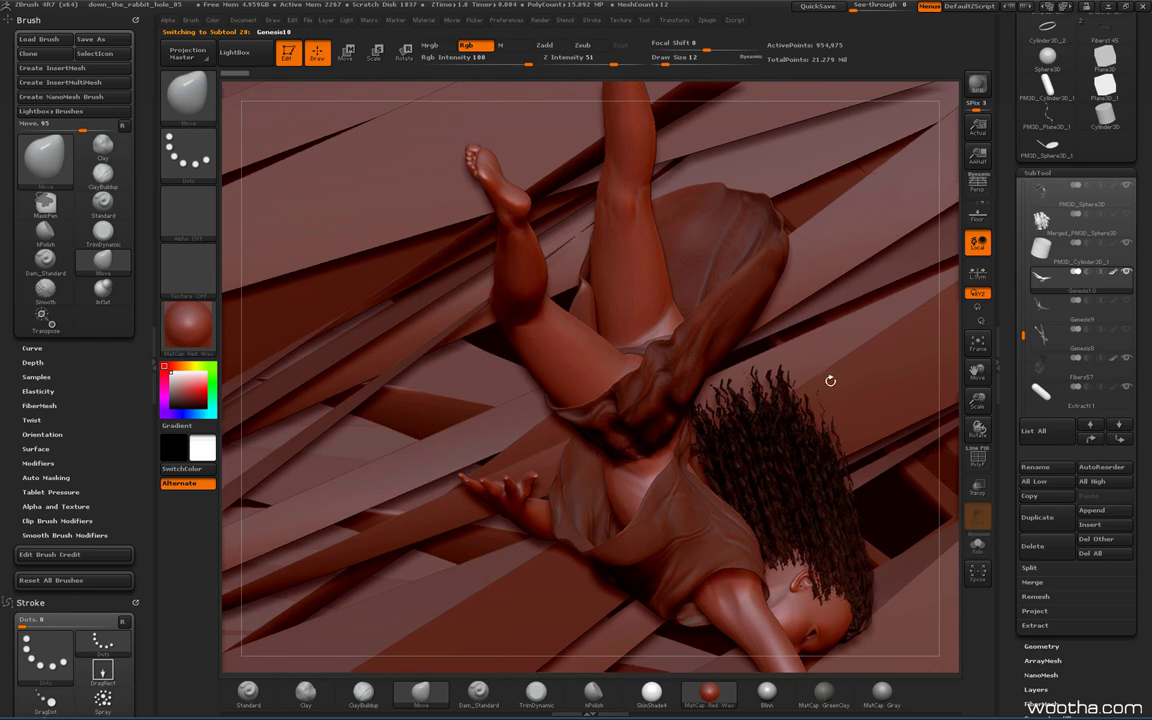
Inspect the falling girl with her dress and hair, temporarily isolating the Genesis10 body subtool.
click(977, 545)
drag(828, 573, 905, 470)
click(977, 545)
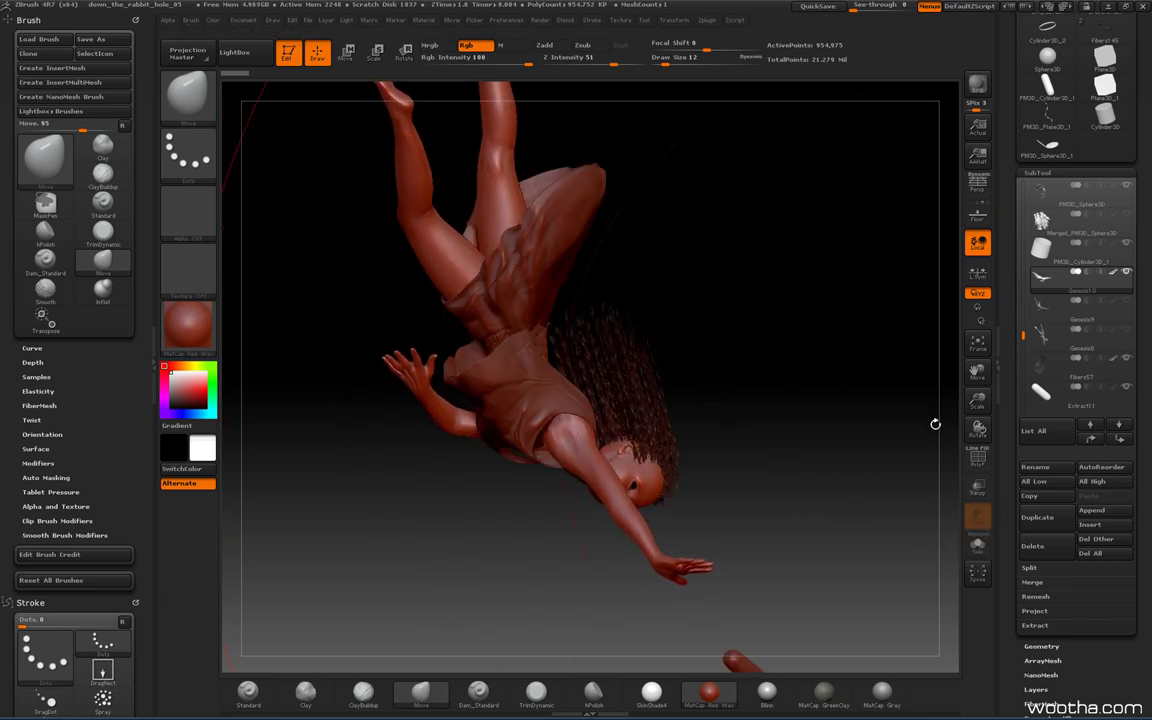
drag(949, 429, 589, 265)
drag(437, 188, 449, 299)
mouse_move(624, 272)
mouse_down()
mouse_move(560, 236)
mouse_move(627, 265)
mouse_up()
Set the Move brush's draw size to 100.
key(space)
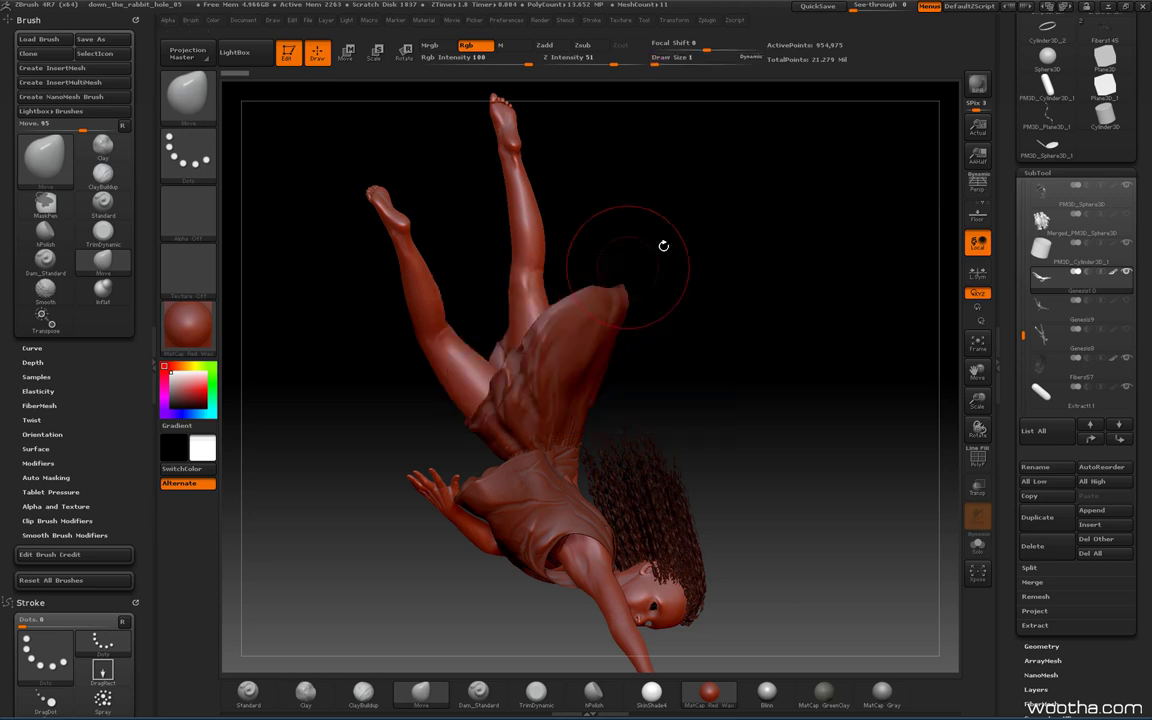
key(shift)
mouse_move(710, 334)
mouse_down()
mouse_move(830, 340)
mouse_move(773, 371)
mouse_move(769, 345)
mouse_move(730, 339)
mouse_move(778, 391)
mouse_up()
key(space)
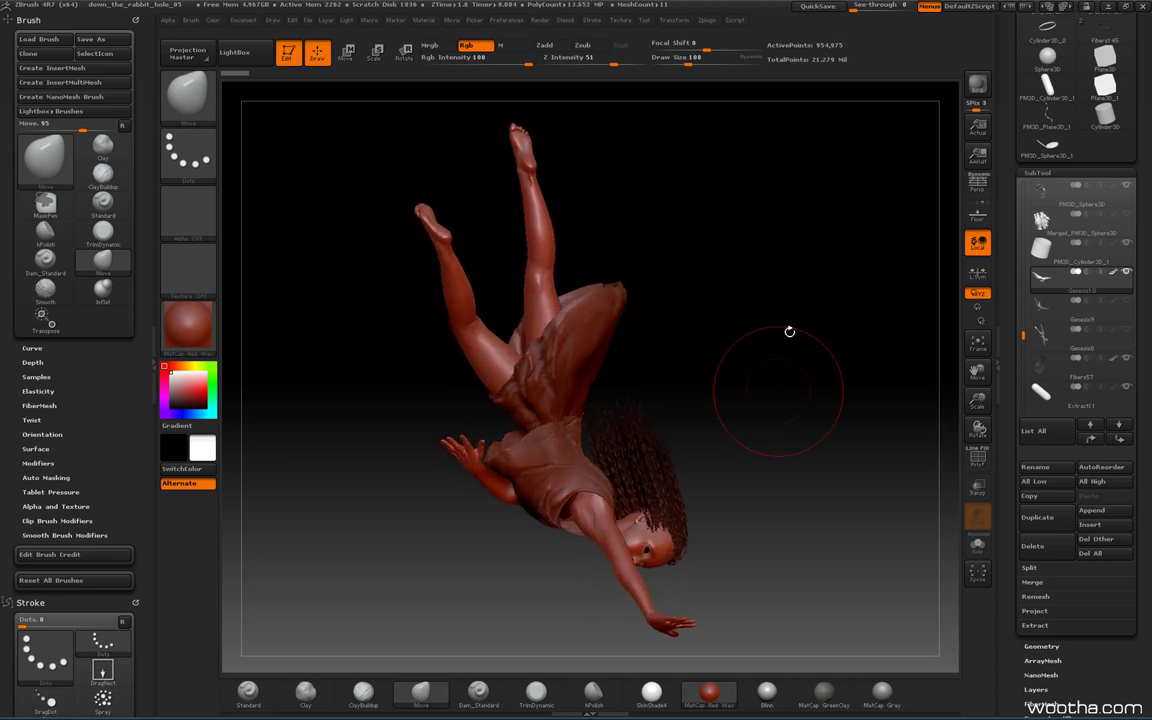
Examine the falling girl's pose, dress and hair from several angles.
mouse_move(779, 283)
shift+mouse_down()
mouse_move(787, 278)
mouse_move(811, 320)
shift+mouse_up()
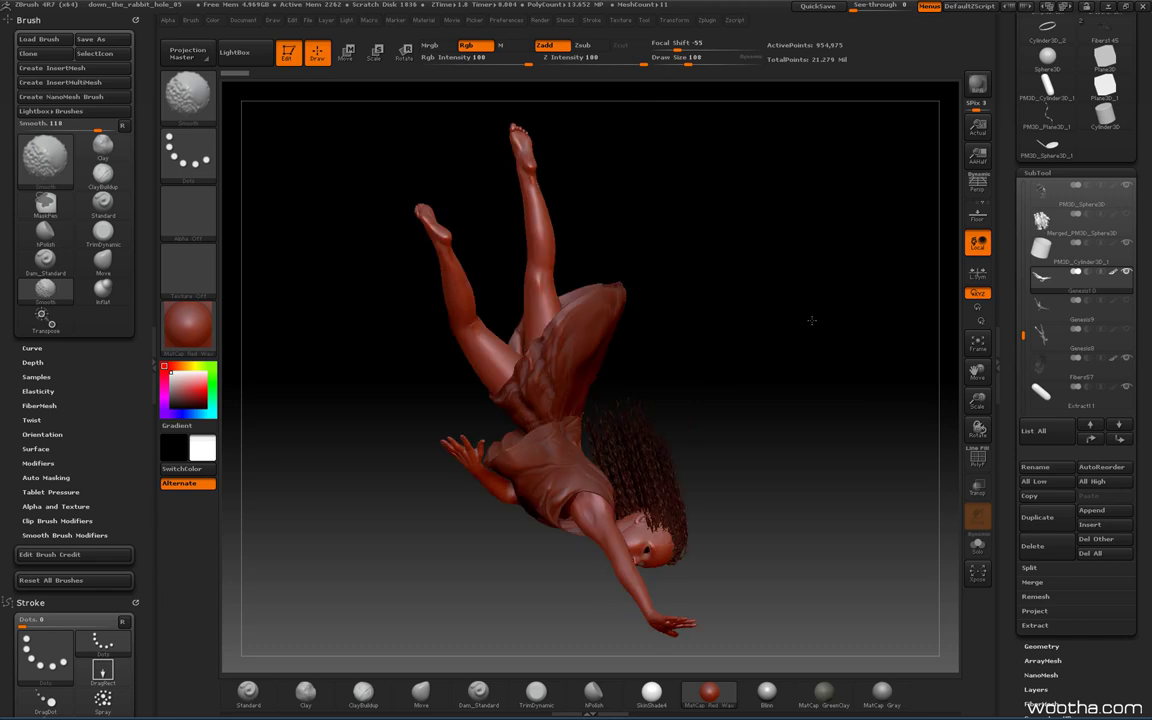
mouse_move(838, 388)
shift+mouse_down()
mouse_move(785, 391)
mouse_move(854, 395)
mouse_move(792, 411)
mouse_move(805, 419)
mouse_move(795, 412)
mouse_move(790, 430)
mouse_move(779, 386)
mouse_move(785, 437)
mouse_move(705, 396)
mouse_move(880, 494)
shift+mouse_up()
drag(768, 484, 758, 442)
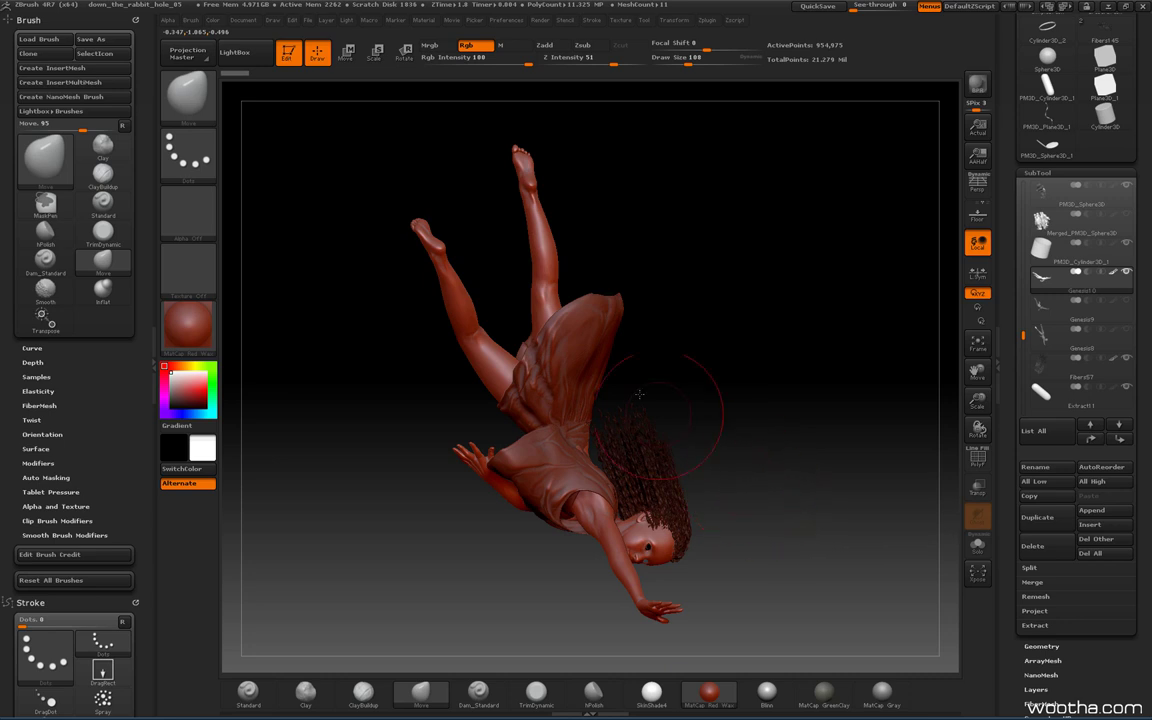
mouse_move(450, 154)
mouse_down()
mouse_move(452, 170)
mouse_move(705, 330)
mouse_move(758, 342)
mouse_move(756, 329)
mouse_up()
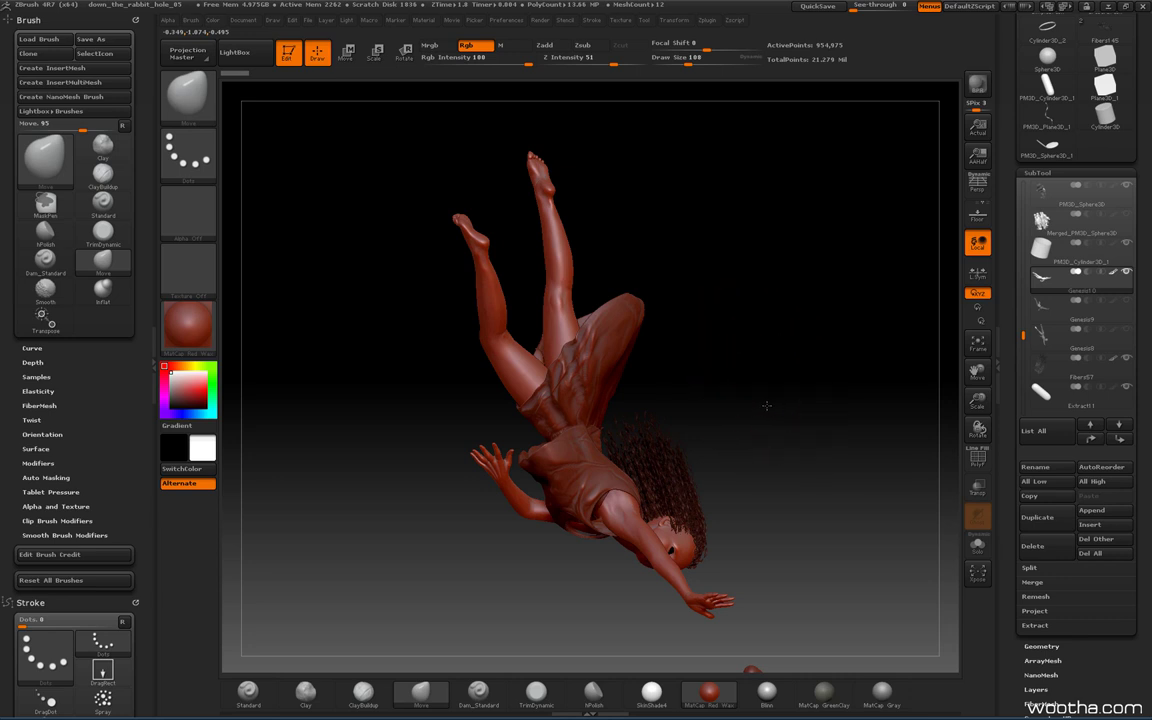
mouse_move(766, 405)
mouse_down()
mouse_move(761, 393)
mouse_move(782, 380)
mouse_move(768, 285)
mouse_up()
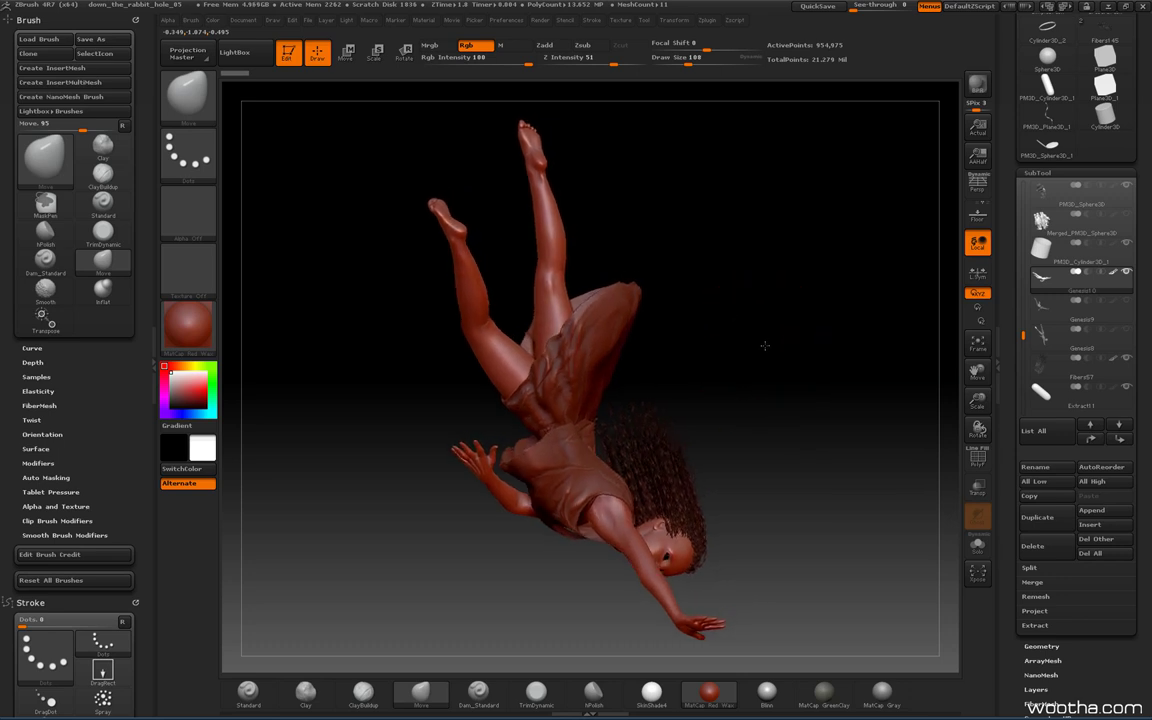
drag(765, 345, 764, 324)
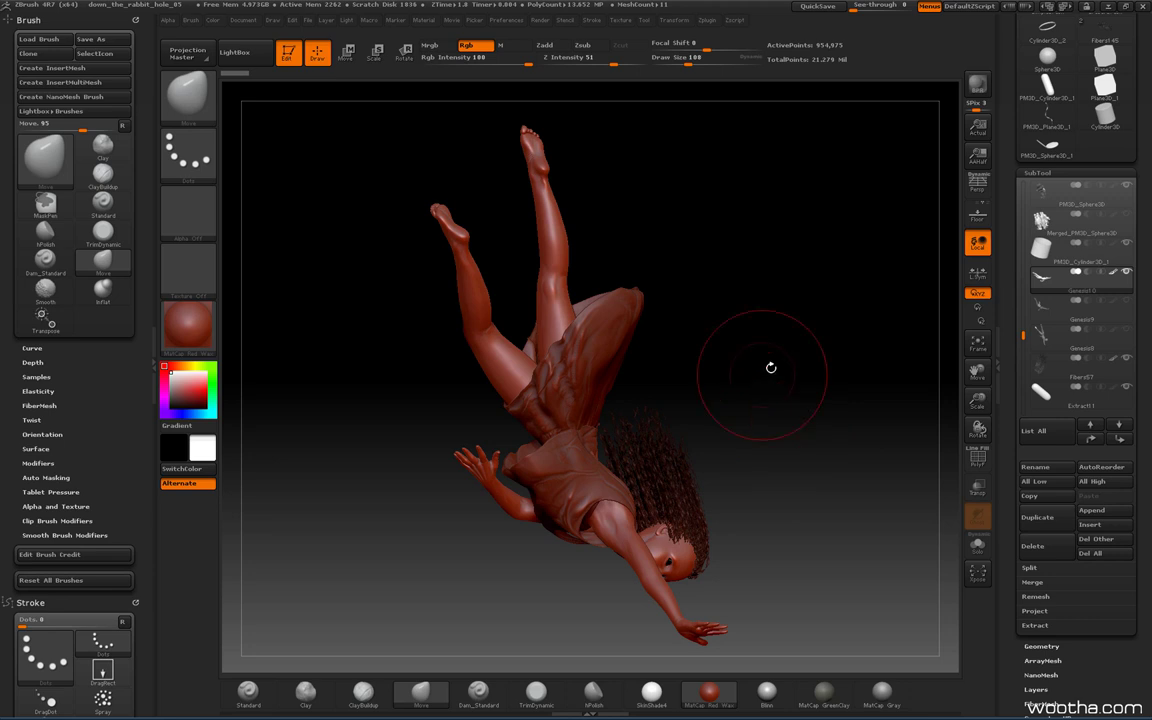
drag(825, 406, 812, 419)
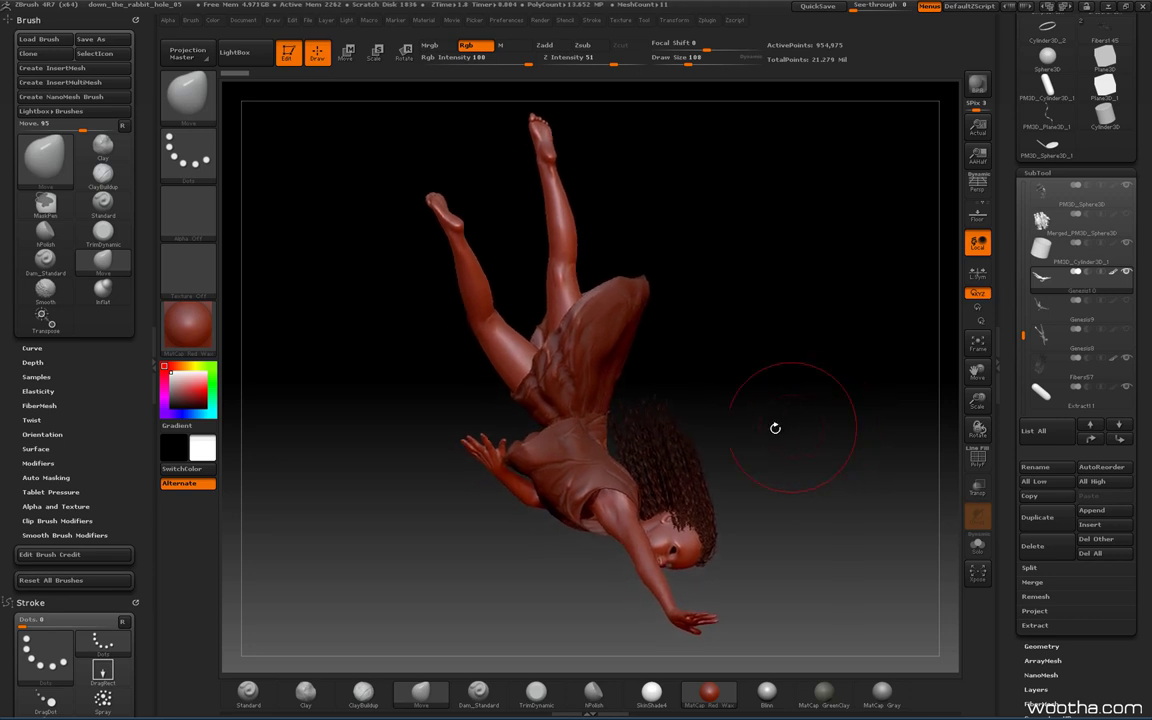
mouse_move(419, 365)
mouse_down()
mouse_move(404, 342)
mouse_move(441, 188)
mouse_up()
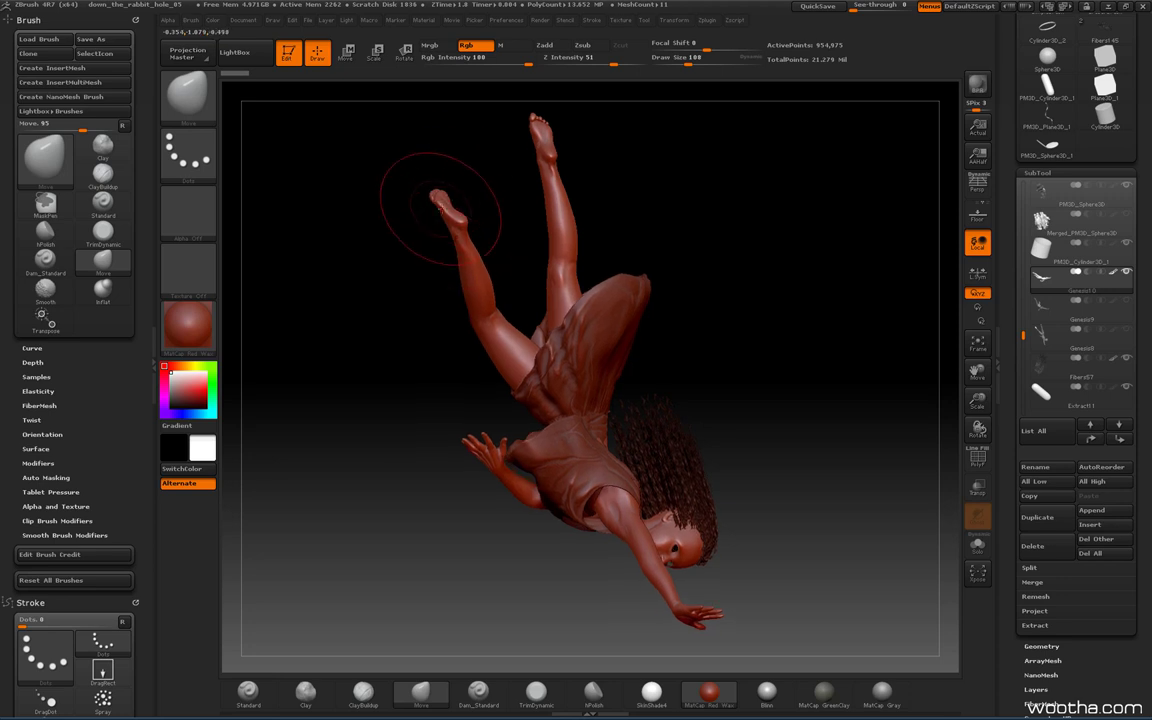
mouse_move(728, 443)
mouse_down()
mouse_move(738, 420)
mouse_move(568, 408)
mouse_up()
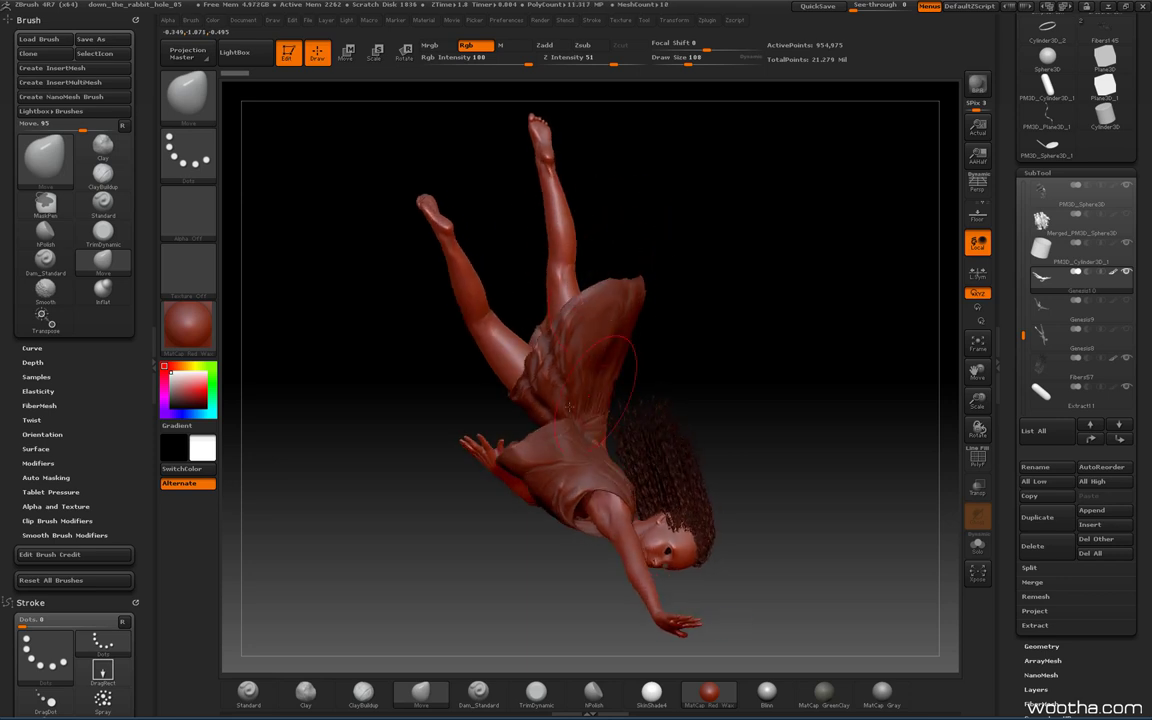
mouse_move(758, 450)
mouse_down()
mouse_move(788, 483)
mouse_move(952, 441)
mouse_move(640, 548)
mouse_move(672, 522)
mouse_up()
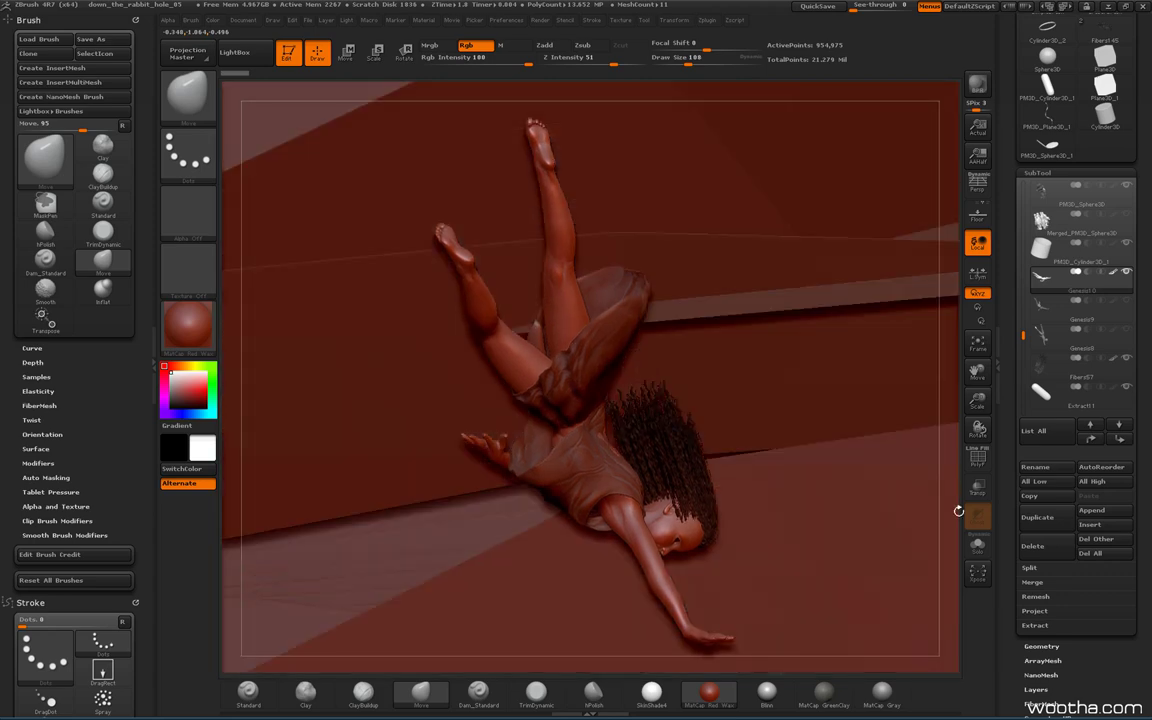
Isolate the Genesis10 body subtool and examine its hands, arms and torso from different angles.
click(978, 545)
mouse_move(900, 500)
mouse_down()
mouse_move(748, 450)
mouse_move(725, 499)
mouse_move(795, 521)
mouse_move(782, 503)
mouse_move(785, 452)
mouse_move(697, 296)
mouse_move(746, 424)
mouse_move(627, 206)
mouse_move(805, 373)
mouse_move(751, 458)
mouse_move(758, 470)
mouse_up()
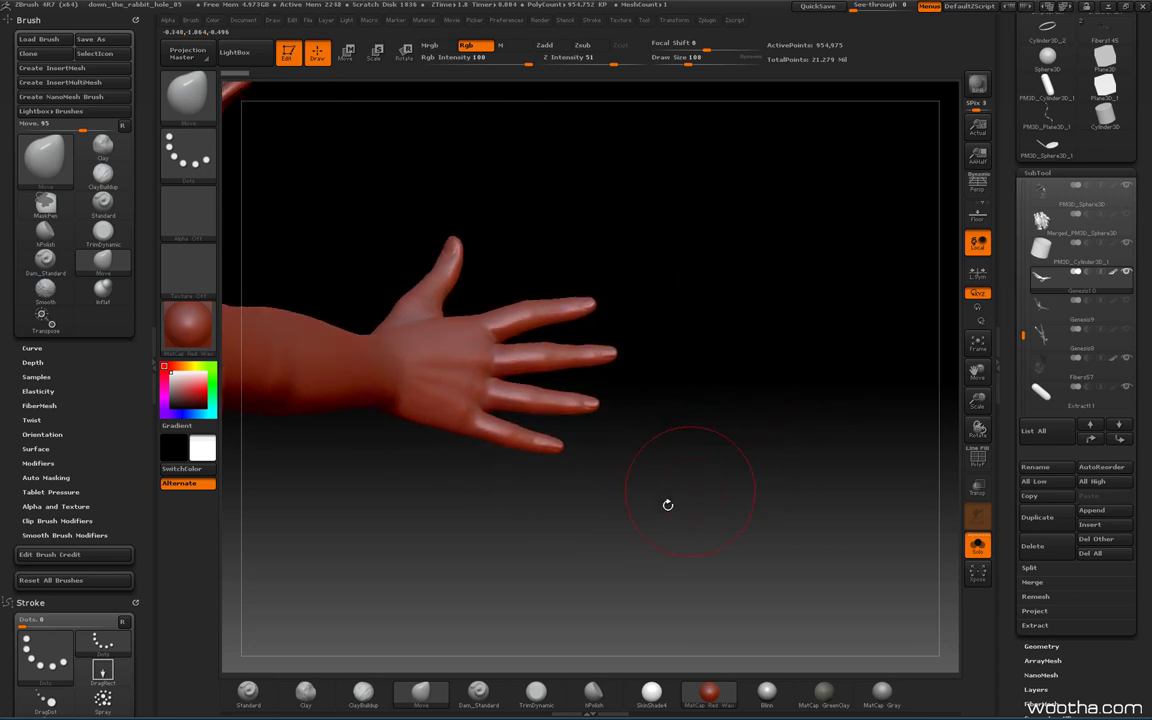
mouse_move(668, 505)
mouse_down()
mouse_move(740, 568)
mouse_move(720, 527)
mouse_move(779, 513)
mouse_move(800, 532)
mouse_move(802, 504)
mouse_move(775, 505)
mouse_move(581, 620)
mouse_move(797, 419)
mouse_move(769, 535)
mouse_move(660, 385)
mouse_move(684, 417)
mouse_move(843, 489)
mouse_move(793, 435)
mouse_move(812, 418)
mouse_up()
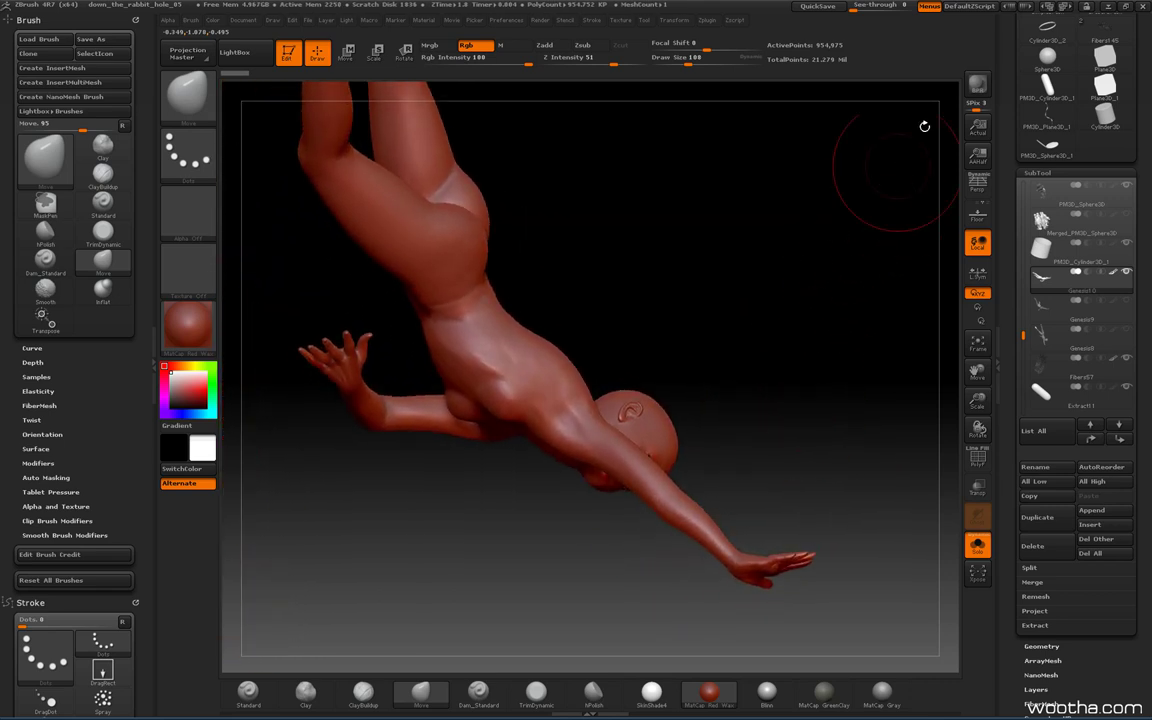
drag(812, 323, 676, 314)
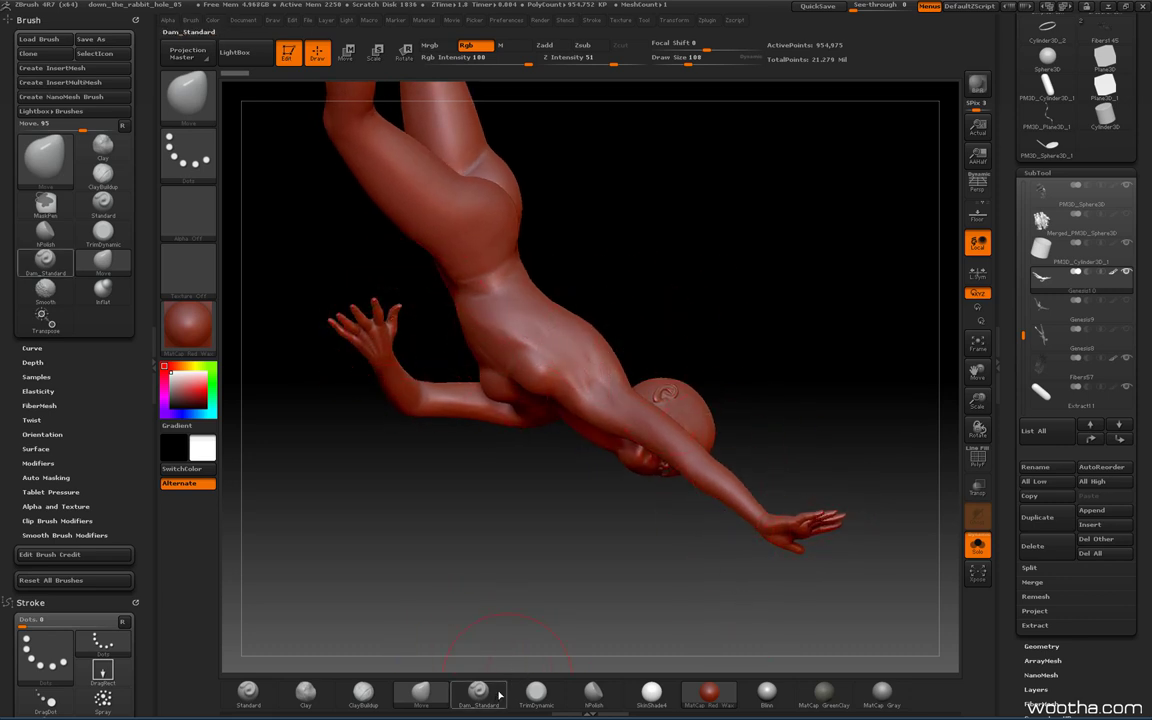
drag(522, 599, 529, 585)
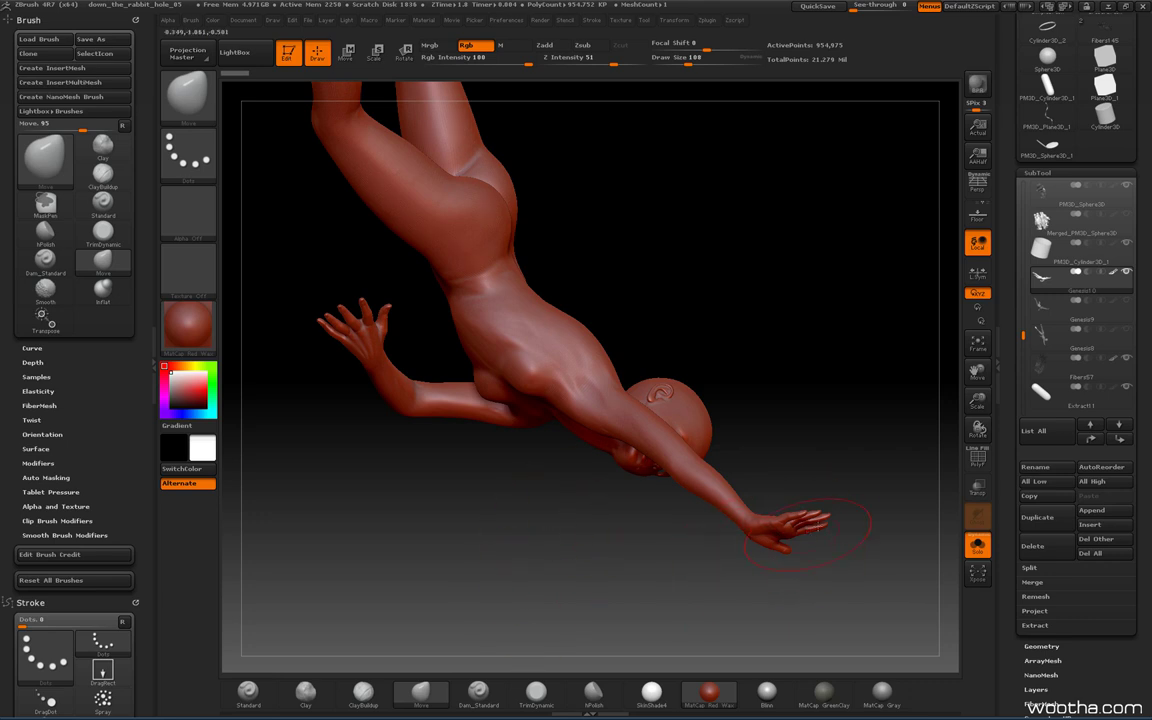
drag(808, 533, 783, 488)
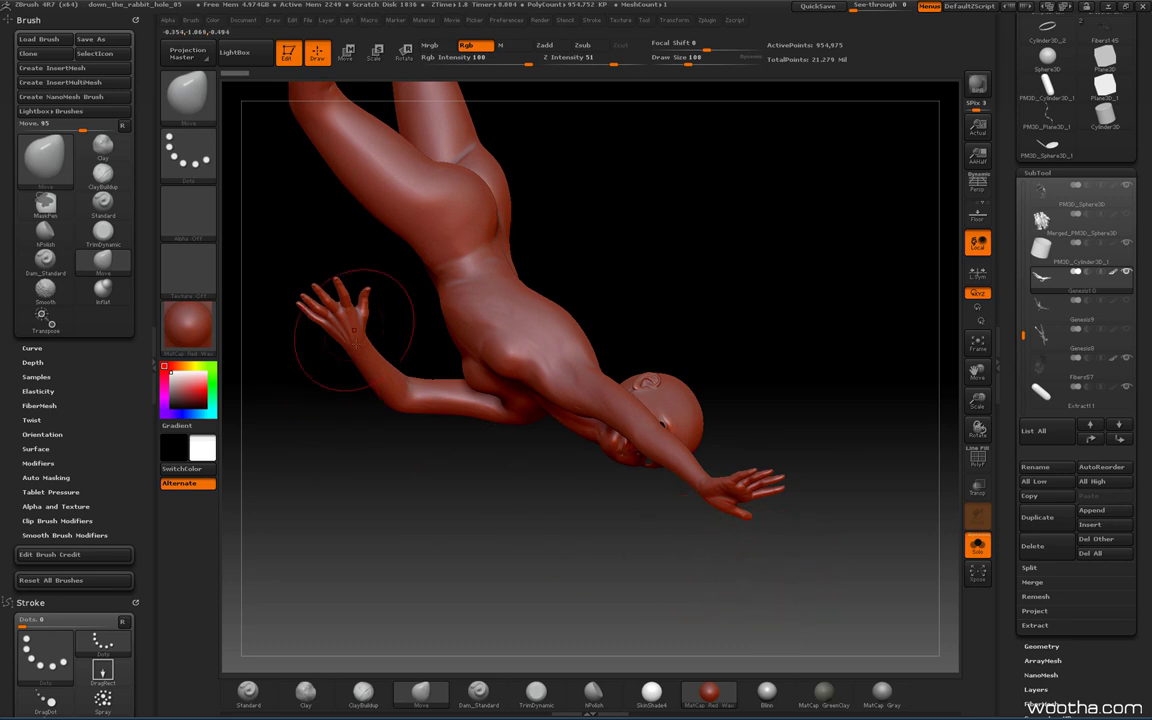
drag(319, 368, 326, 365)
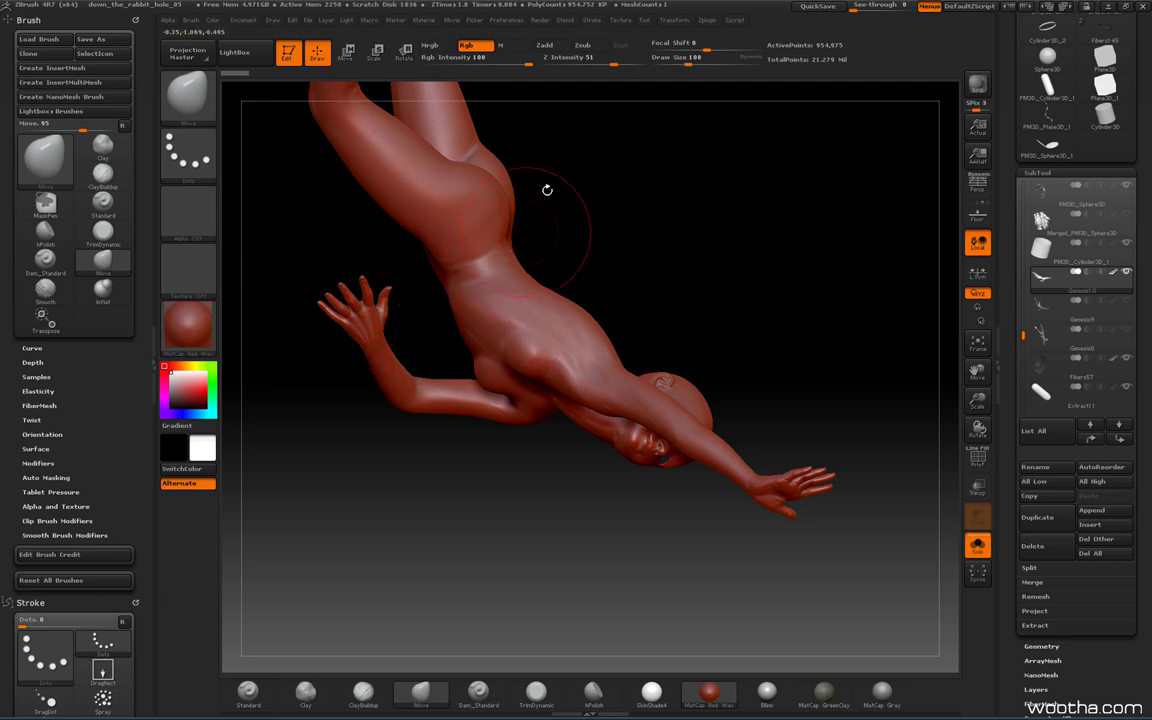
mouse_move(743, 262)
mouse_down()
mouse_move(776, 378)
mouse_move(765, 330)
mouse_up()
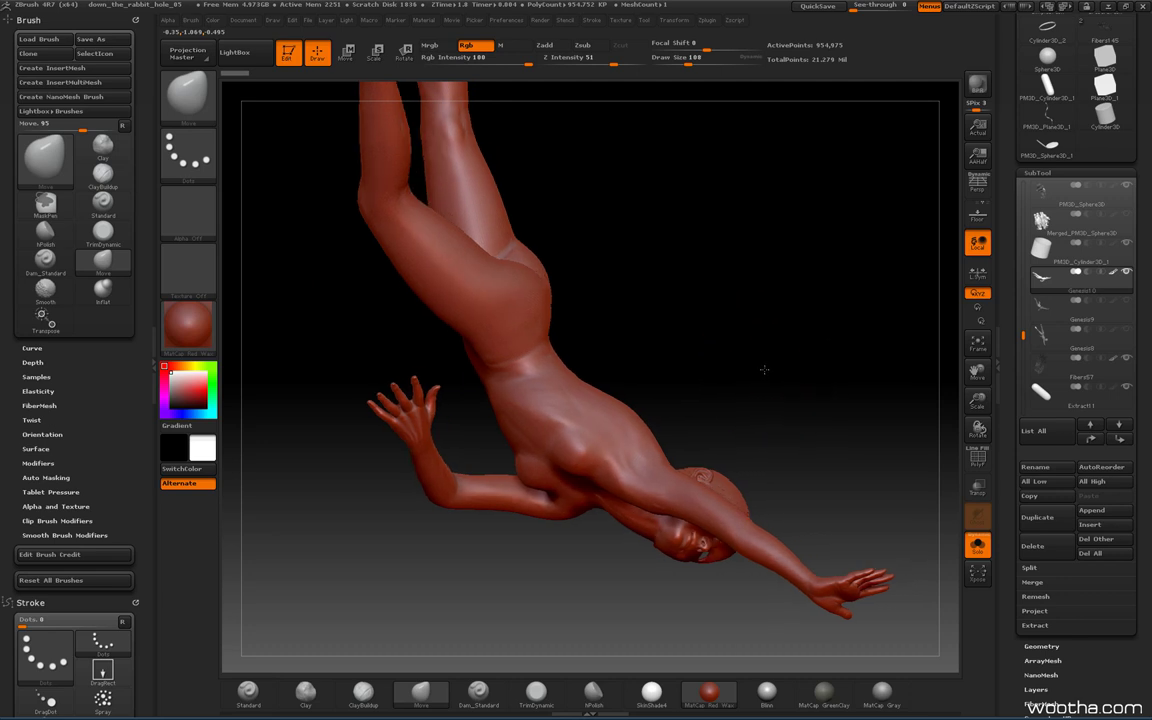
drag(741, 248, 675, 370)
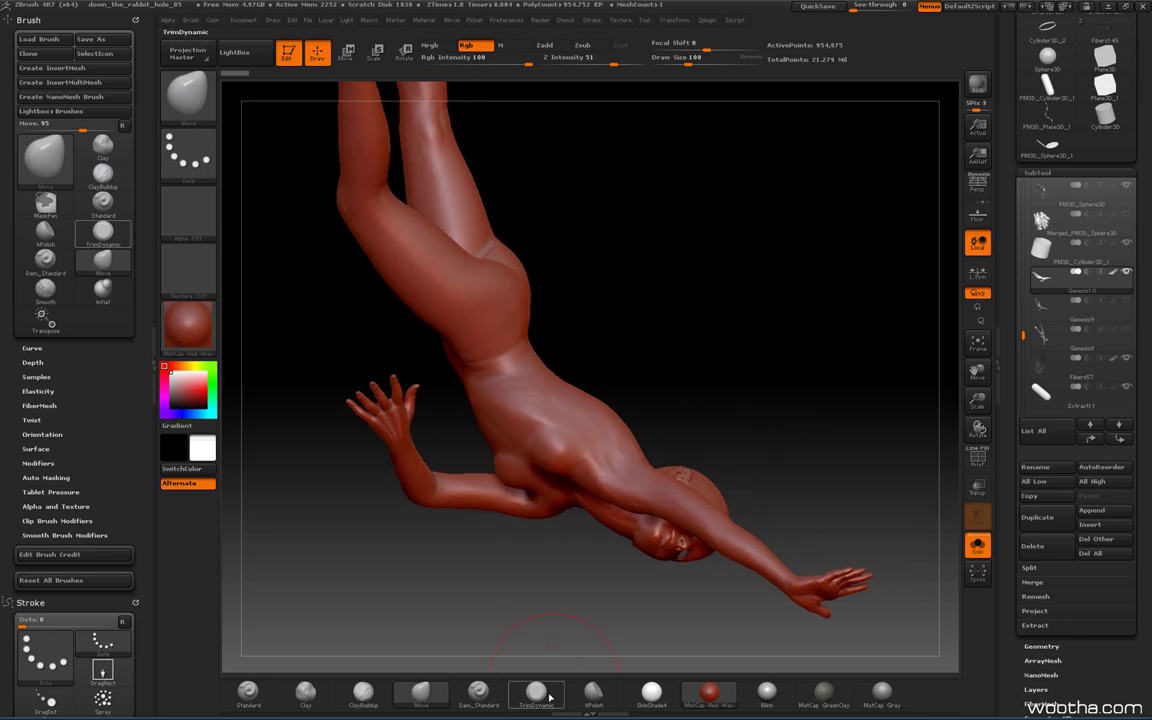
Switch to the scene_04 project in KeyShot, and from there to the Render folder in Adobe Bridge.
key(super)
click(310, 708)
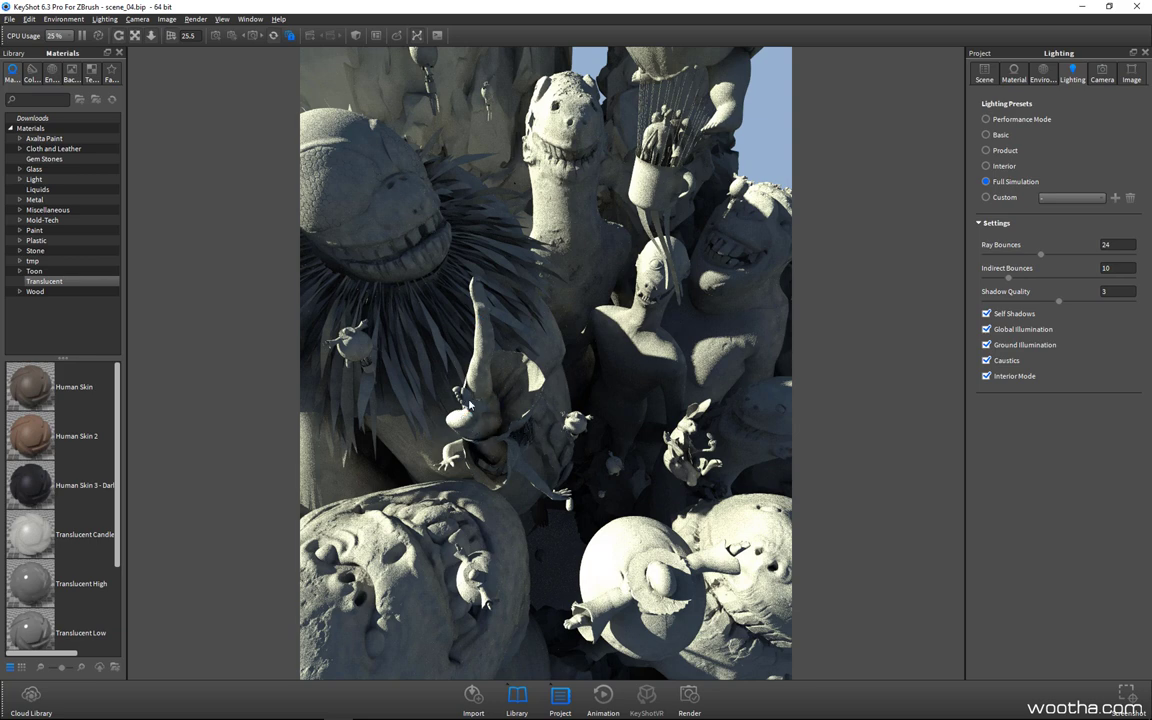
click(12, 708)
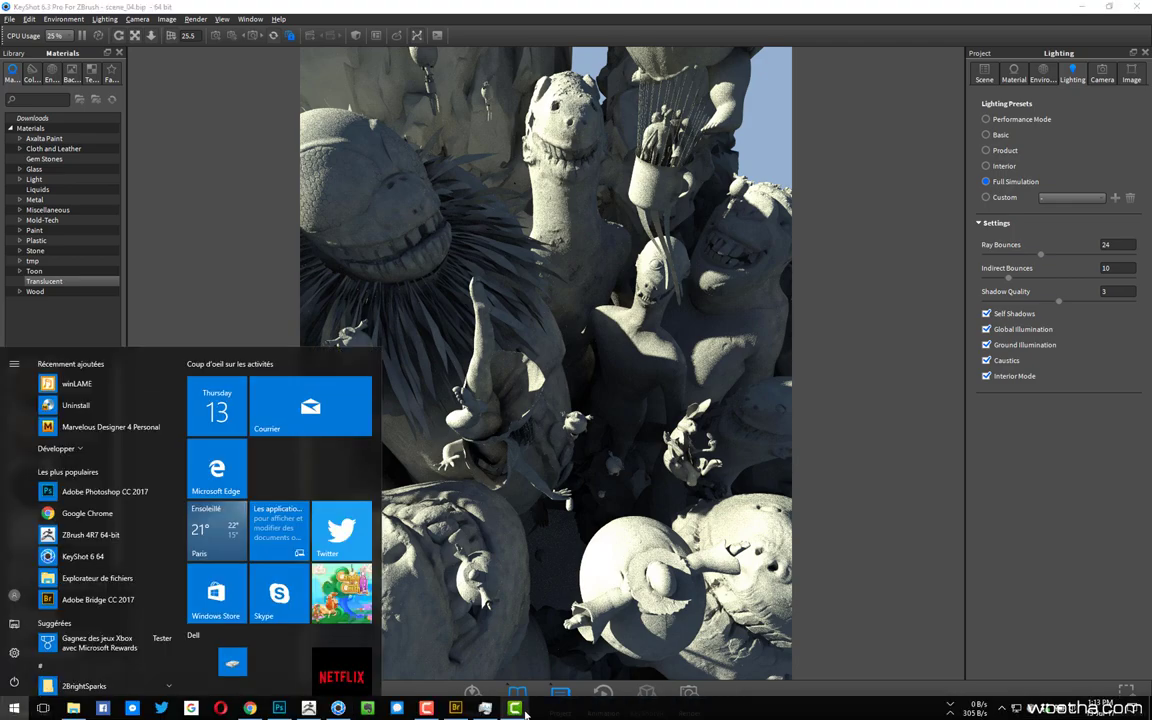
click(411, 708)
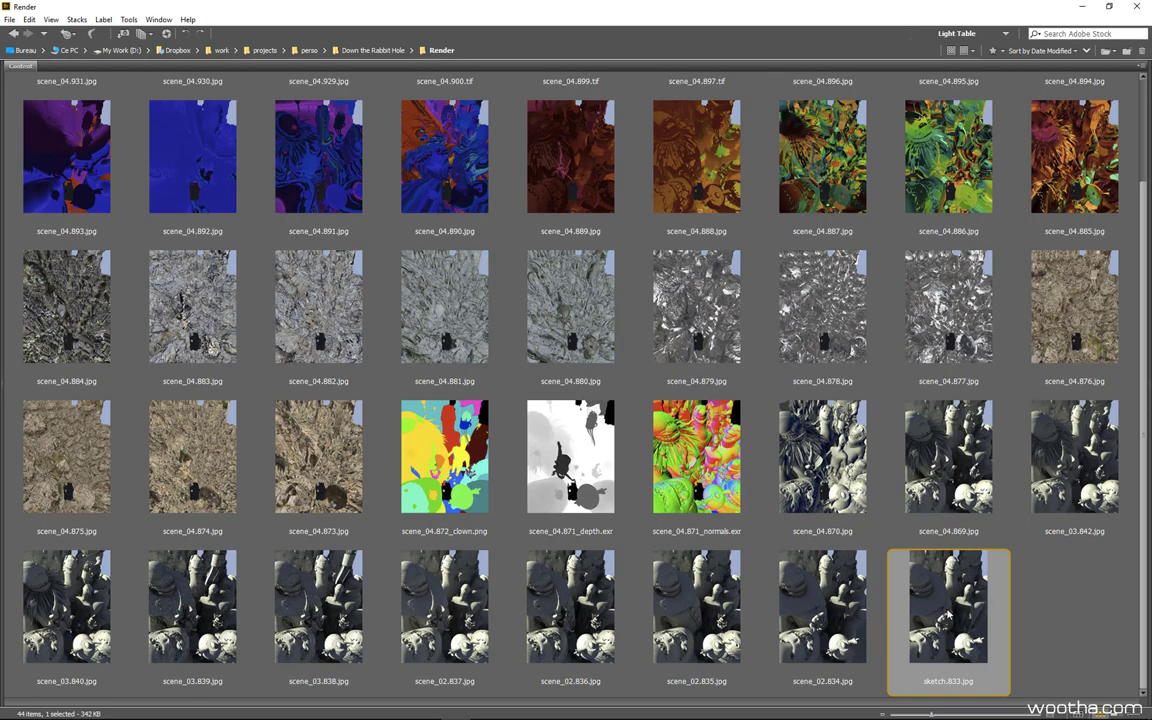
Review the early renders one by one in full-screen preview, starting from sketch.833.jpg.
key(space)
key(Right)
key(Right)
key(Right)
key(Right)
key(Right)
key(Right)
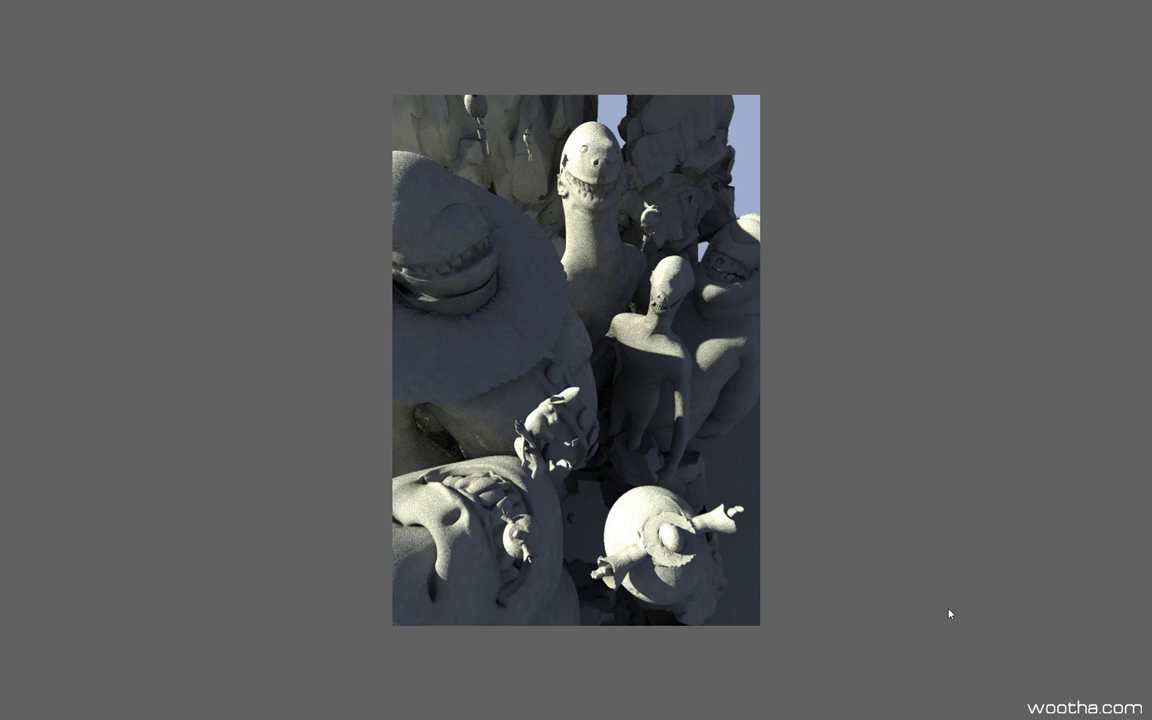
key(Right)
key(Right)
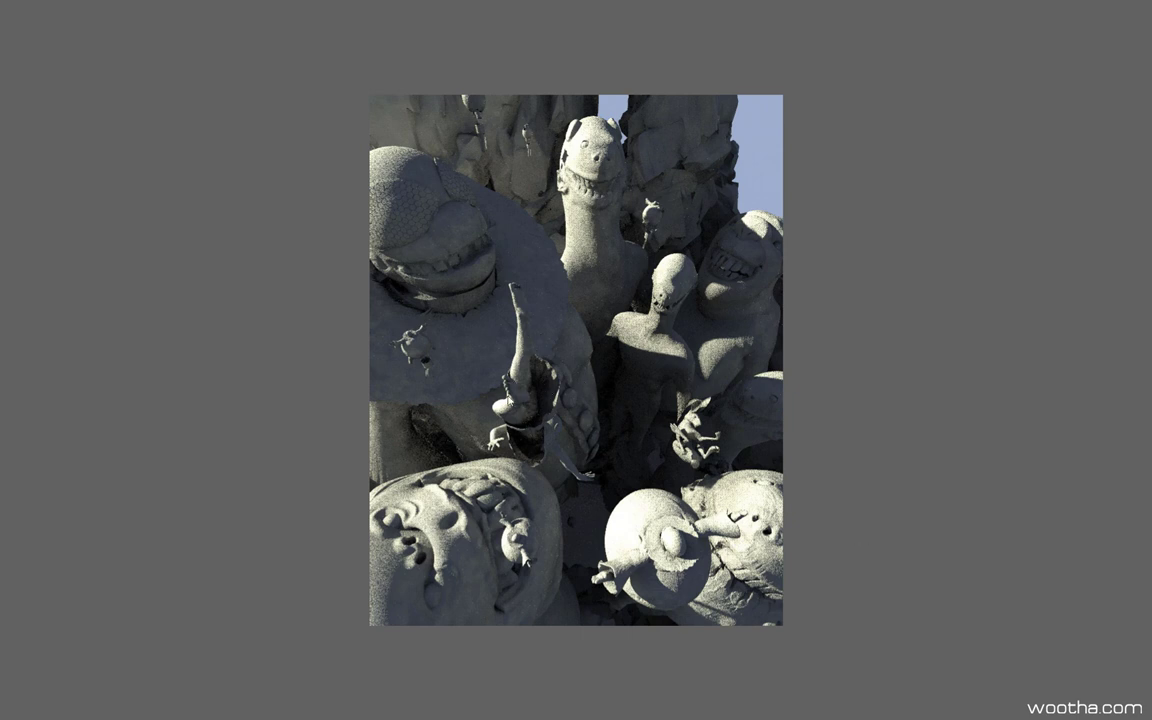
key(Right)
key(Left)
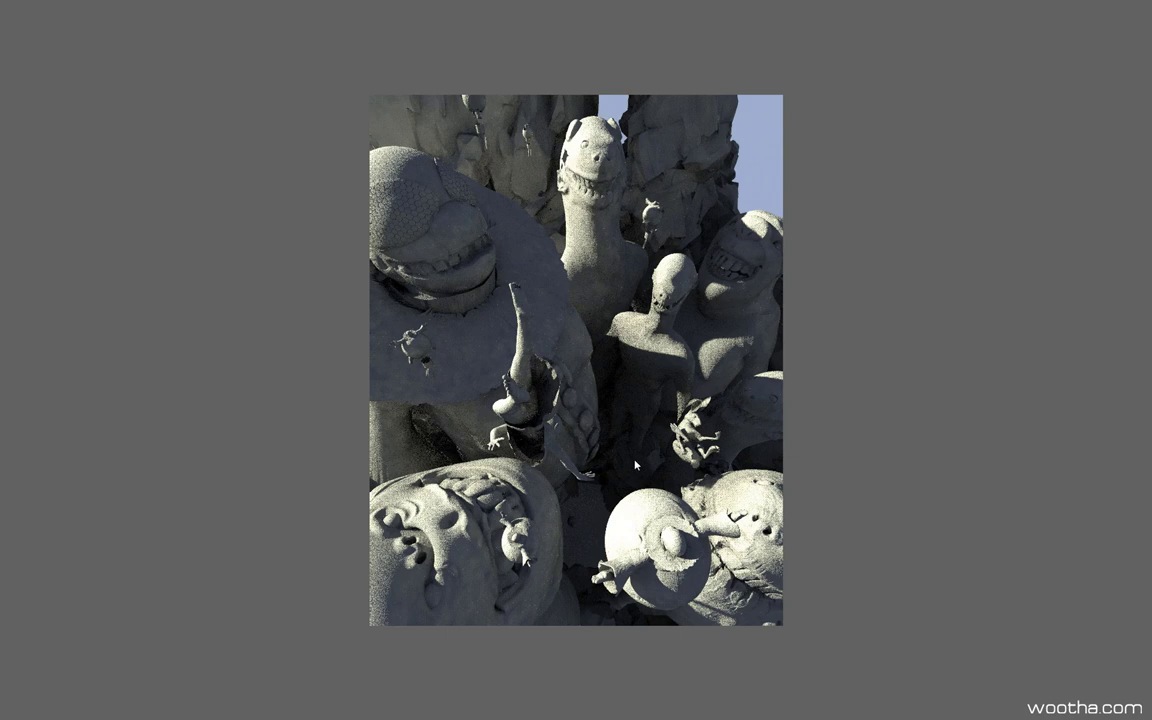
Switch to KeyShot and show the scene's camera list and settings.
key(super)
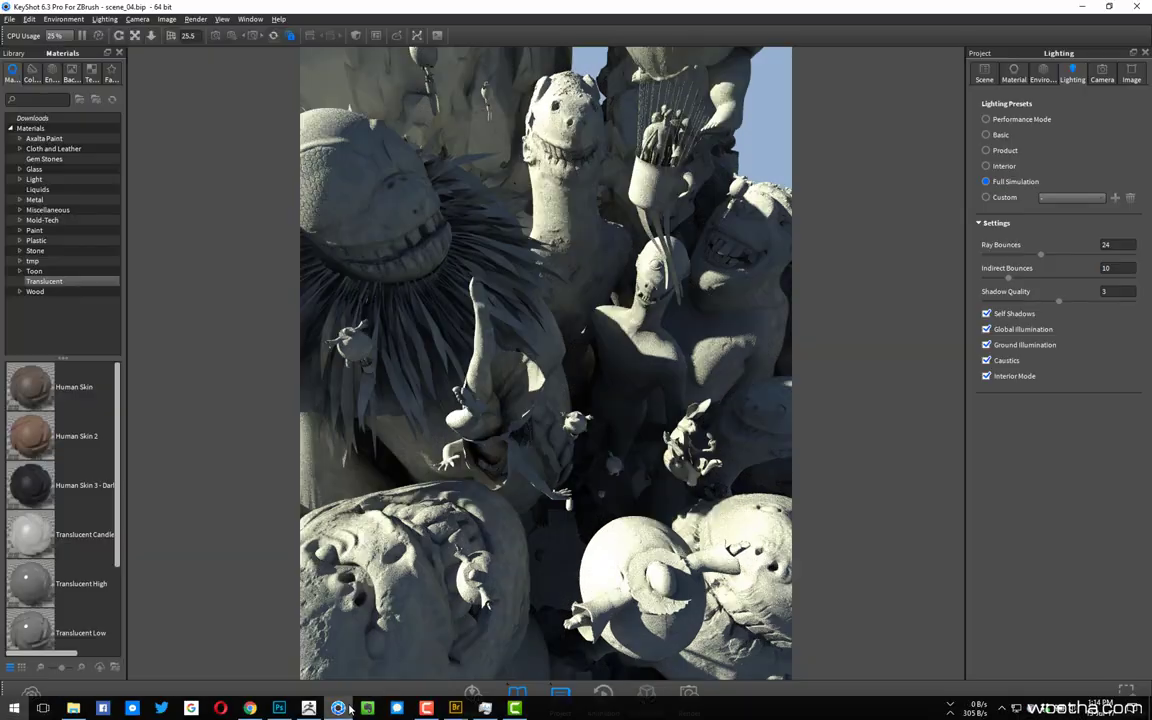
click(1101, 74)
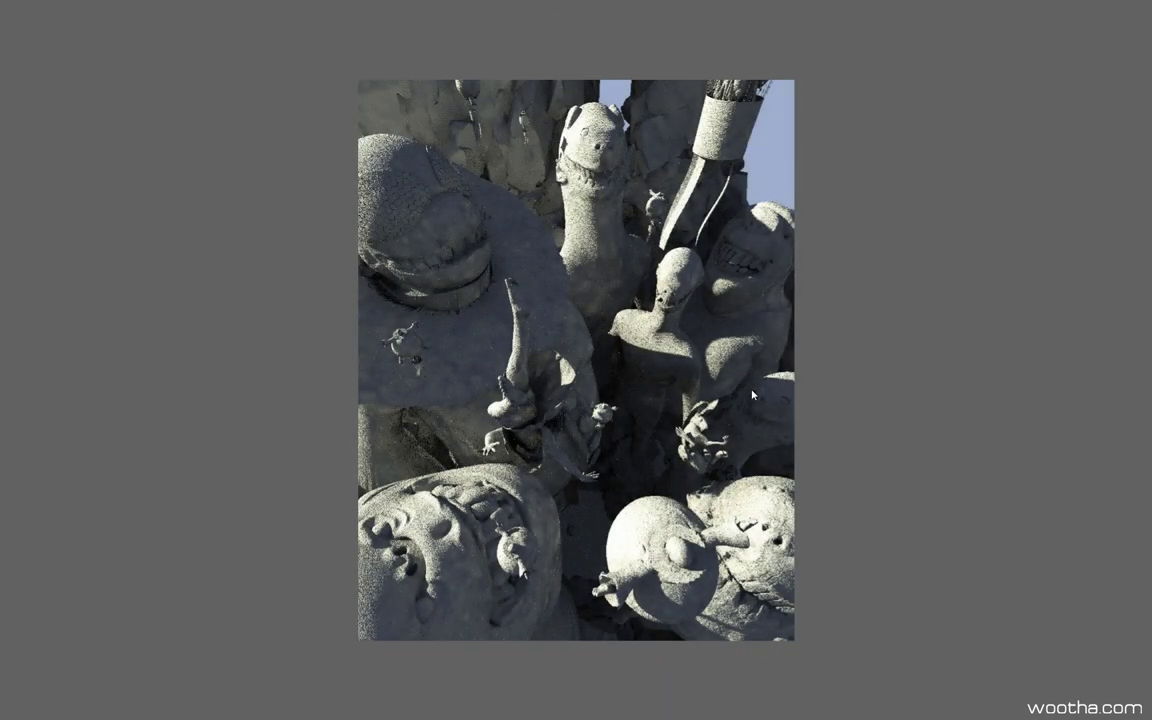
Compare the more advanced renders in Adobe Bridge's full-screen preview, and inspect the falling girl's foot and skirt up close.
key(Right)
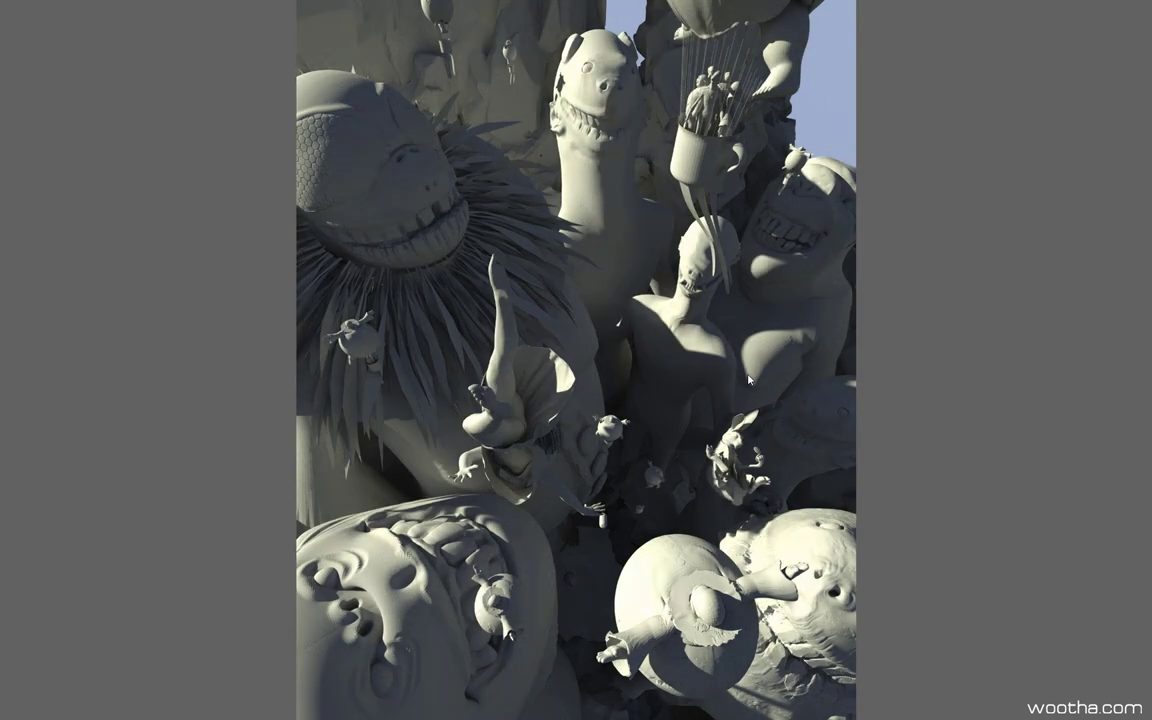
key(Right)
key(Right)
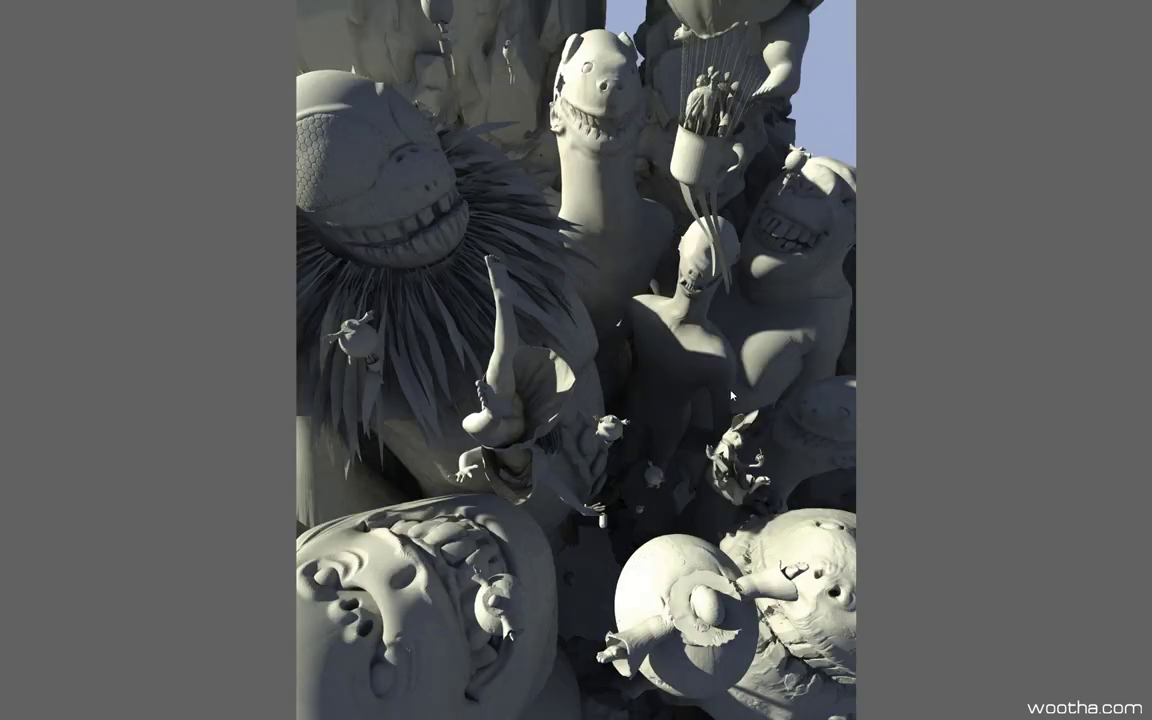
key(Right)
key(Left)
key(Right)
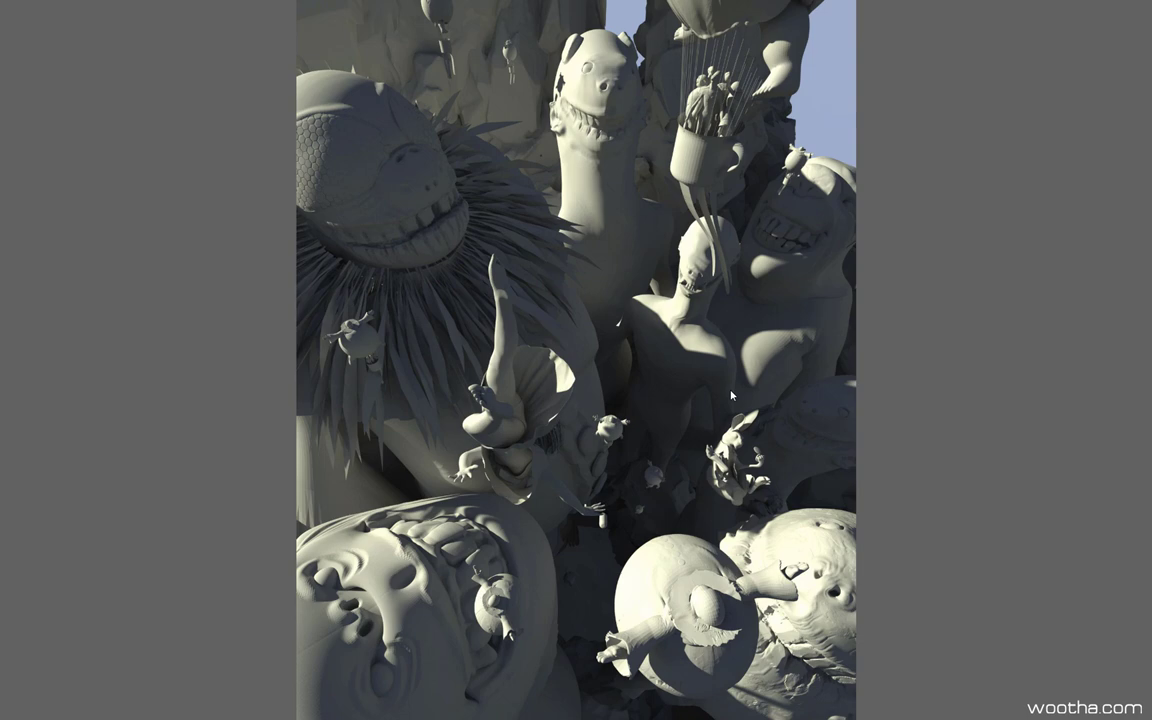
key(Right)
key(Right)
key(Right)
scroll(437, 369, up, 3)
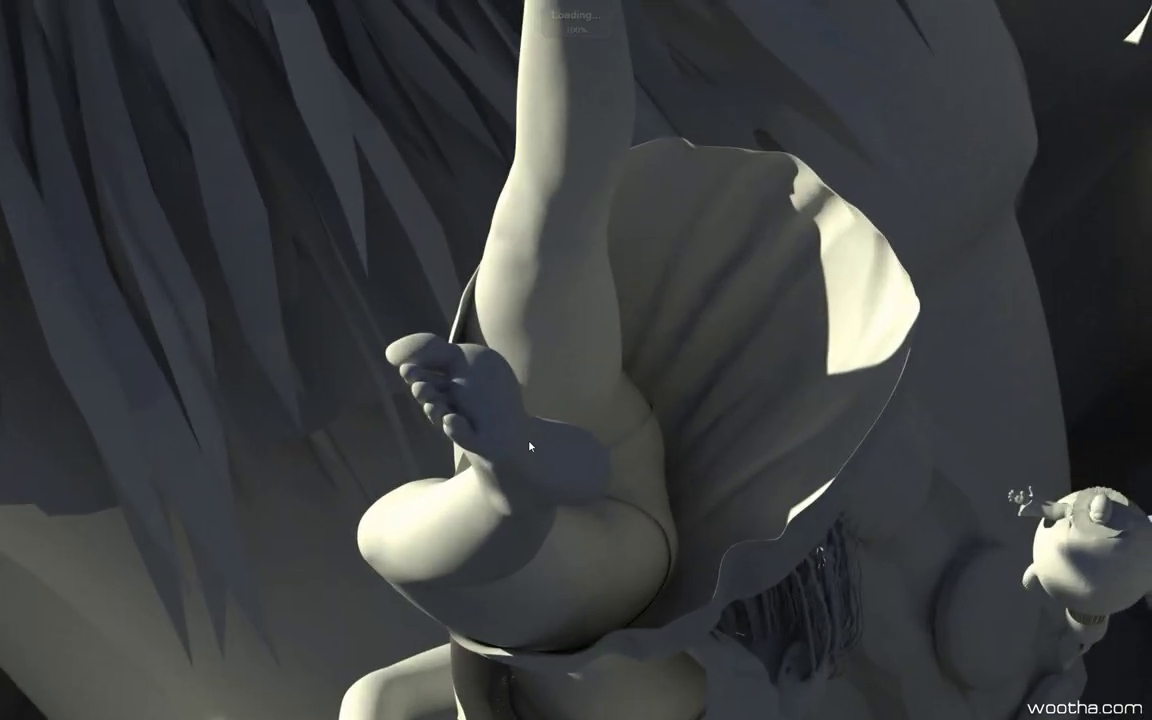
scroll(484, 390, down, 4)
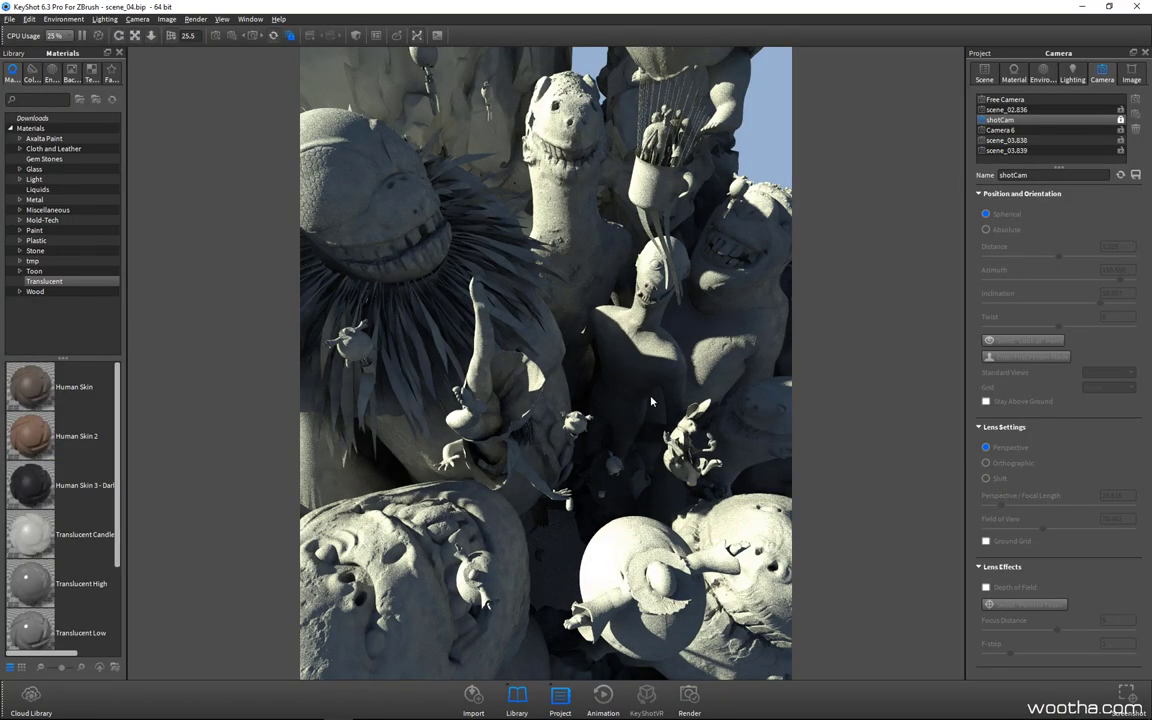
Switch between the KeyShot scene and the render preview, and return to the isolated body model in ZBrush.
key(alt+Tab)
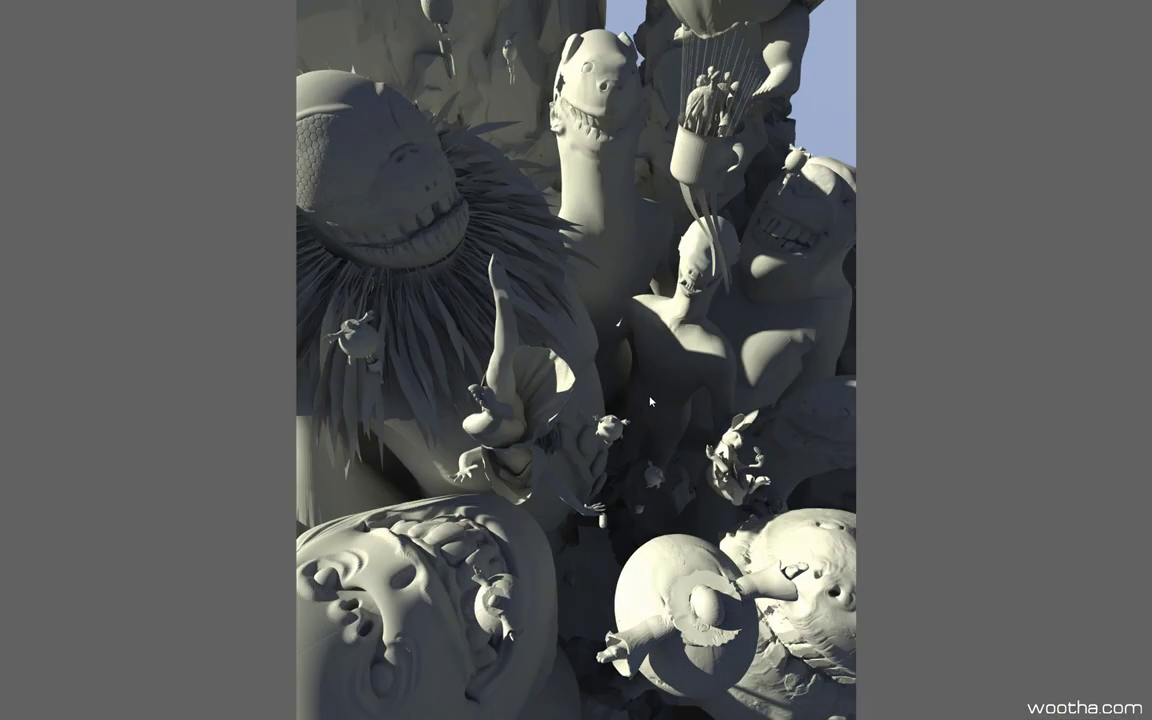
key(alt+Tab)
key(alt+Tab)
key(alt+Tab)
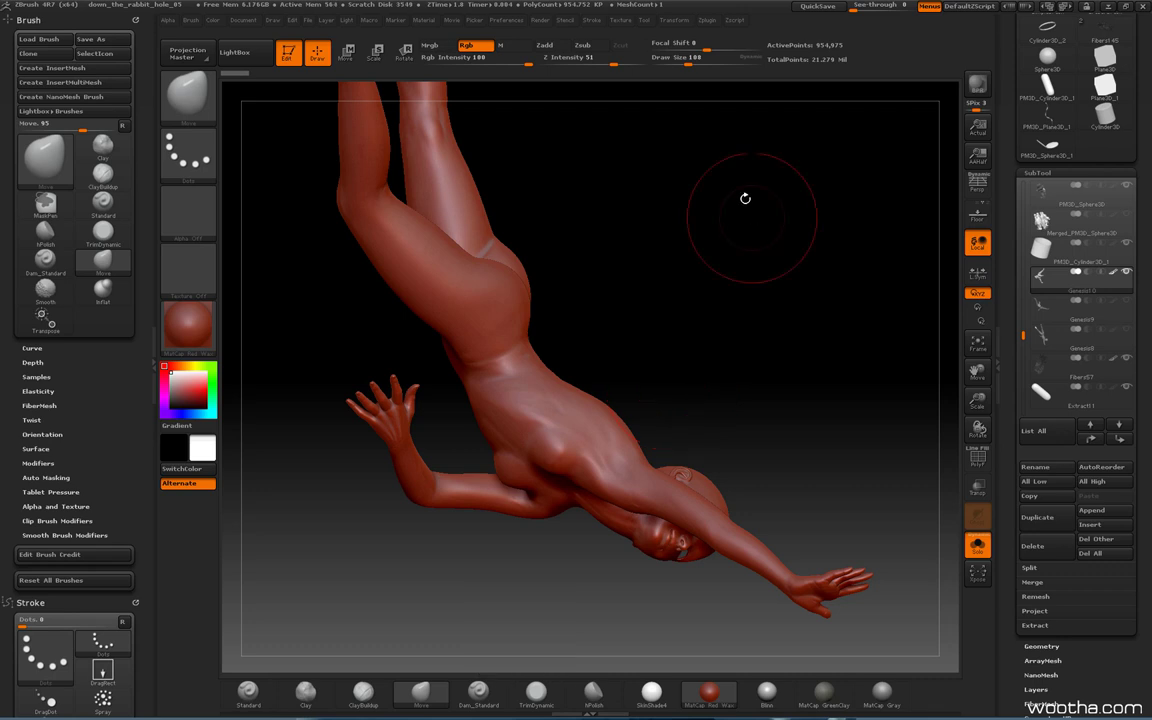
Inspect the isolated body model's legs and feet, and compare two consecutive renders in Adobe Bridge's full-screen preview.
drag(742, 193, 794, 353)
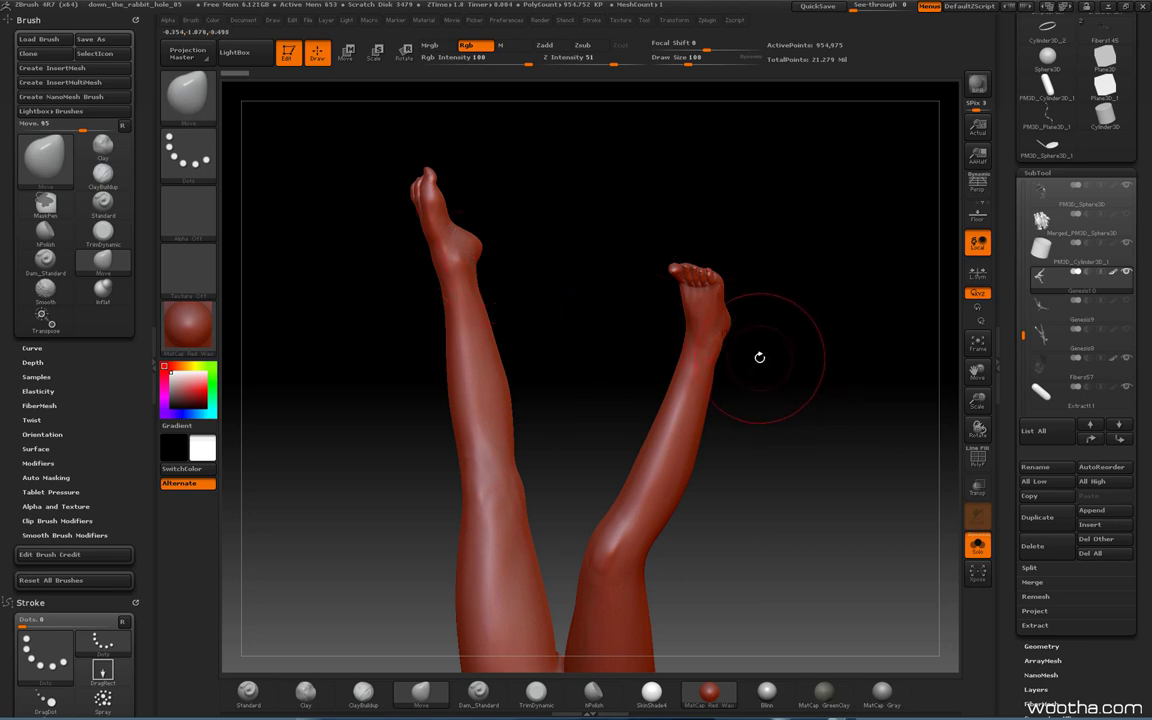
mouse_move(779, 280)
mouse_down()
mouse_move(789, 295)
mouse_move(717, 267)
mouse_up()
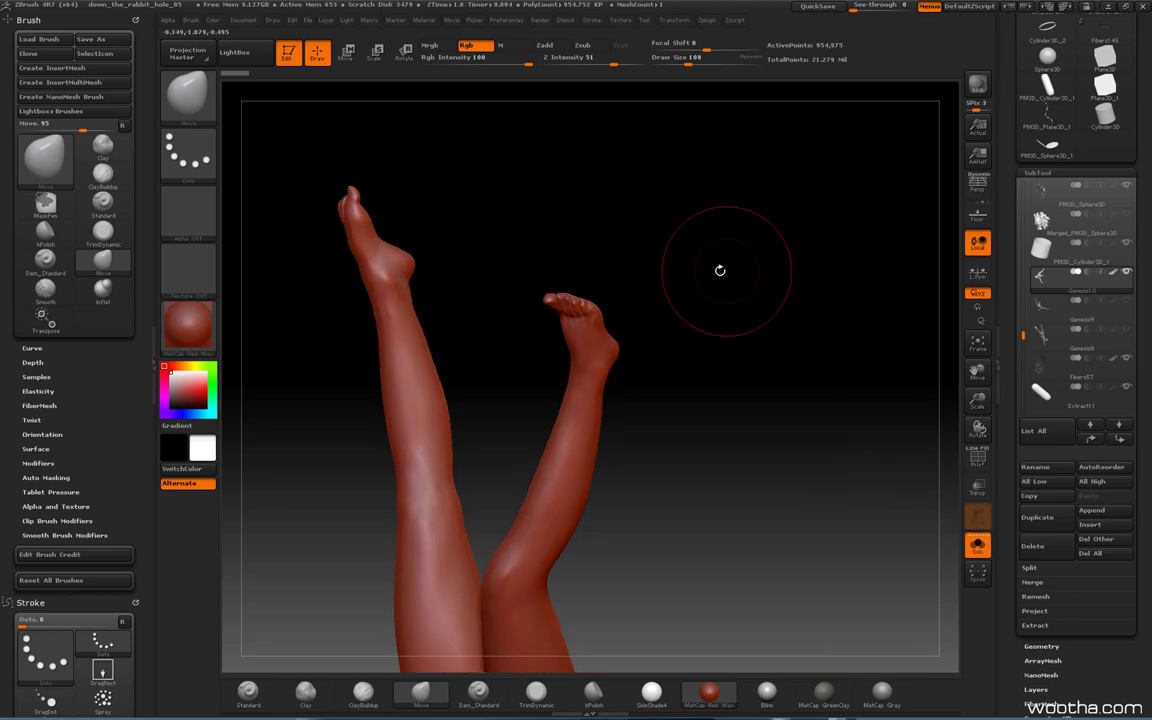
key(alt+Tab)
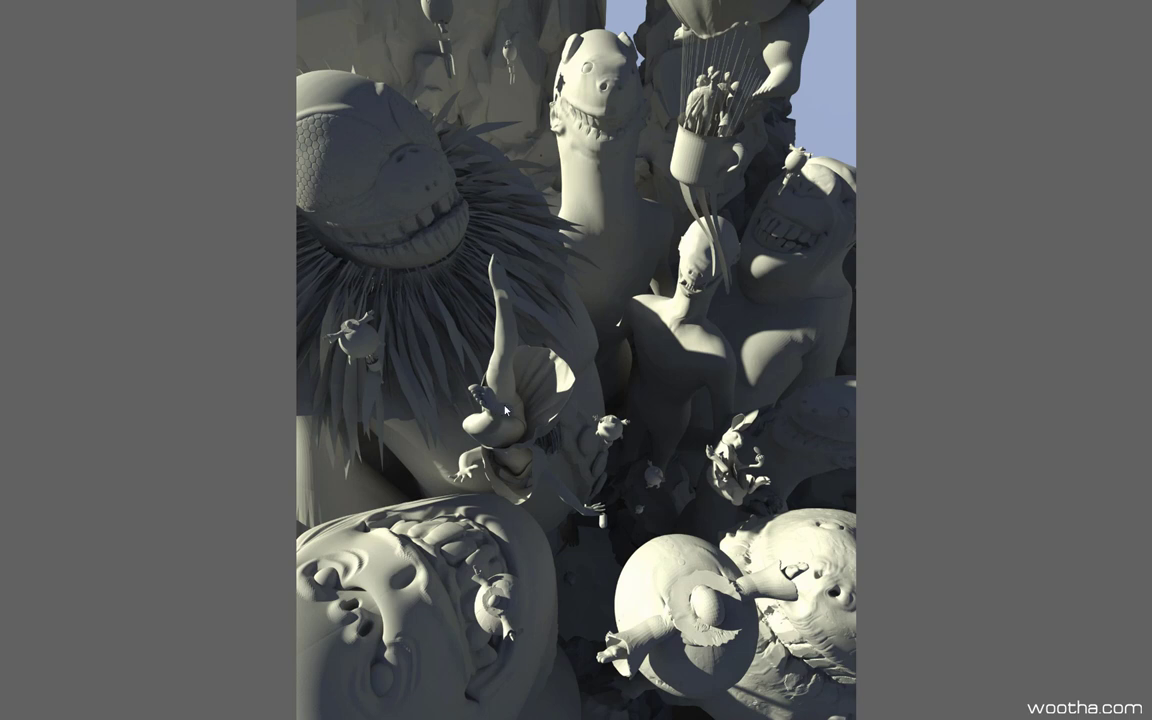
key(Right)
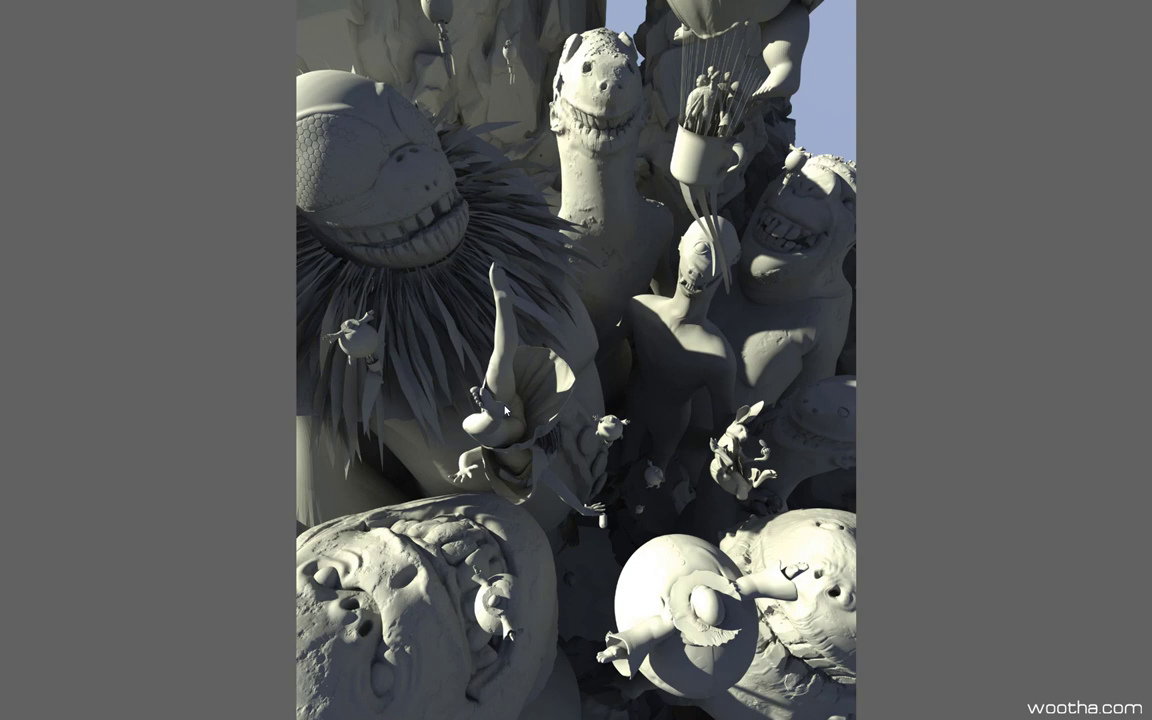
key(Left)
key(Right)
key(Escape)
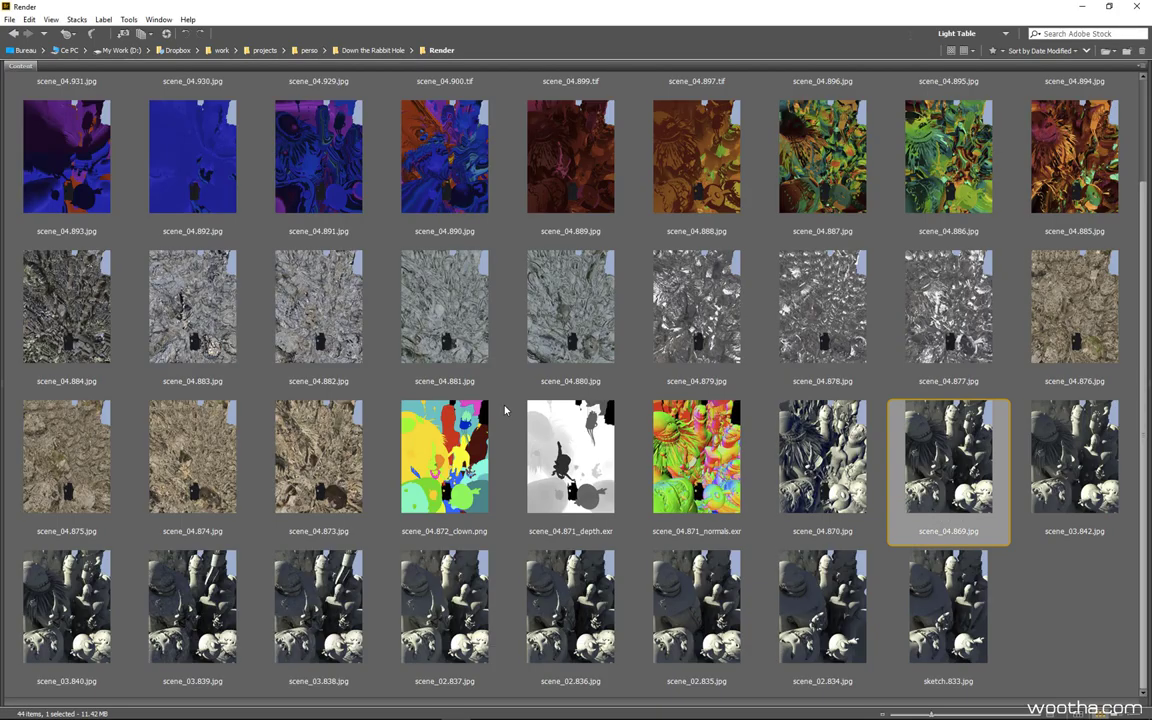
Switch back to ZBrush and turn off Solo mode to show the full scene around the teacup and falling girl.
key(alt+Tab)
drag(777, 543, 812, 491)
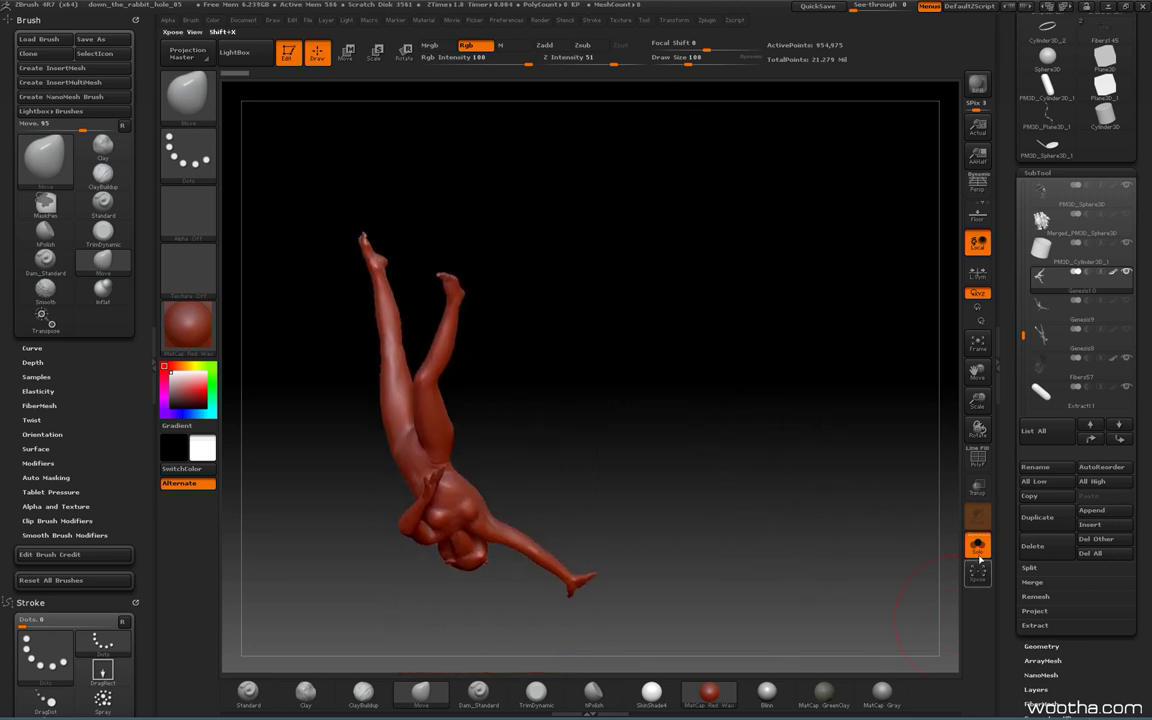
click(910, 316)
mouse_move(938, 317)
mouse_down()
mouse_move(923, 337)
mouse_move(934, 337)
mouse_up()
drag(896, 237, 957, 398)
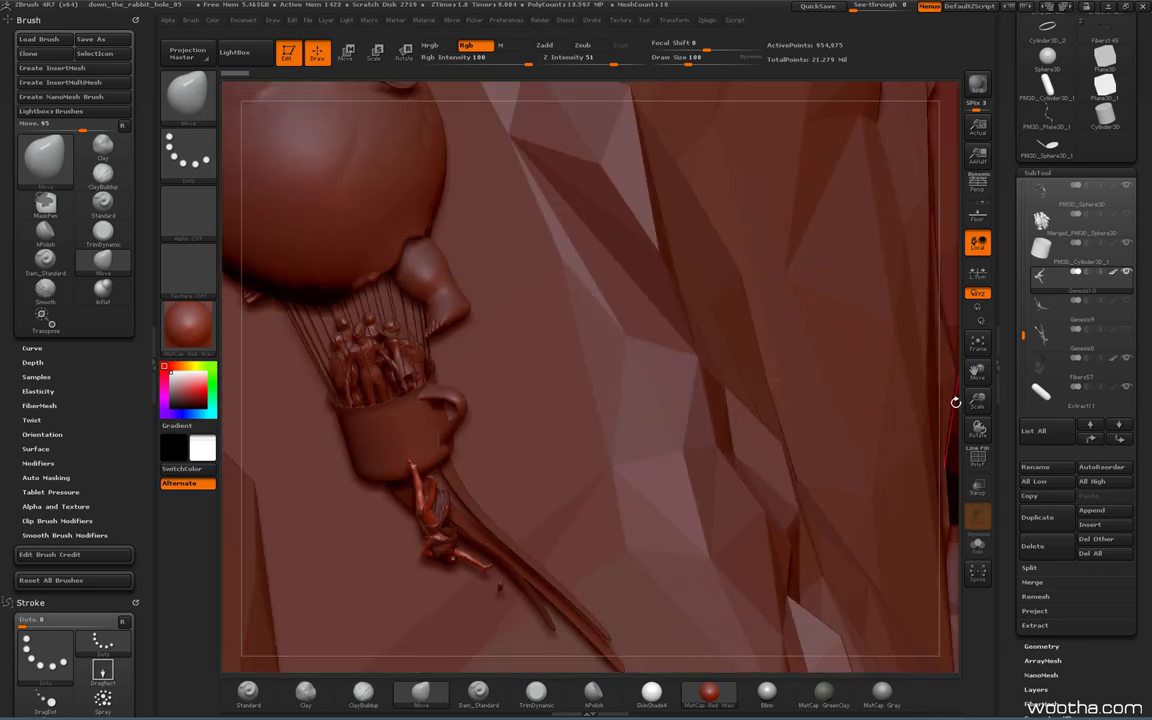
drag(935, 328, 874, 231)
Switch through the open applications to KeyShot and view the scene from the shotCam camera.
key(alt+Tab)
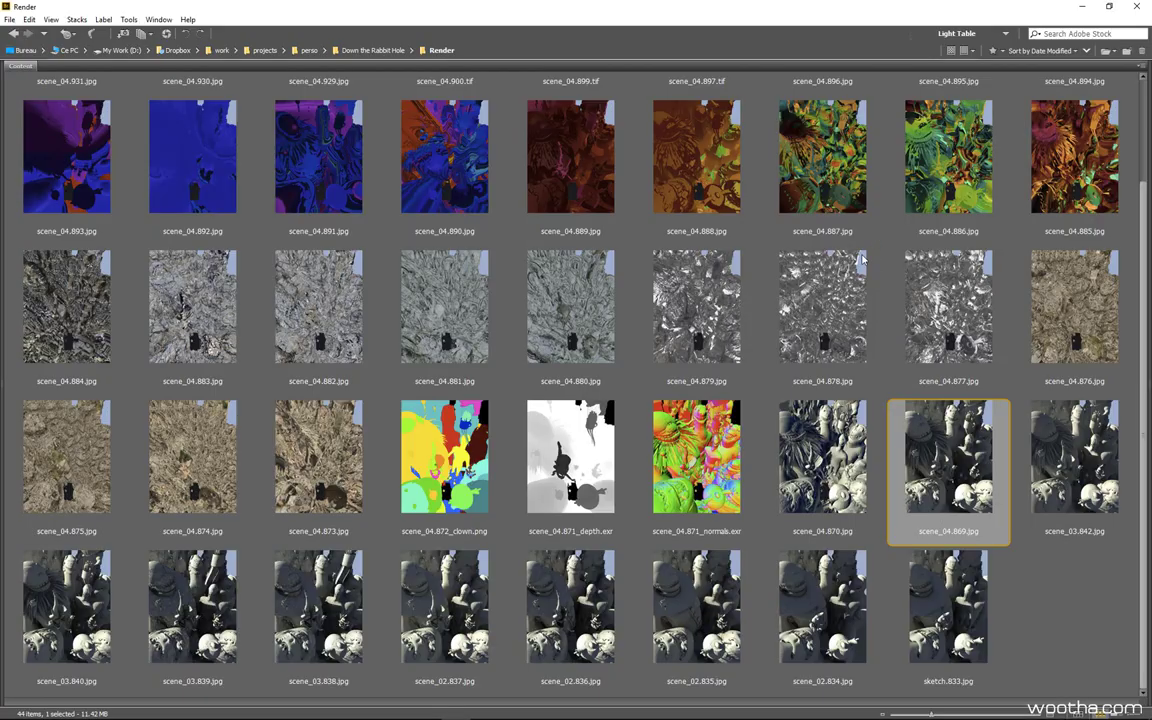
key(alt+Tab)
key(alt+Tab)
key(alt+Tab)
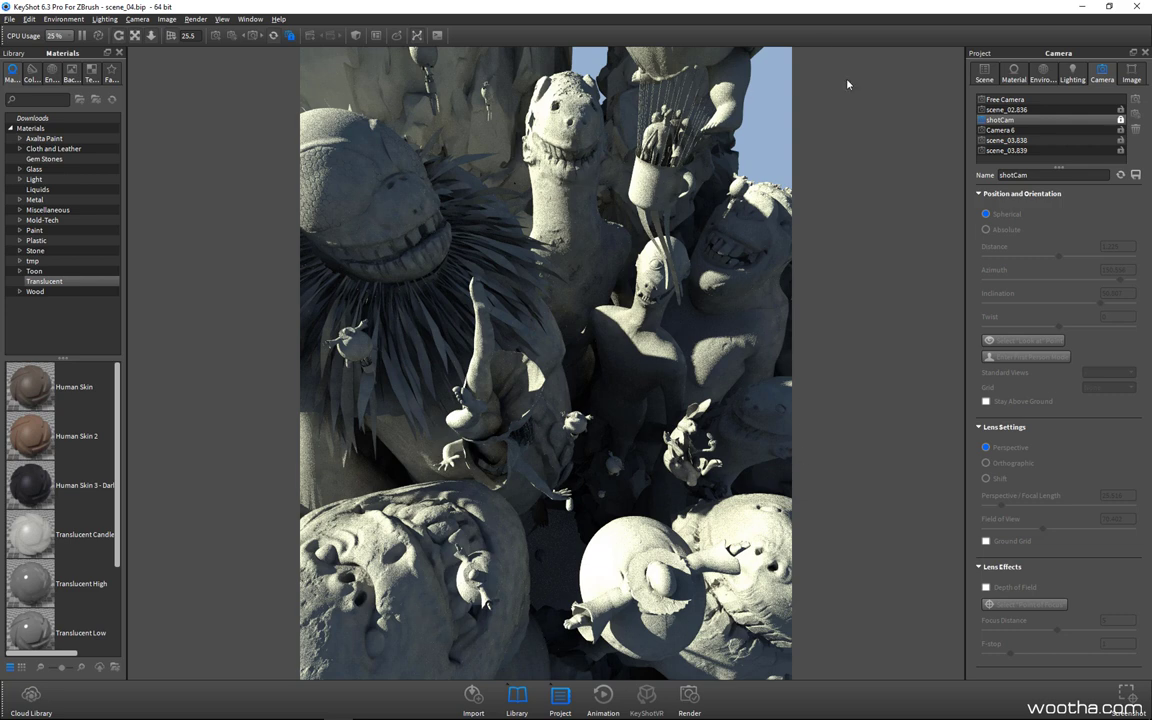
Return to ZBrush and examine the whole scene's rocks and creatures from several angles.
key(alt+Tab)
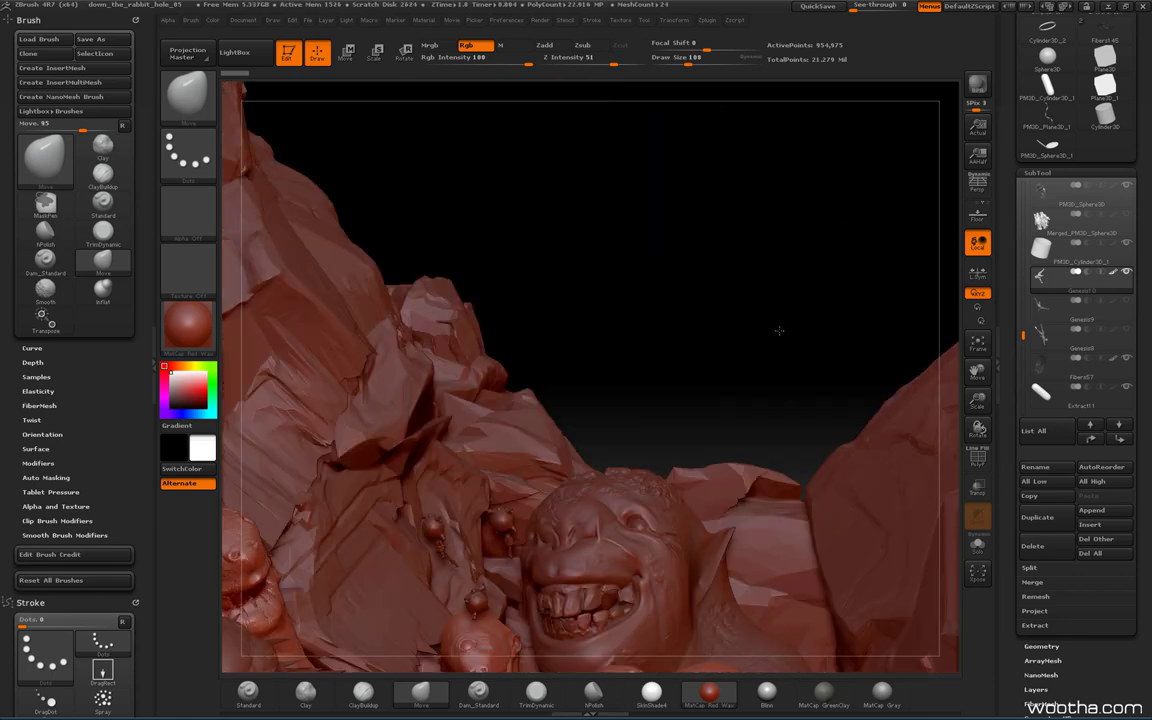
mouse_move(782, 249)
mouse_down()
mouse_move(800, 206)
mouse_move(773, 265)
mouse_move(751, 275)
mouse_up()
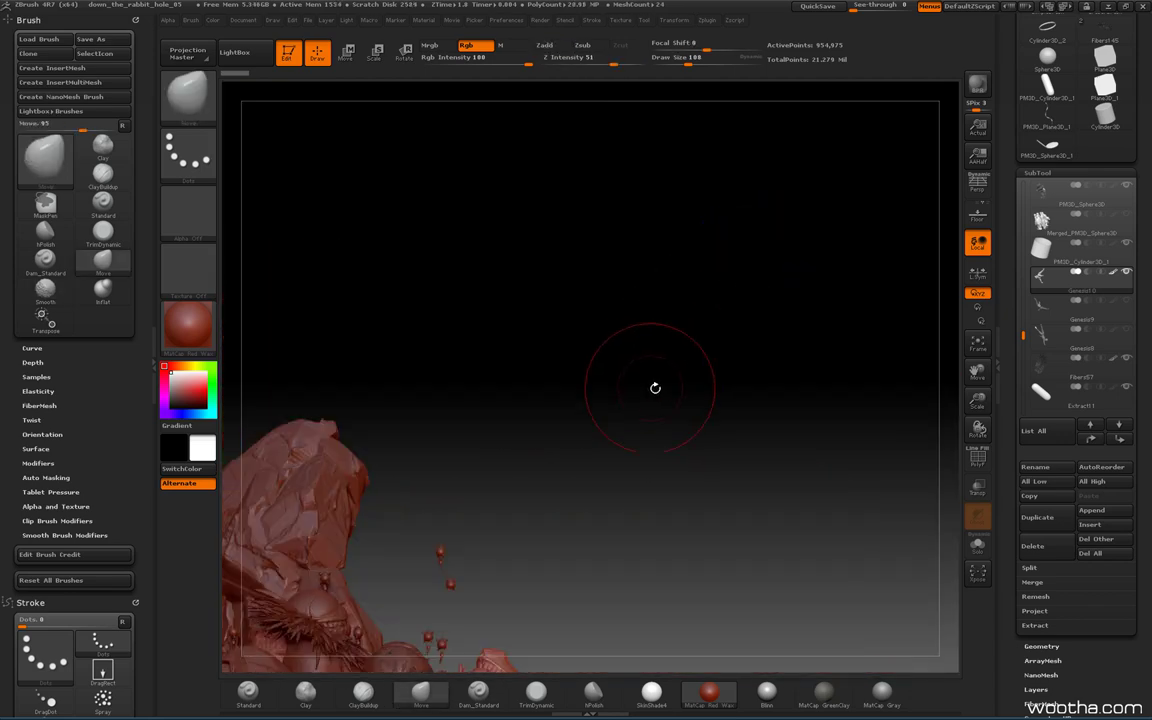
drag(653, 386, 819, 199)
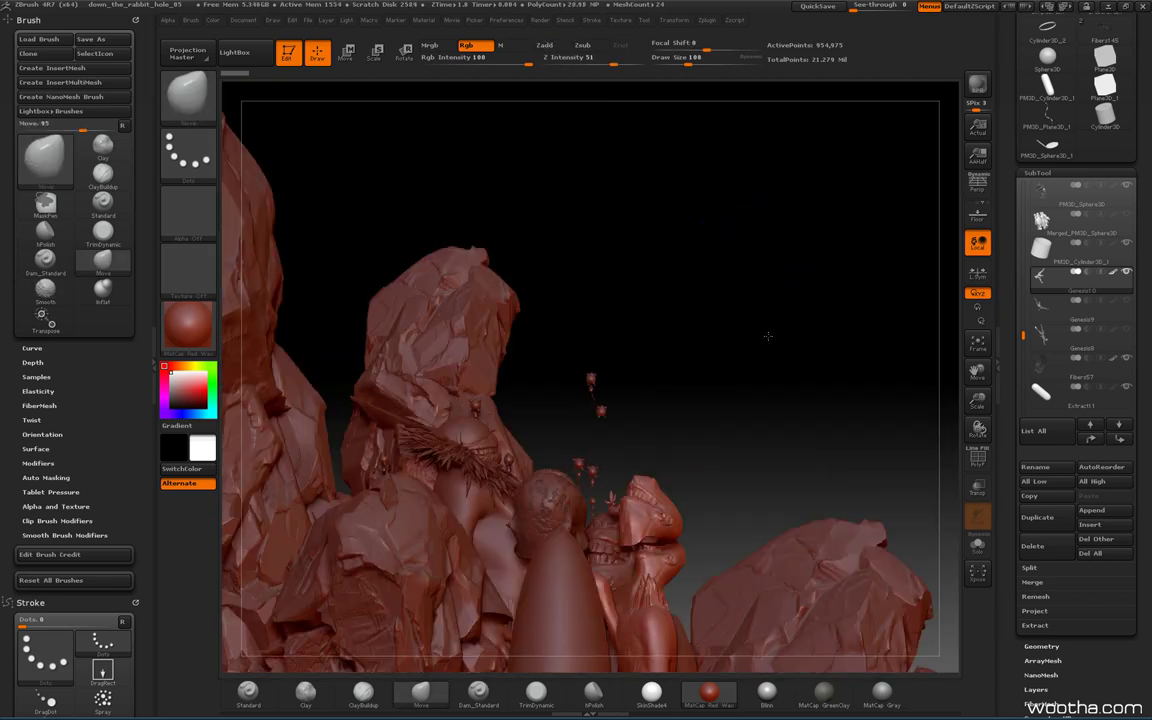
drag(692, 303, 678, 321)
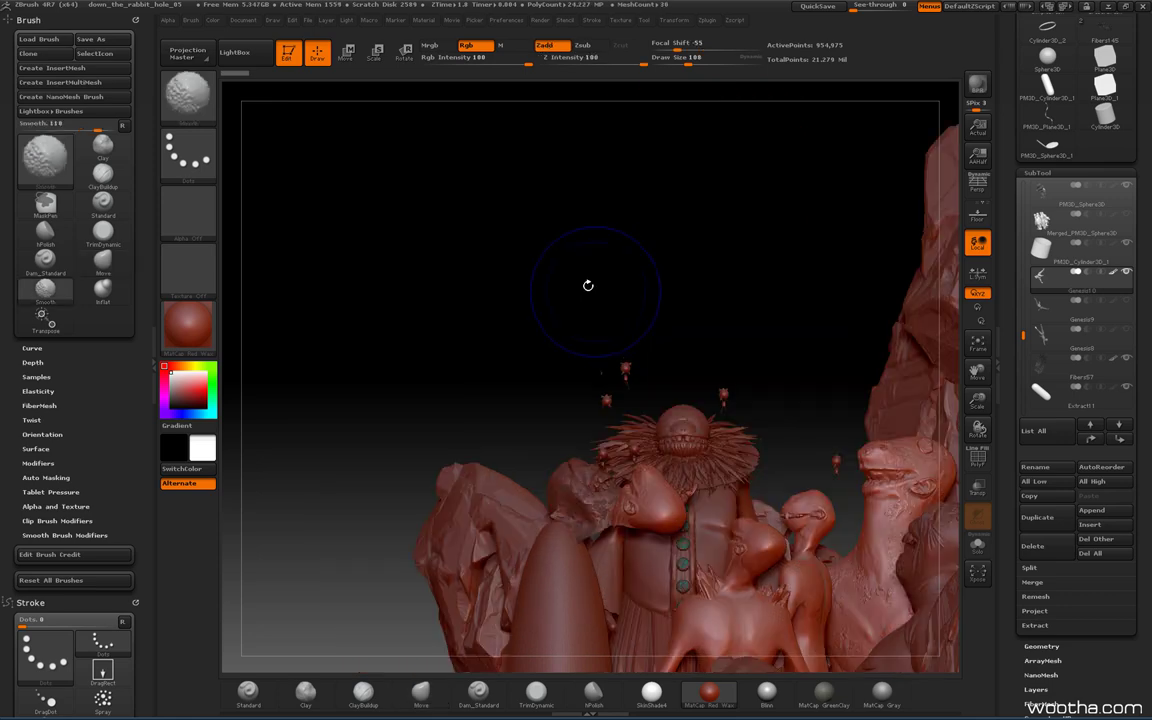
drag(605, 248, 677, 286)
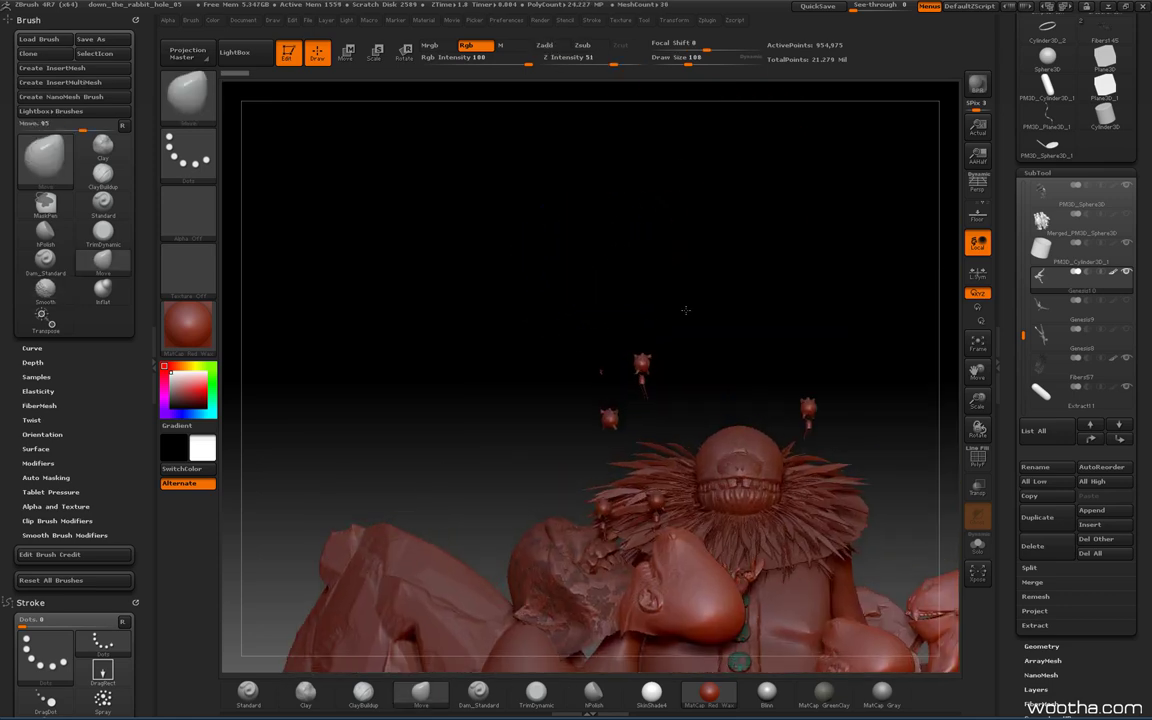
mouse_move(715, 316)
mouse_down()
mouse_move(714, 233)
mouse_move(679, 260)
mouse_up()
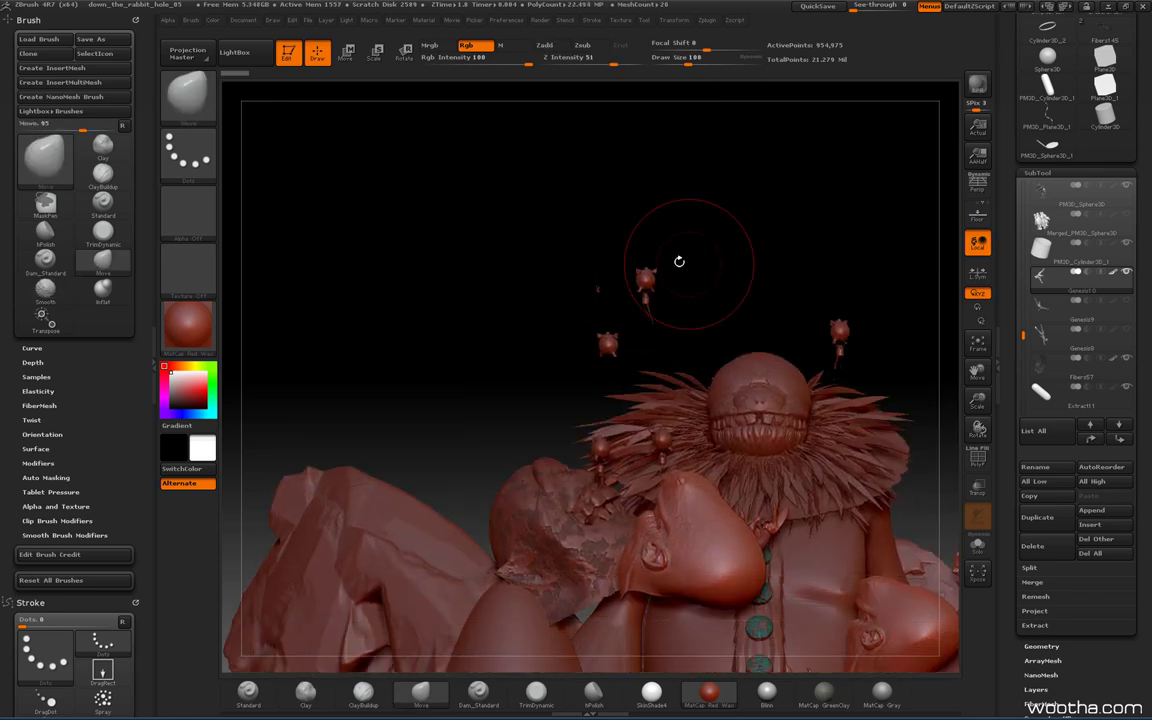
Examine the feather-collared creature from the front, and the cracked head and floating figures from above.
key(ctrl)
ctrl+drag(573, 253, 697, 496)
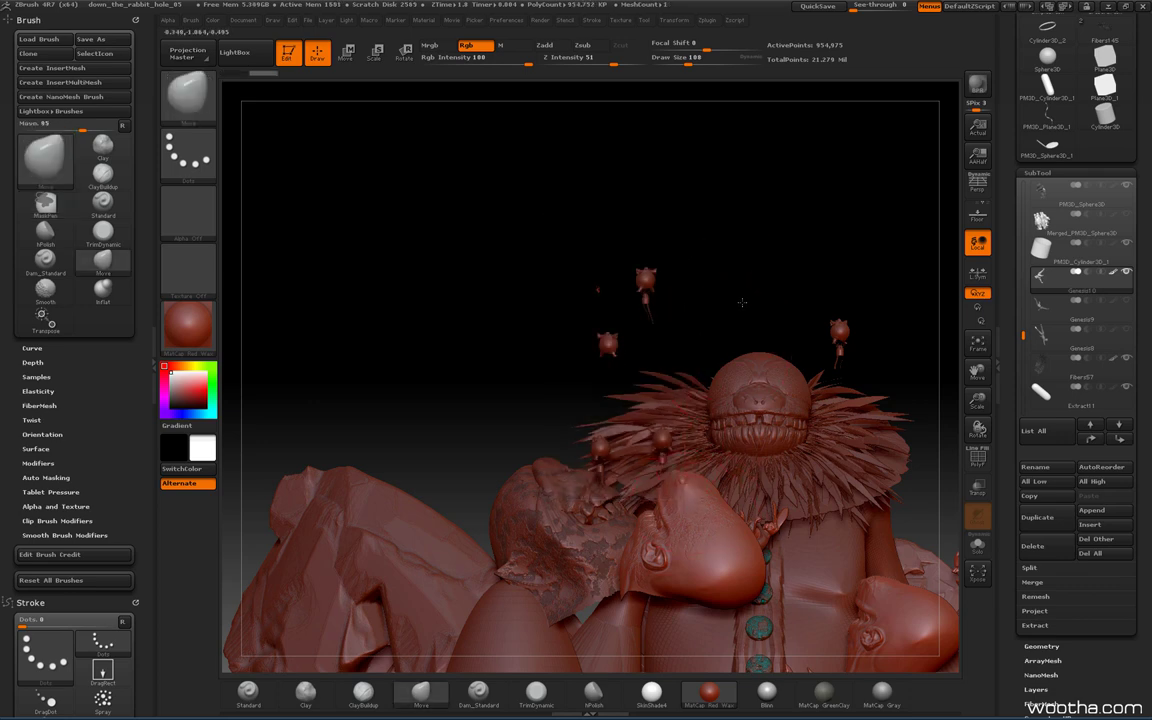
drag(735, 313, 740, 310)
key(alt+Tab)
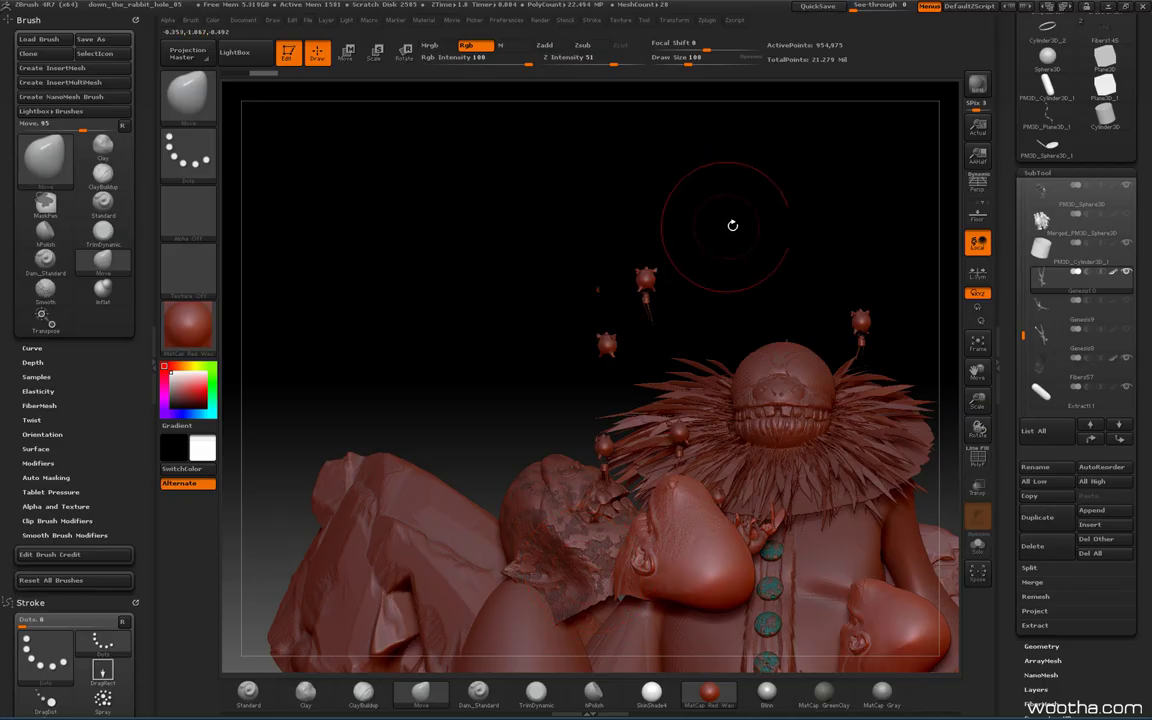
mouse_move(733, 226)
mouse_down()
mouse_move(700, 219)
mouse_move(746, 211)
mouse_move(745, 190)
mouse_move(725, 210)
mouse_move(728, 246)
mouse_up()
drag(843, 273, 555, 218)
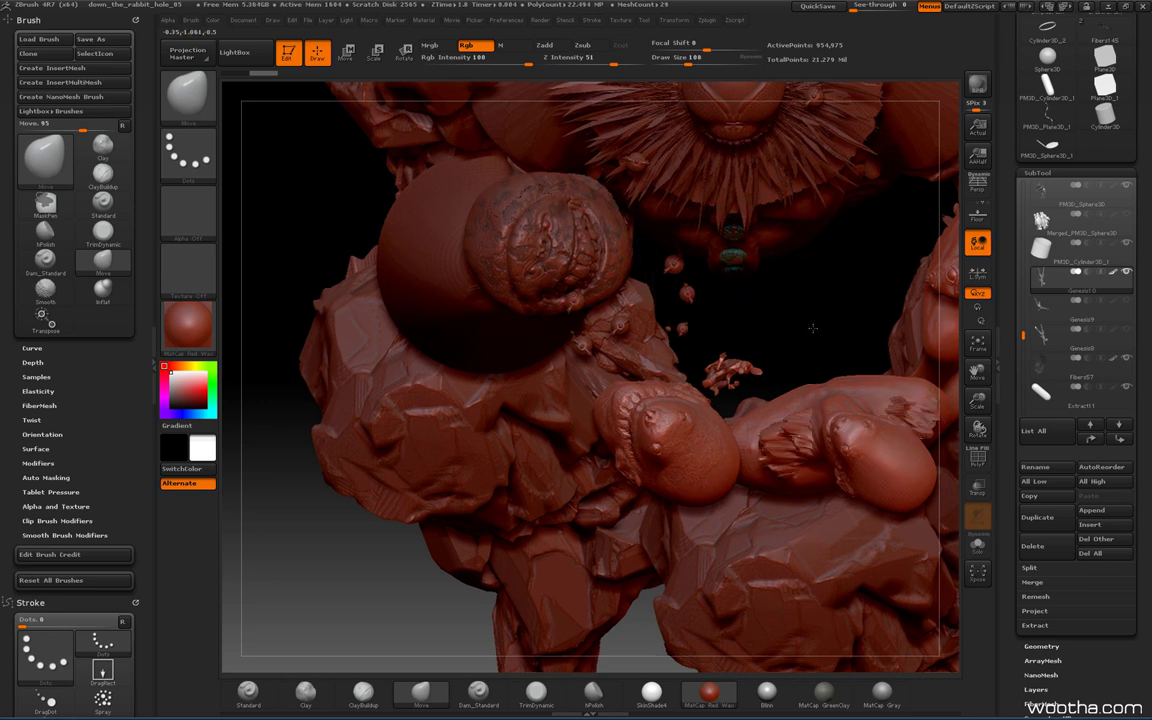
drag(733, 300, 855, 390)
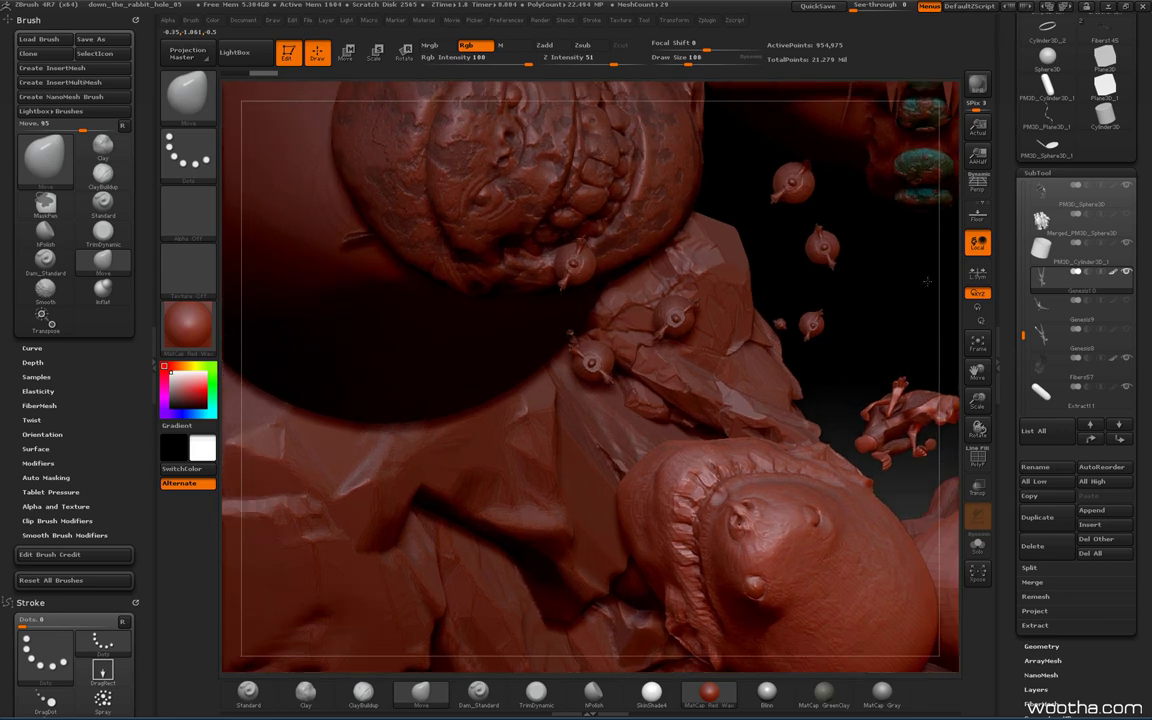
Alternate between the isolated selected subtool and the full scene to compare the subtool's scale with its surroundings.
click(985, 543)
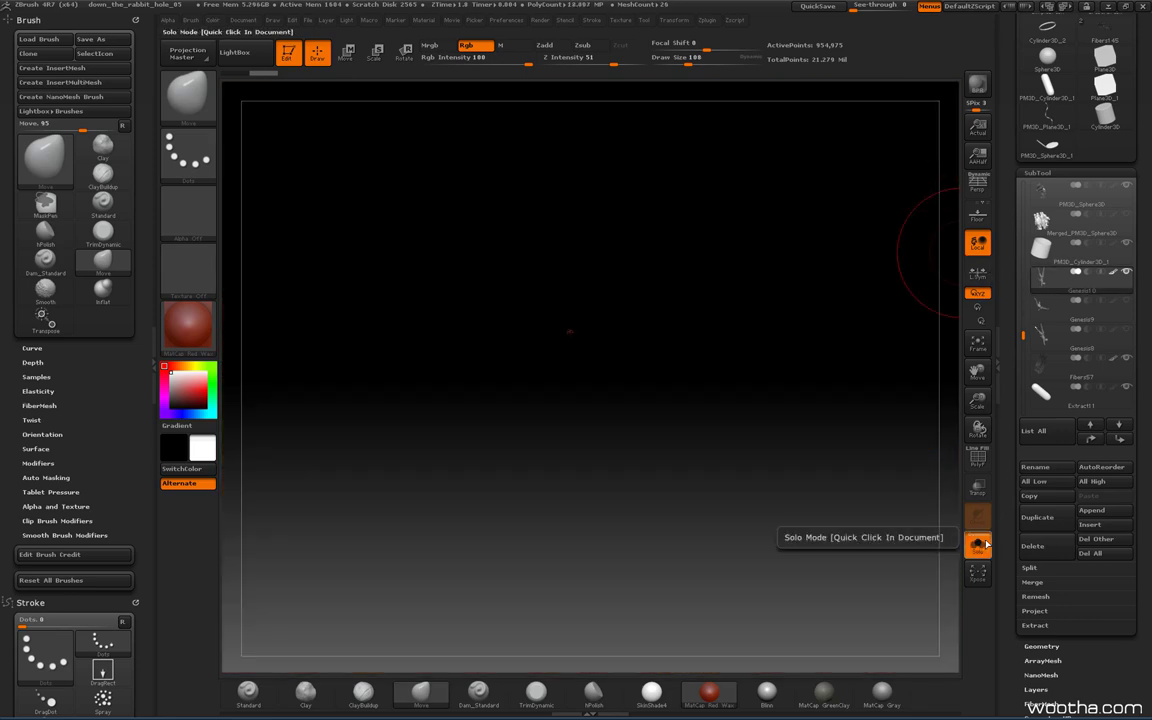
click(985, 543)
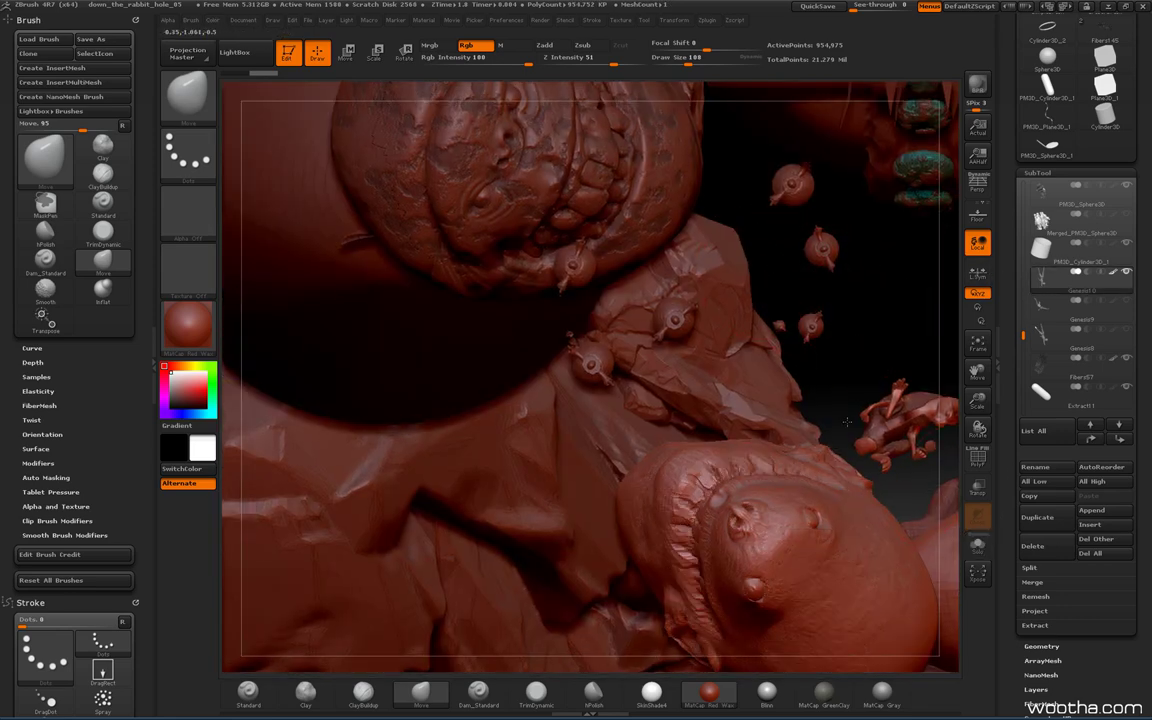
drag(812, 290, 845, 441)
click(978, 545)
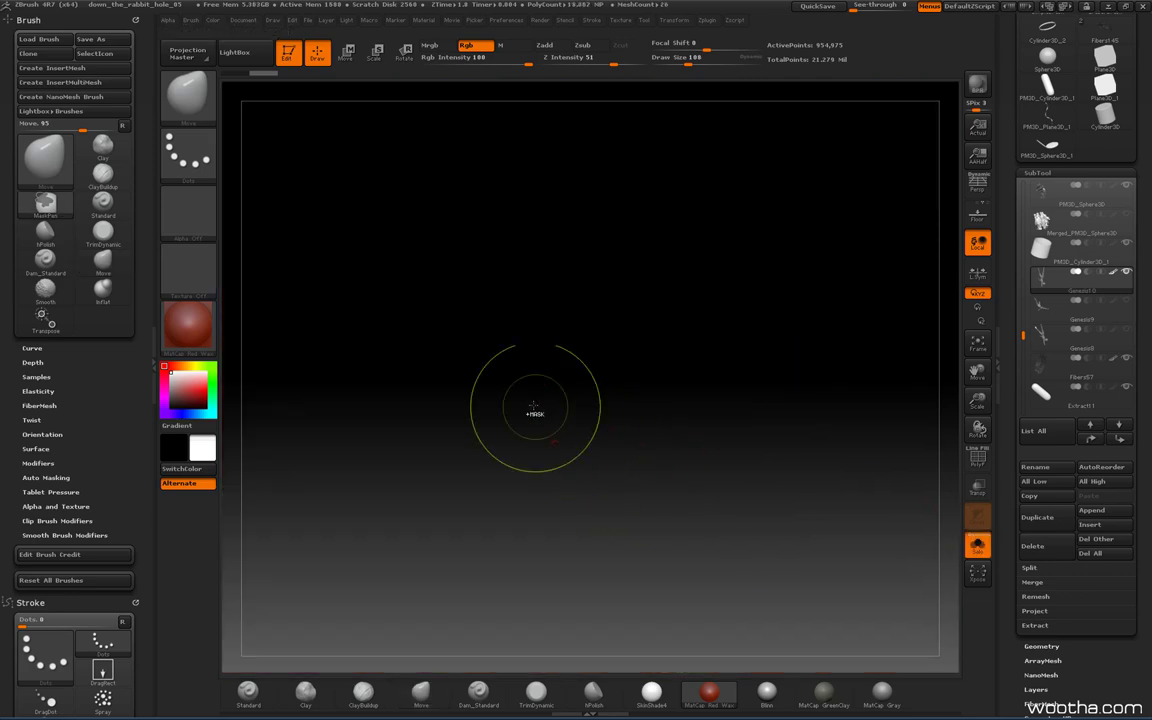
key(ctrl)
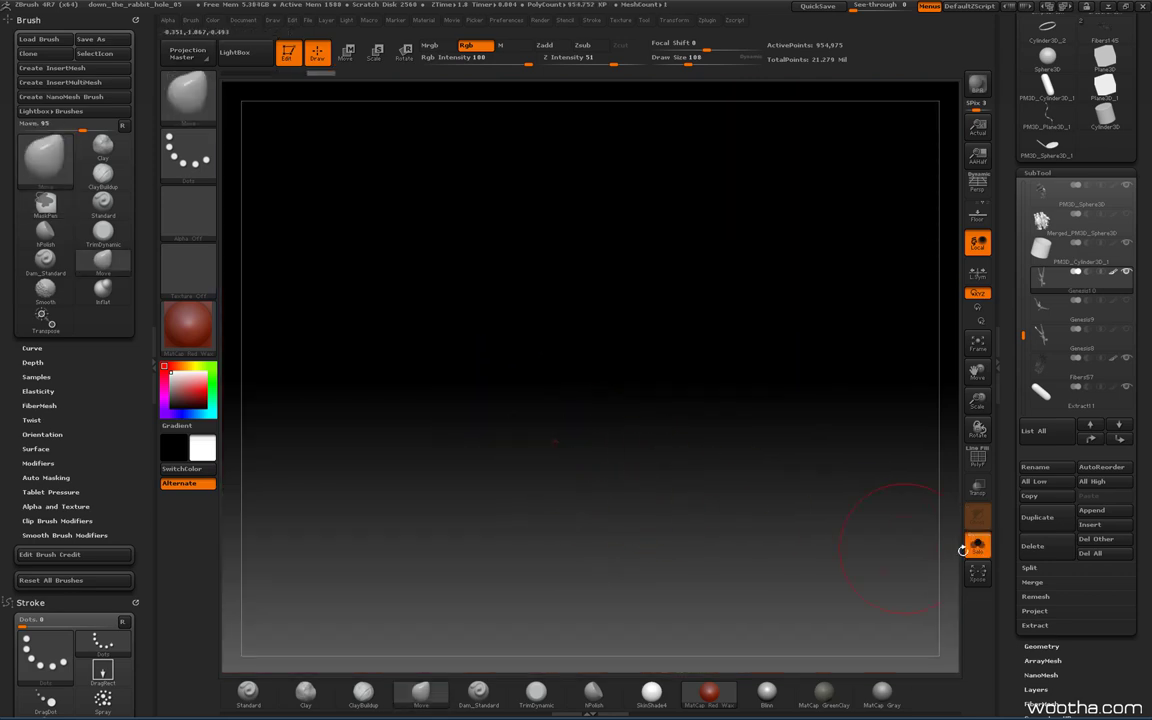
click(978, 548)
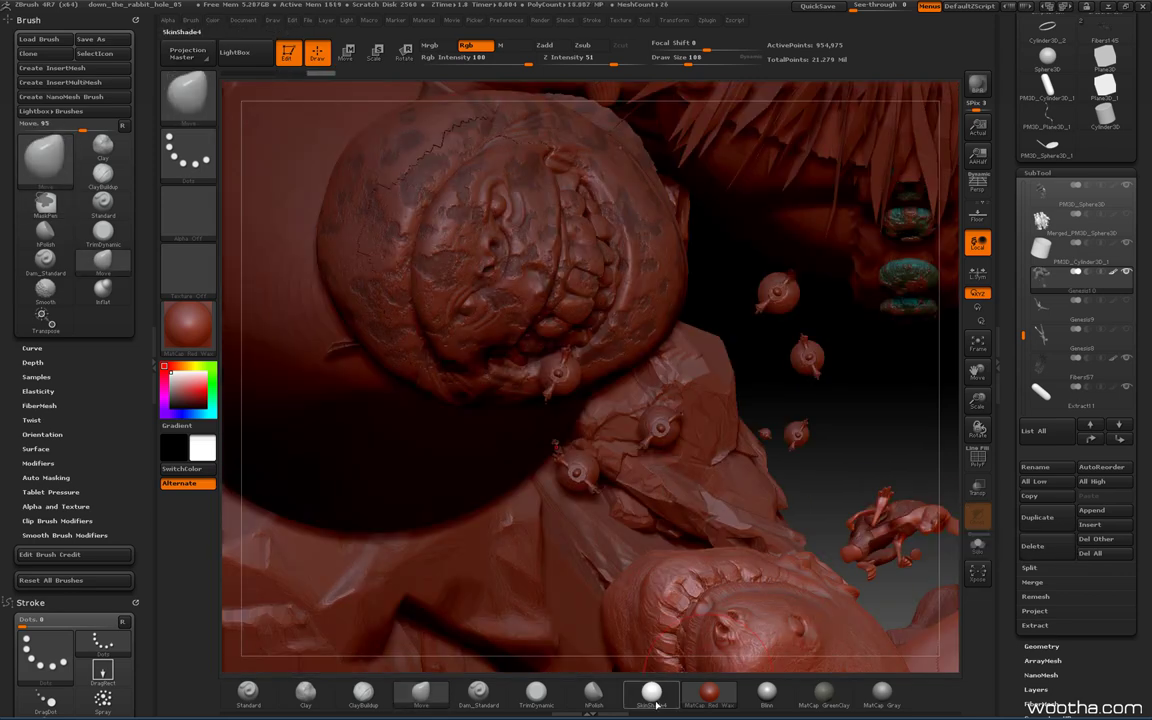
Apply the SkinShade4 material and check it on the isolated subtool and the full scene.
click(653, 691)
click(978, 546)
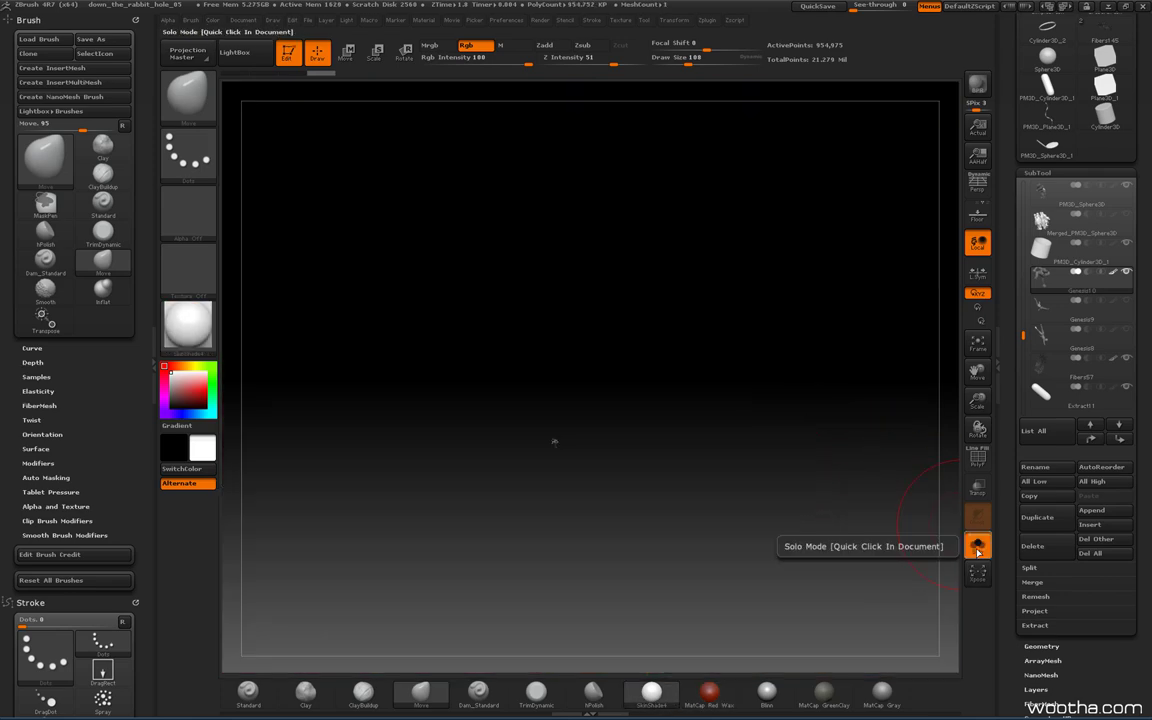
click(978, 548)
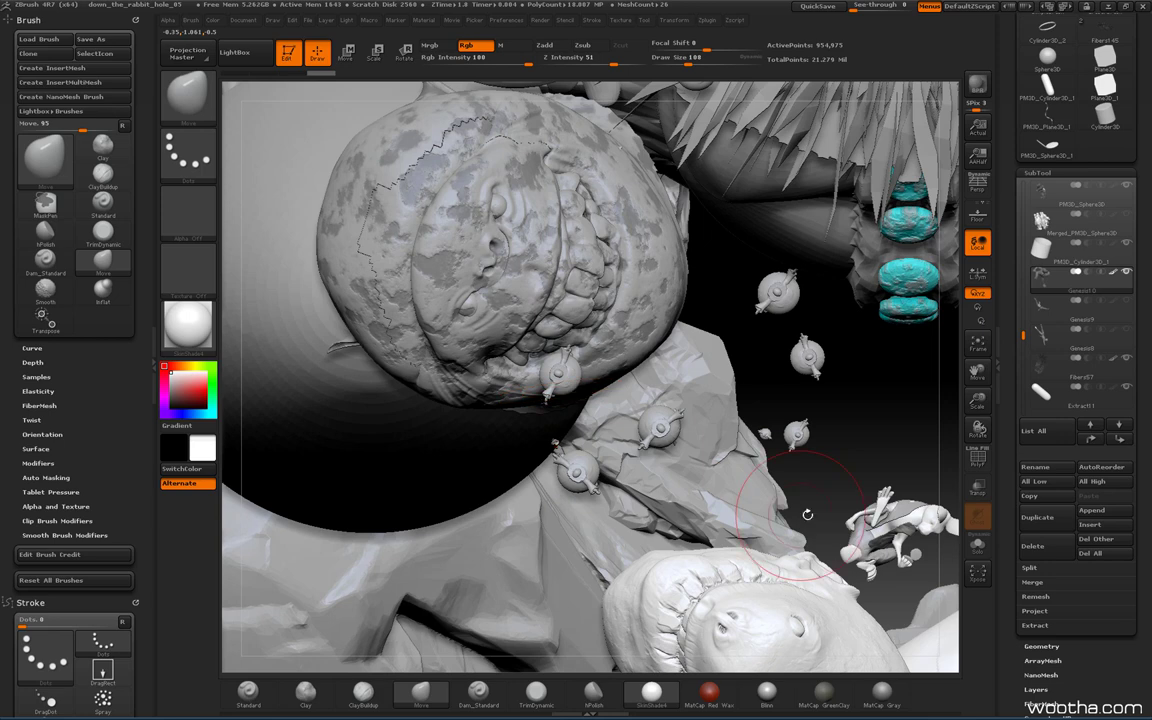
mouse_move(815, 503)
mouse_down()
mouse_move(834, 443)
mouse_move(775, 465)
mouse_move(800, 476)
mouse_move(810, 467)
mouse_up()
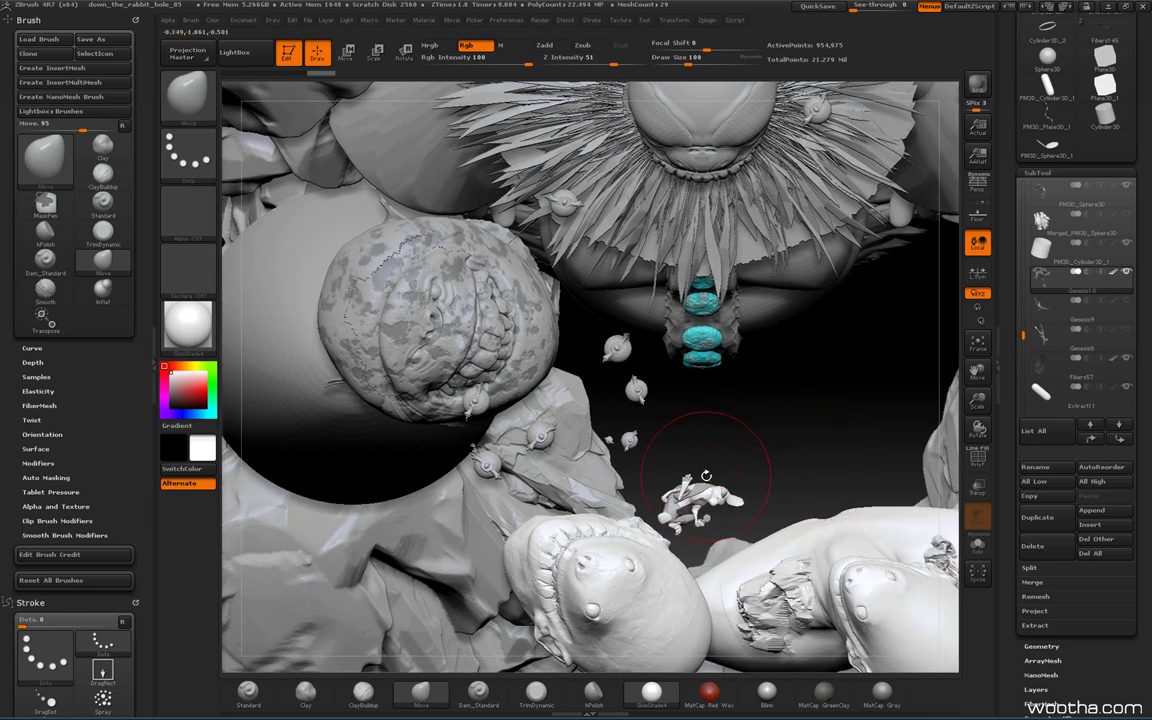
Switch to KeyShot, activate the Free Camera and pull back to examine the area around the feather-collared creature.
key(alt+Tab)
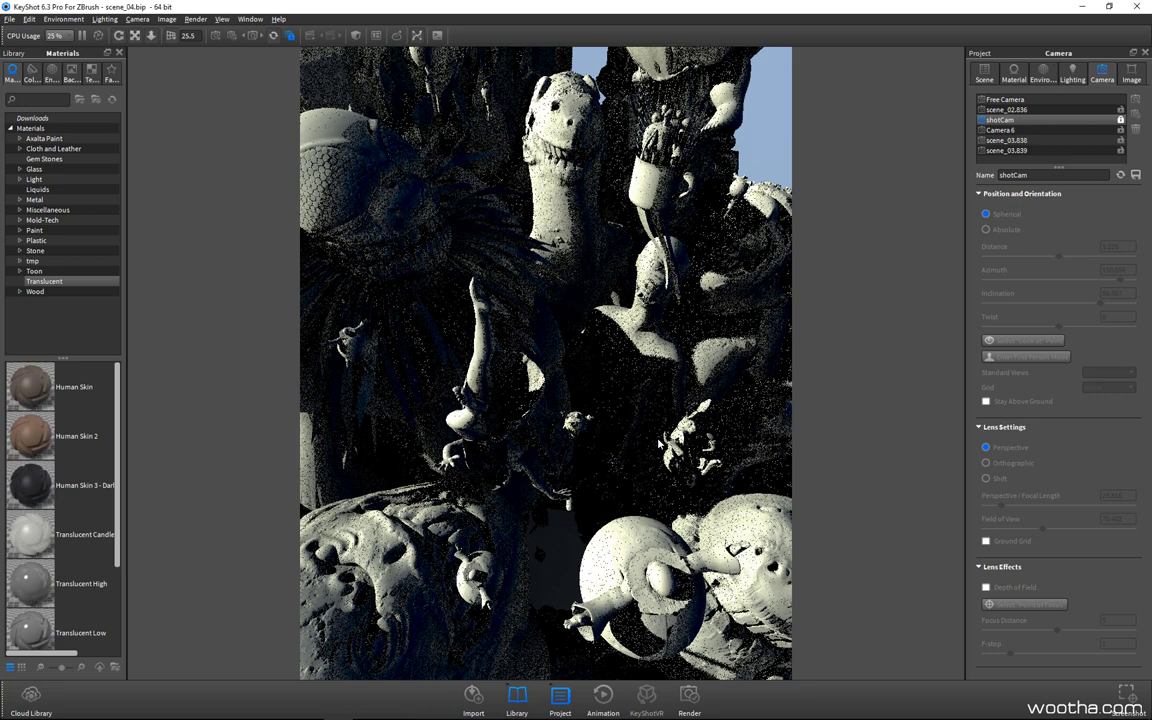
click(1010, 101)
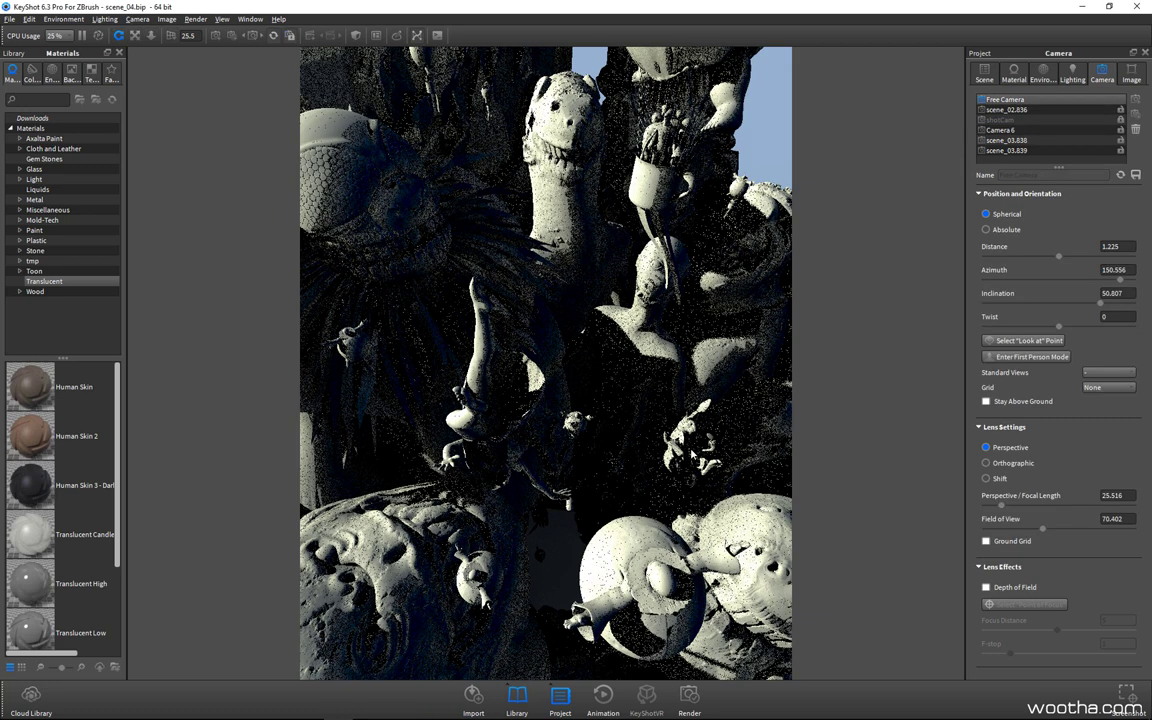
drag(612, 410, 583, 395)
scroll(604, 392, down, 3)
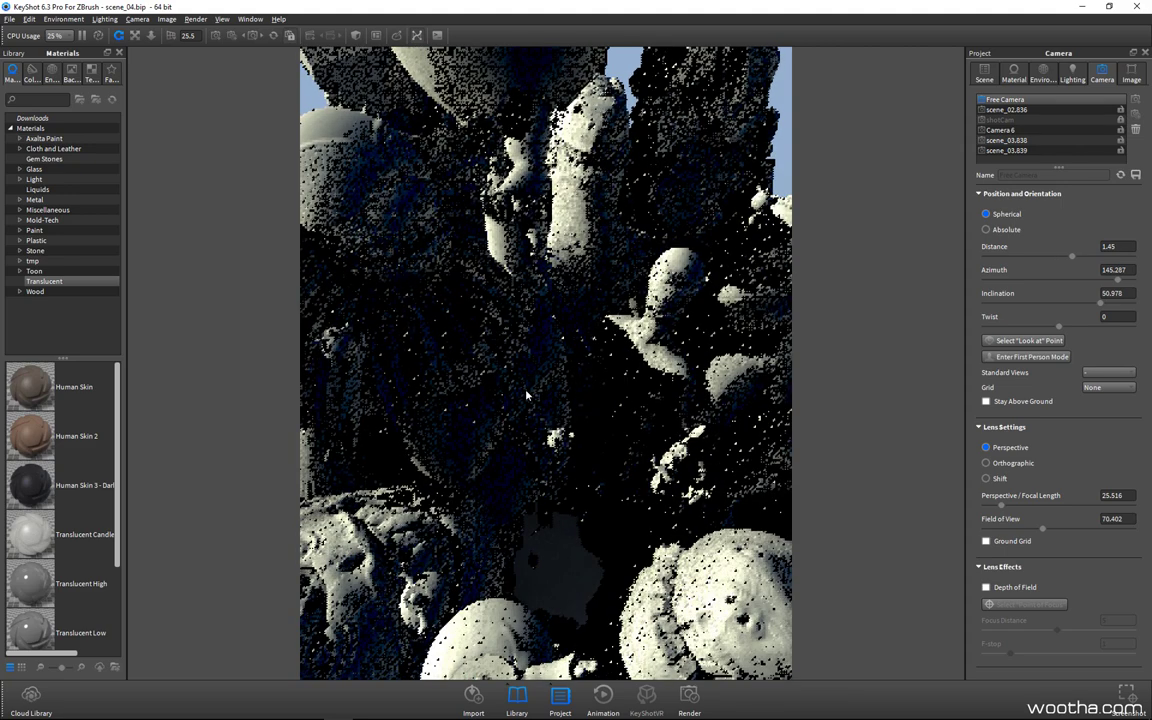
middle_drag(366, 386, 527, 352)
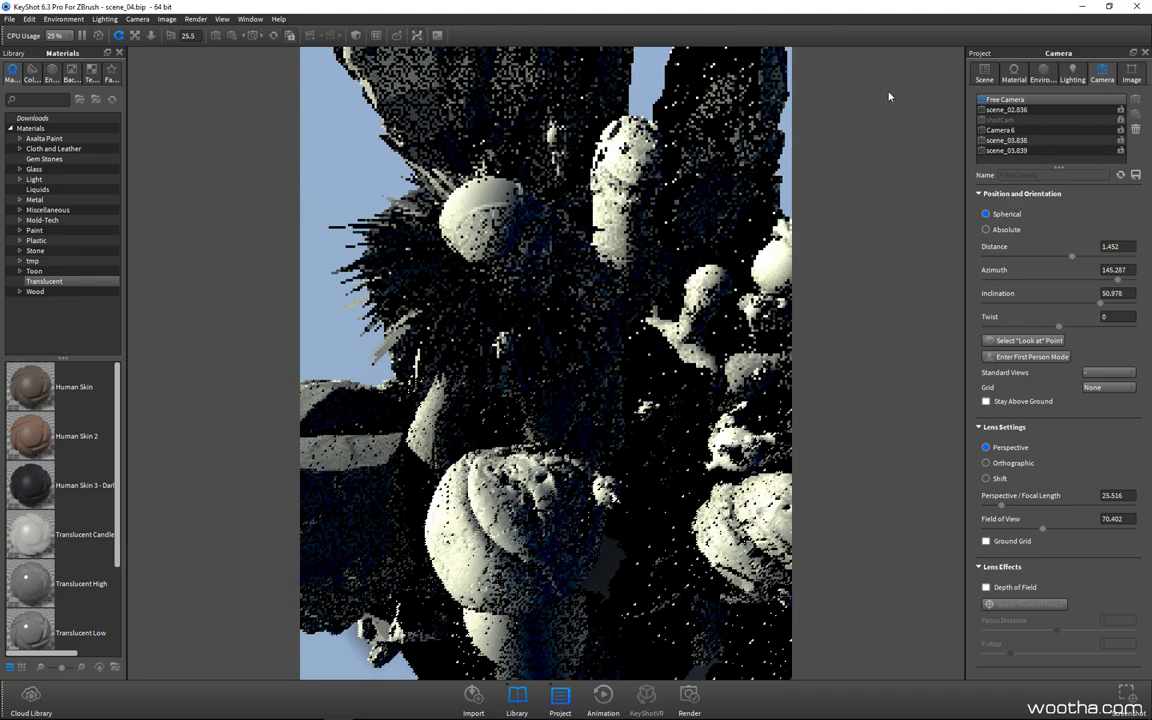
Return to the shotCam view and hide the large background rock part ZBrush_0_21.
click(355, 468)
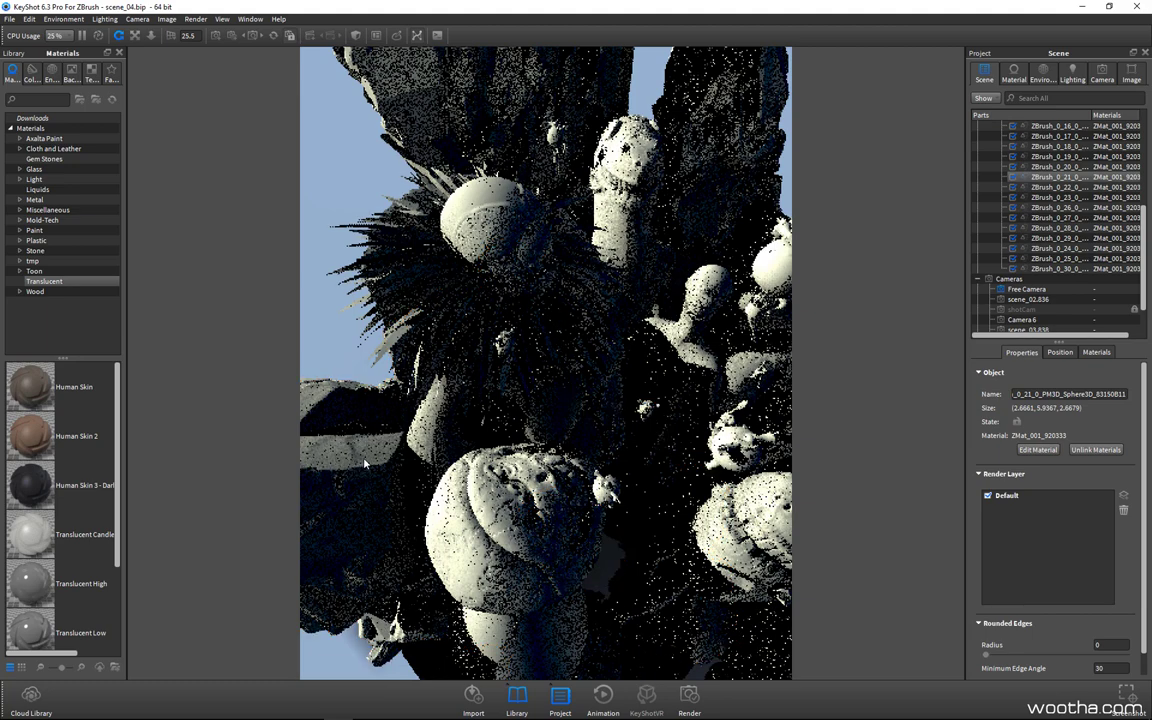
click(1101, 74)
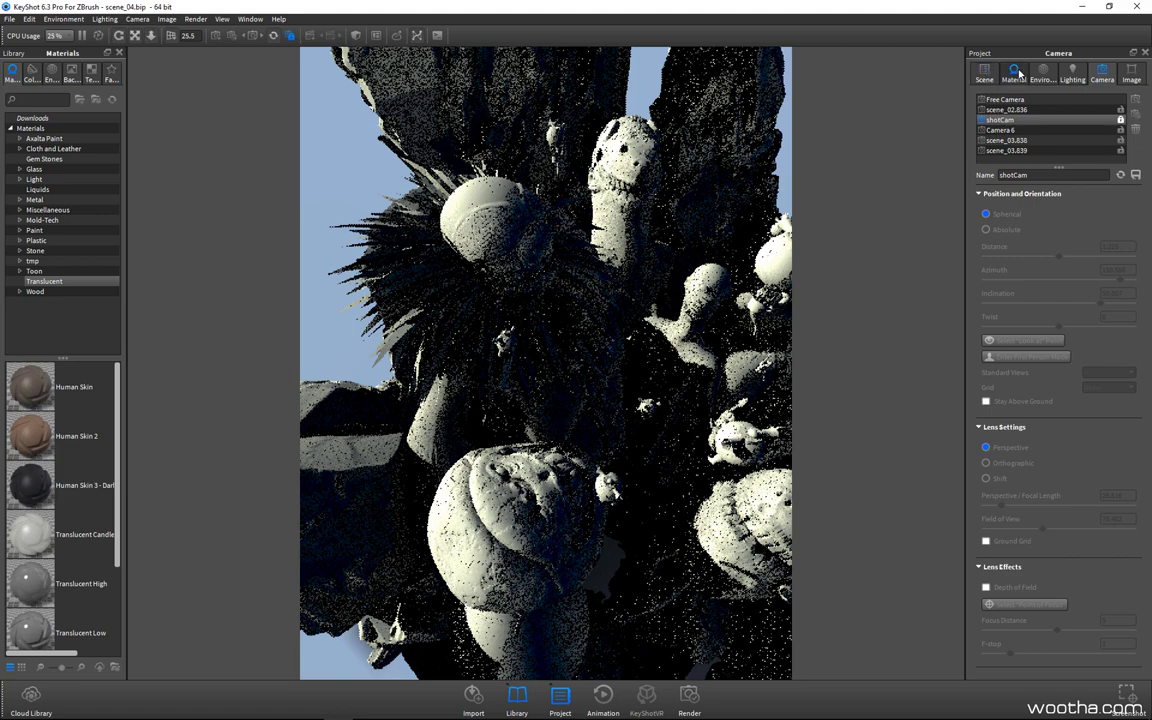
click(984, 74)
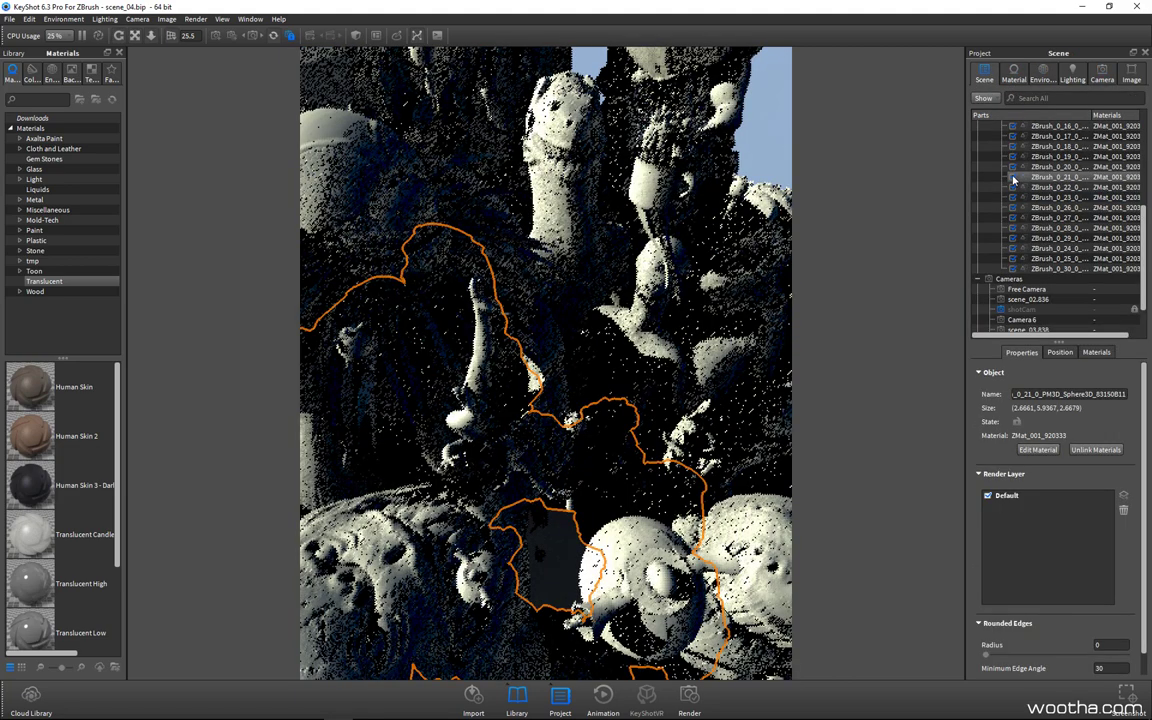
click(1013, 179)
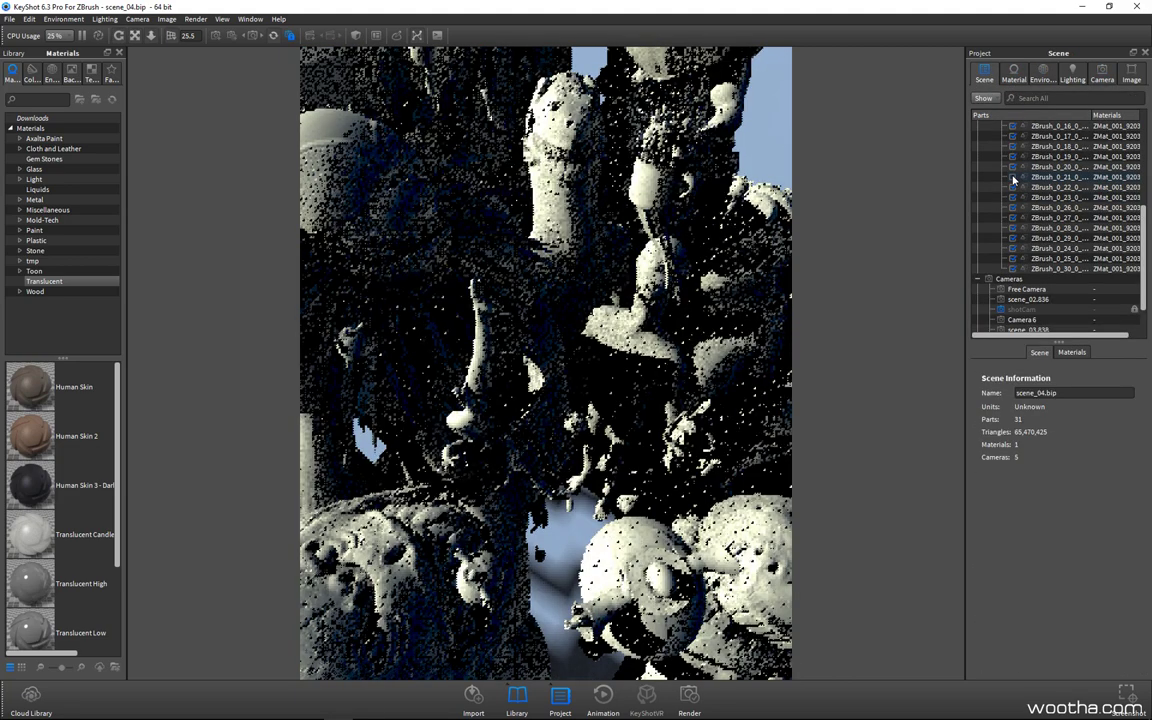
Toggle the visibility of rock part ZBrush_0_21 to compare the lighting with and without it, leaving the part shown.
click(1013, 179)
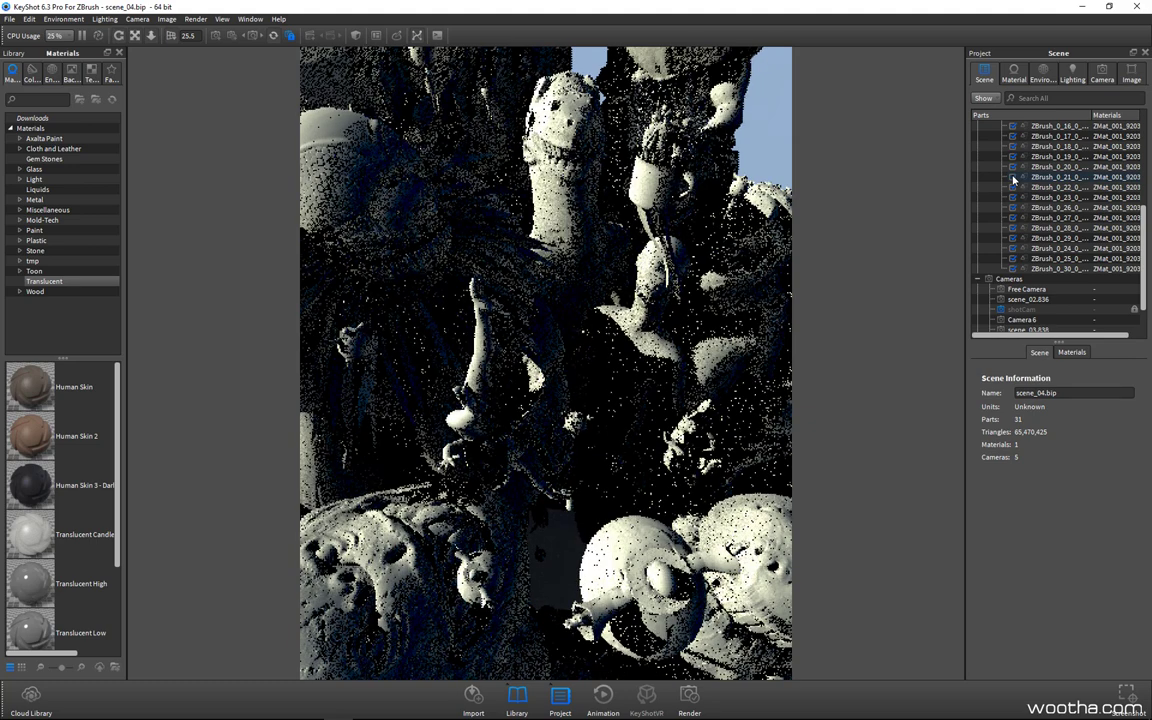
click(1013, 179)
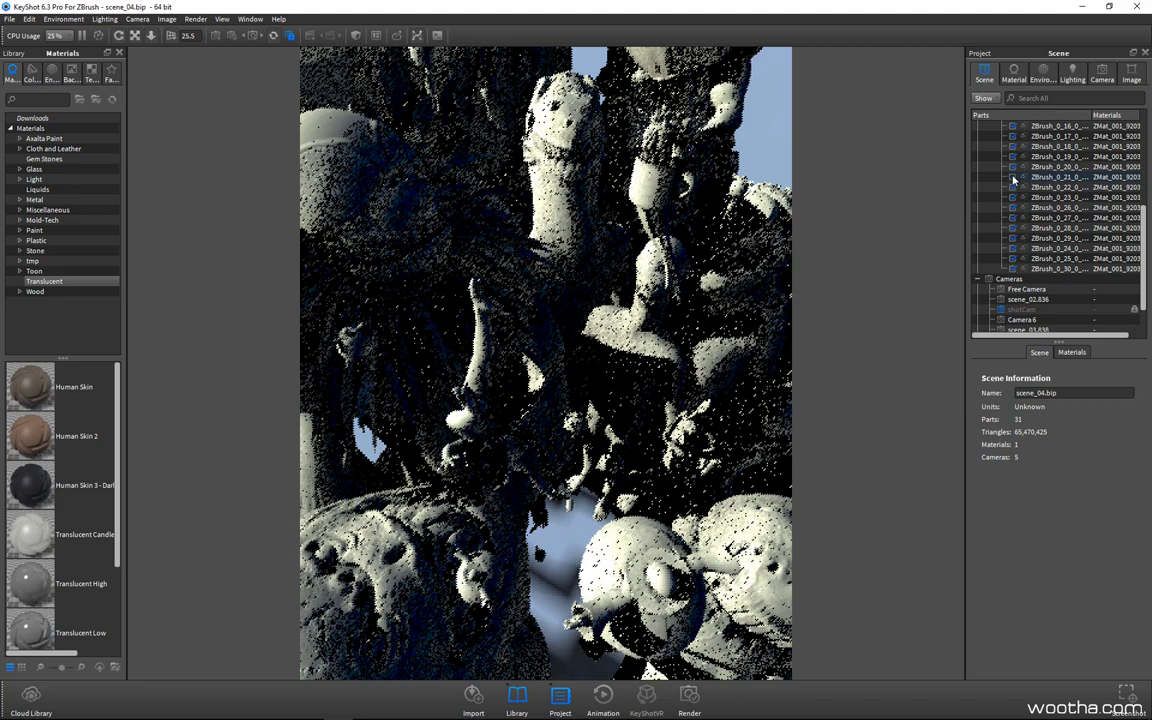
click(1013, 179)
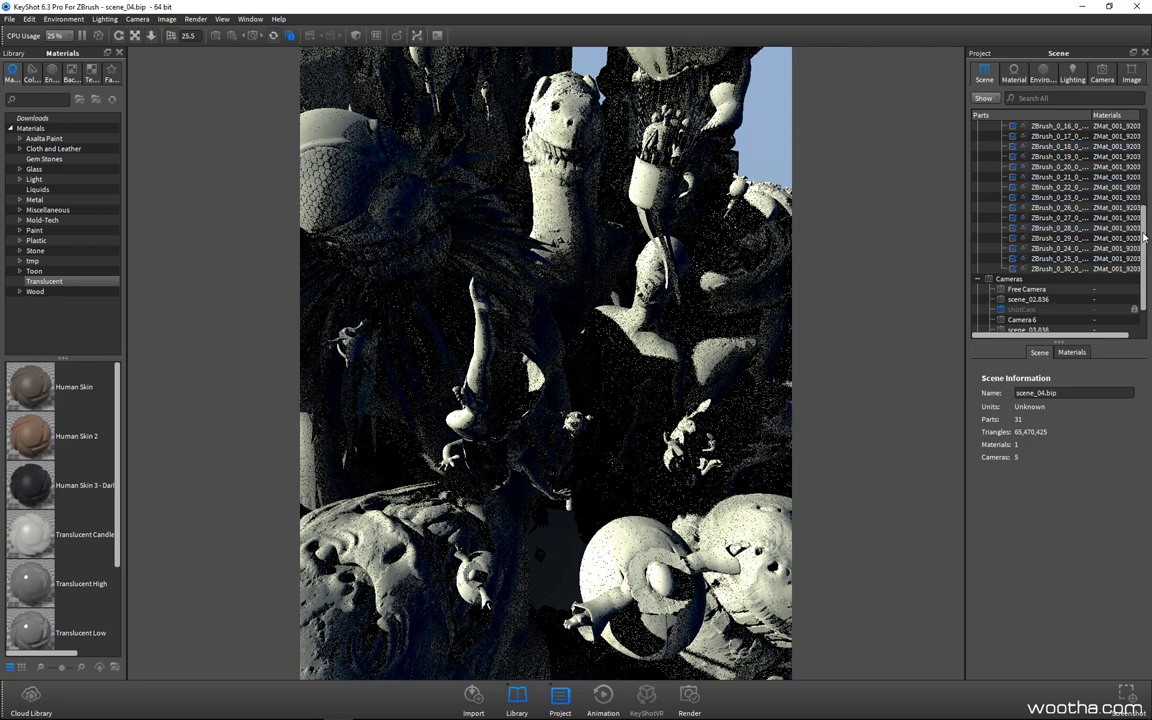
scroll(1142, 208, up, 2)
scroll(1030, 190, down, 2)
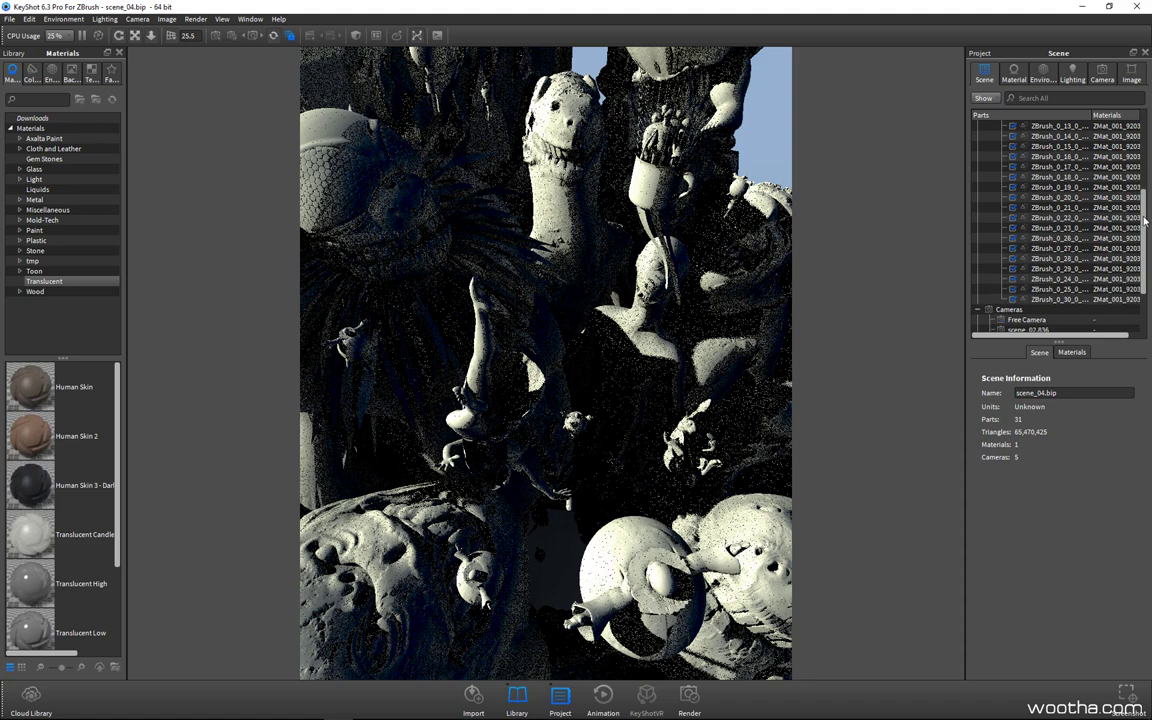
Hide and show rock part ZBrush_0_21 several more times to examine the gap it fills, and select the sphere part ZBrush_0_20 beneath it.
click(1013, 208)
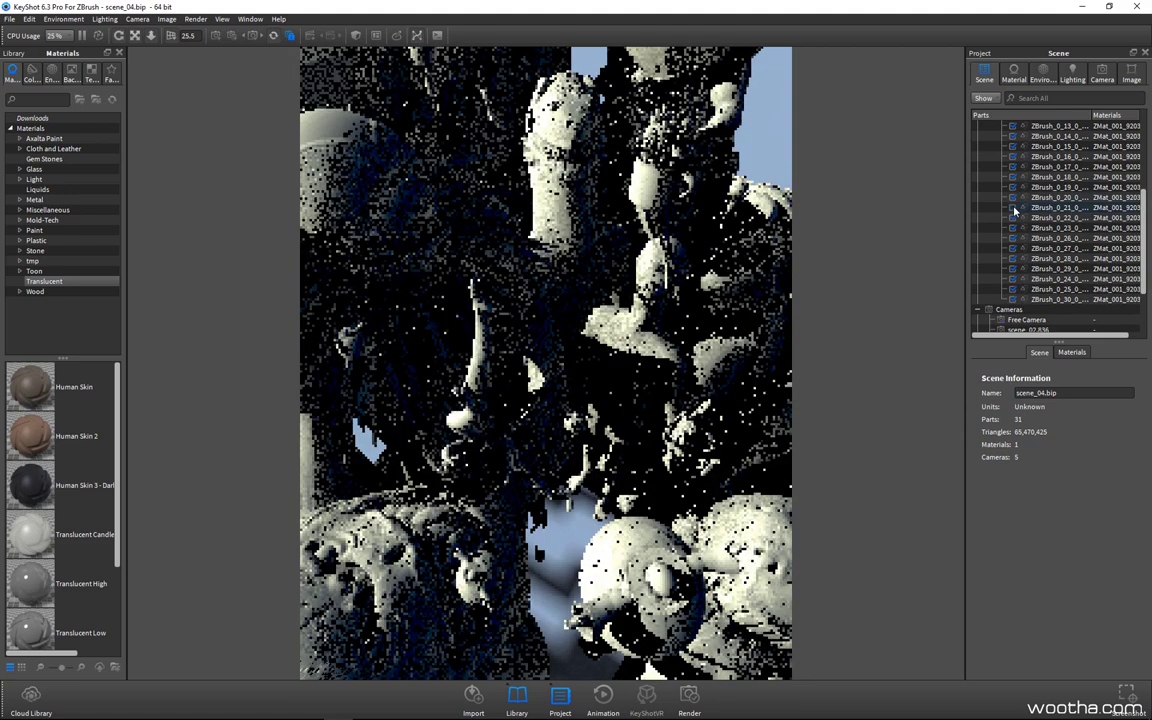
click(1013, 208)
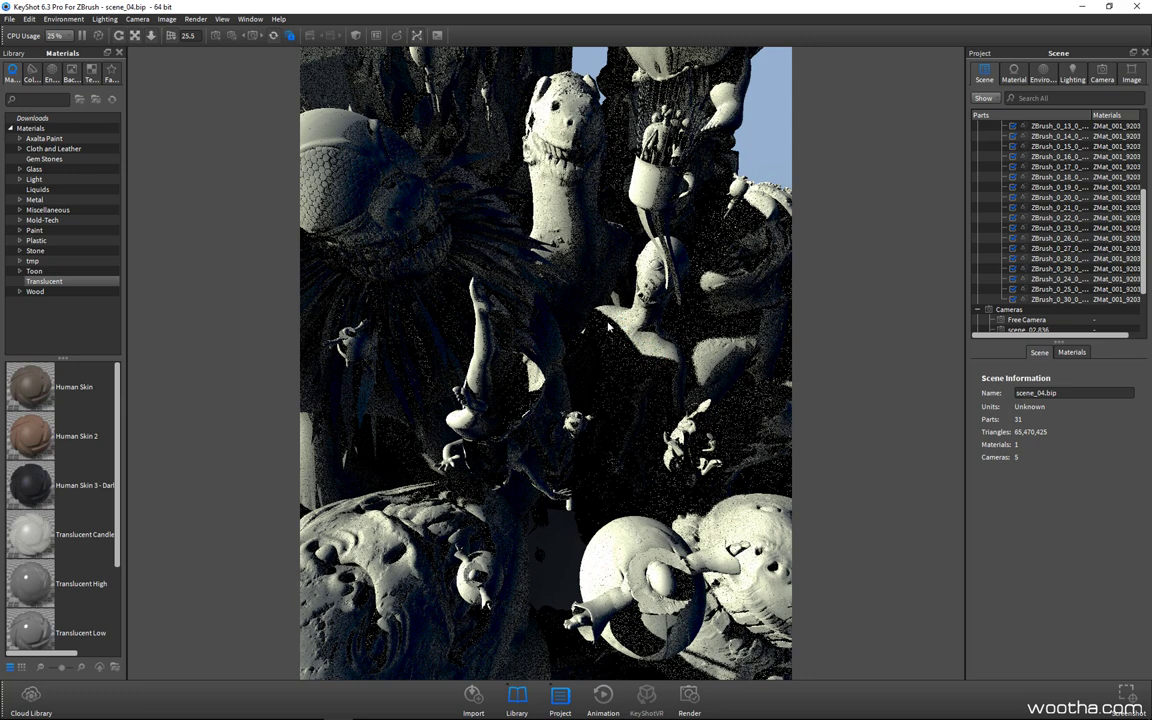
click(1013, 210)
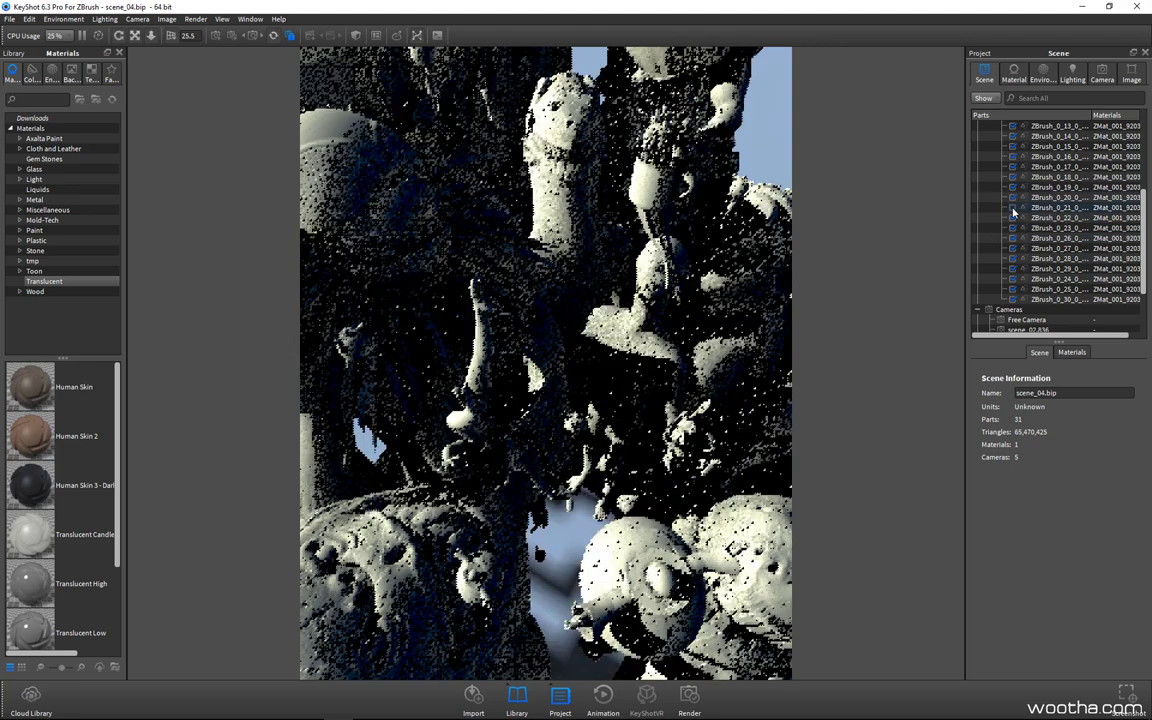
click(1013, 210)
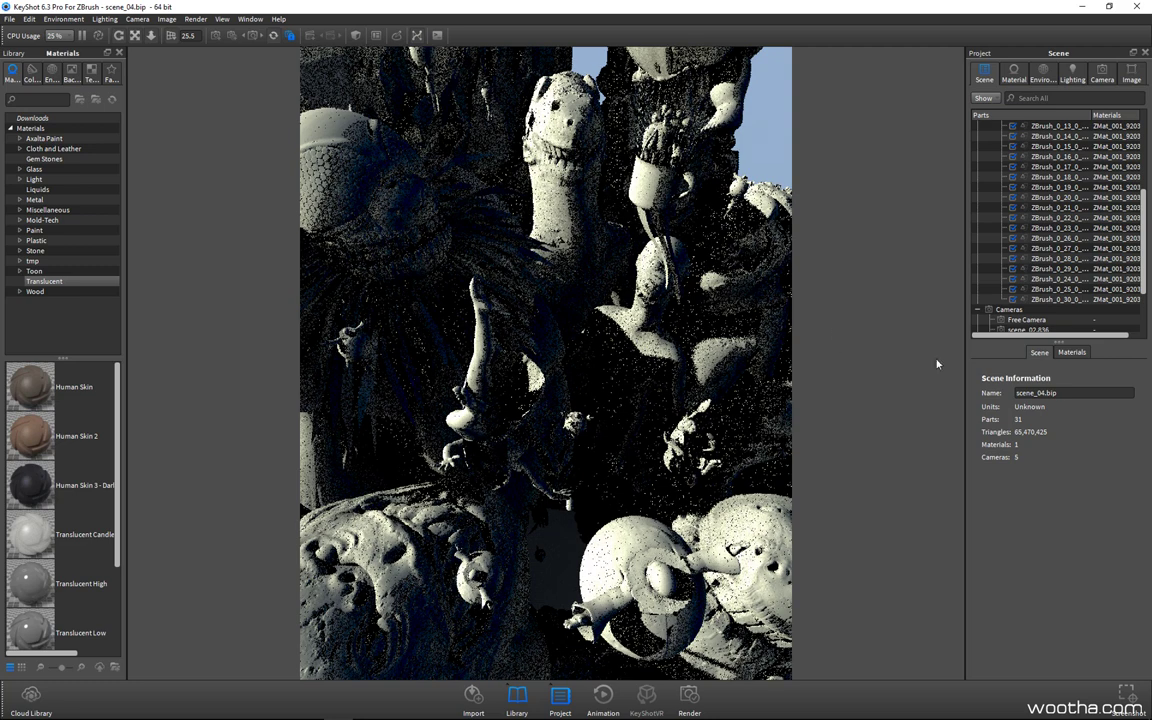
click(1013, 208)
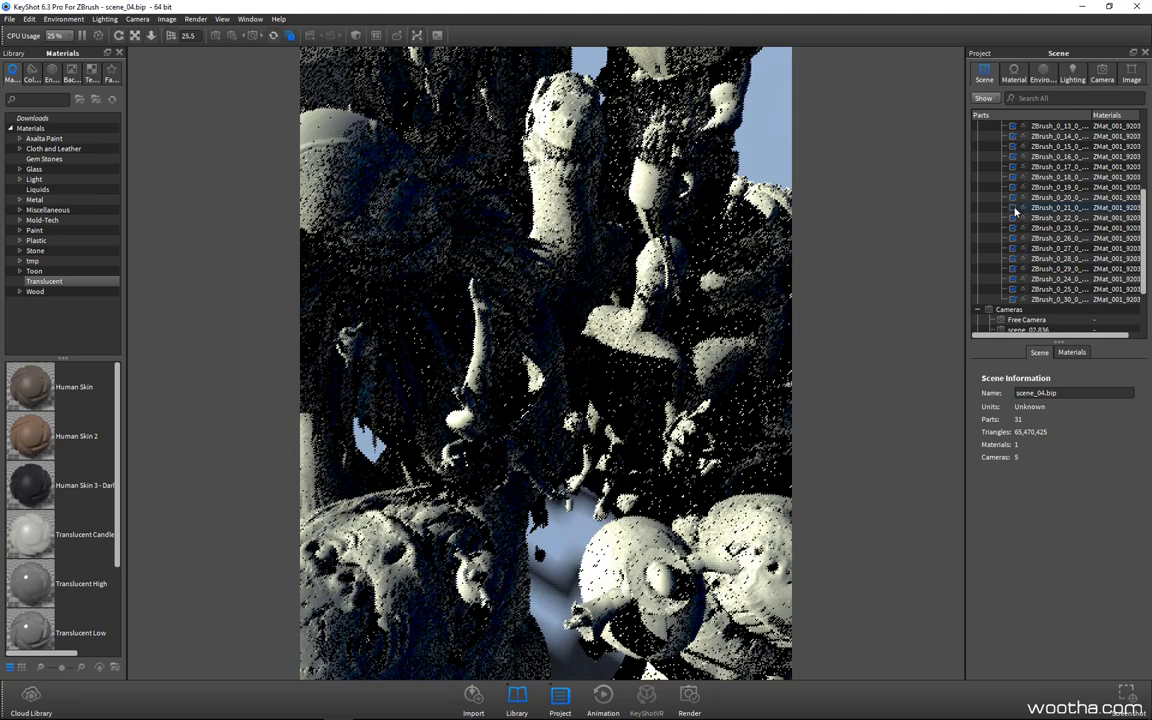
click(1013, 208)
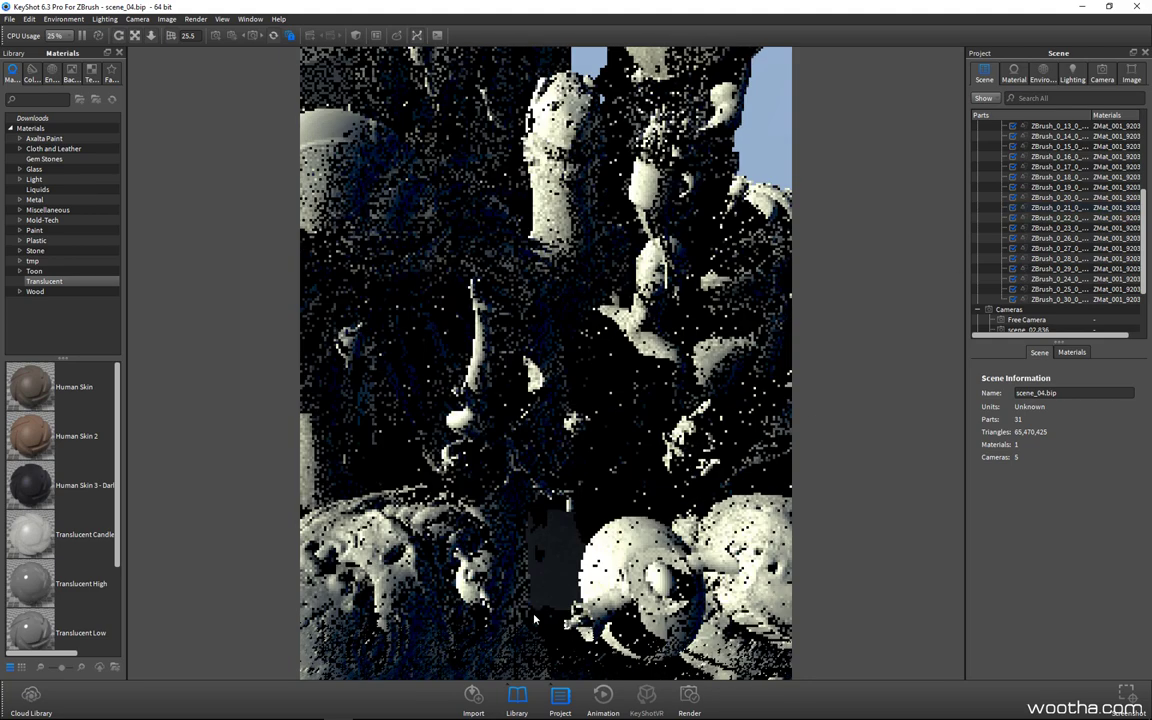
click(525, 662)
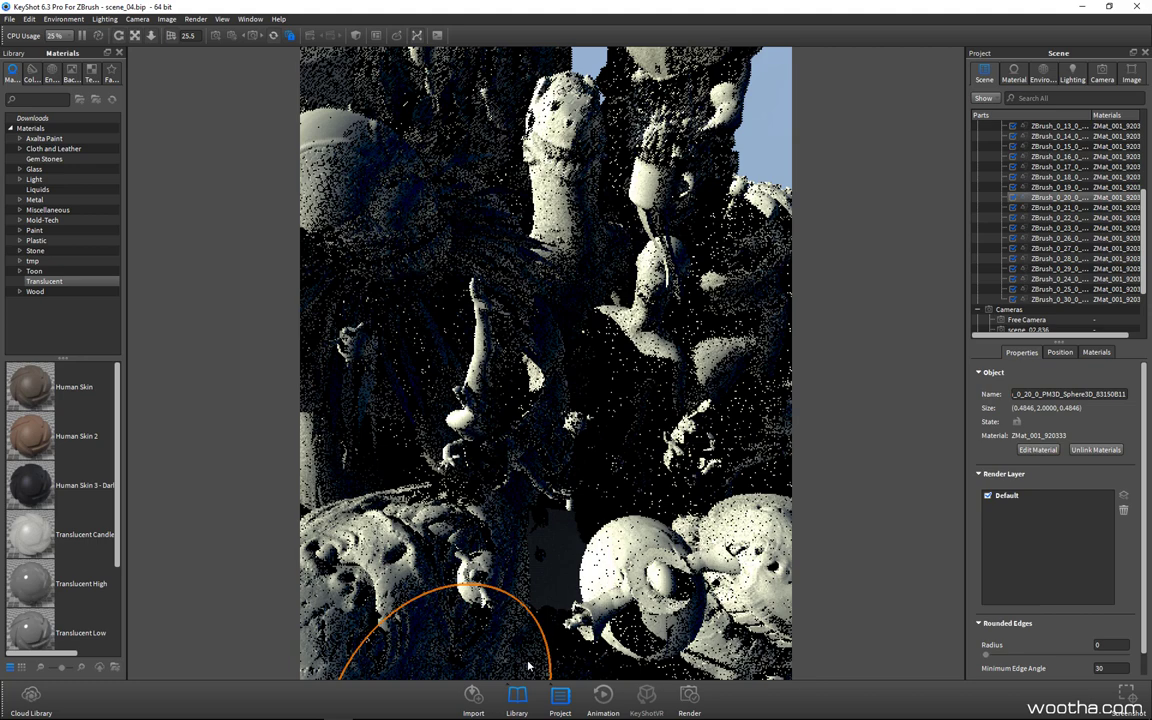
click(1013, 203)
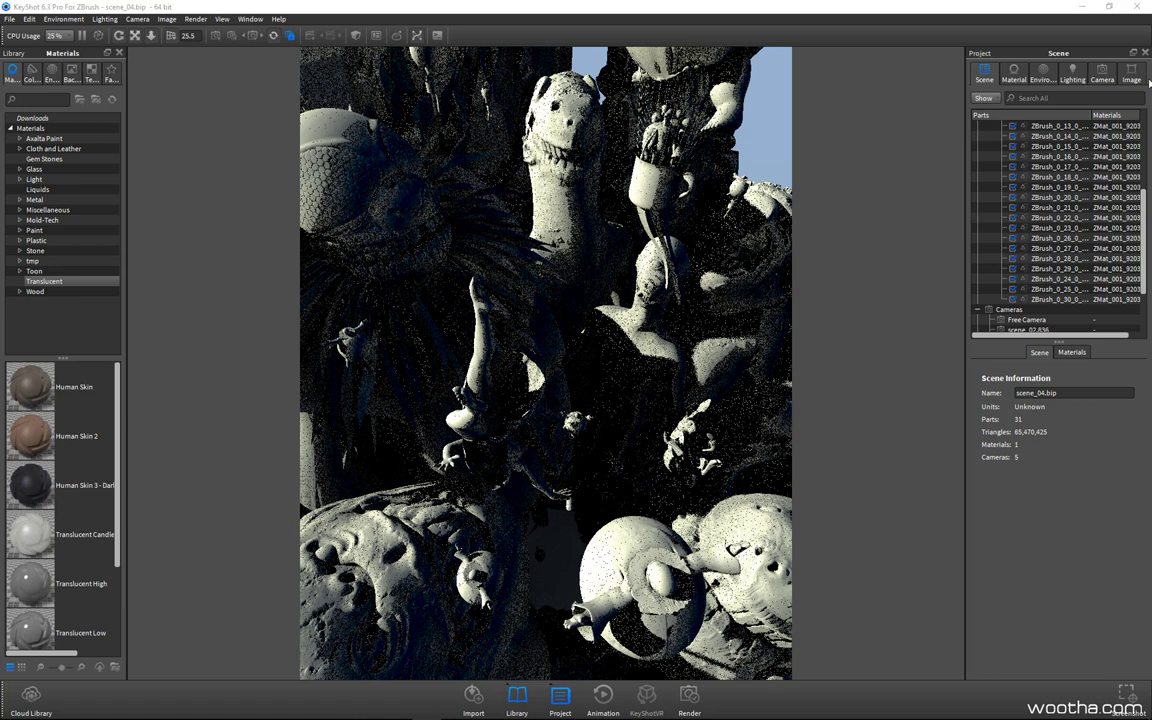
Switch the lighting to Performance Mode and activate the Free Camera.
click(1073, 70)
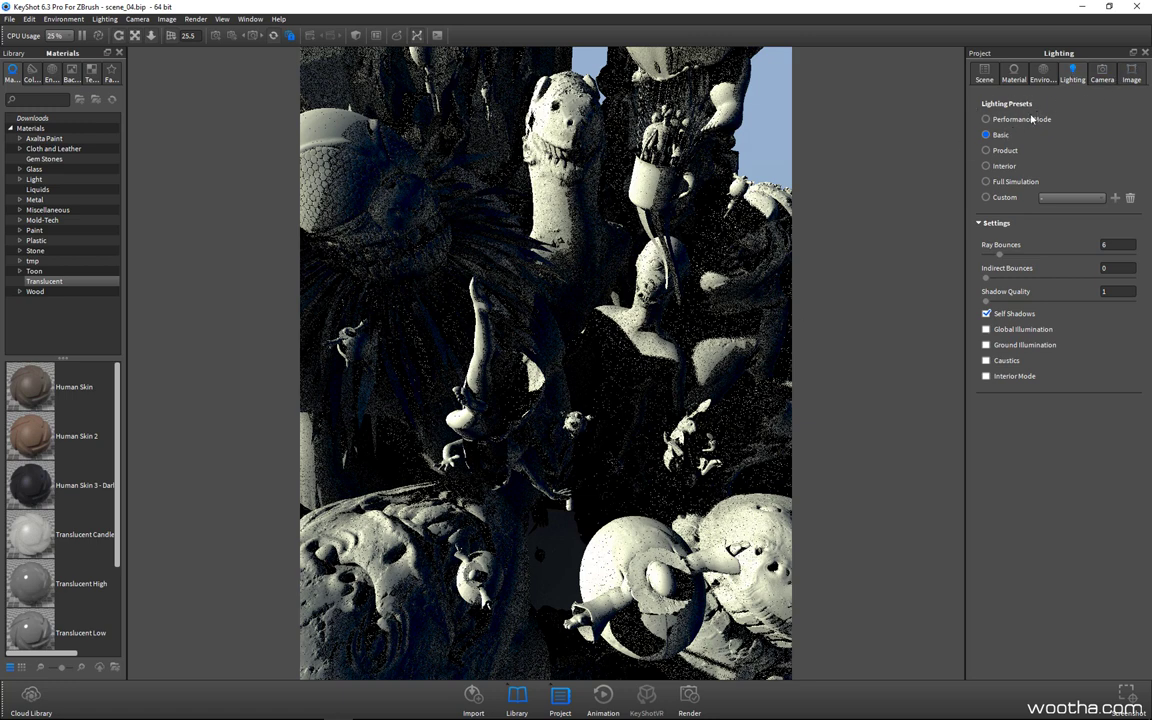
key(alt+p)
click(1102, 70)
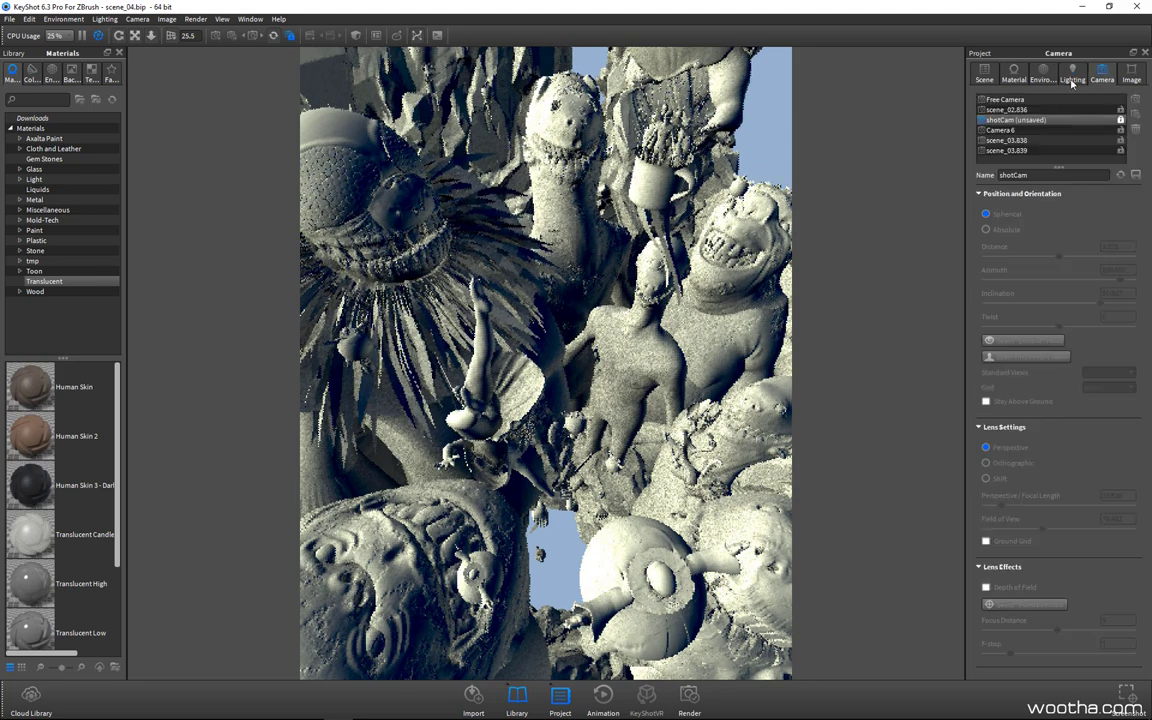
click(1005, 99)
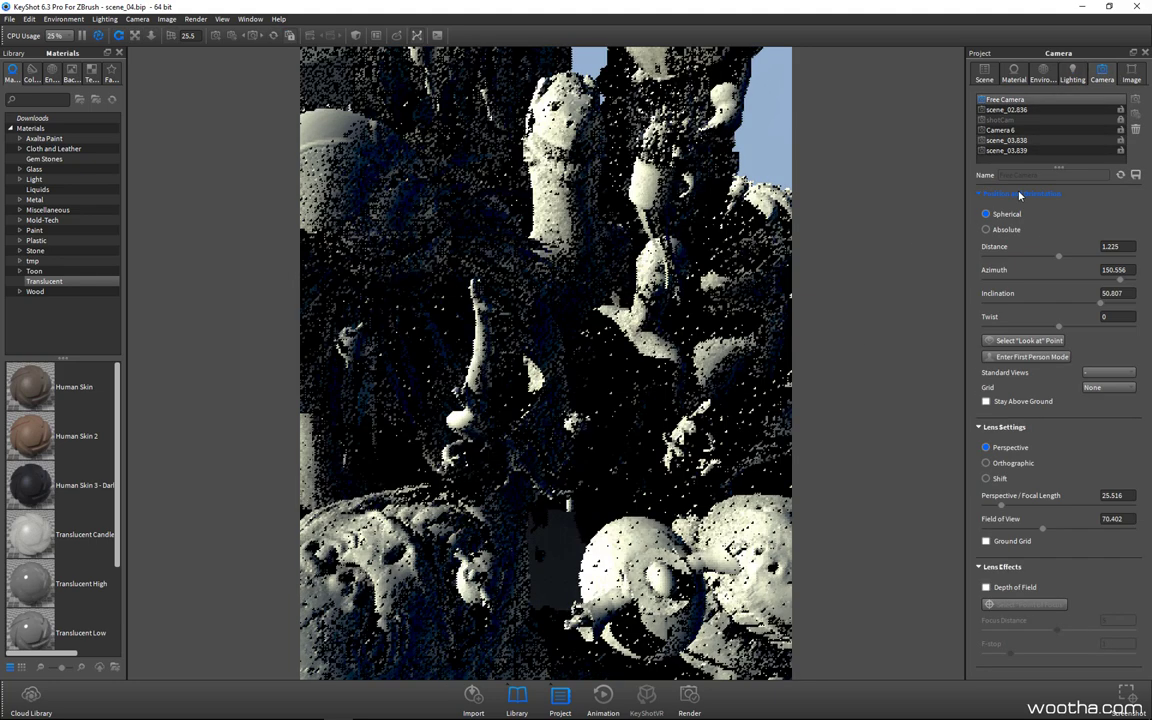
Orbit around the scene and vary the distance to examine the creatures and surrounding rocks from outside the shot's framing.
drag(574, 394, 568, 430)
scroll(568, 430, down, 3)
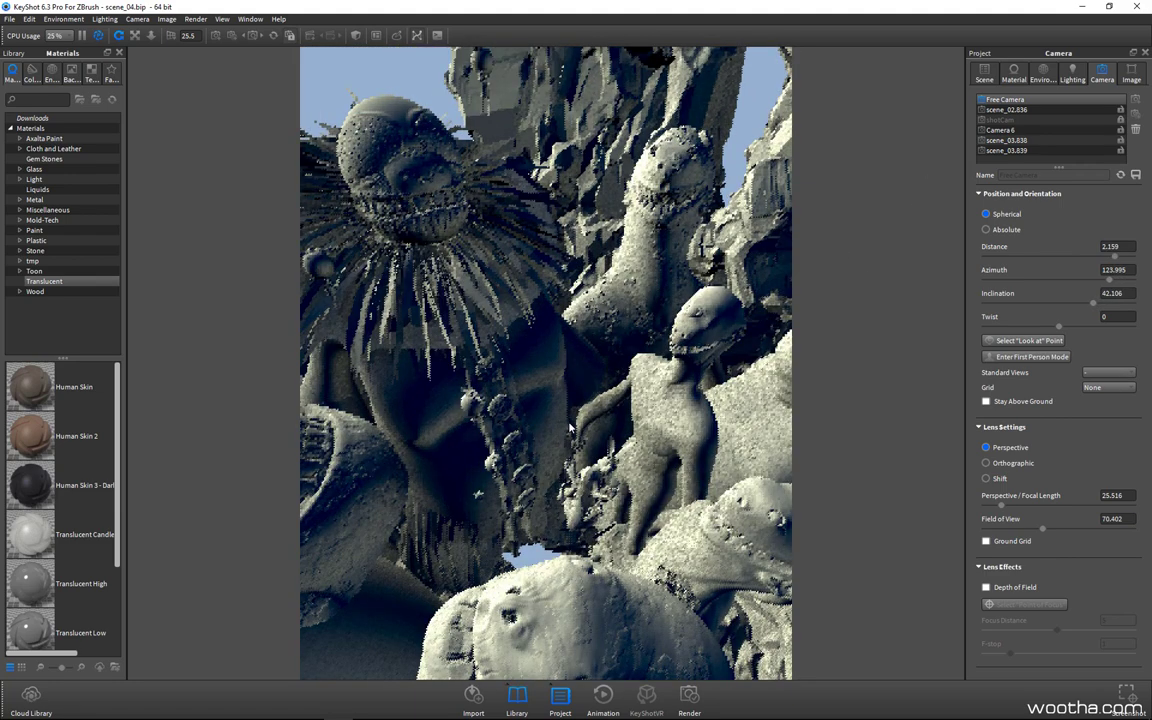
drag(568, 430, 547, 467)
scroll(547, 467, up, 3)
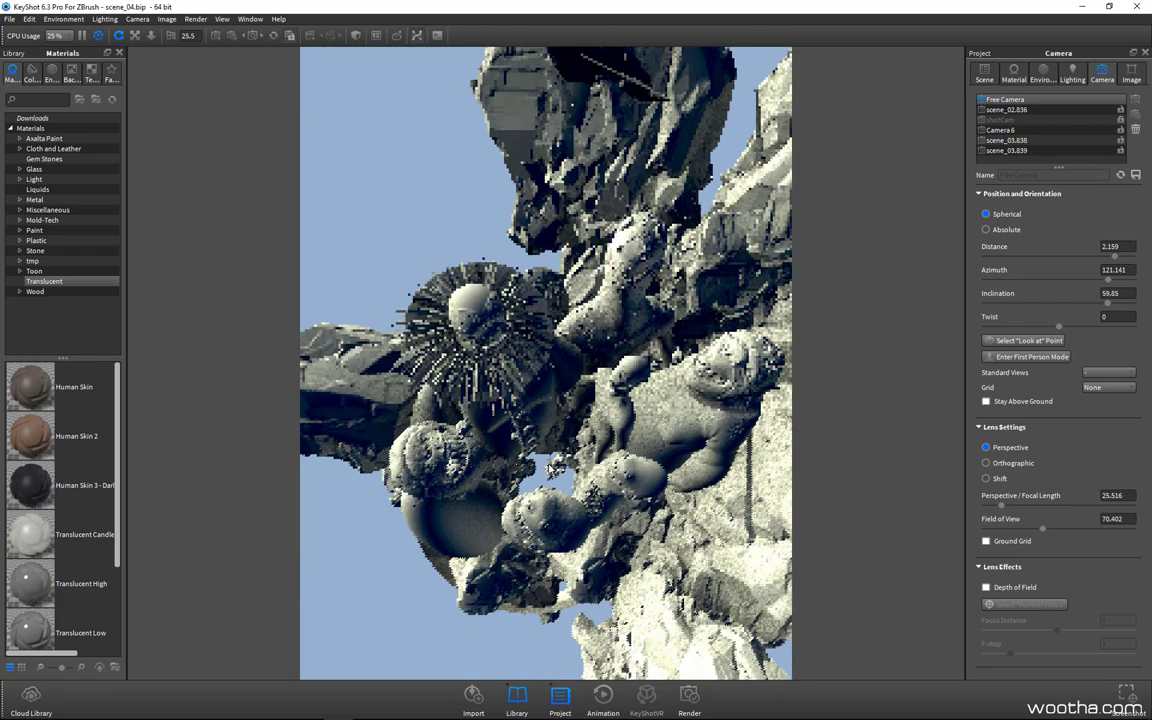
scroll(545, 362, up, 2)
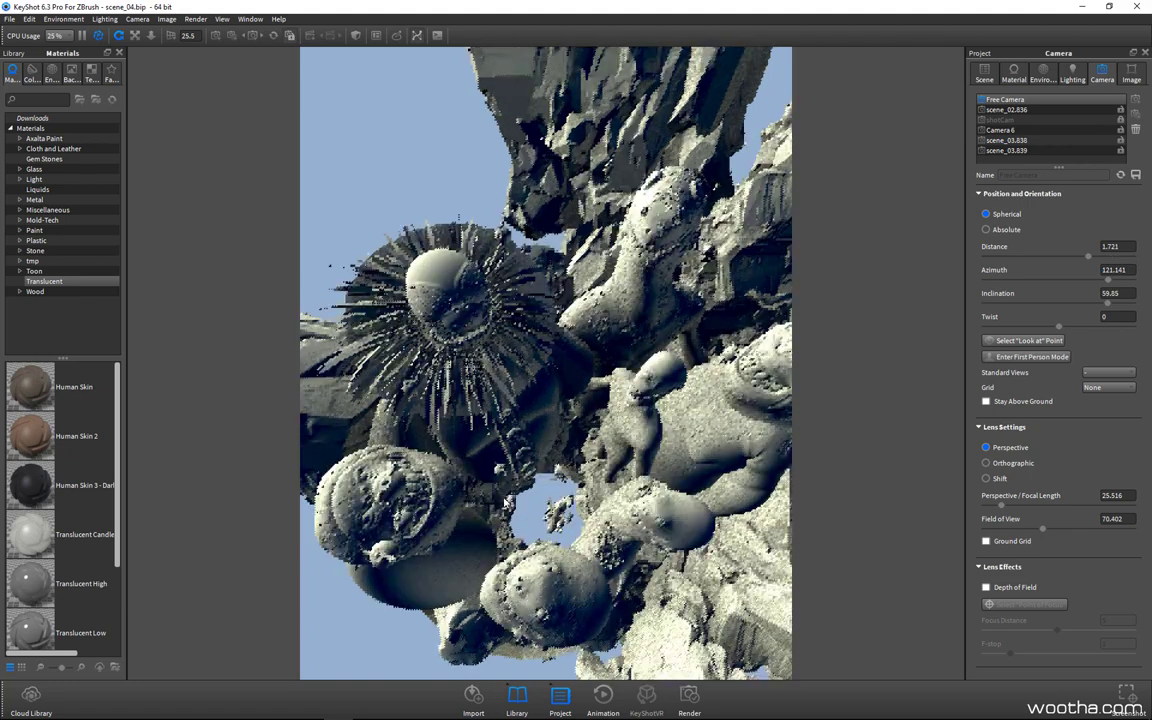
drag(527, 516, 532, 500)
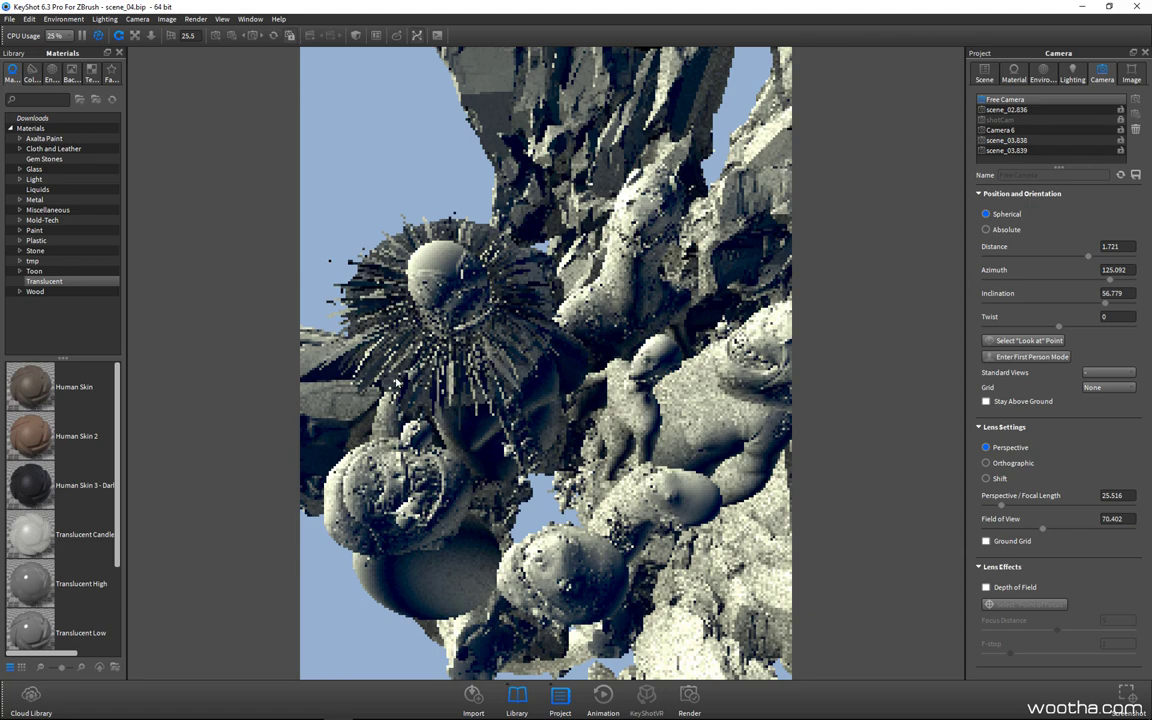
drag(324, 422, 326, 423)
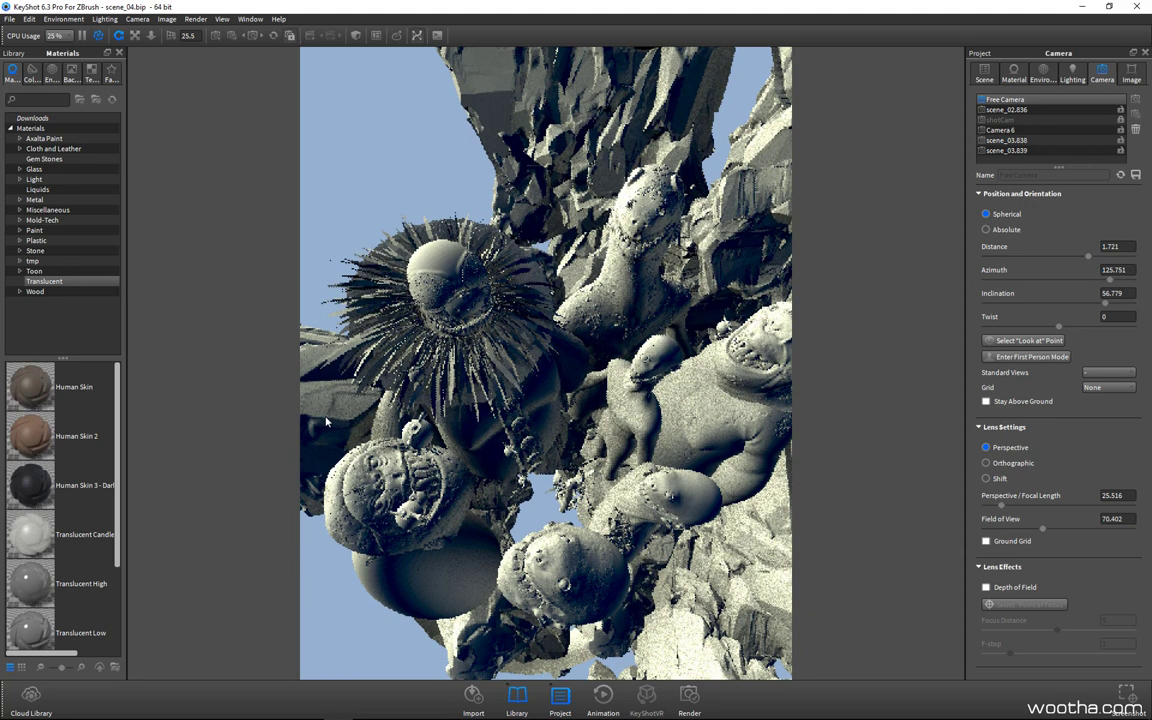
Select rock part ZBrush_0_21 among the scene parts to examine its extent around the creatures.
click(984, 74)
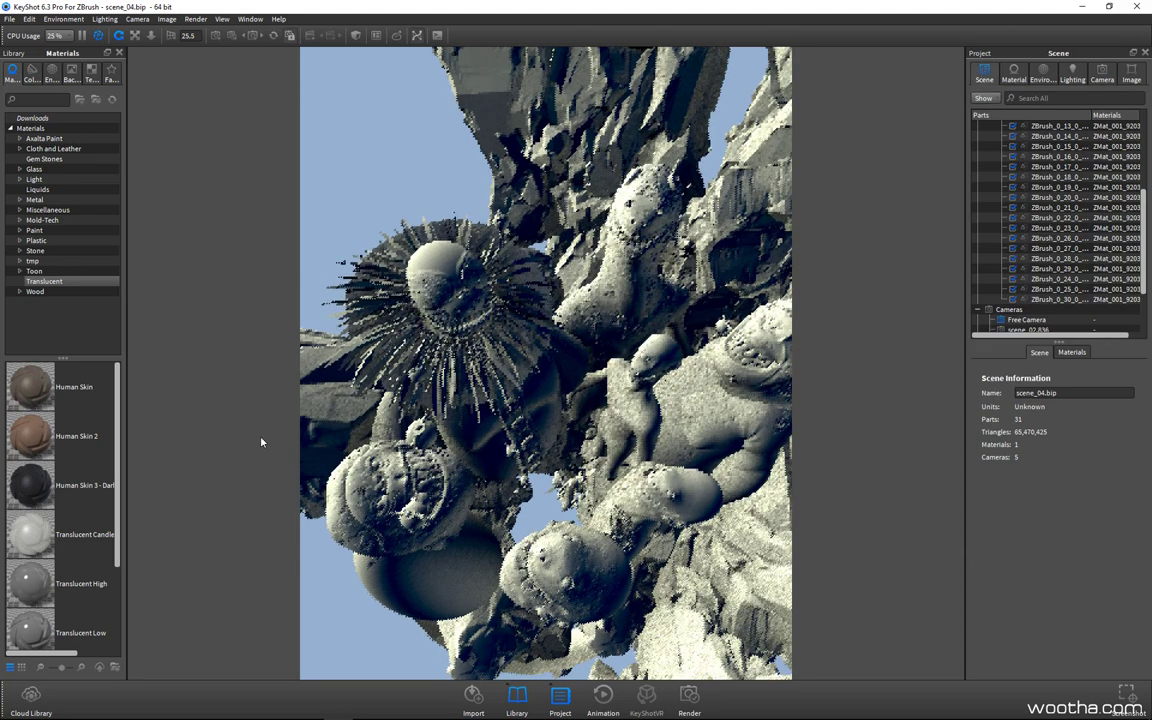
drag(322, 431, 760, 365)
click(788, 360)
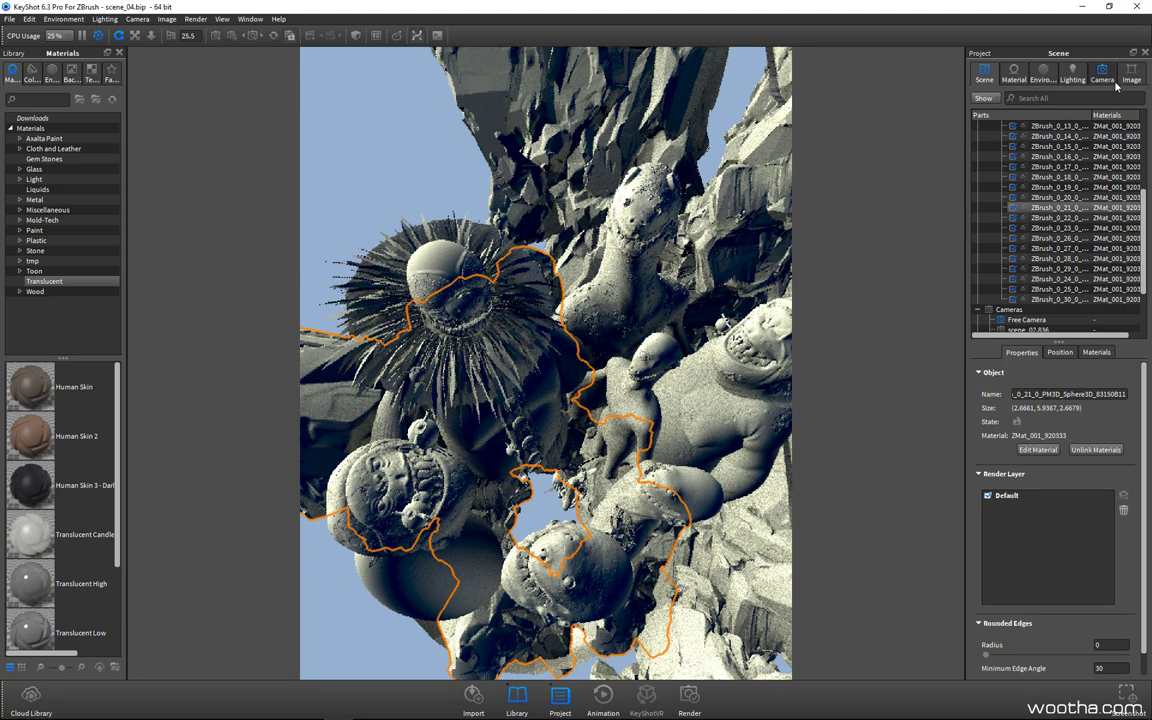
Compare the shotCam and Camera 6 views, finishing on shotCam.
click(1110, 80)
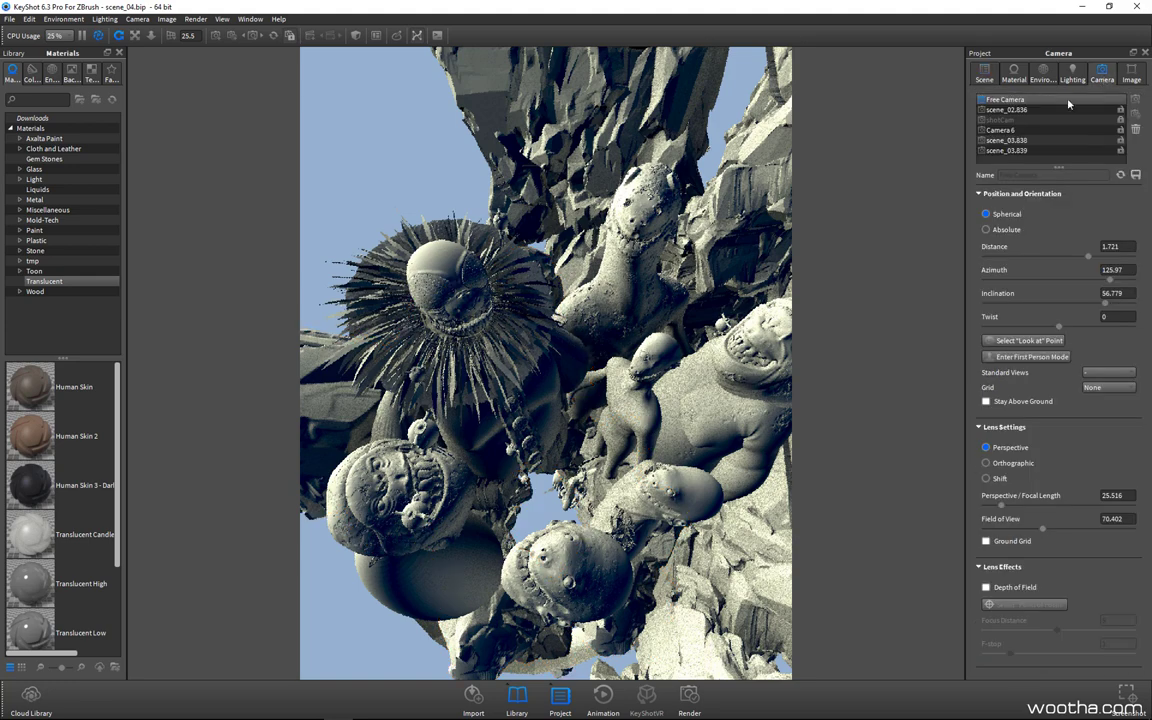
click(1006, 126)
click(1010, 120)
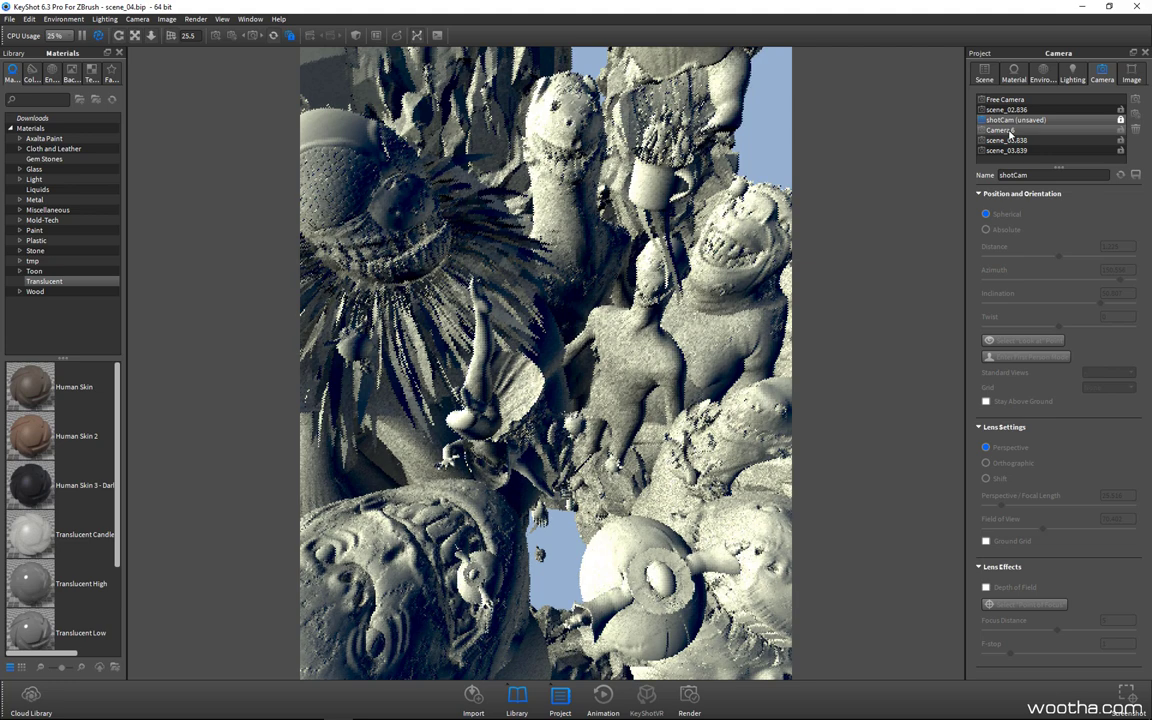
click(1010, 132)
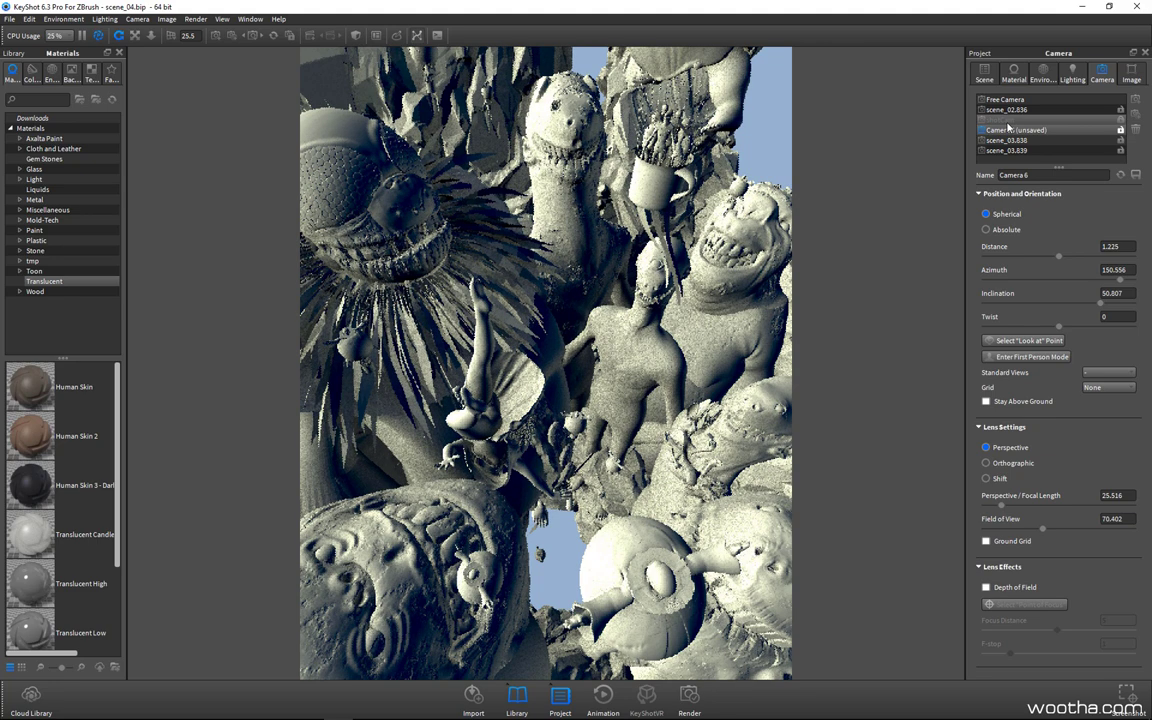
click(1008, 121)
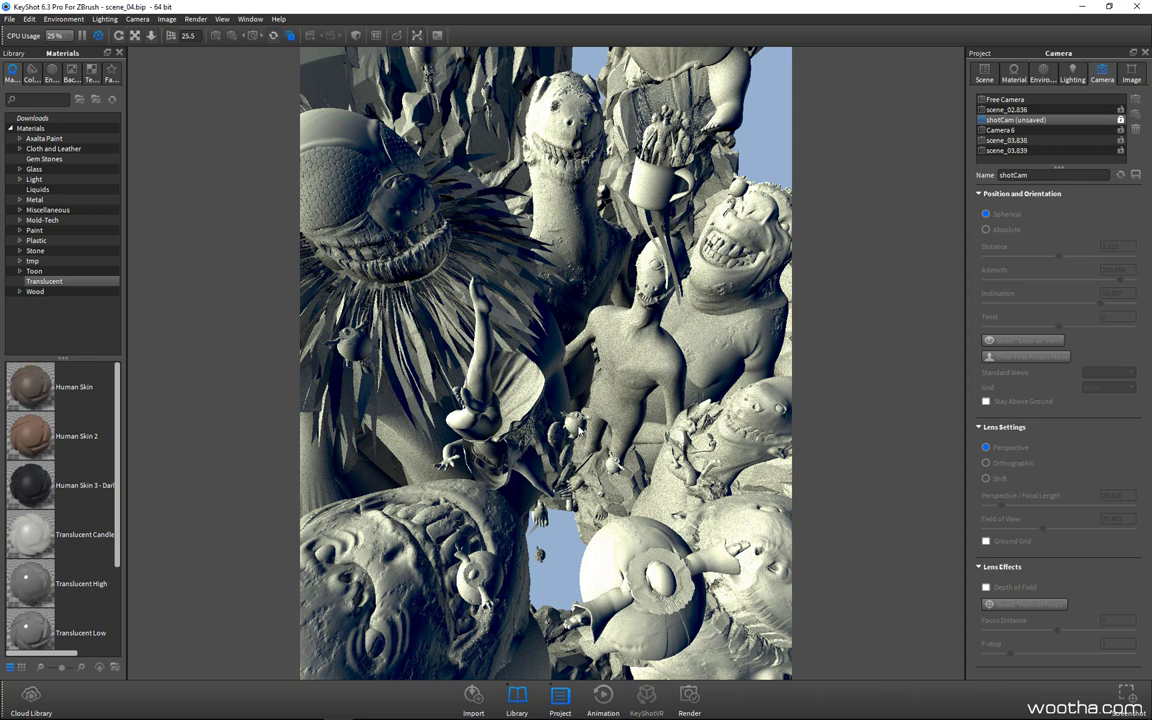
Select the rock part, the small scattered figures and the rabbit part in turn to examine what each one covers in the shot.
click(984, 72)
click(421, 361)
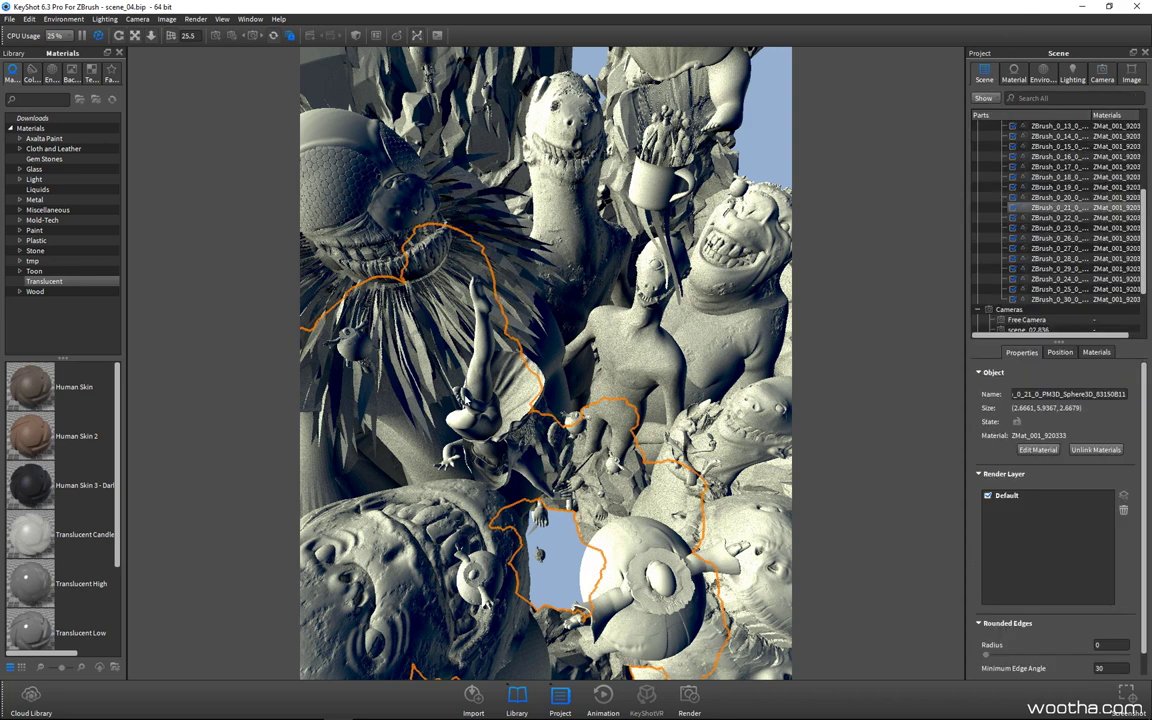
click(577, 418)
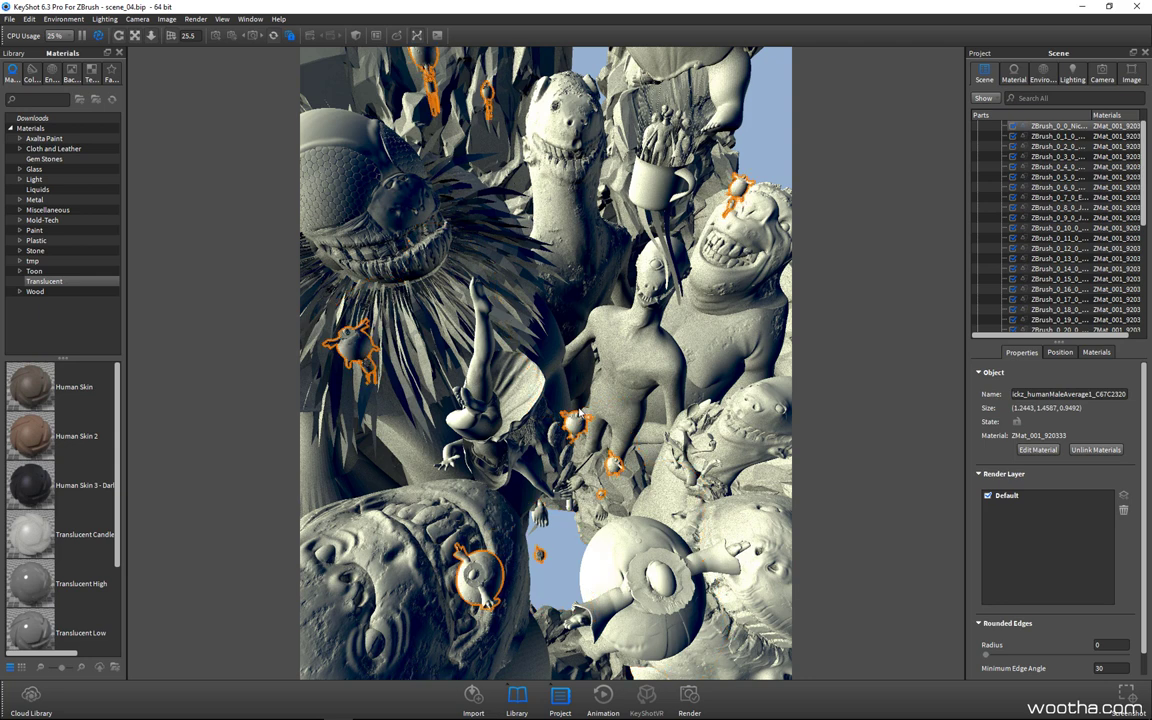
click(629, 392)
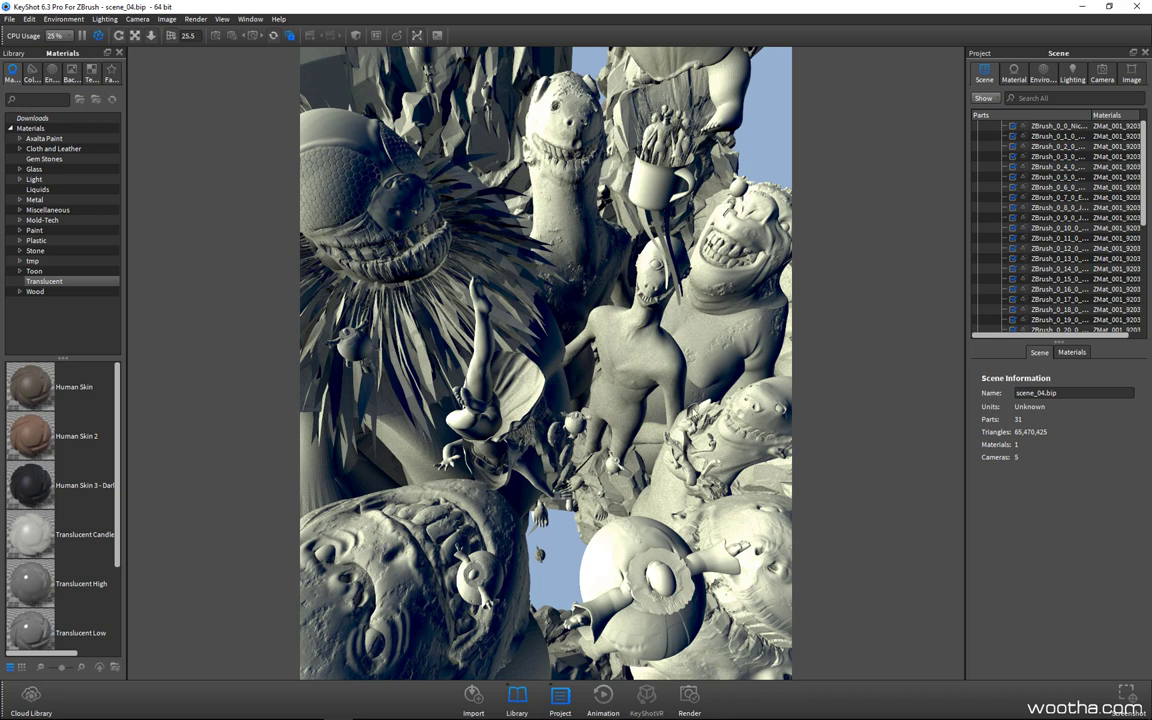
click(688, 435)
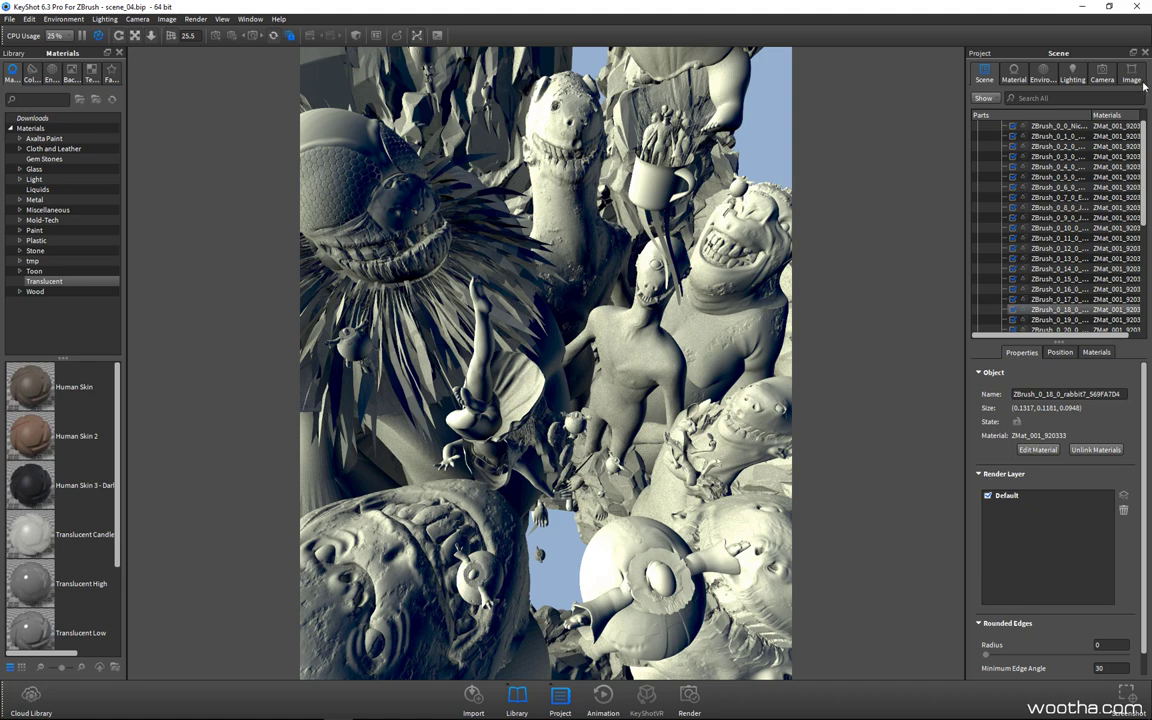
Alternate between the Basic and Performance Mode lighting presets to compare the shadows, finishing on Basic.
click(1073, 77)
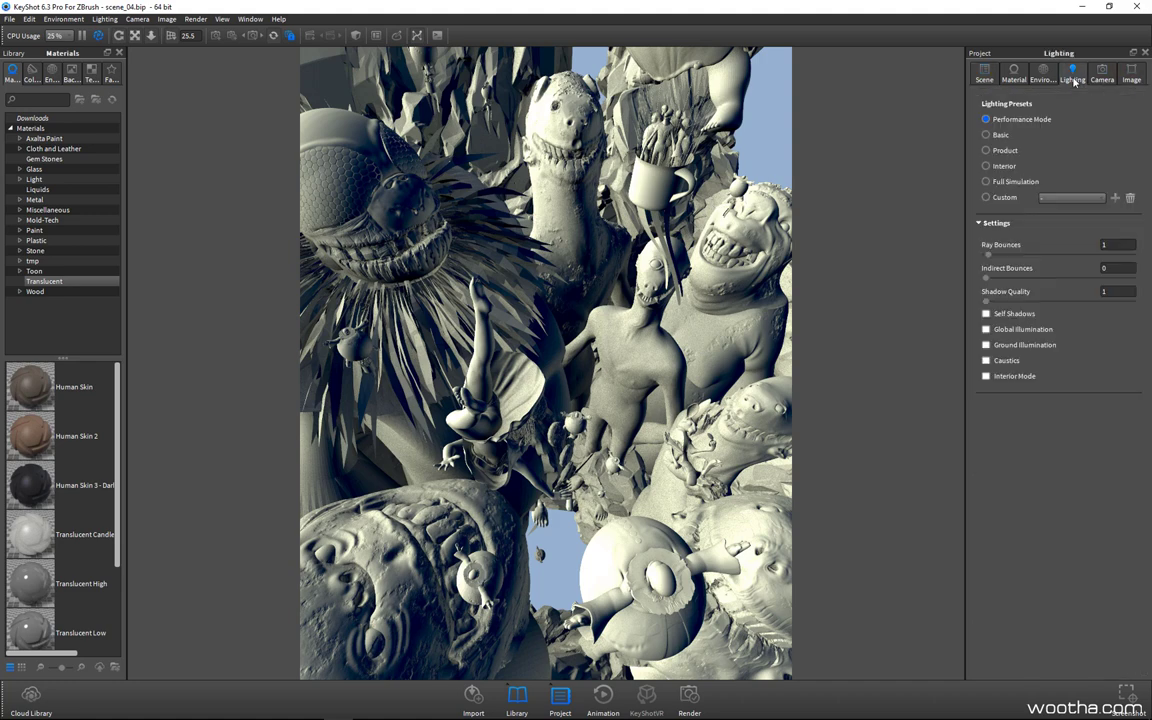
click(987, 135)
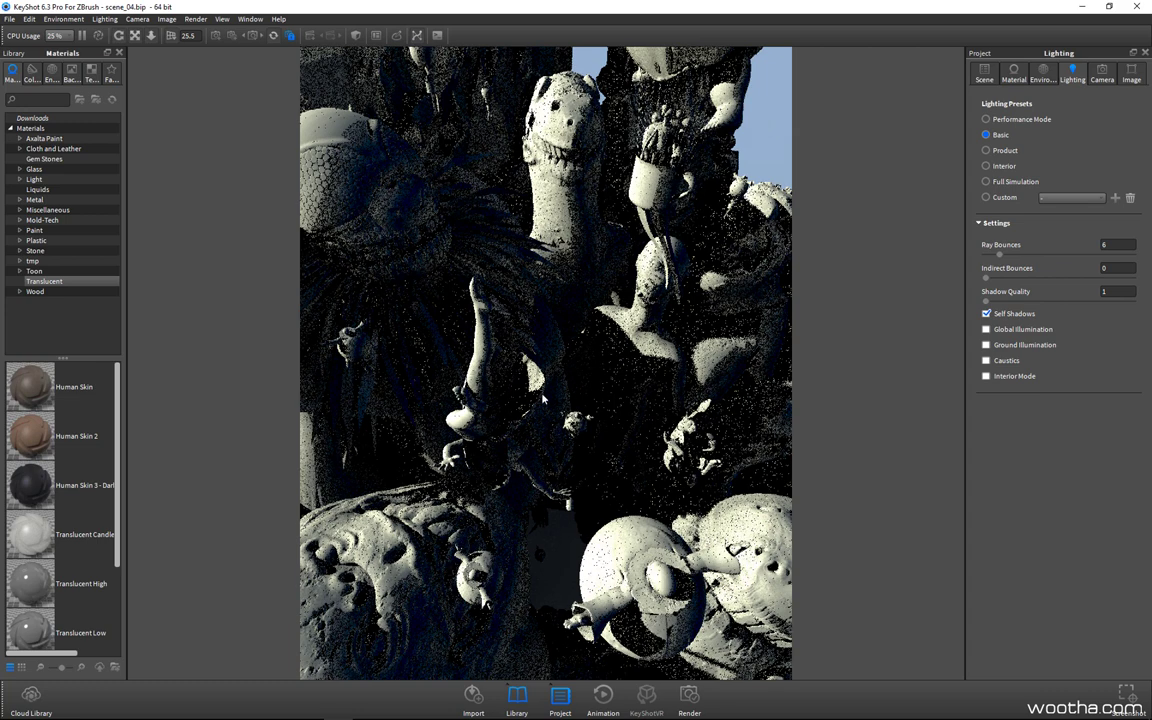
click(1010, 120)
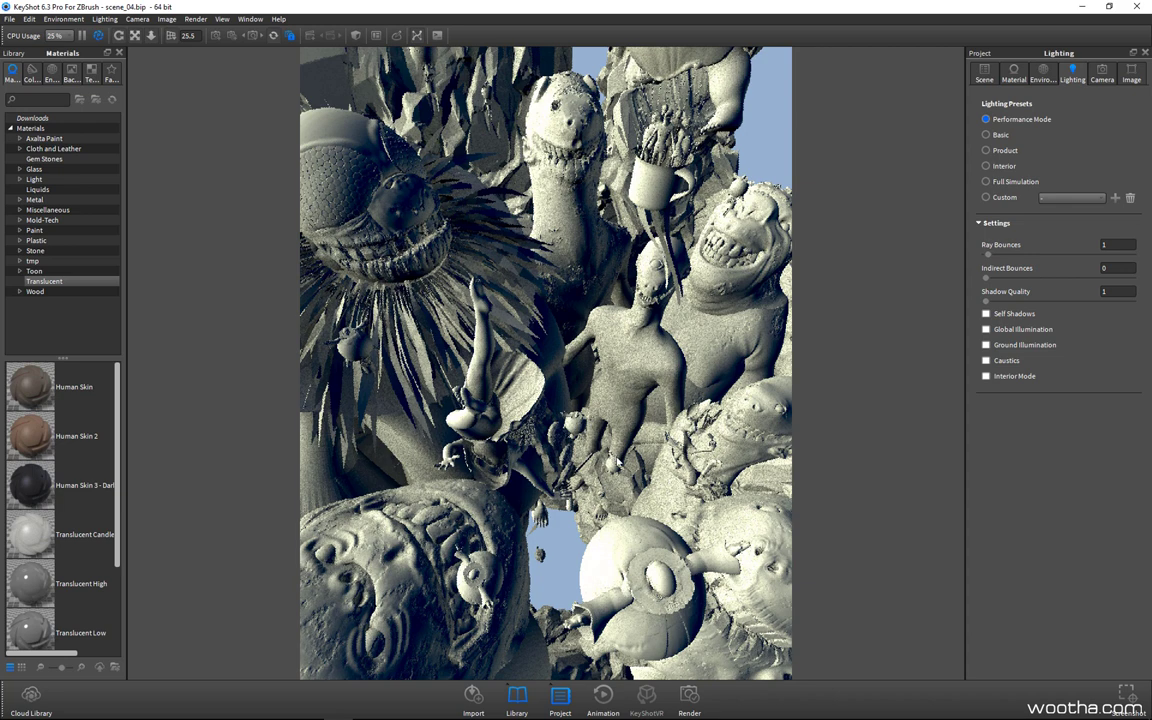
click(986, 135)
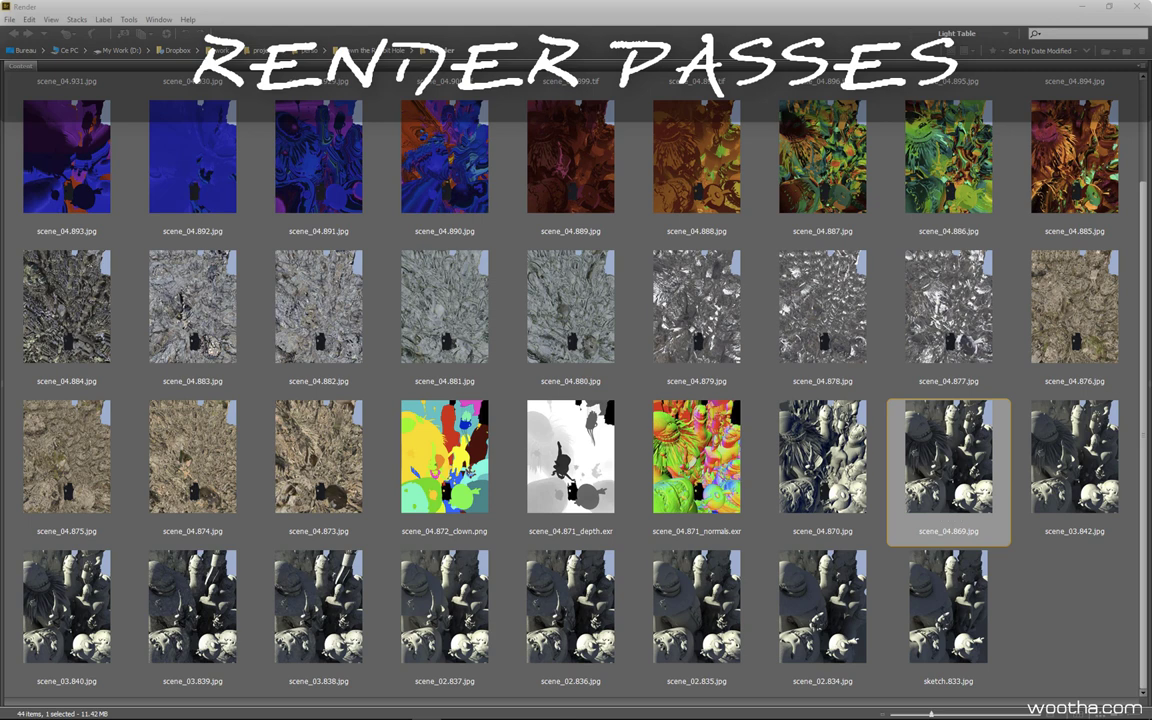
Switch to Adobe Bridge and select the render scene_04.870.jpg among the render passes.
click(795, 502)
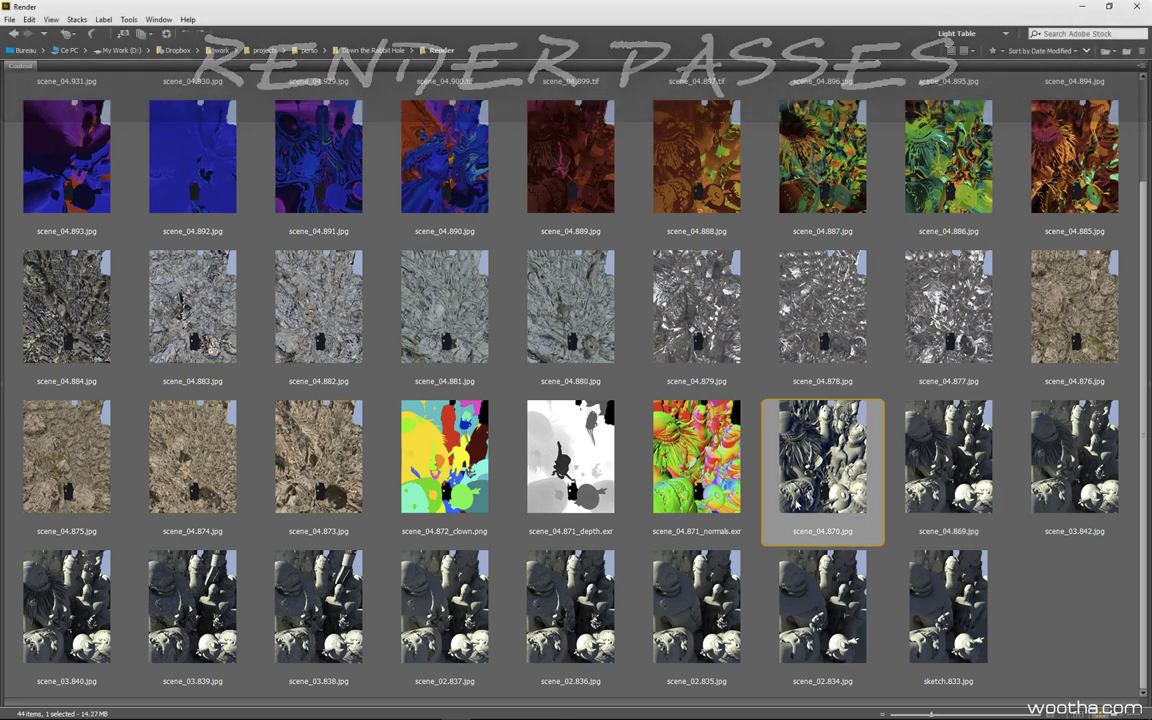
Alternate between renders scene_04.870.jpg, scene_04.869.jpg and scene_03.842.jpg to compare their lighting and shadows.
key(Left)
key(Right)
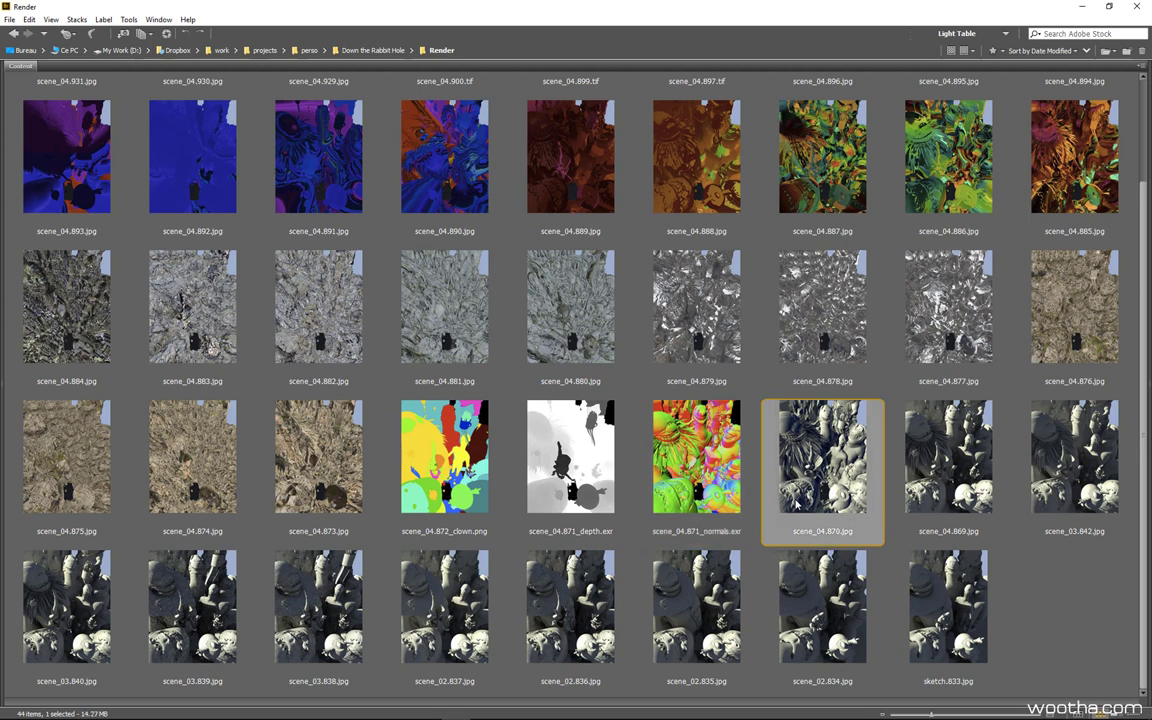
key(Right)
key(Right)
key(Left)
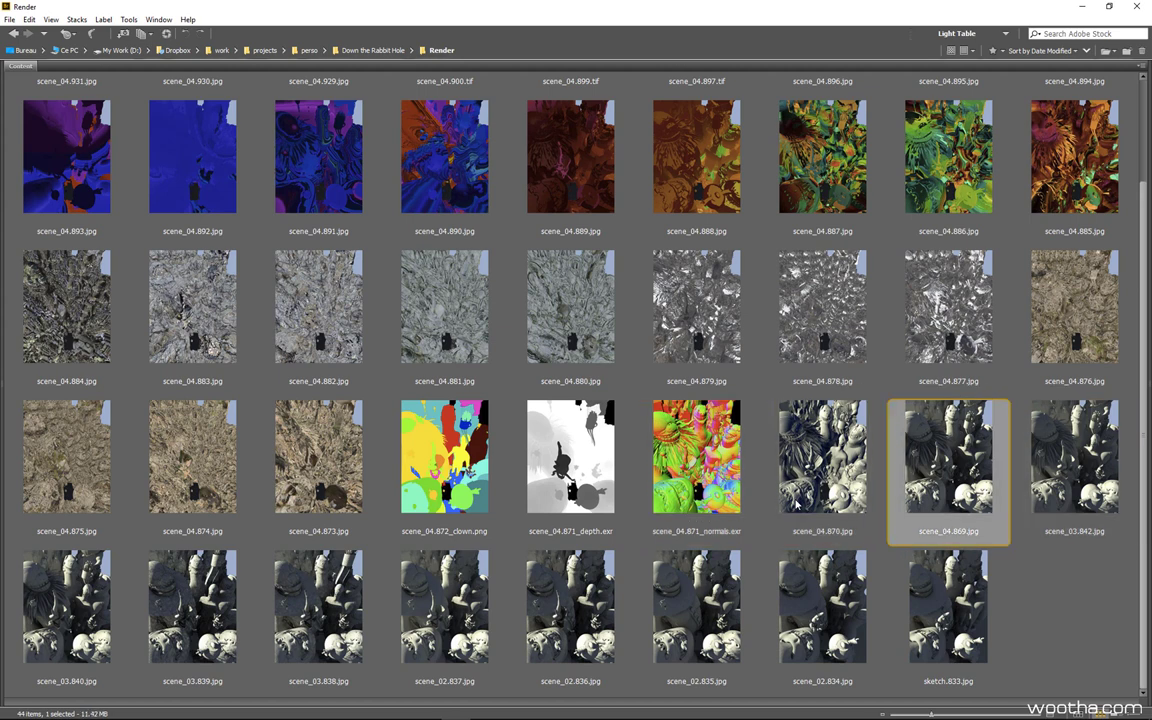
key(Left)
key(Left)
key(Right)
key(Right)
key(Left)
key(Right)
key(Right)
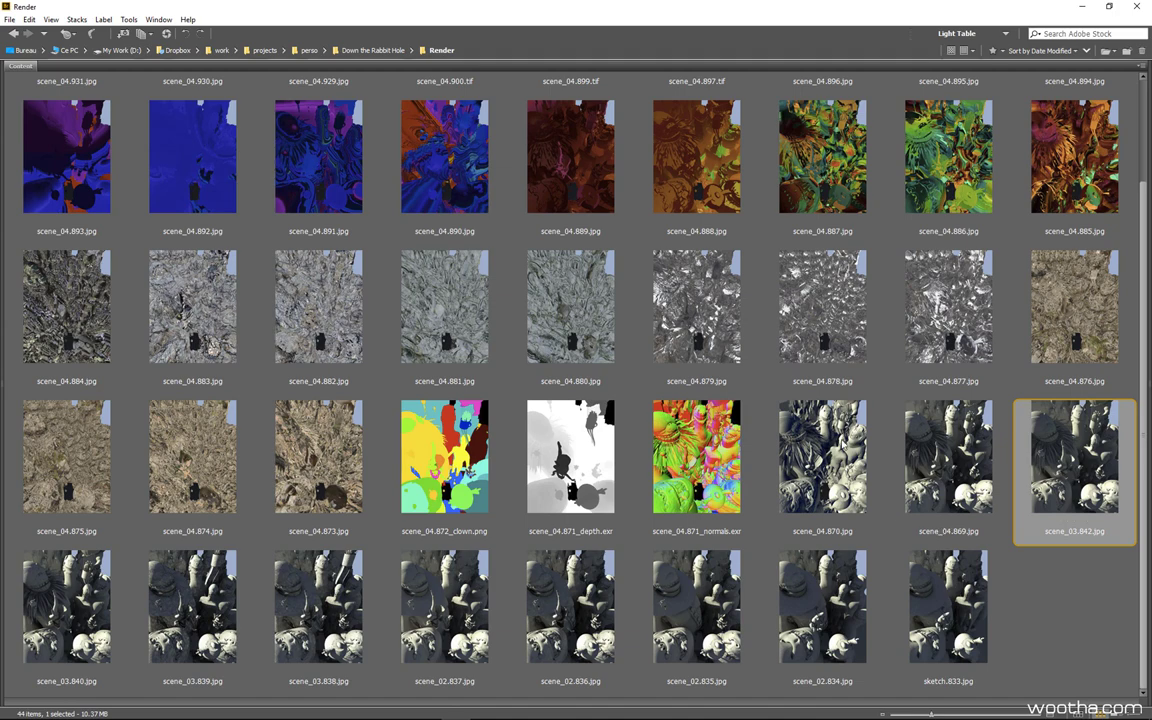
View the grey render scene_04.869.jpg full screen and show its metadata and preview beside the thumbnails.
key(space)
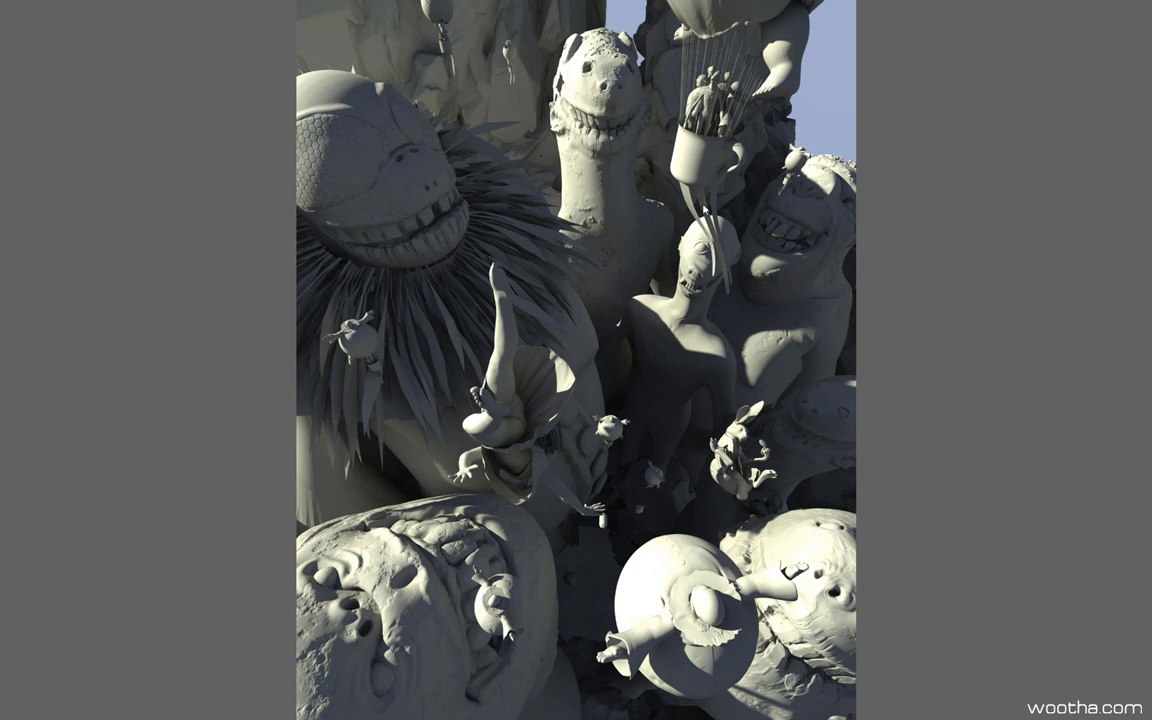
key(space)
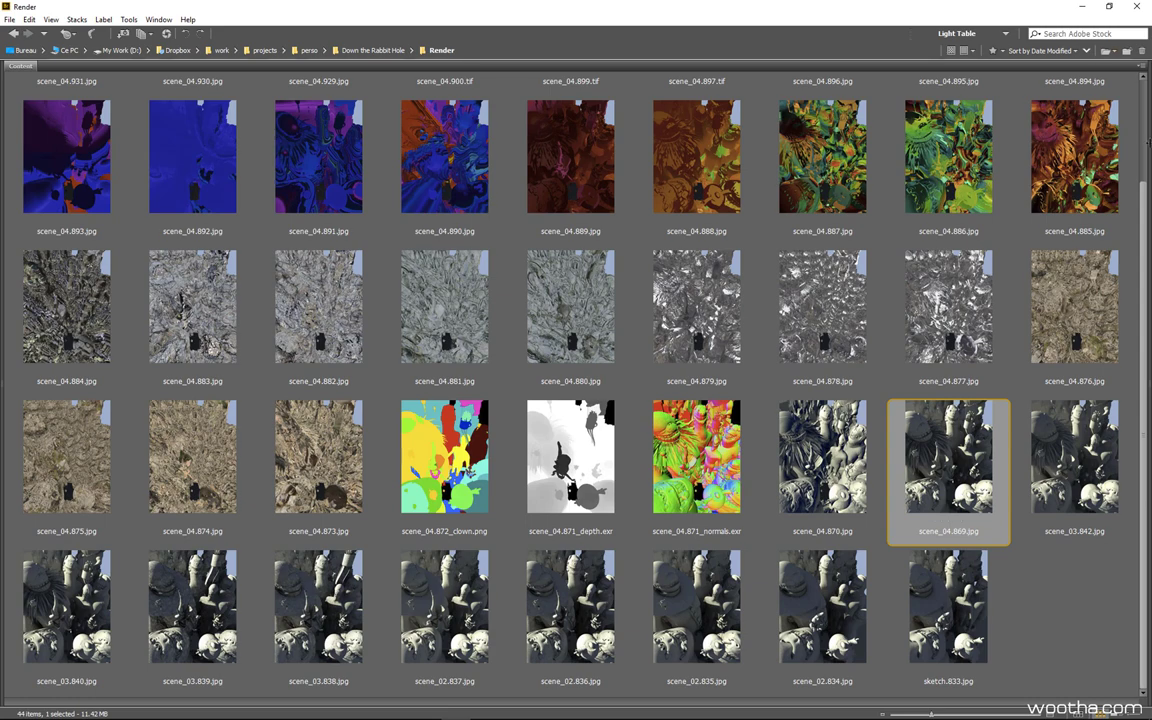
key(Tab)
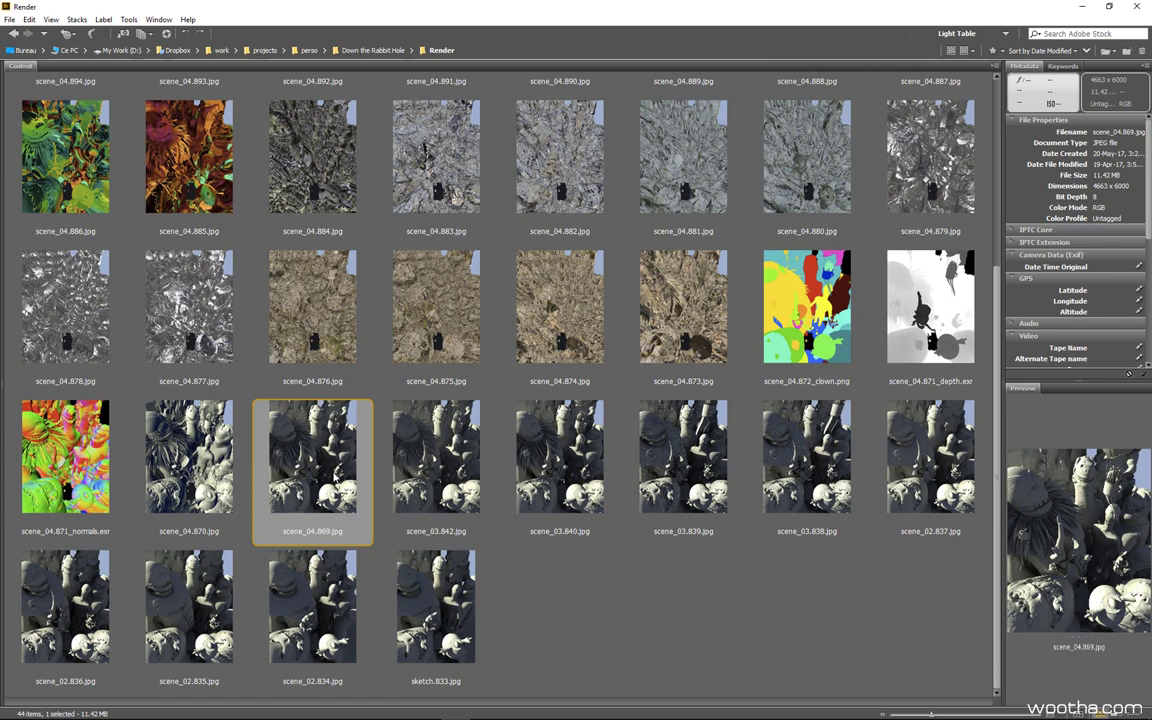
key(space)
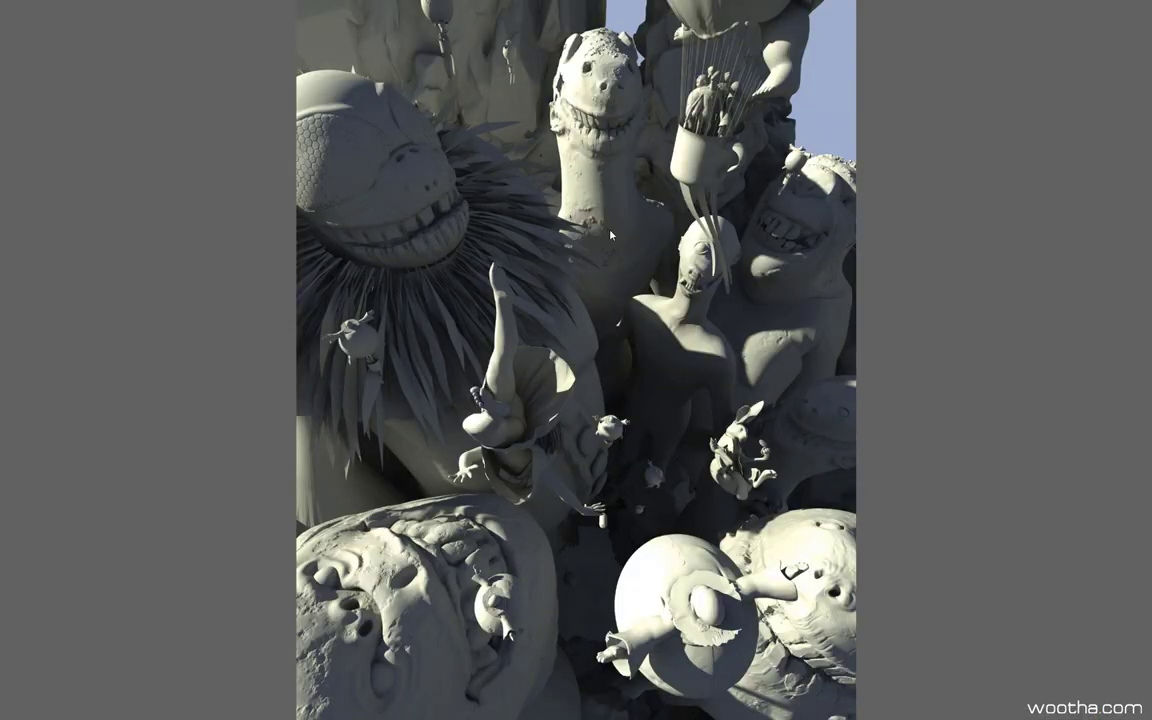
key(space)
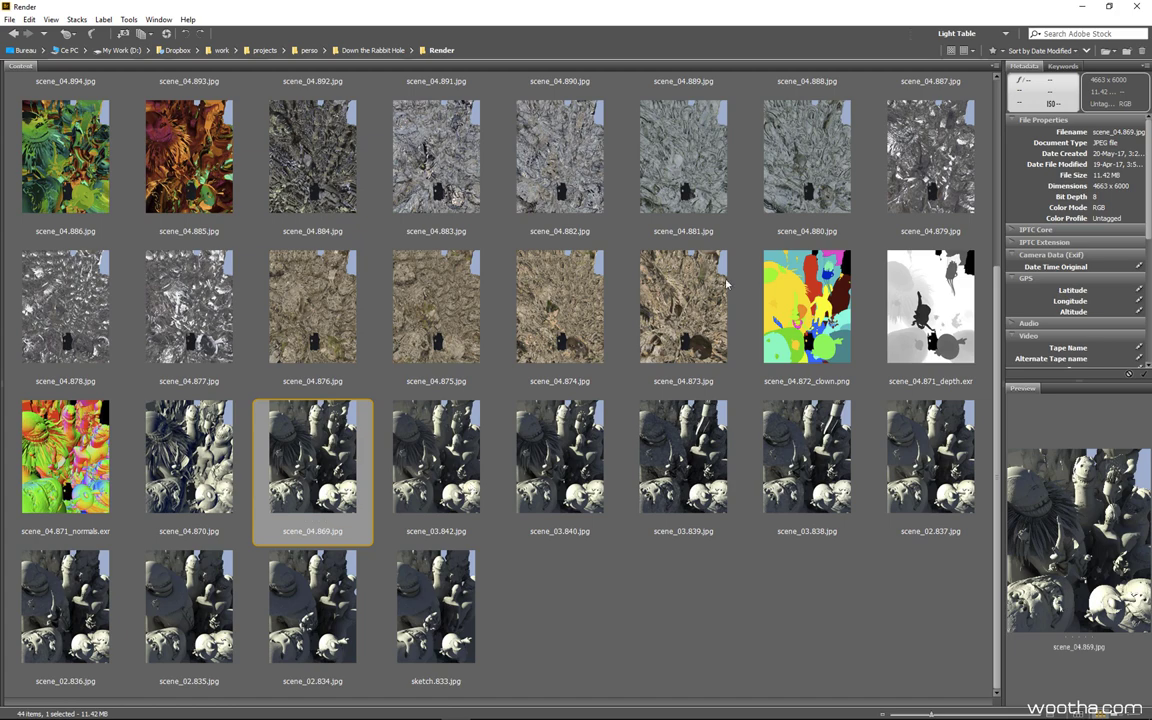
Look over the other render passes and view scene_04.869.jpg full screen again.
scroll(525, 297, up, 3)
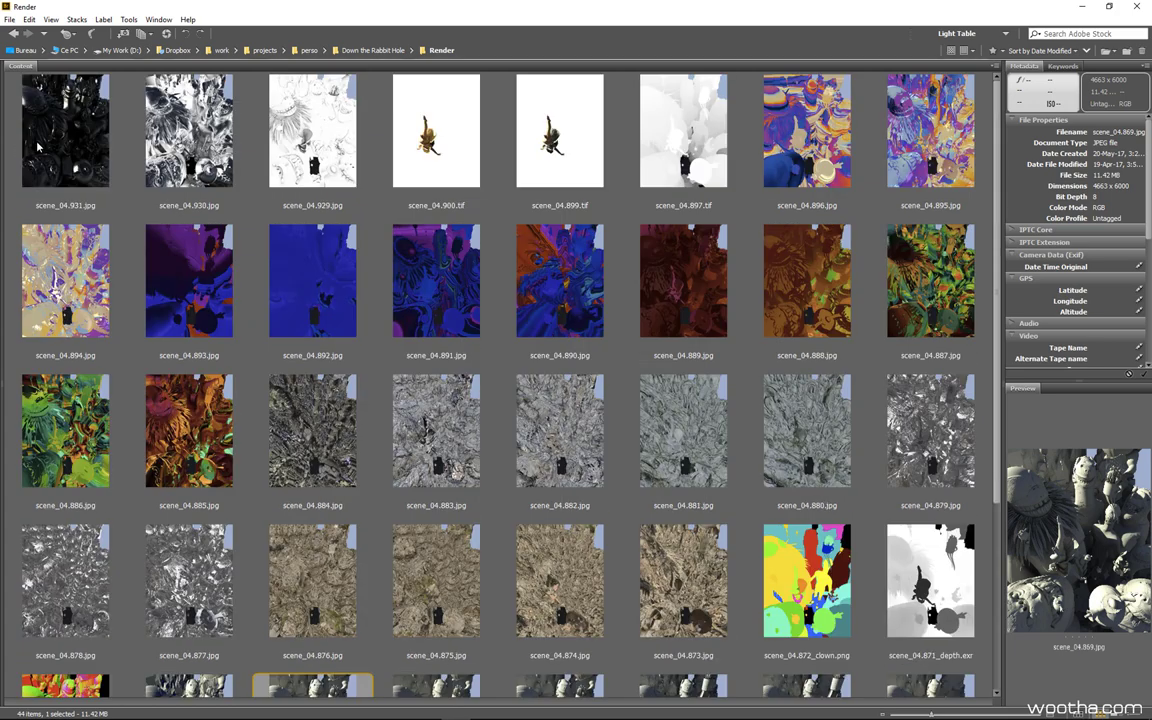
scroll(128, 185, down, 3)
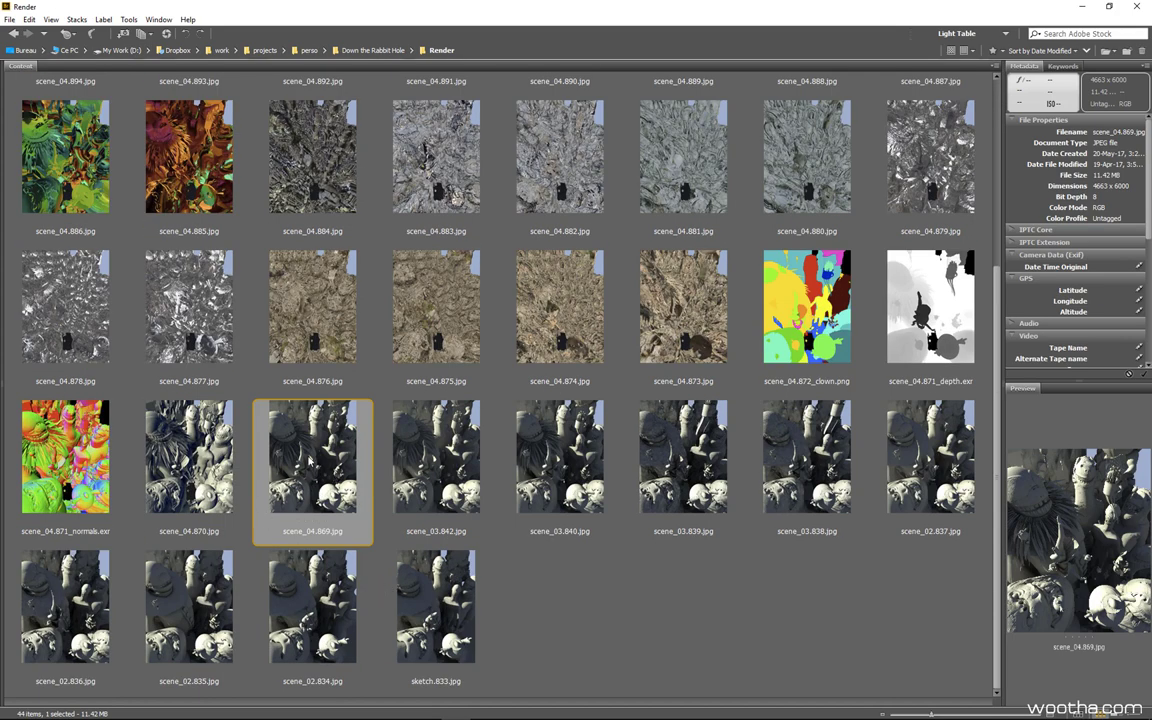
key(space)
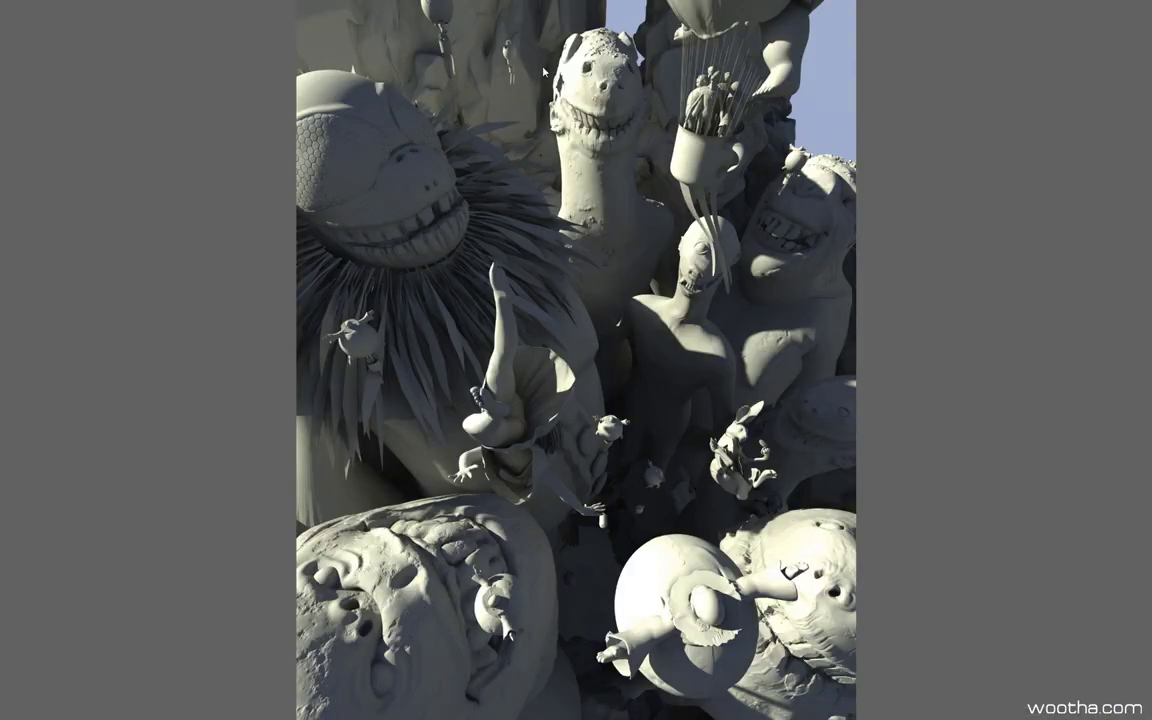
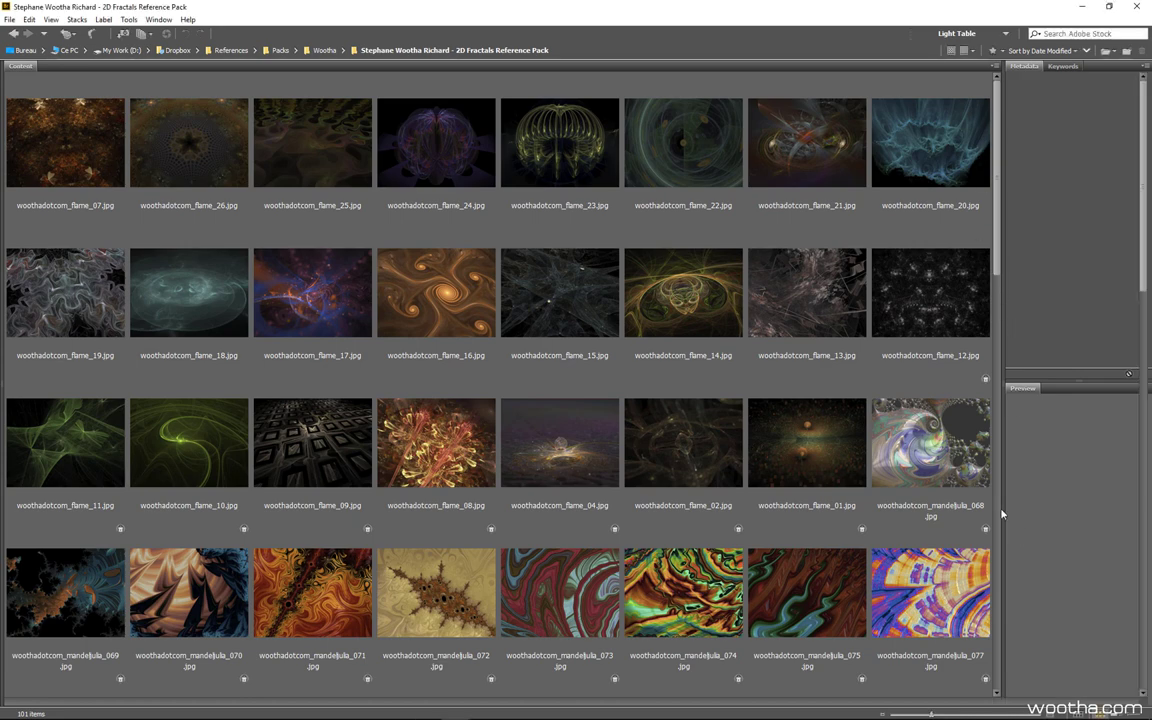
Hide the metadata and preview beside the 2D fractal thumbnails, and select woothadotcom_flame_07.jpg and woothadotcom_mandeljulia_065.jpg in turn.
double_click(1006, 388)
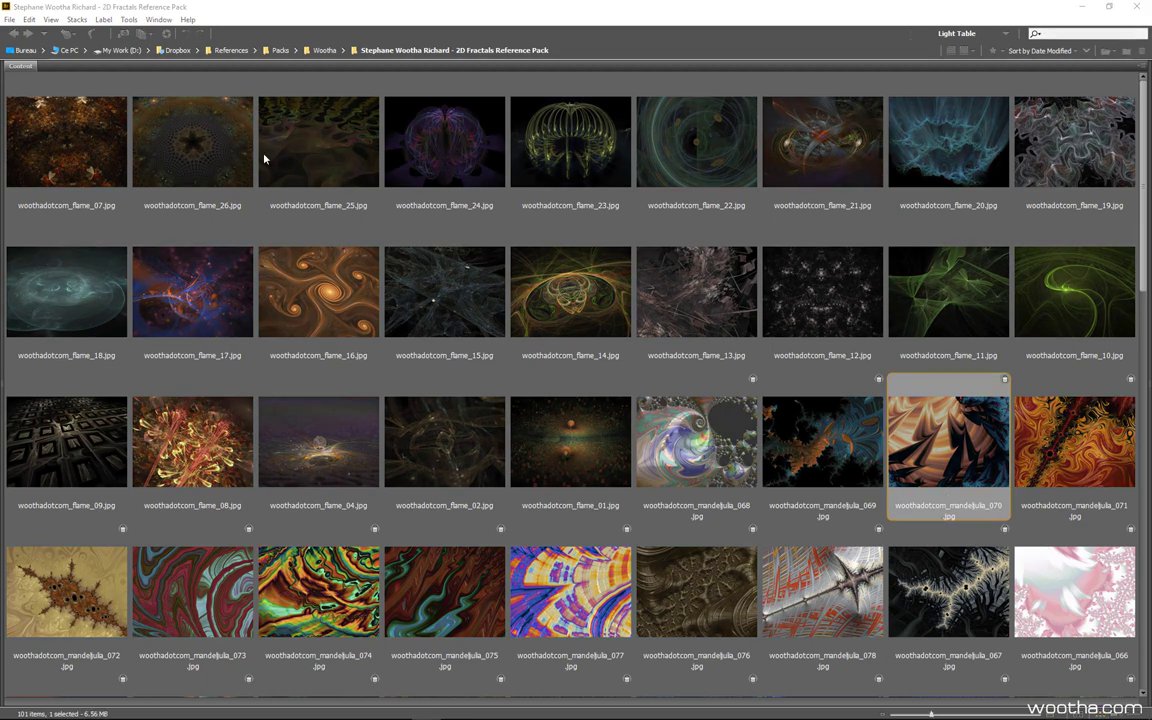
click(62, 187)
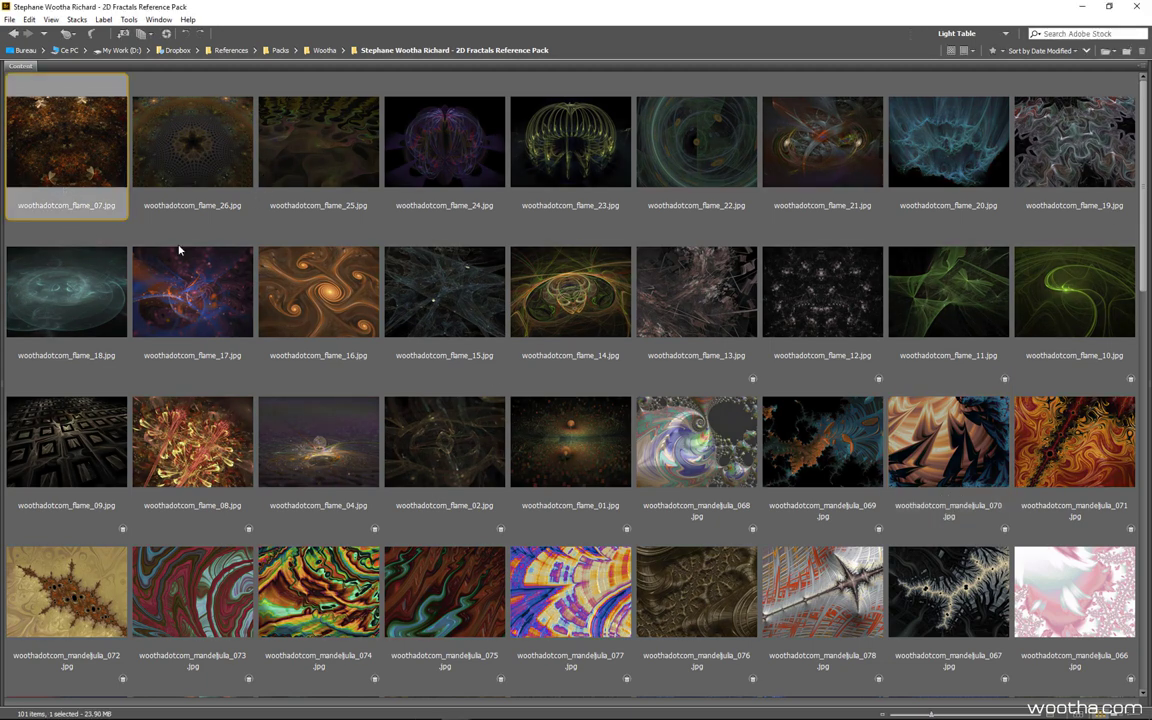
scroll(488, 372, down, 1)
scroll(483, 365, down, 2)
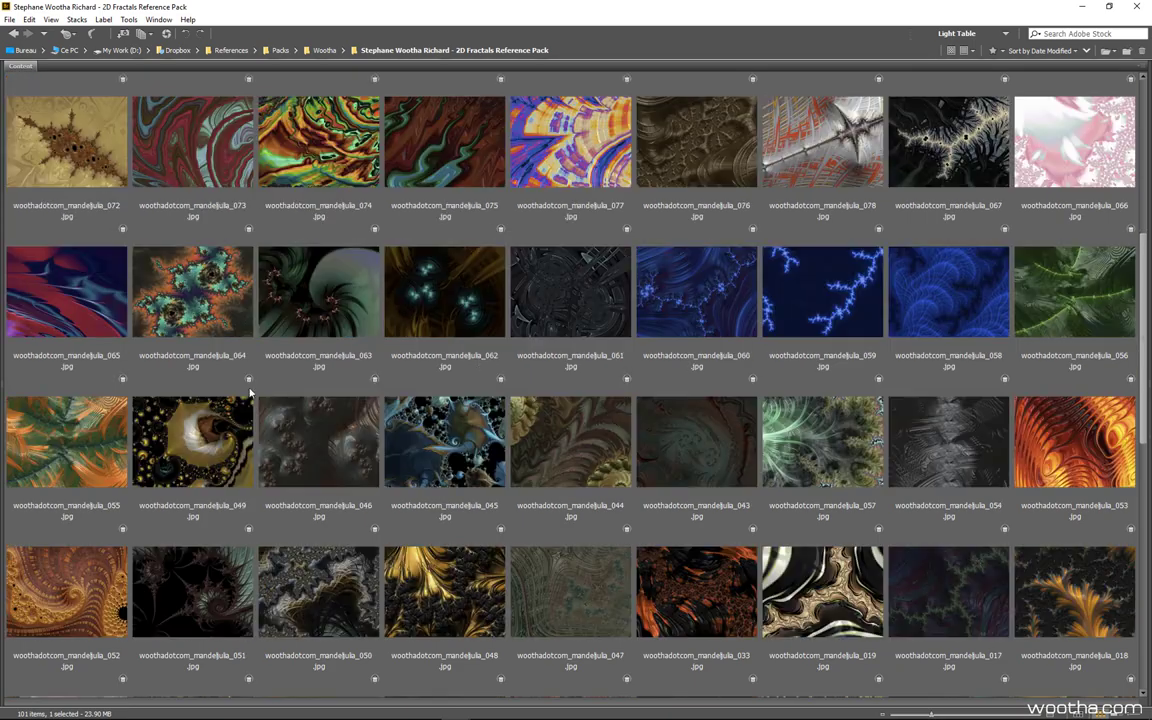
click(75, 300)
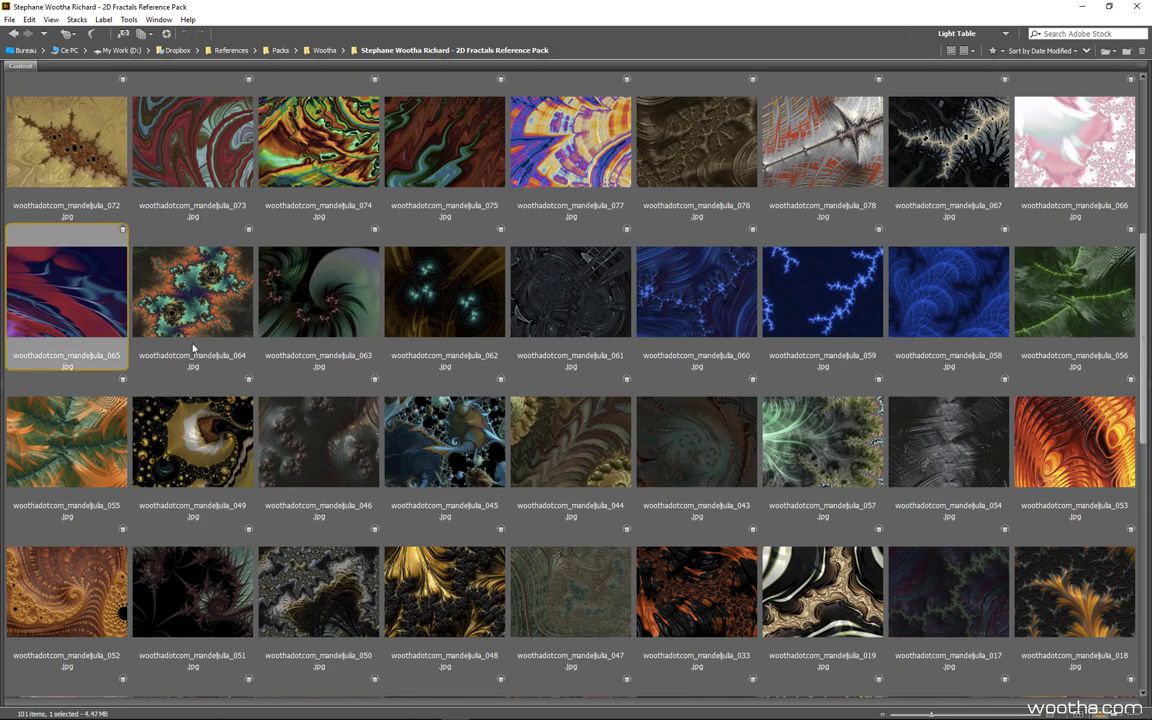
Select woothadotcom_mandeljulia_033.jpg and woothadotcom_mandeljulia_019.jpg in turn and look through the fractal pack to its last images.
scroll(650, 400, down, 2)
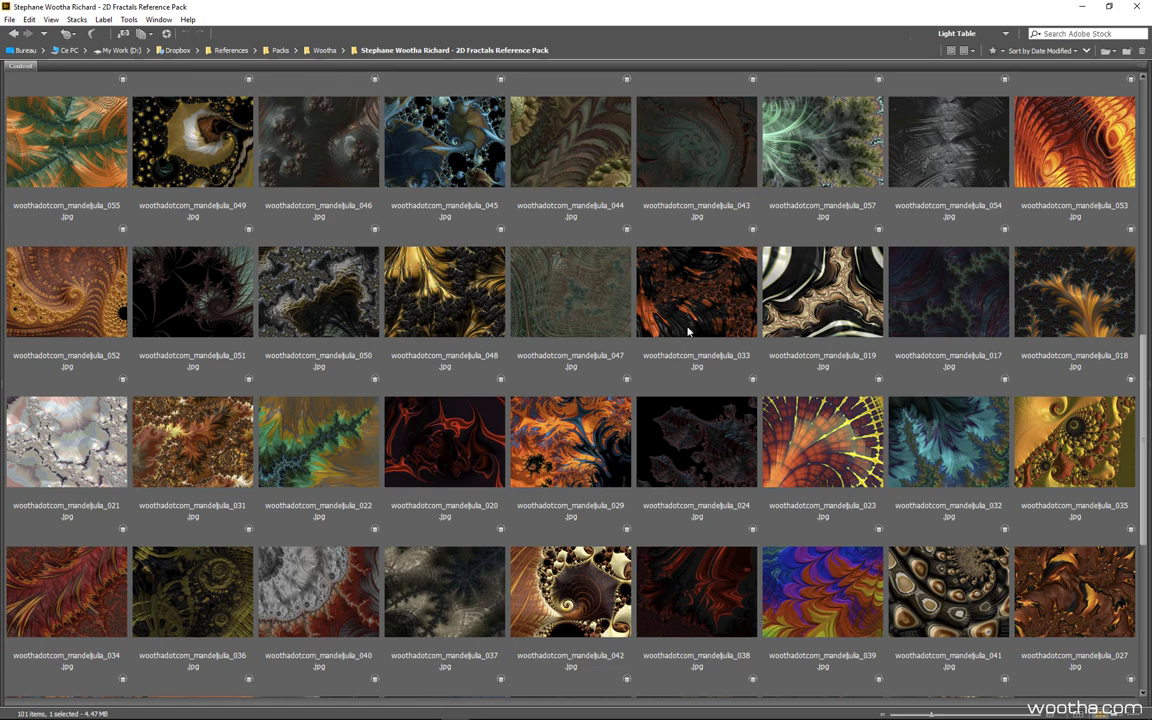
click(722, 310)
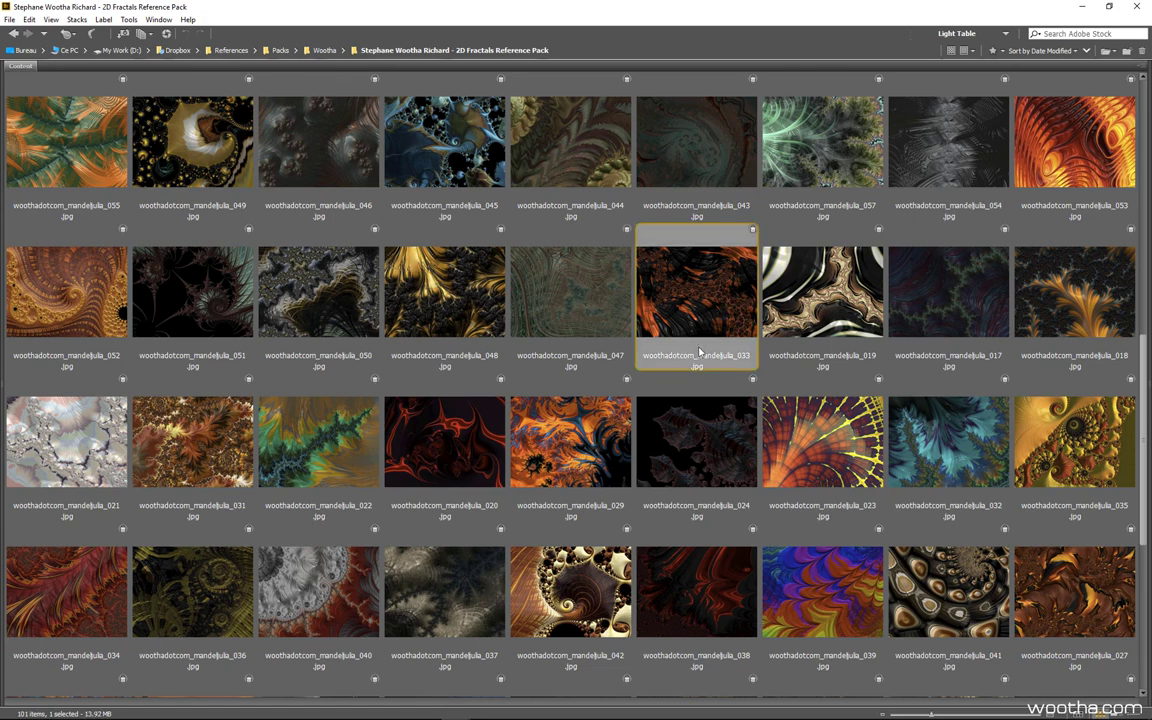
scroll(467, 440, down, 1)
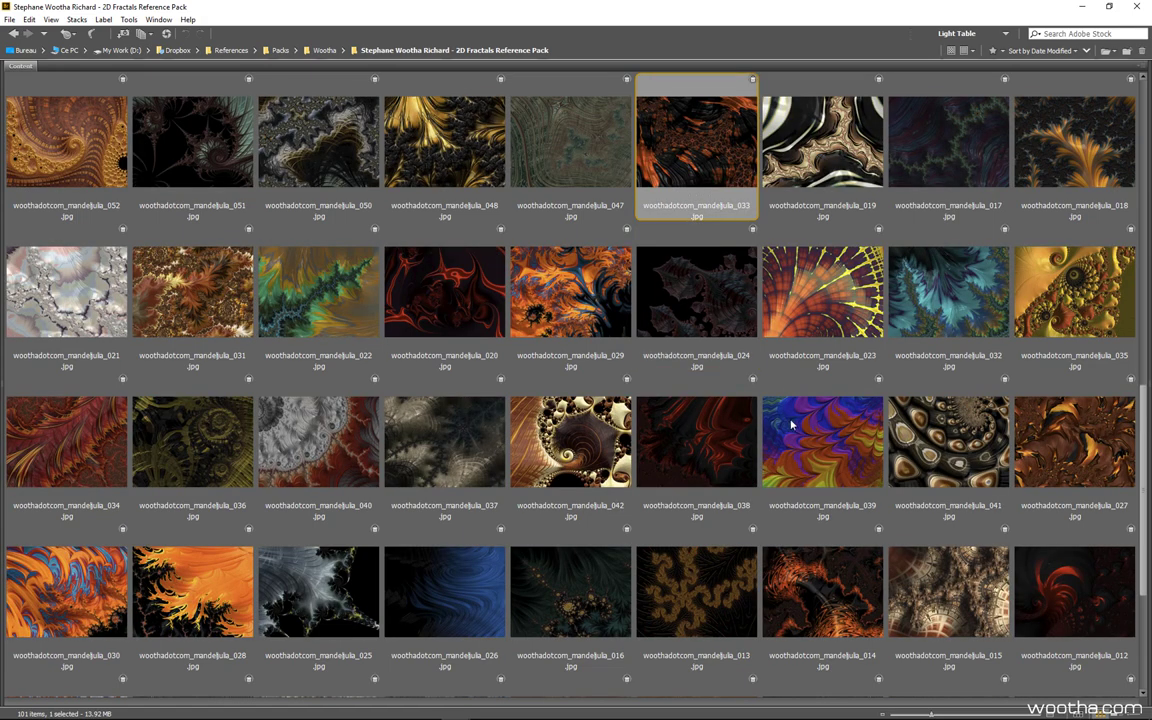
scroll(725, 255, up, 1)
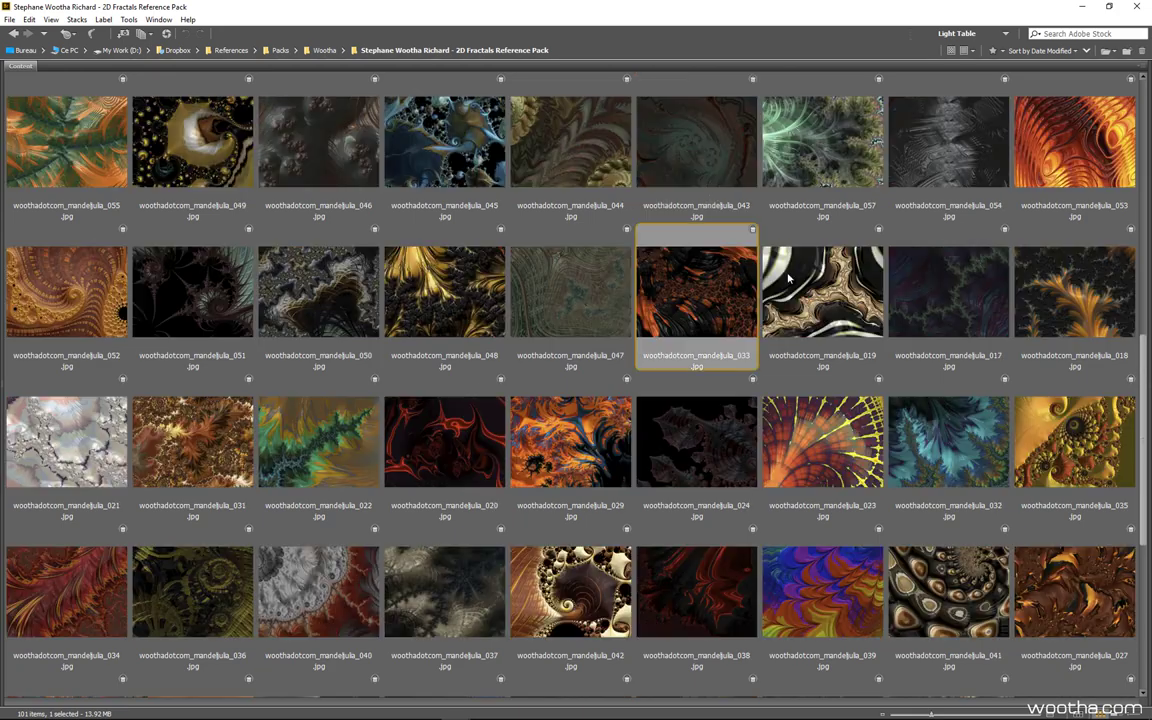
click(768, 303)
scroll(752, 387, down, 2)
scroll(752, 387, down, 1)
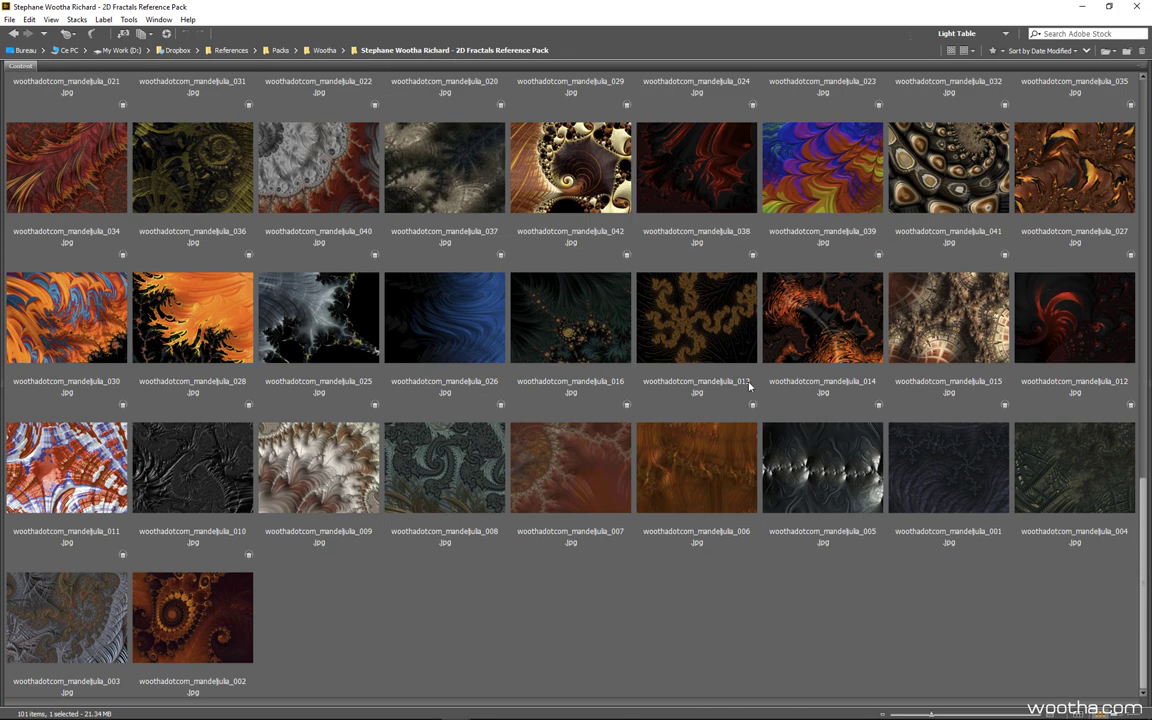
scroll(750, 385, up, 8)
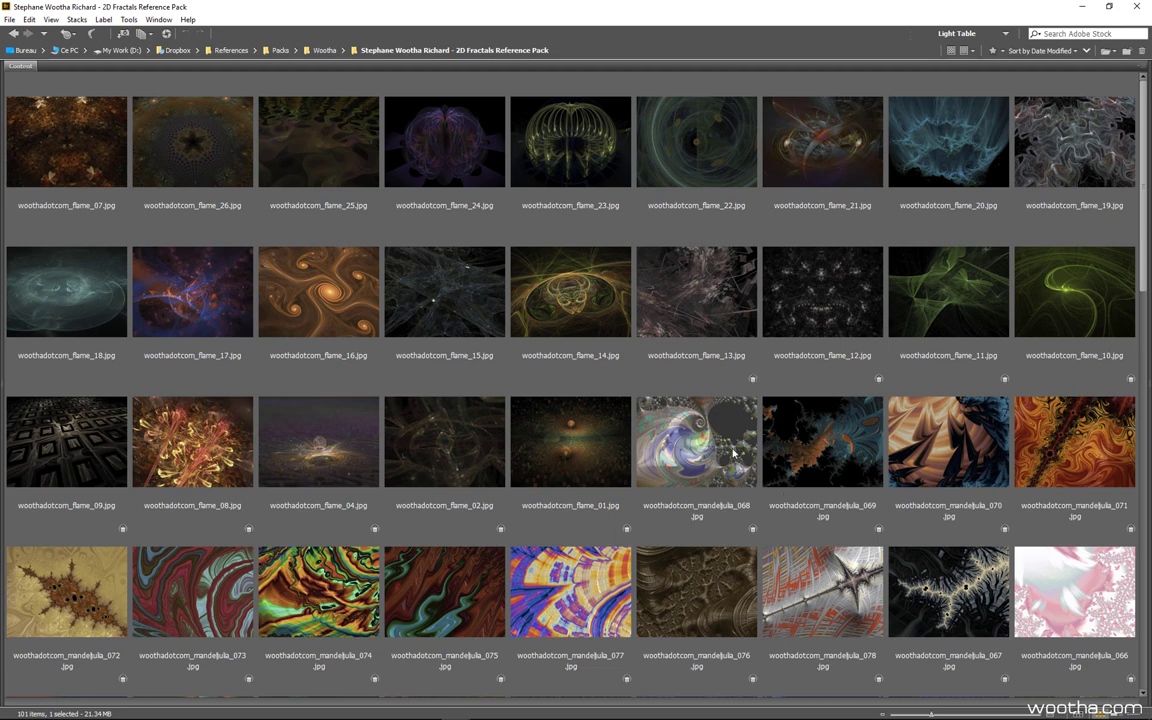
Select woothadotcom_mandeljulia_069.jpg and view woothadotcom_mandeljulia_070.jpg full screen to examine its fractal shapes.
click(857, 431)
scroll(958, 288, down, 1)
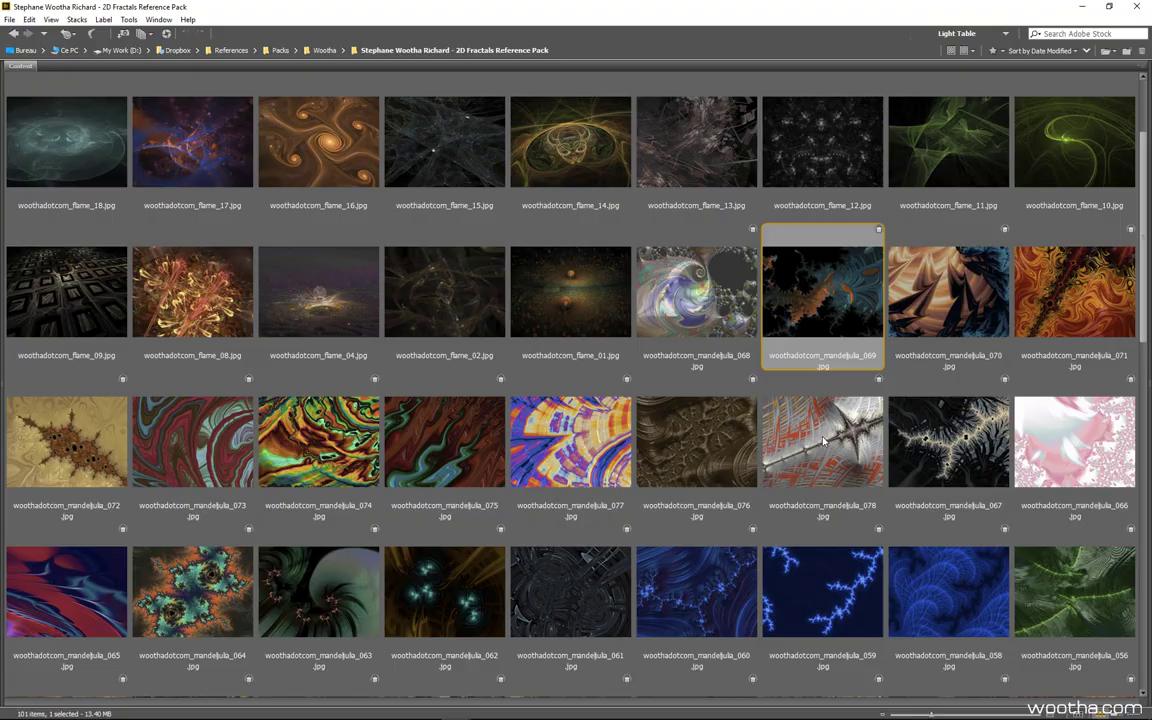
click(958, 288)
key(space)
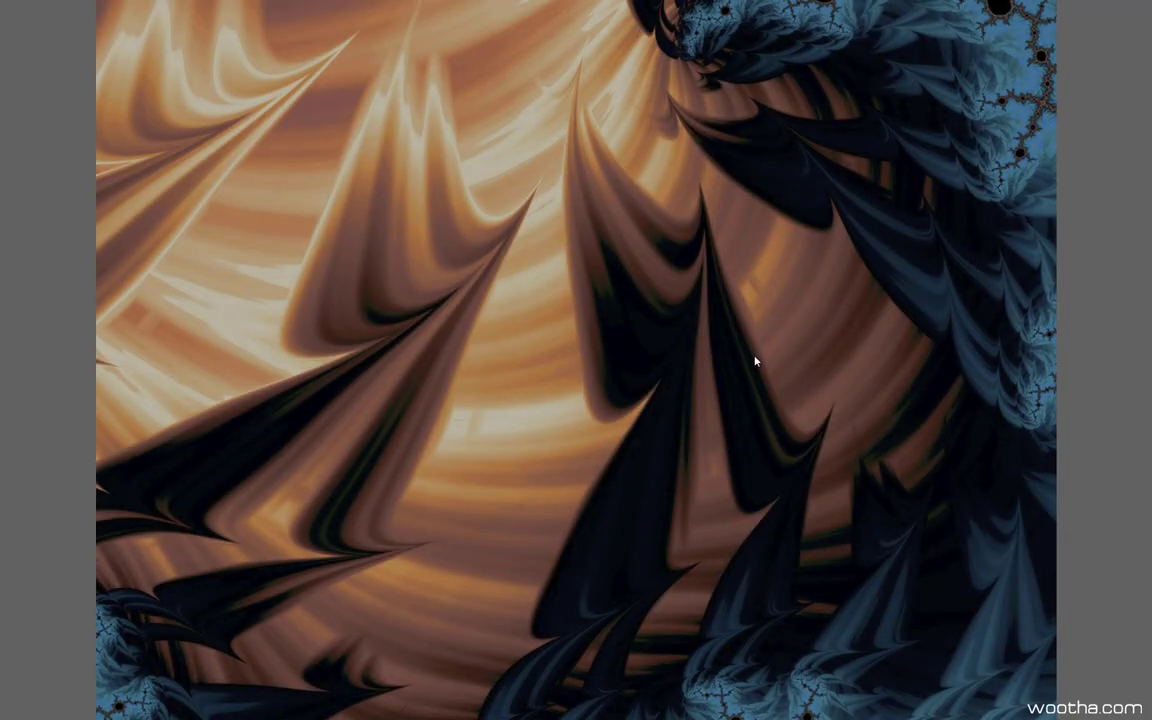
key(space)
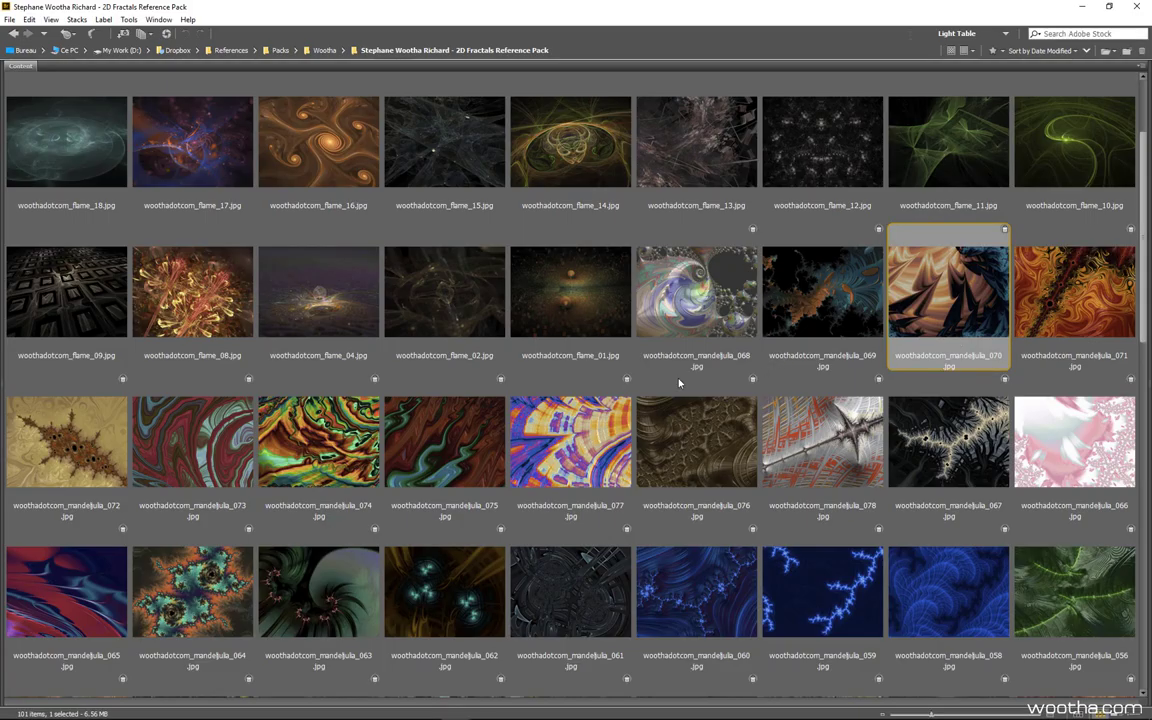
Select the fractals woothadotcom_mandeljulia_071.jpg and woothadotcom_mandeljulia_074.jpg in turn.
click(1110, 313)
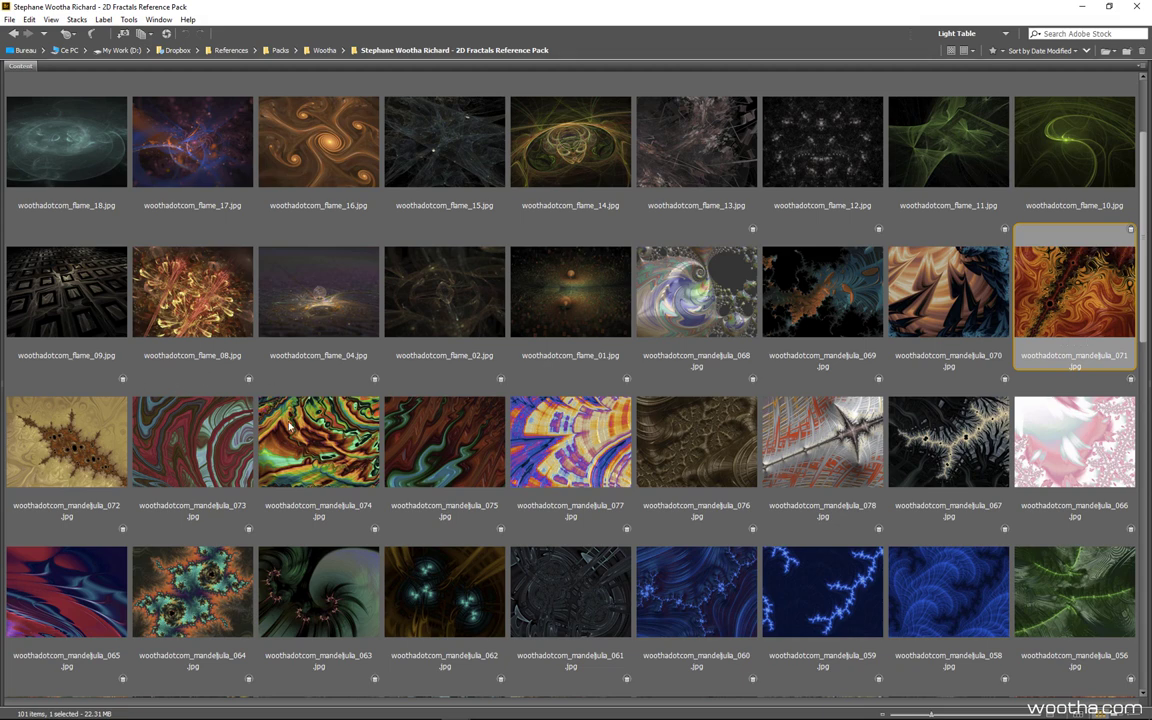
click(300, 451)
scroll(300, 451, down, 1)
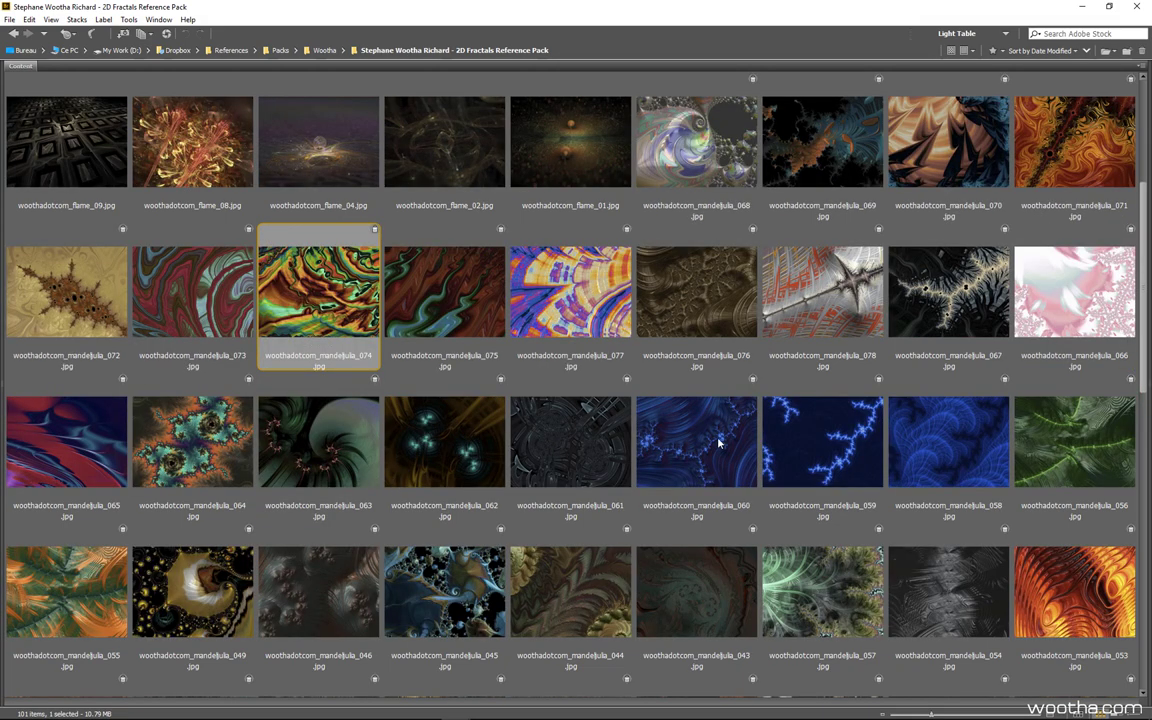
Look through the whole 2D Fractals Reference Pack to examine the variety of its colours and patterns.
scroll(718, 442, down, 2)
scroll(718, 442, down, 1)
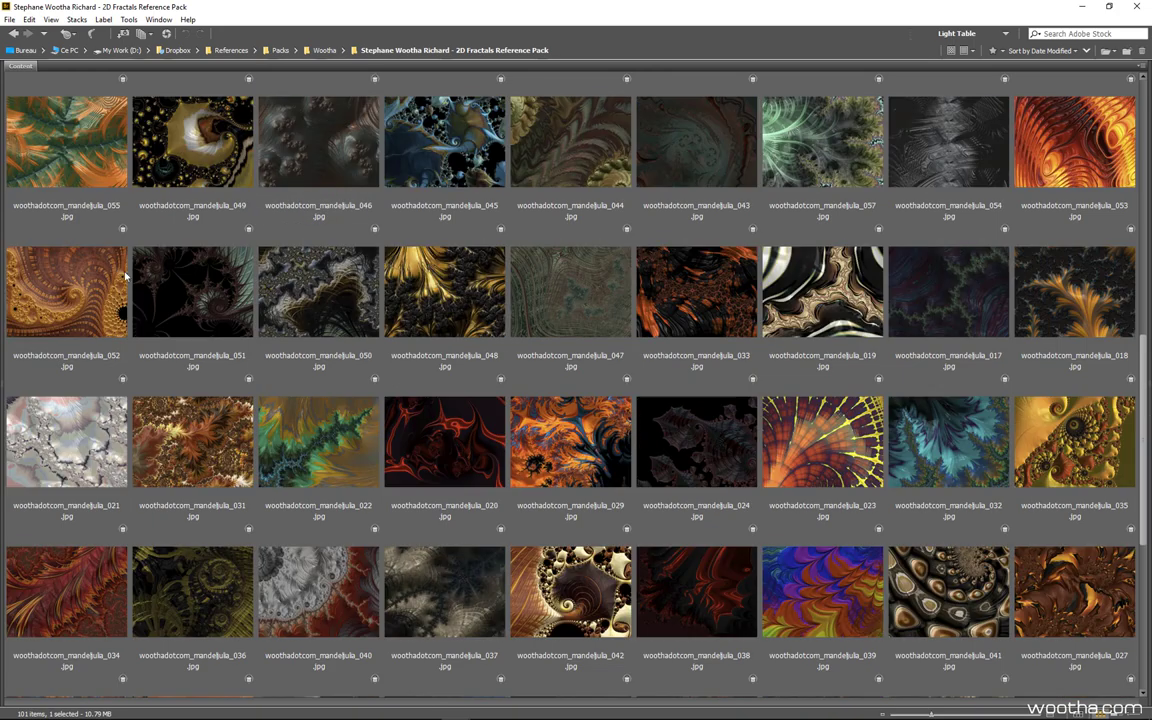
scroll(235, 205, down, 1)
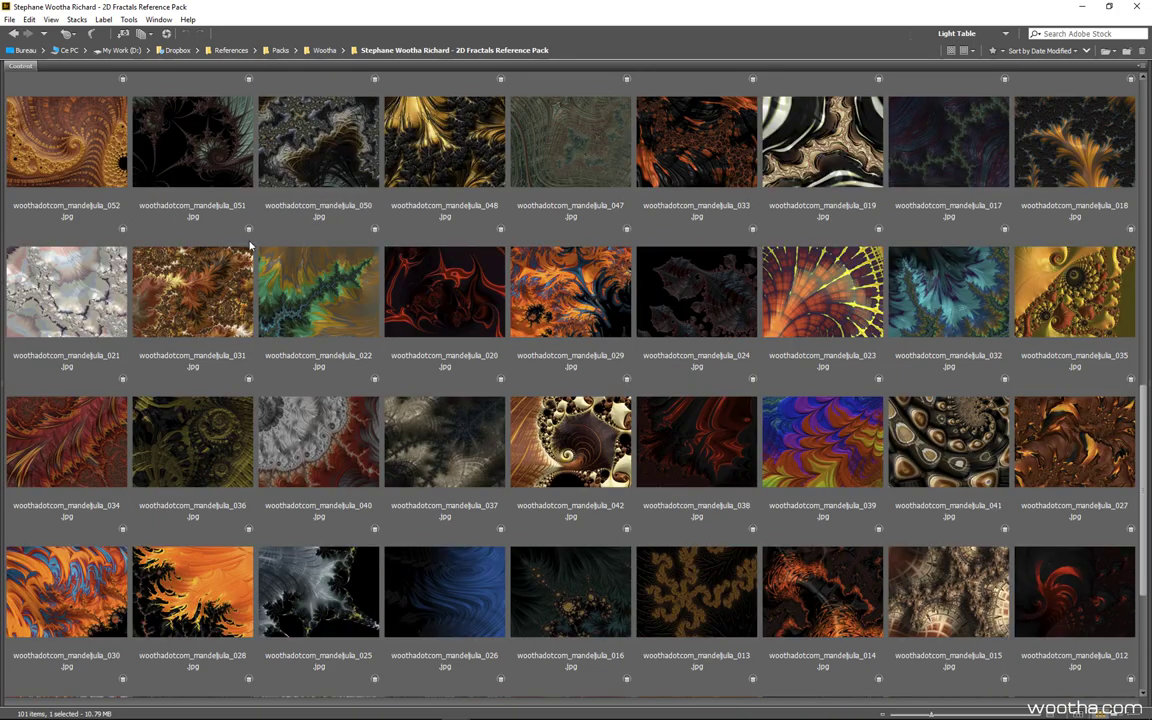
scroll(448, 268, down, 1)
scroll(709, 331, up, 7)
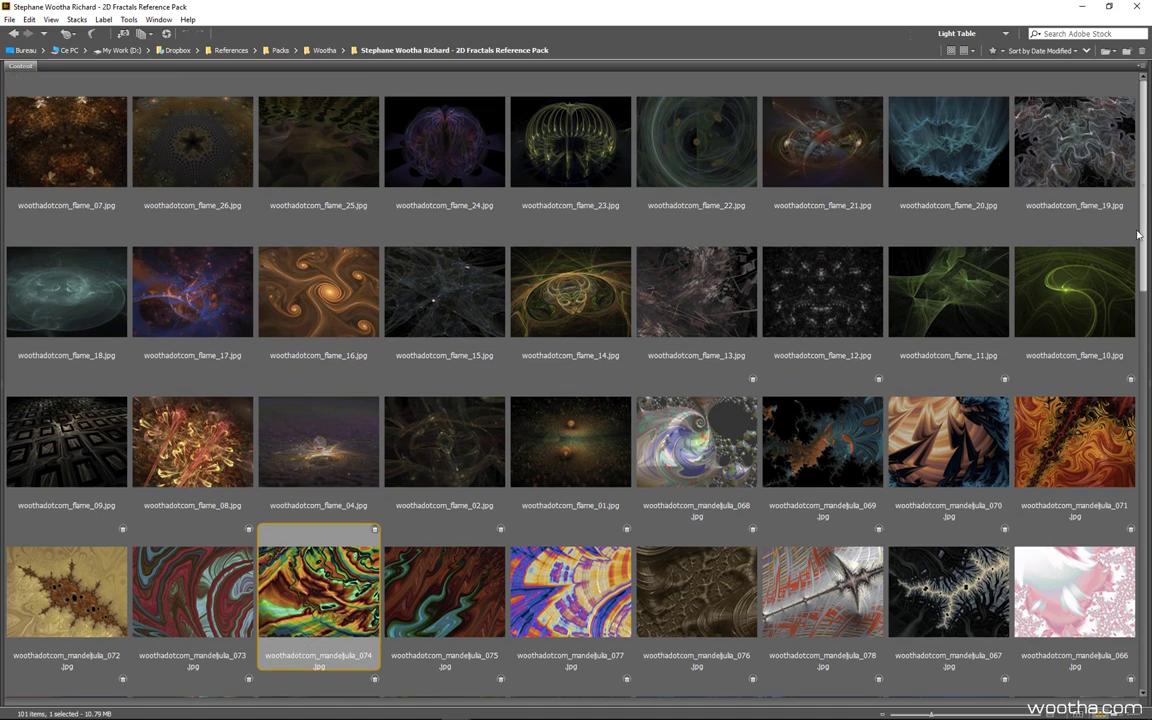
drag(1137, 234, 1137, 500)
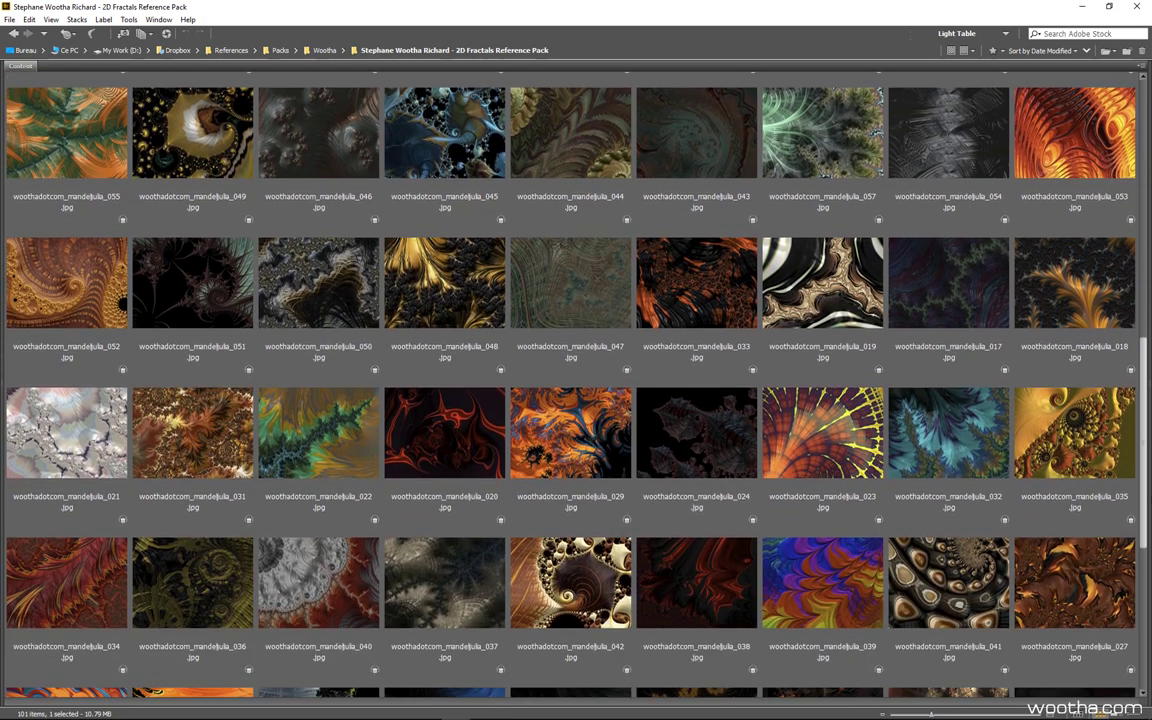
drag(1140, 446, 1145, 390)
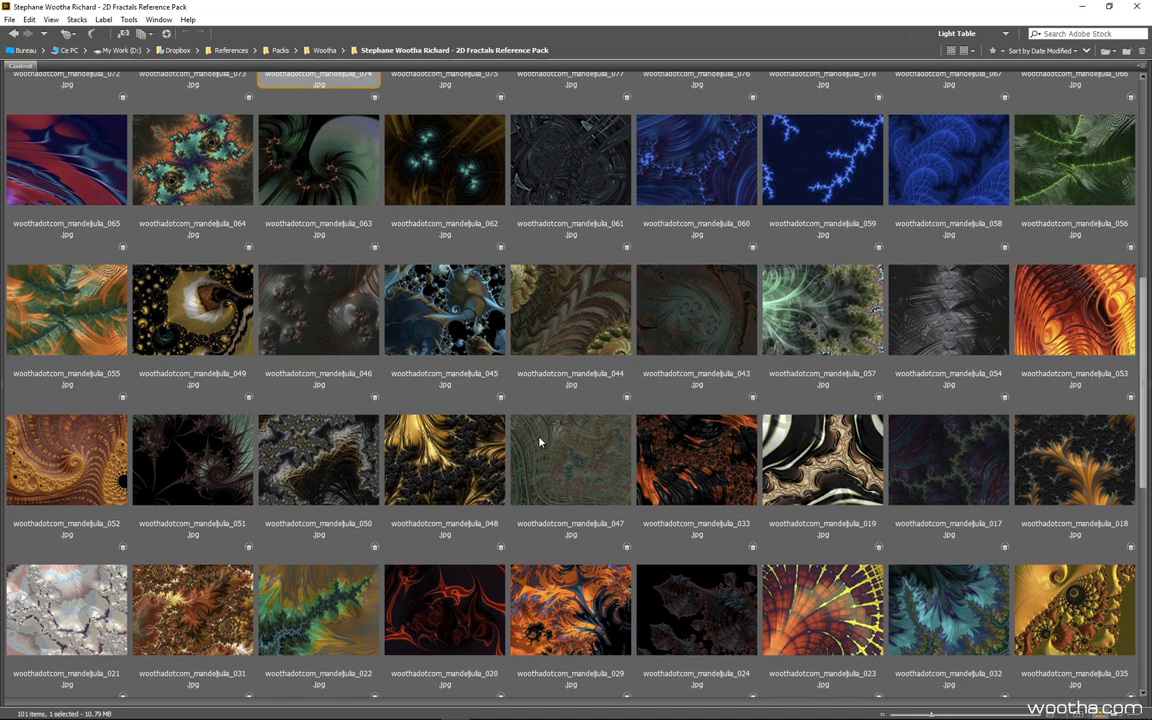
scroll(539, 442, up, 4)
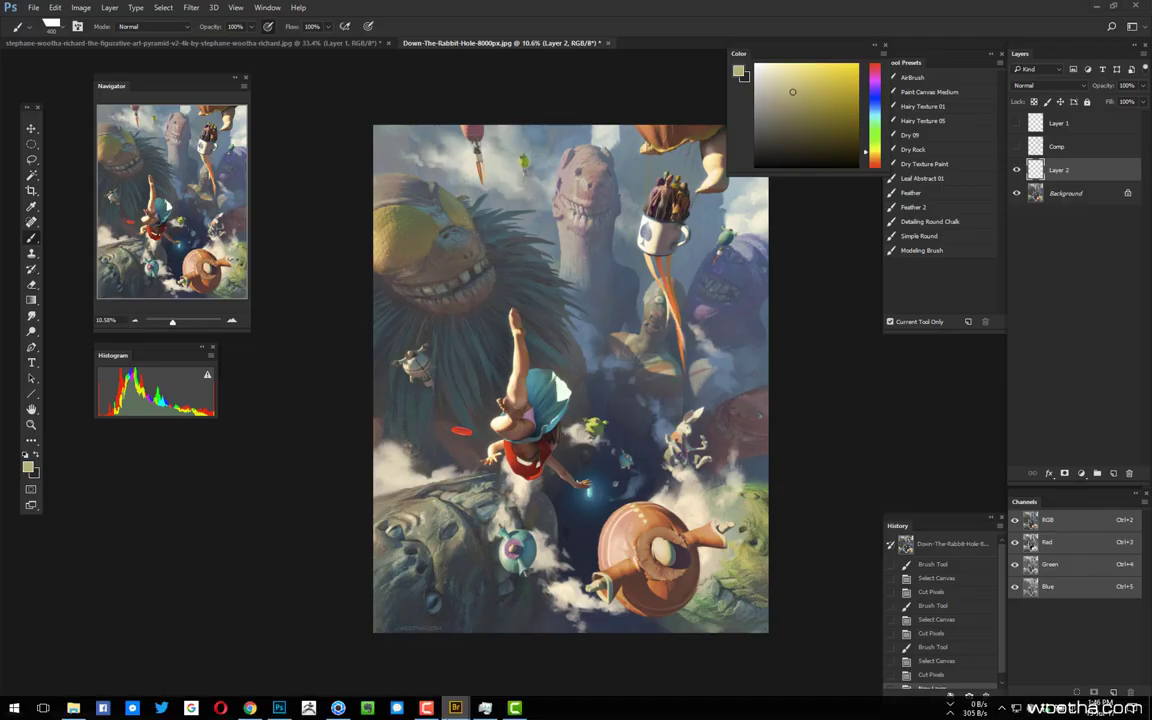
Switch to KeyShot and show the list of the scene's ZBrush parts.
click(339, 708)
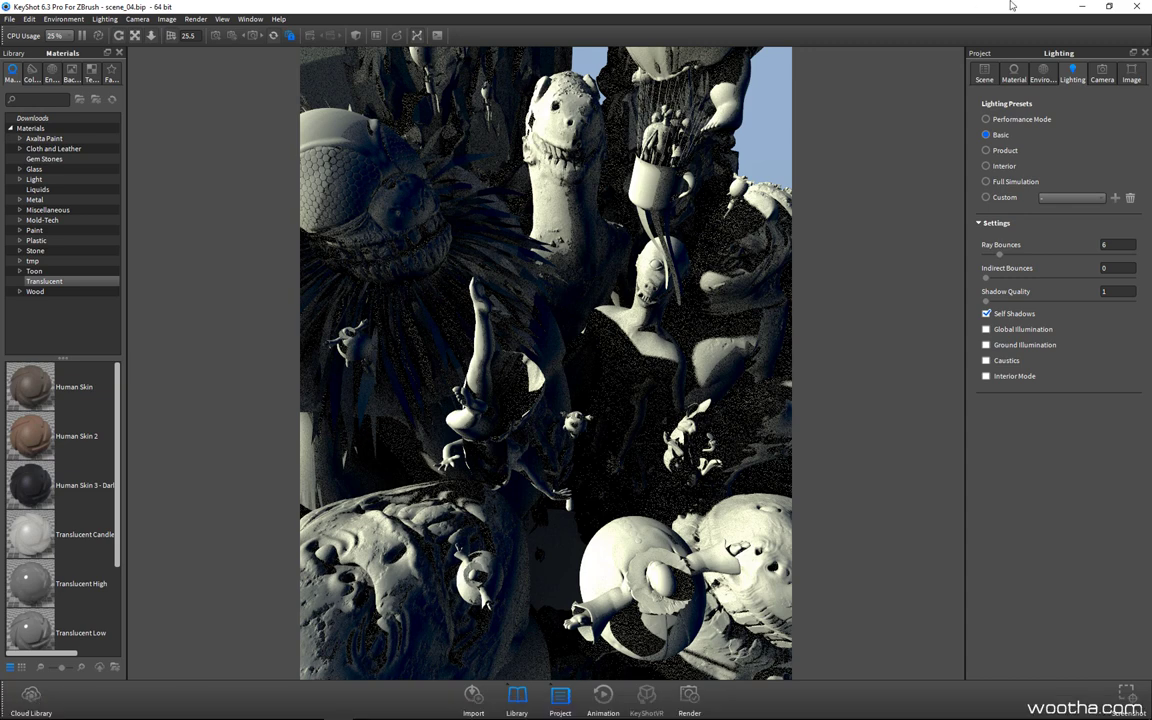
click(1014, 72)
click(984, 72)
scroll(1110, 220, up, 1)
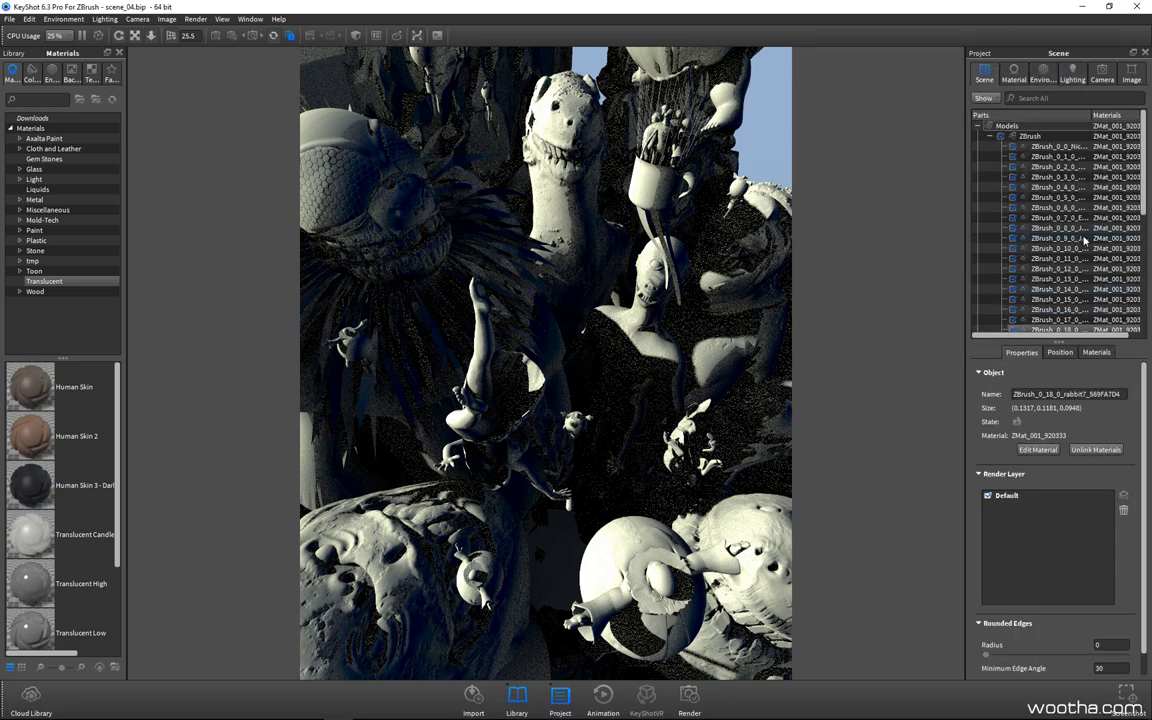
Change the ZMat_001_920333 material type to Flat.
click(1014, 75)
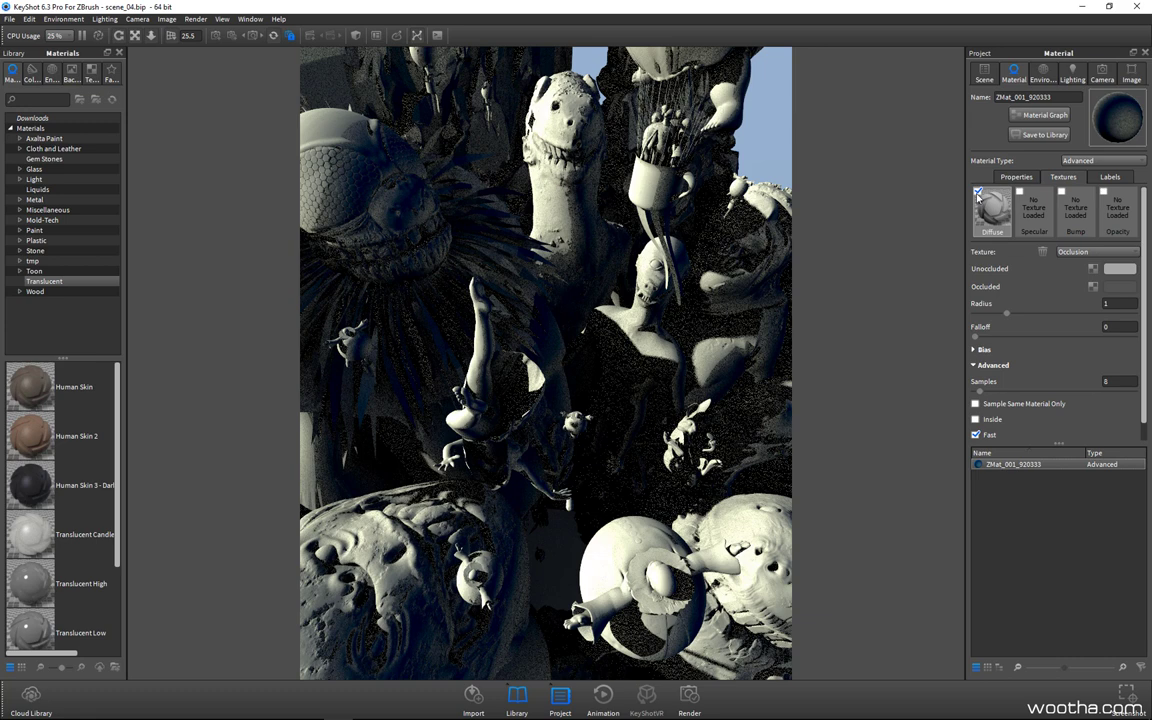
click(1094, 162)
click(1070, 186)
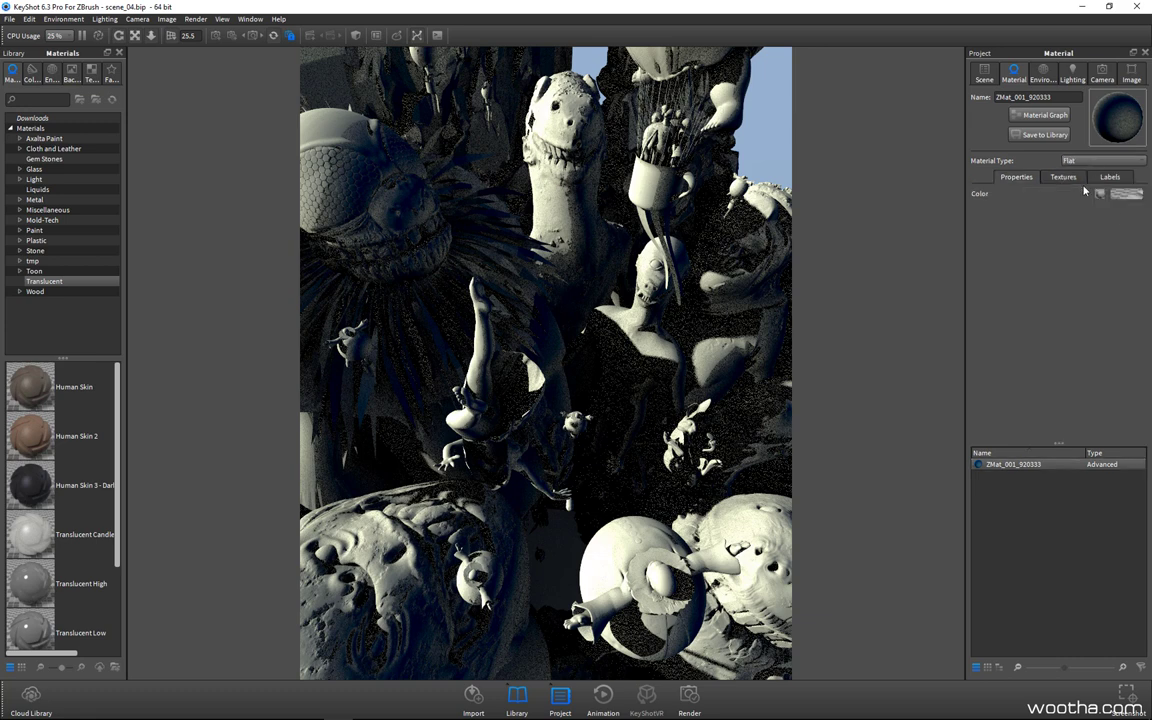
Reapply a default Occlusion texture to the flat material's colour and reduce its radius to 0.075.
click(1065, 178)
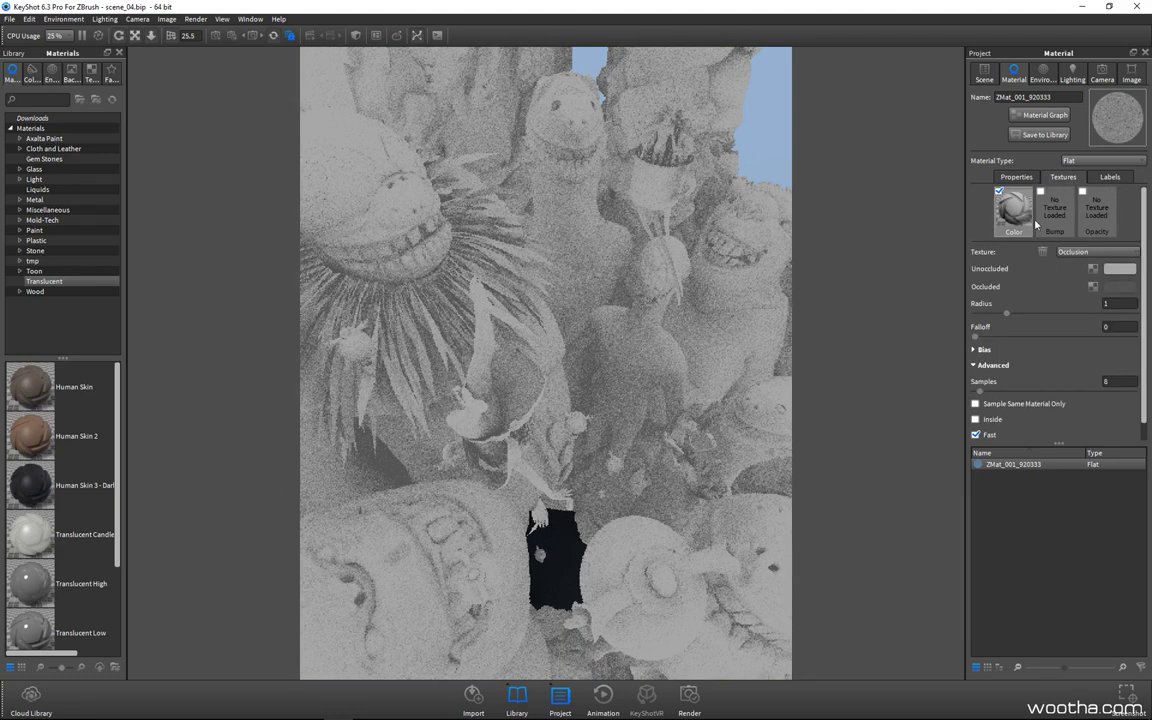
click(1092, 252)
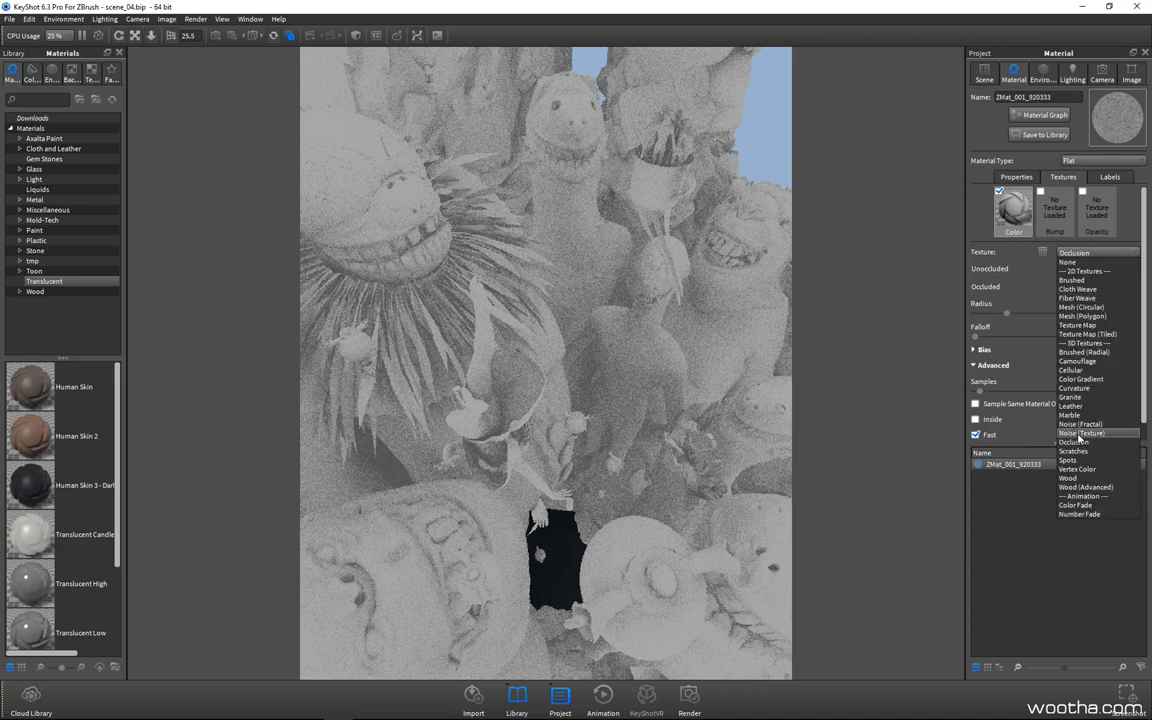
click(1076, 441)
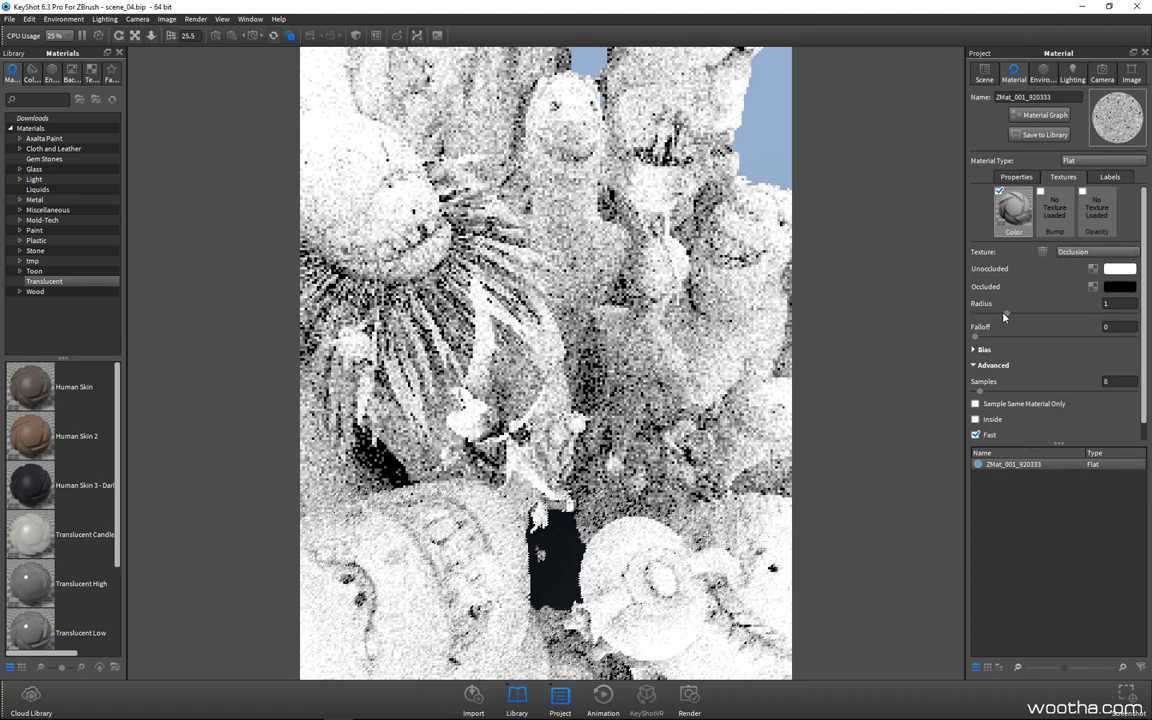
drag(1004, 316, 982, 313)
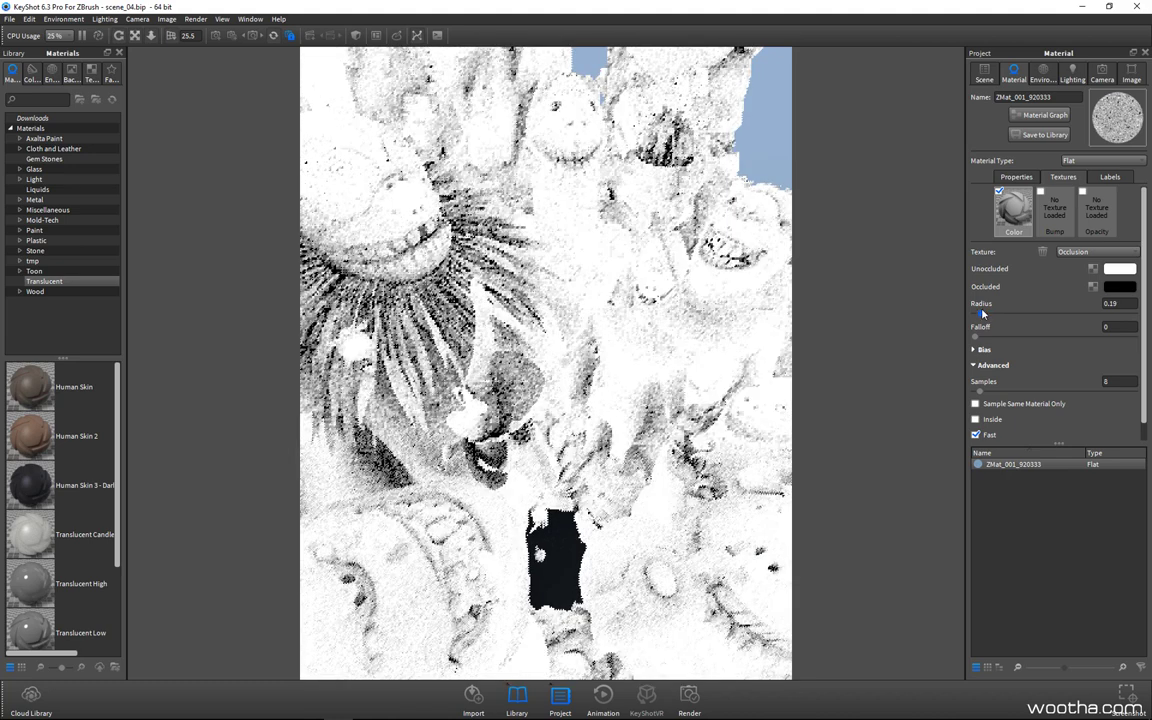
drag(982, 314, 978, 317)
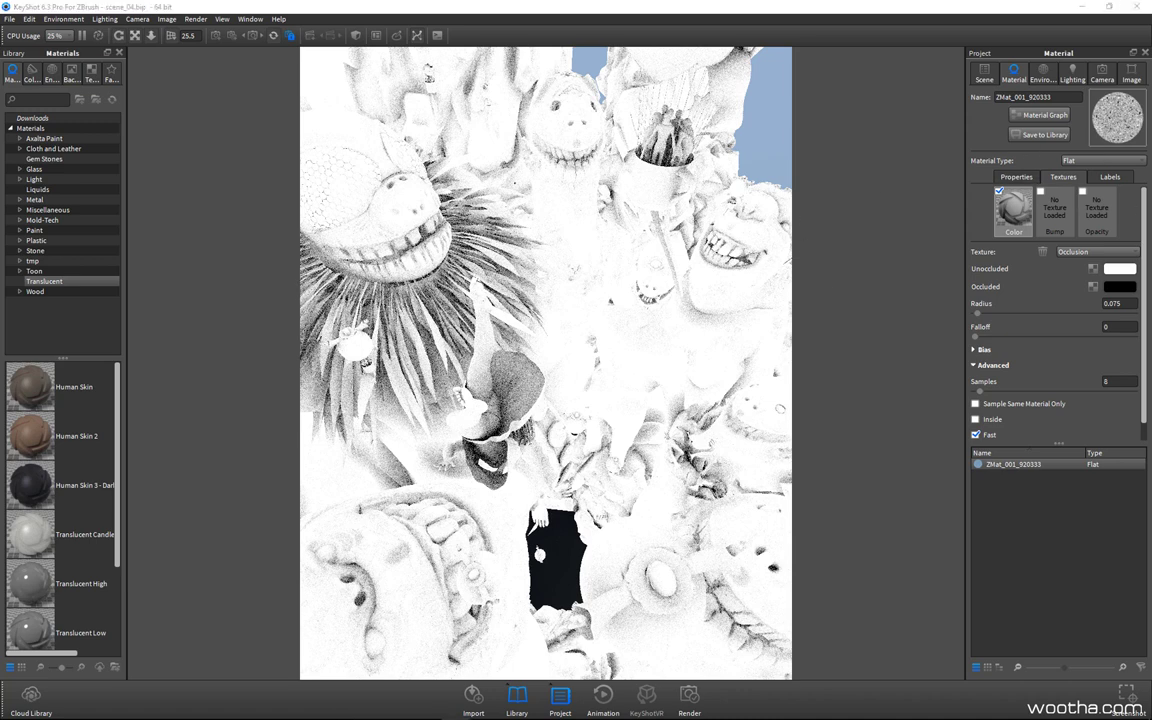
Apply the fractal woothadotcom_mandeljulia_073.jpg as the material's colour texture and set its mapping type to Planar X.
drag(924, 372, 722, 352)
click(758, 396)
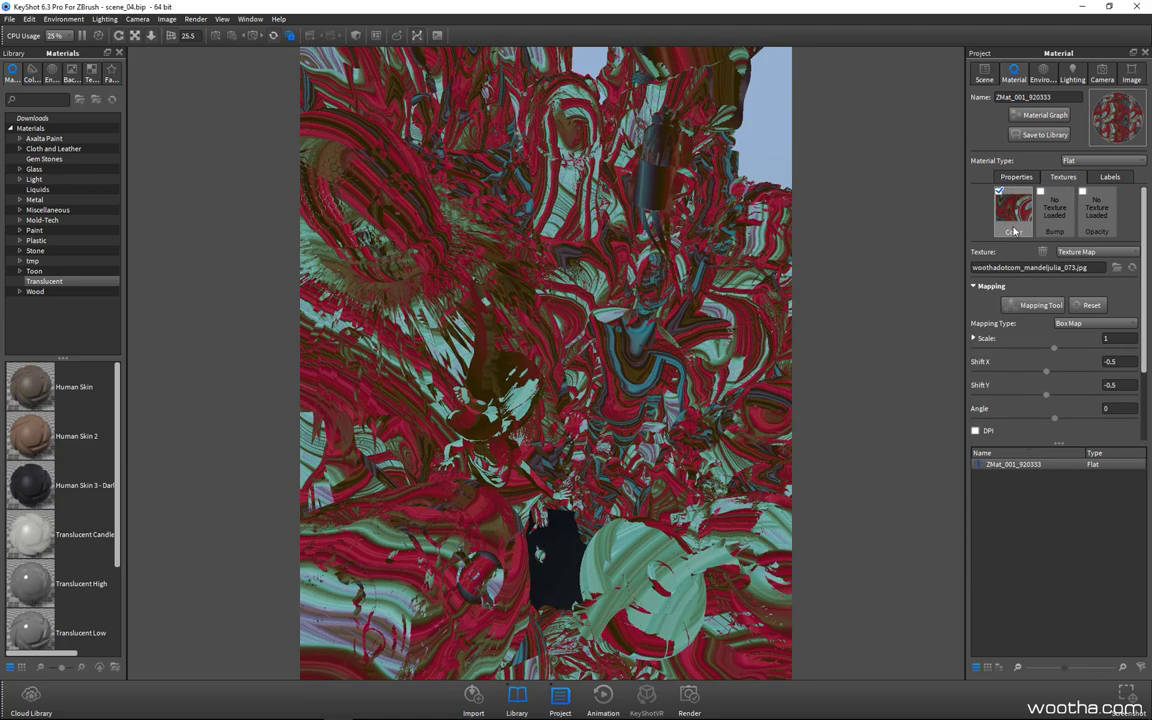
click(1096, 323)
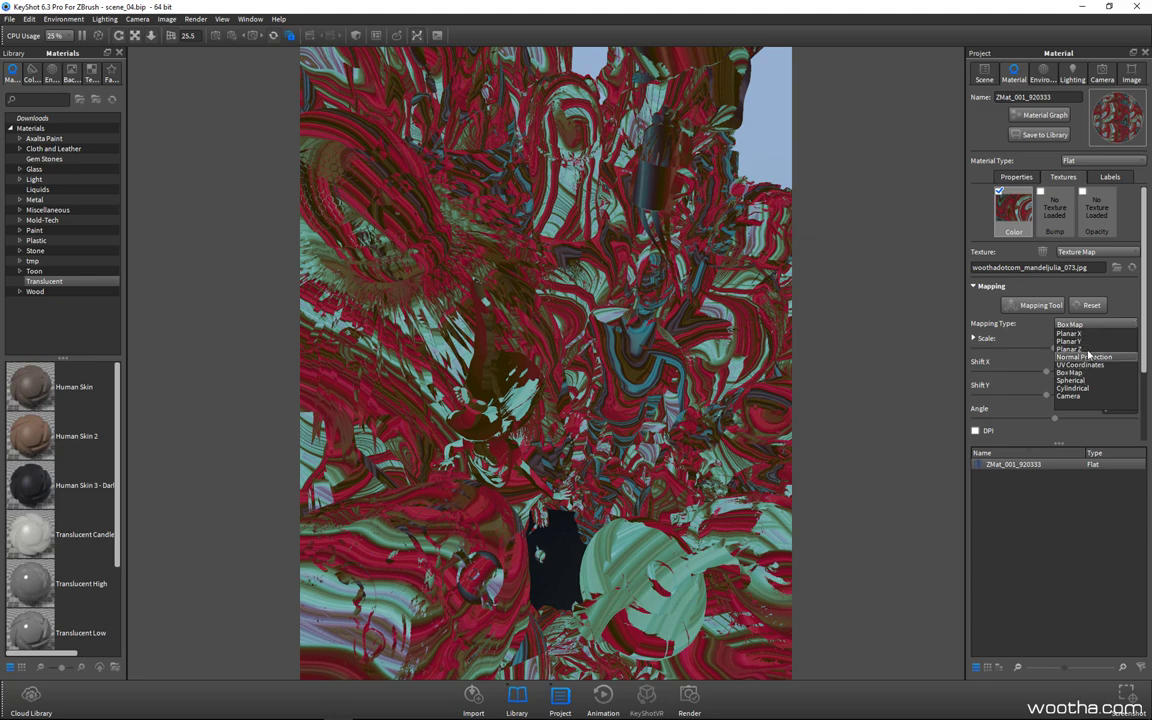
click(1086, 333)
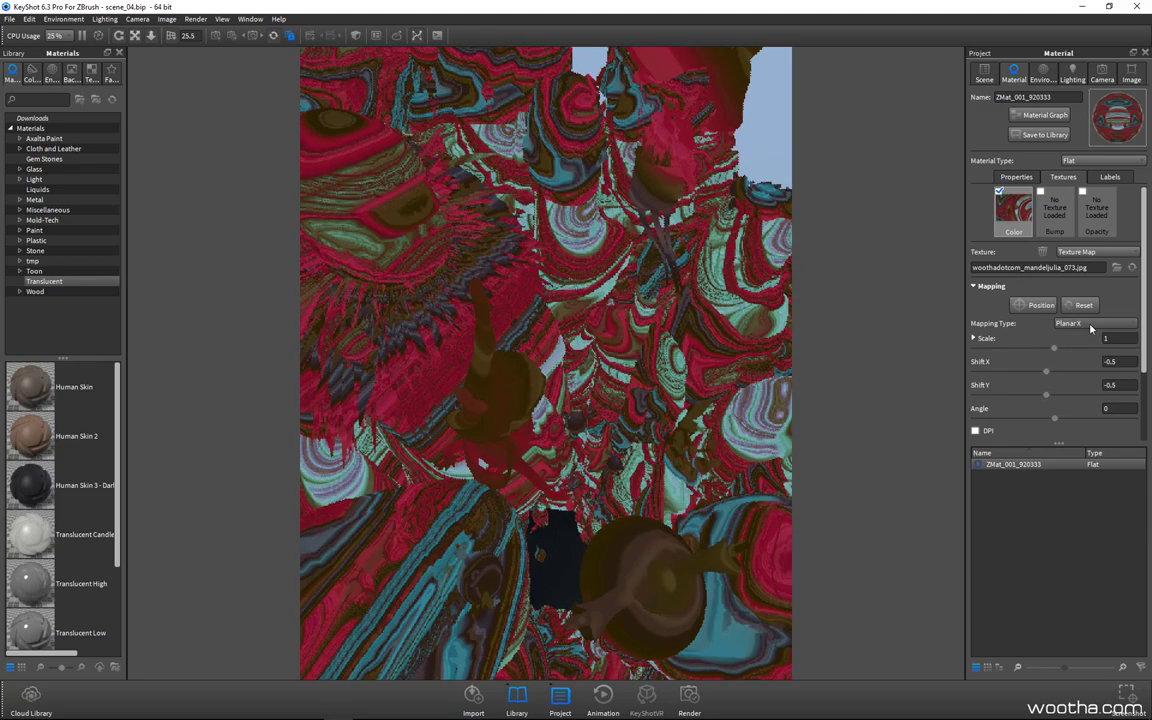
click(1089, 326)
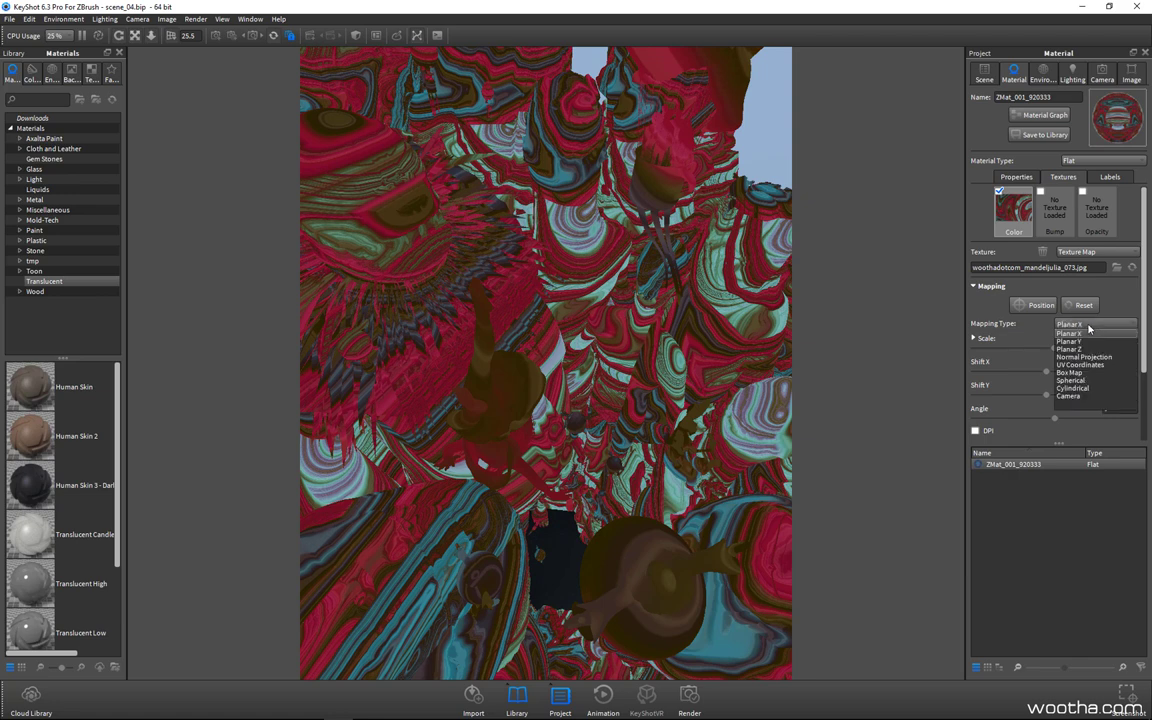
click(816, 344)
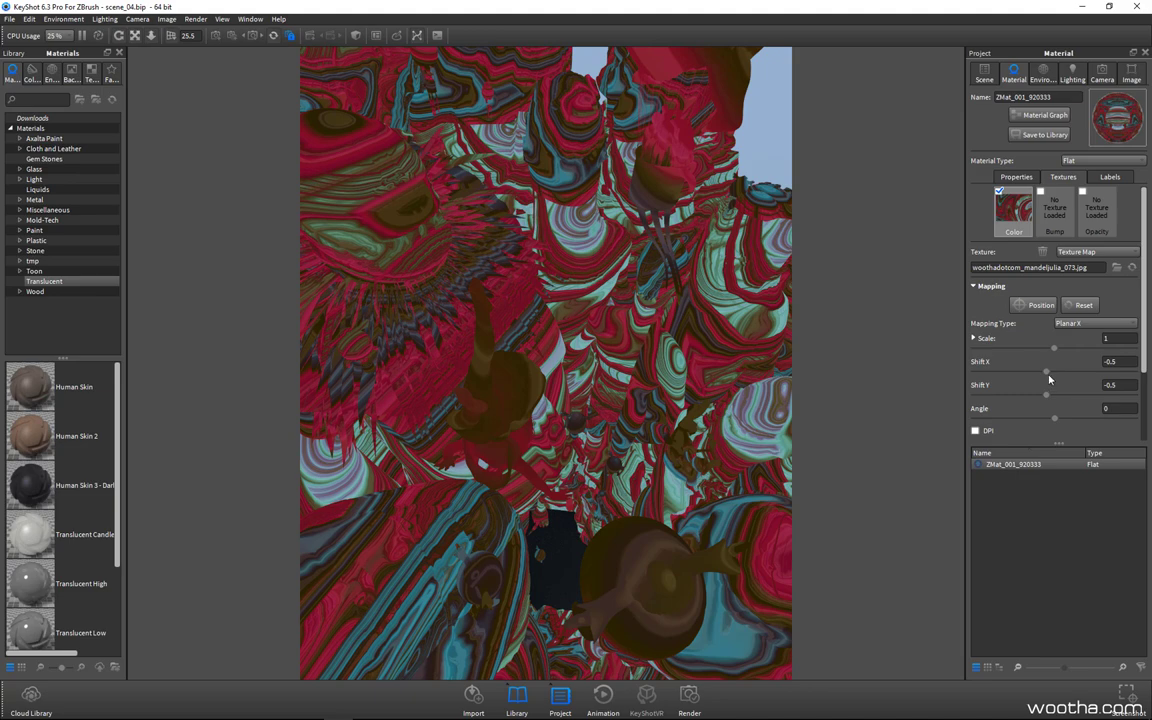
Adjust the fractal's mapping to Shift X -1.64, Shift Y 0.62, angle 15.48 and scale 1.05.
drag(1046, 372, 1071, 401)
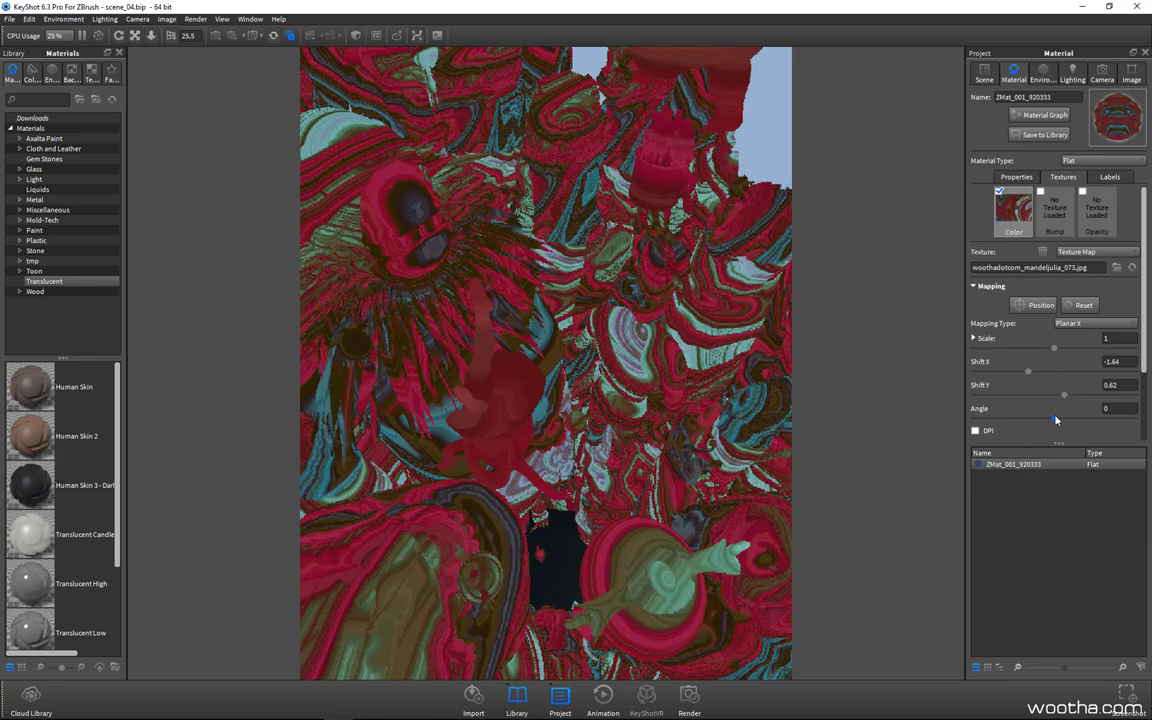
drag(1056, 420, 1062, 421)
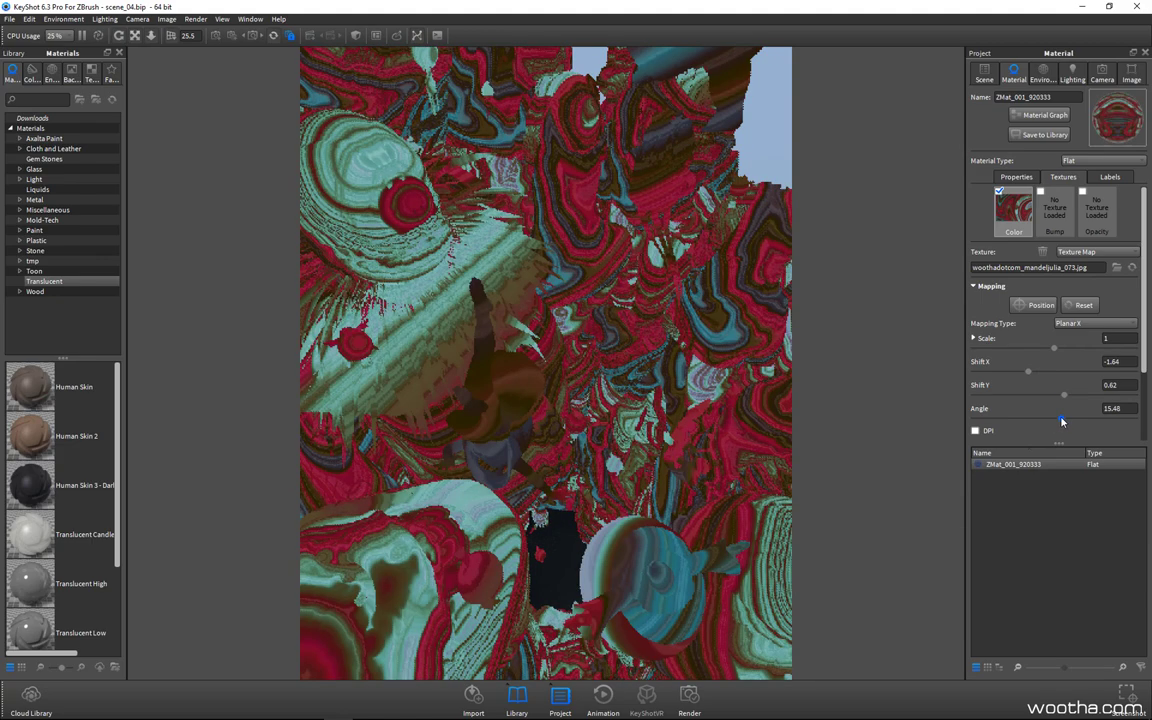
drag(1054, 348, 1058, 352)
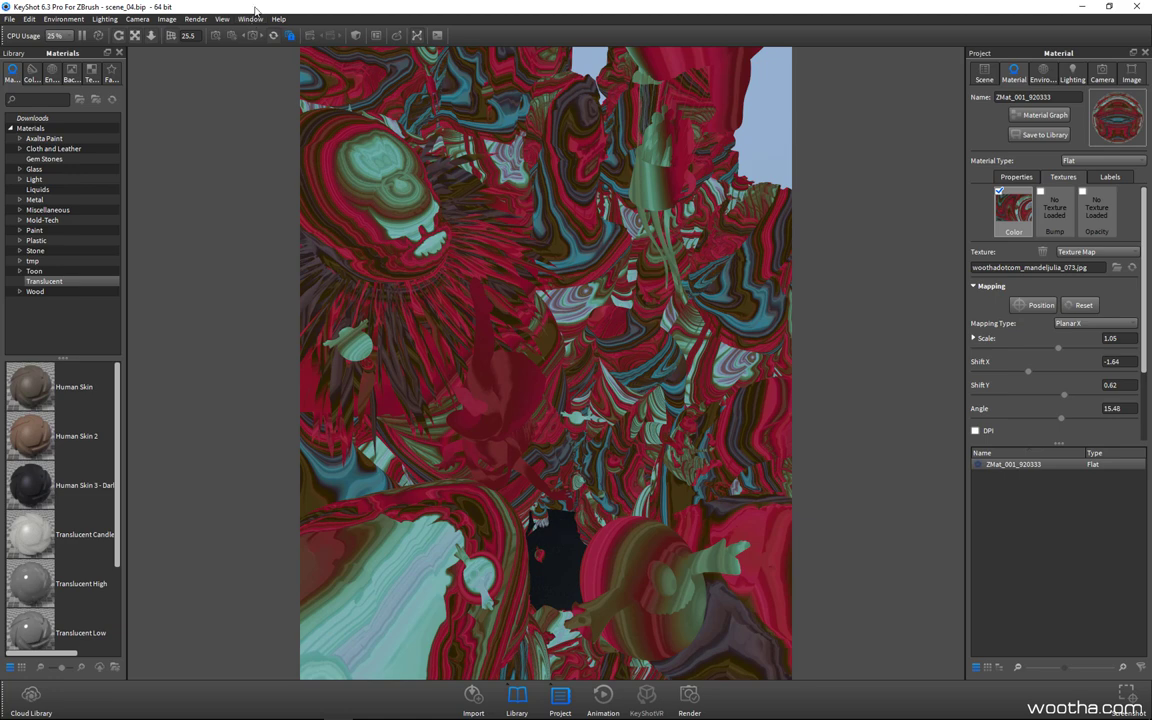
Add the current scene to the render queue and show the queued jobs in the render settings.
key(ctrl+alt+p)
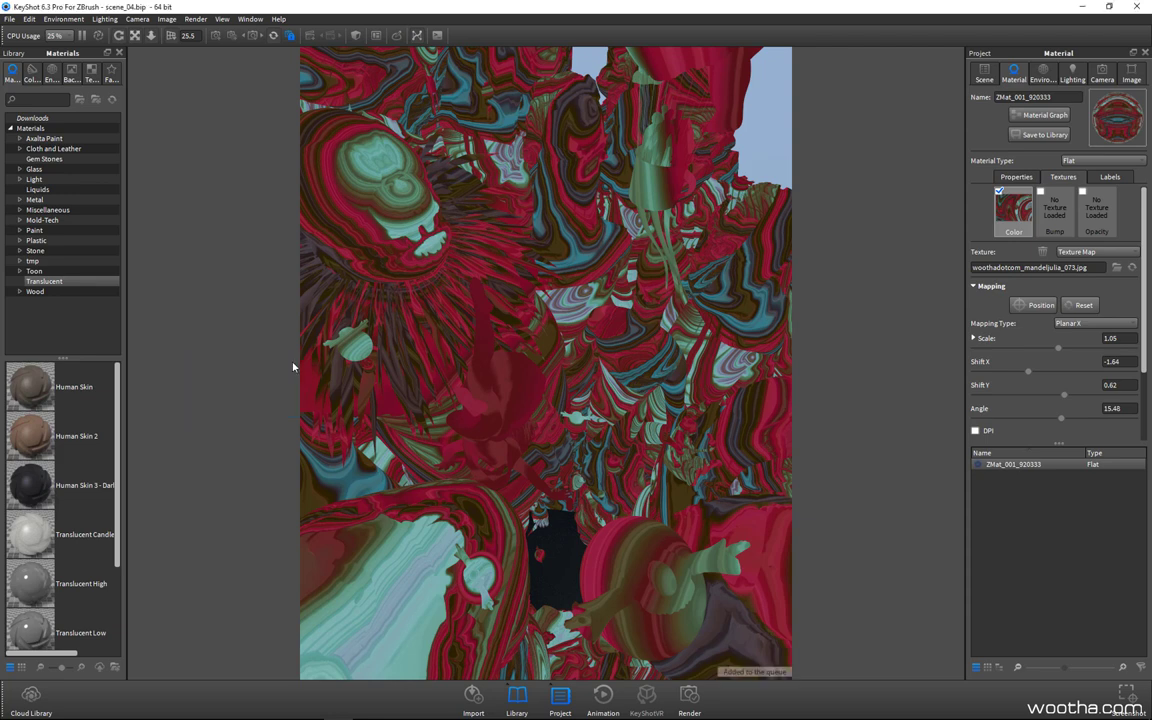
key(ctrl+p)
click(91, 265)
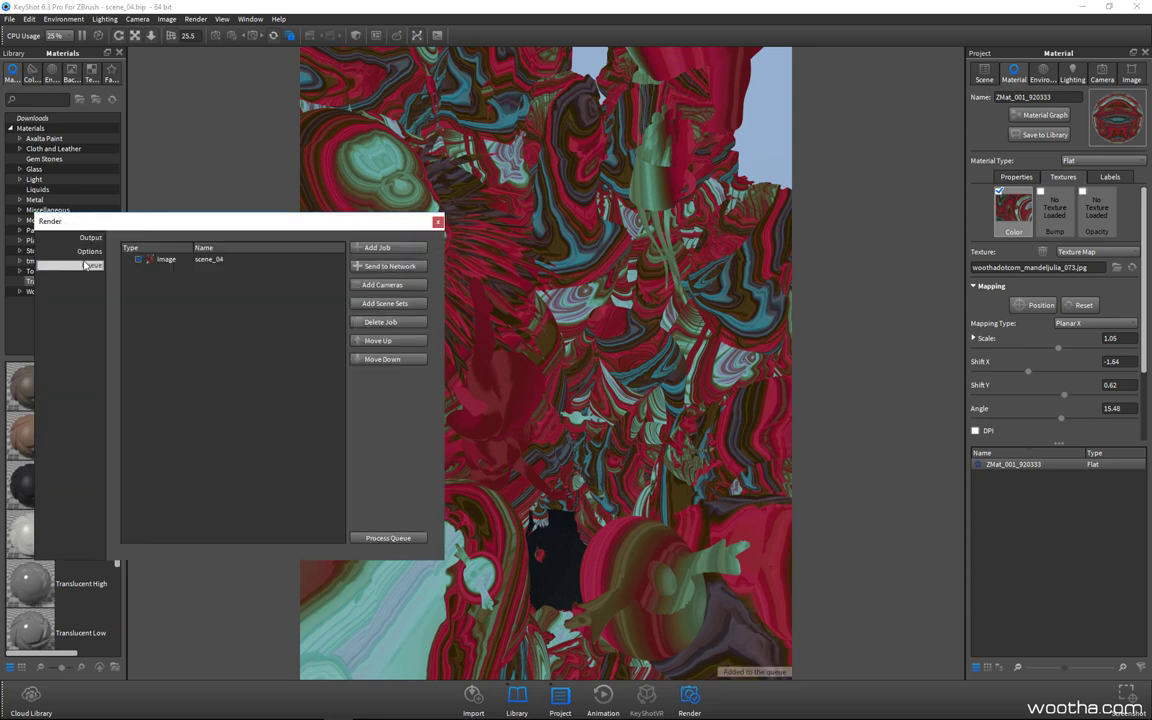
mouse_move(154, 261)
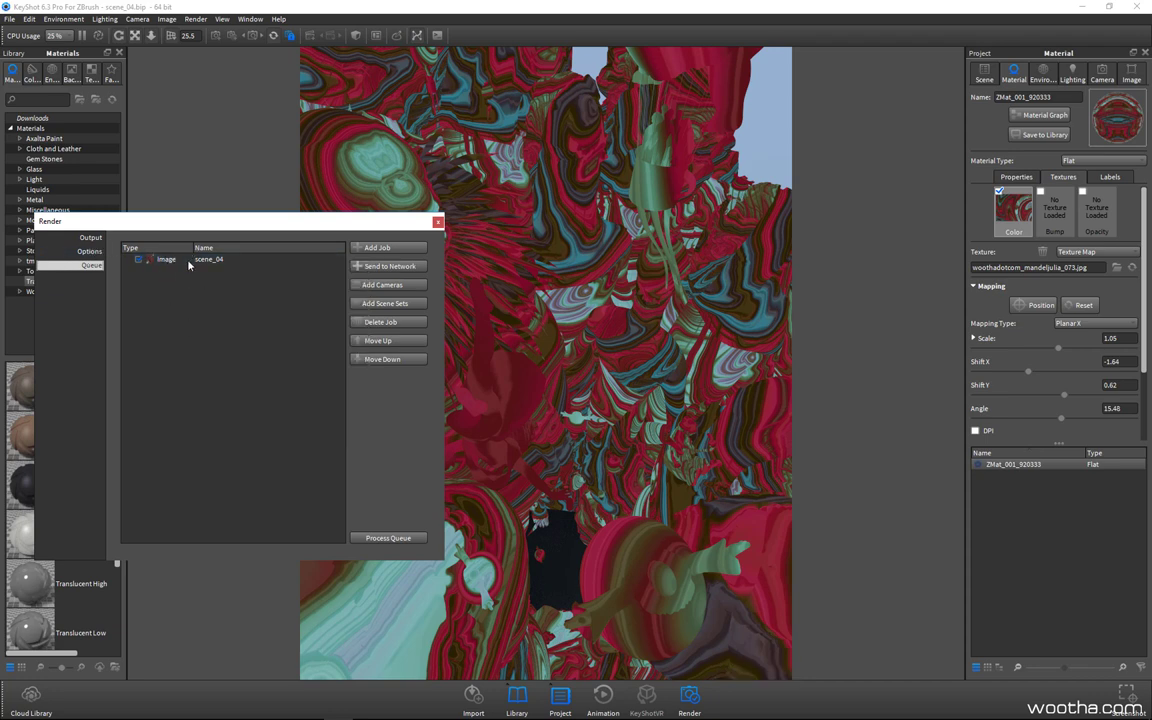
drag(190, 222, 183, 202)
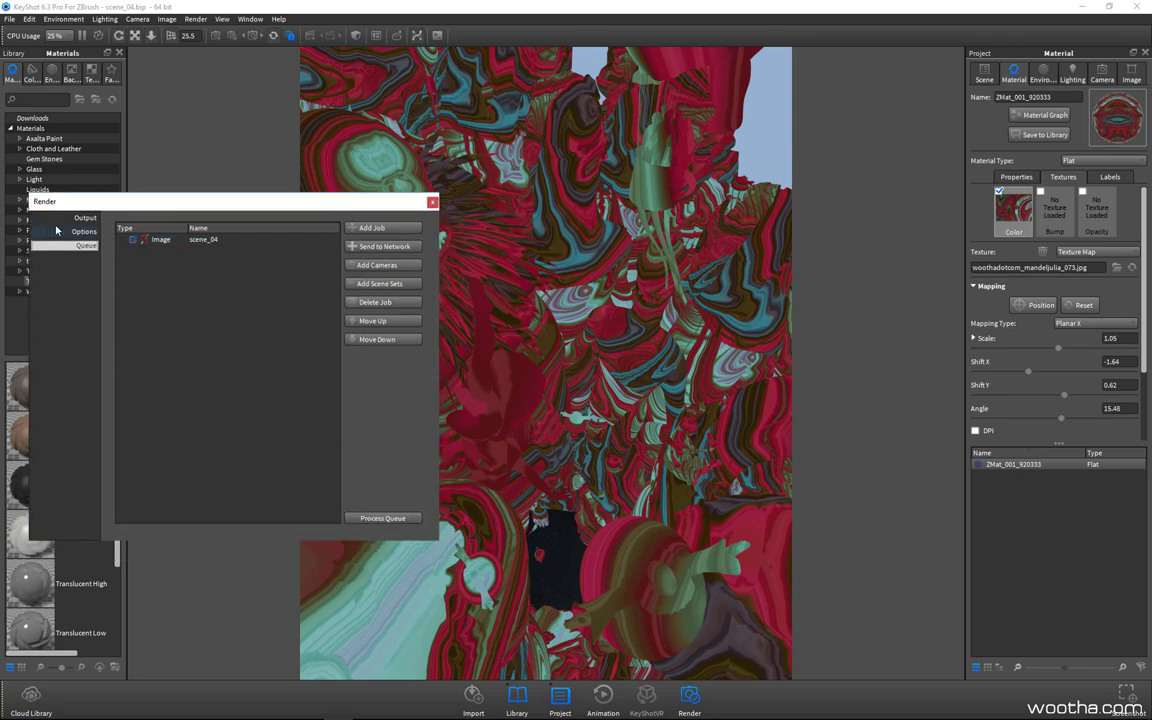
Set the render quality to a maximum of 4 samples and use the Basic lighting preset.
click(81, 233)
click(323, 289)
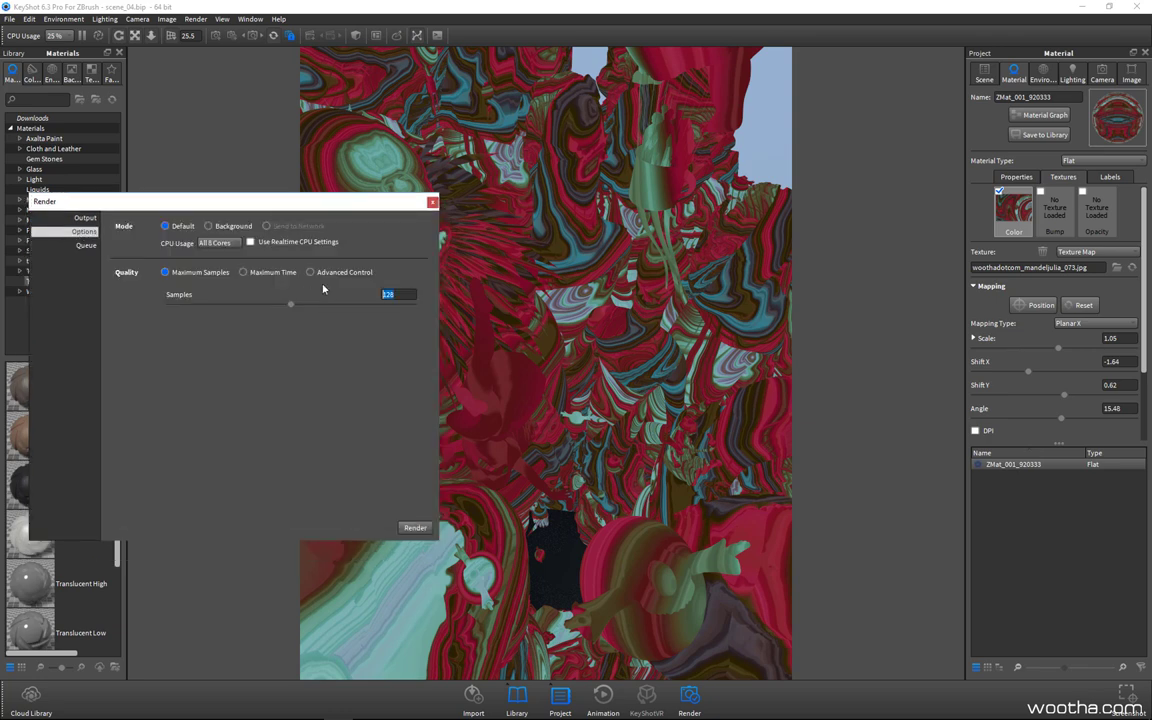
text(4)
click(1072, 72)
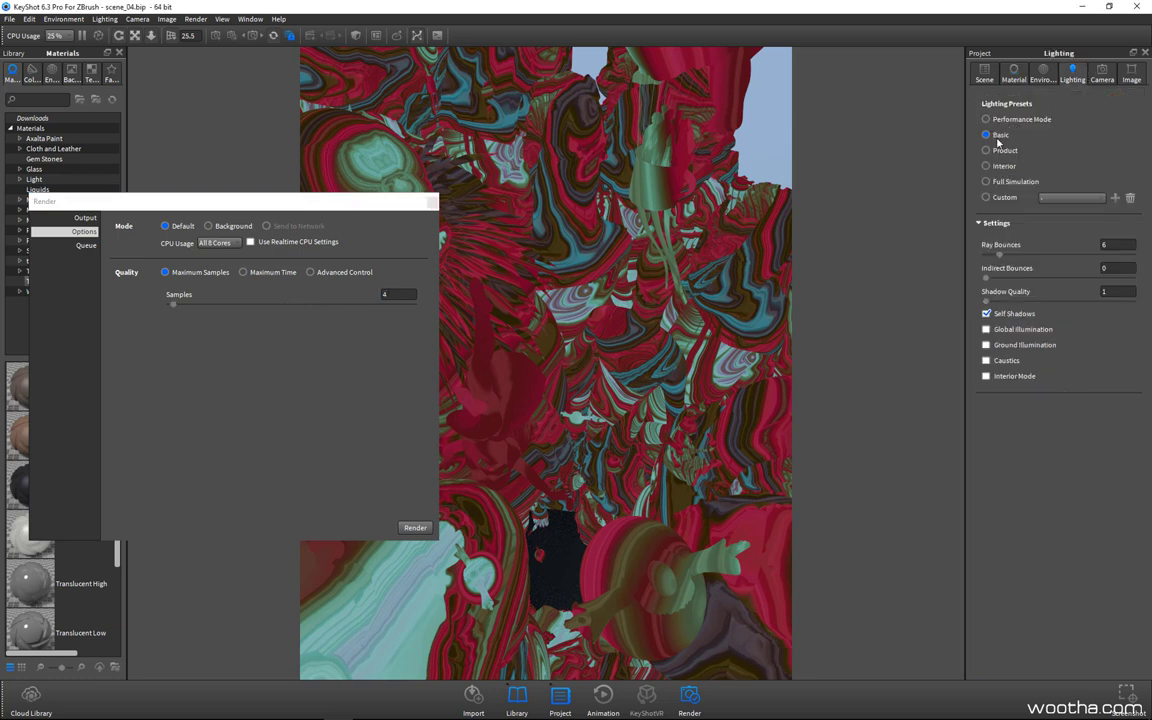
click(997, 138)
click(405, 294)
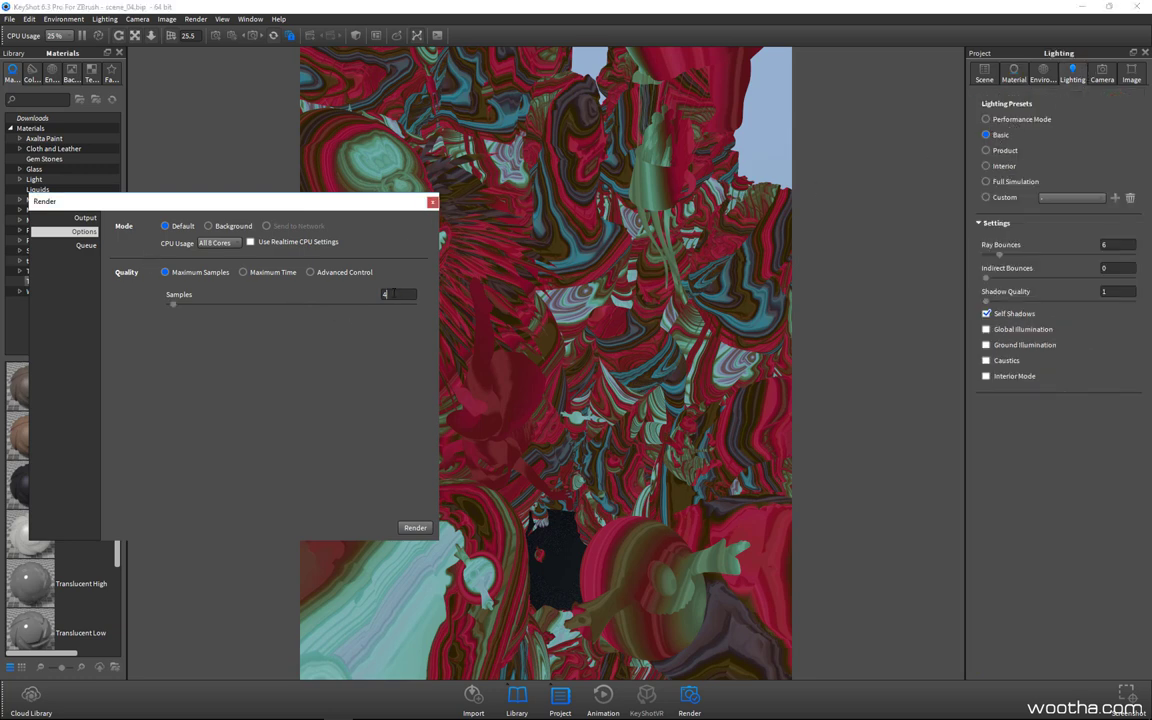
Delete the scene_04 image job from the render queue.
click(84, 245)
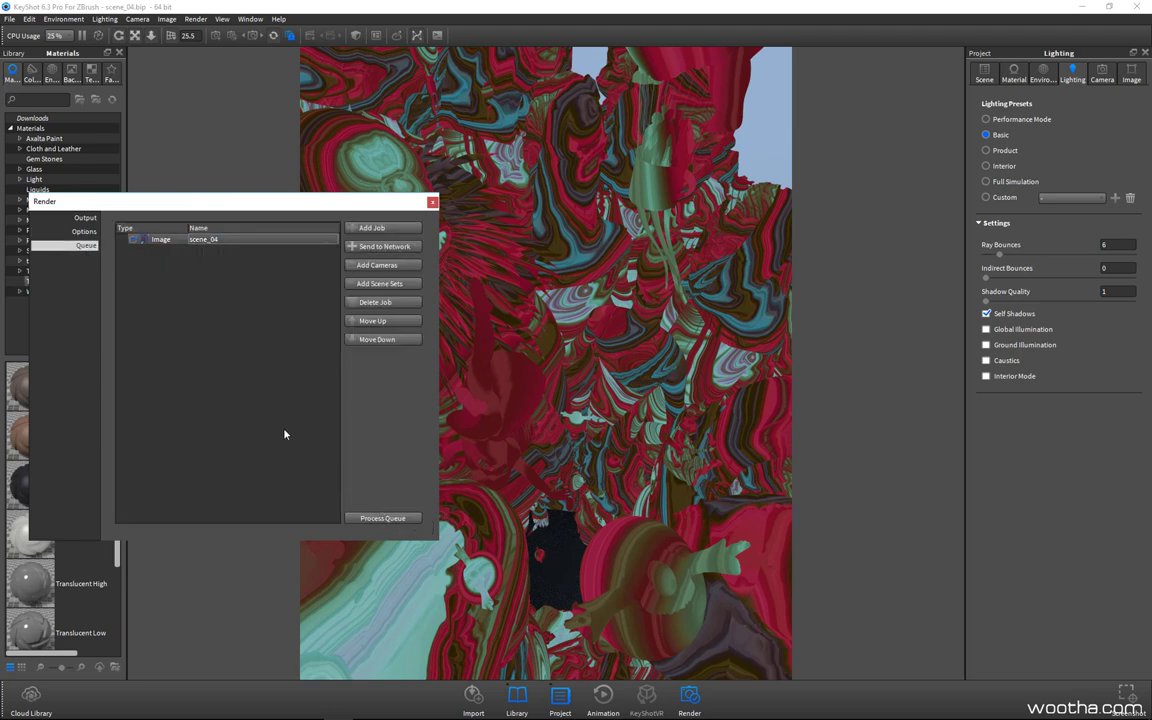
click(381, 302)
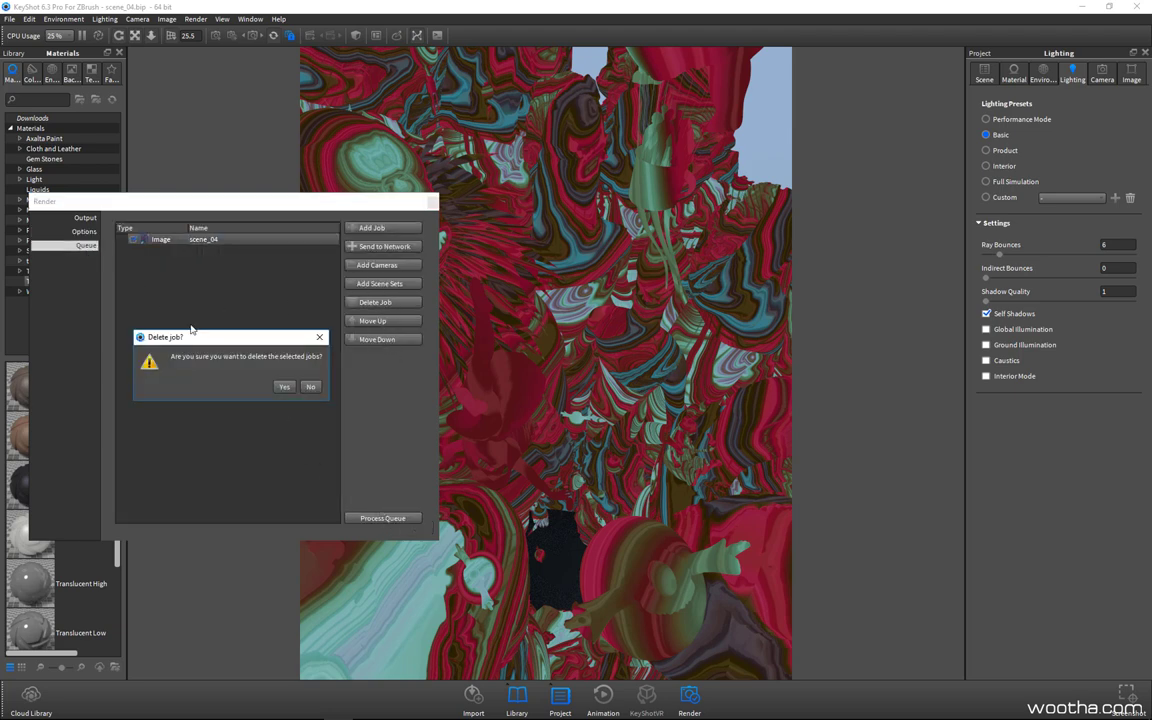
click(284, 388)
Set the still image's output resolution to 8000 pixels high and start rendering scene_04.1373.jpg.
click(88, 231)
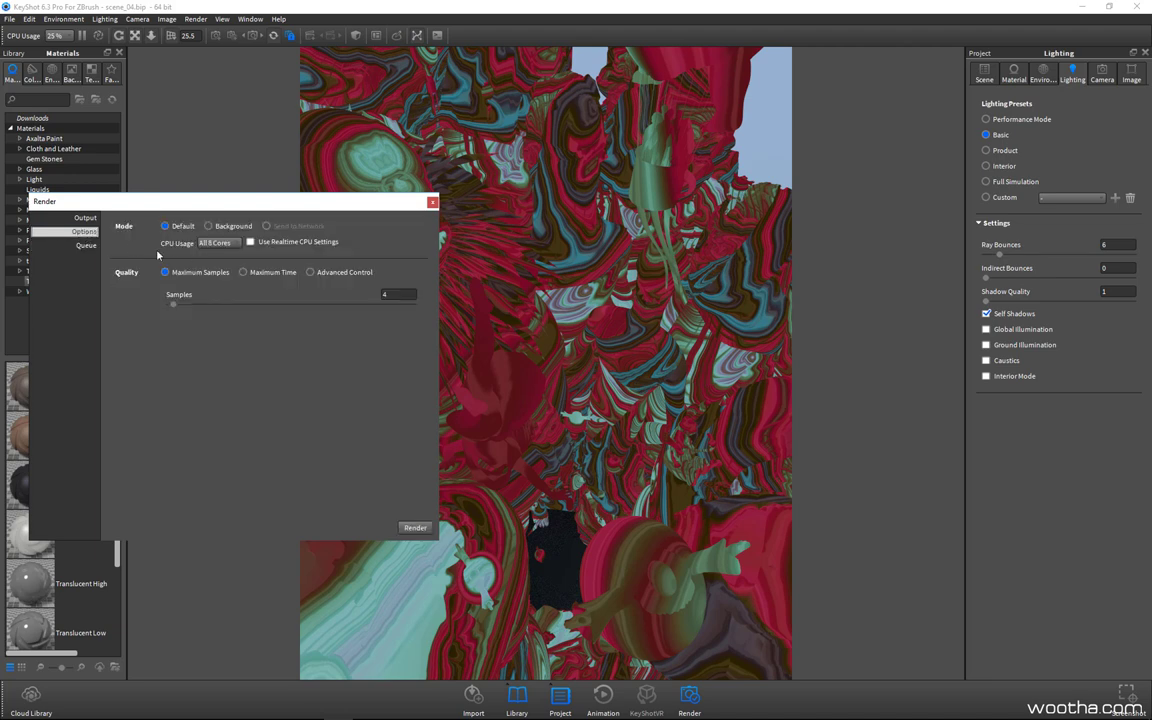
click(86, 217)
drag(259, 297, 220, 291)
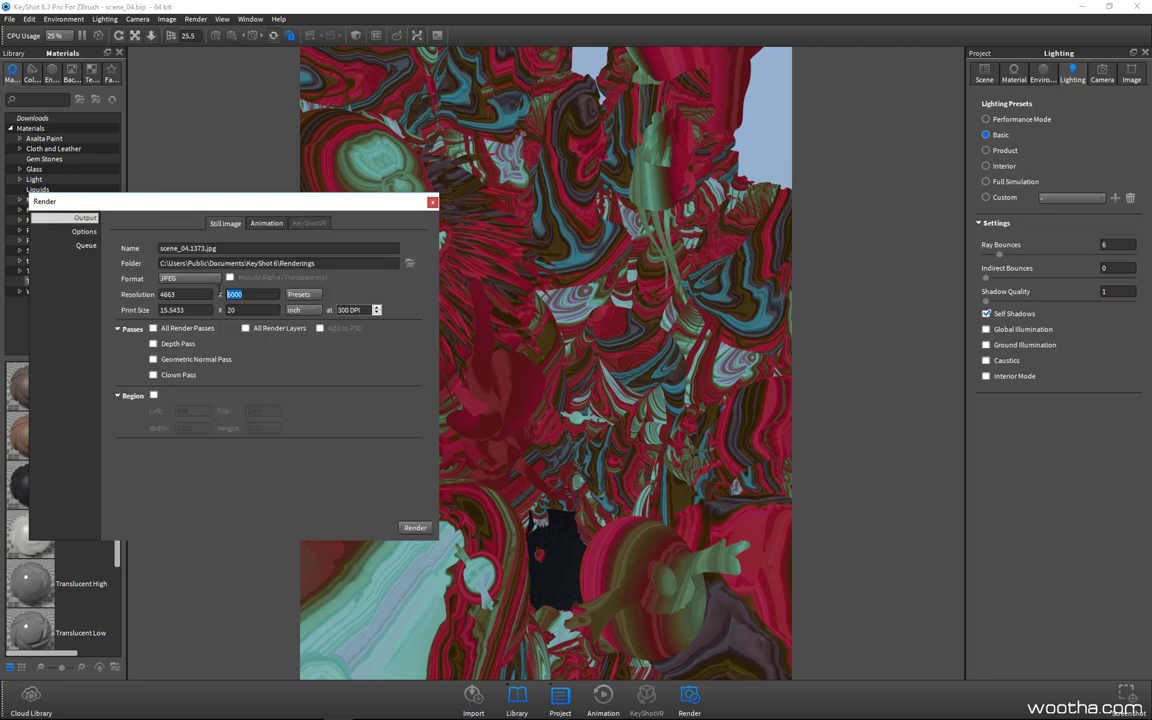
text(8000)
click(194, 293)
click(84, 231)
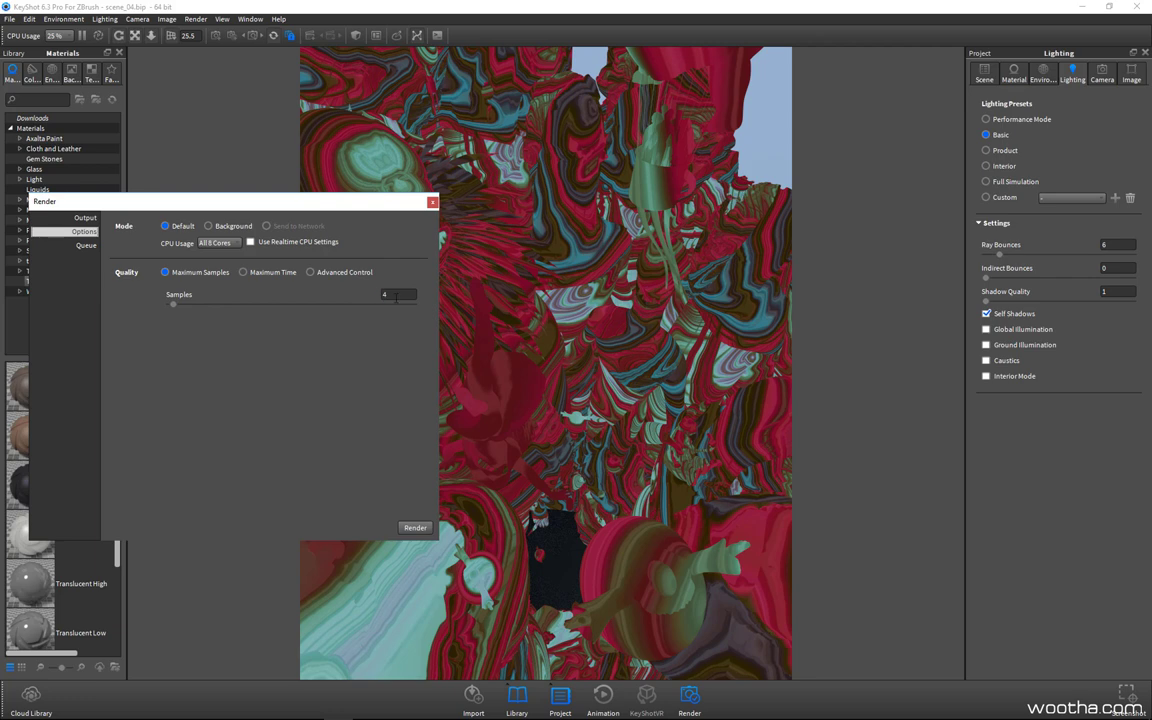
click(414, 529)
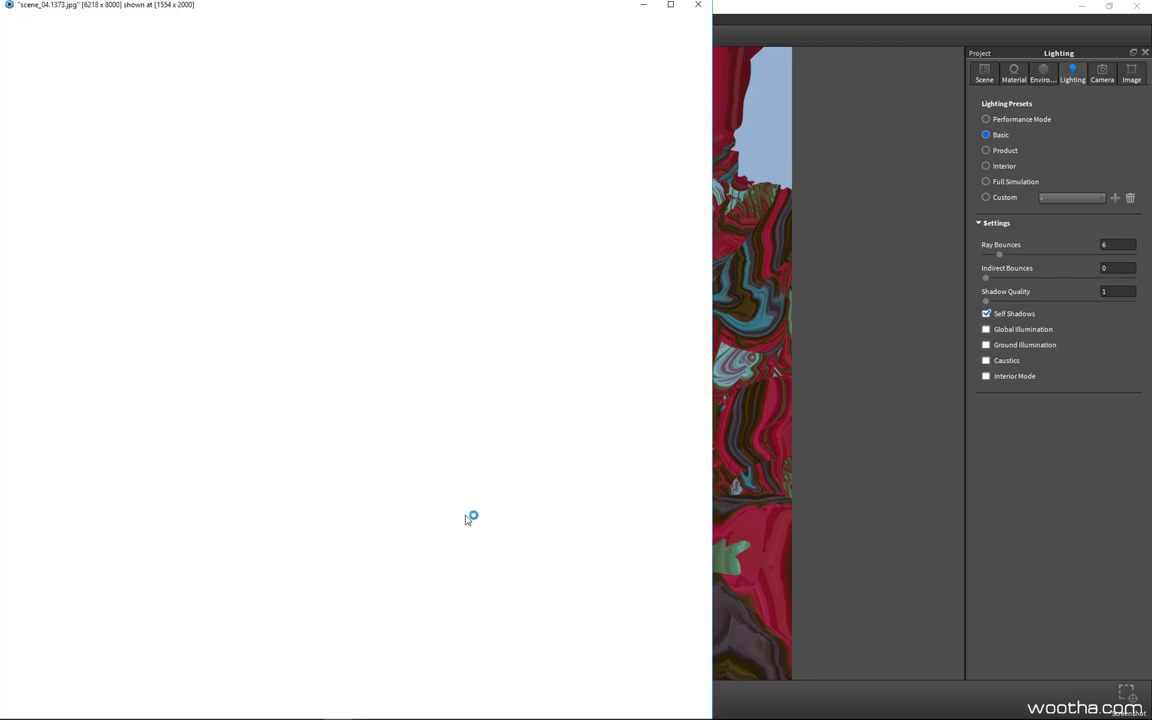
Inspect the fractal render full screen at 100% zoom, accept the finished image and close the render settings.
click(670, 5)
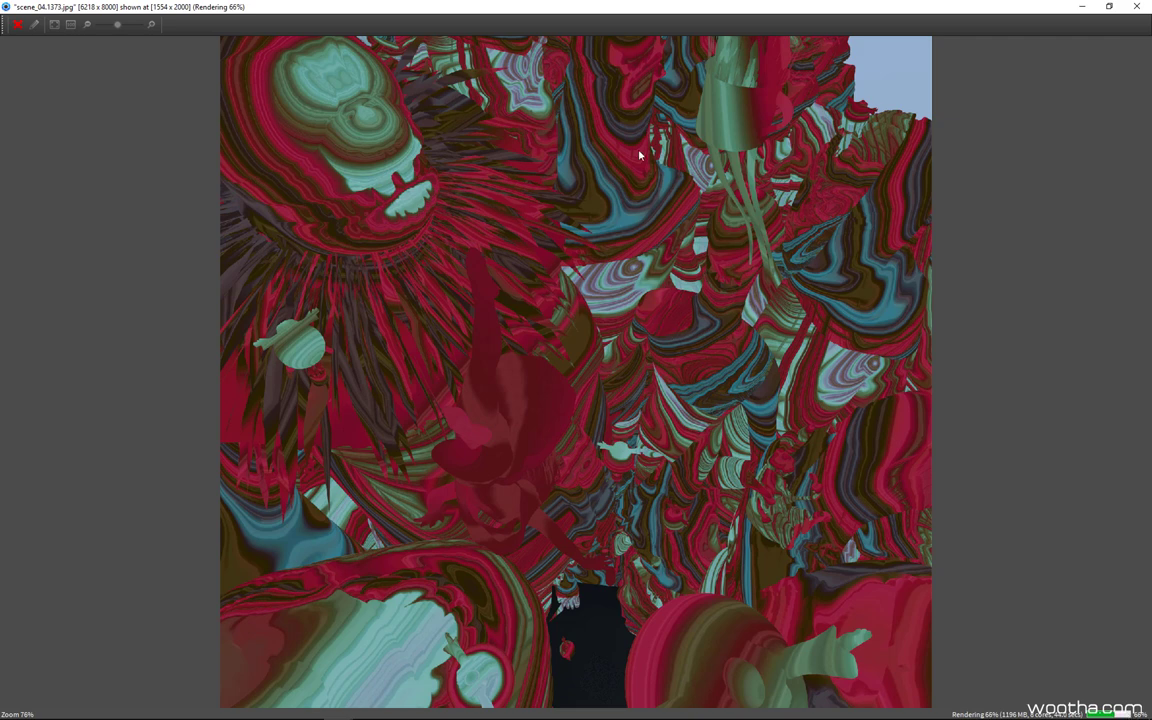
click(70, 24)
drag(279, 88, 192, 88)
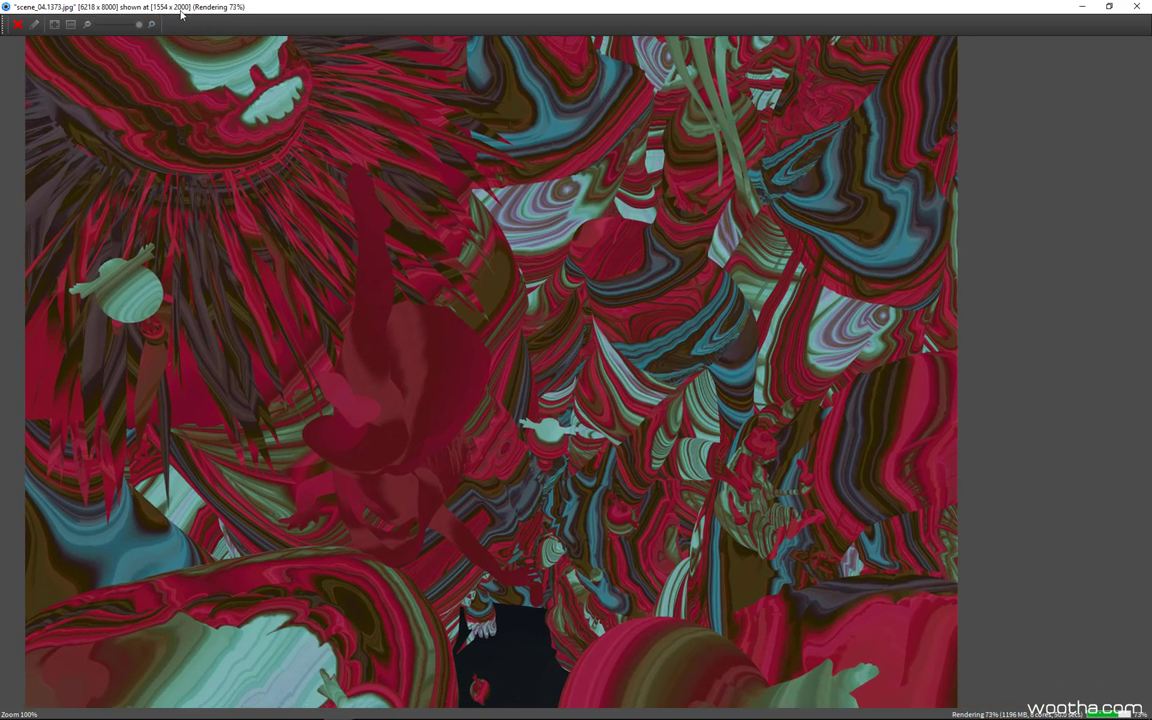
drag(536, 408, 493, 315)
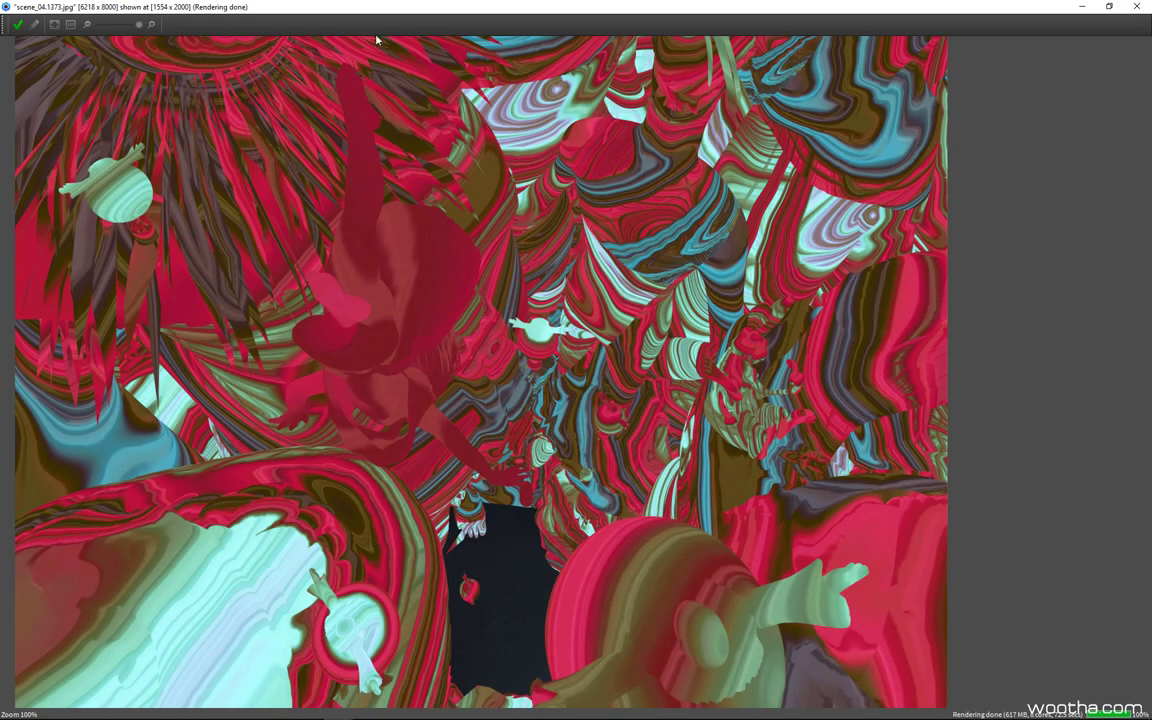
click(20, 27)
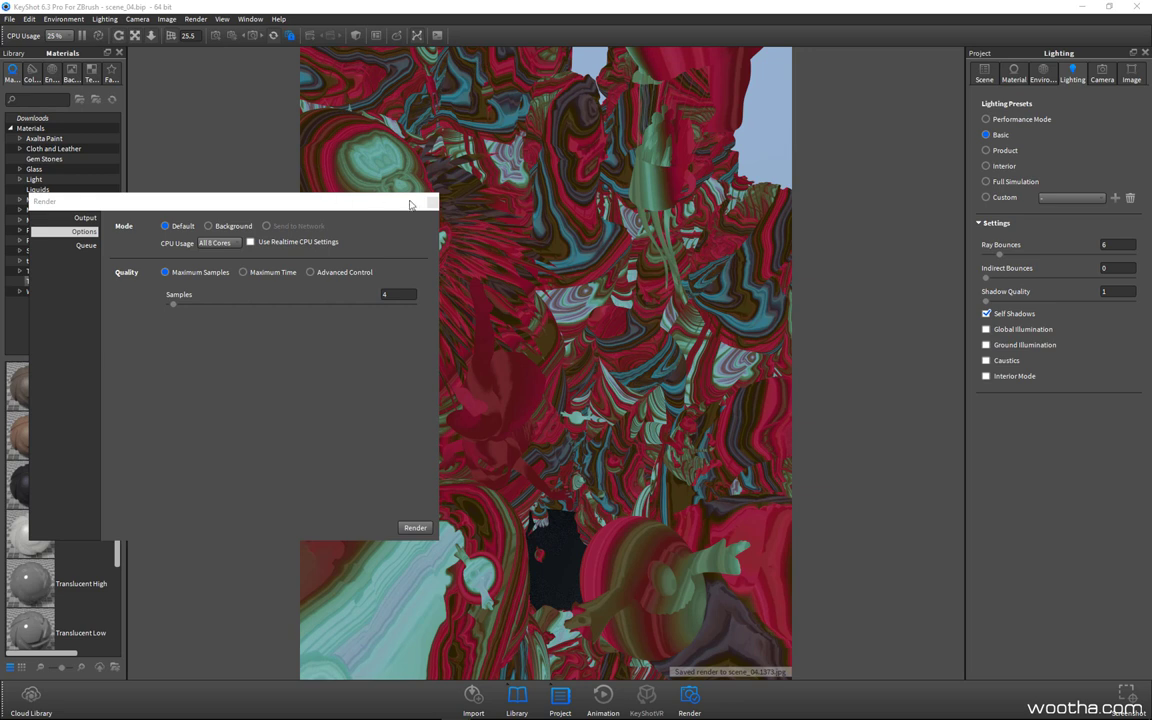
click(392, 183)
Switch to the Render folder in Adobe Bridge and select the rendered pass scene_04.884.jpg.
mouse_move(338, 712)
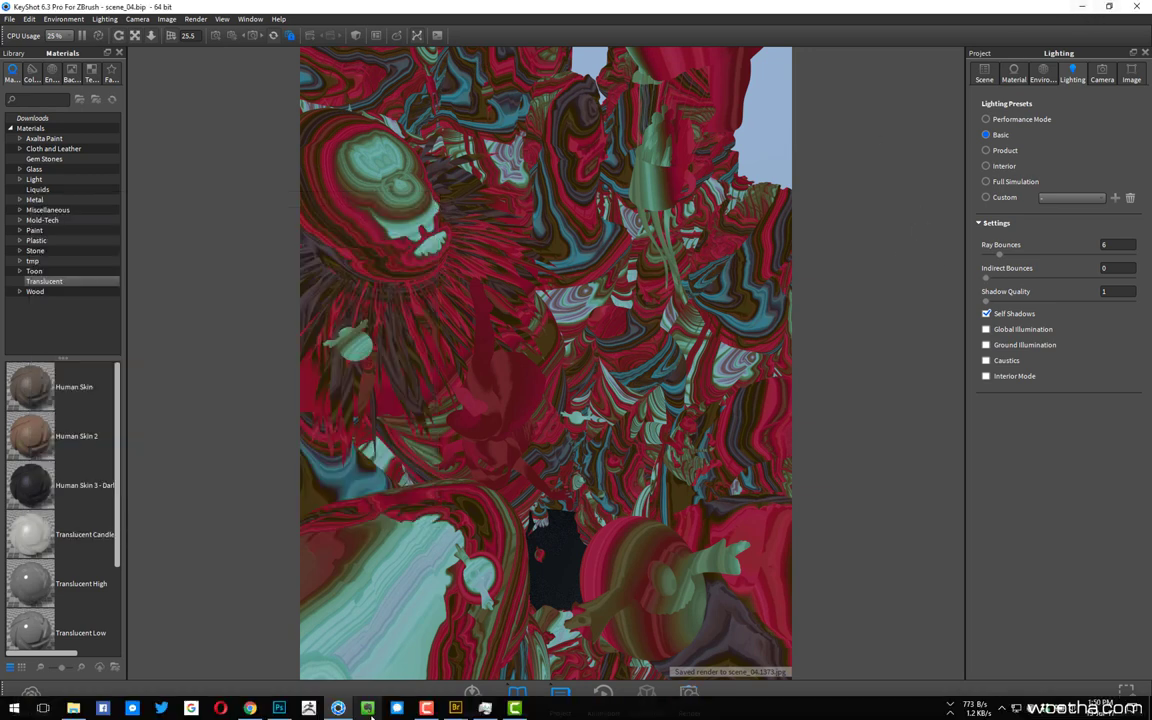
mouse_move(452, 708)
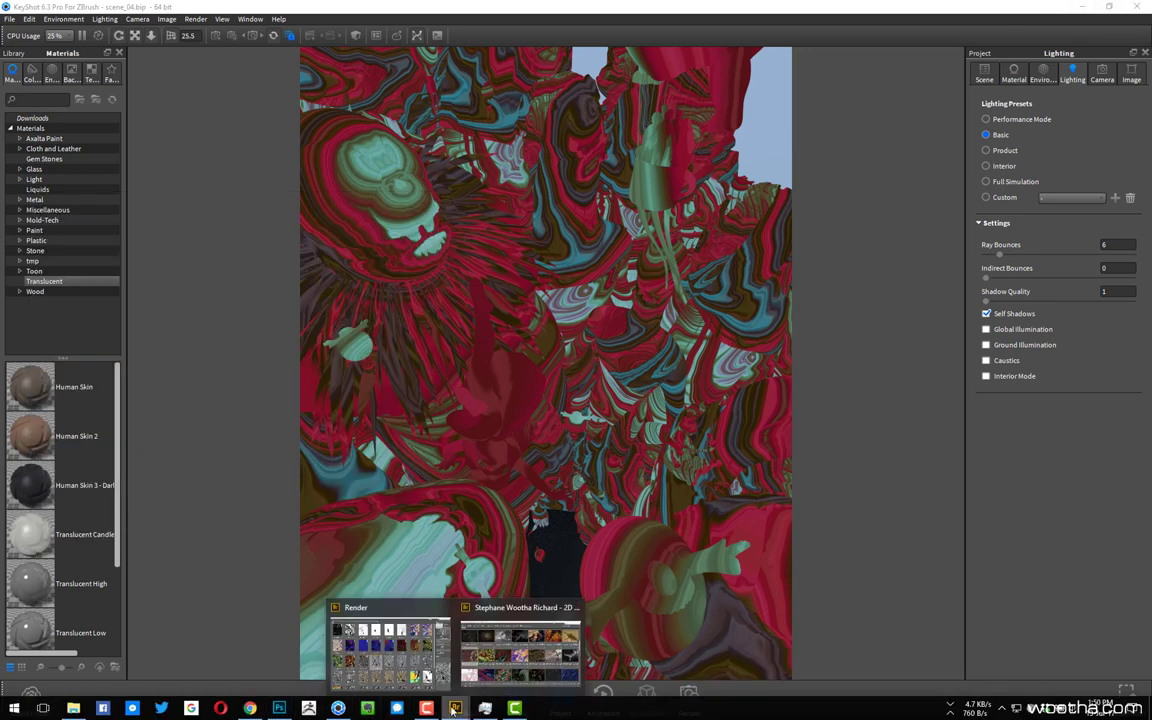
click(394, 606)
click(298, 408)
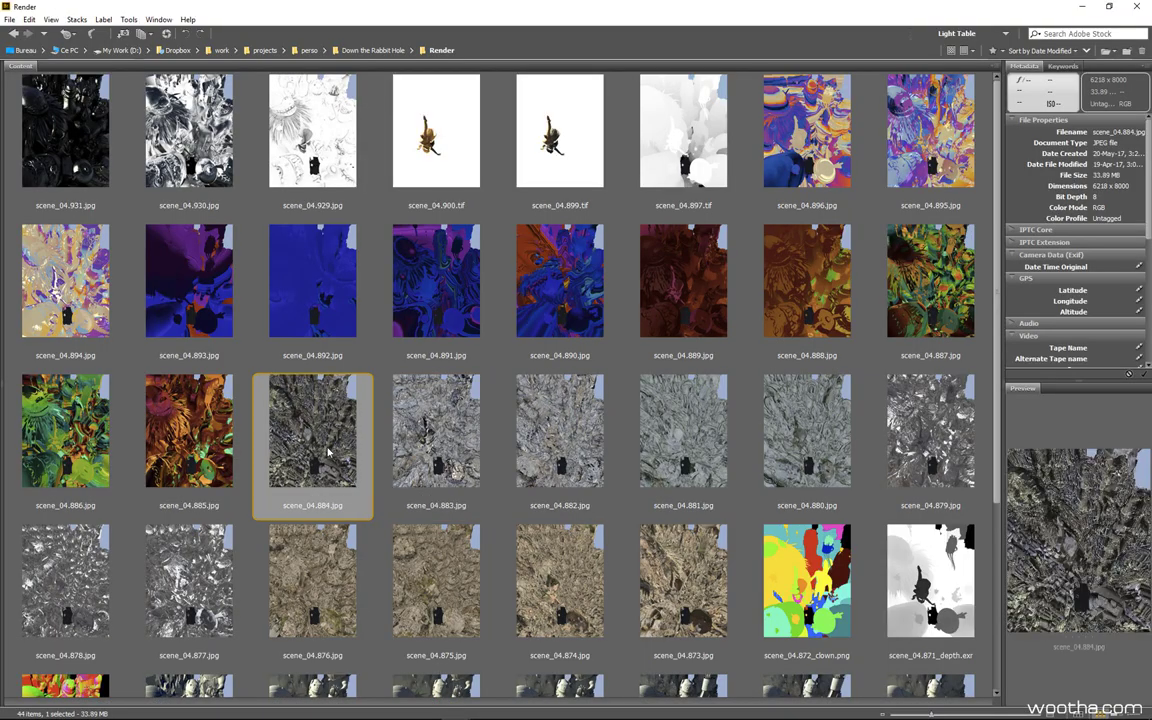
Preview the passes scene_04.884.jpg, scene_04.885.jpg and scene_04.886.jpg full screen to examine their fractal texturing.
key(space)
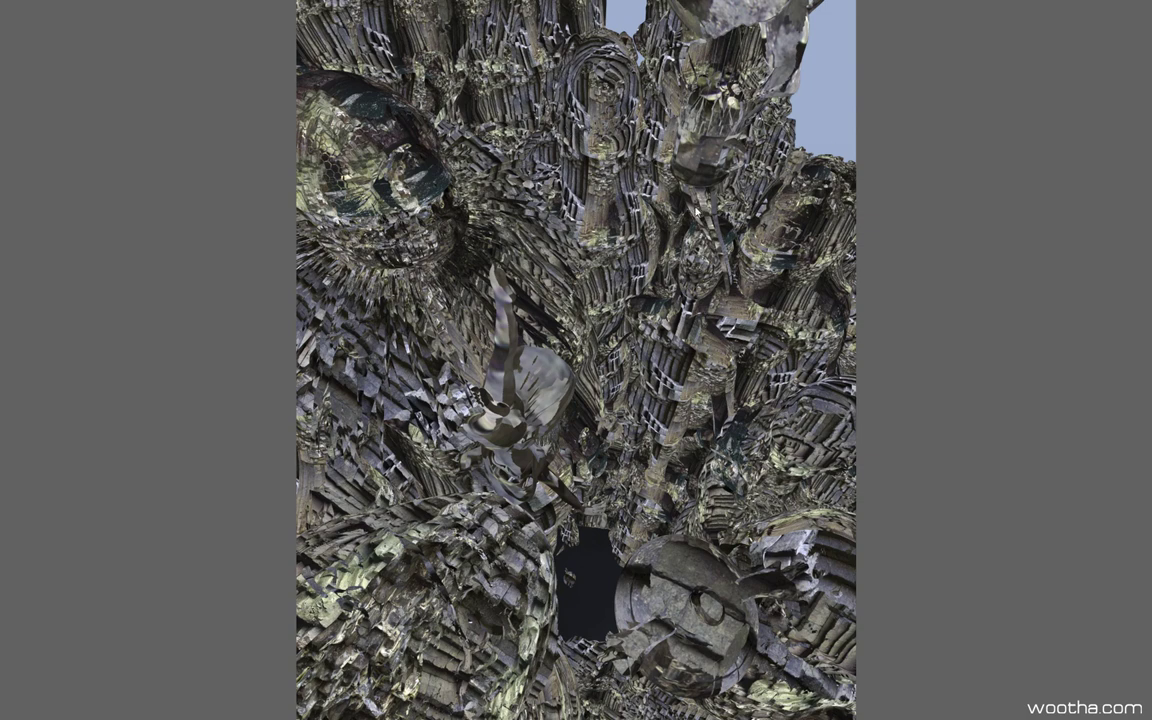
key(Right)
key(space)
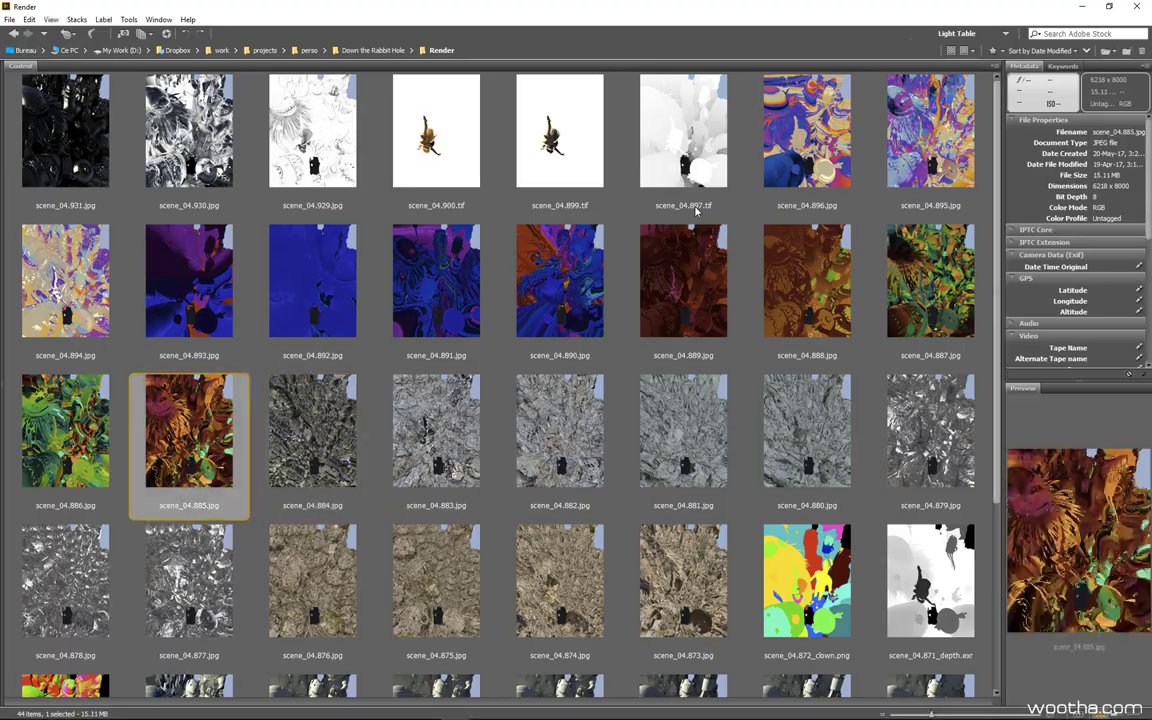
key(Left)
key(space)
key(space)
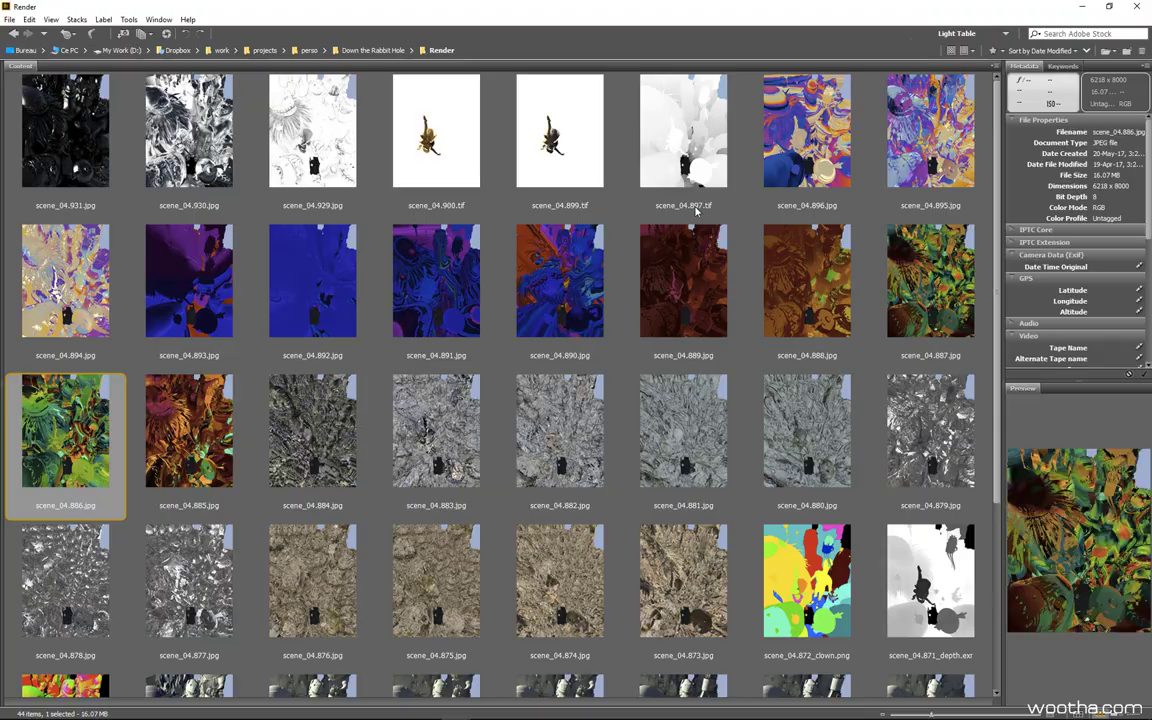
Page through the remaining colourful fractal passes full screen up to scene_04.896.jpg and close the preview.
key(Left)
key(space)
key(Left)
key(Left)
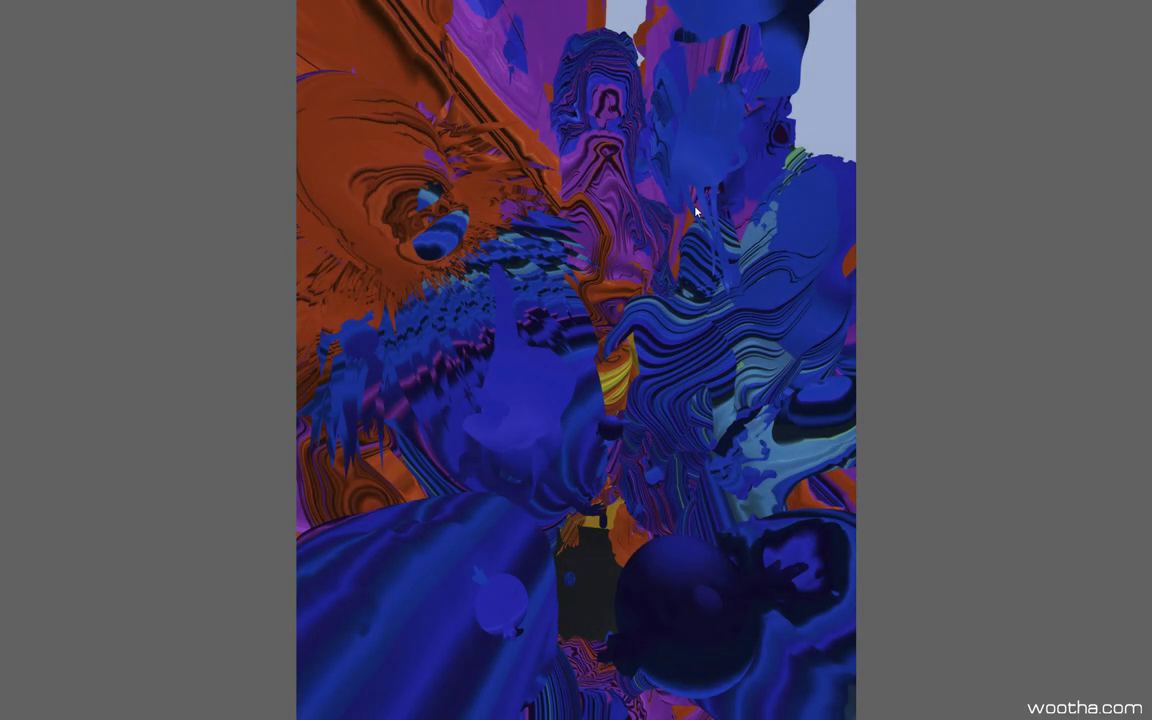
key(Left)
key(Left)
key(Left)
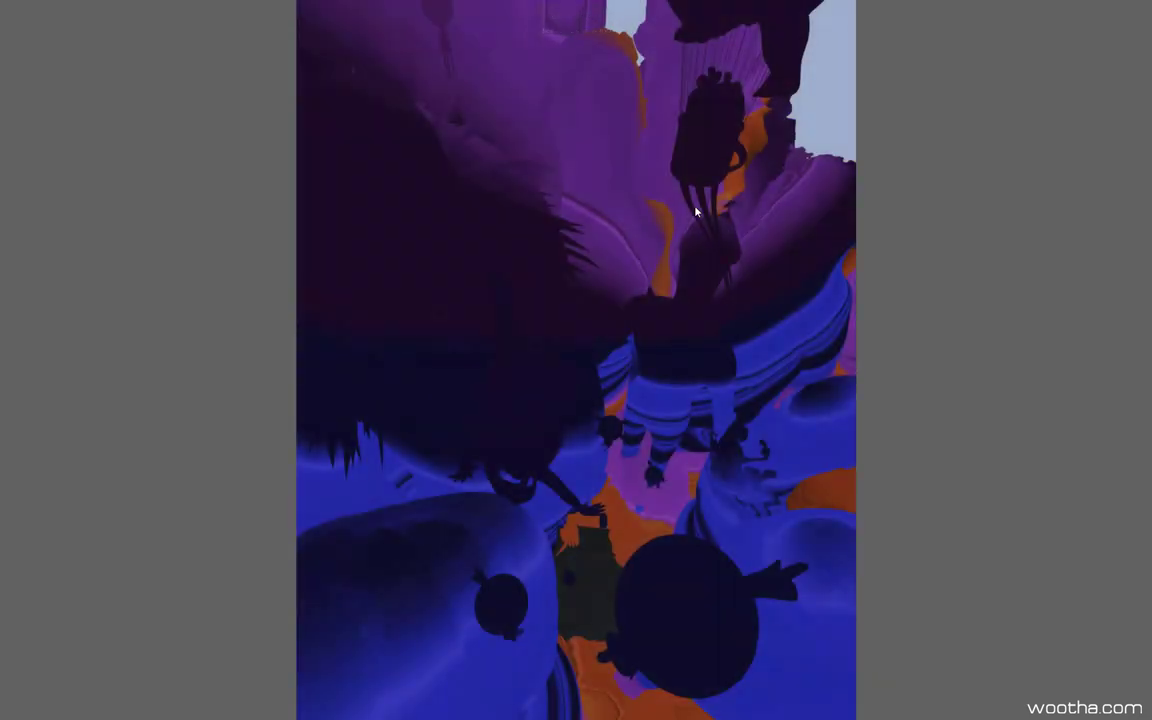
key(Left)
key(Left)
key(Left)
key(Left)
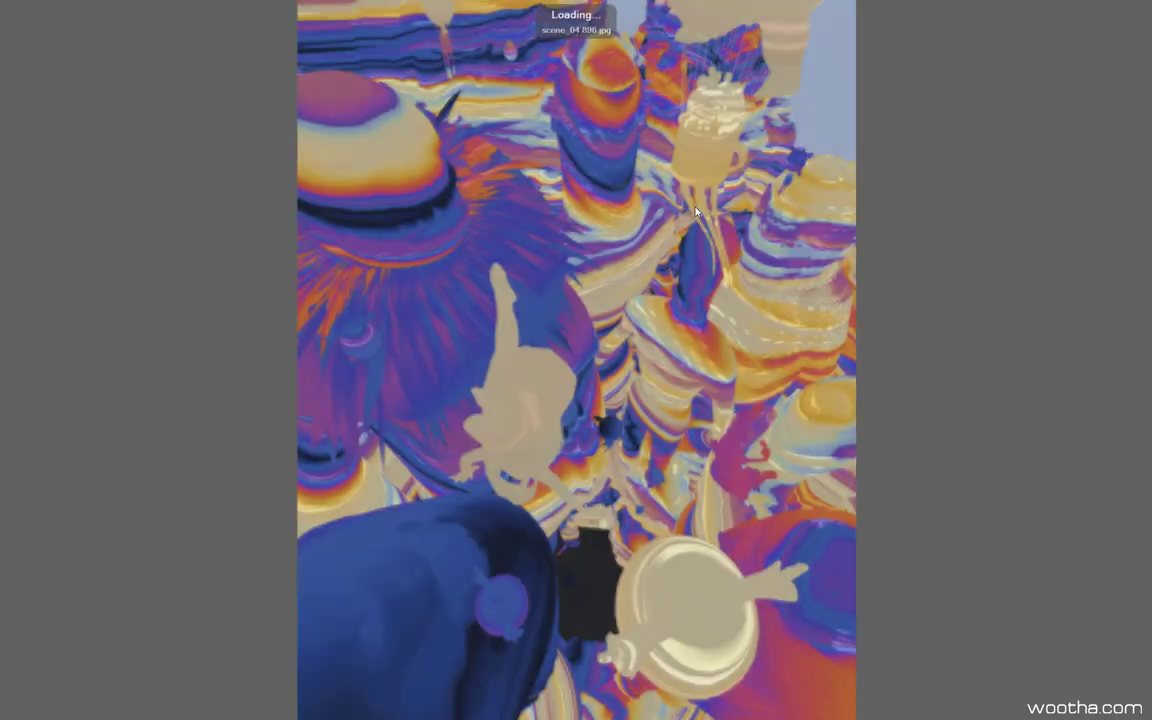
key(Escape)
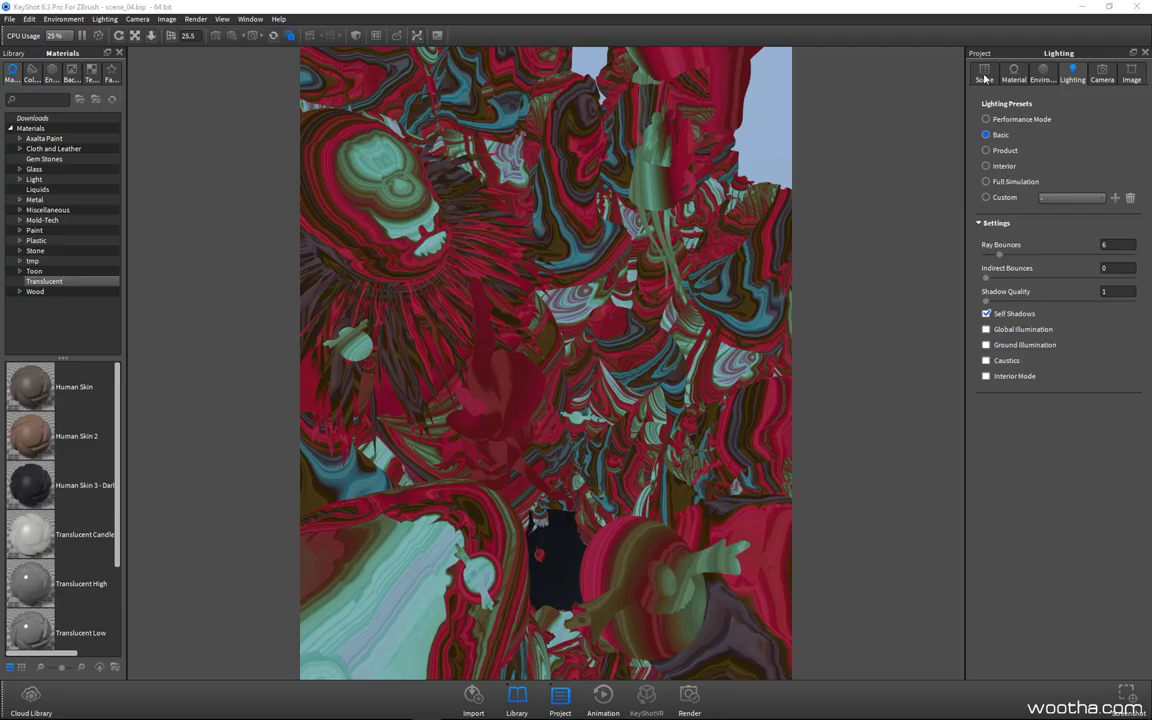
In KeyShot, change the ZMat_001_920333 material type to Diffuse and turn off its diffuse texture.
click(1019, 79)
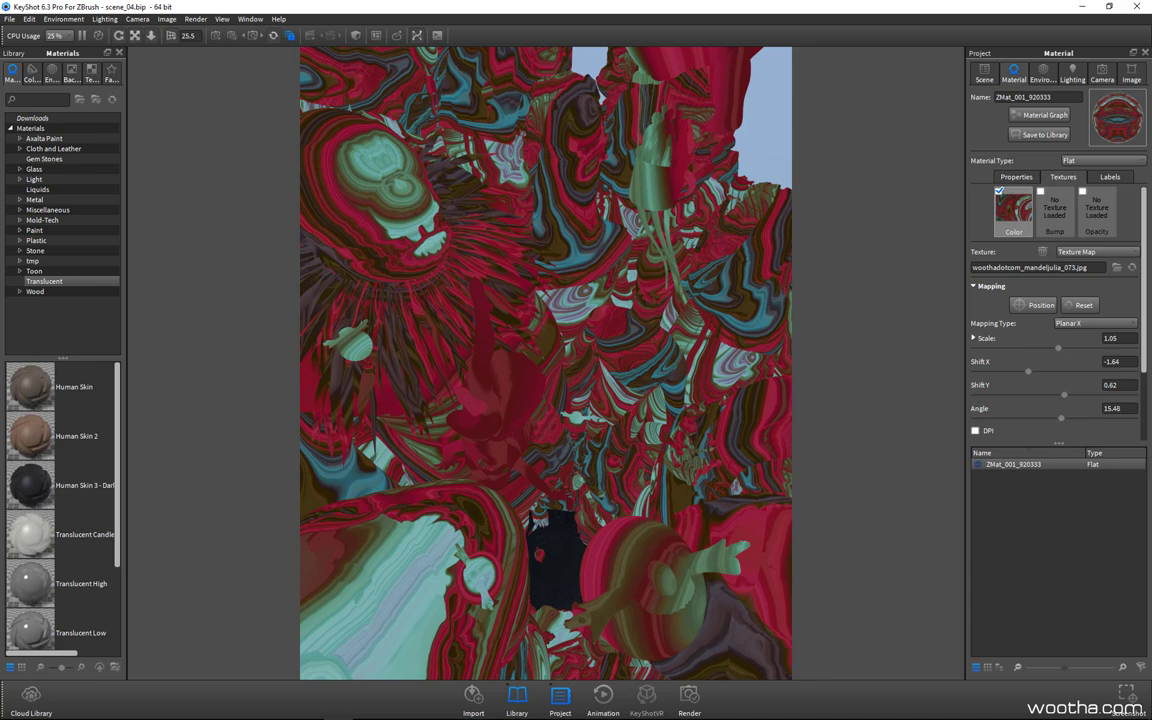
click(1070, 159)
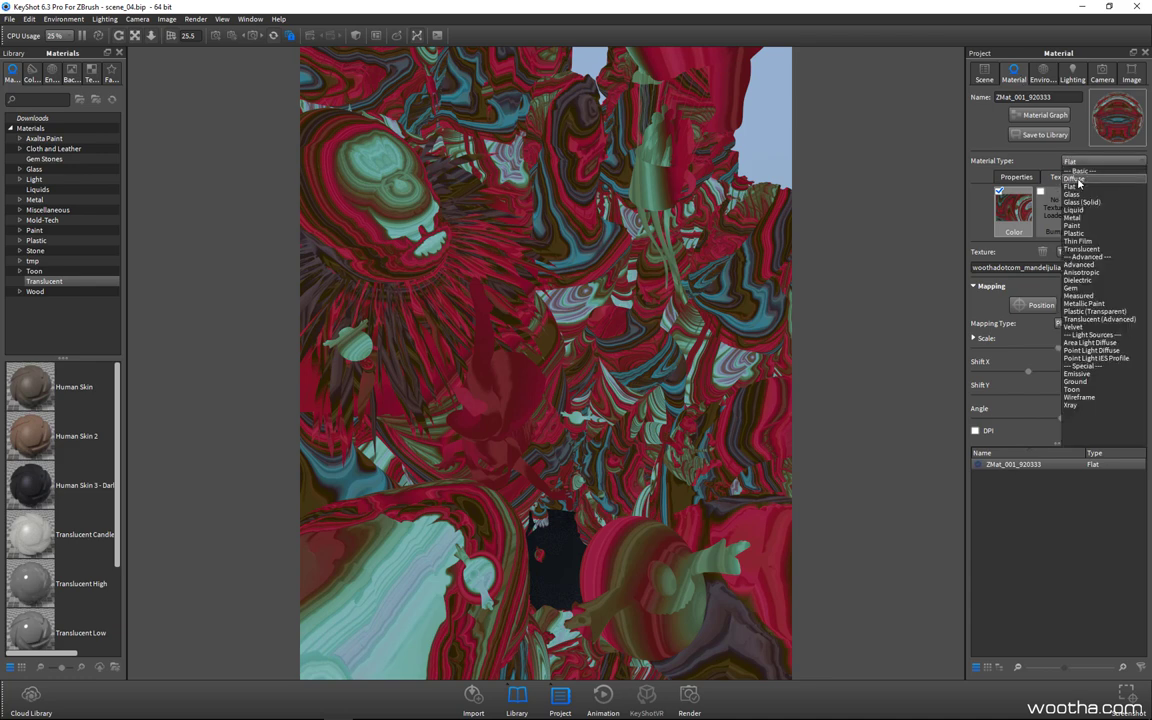
click(1076, 179)
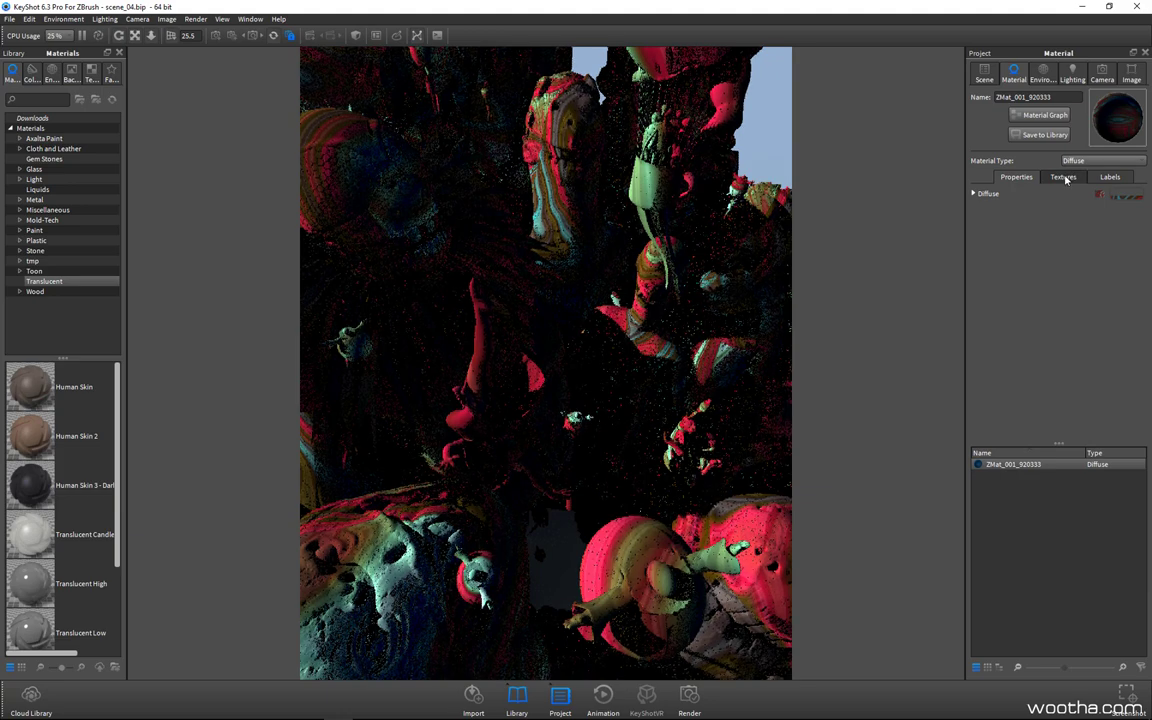
click(1064, 177)
click(998, 193)
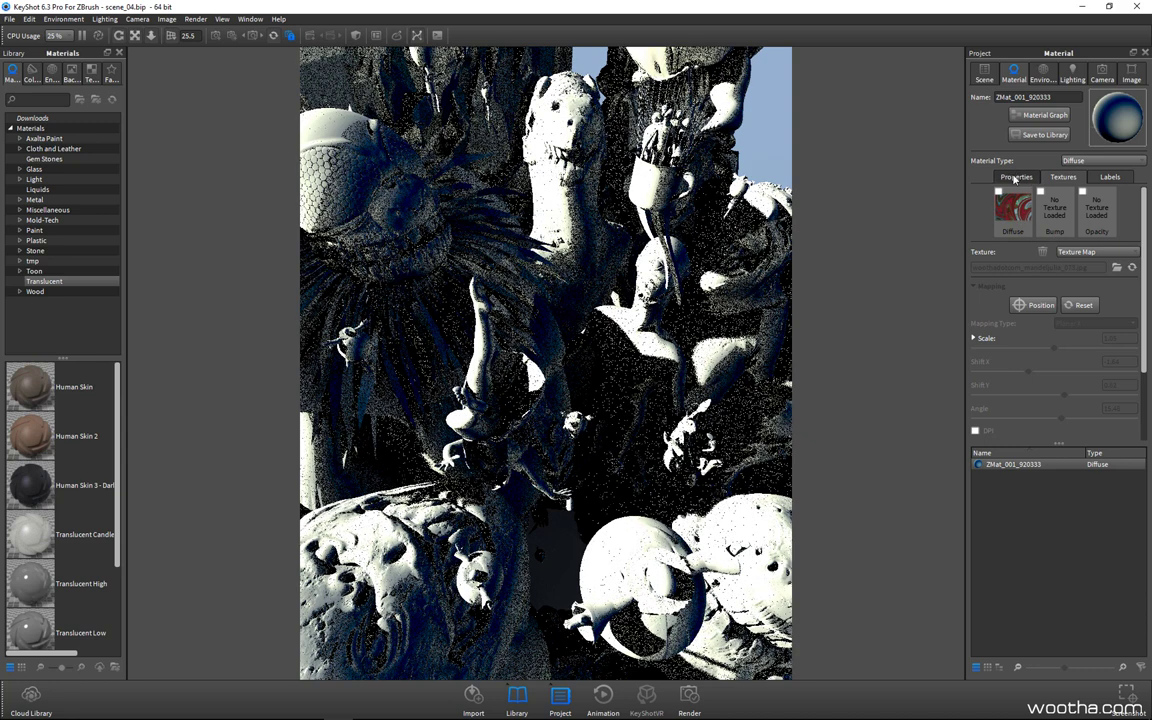
Set the material's diffuse colour to a neutral grey with a value of 50%.
click(1014, 177)
click(1100, 193)
double_click(1119, 230)
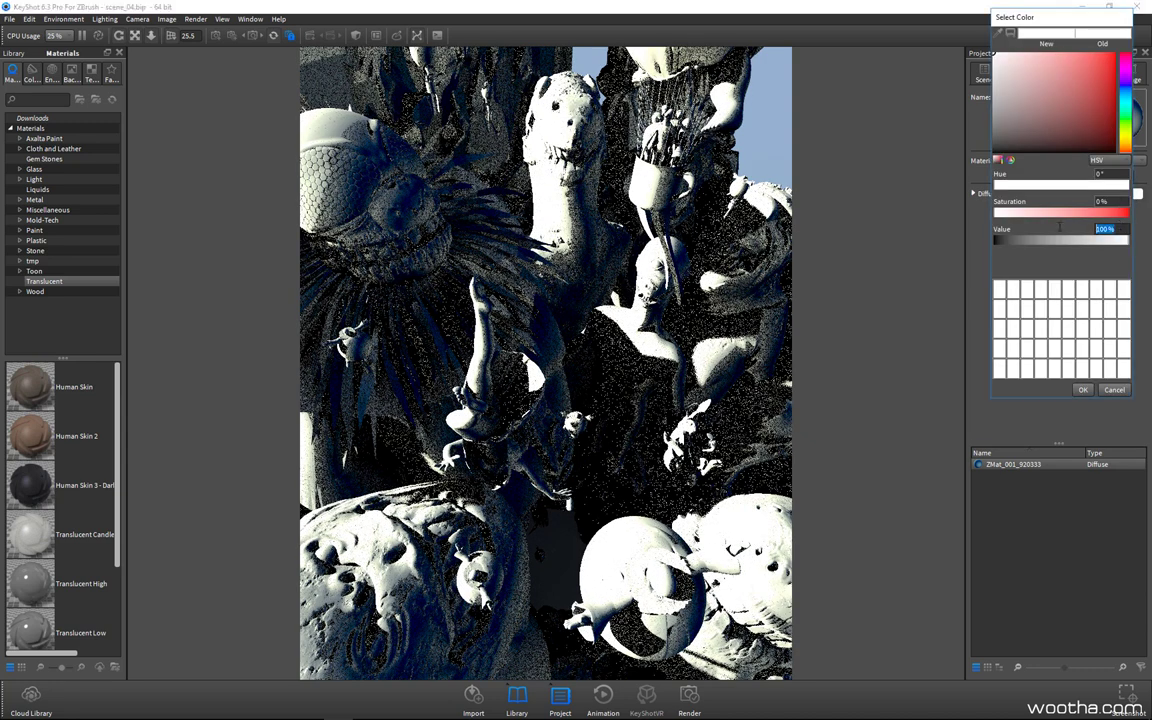
text(50)
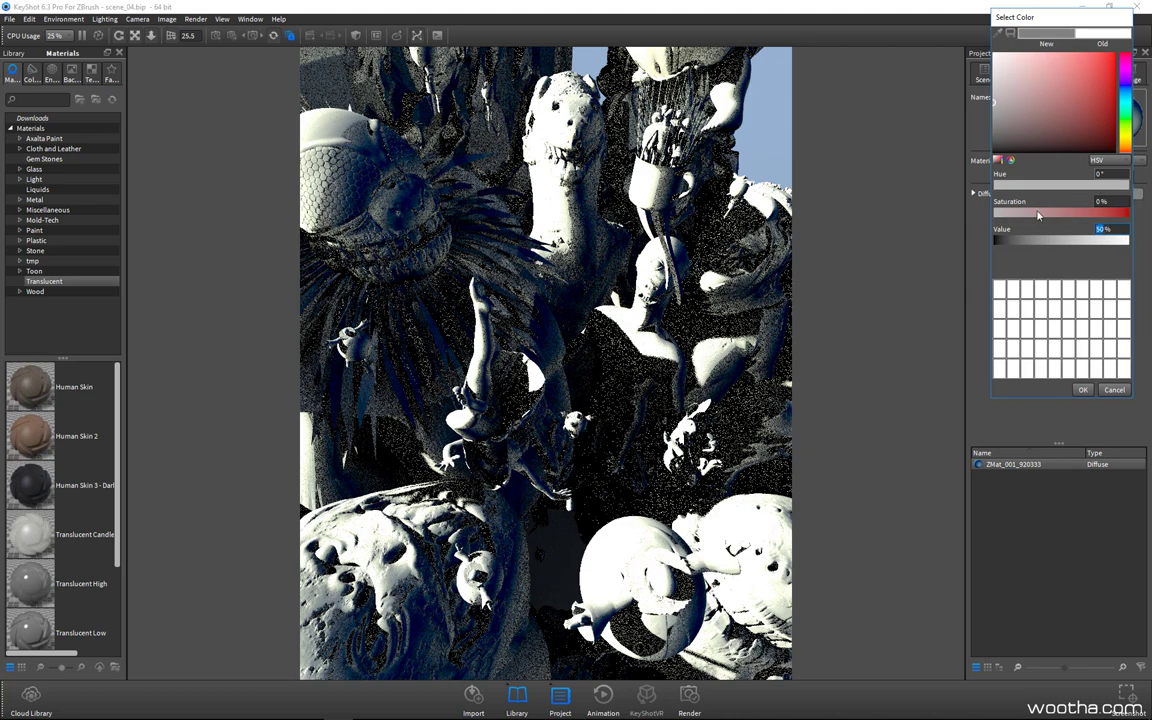
key(Return)
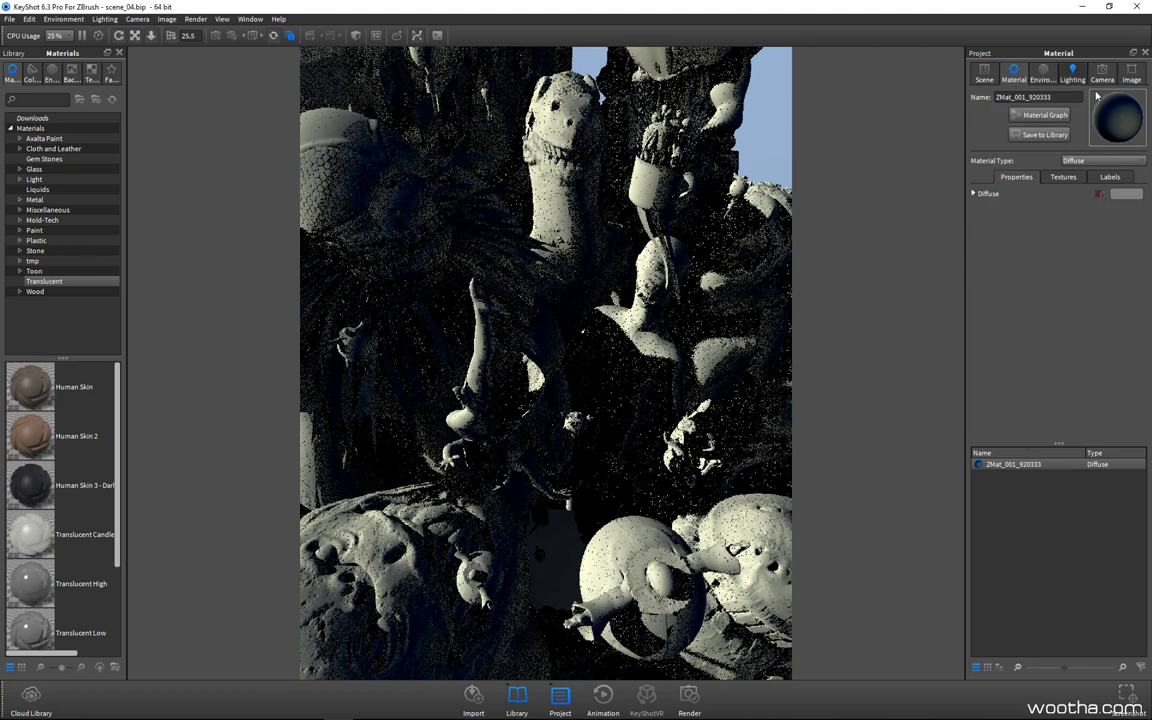
Apply the Full Simulation lighting preset and set the render's maximum samples to 64.
click(1072, 72)
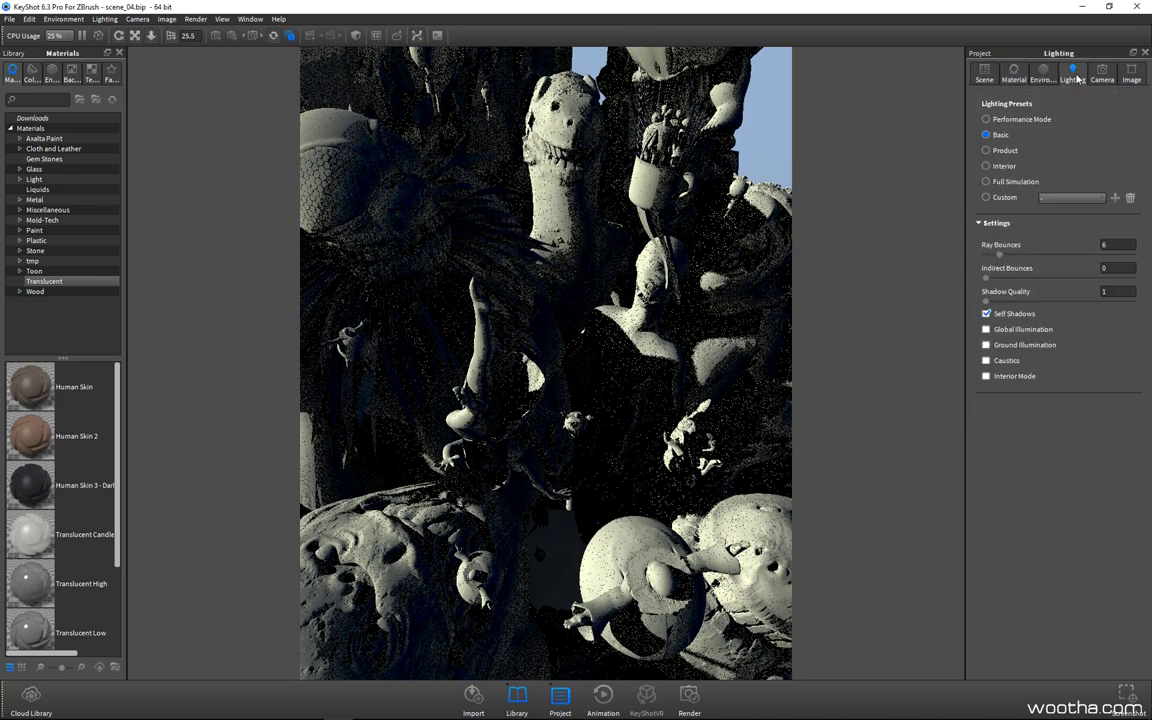
click(987, 183)
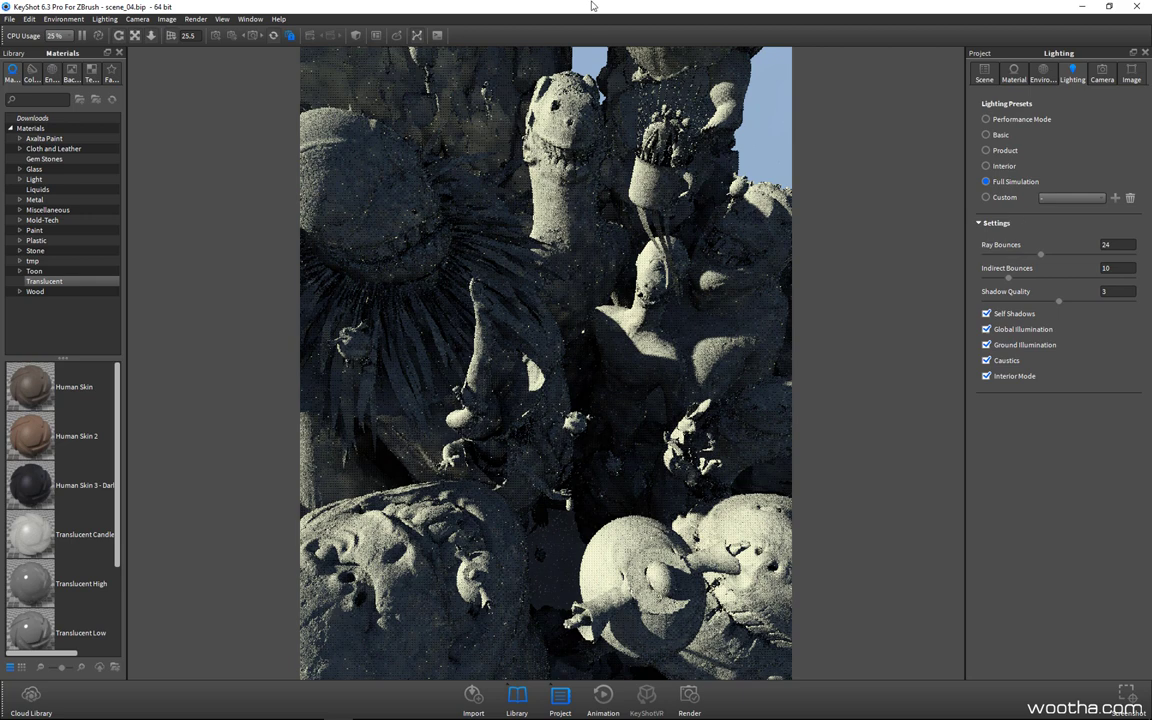
key(ctrl+p)
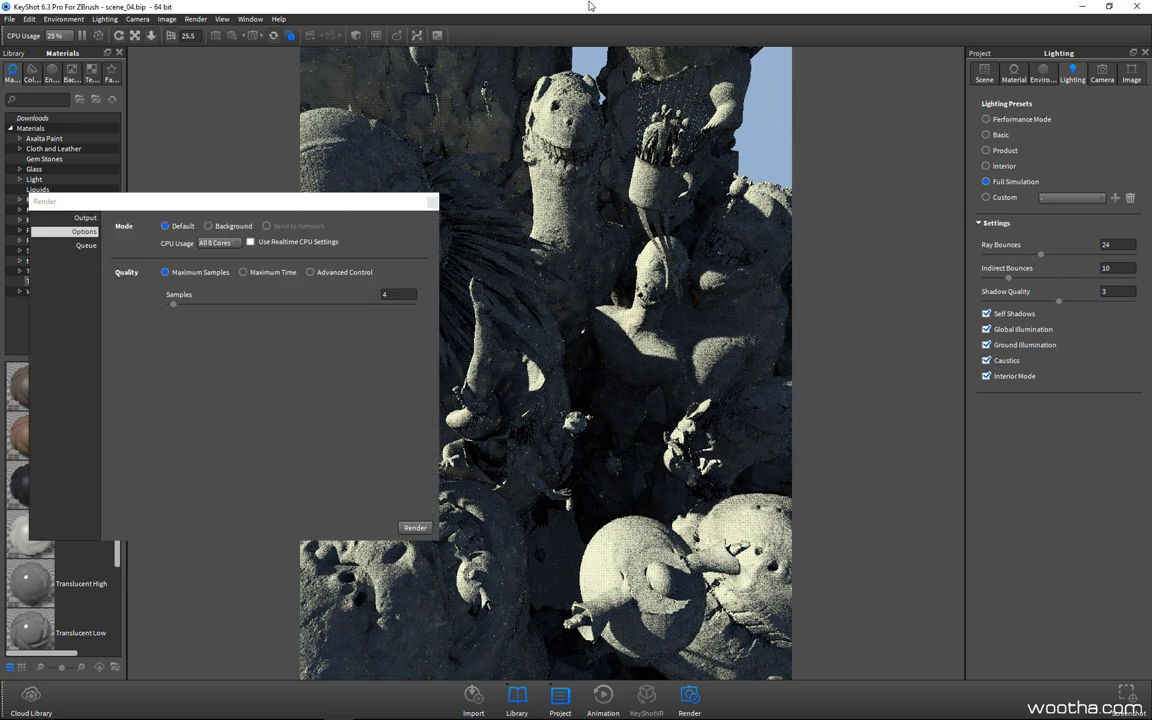
double_click(389, 295)
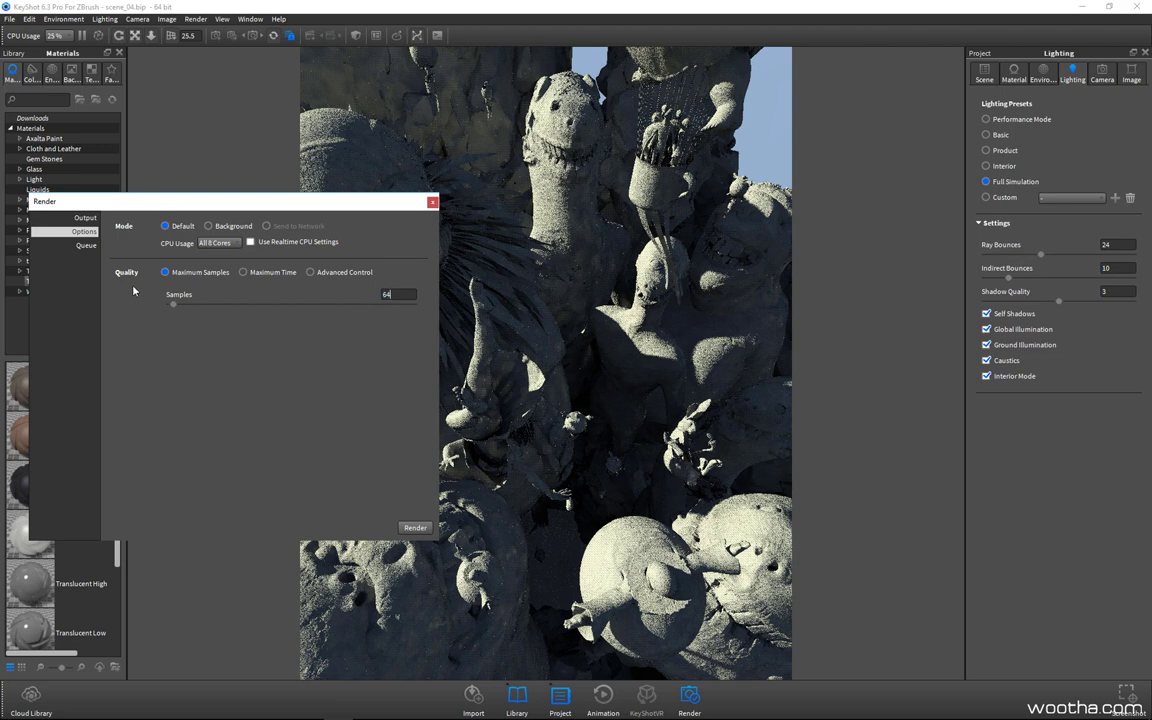
text(64)
click(82, 217)
click(82, 231)
click(415, 295)
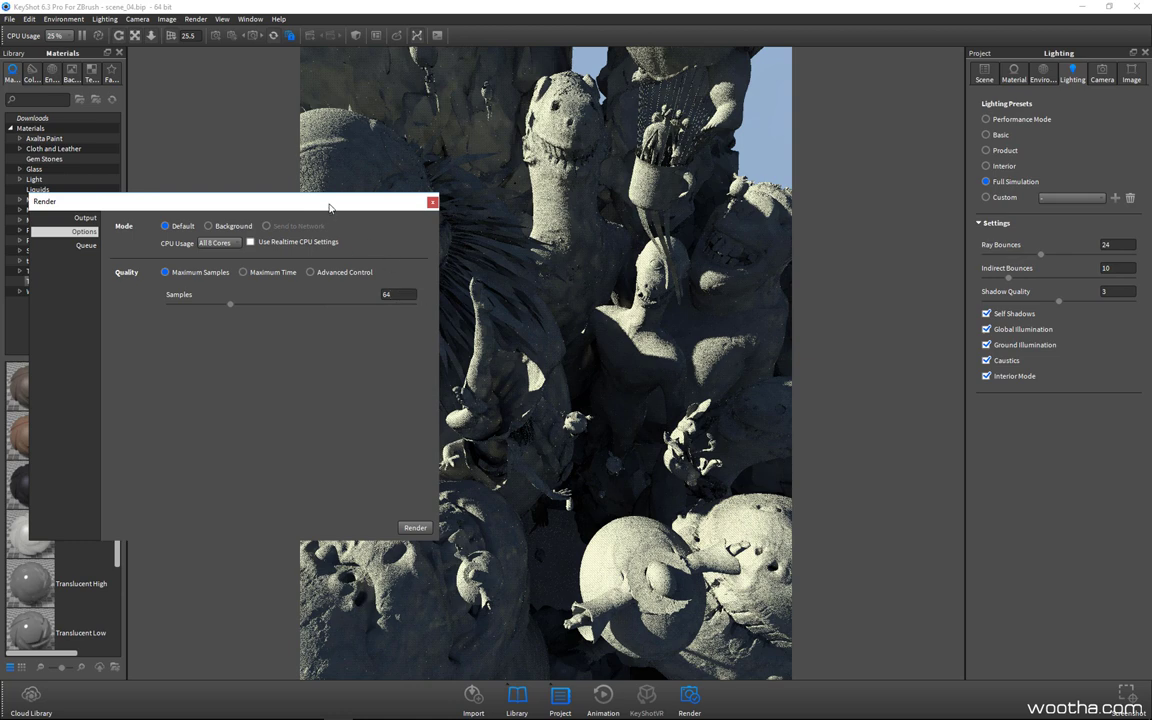
Set the render's maximum samples to 32 and close the render settings.
mouse_move(329, 201)
mouse_down()
mouse_move(404, 183)
mouse_move(327, 213)
mouse_up()
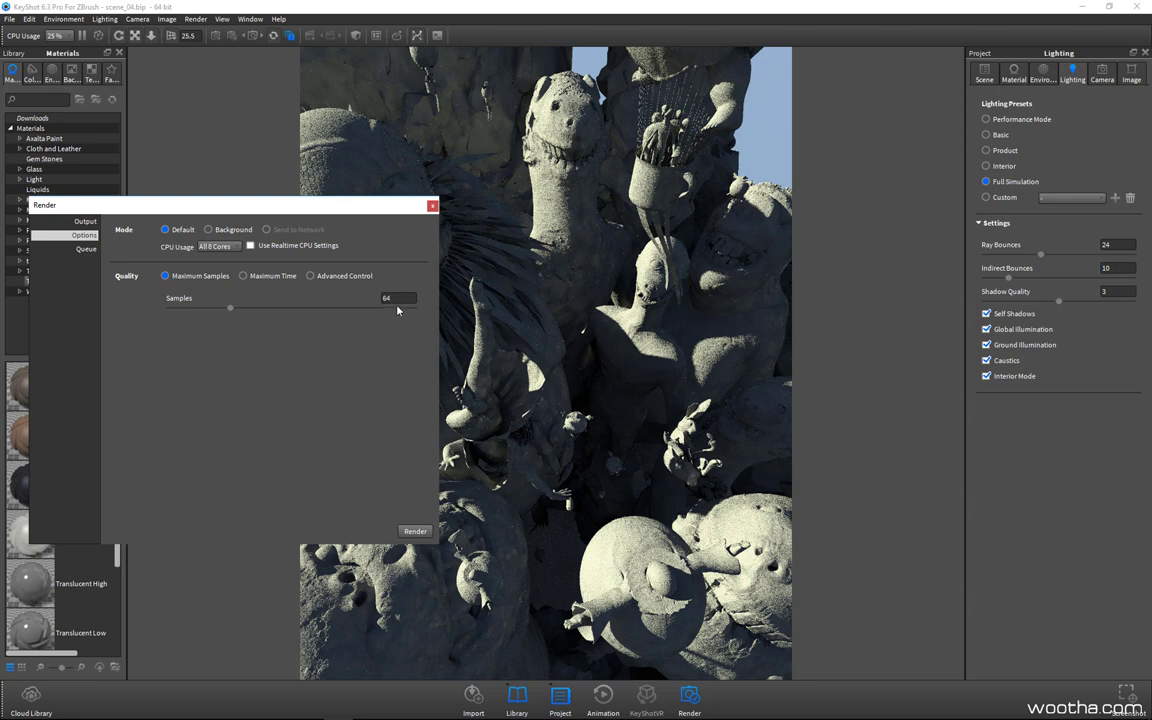
click(410, 297)
drag(339, 216, 328, 318)
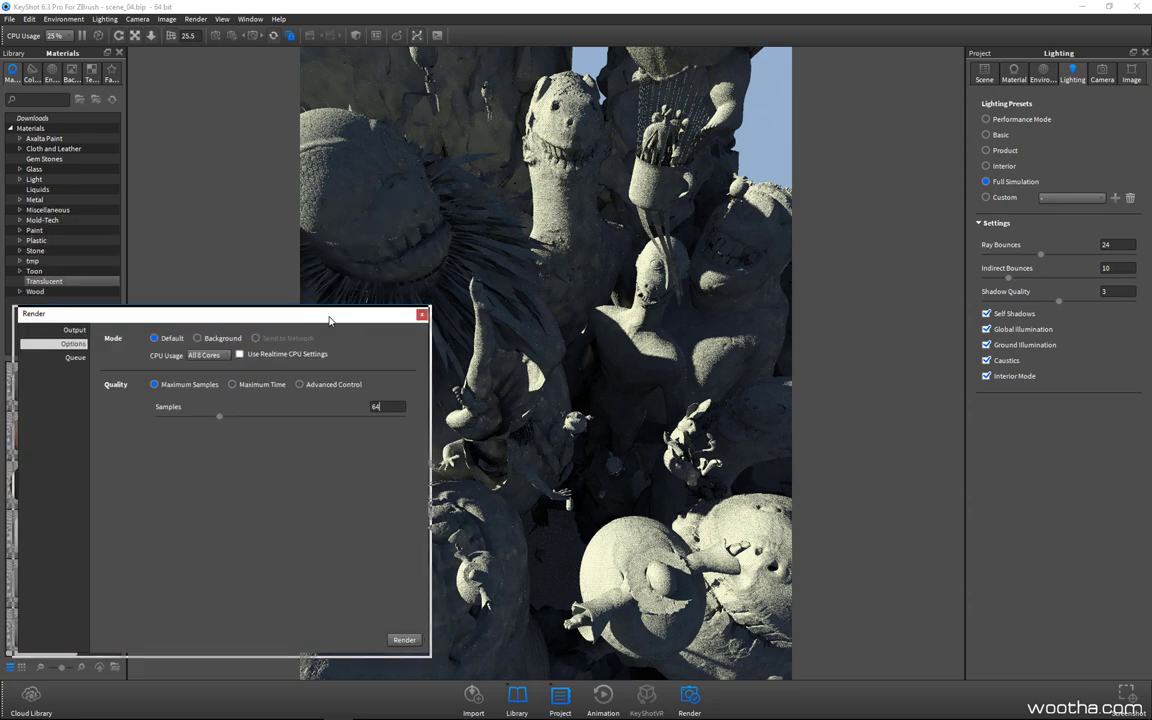
key(ctrl+a)
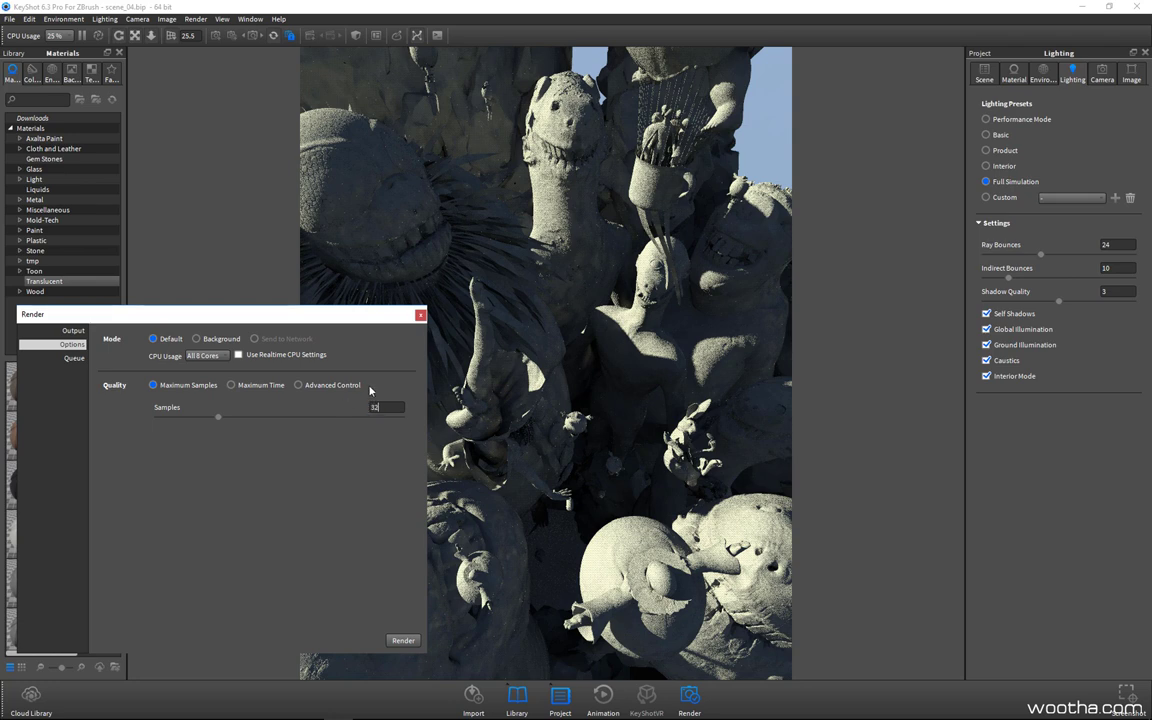
text(32)
click(420, 315)
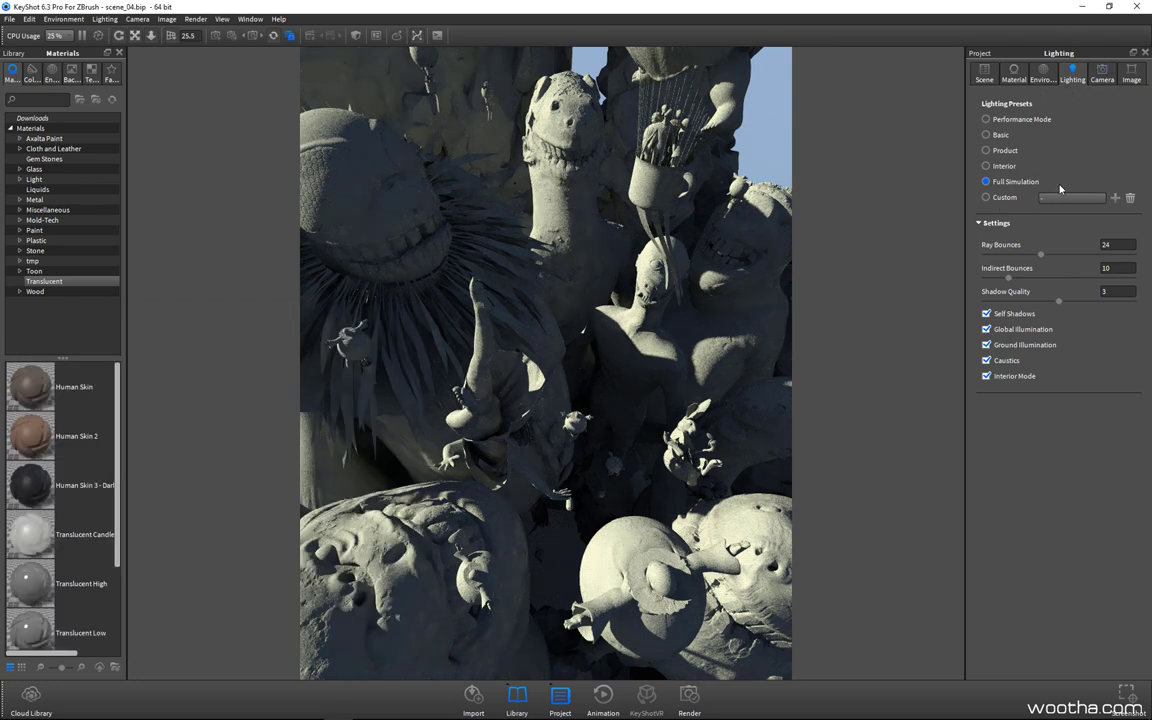
Apply the Basic lighting preset to the scene.
click(1016, 78)
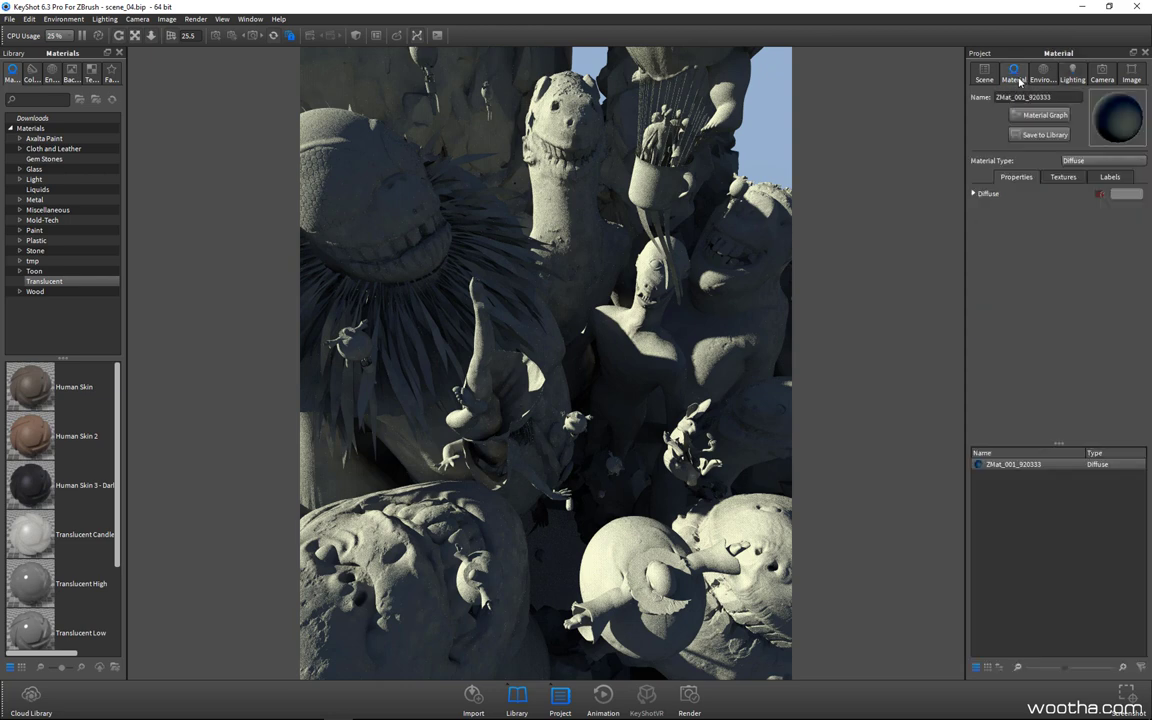
click(1074, 74)
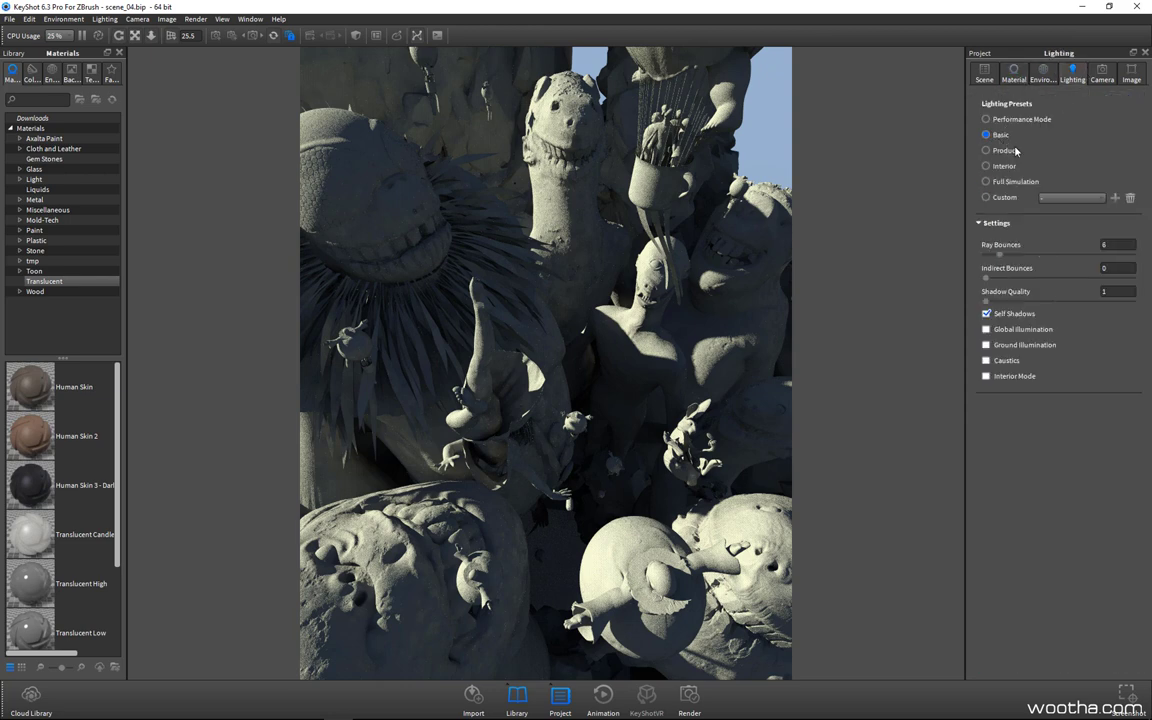
click(988, 135)
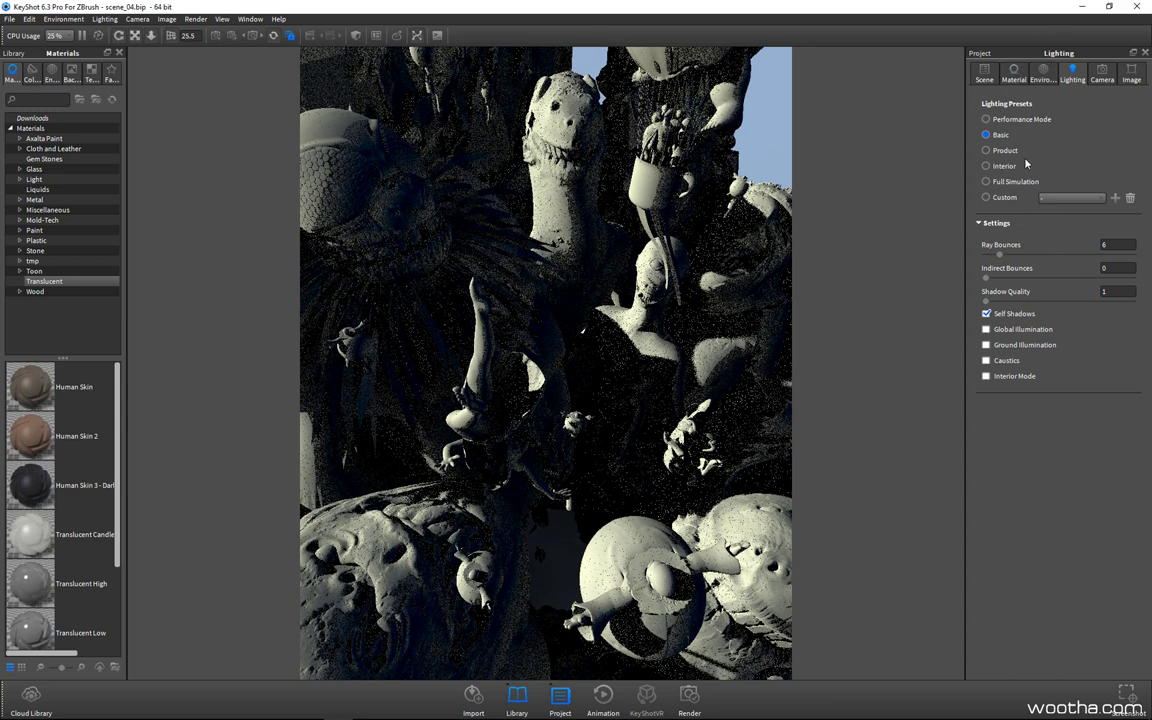
Change the ZMat_001_920333 material type to Metal and set its colour to black.
click(1013, 74)
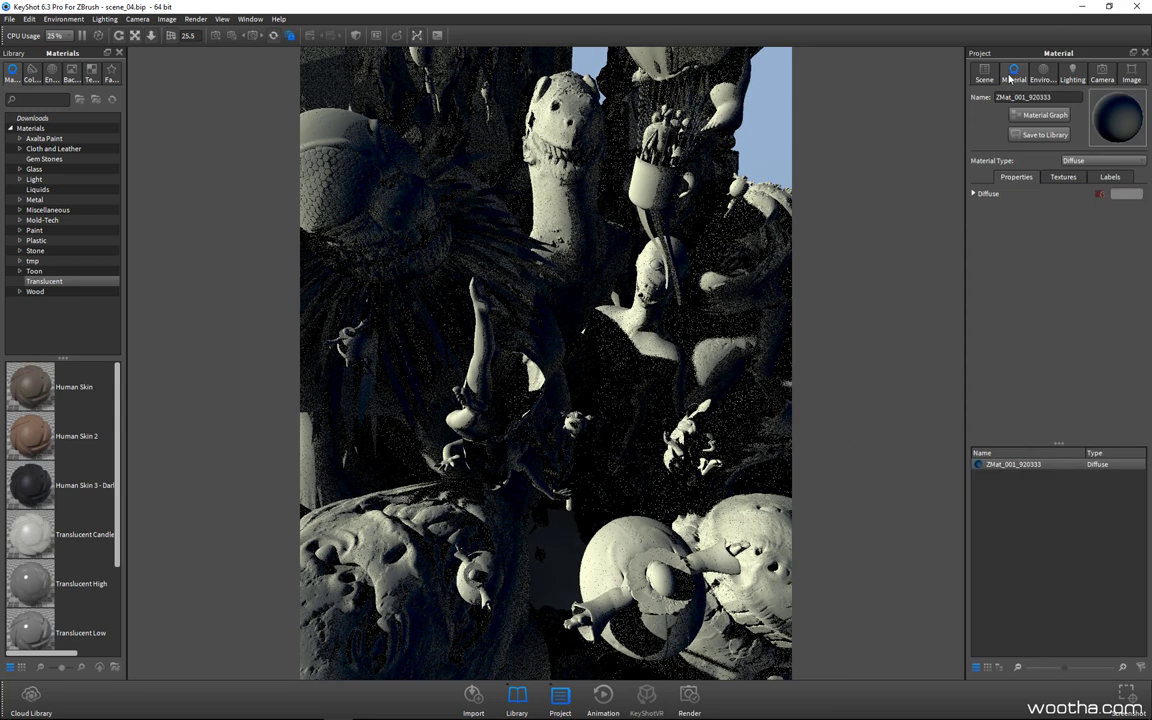
click(1100, 161)
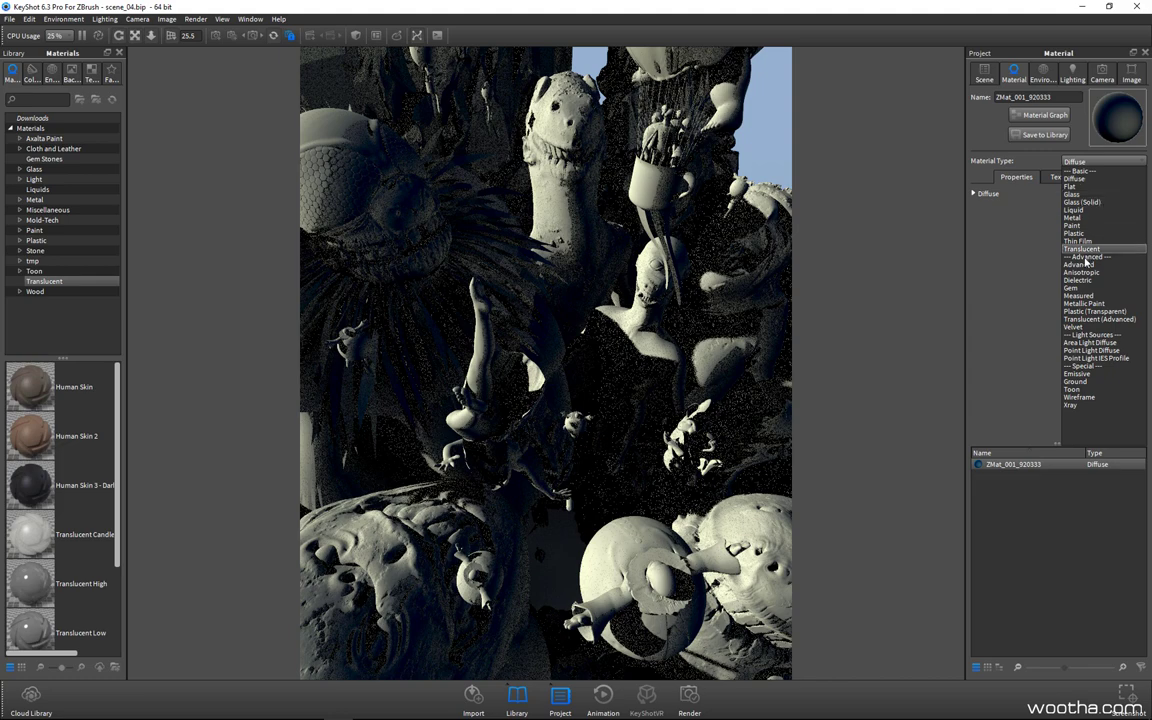
click(1073, 217)
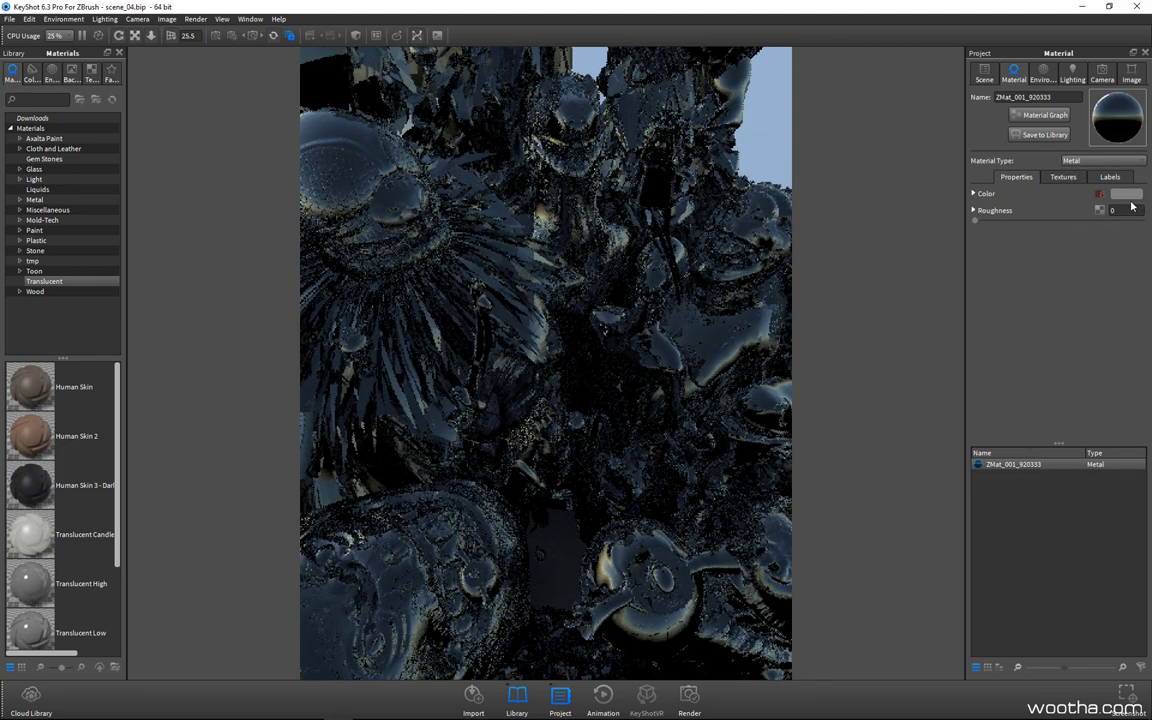
click(1062, 177)
click(1016, 177)
click(1125, 193)
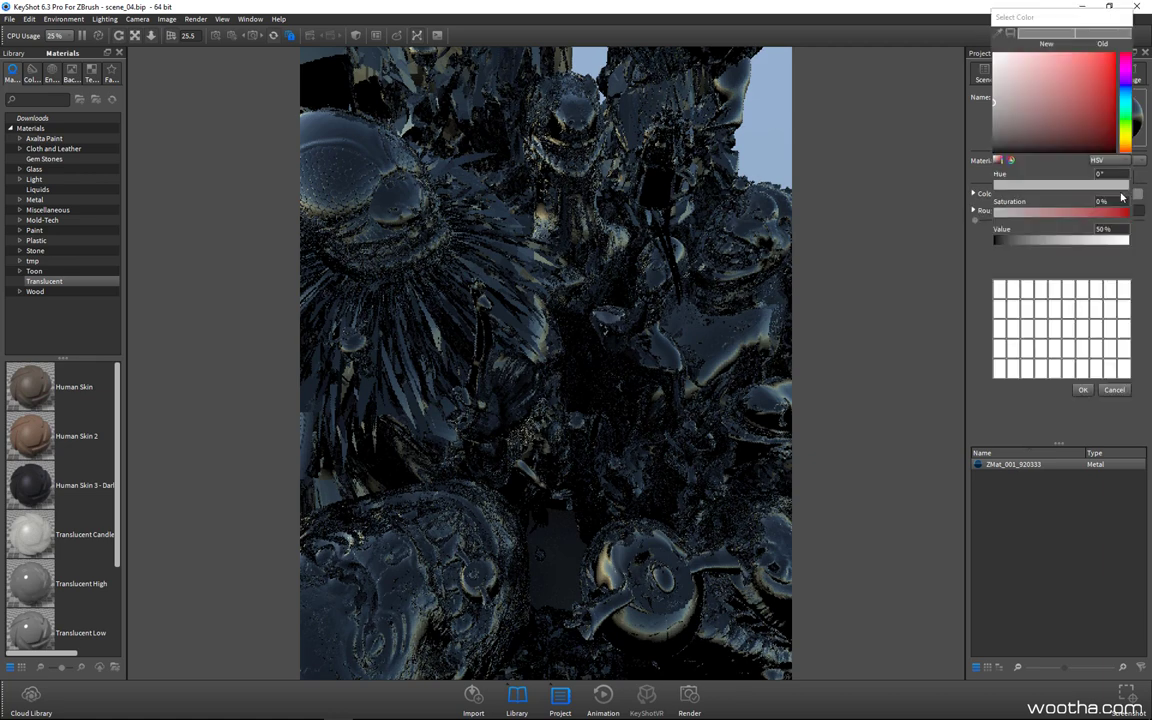
click(1083, 389)
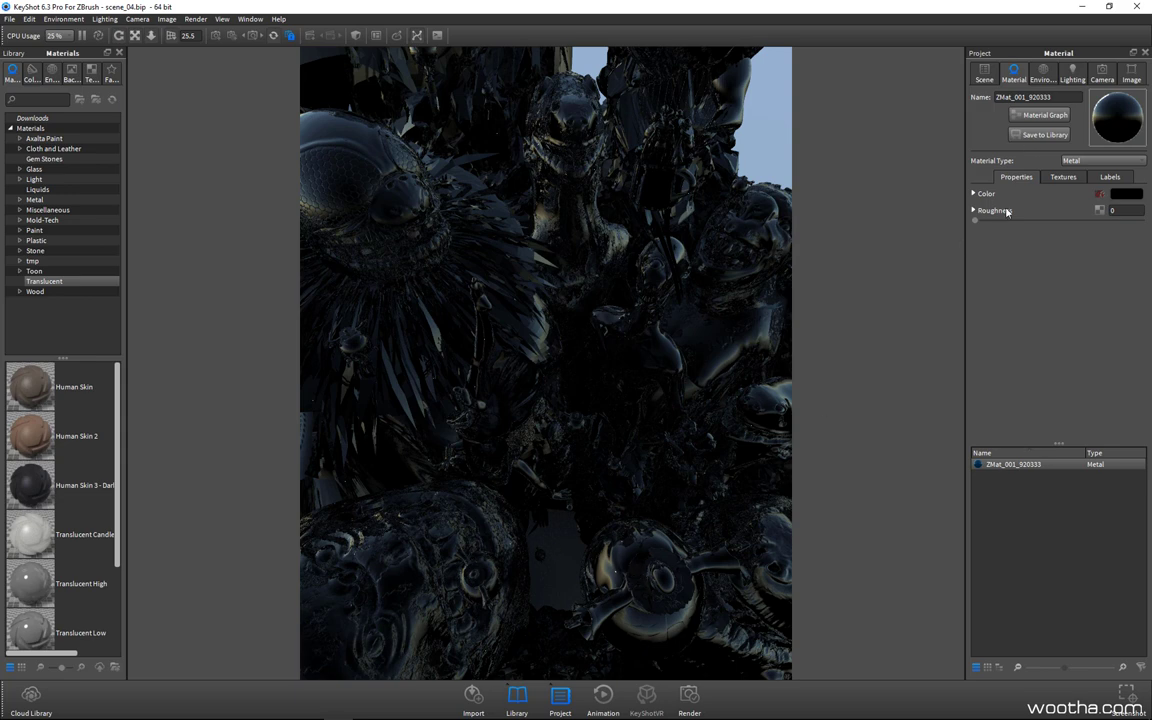
Set the metal material's roughness to 0.1.
drag(975, 225, 991, 223)
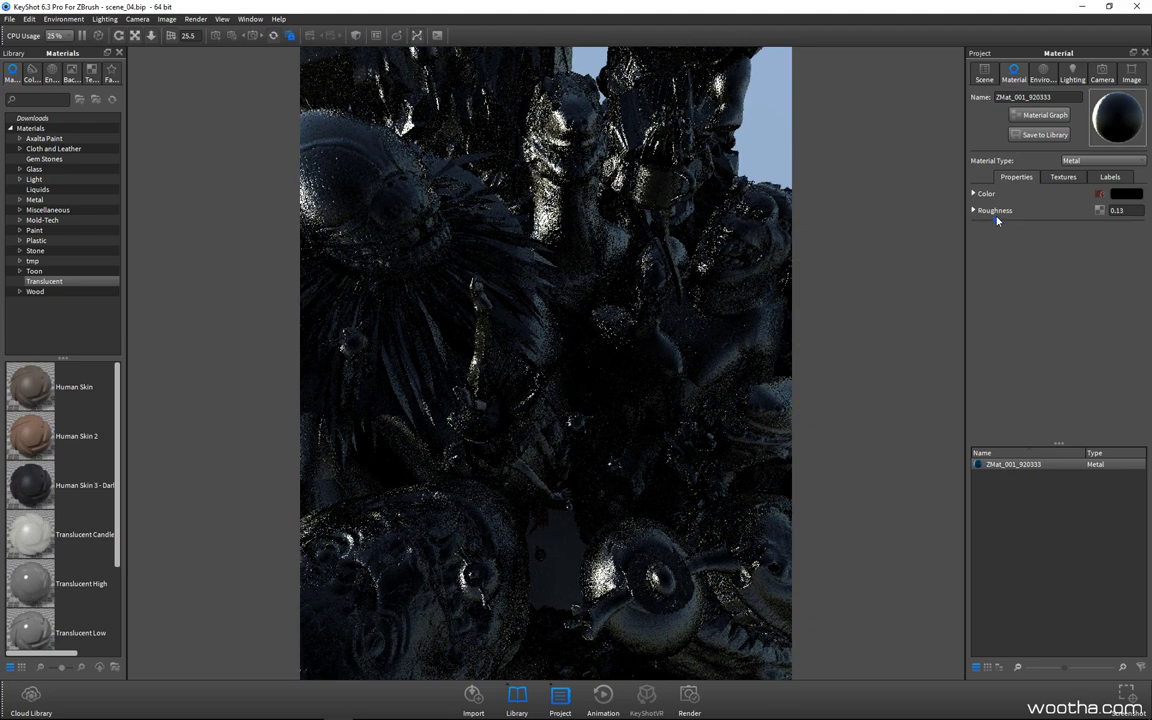
drag(994, 221, 997, 221)
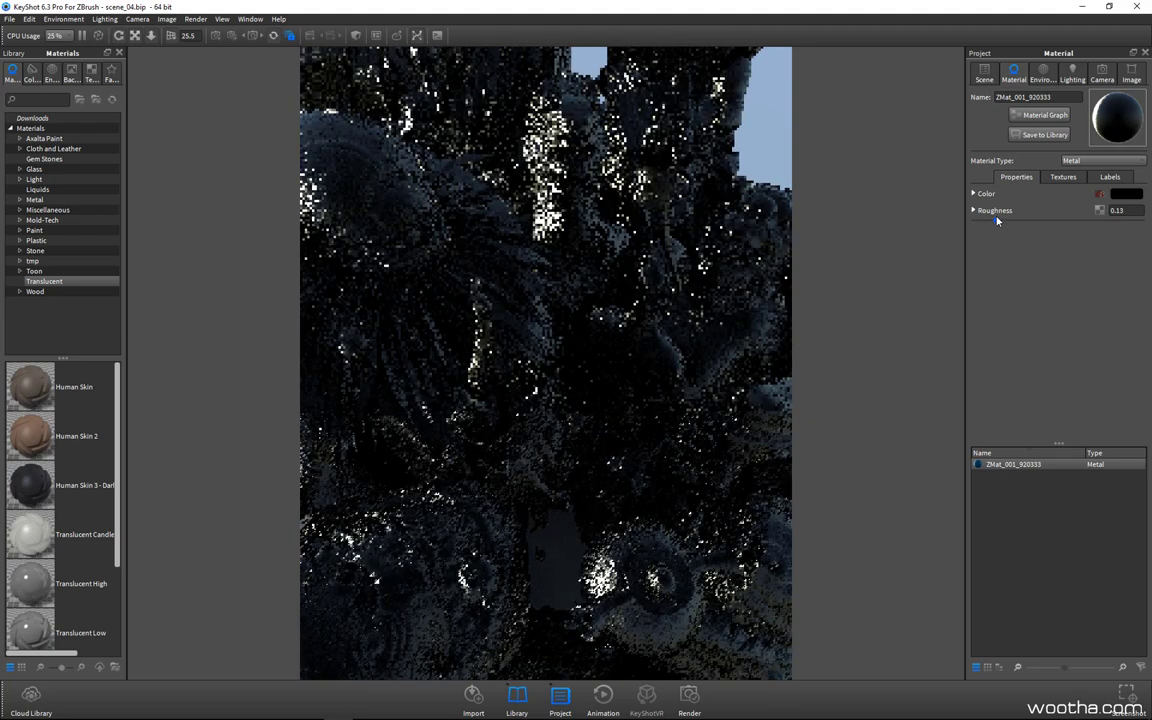
click(1117, 210)
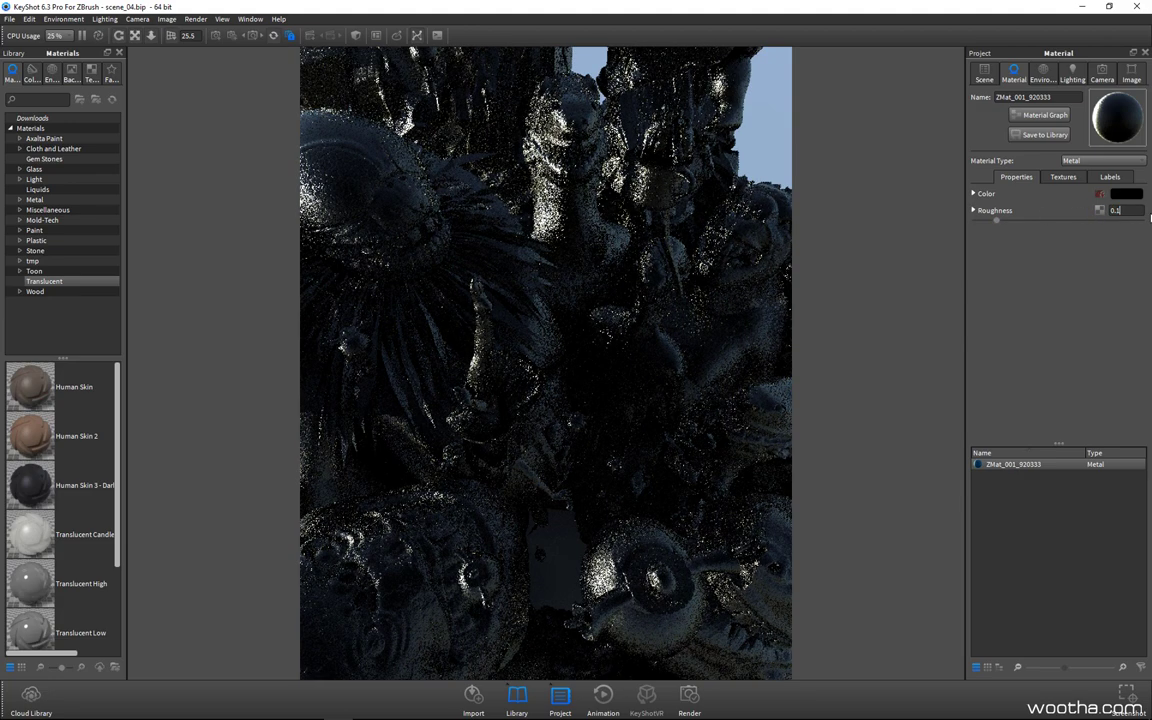
text(0.1)
key(Return)
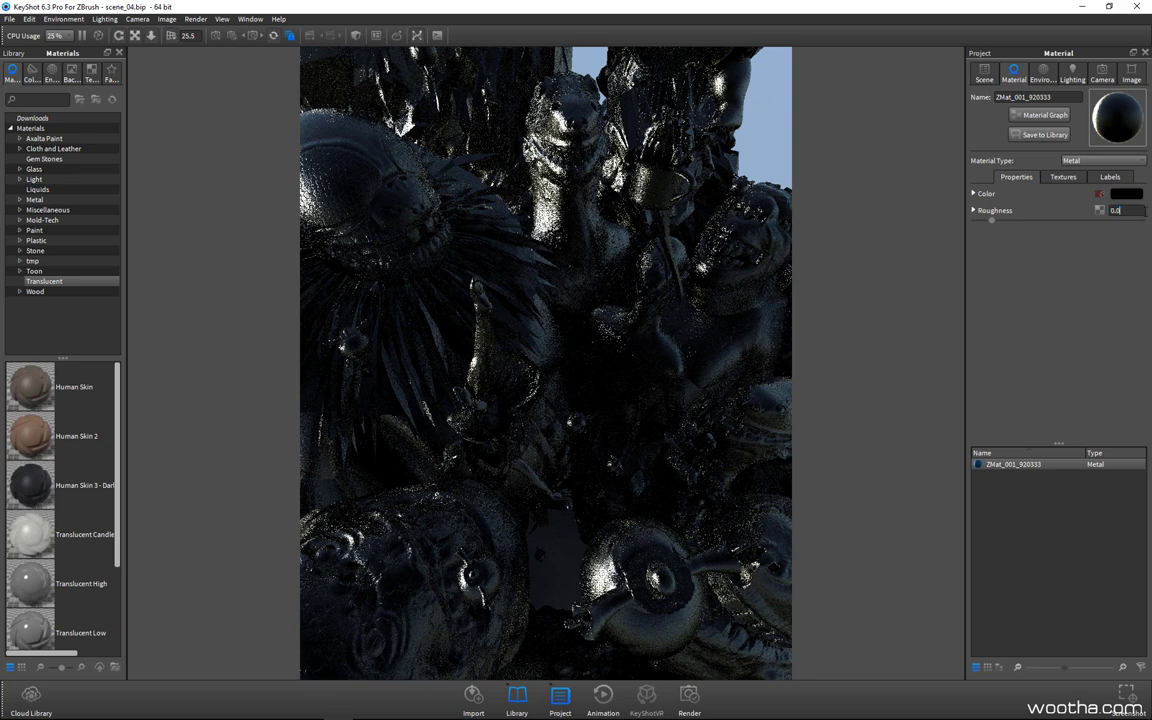
Try a roughness of 0.05 on the black metal material, and set it to 0.25.
text(05)
key(Return)
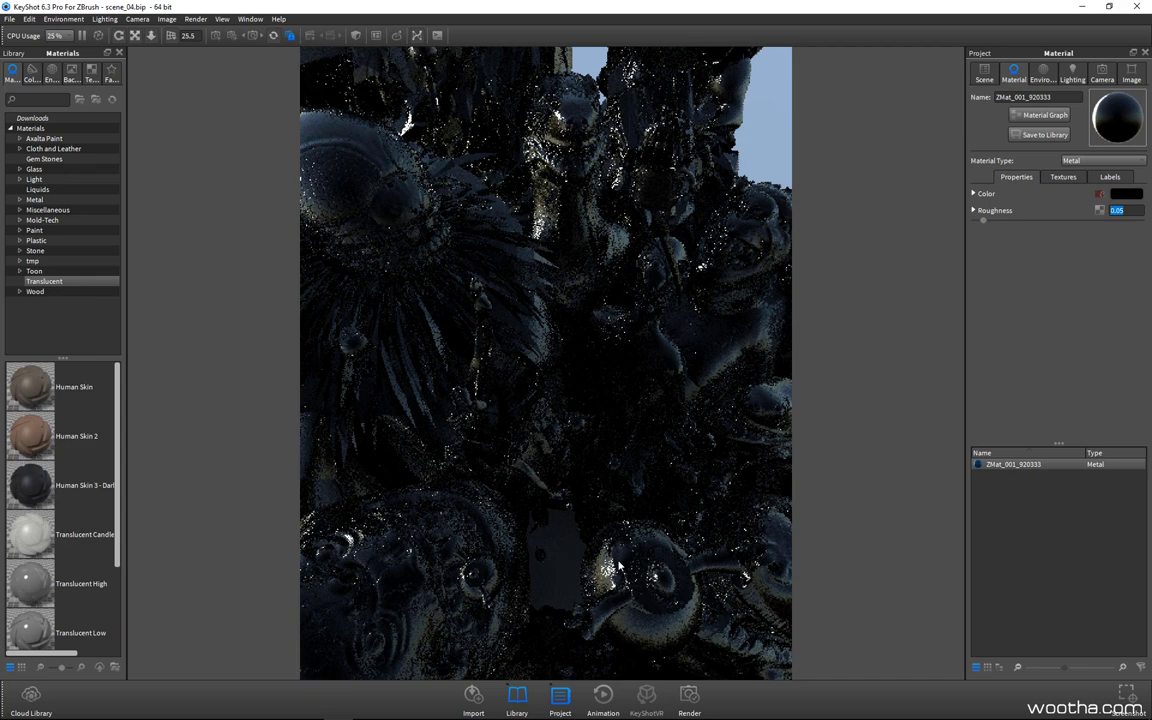
text(0.01)
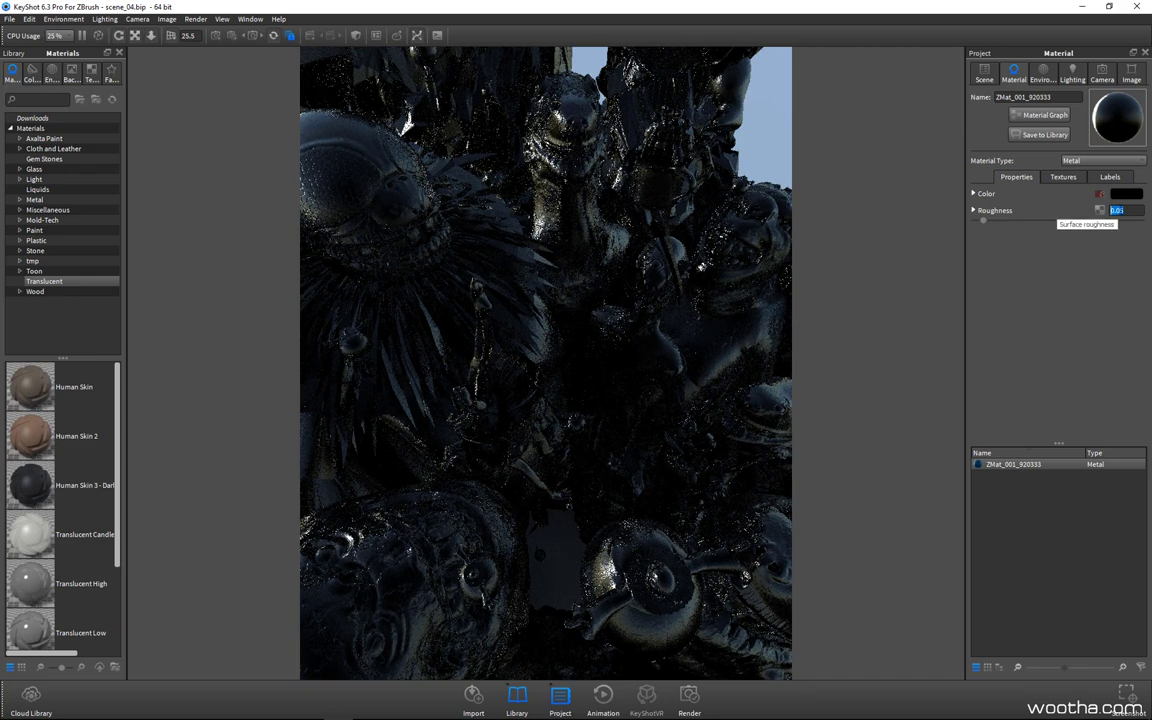
click(1117, 211)
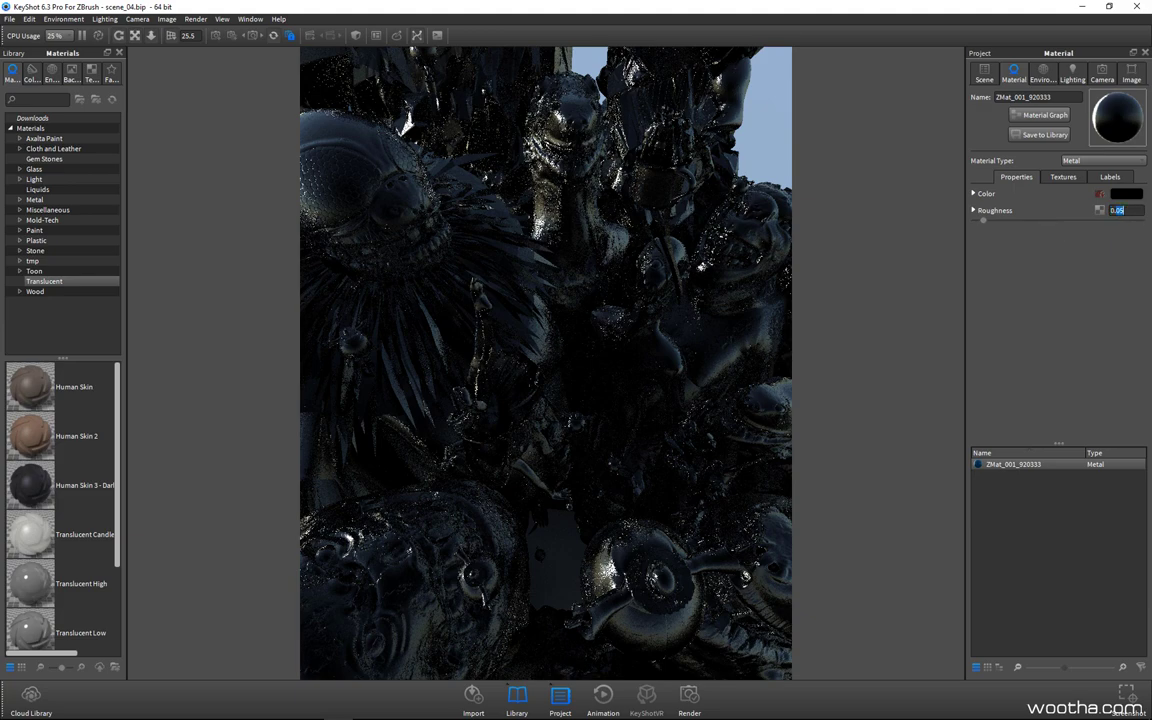
text(0.25)
key(Return)
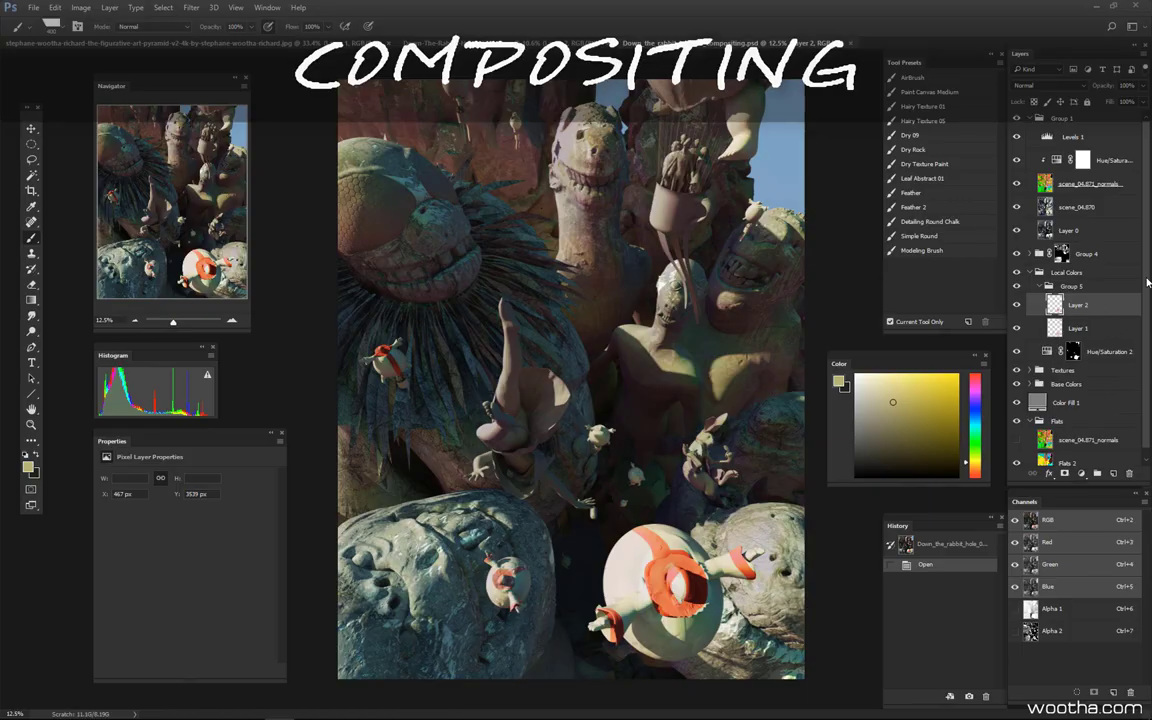
In Photoshop's compositing file, collapse Group 1 and Local Colors, and toggle the layer groups' visibility to examine what each one contributes.
click(1037, 118)
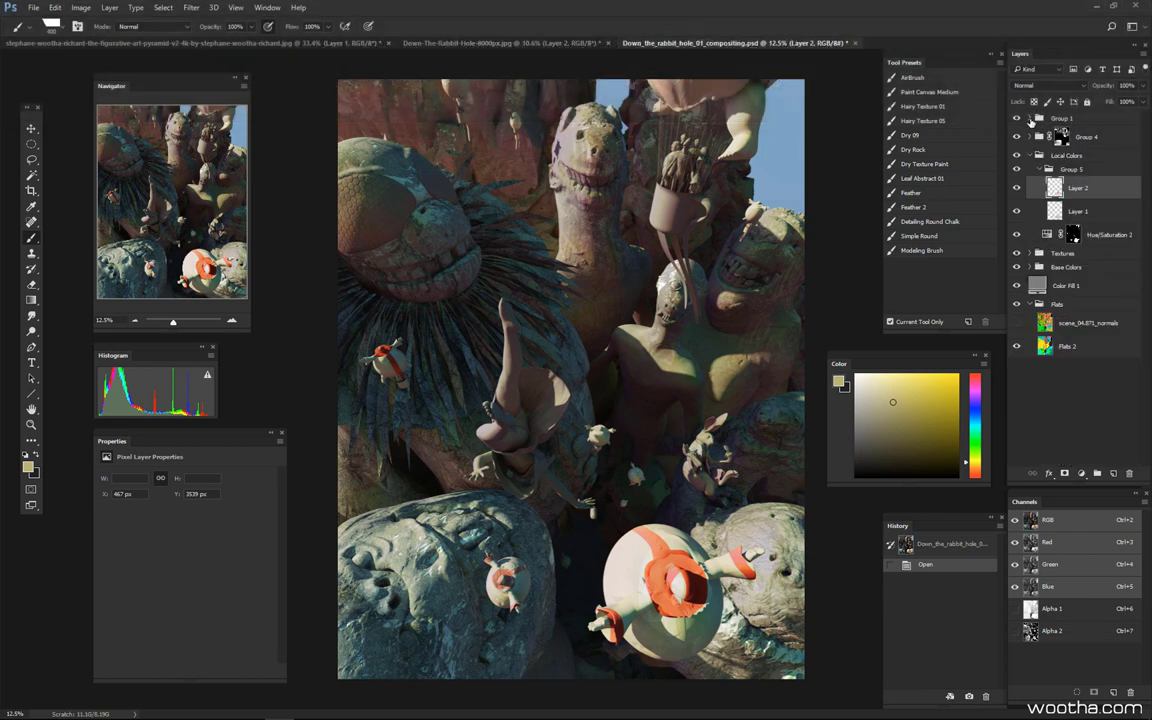
click(1031, 156)
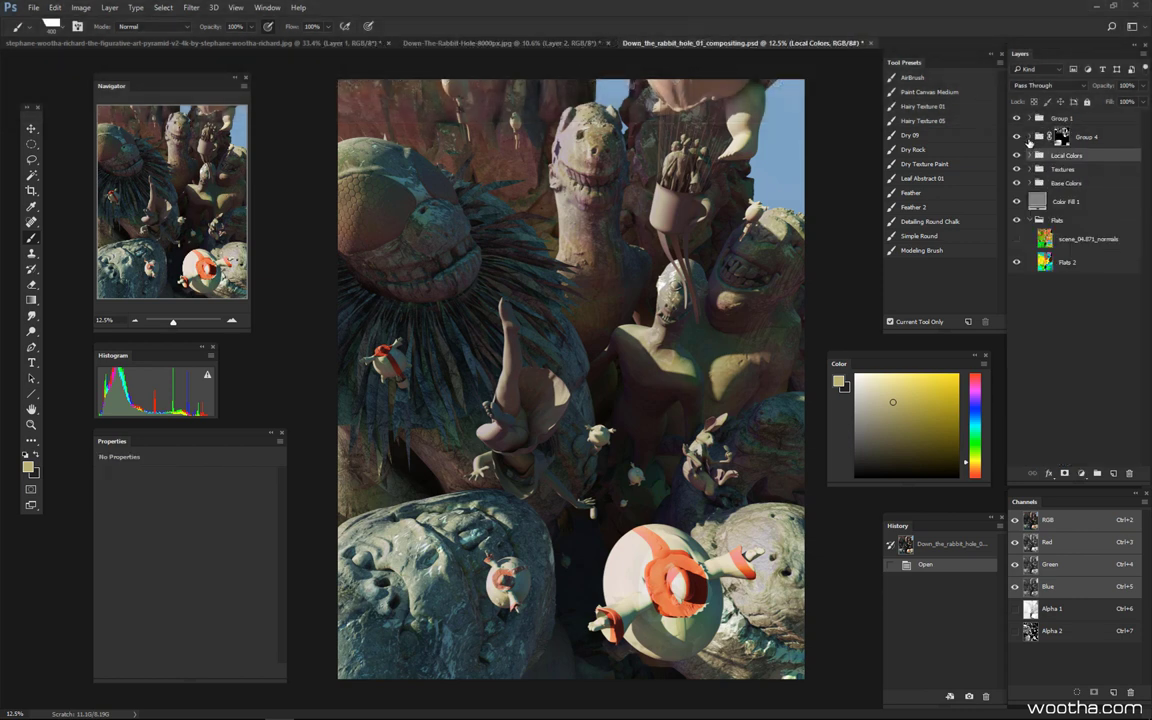
mouse_move(1017, 118)
mouse_down()
mouse_move(1021, 180)
mouse_move(1017, 118)
mouse_up()
click(1017, 137)
click(1018, 138)
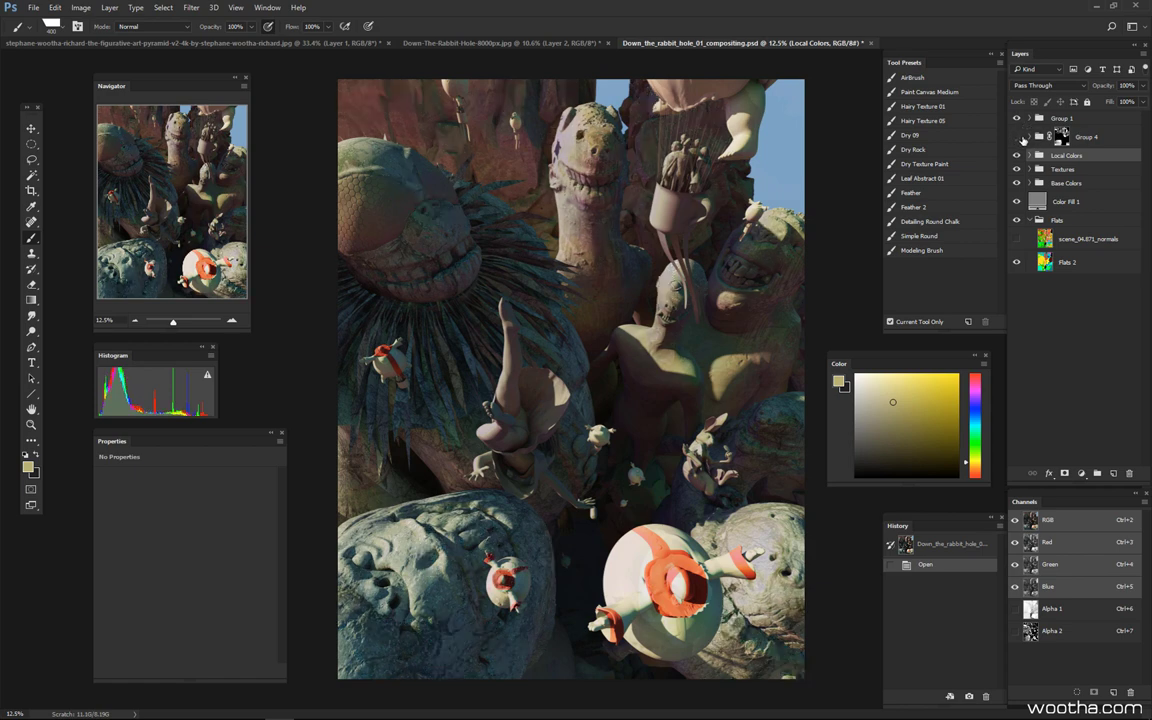
click(1018, 138)
click(1017, 156)
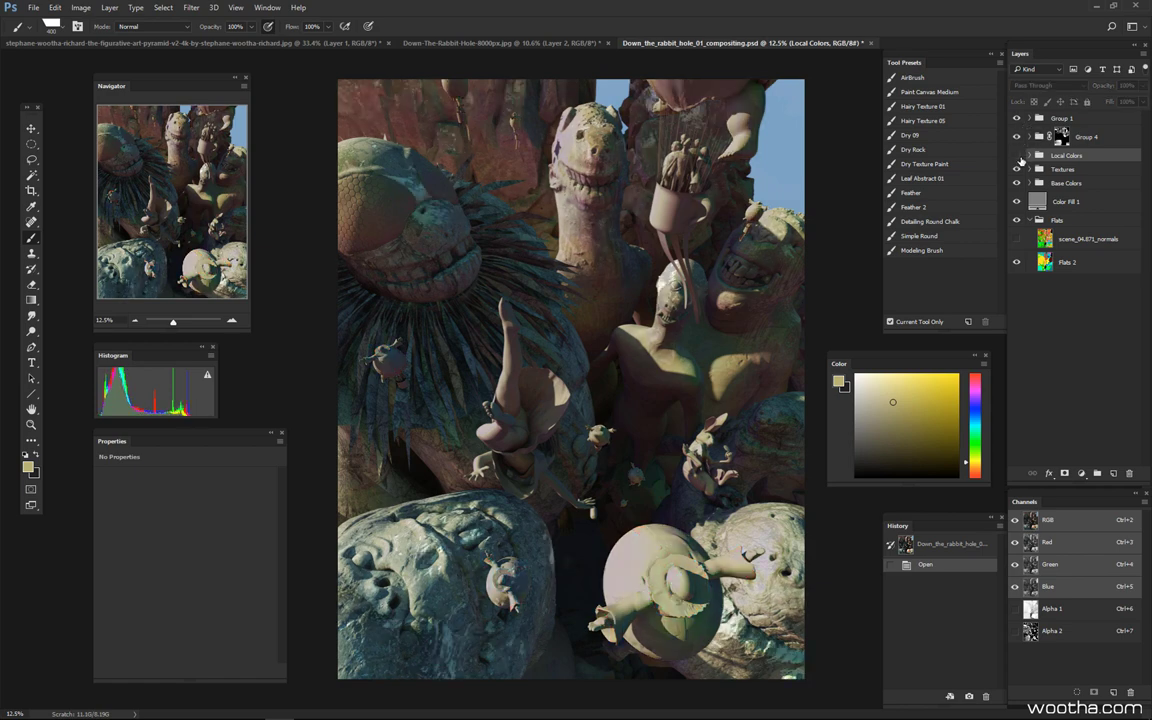
click(1017, 156)
click(1017, 170)
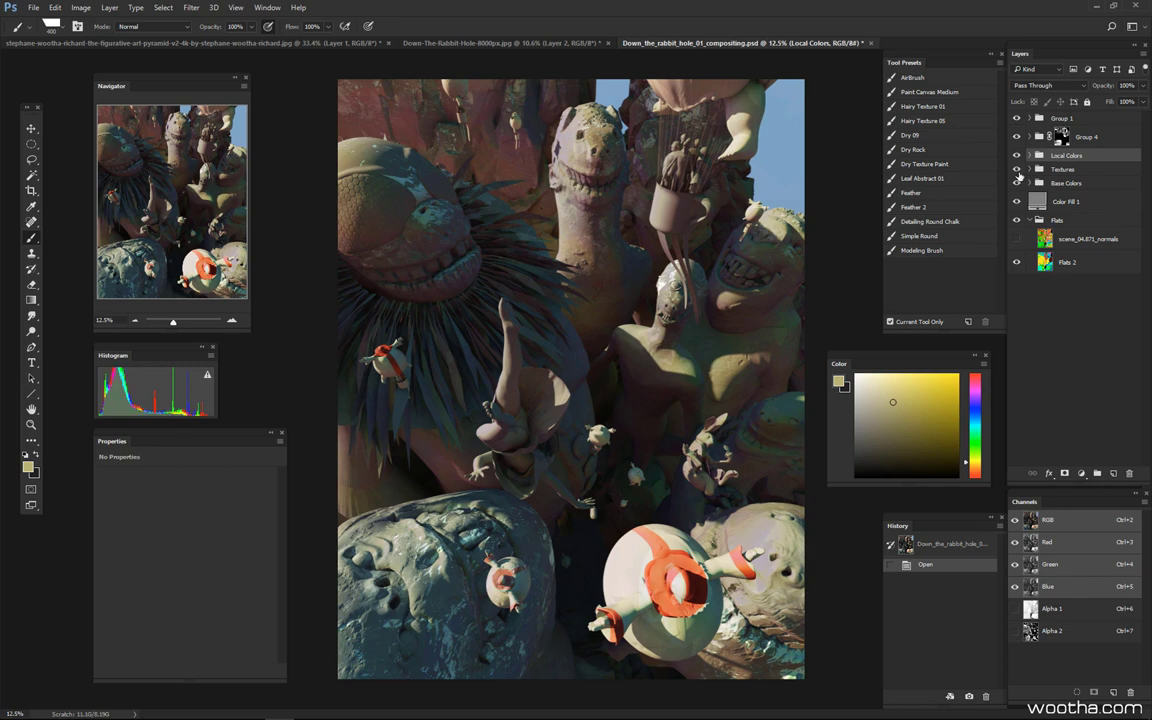
click(1017, 170)
click(1017, 184)
click(1017, 184)
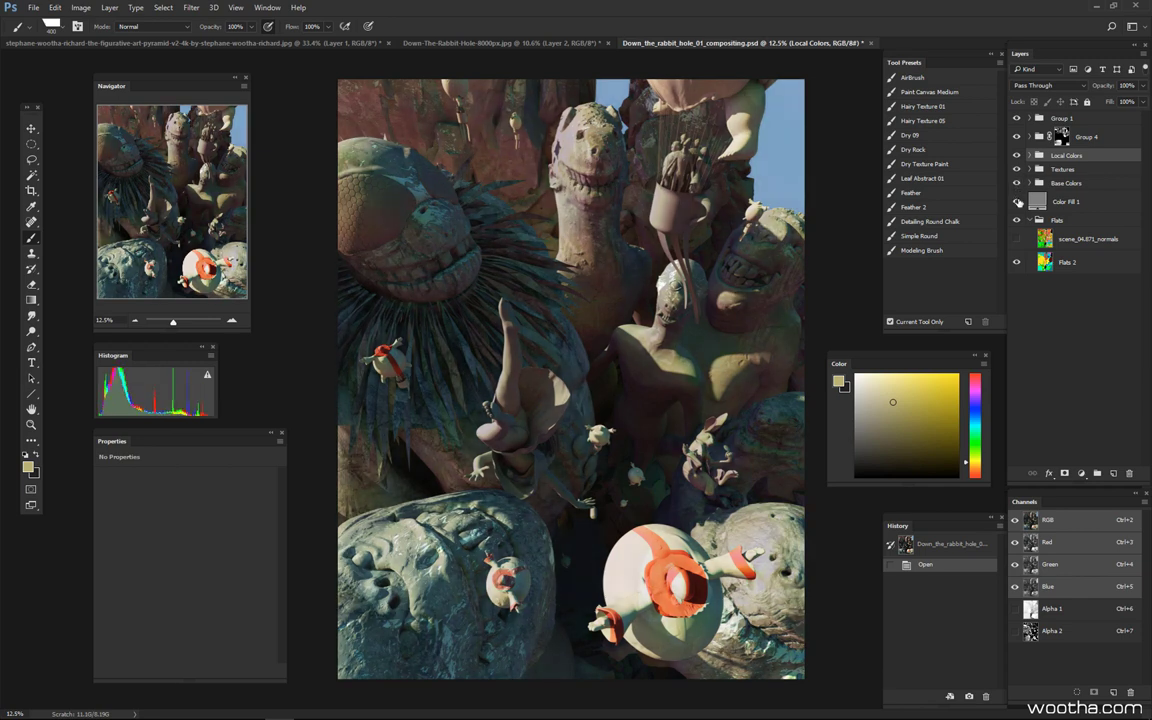
Compare the image with and without Group 1, and check the blend modes of Group 1 and Group 4.
click(1018, 119)
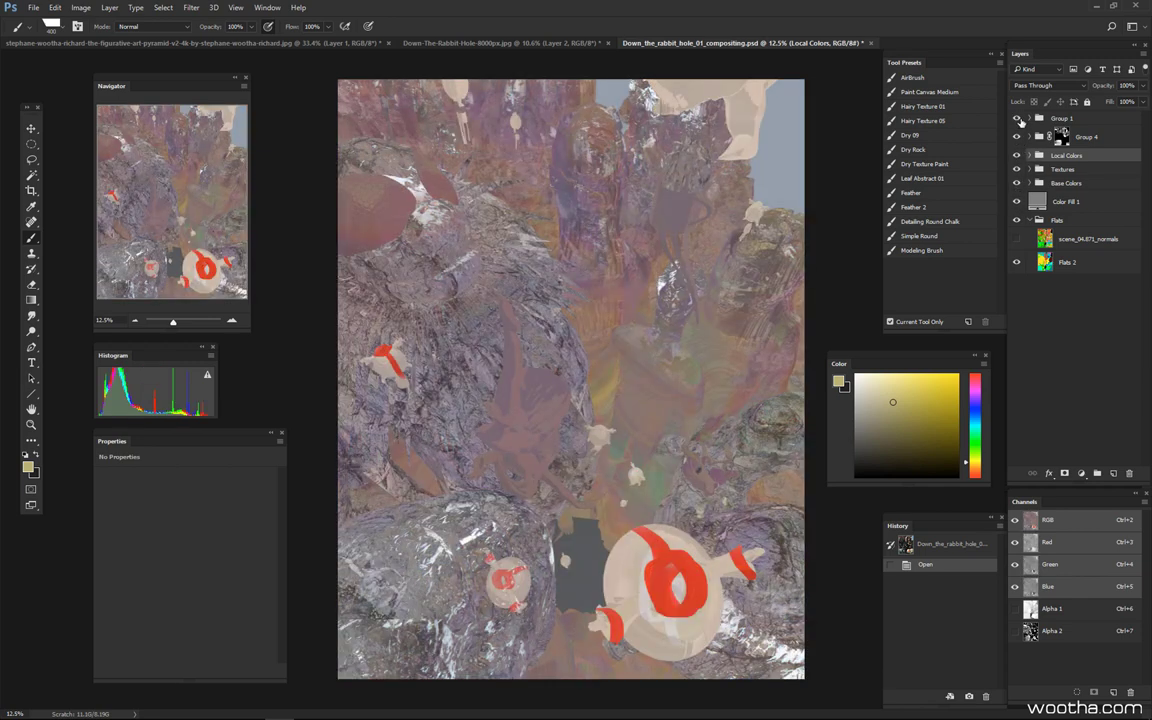
click(1018, 119)
click(1050, 119)
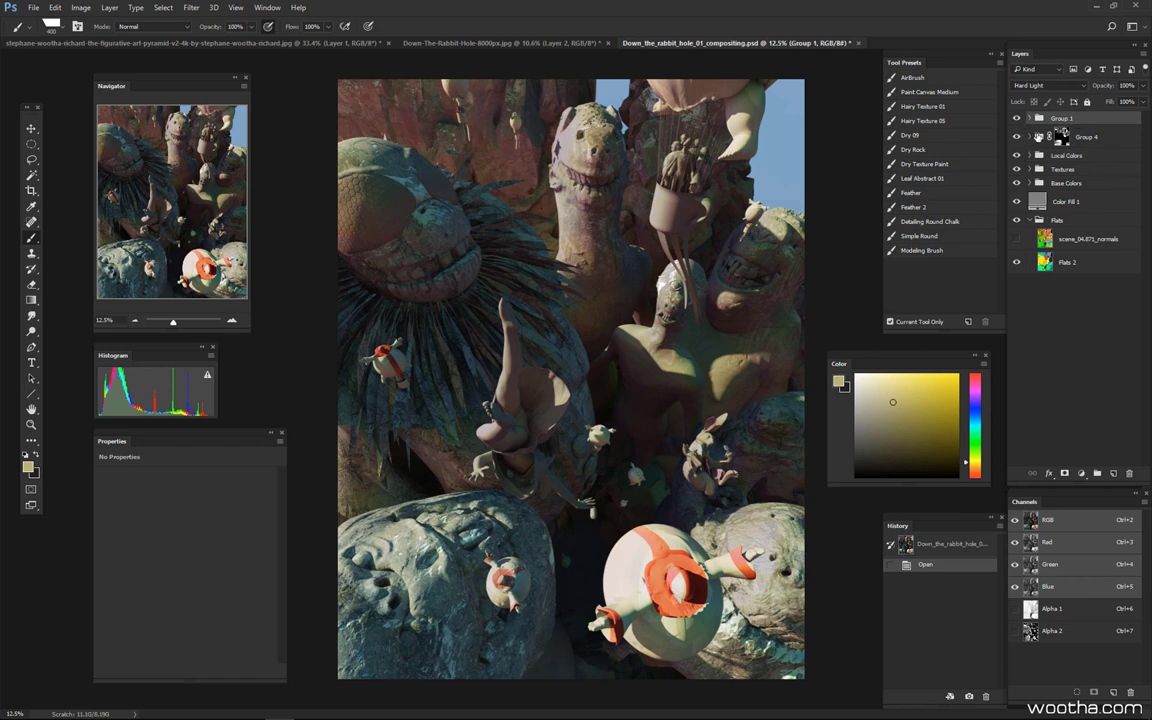
click(1063, 136)
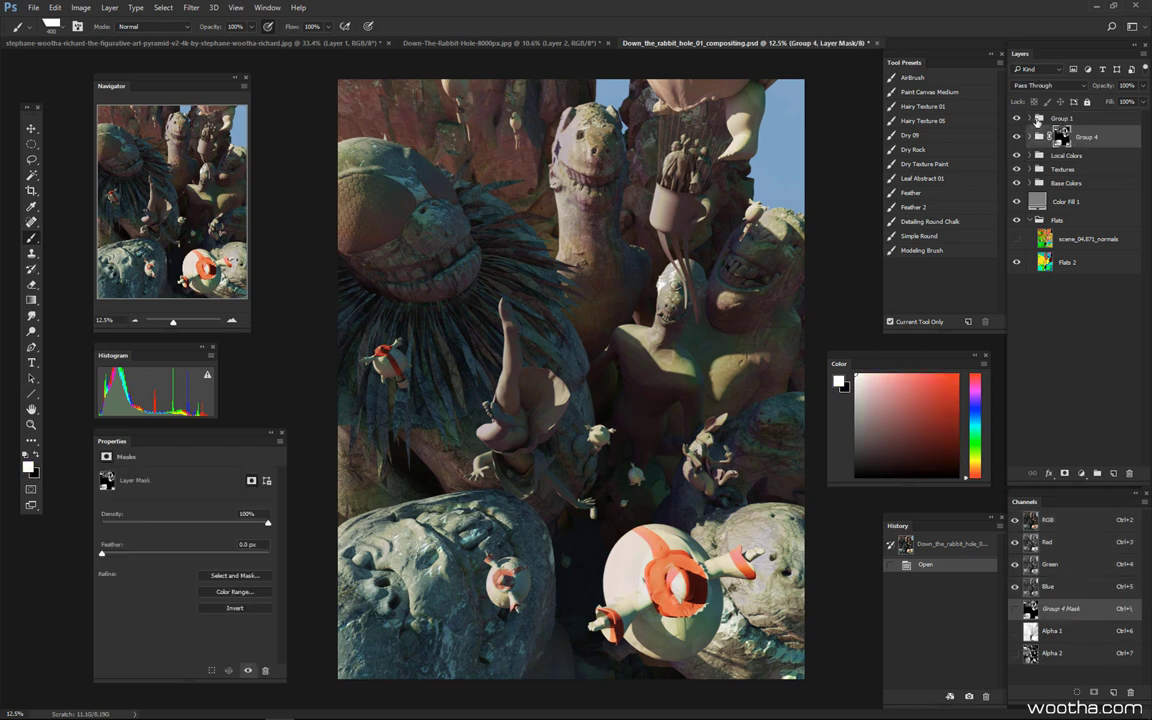
key(ctrl+2)
click(1061, 132)
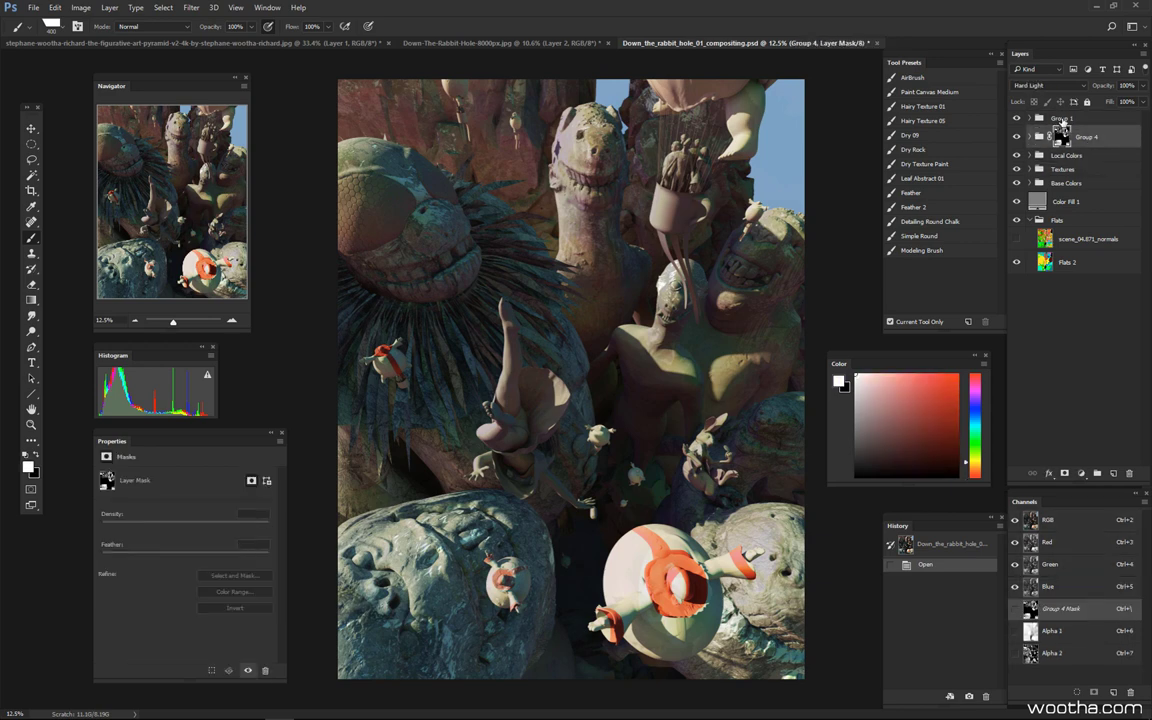
click(1060, 119)
click(1018, 119)
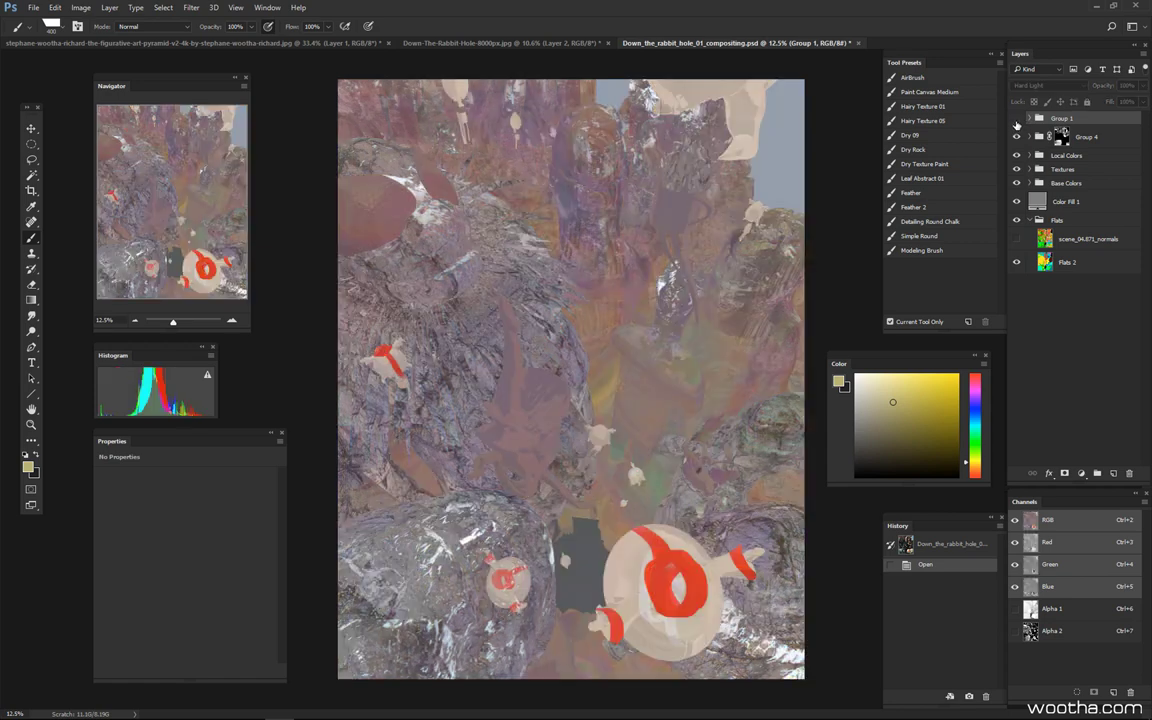
click(1018, 119)
Expand Group 1 to examine its render pass and adjustment layers and their blend modes, and collapse it again.
click(1030, 119)
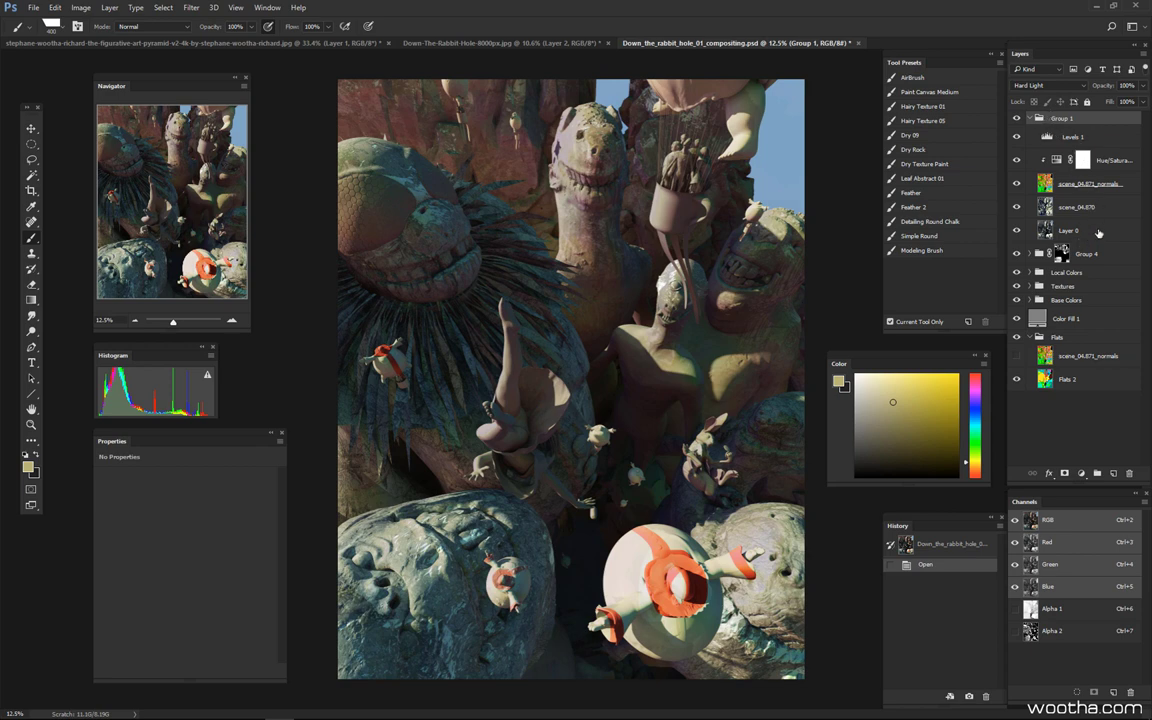
click(1031, 118)
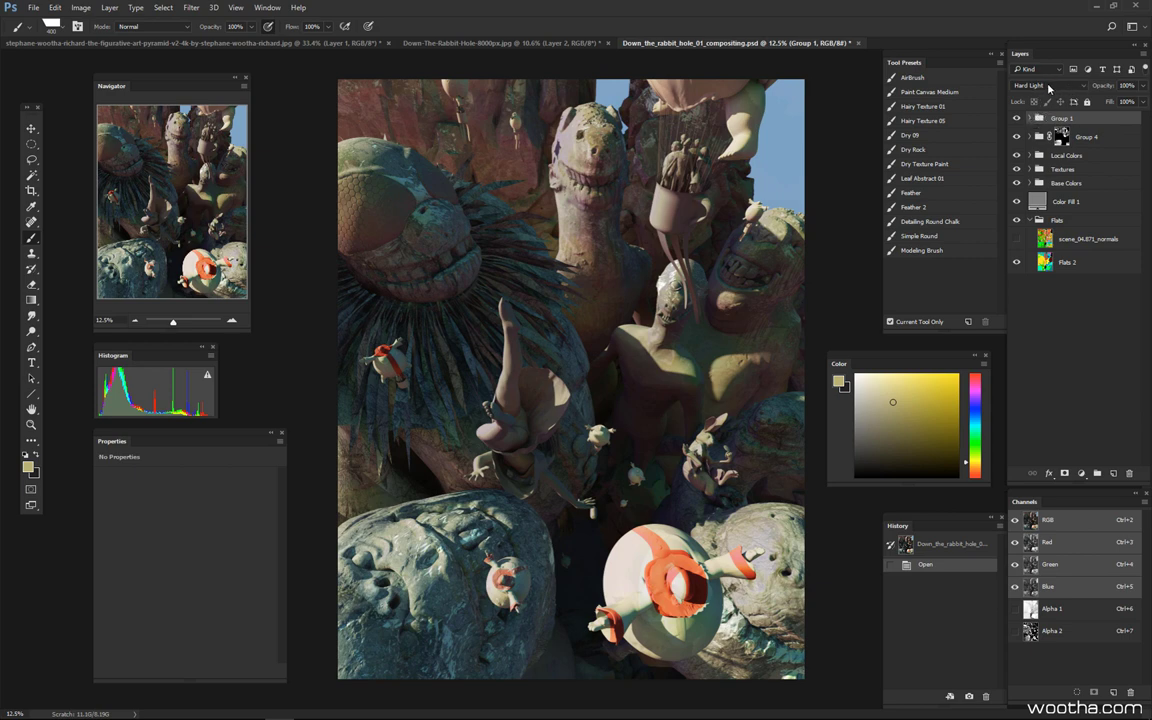
click(1031, 118)
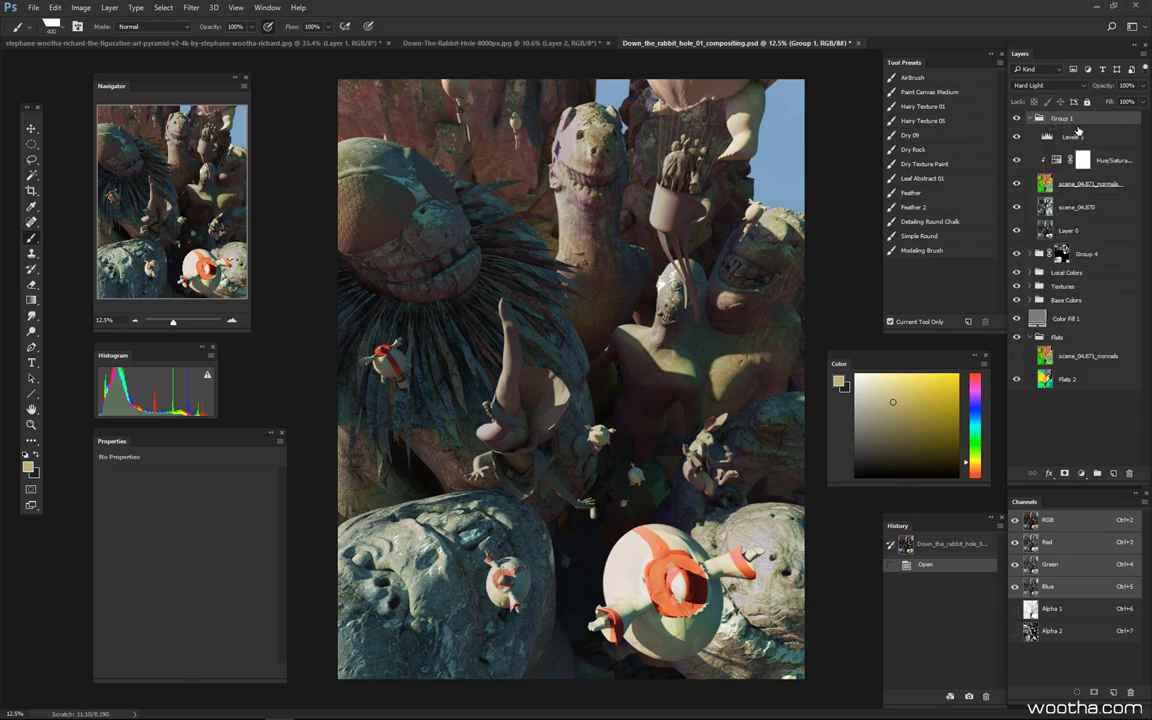
click(1074, 186)
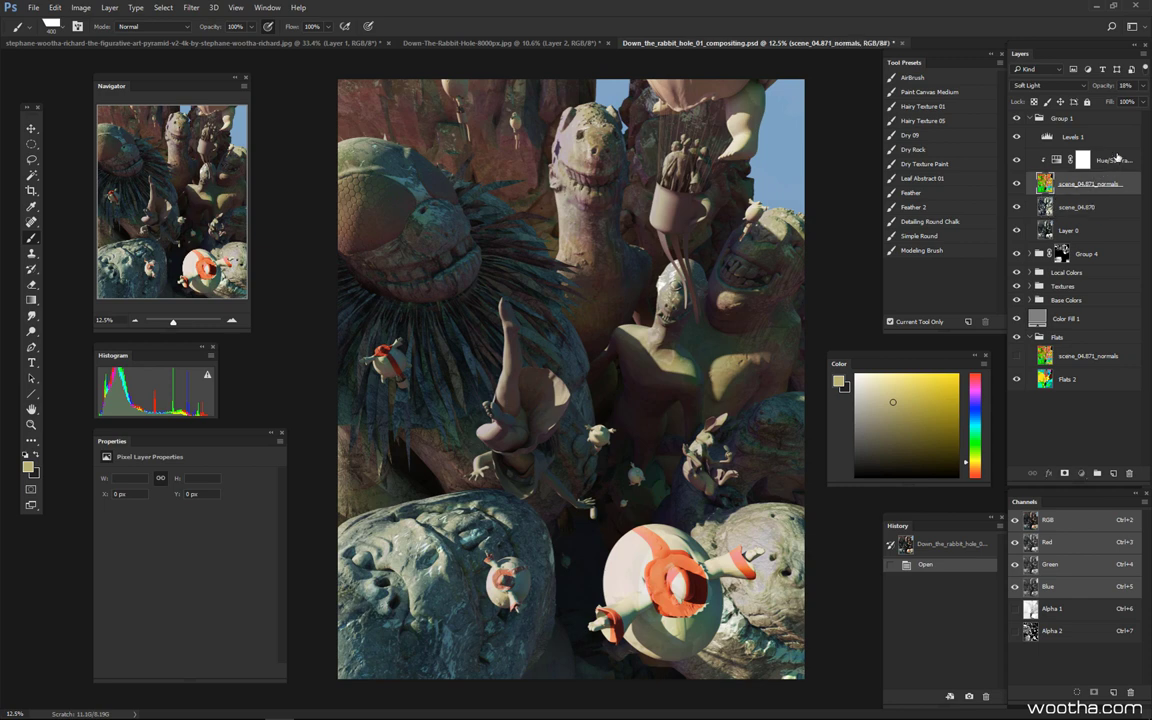
click(1112, 159)
click(1100, 137)
click(1078, 118)
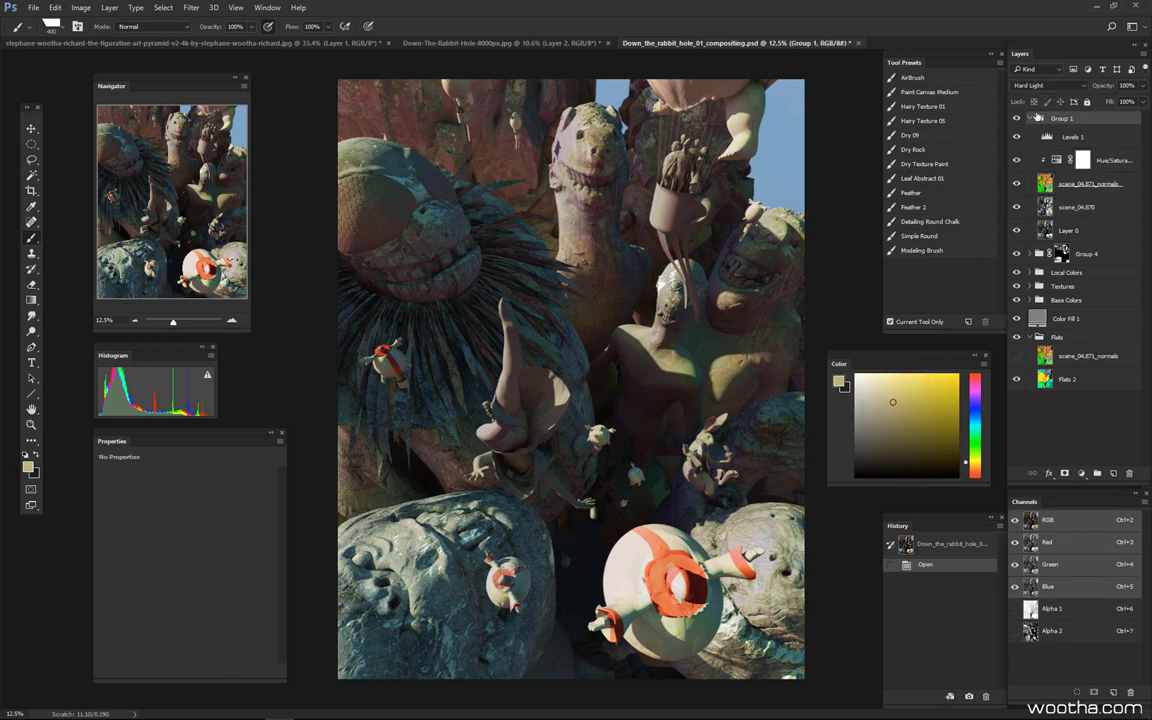
click(1031, 118)
Group all layers from Group 4 down to Flats 2 into a new group named Overlay.
click(1061, 137)
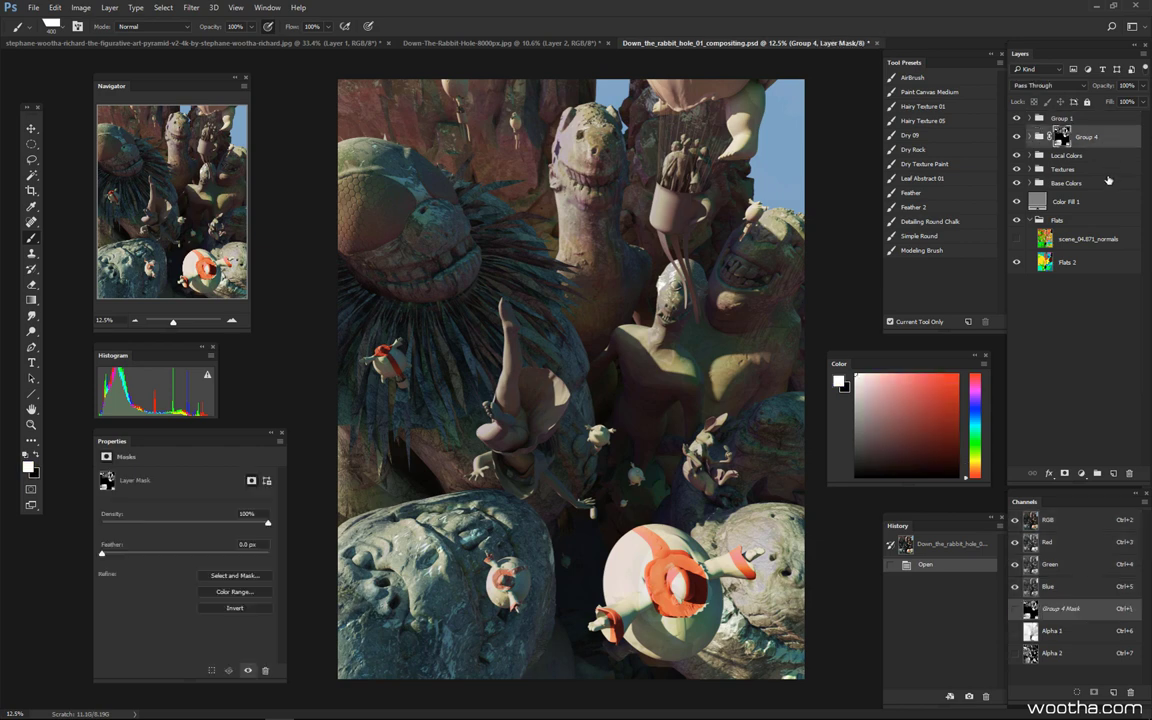
shift+click(1080, 258)
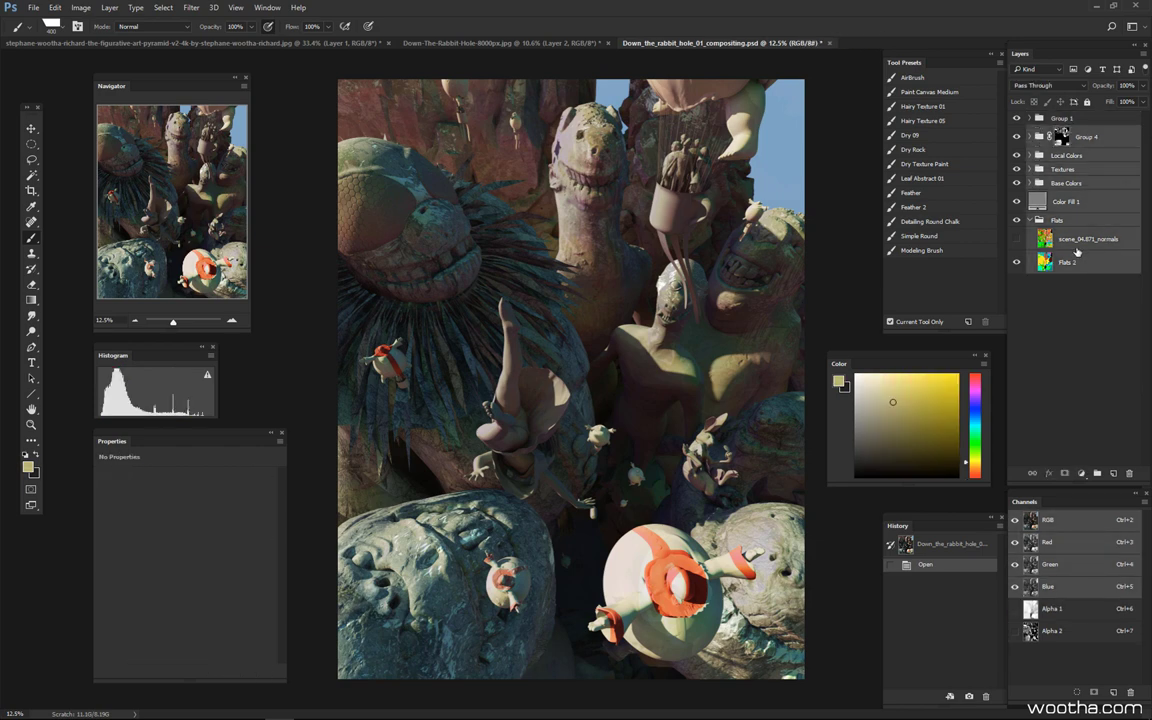
key(ctrl+g)
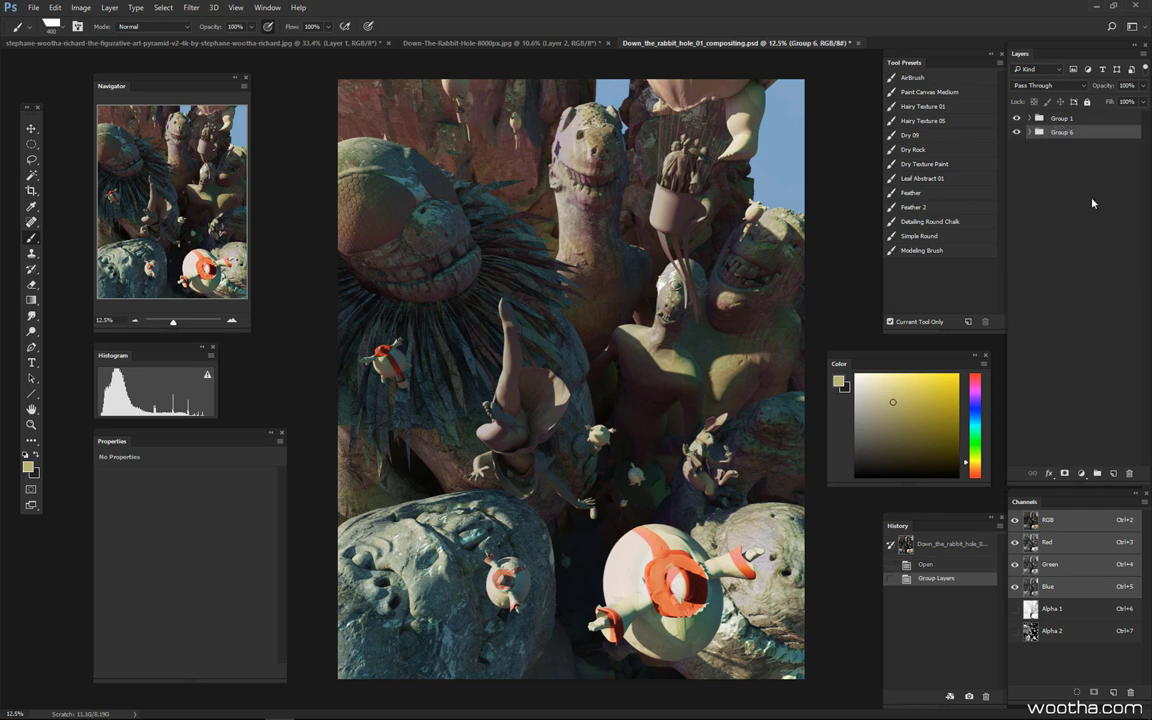
double_click(1062, 132)
text(Or)
text(erlay)
key(Return)
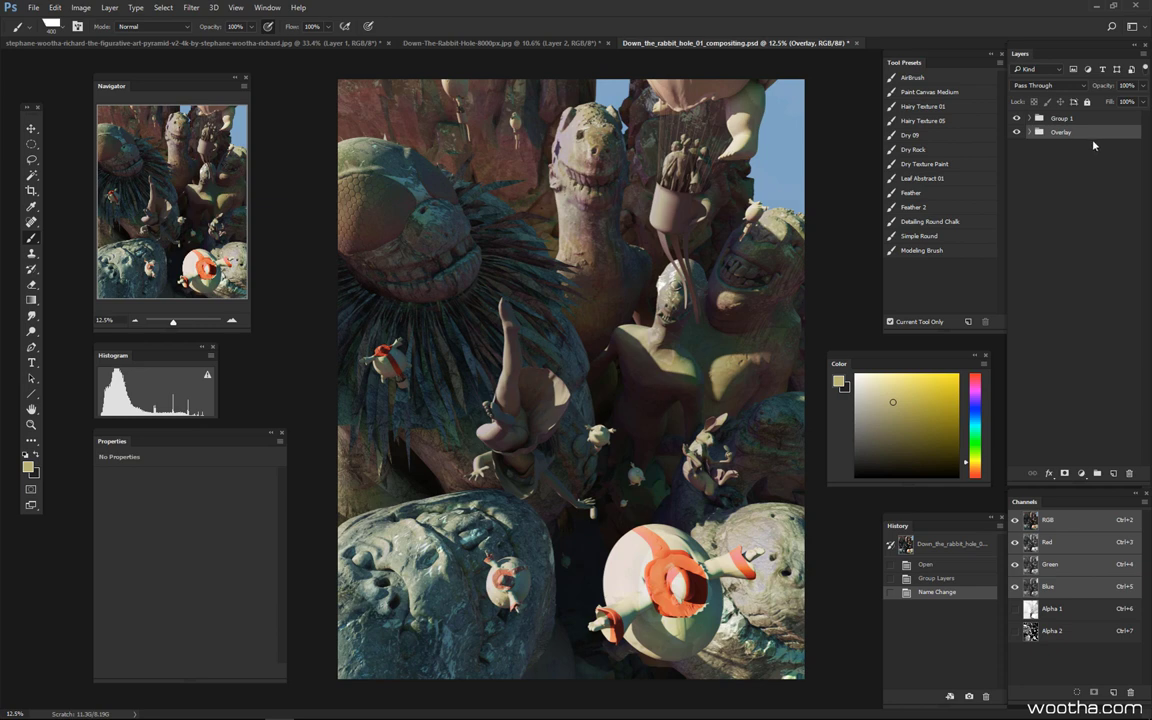
Rename Group 1 as Hardlight.
double_click(1062, 118)
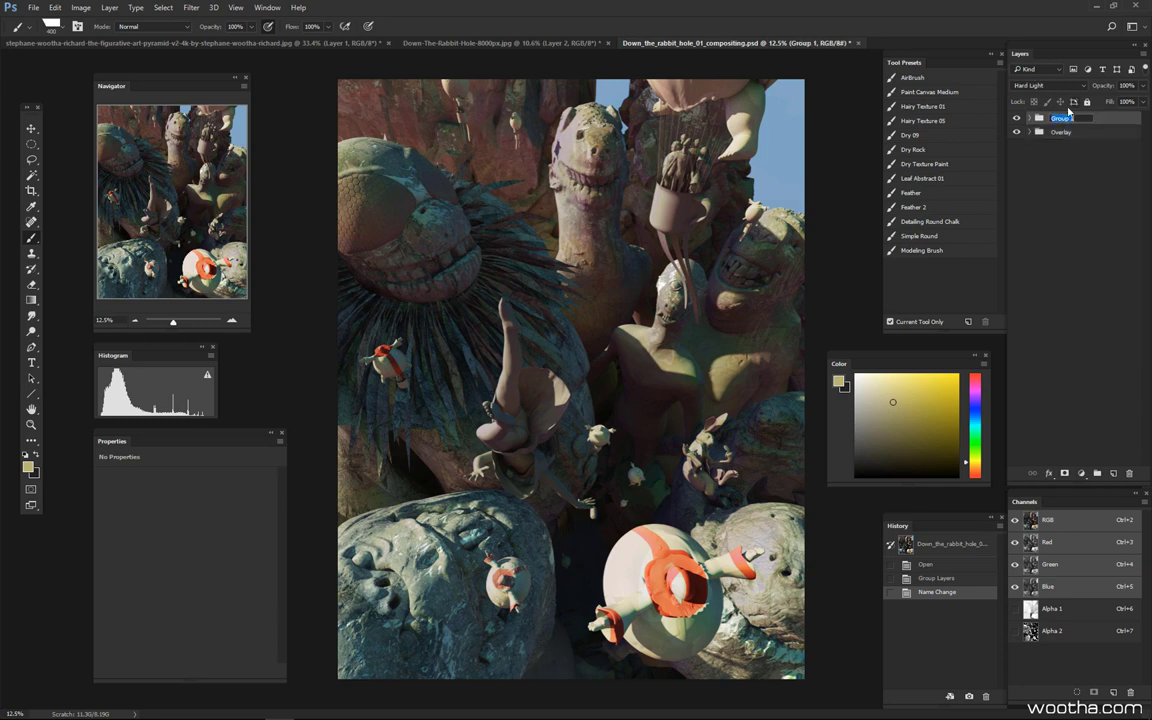
text(Hardlight)
key(Return)
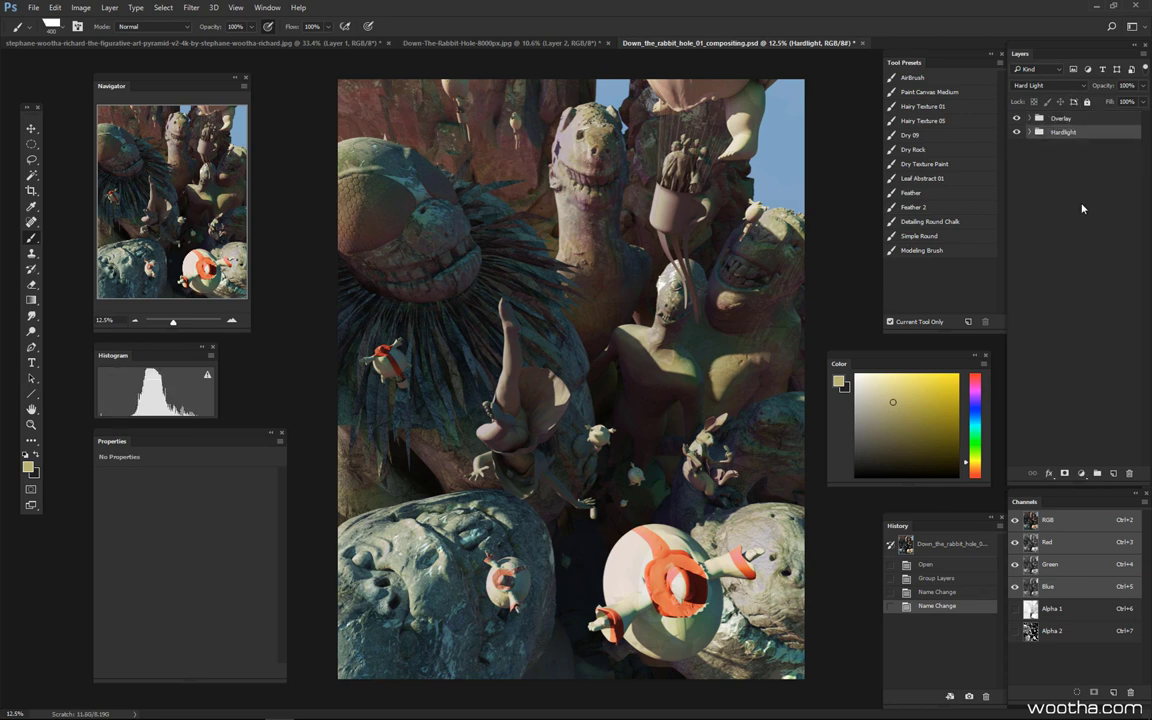
Move the Overlay group above Hardlight and set its blend mode to Overlay.
key(ctrl+])
click(1076, 122)
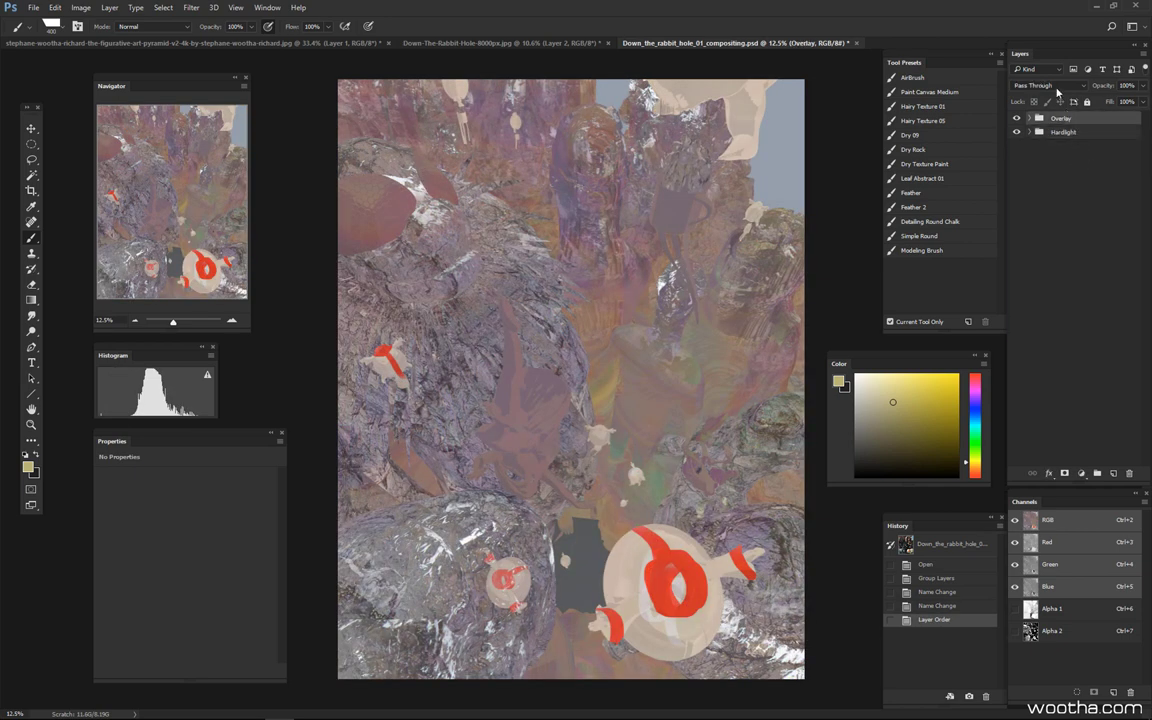
click(1048, 85)
click(1032, 218)
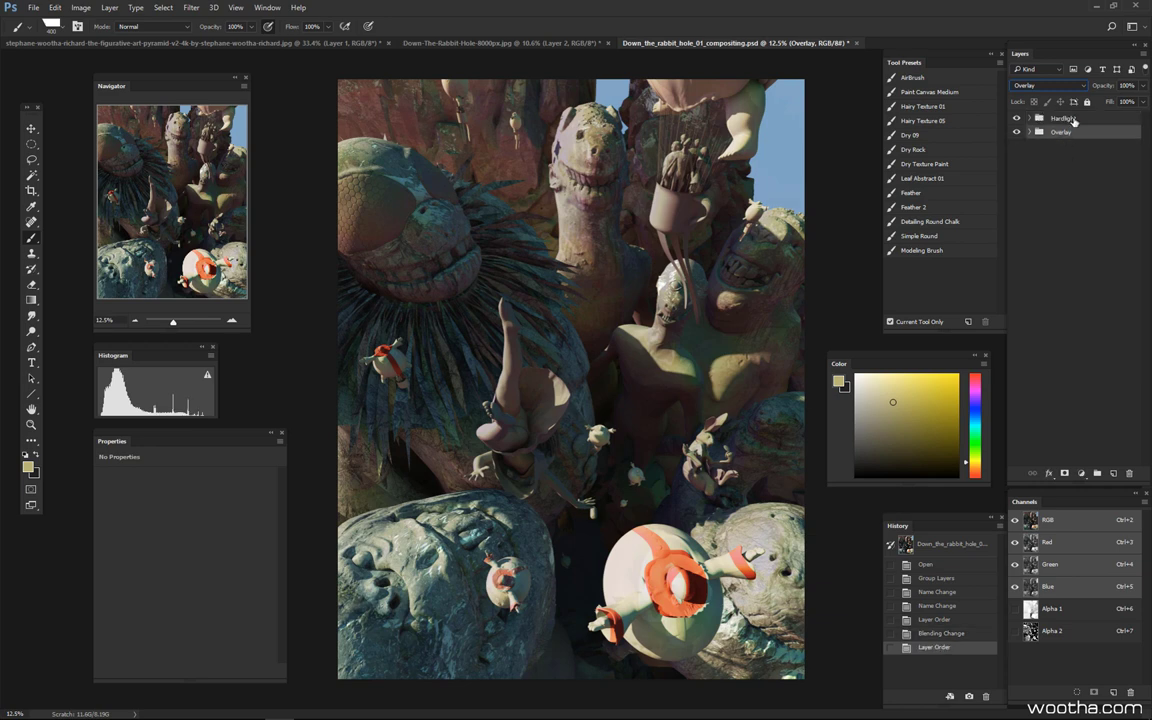
Swap the stacking order of the Hardlight and Overlay groups to compare them, leaving Hardlight on top.
key(ctrl+[)
click(1066, 119)
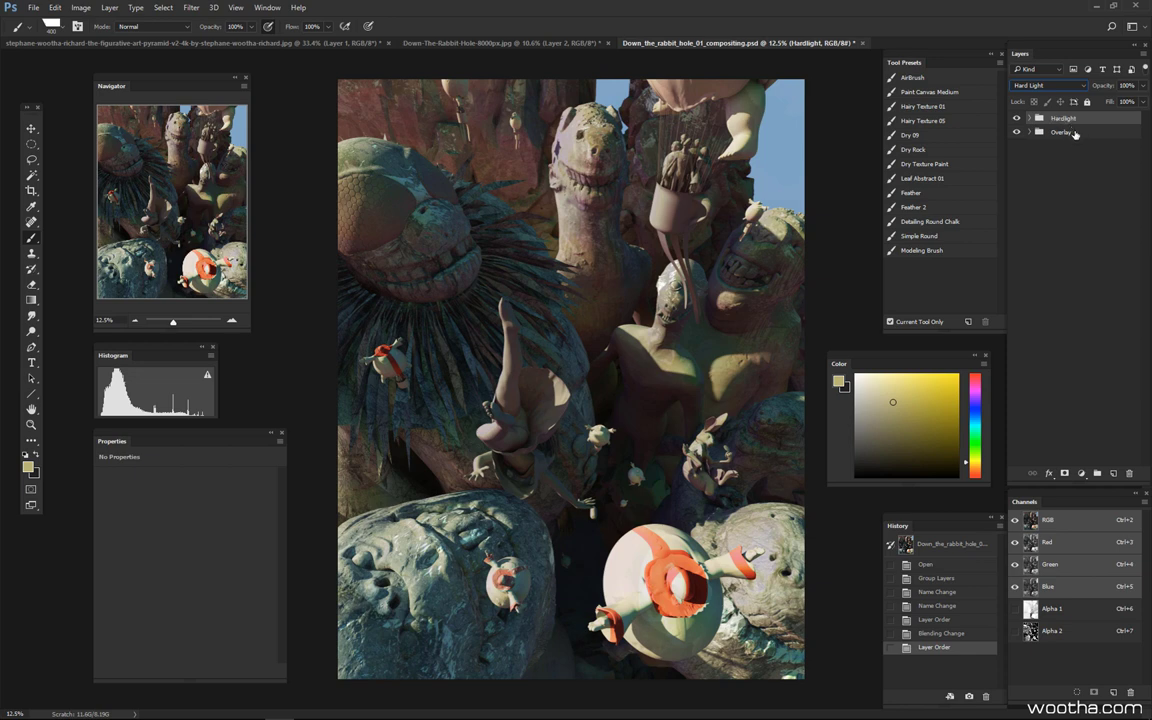
click(1060, 132)
drag(1075, 135, 1052, 120)
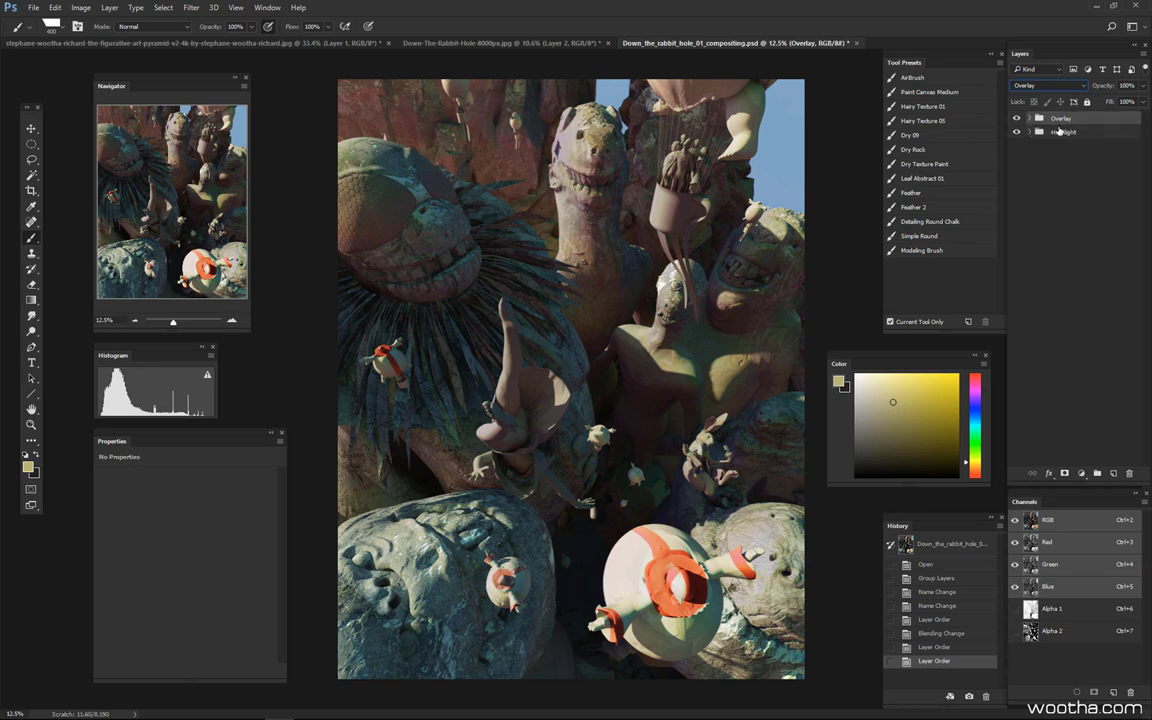
drag(1061, 119, 1072, 140)
Expand the Hardlight and Overlay groups to examine their contents, and collapse Hardlight again.
click(1033, 118)
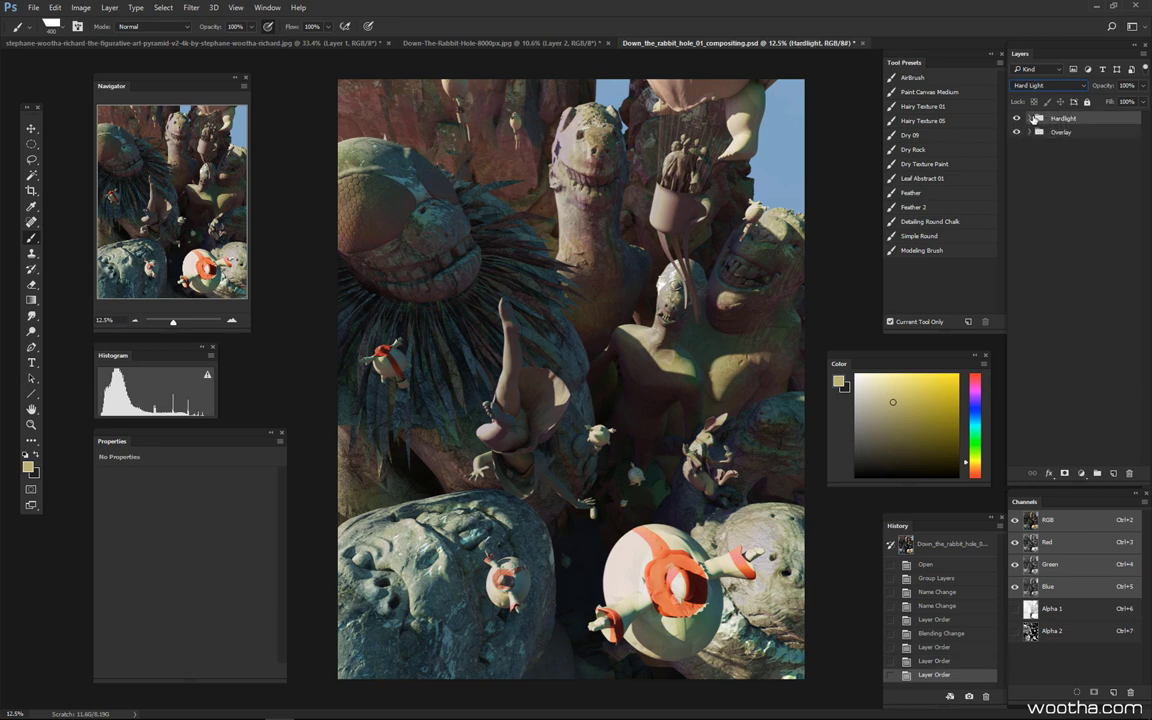
click(1031, 119)
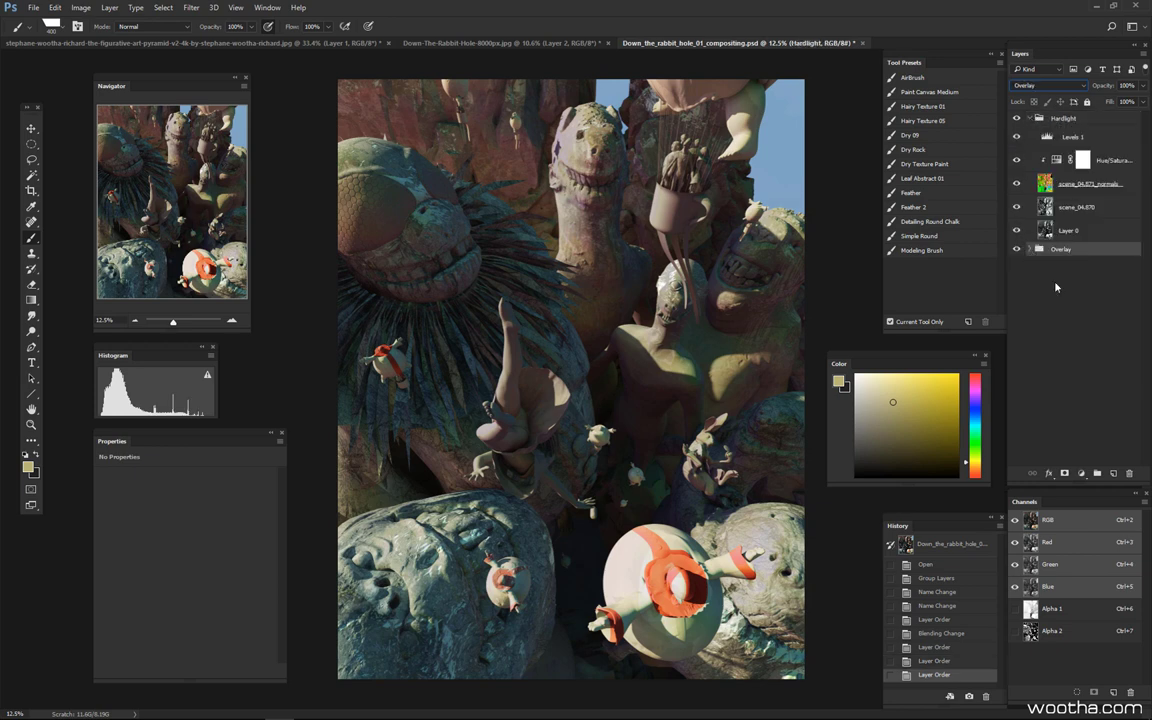
click(1045, 249)
click(1029, 249)
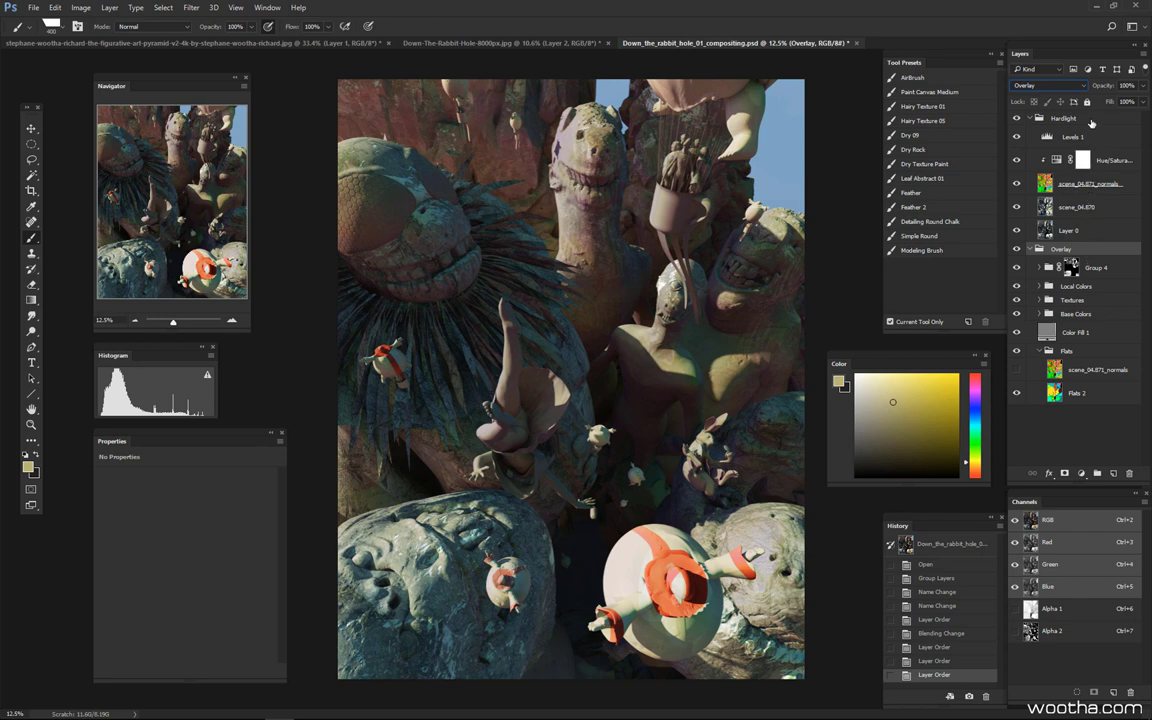
click(1030, 118)
Create a new layer group above the collapsed Hardlight group and name it Local colors.
click(1062, 118)
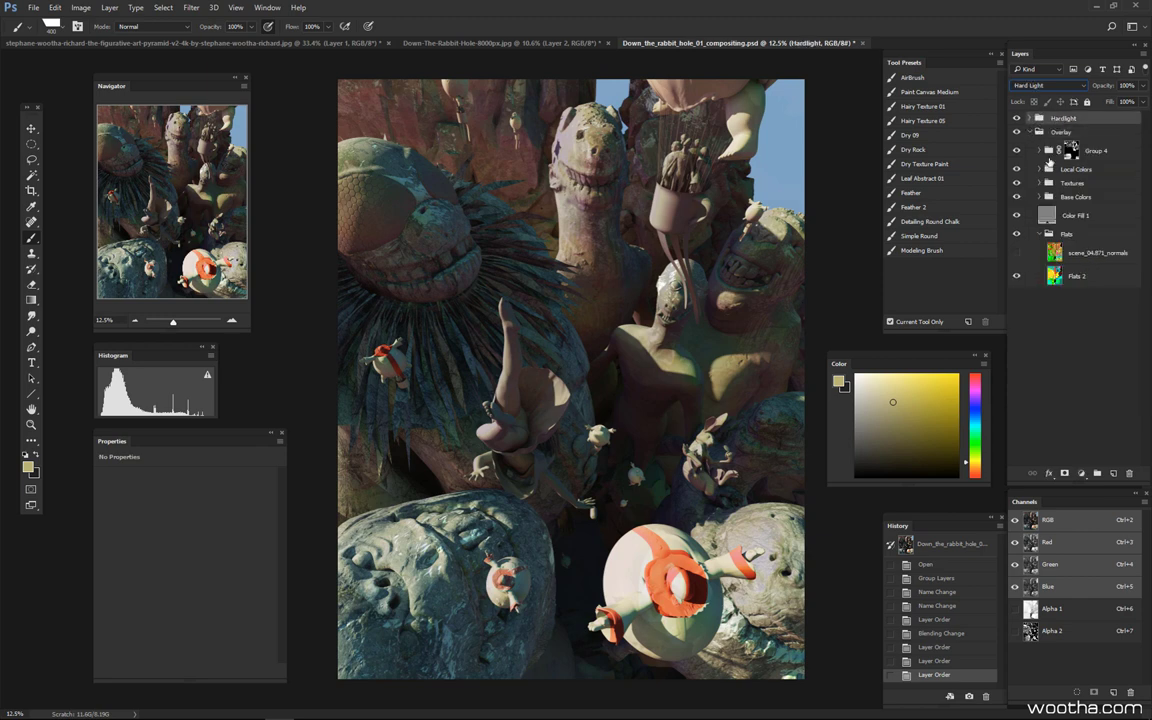
click(1097, 474)
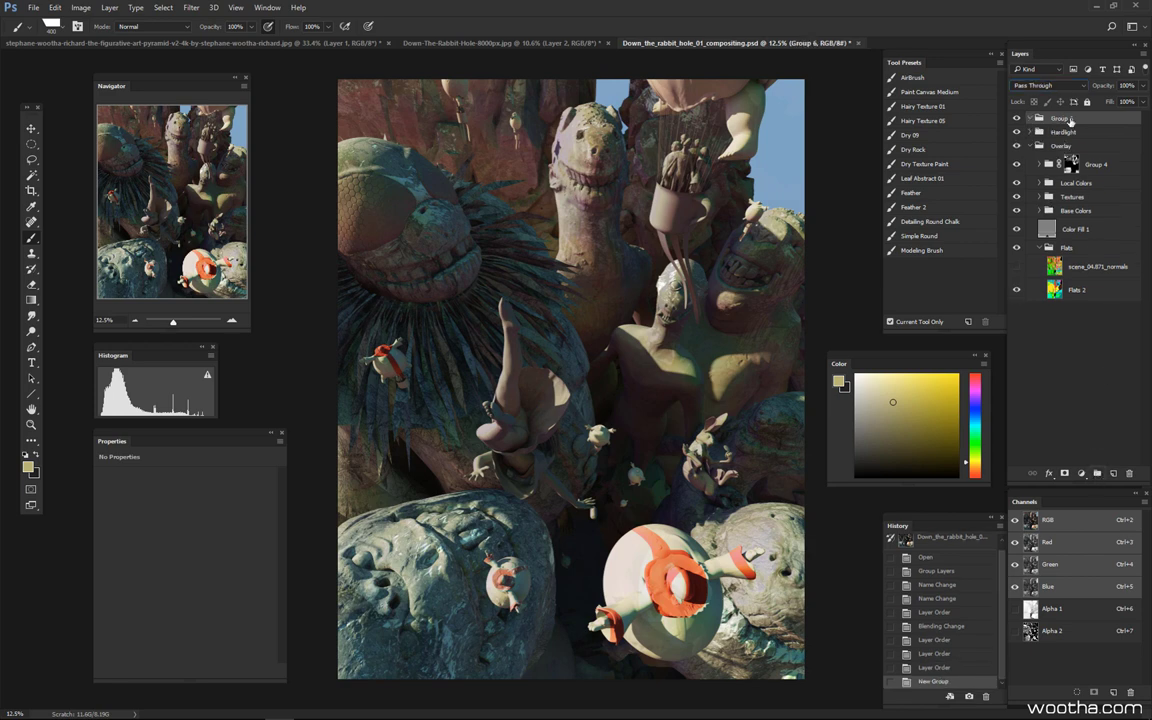
double_click(1062, 118)
text(Local colors)
key(Return)
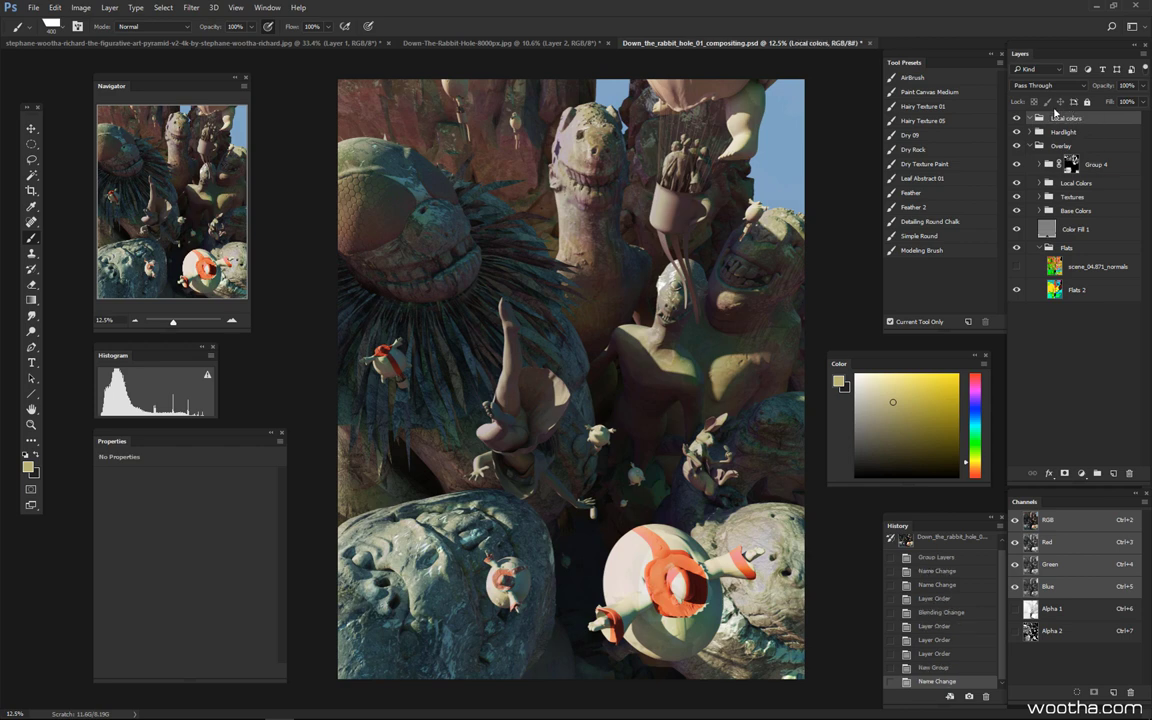
Hide the new Local colors group and look over the Hardlight, Overlay, Group 4 and nested Local Colors groups.
click(1050, 132)
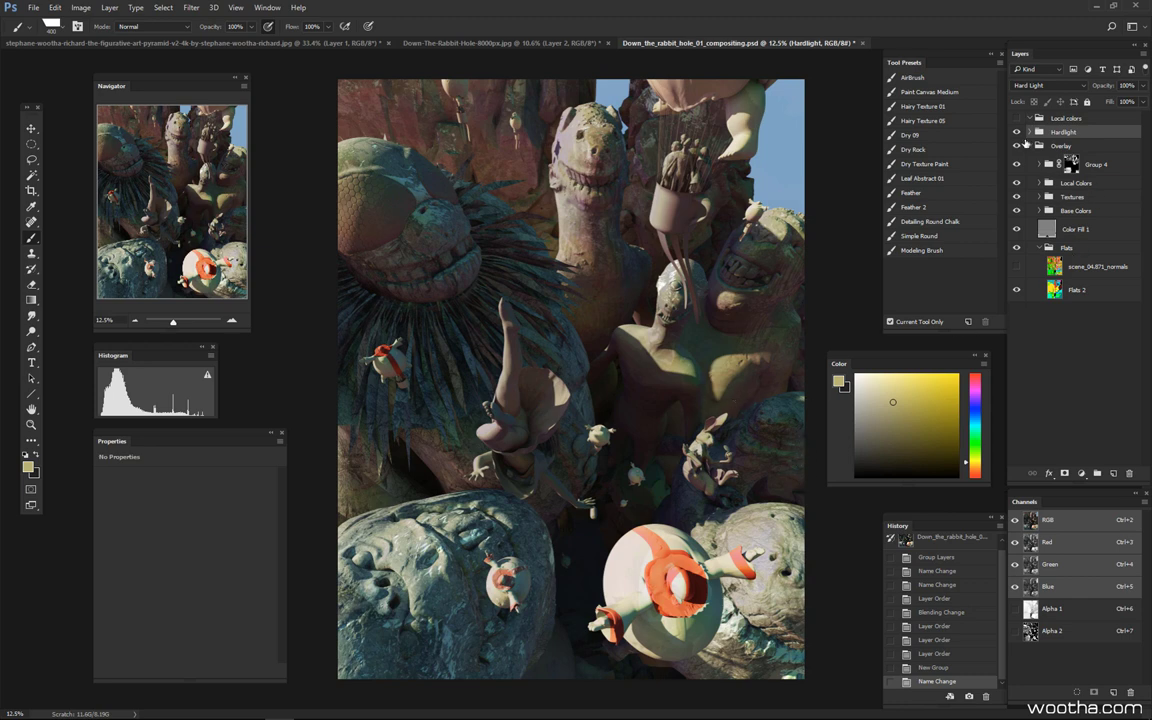
click(1068, 118)
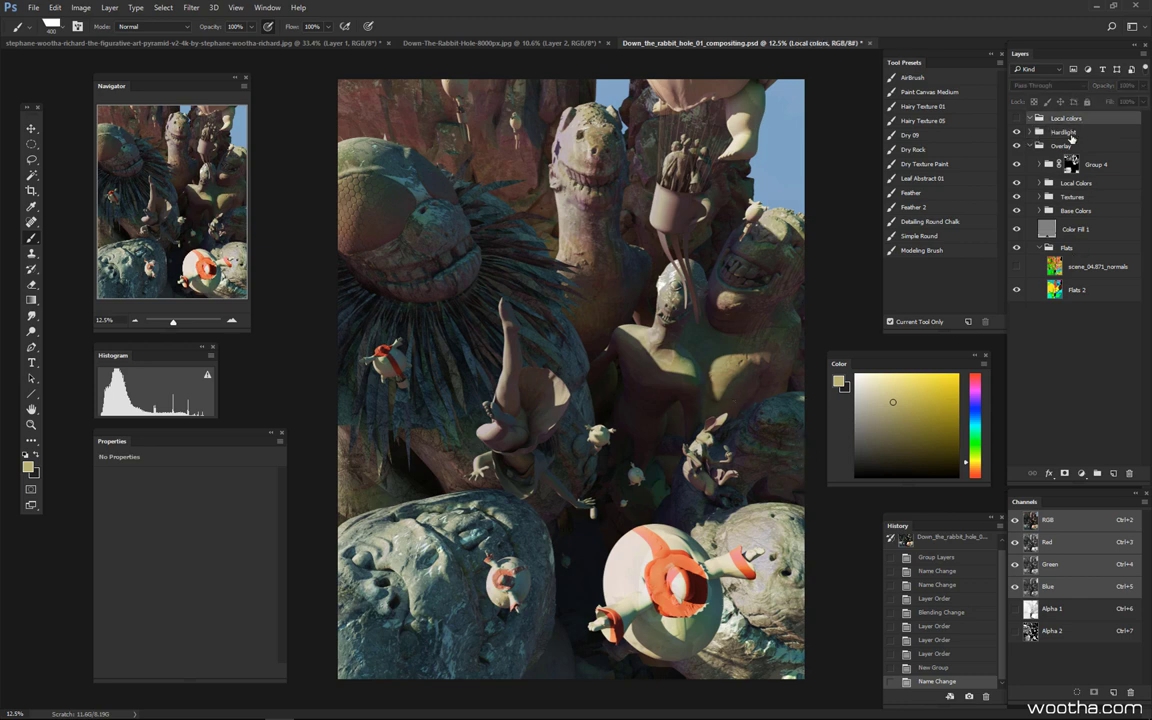
click(1094, 148)
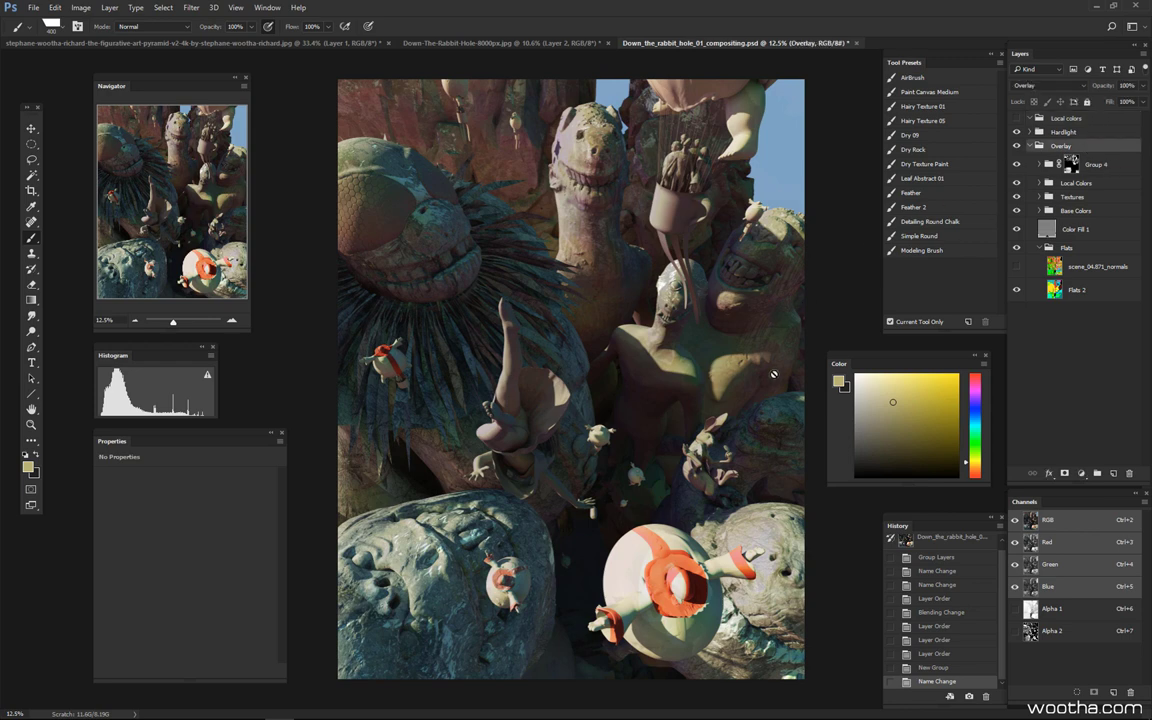
click(1105, 161)
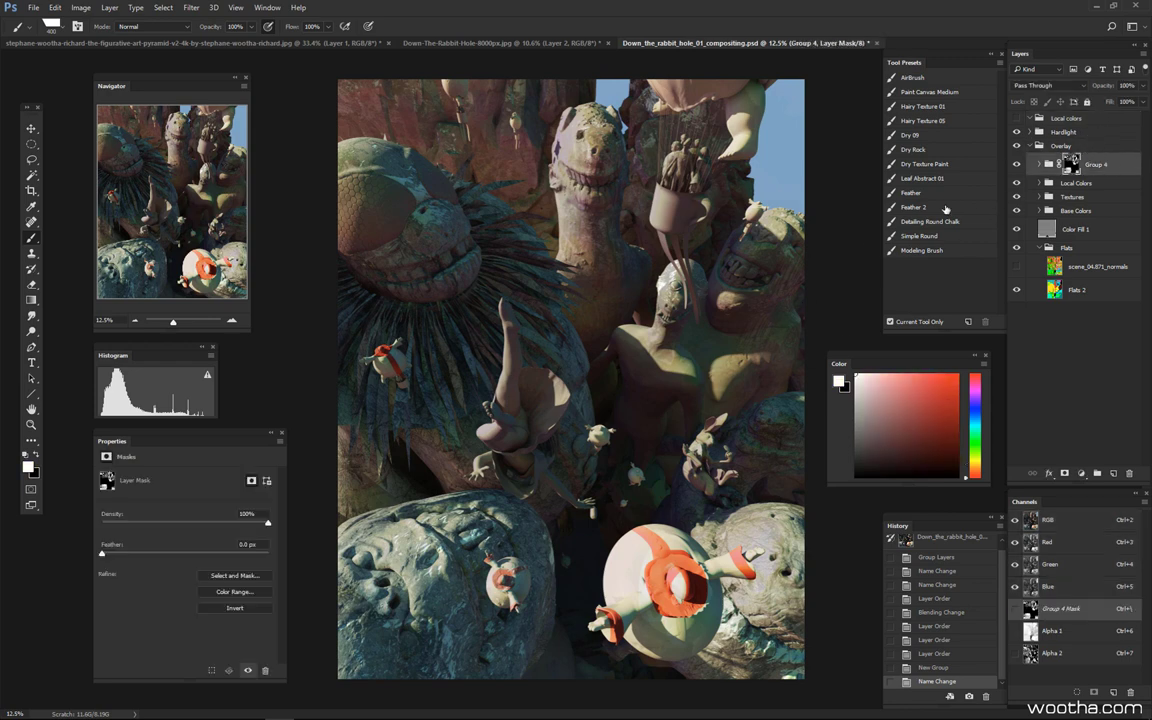
click(1064, 133)
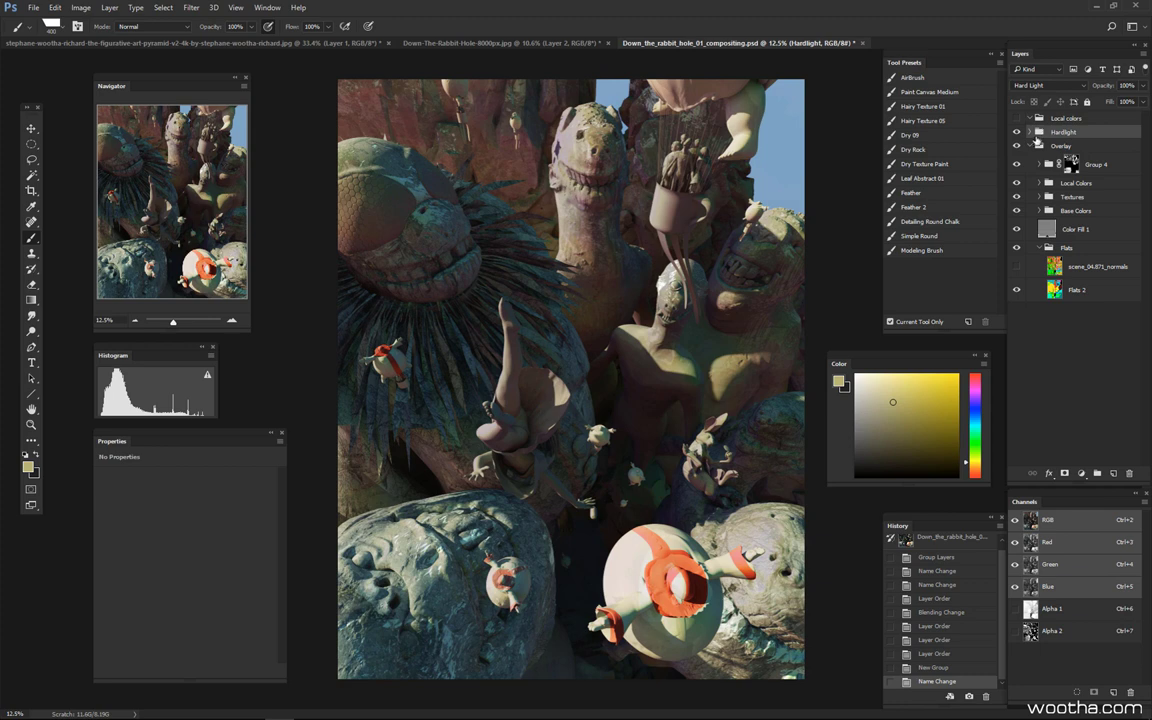
click(1114, 183)
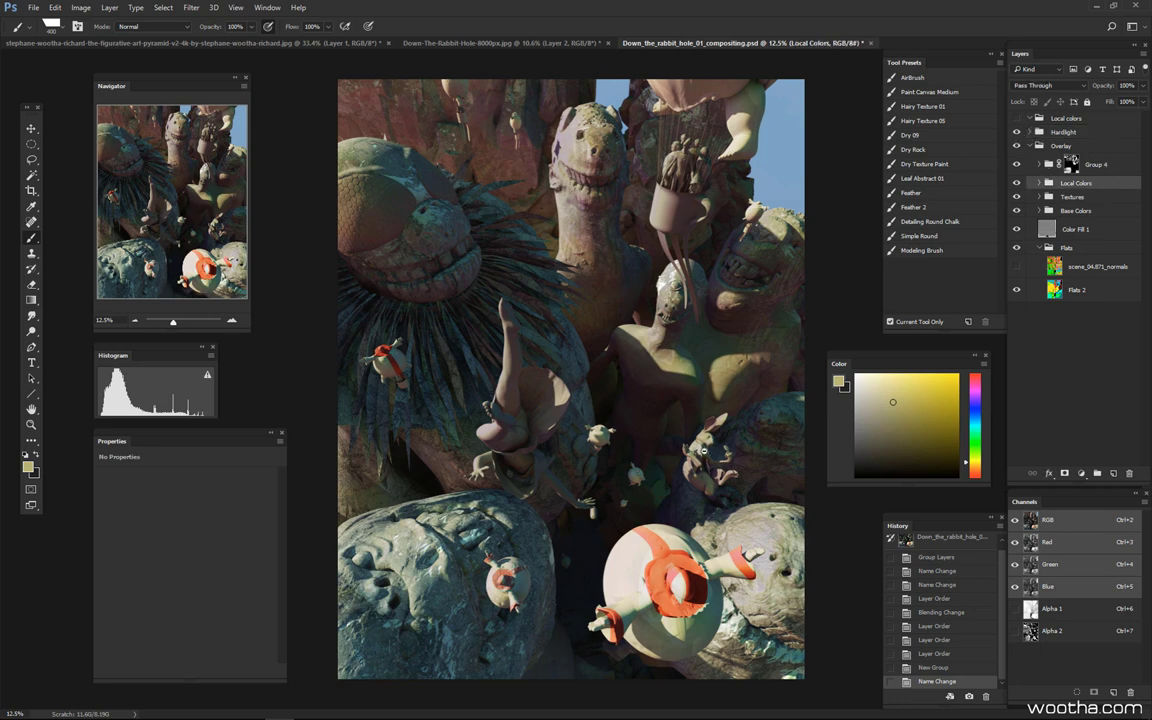
alt+scroll(628, 406, down, 1)
alt+scroll(610, 428, up, 1)
Expand Hardlight and hide Levels 1, Hue/Saturation, scene_04.871_normals and scene_04.870 to inspect Layer 0 alone.
click(1032, 132)
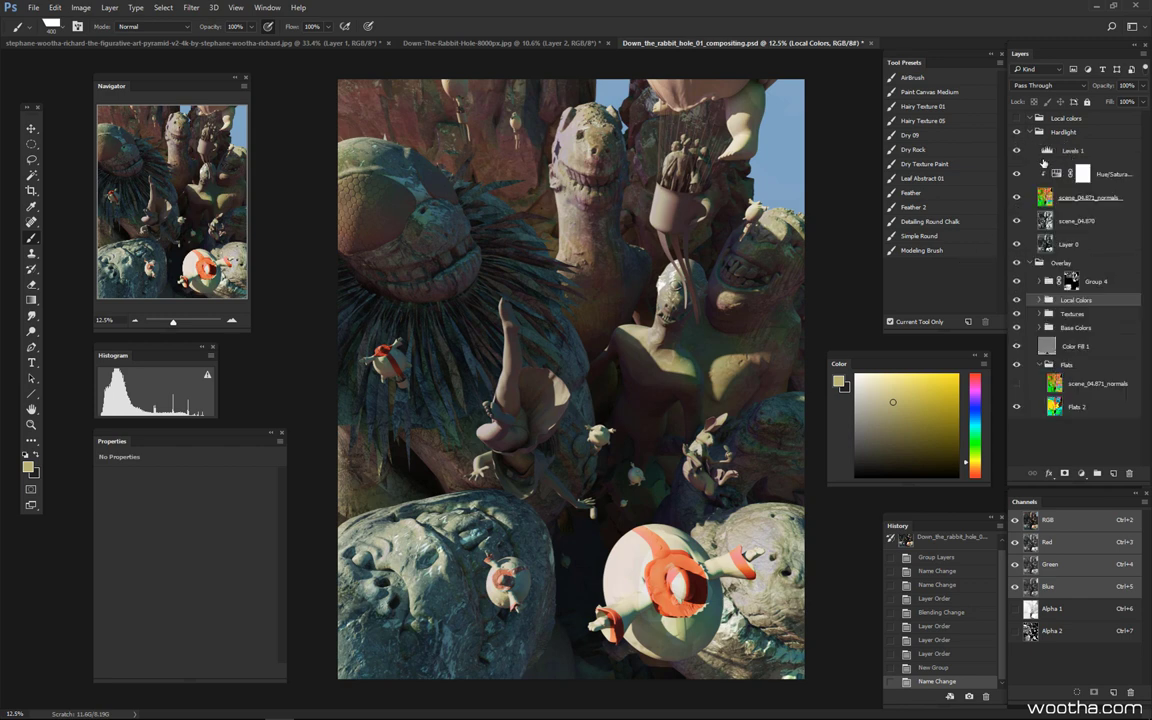
drag(1017, 153, 1017, 197)
click(1017, 221)
click(1050, 244)
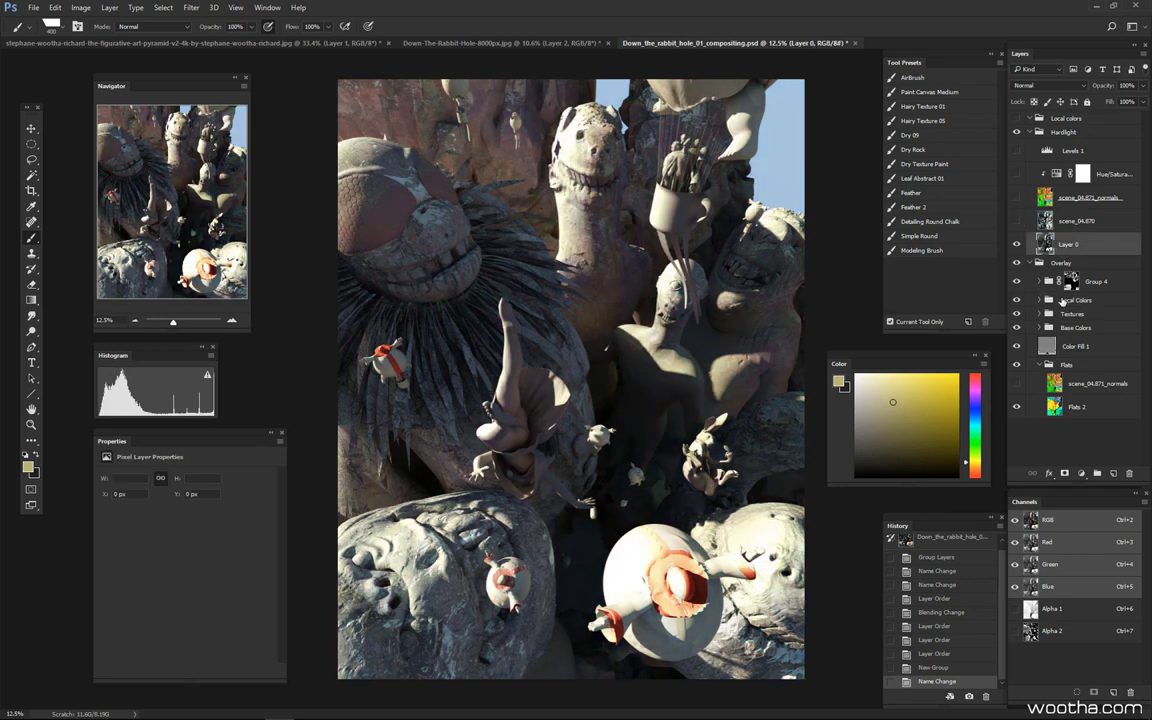
Show the scene_04.870 layer and toggle its visibility repeatedly to compare its effect on the base render.
click(1017, 245)
click(1017, 221)
click(1076, 222)
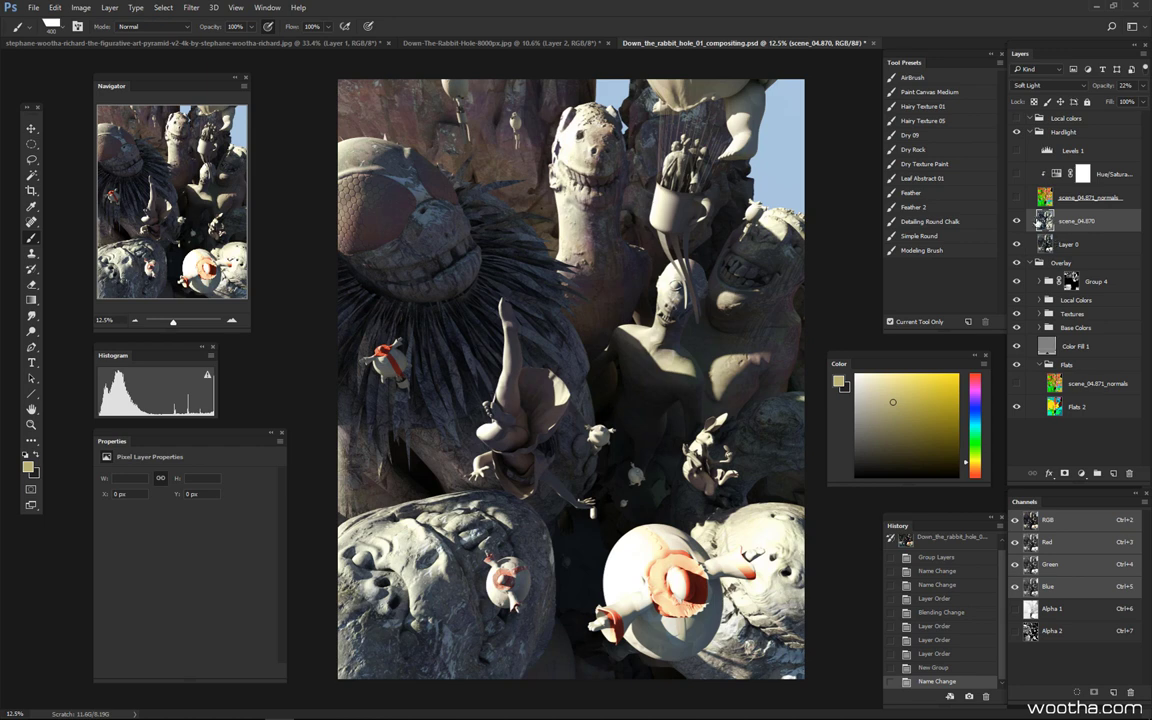
click(1017, 222)
click(1017, 222)
click(1017, 222)
click(1017, 222)
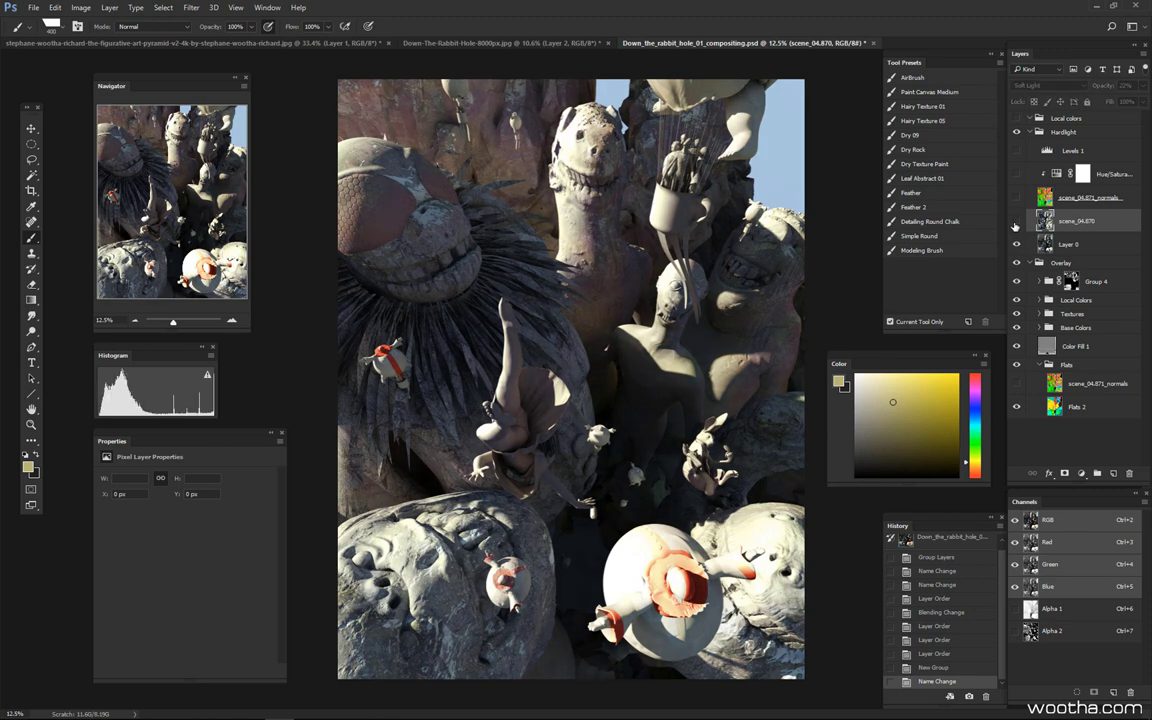
click(1017, 222)
click(1017, 222)
click(1017, 222)
click(1017, 222)
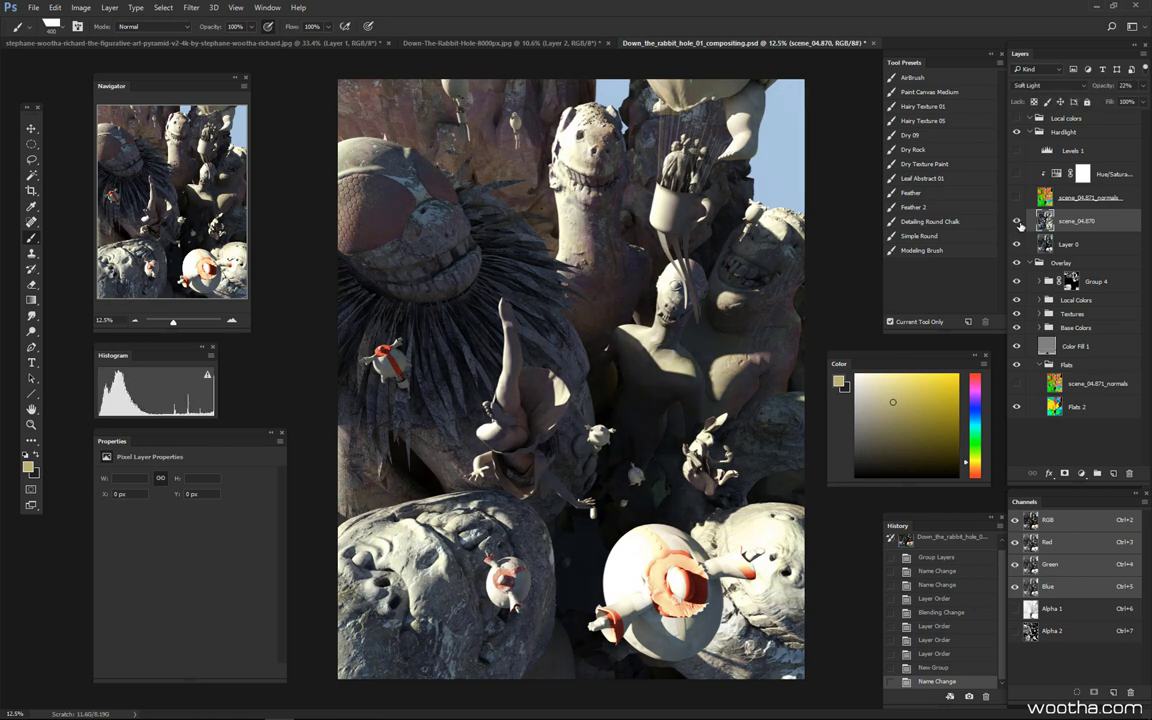
click(1017, 222)
click(1017, 222)
Show scene_04.871_normals and its clipped Hue/Saturation adjustment to inspect their effect on the colours.
click(1017, 197)
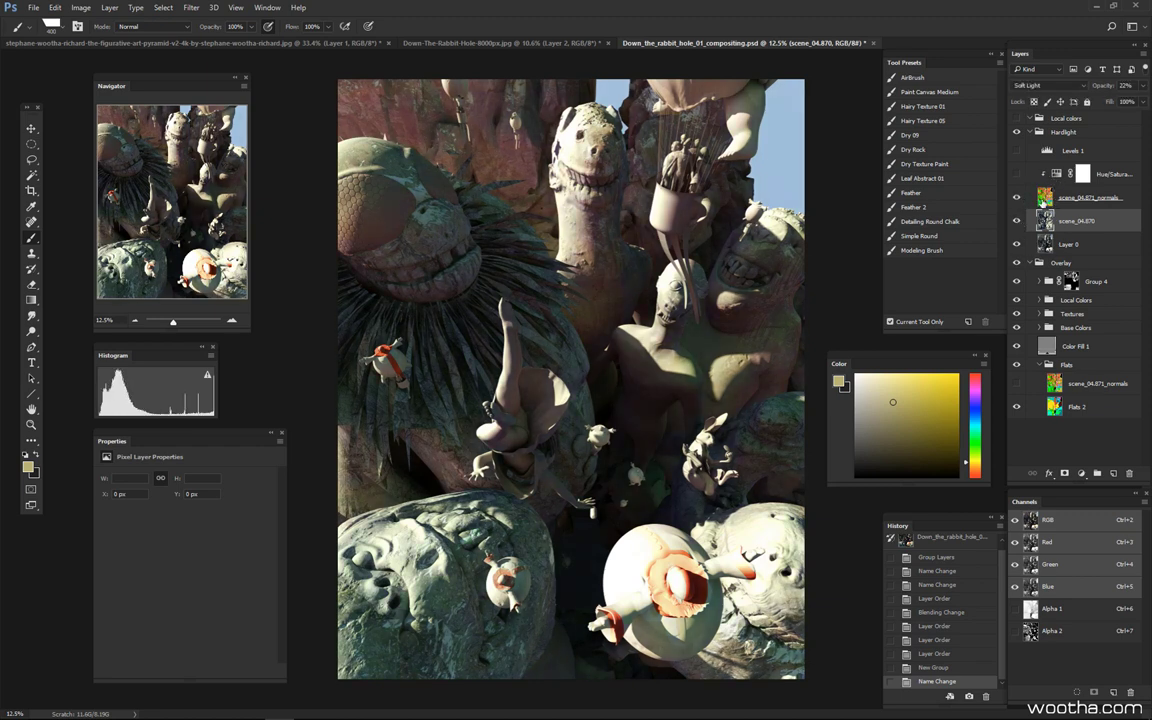
click(1050, 200)
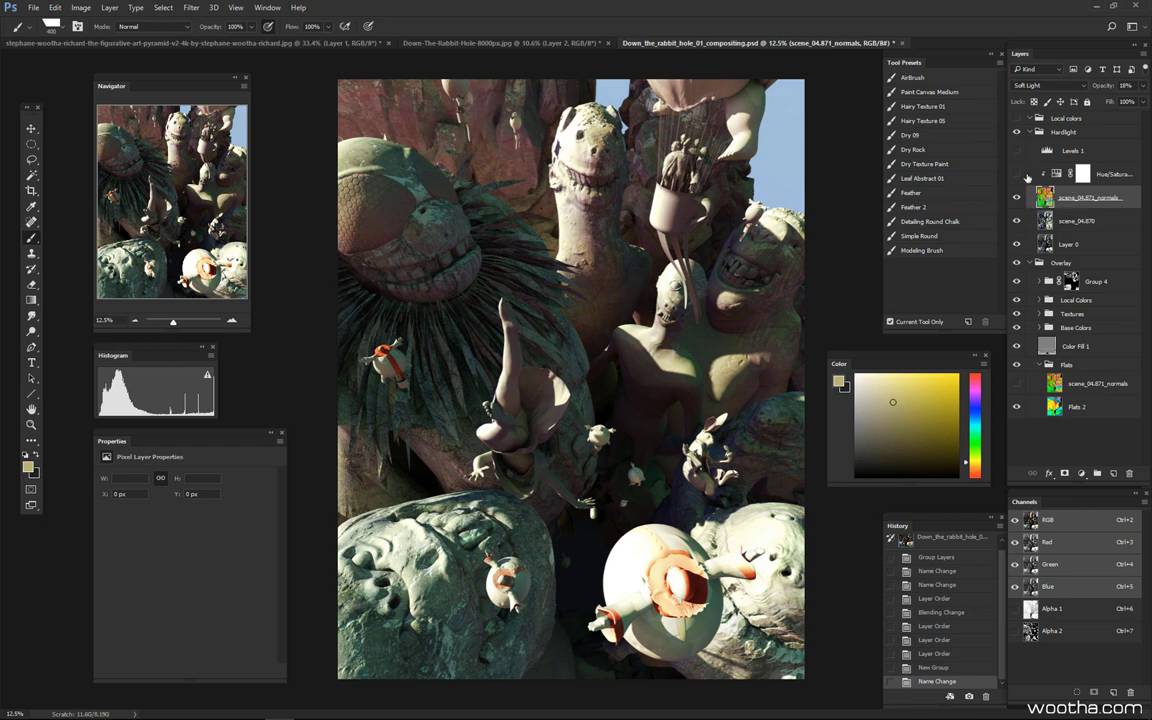
click(1082, 174)
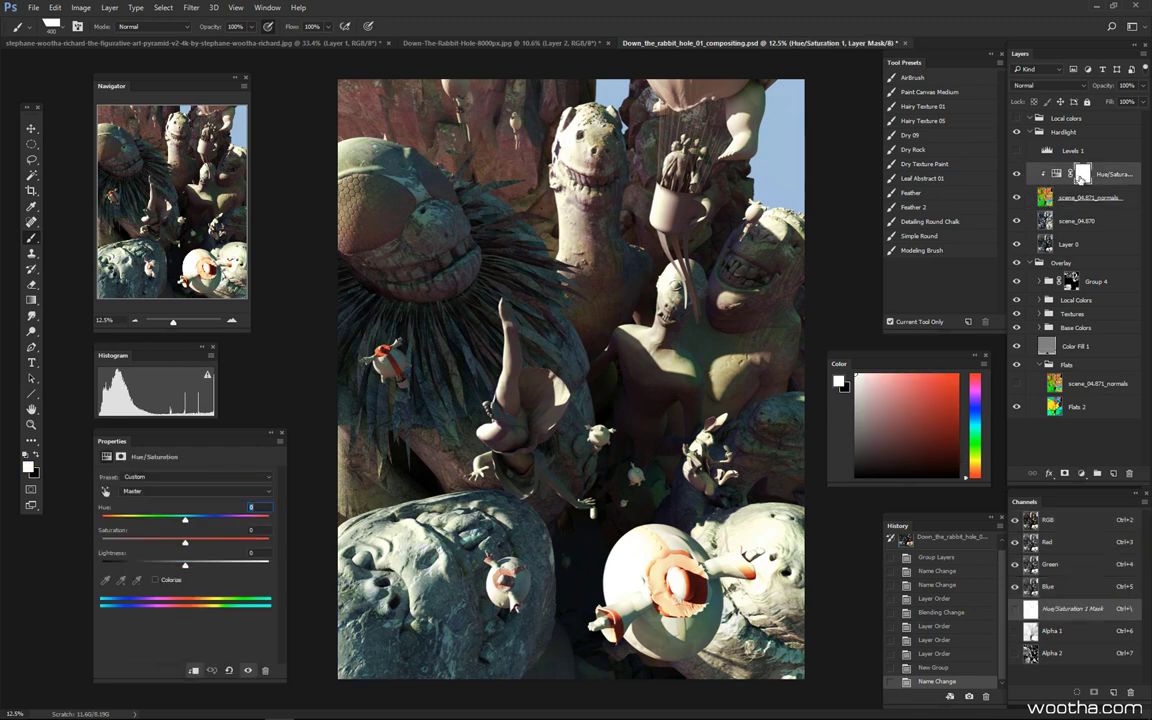
Show the Levels 1 adjustment, examine its output levels, and toggle its visibility to compare the image with and without it.
click(1019, 151)
click(1019, 151)
click(1019, 151)
click(1026, 151)
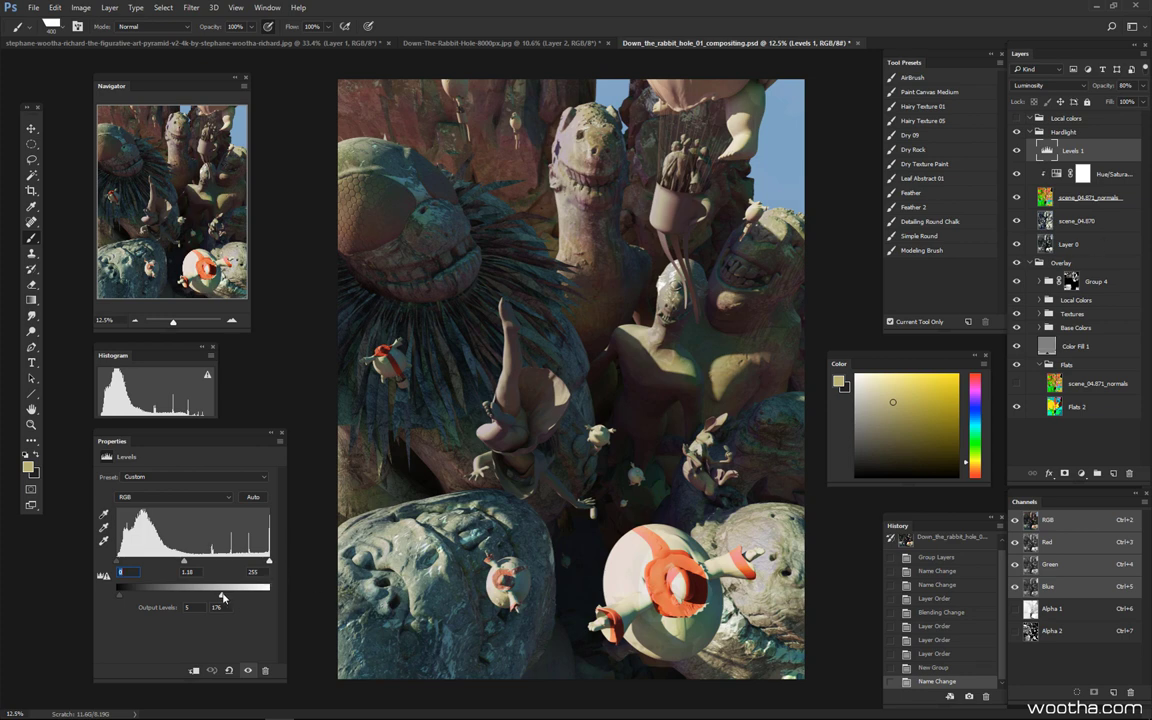
click(1018, 151)
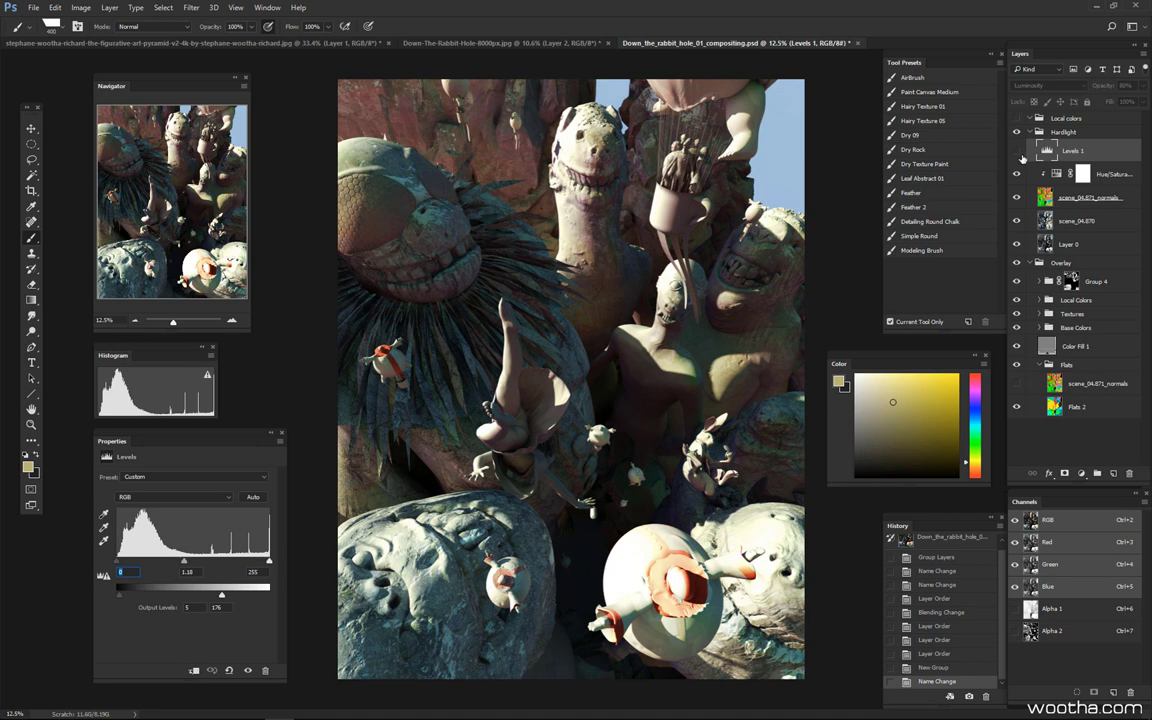
click(1018, 152)
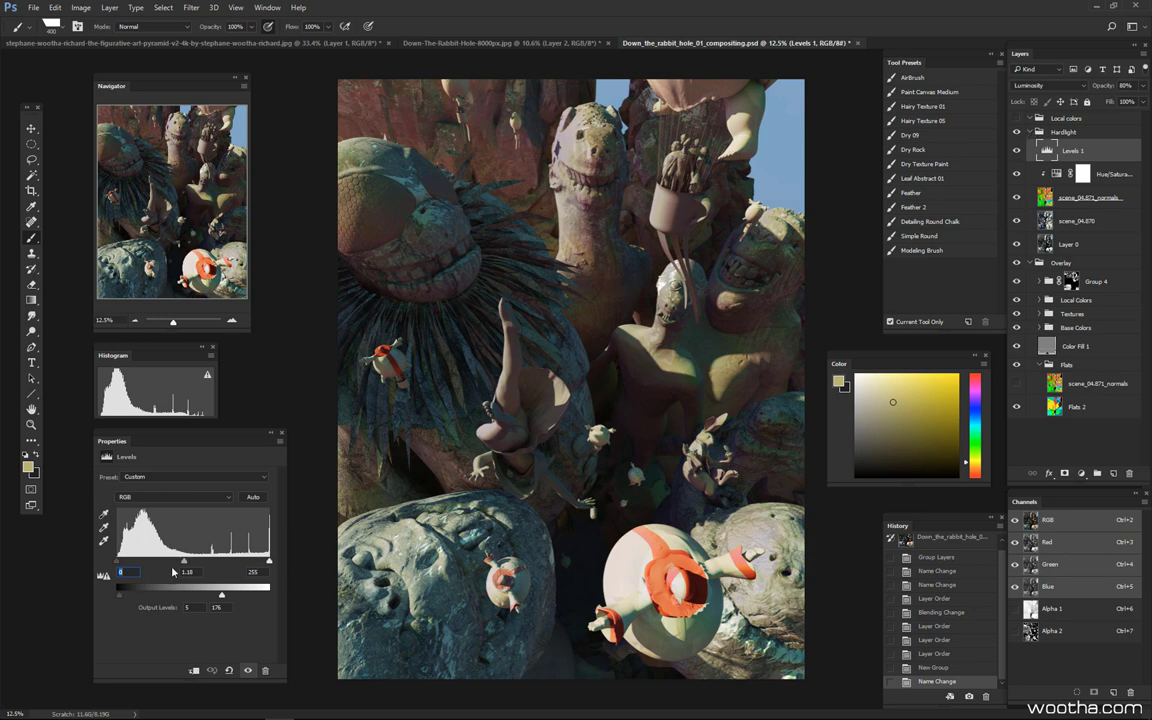
click(1018, 151)
click(1018, 151)
Hide Overlay's Group 4, Local Colors, Textures and Base Colors groups, and every Hardlight layer except Layer 0.
click(1017, 327)
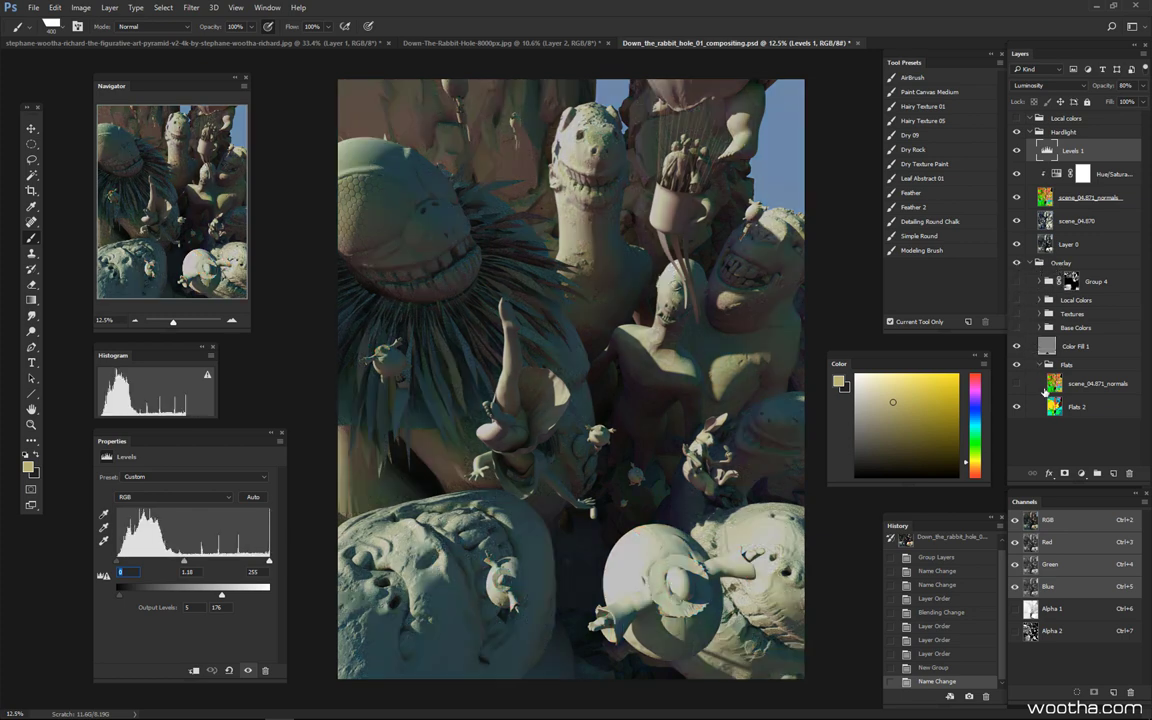
click(1092, 348)
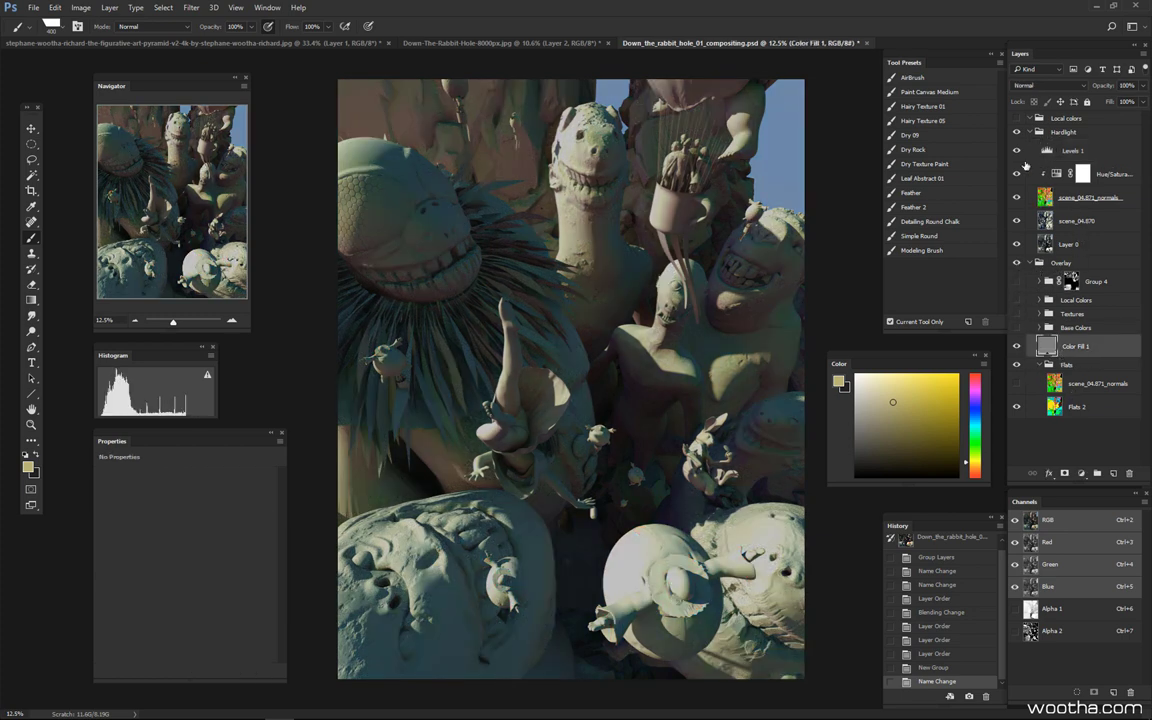
drag(1017, 174, 1017, 221)
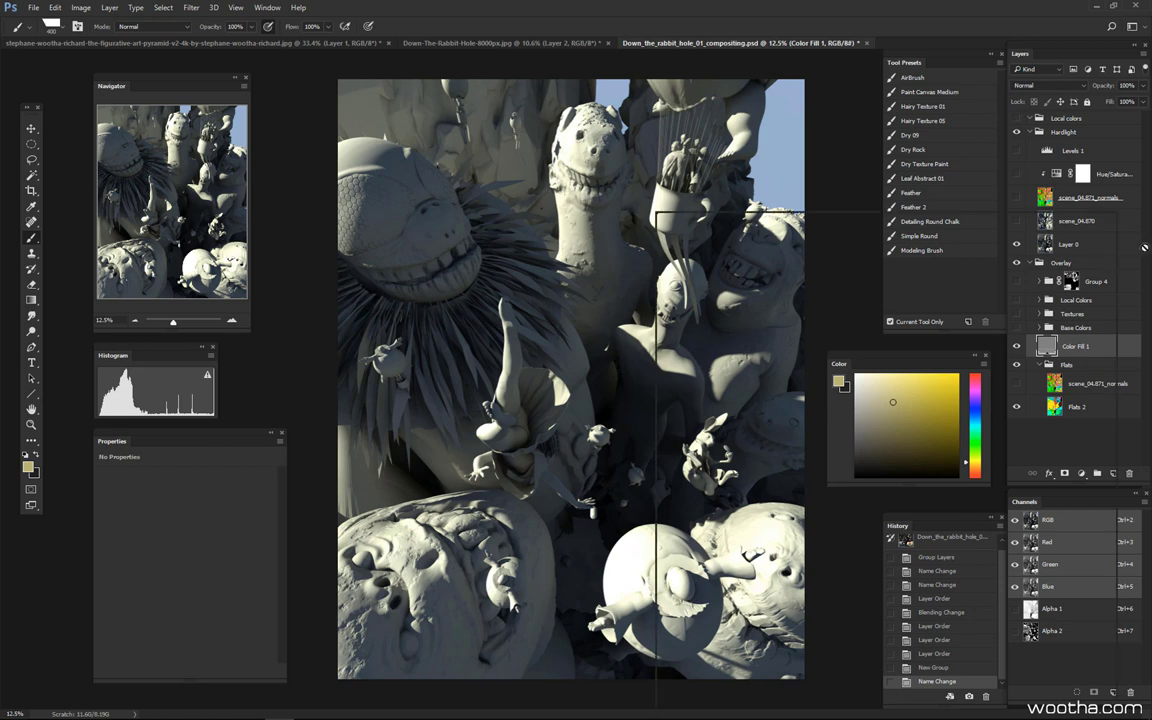
Examine the blend modes available for Color Fill 1, including Hard Light, and close the list.
right_click(656, 380)
click(1046, 86)
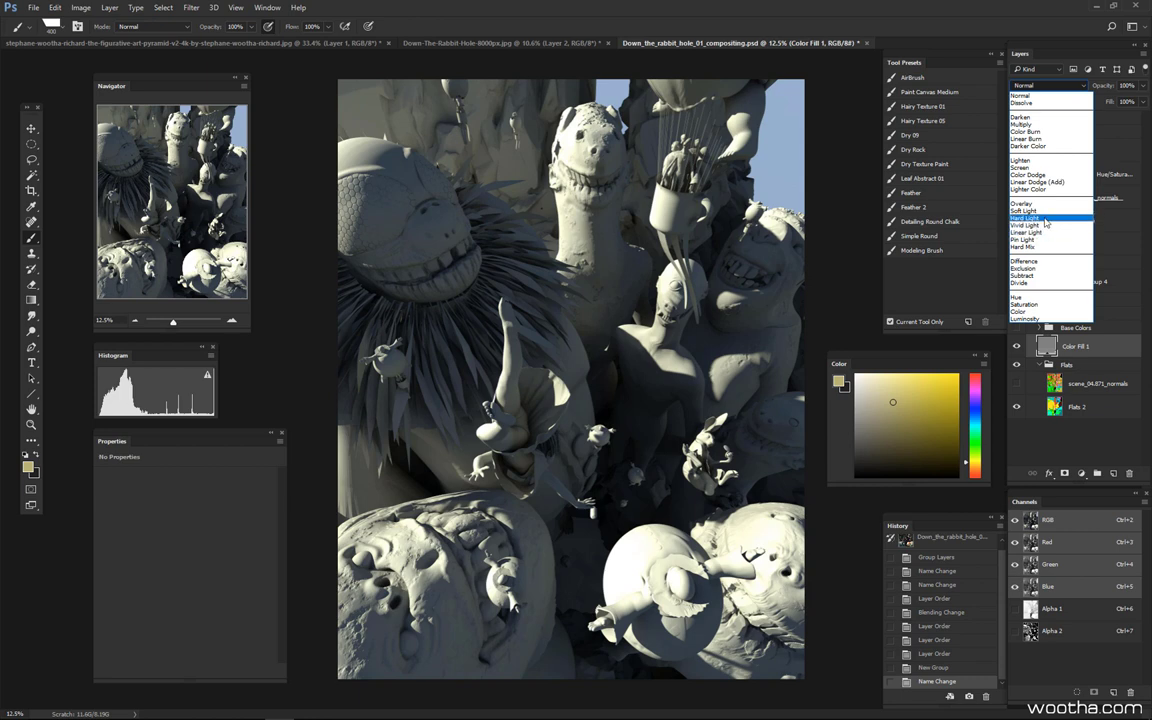
click(1118, 343)
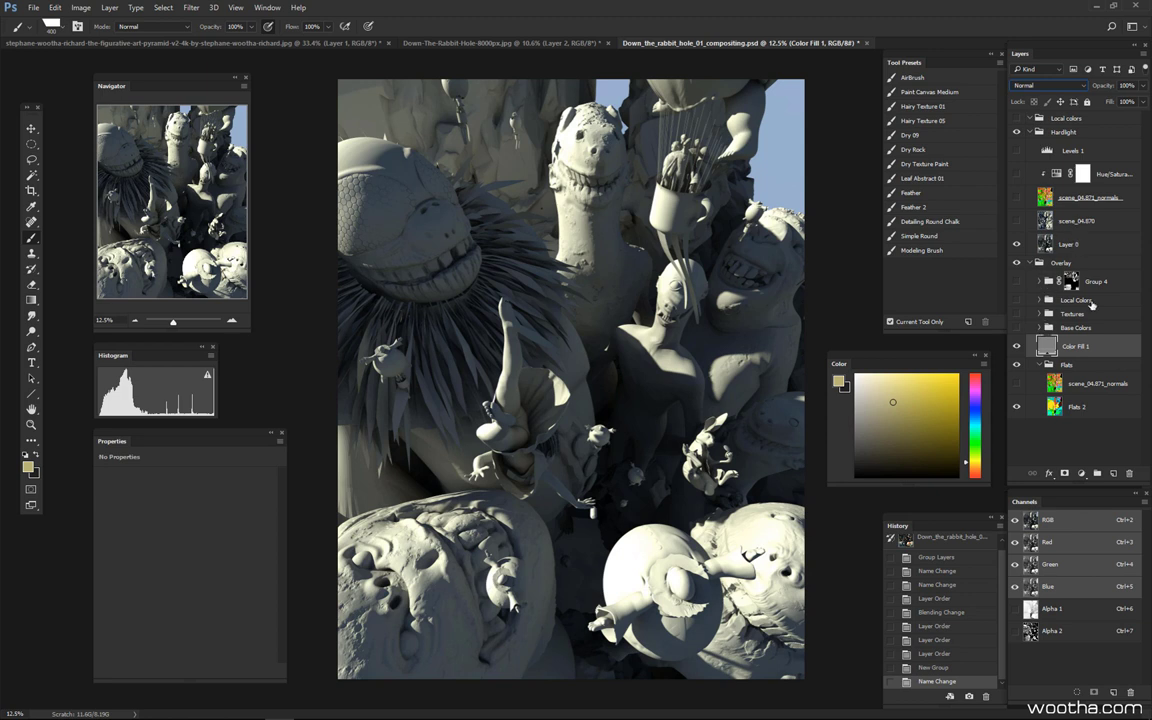
Add a neutral grey Solid Color fill layer directly above Layer 0 in the Hardlight group.
click(1066, 240)
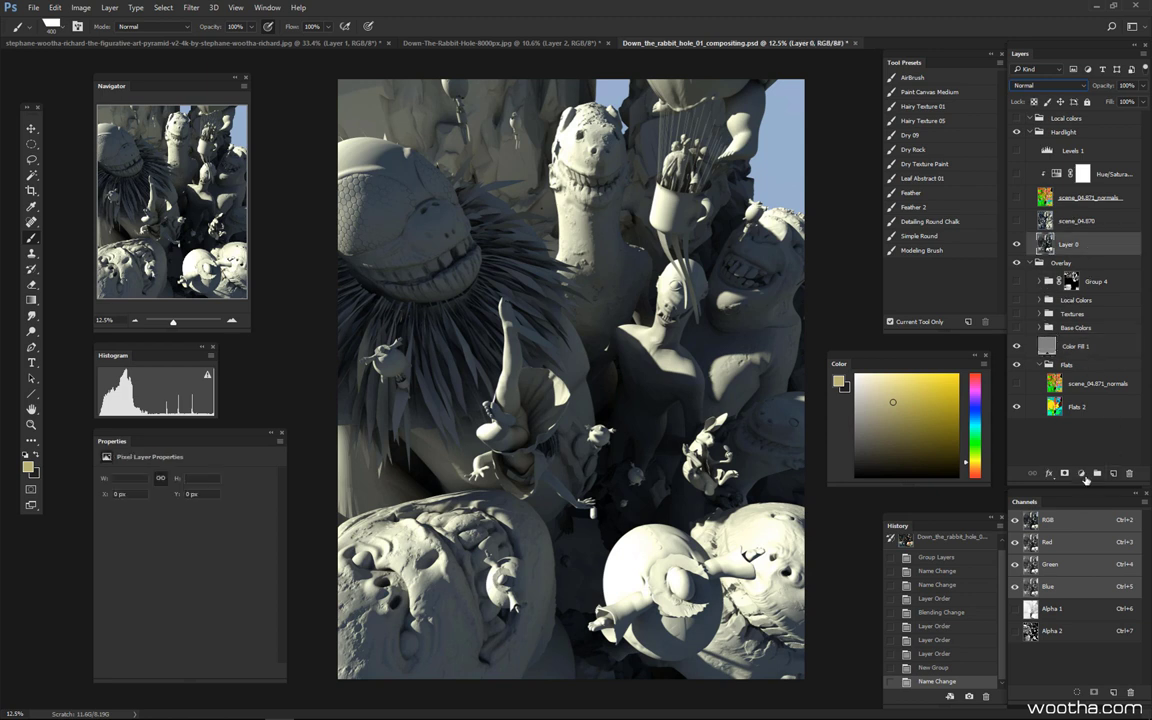
click(1082, 476)
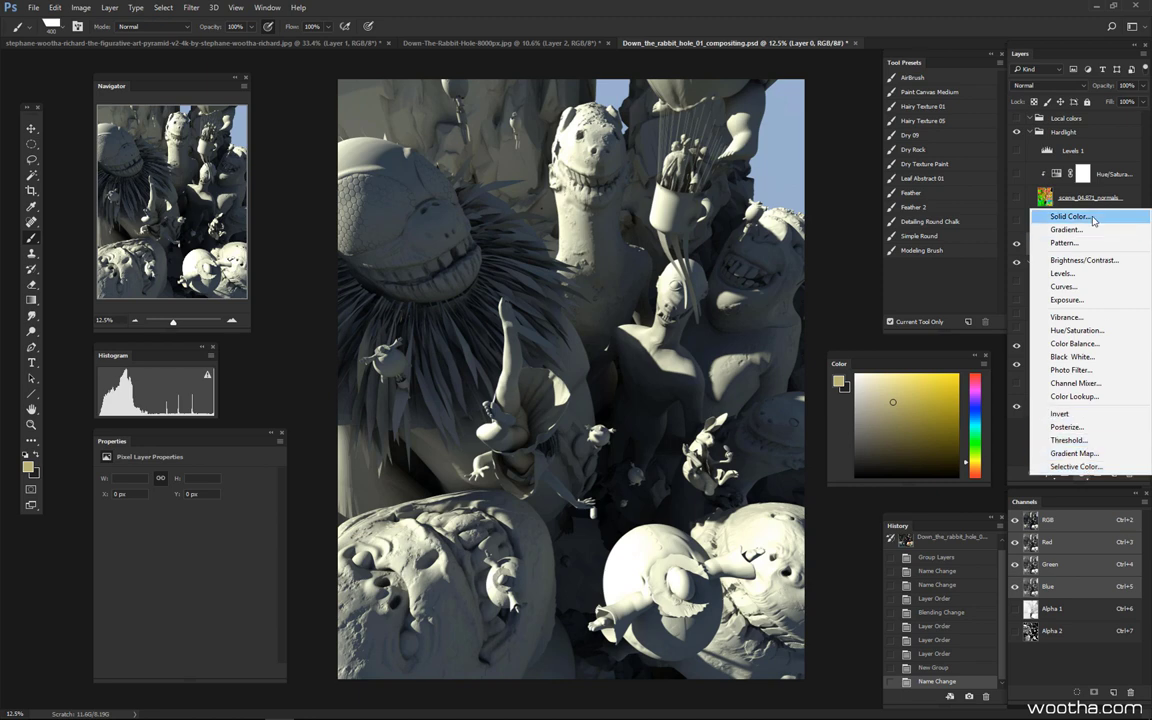
key(Escape)
click(106, 352)
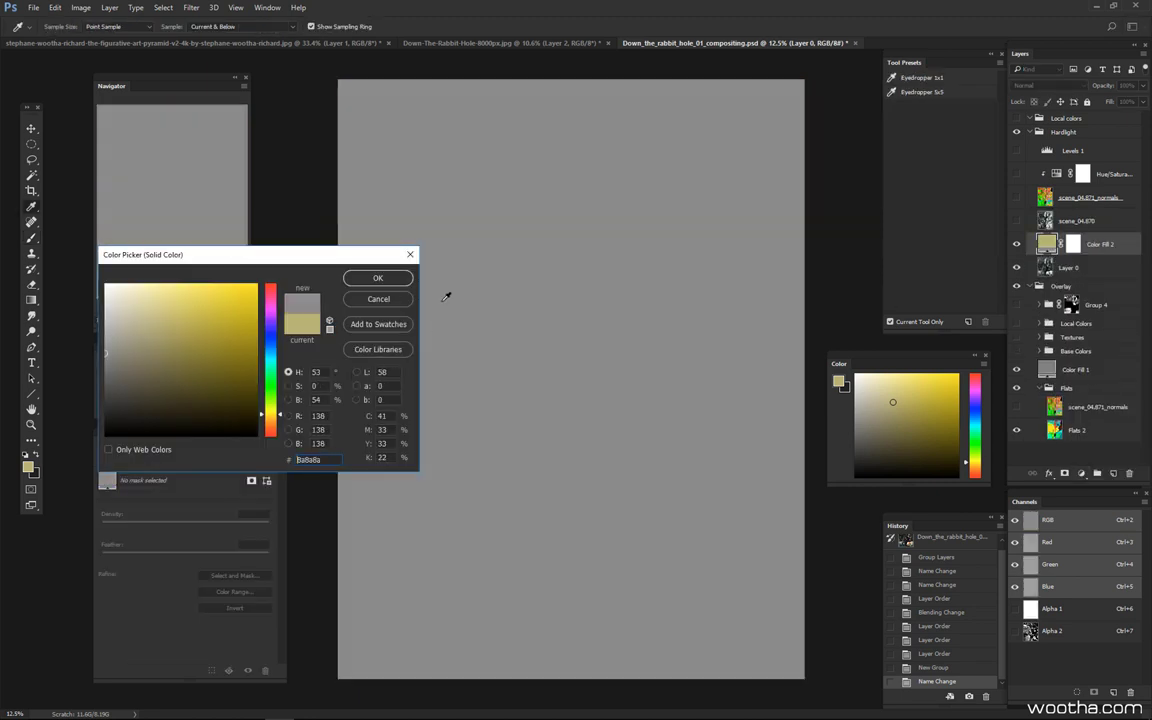
click(314, 372)
key(Down)
key(Down)
key(Return)
key(b)
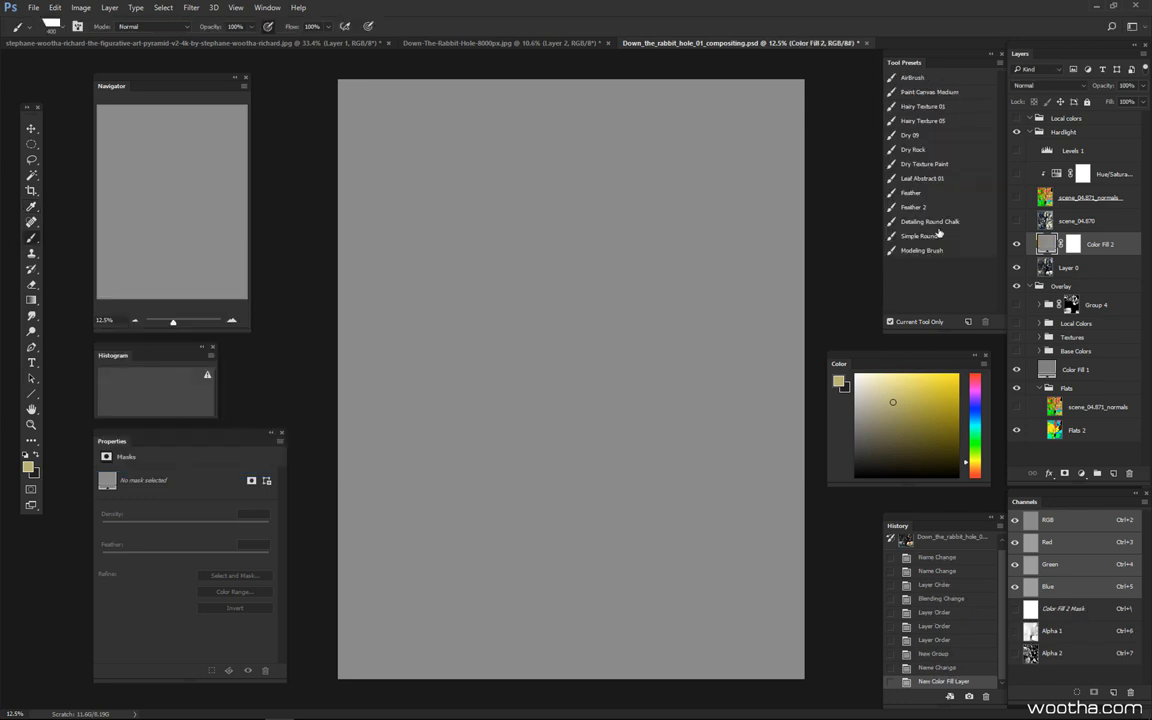
Invert the grey fill layer's mask to black, resize the brush, and paint a rectangular grey patch above the rabbit figure.
click(1090, 251)
key(ctrl+i)
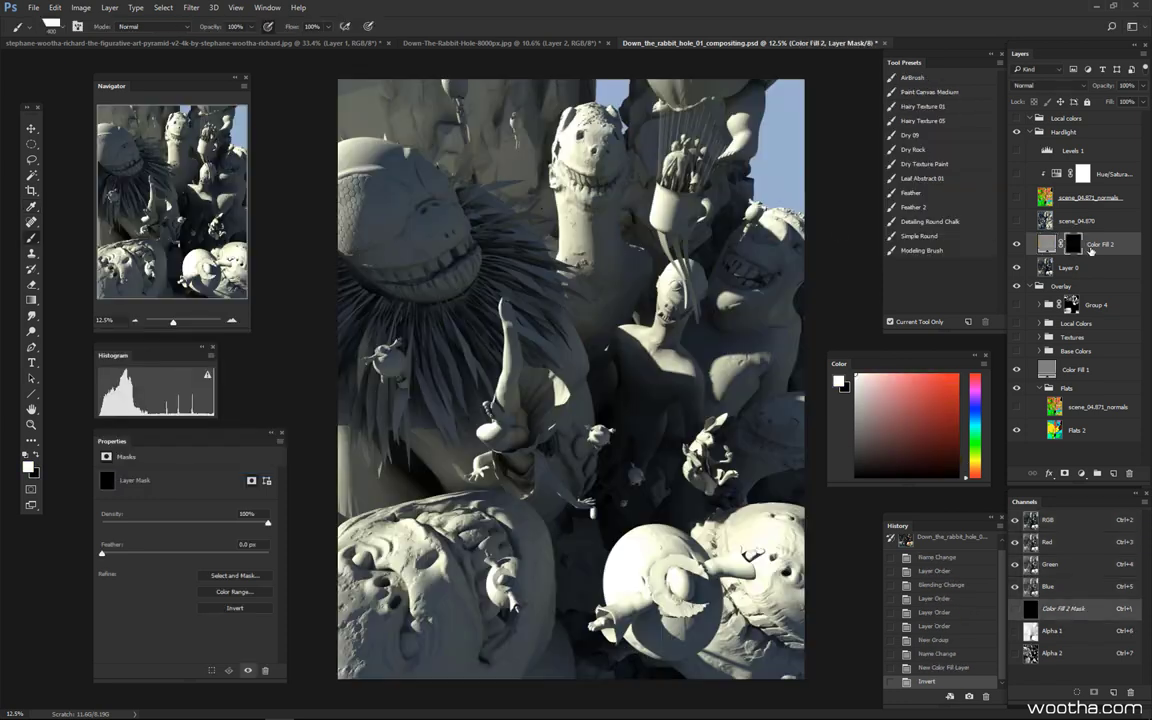
alt+right_drag(663, 425, 668, 432)
alt+right_drag(705, 372, 708, 370)
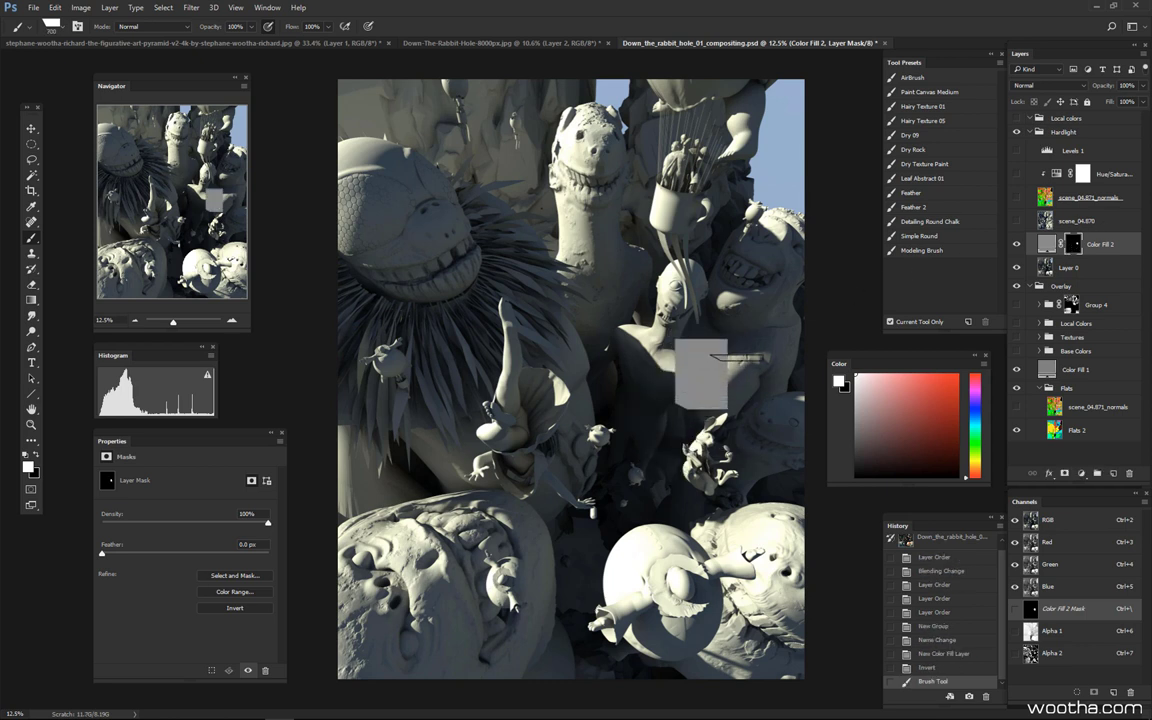
Undo the mask stroke, move the Color Fill 2 layer above the Hardlight group and set it to Hard Light blending.
click(713, 390)
key(ctrl+z)
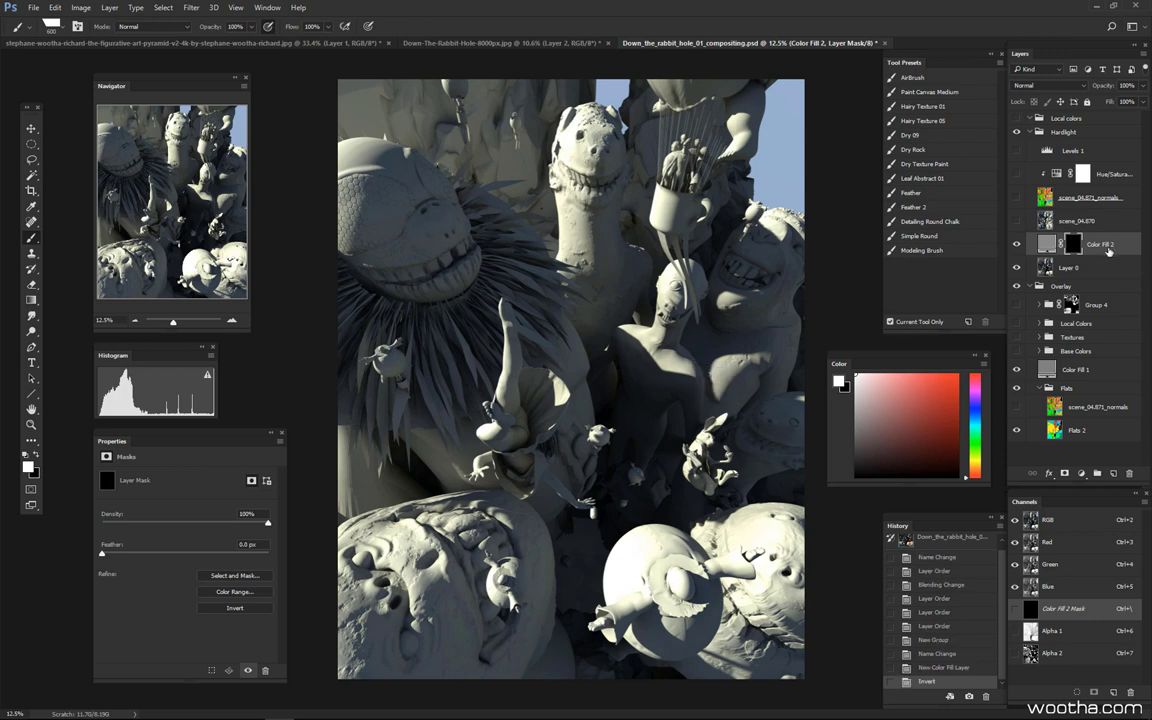
drag(1090, 244, 1090, 140)
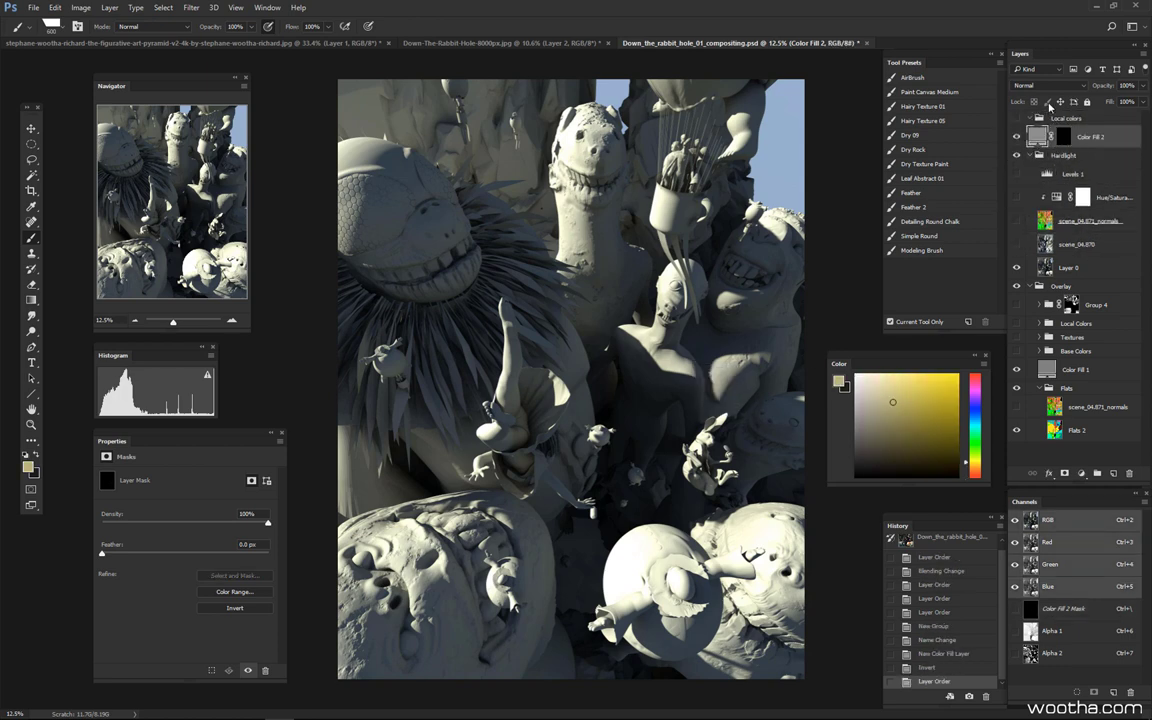
click(1045, 85)
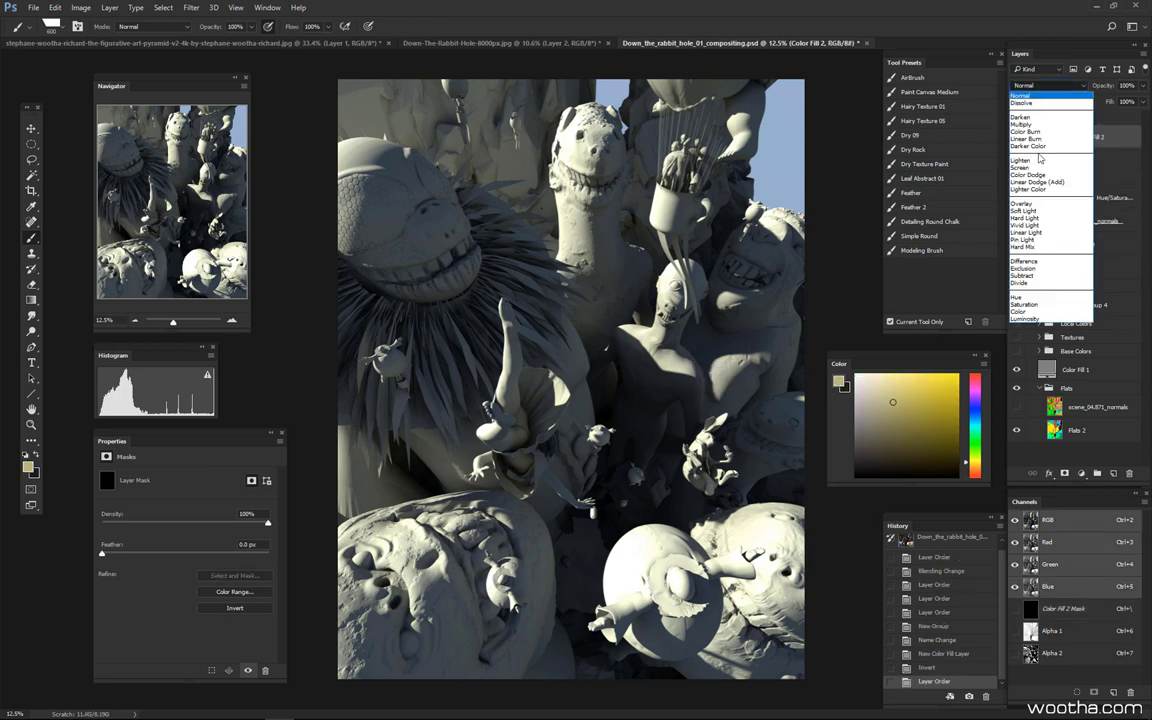
click(1024, 217)
click(1062, 136)
key(d)
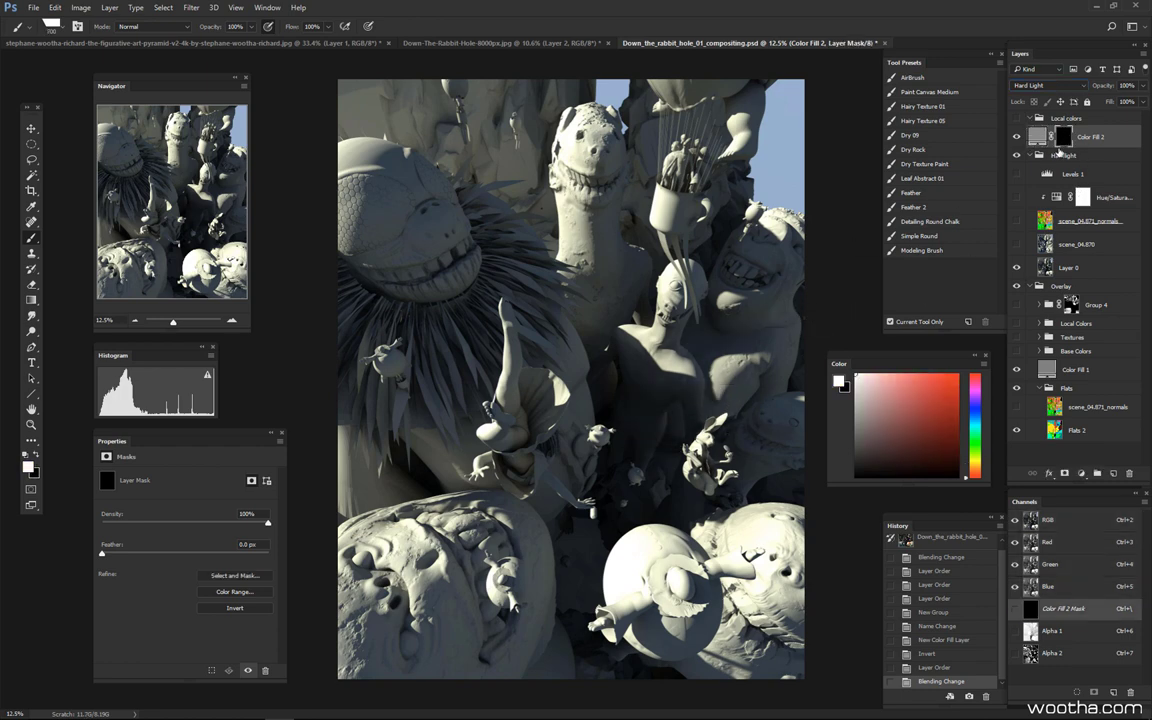
Set the Color Fill 2 colour to a neutral gray at 50% brightness (808080).
double_click(1037, 137)
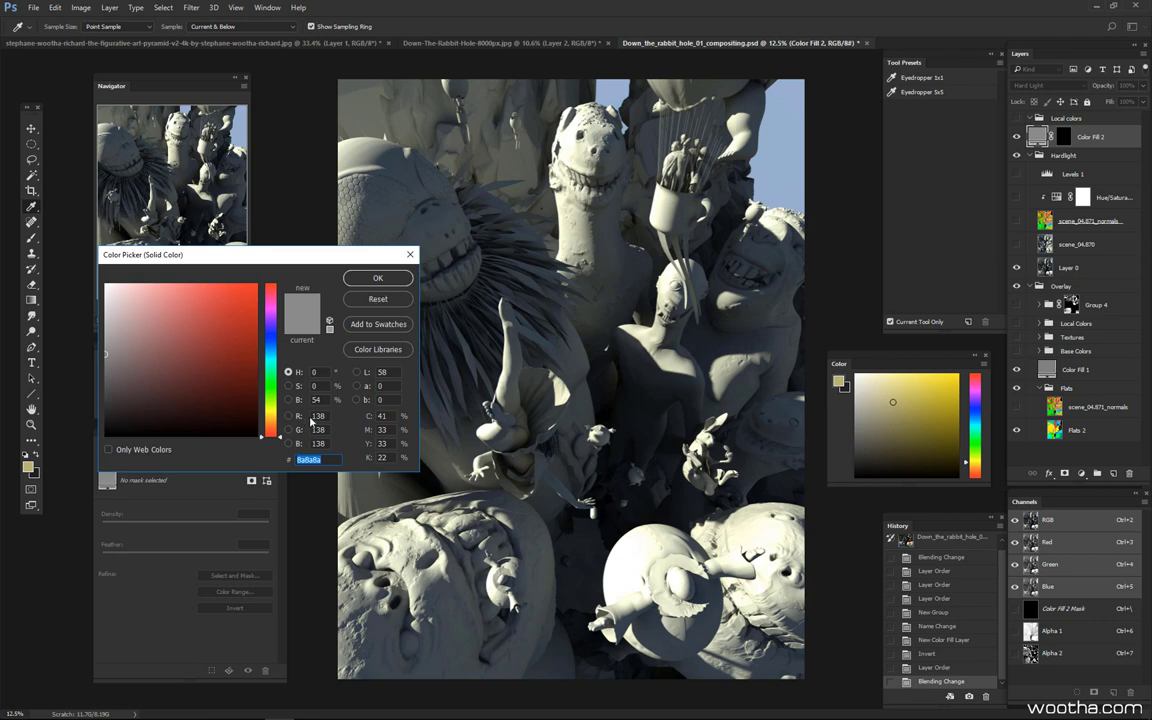
drag(299, 399, 304, 412)
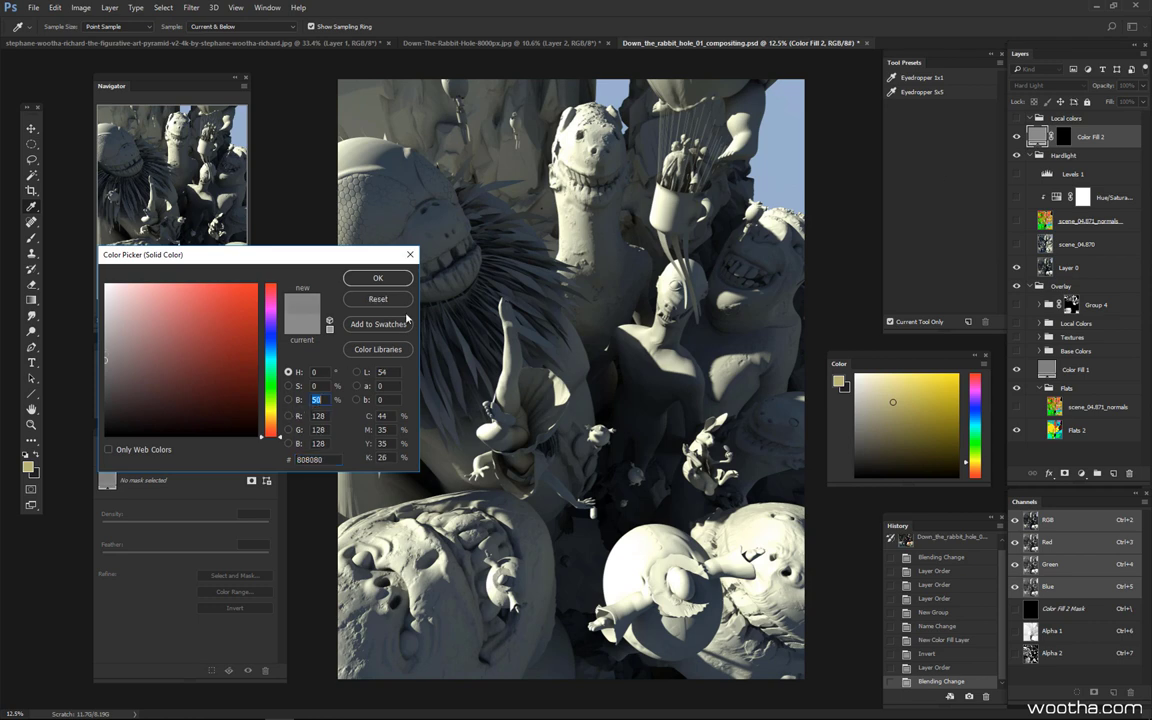
click(372, 278)
Paint several white brush strokes on the Color Fill 2 mask over the figures in the middle of the image.
click(594, 306)
click(600, 281)
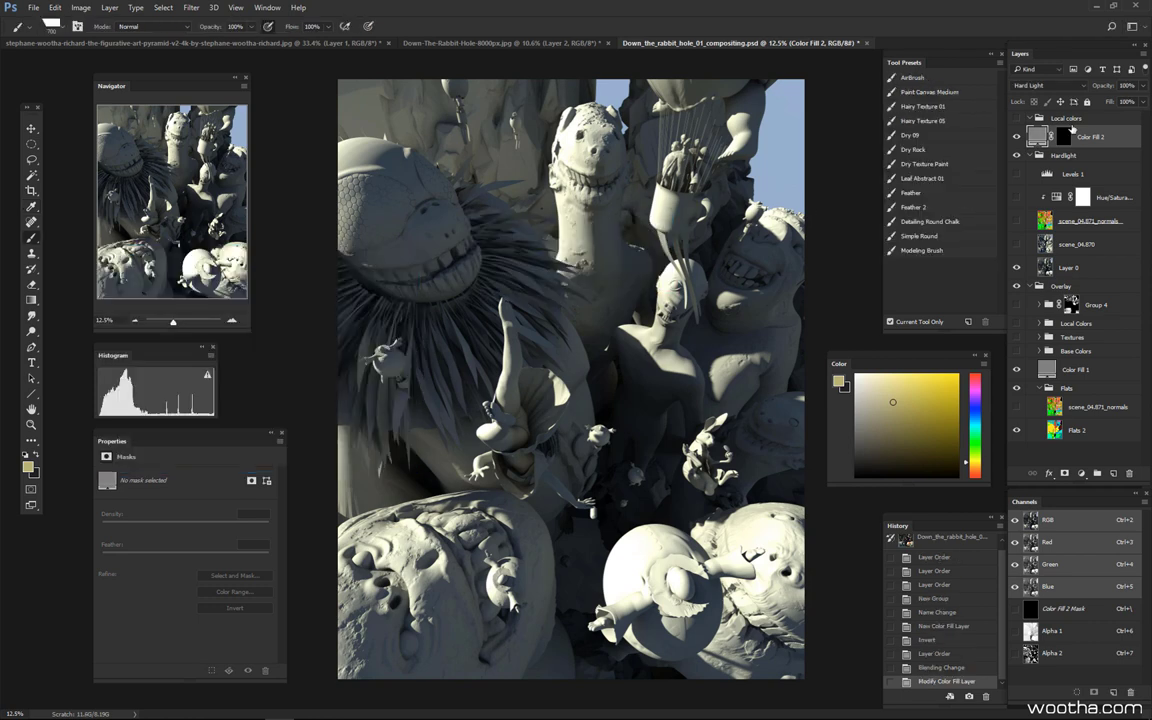
key(ctrl+backslash)
key(d)
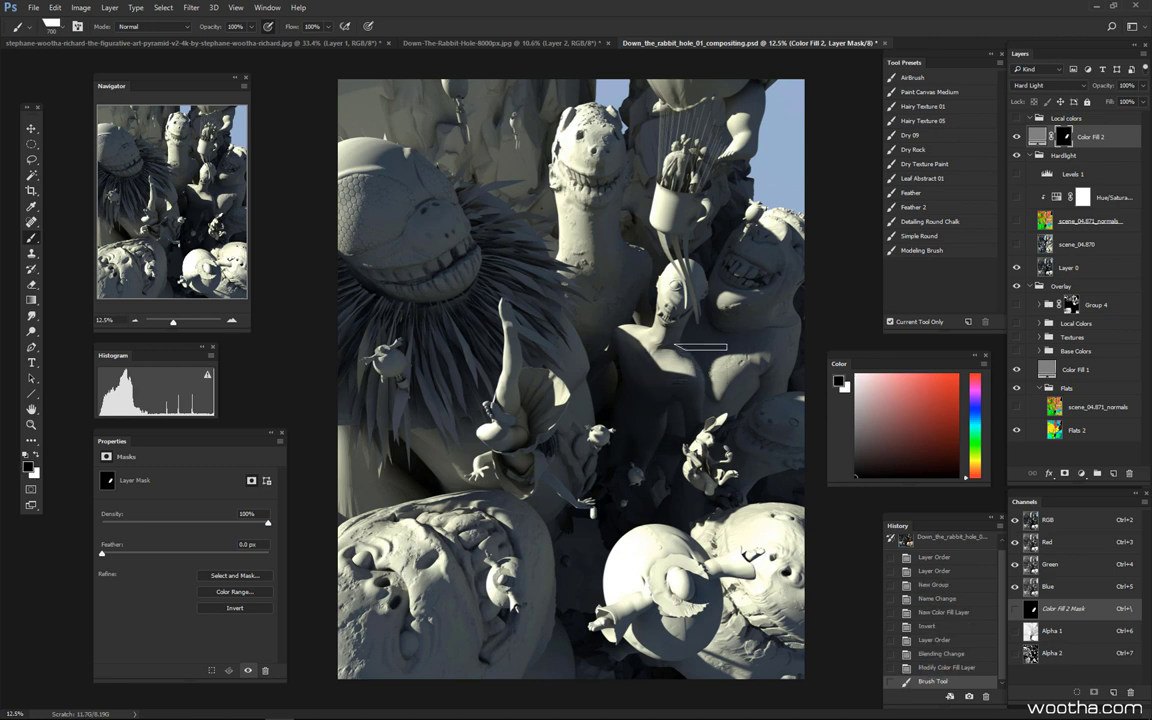
mouse_move(631, 313)
mouse_down()
mouse_move(592, 423)
mouse_move(461, 230)
mouse_move(531, 358)
mouse_up()
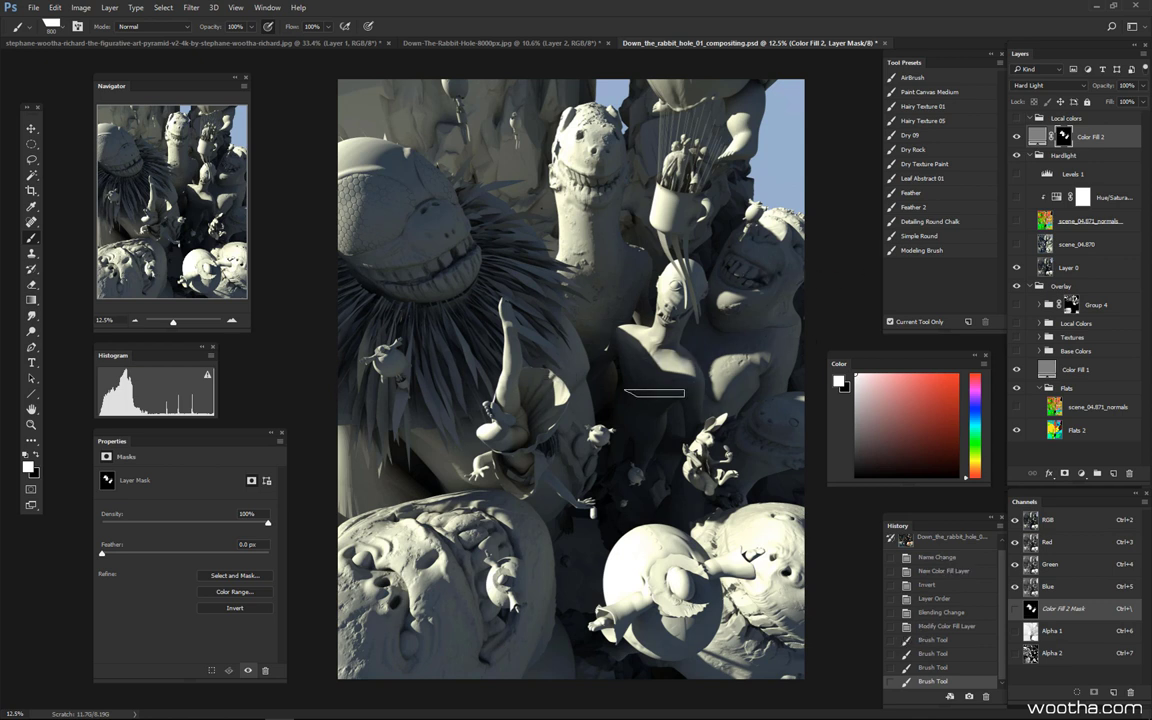
Fill a large elliptical selection around the central figures with white on the Color Fill 2 mask and deselect.
key(m)
drag(420, 185, 702, 505)
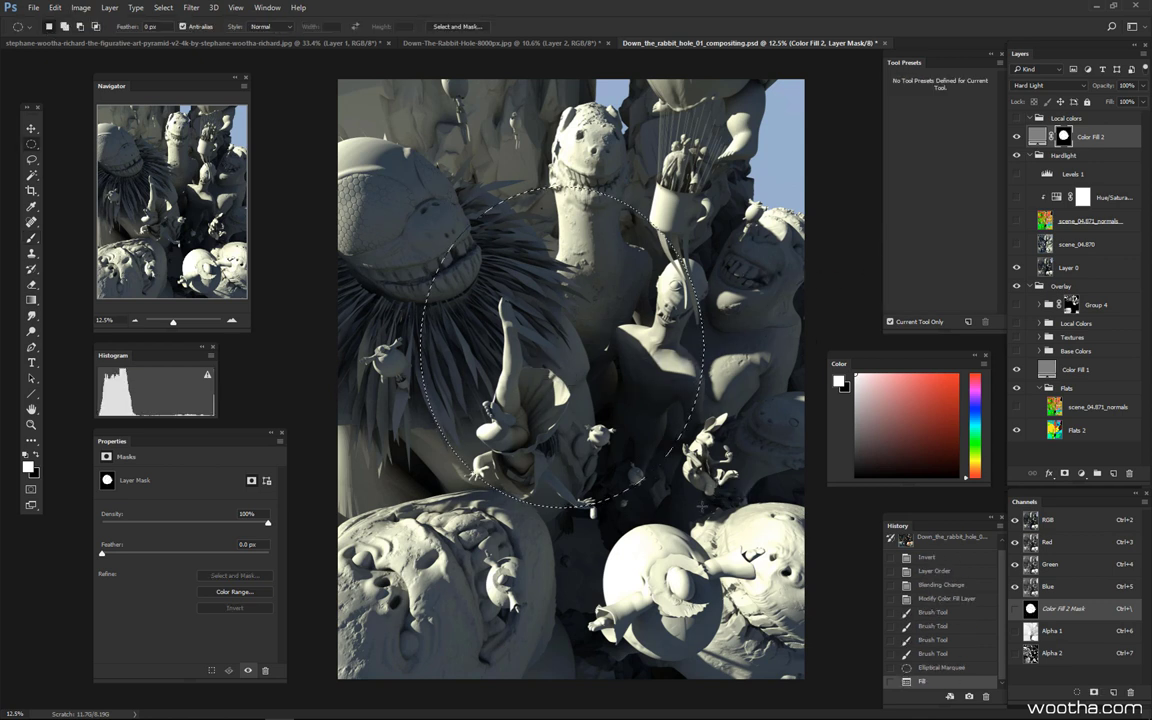
key(alt+BackSpace)
key(ctrl+d)
Try blending modes from Soft Light through Pin Light on the Color Fill 2 layer.
click(1047, 88)
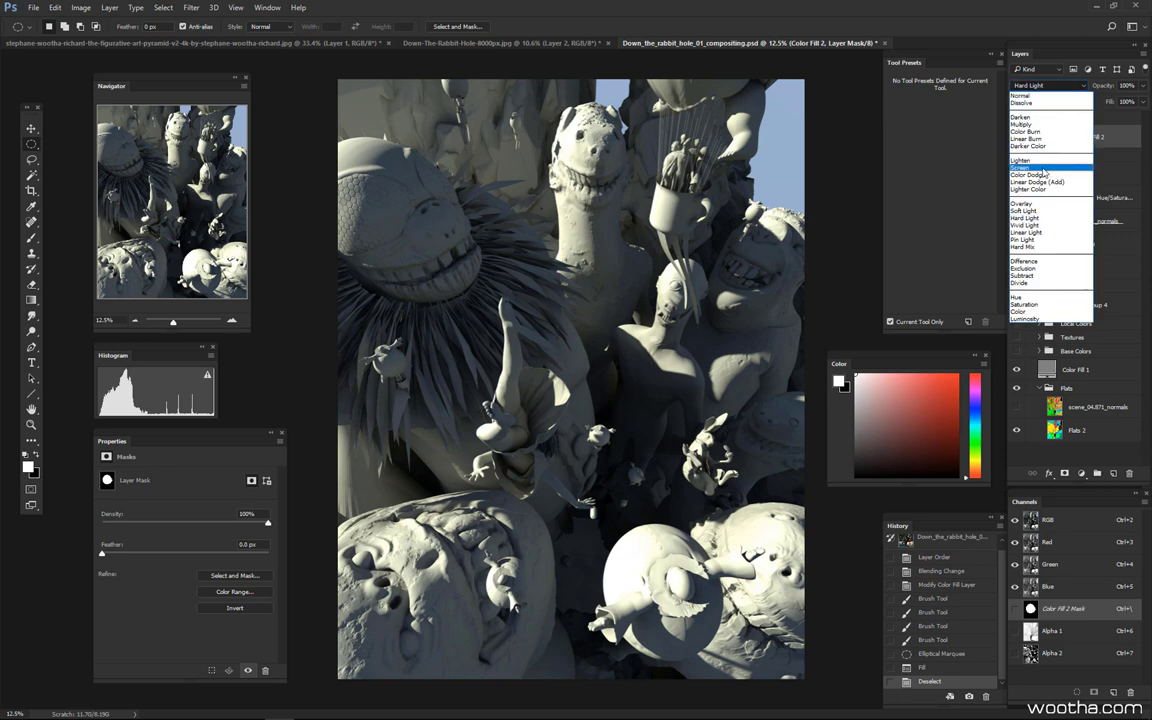
click(926, 179)
key(Down)
key(Down)
key(Down)
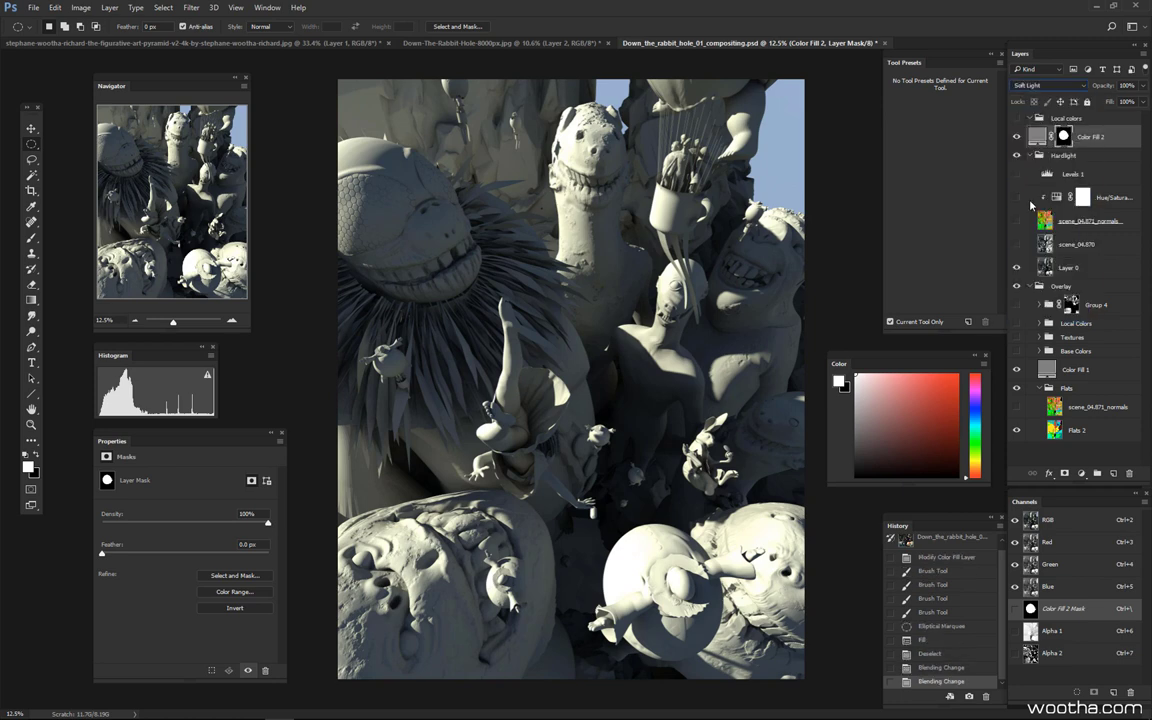
key(Down)
key(Down)
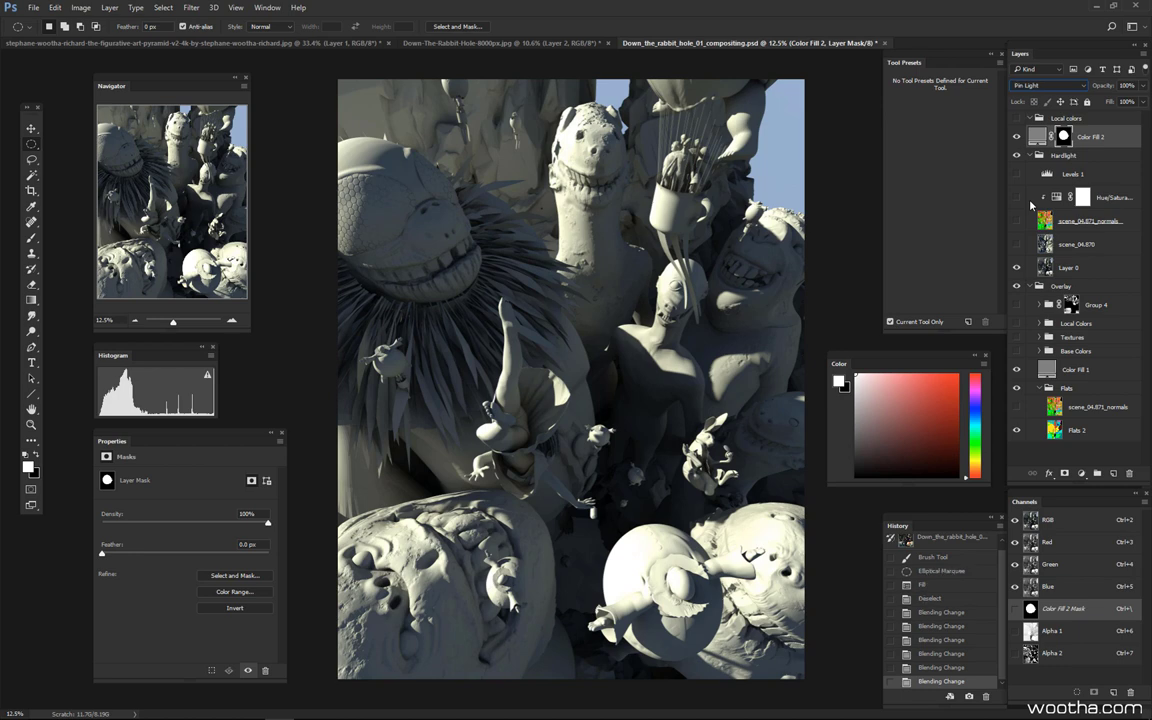
key(Down)
key(Up)
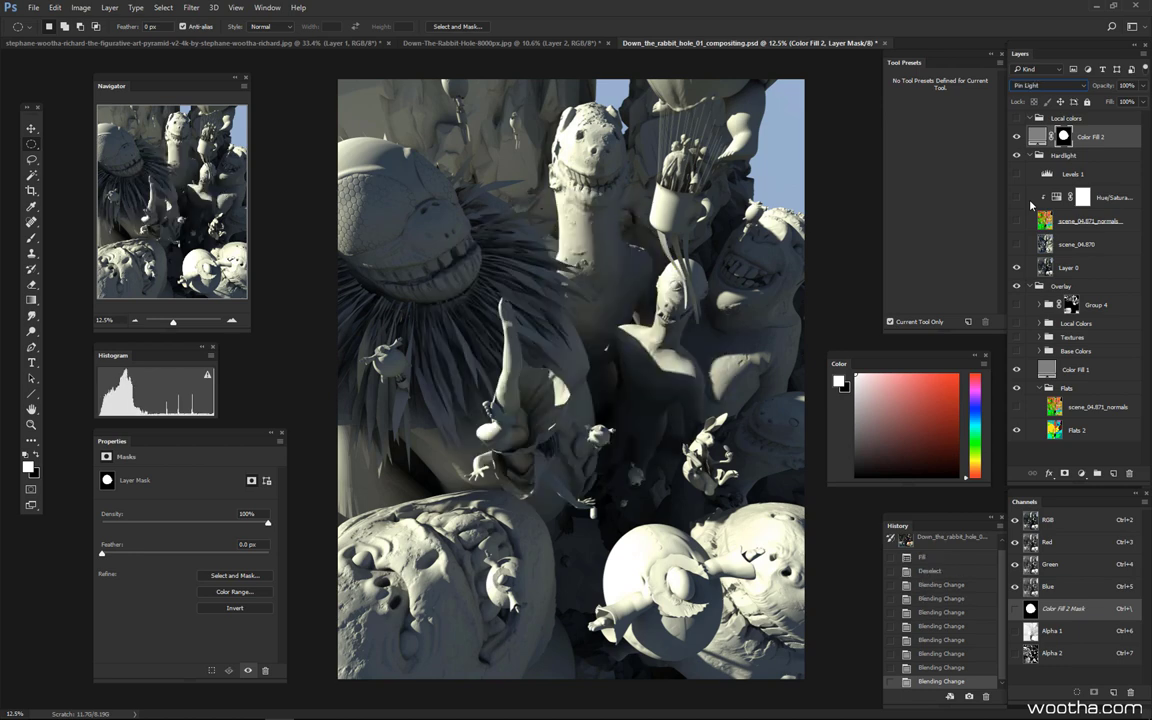
click(1045, 85)
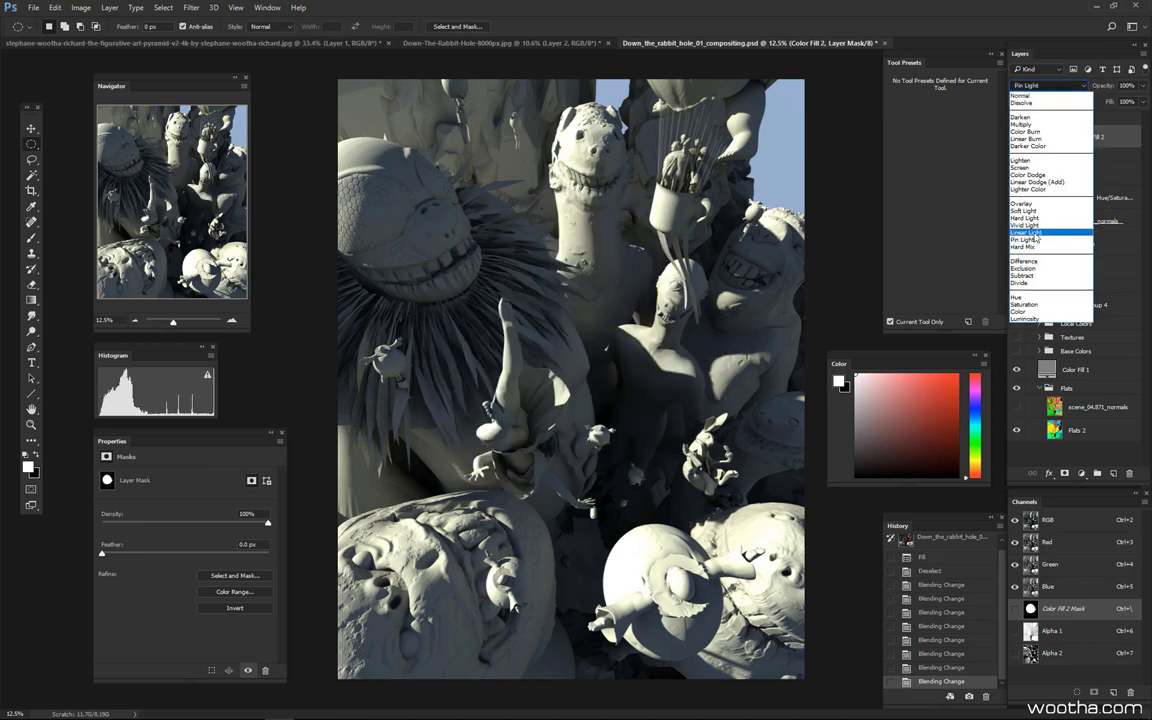
click(1126, 180)
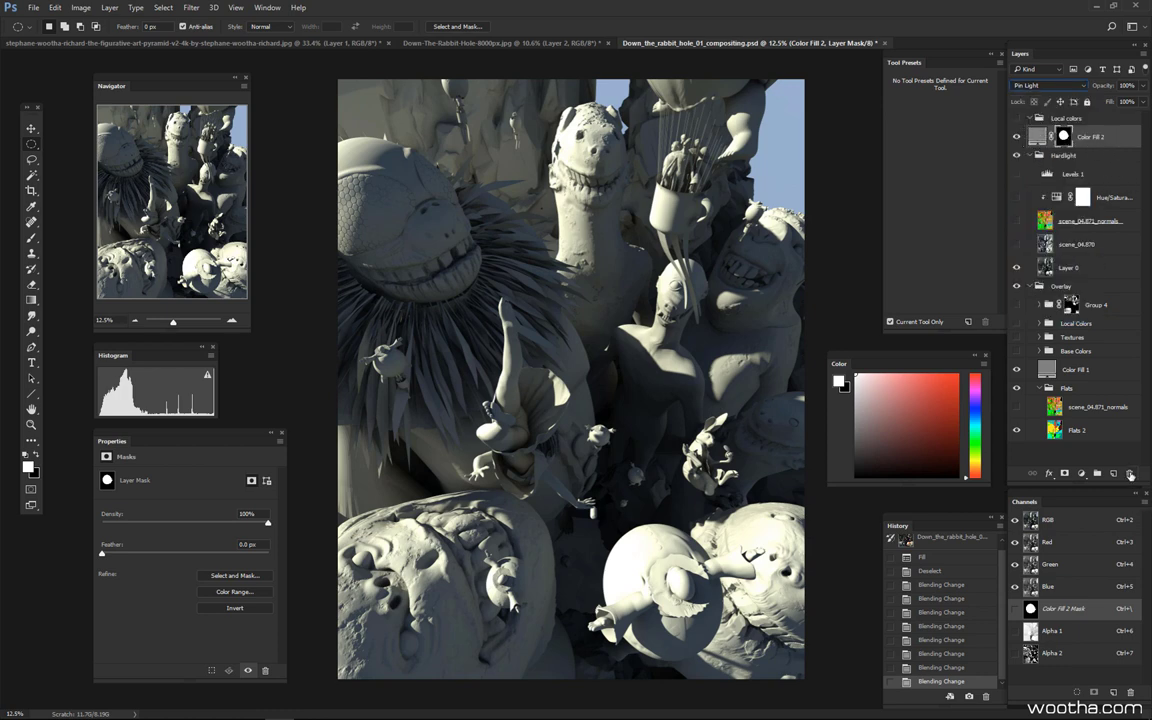
Delete the Color Fill 2 layer together with its mask.
key(Delete)
key(Delete)
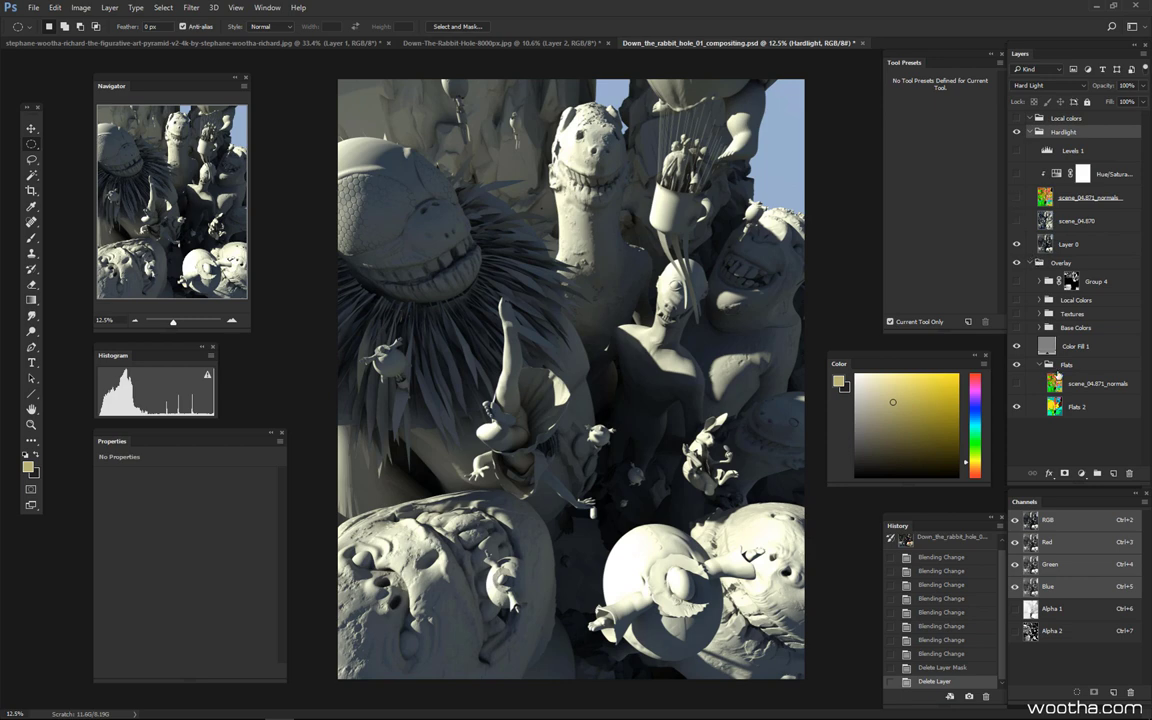
Expand the Base Colors group, make it visible and select its scene_04.890 layer.
click(1046, 340)
click(1041, 328)
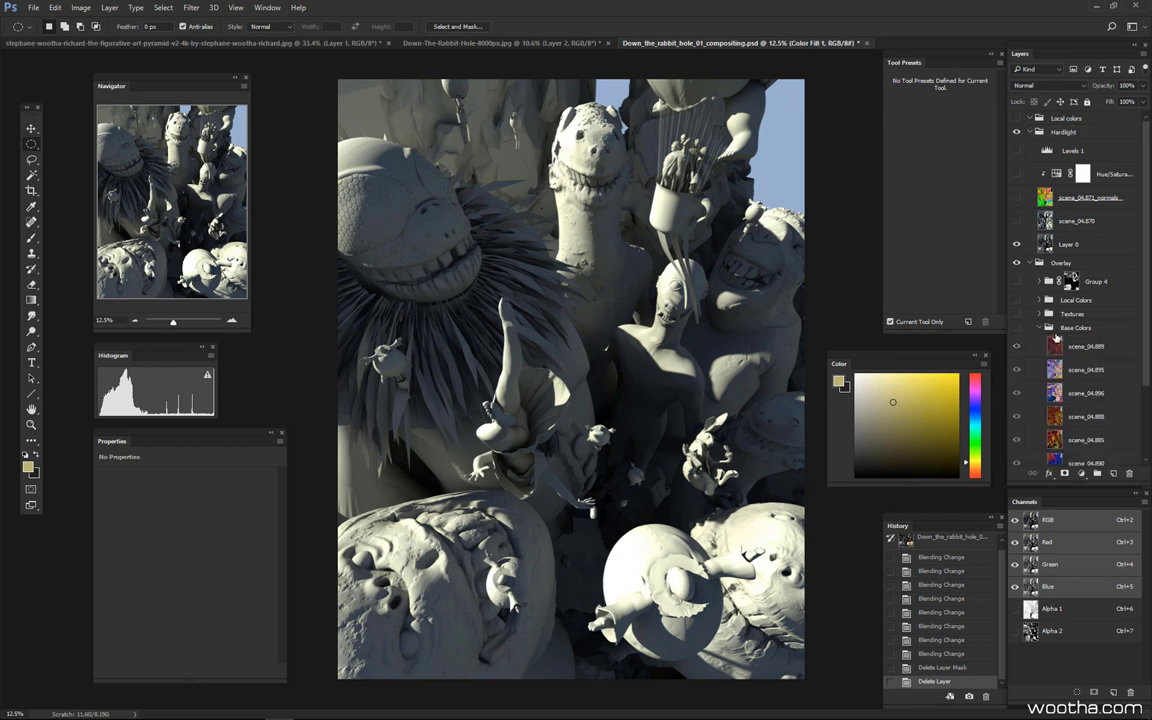
scroll(1122, 363, down, 3)
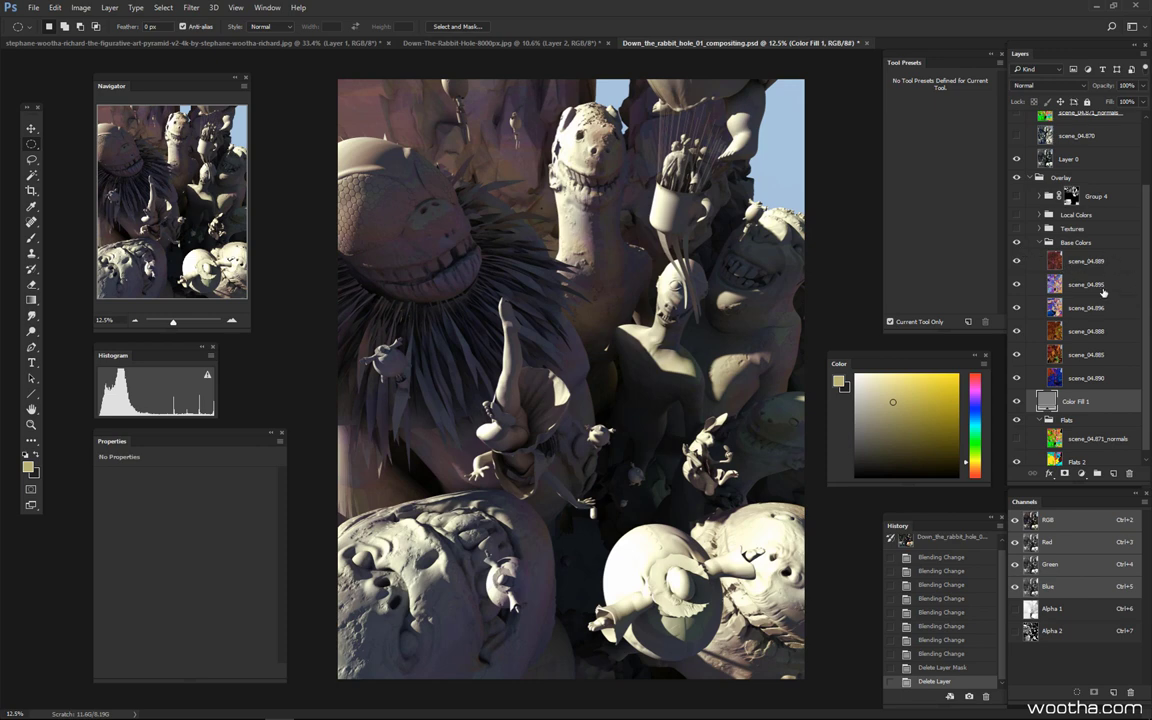
click(1094, 381)
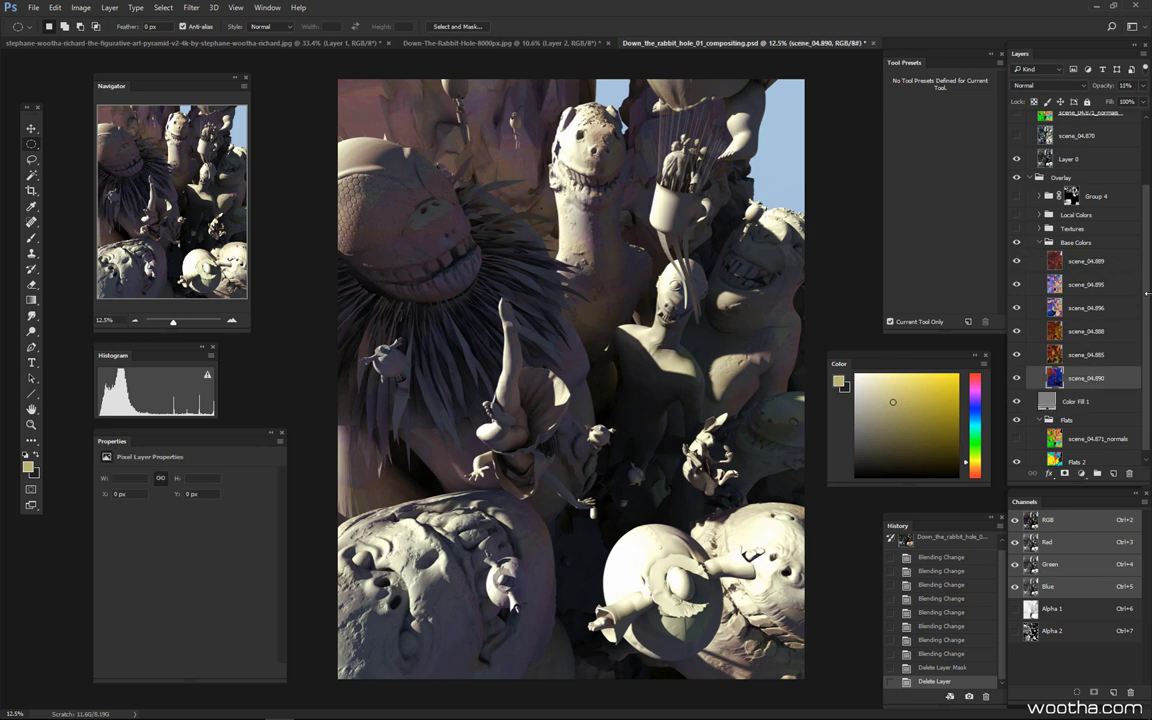
scroll(1100, 315, up, 1)
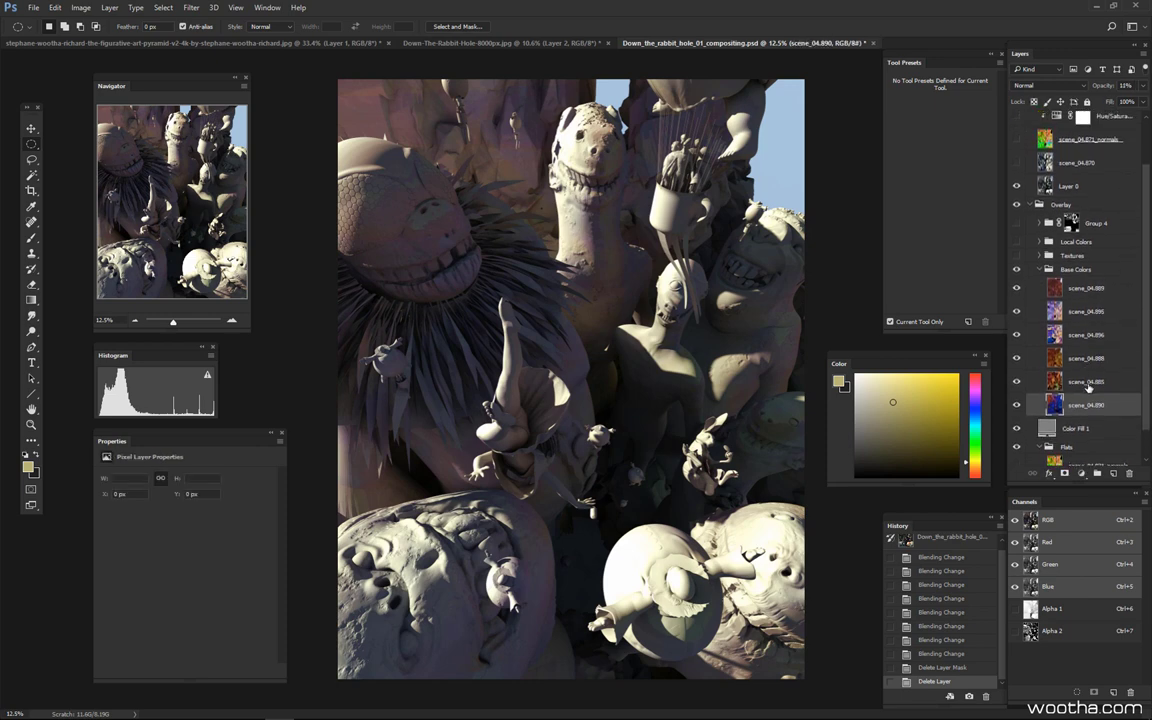
Rename the Overlay group as Local Colors.
double_click(1061, 204)
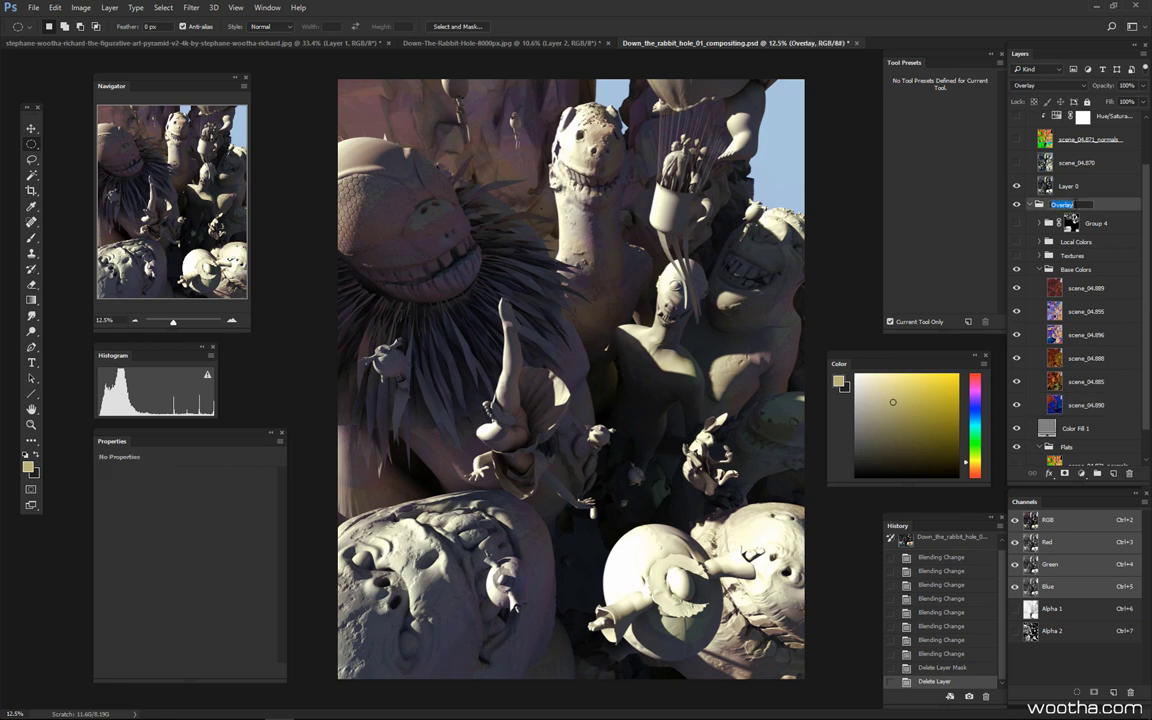
text(Local Colors)
key(Return)
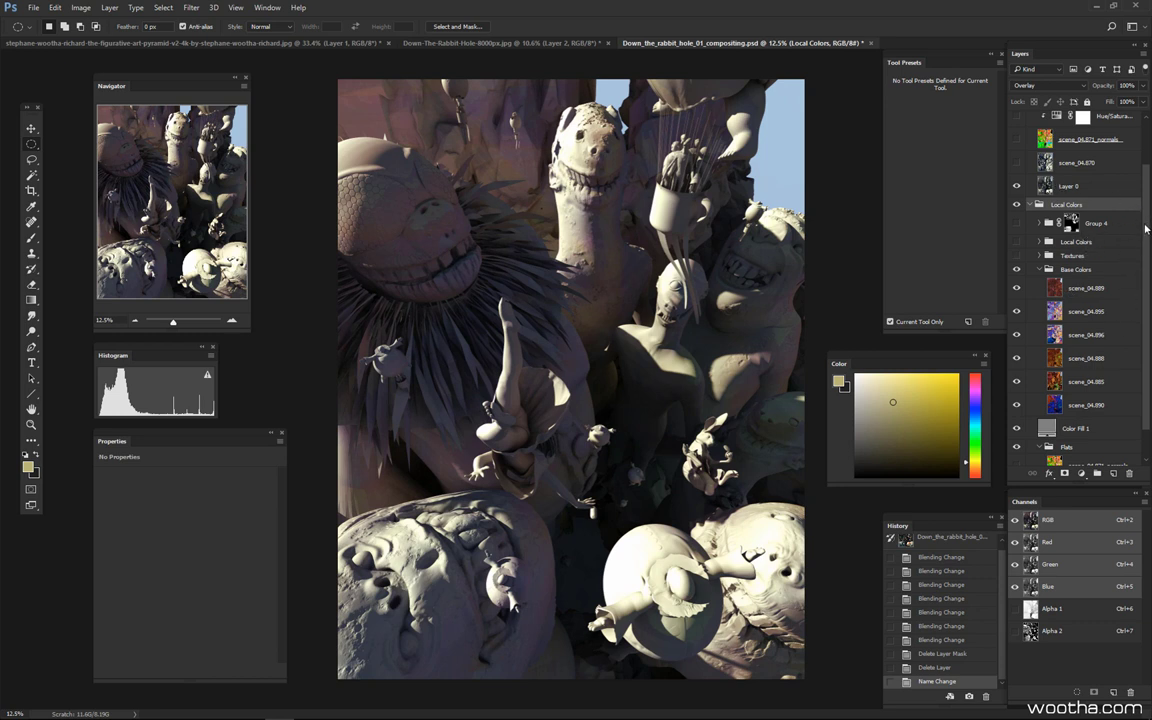
Rename the Hardlight group as Lighting.
drag(1146, 228, 1139, 155)
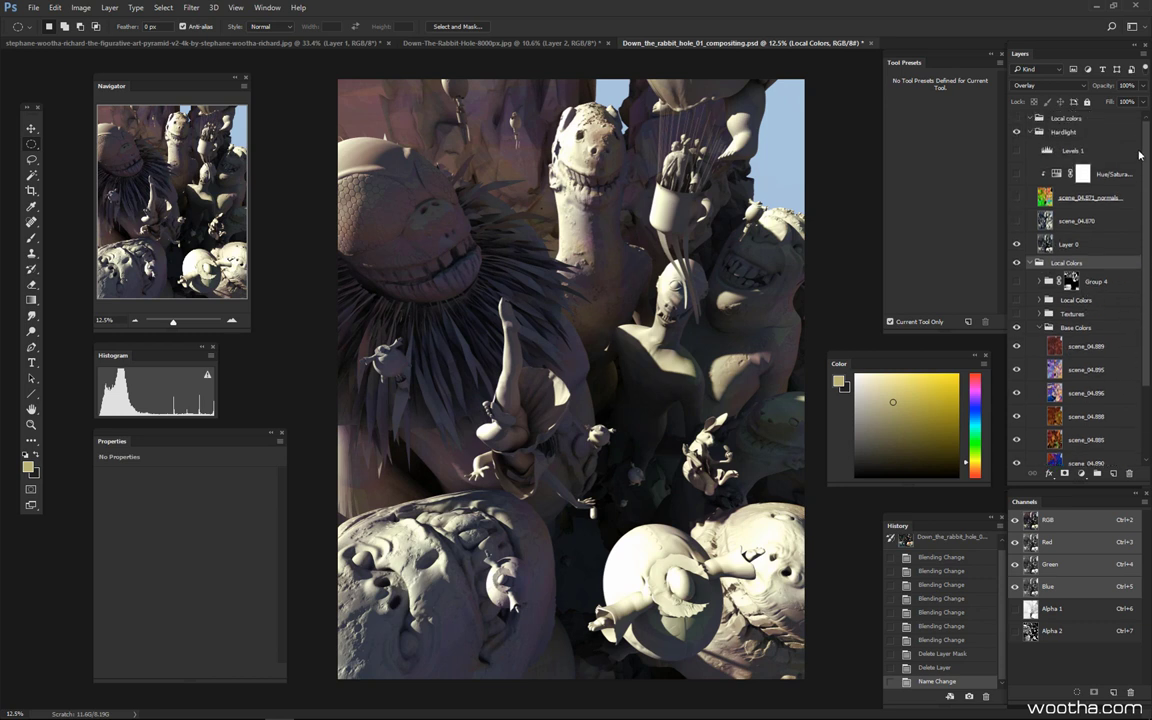
click(1065, 134)
double_click(1064, 132)
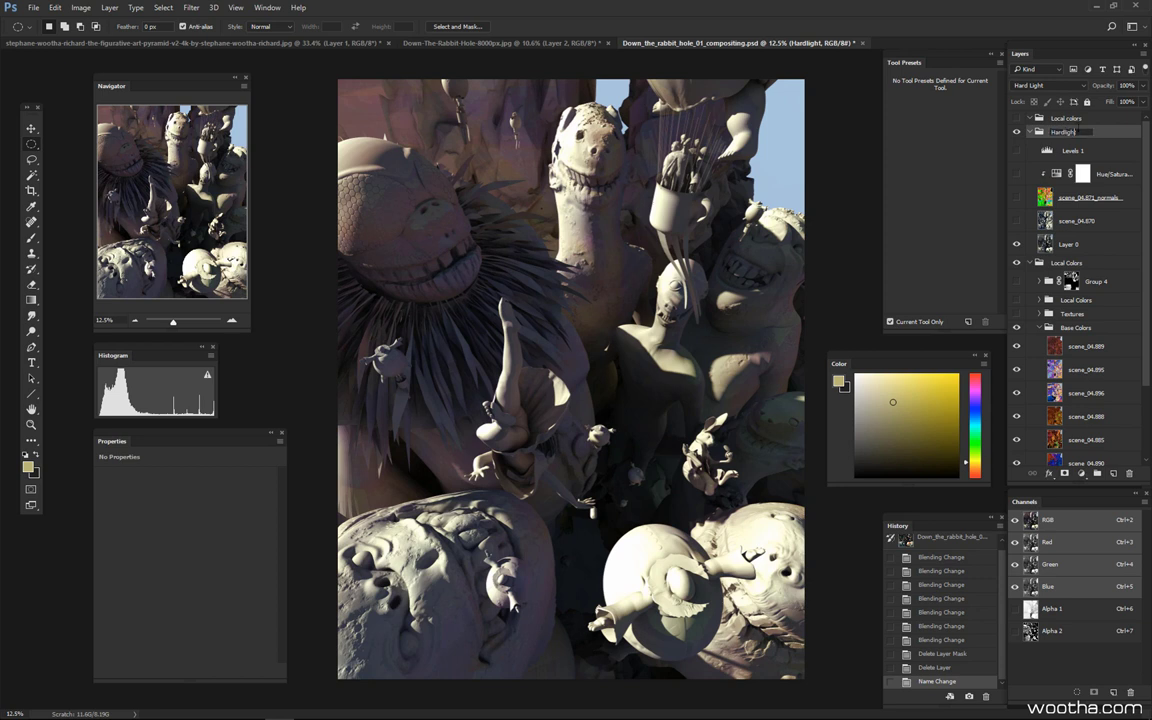
drag(1074, 132, 944, 131)
text(Lighting)
key(Return)
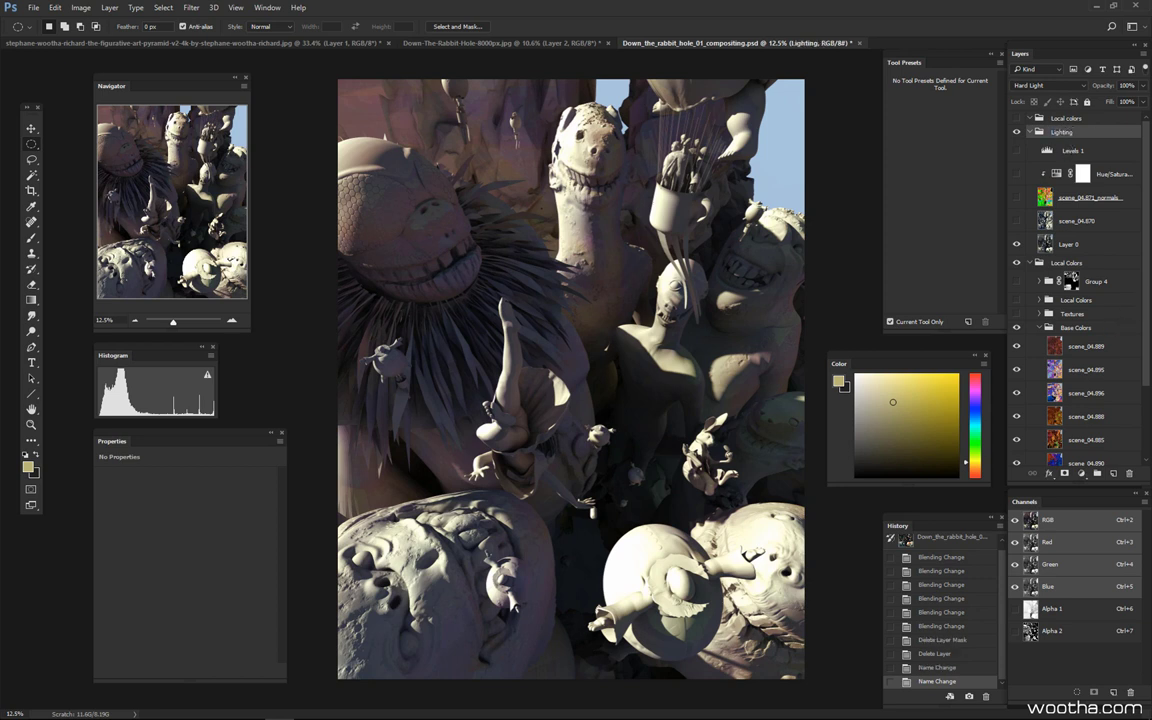
Examine the blend mode and opacity of the individual scene layers in the Base Colors group.
scroll(1090, 330, down, 3)
click(1090, 376)
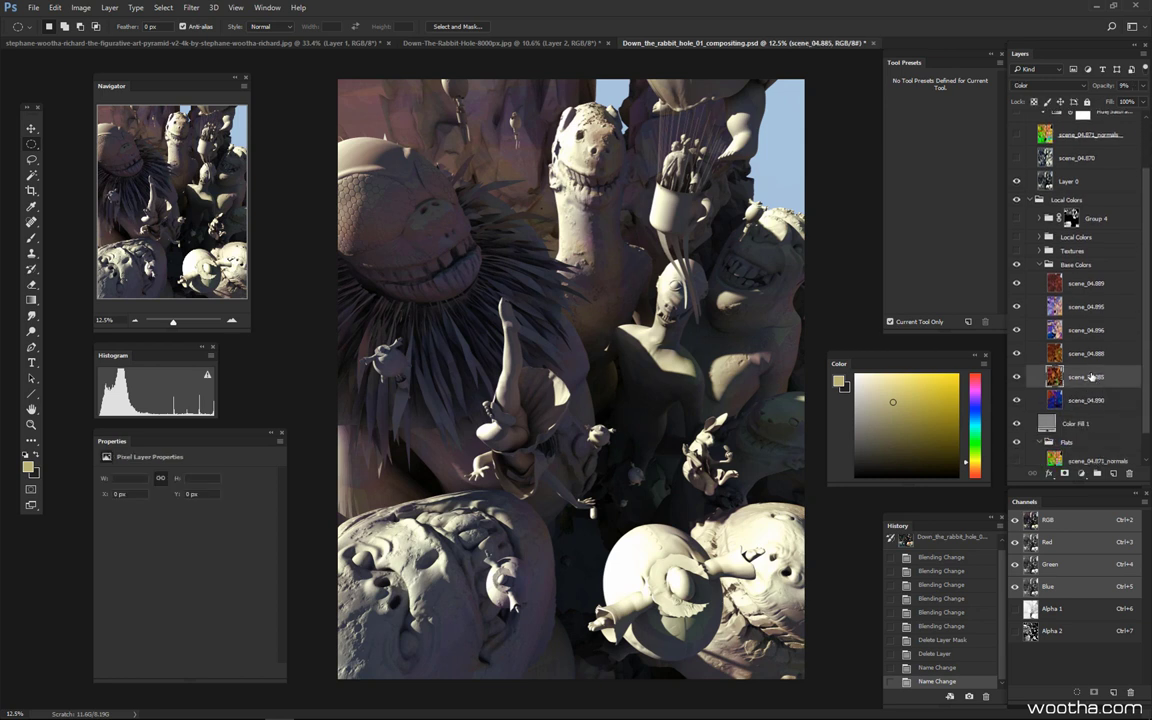
click(1091, 344)
click(1090, 330)
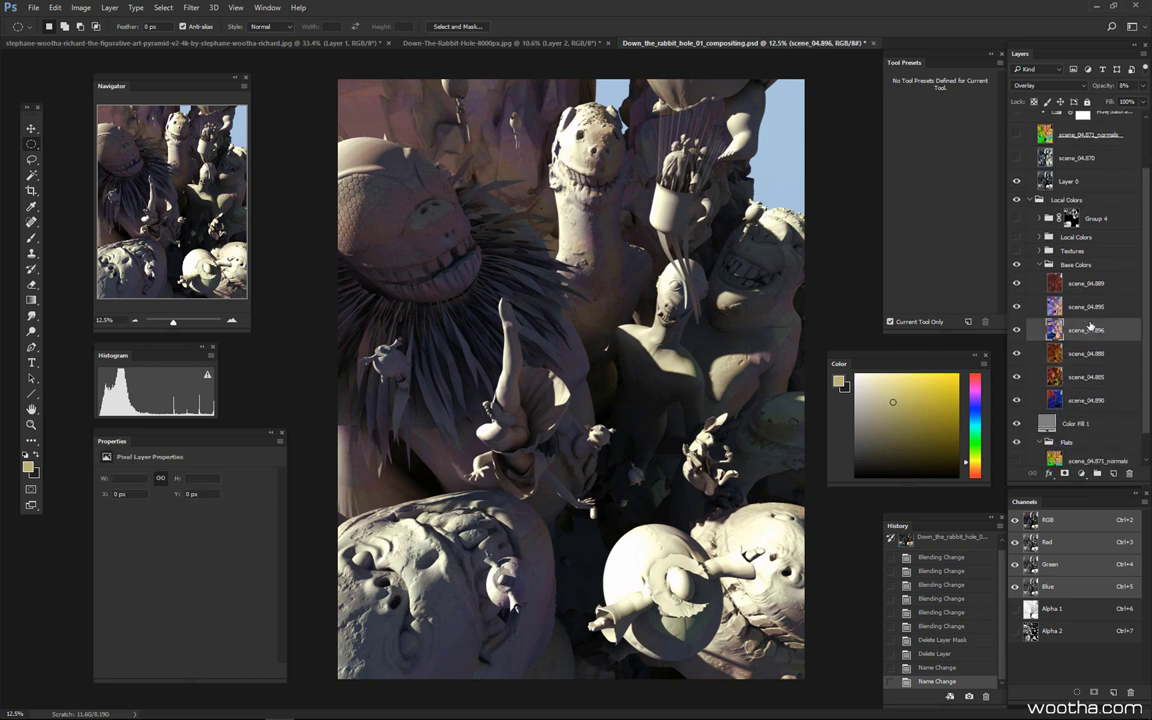
click(1090, 307)
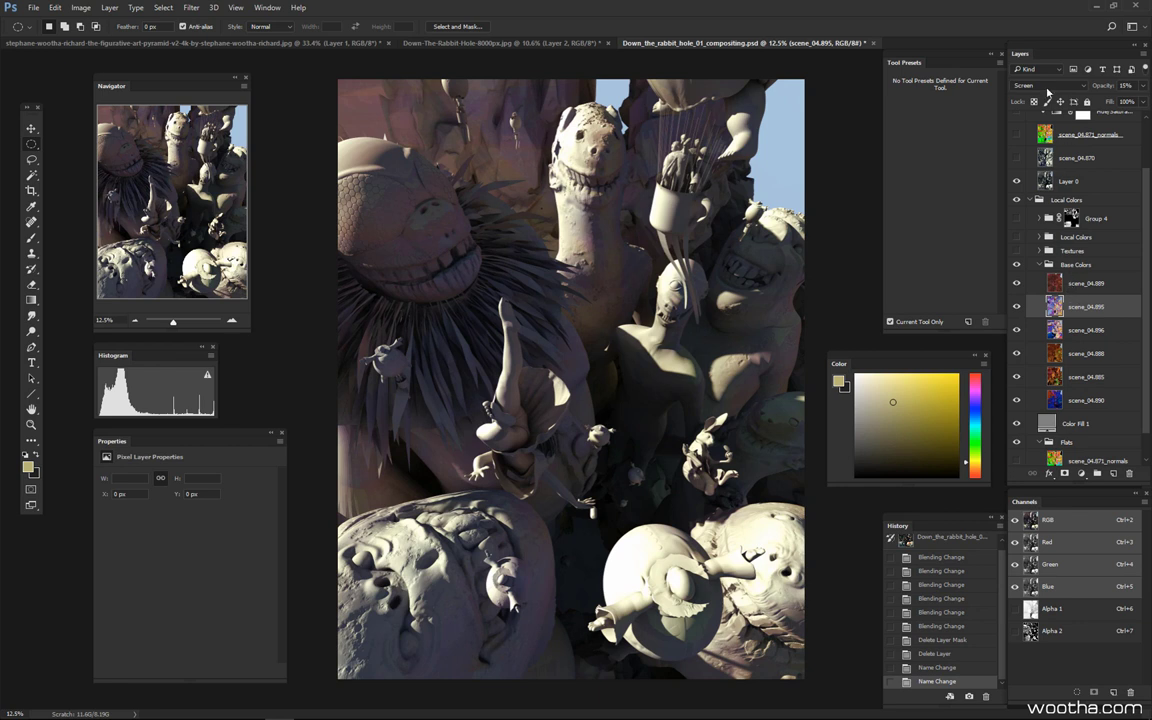
click(1086, 400)
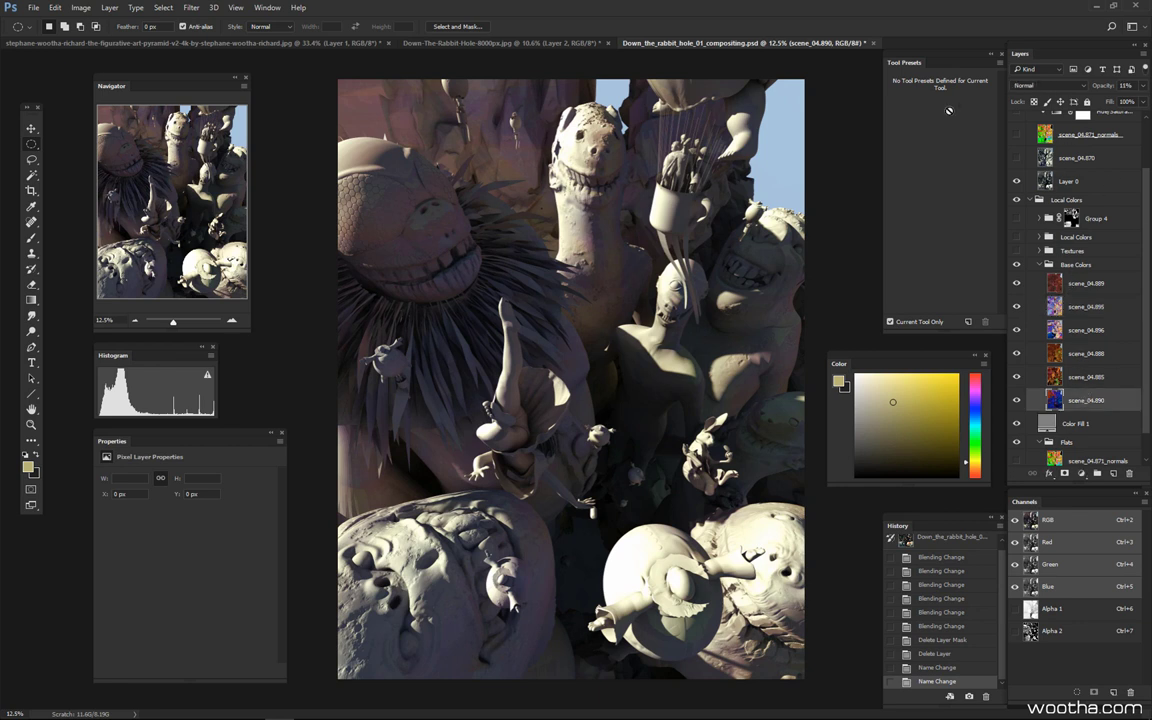
click(1085, 377)
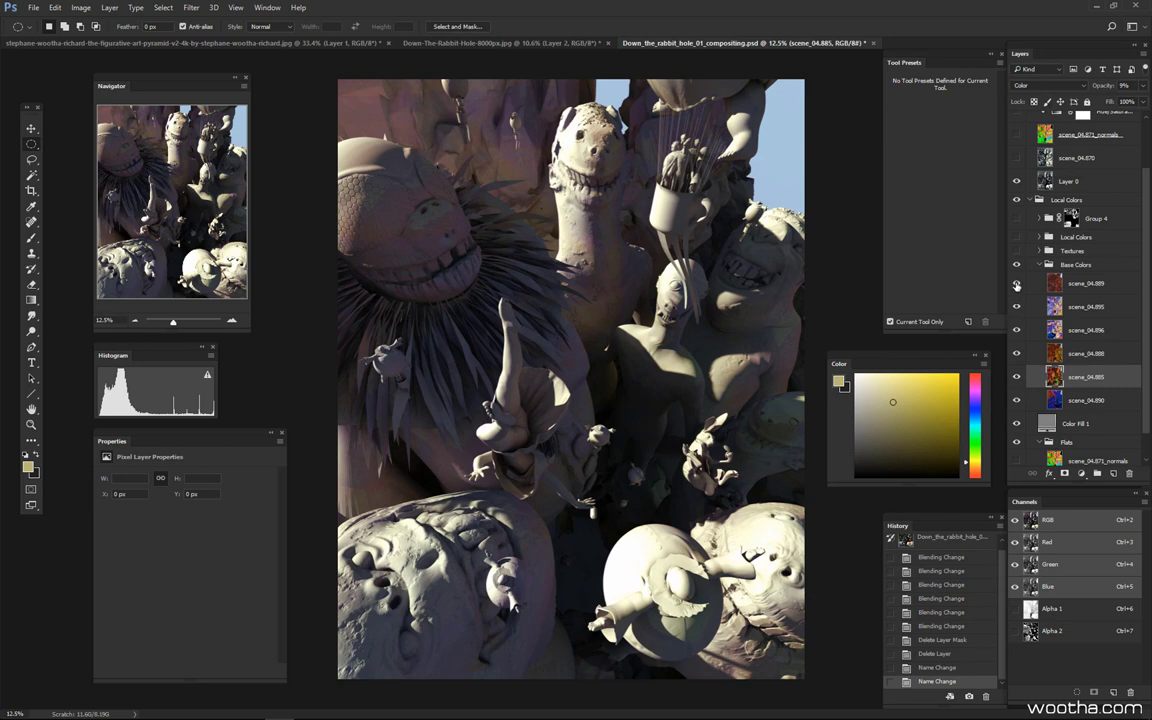
Hide the Base Colors layers above scene_04.890, and show them again one by one from scene_04.885 up to scene_04.889.
drag(1016, 283, 1021, 357)
click(1017, 377)
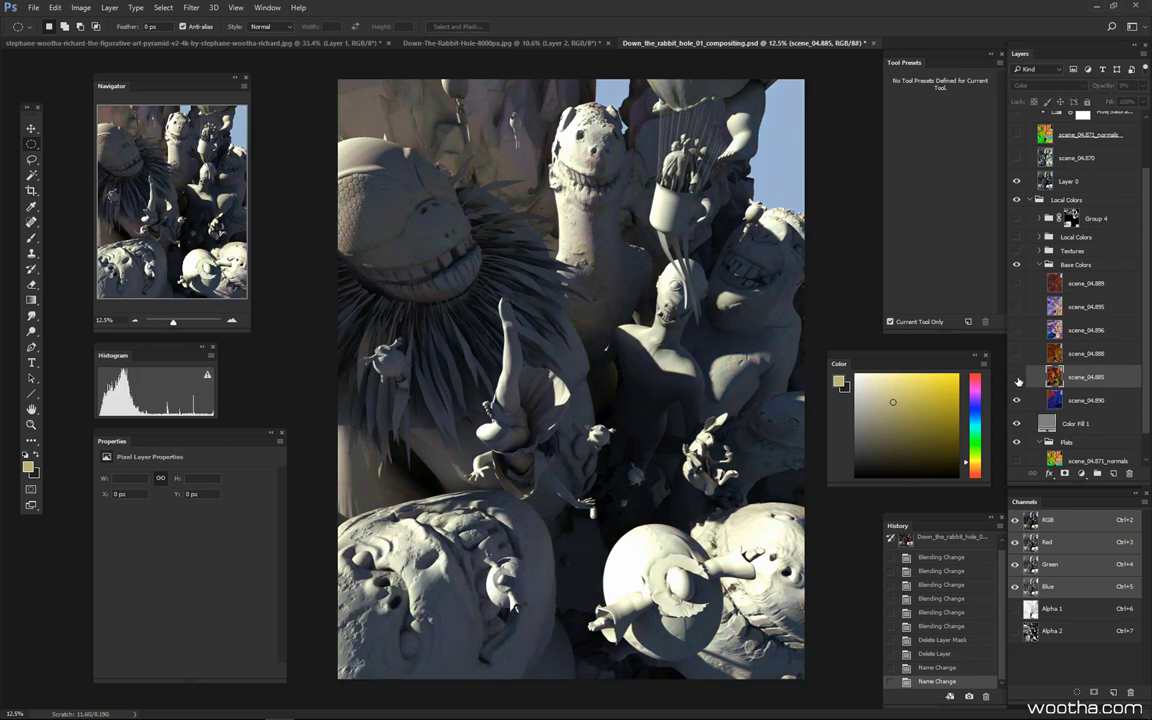
click(1019, 357)
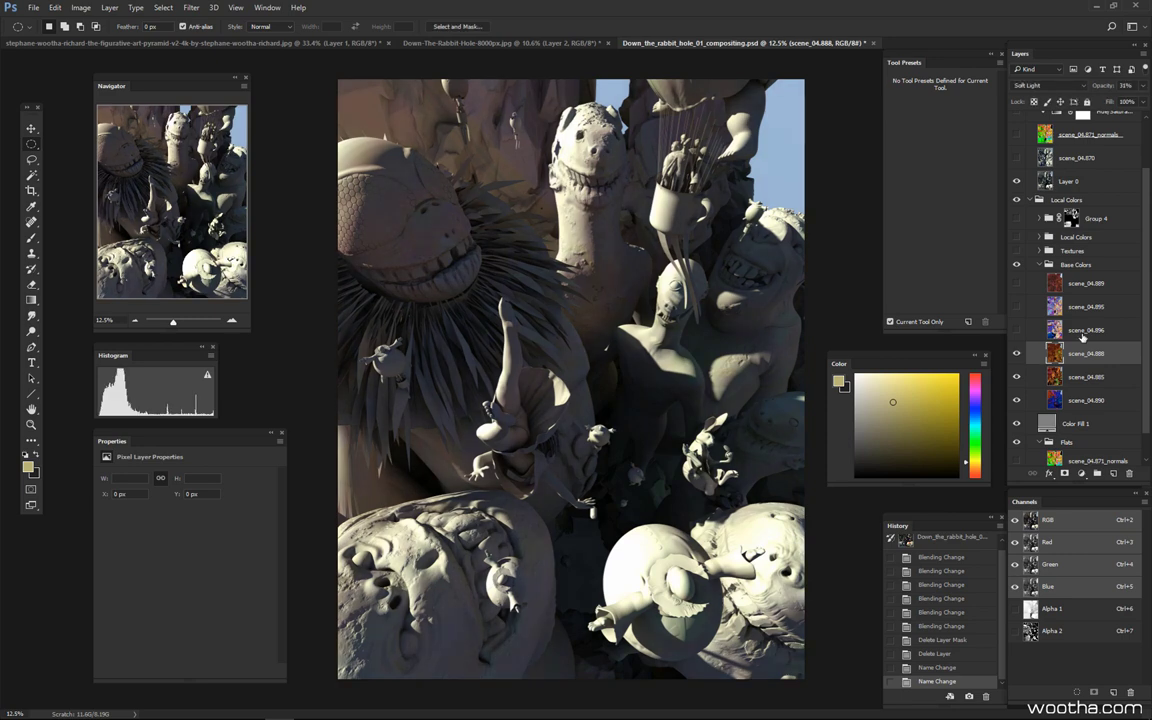
click(1028, 334)
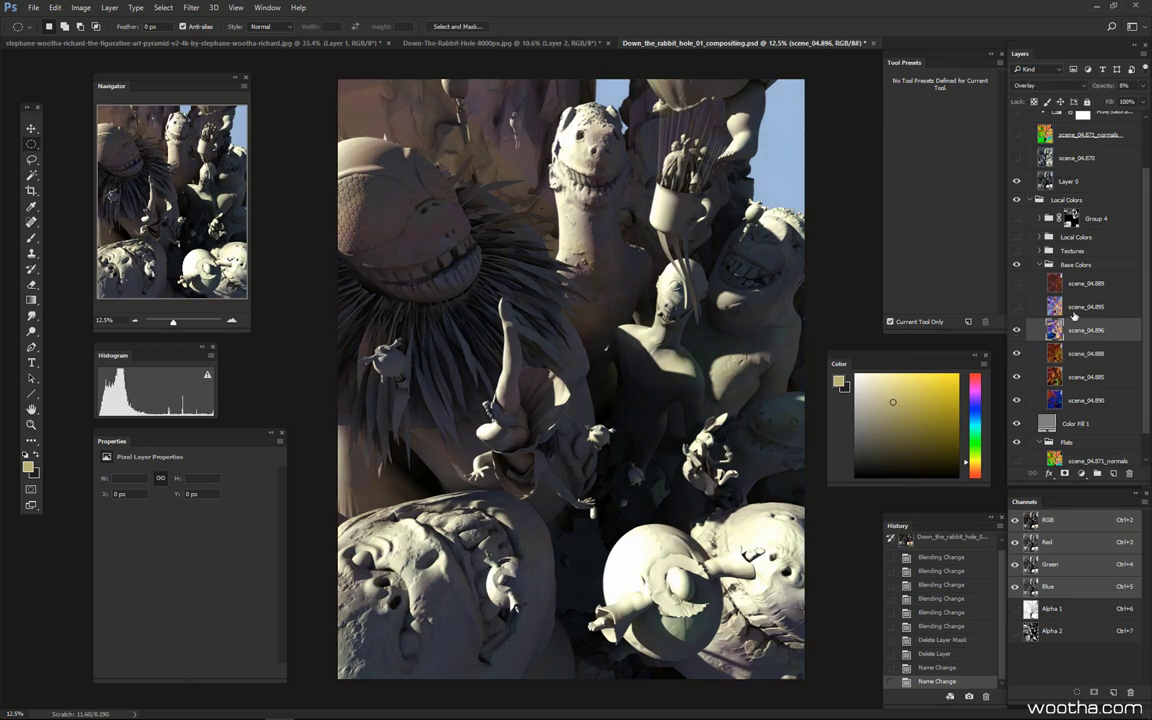
click(1021, 309)
click(1018, 308)
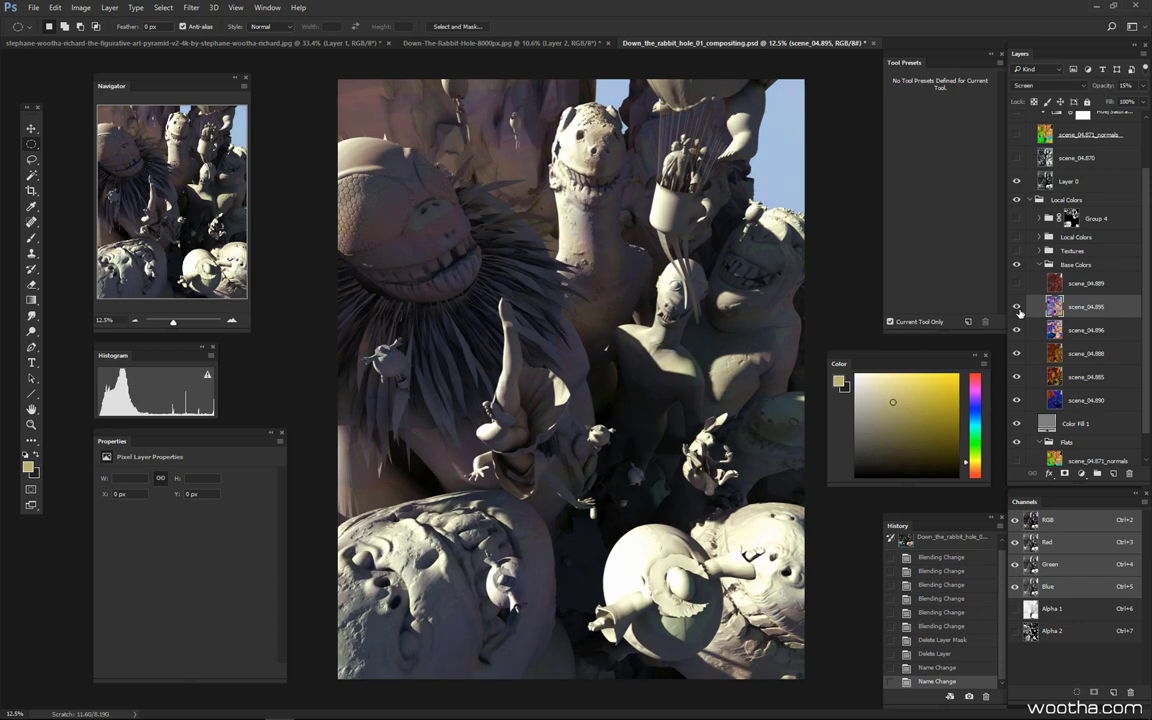
click(1018, 292)
click(1018, 286)
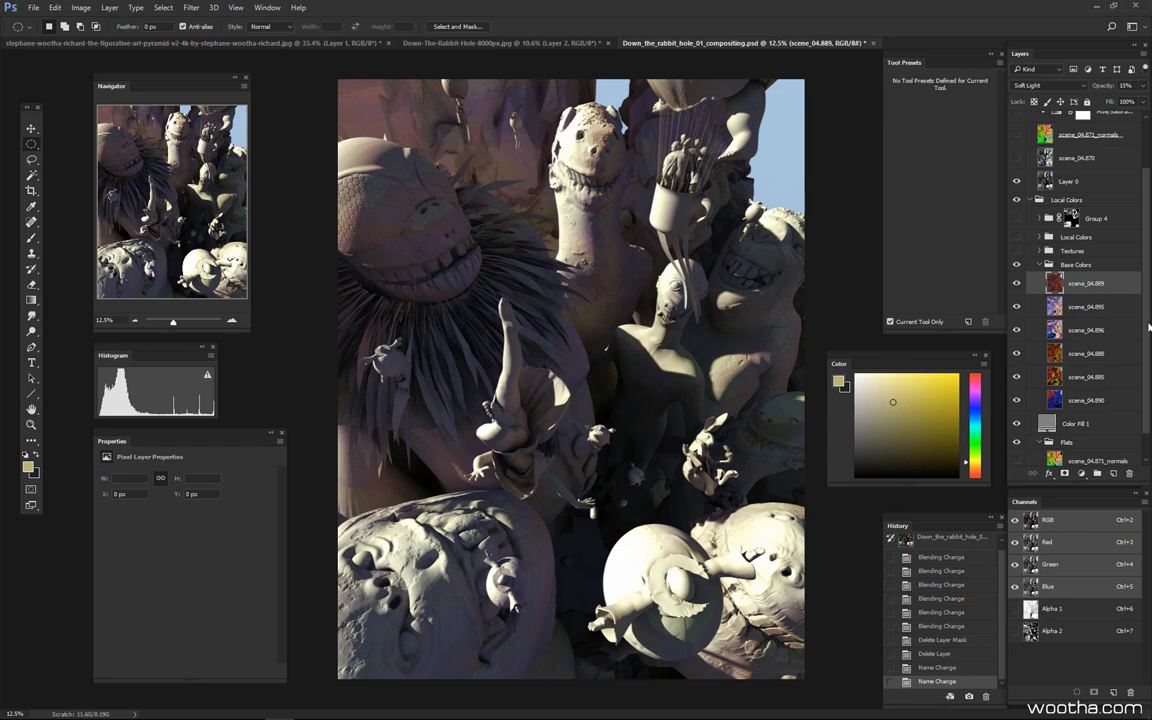
Compare the base colours with the Lighting group hidden and shown, and make the Textures group visible.
scroll(1100, 300, up, 1)
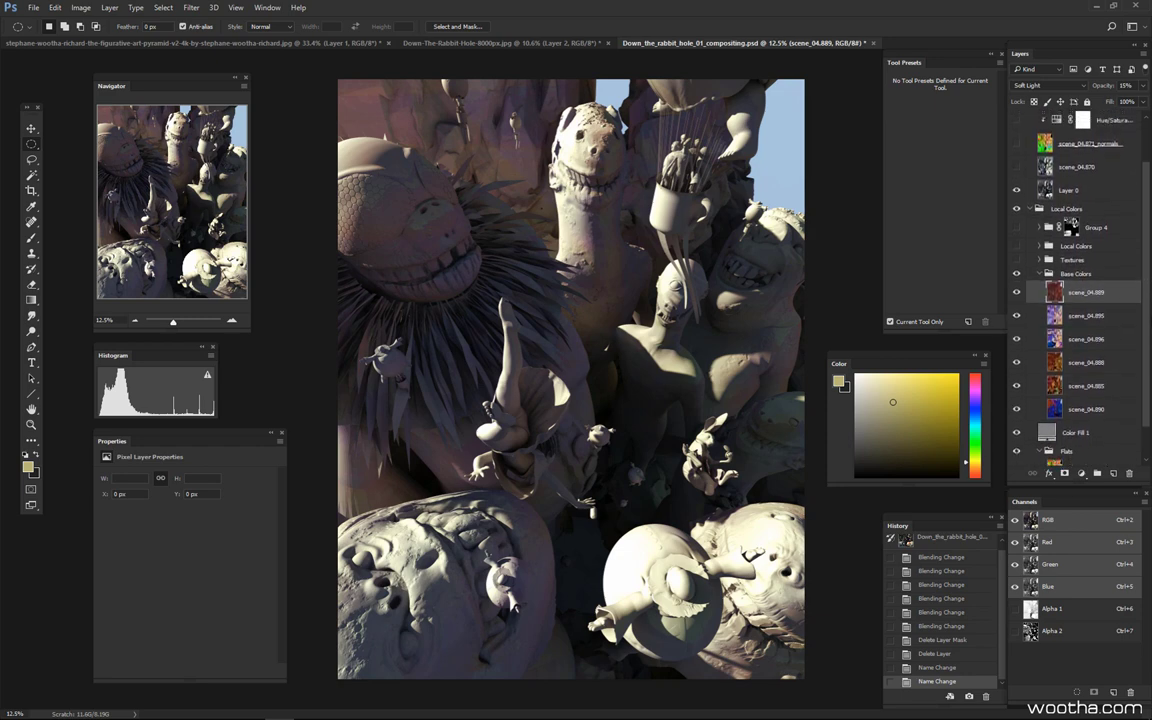
scroll(1032, 217, up, 3)
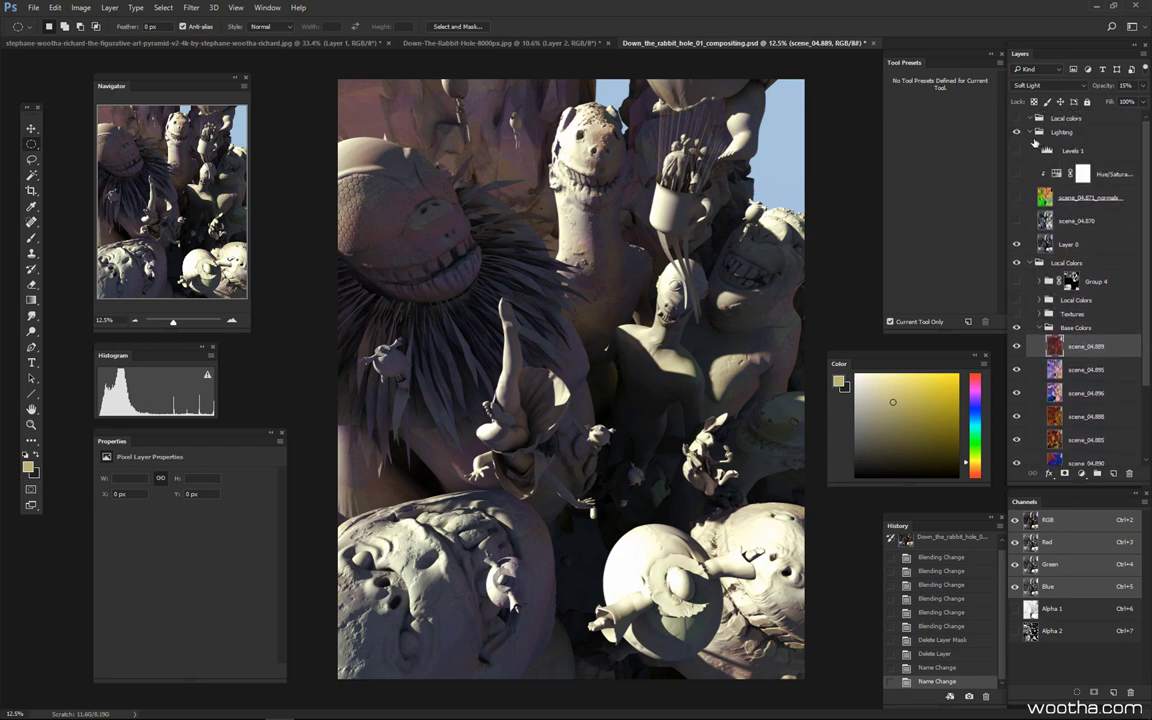
click(1017, 132)
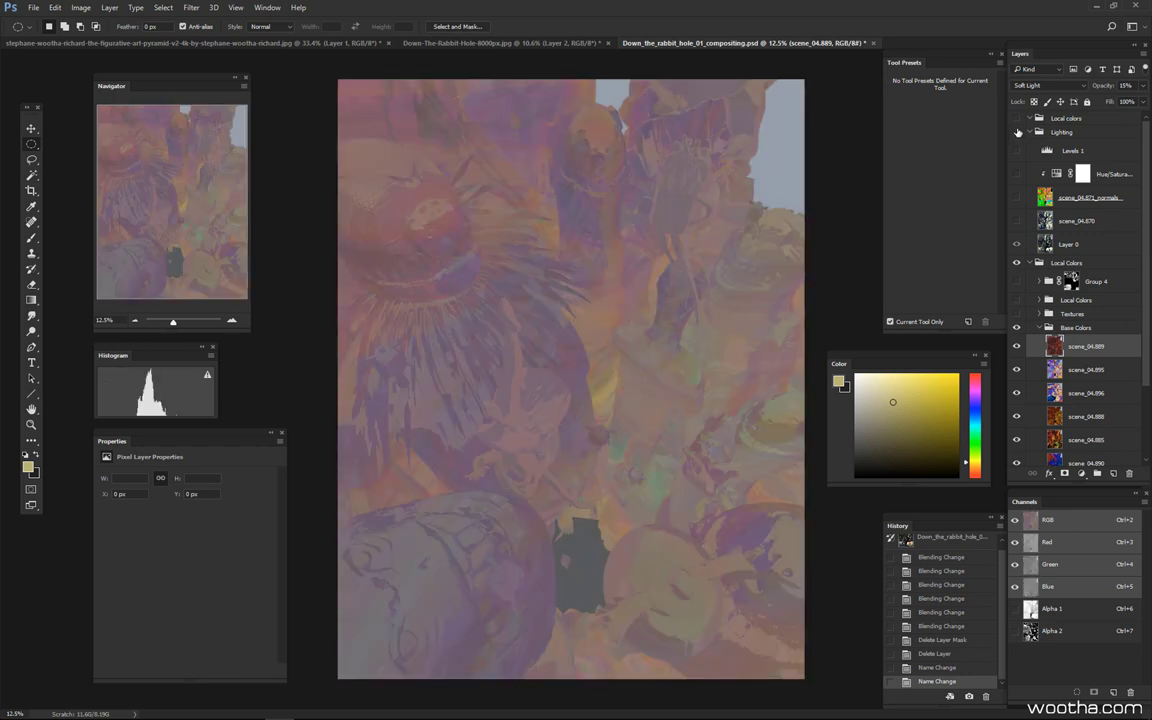
click(1017, 132)
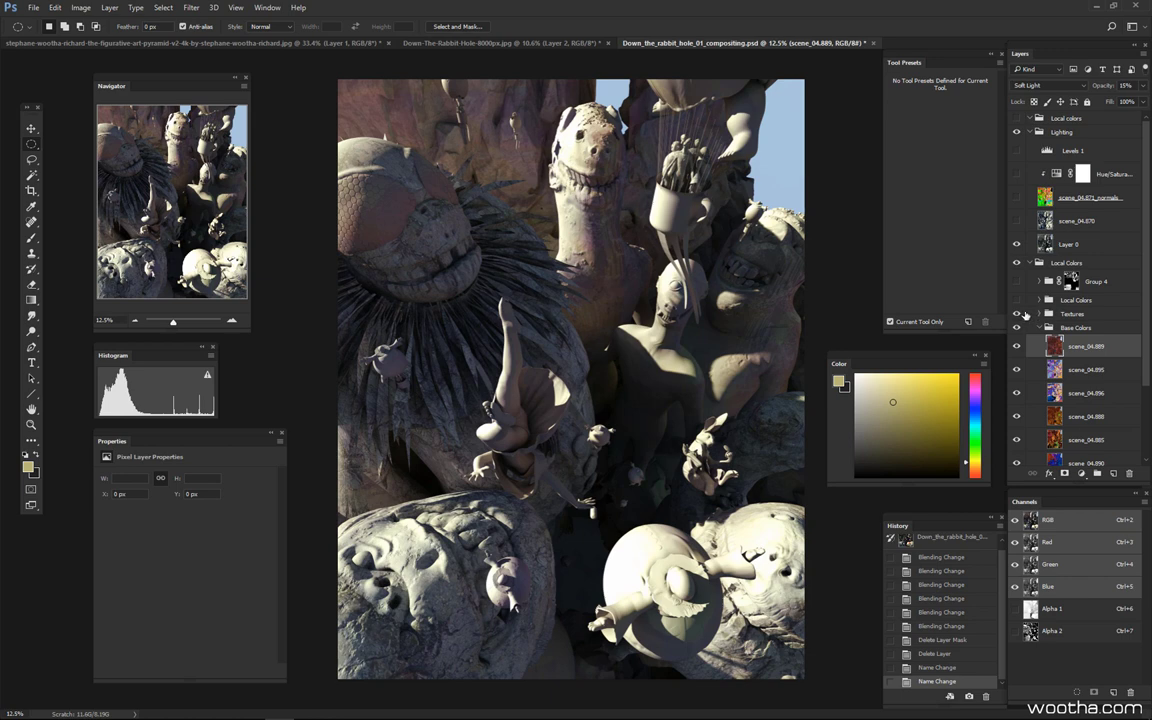
scroll(1148, 318, down, 2)
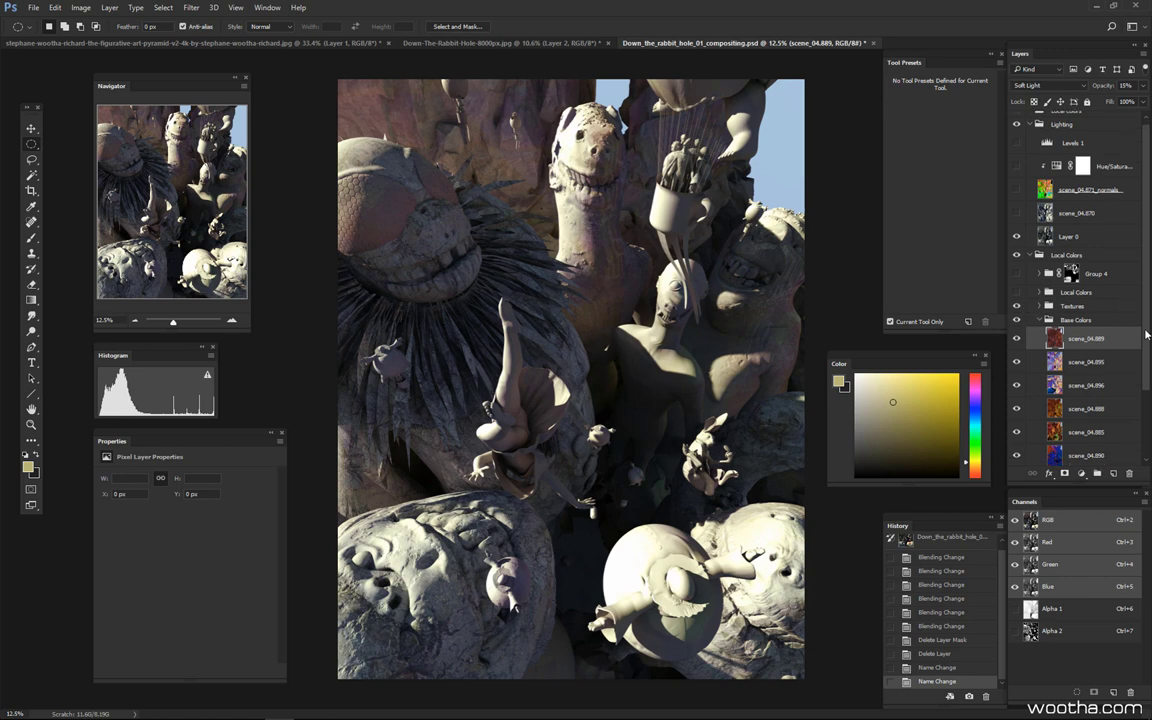
Revert the document to its opening snapshot, and expand the Textures group to inspect its scene_04.882 and scene_04.882 copy layers.
click(984, 547)
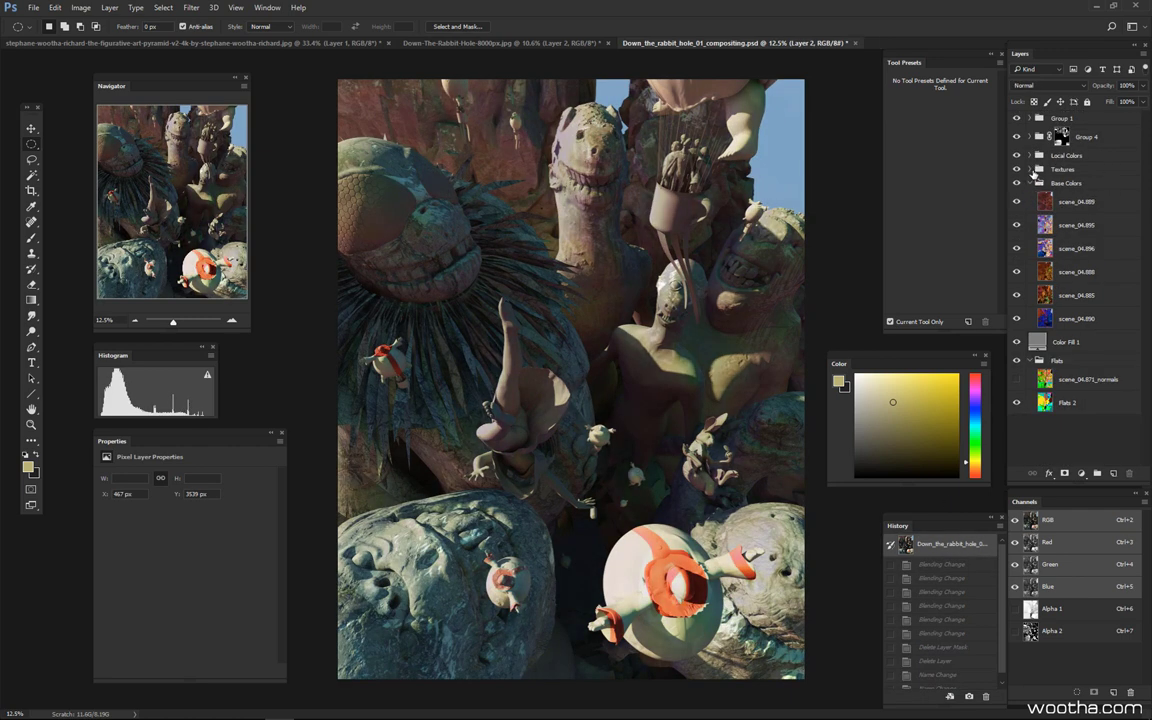
click(1066, 155)
click(1029, 169)
click(1110, 234)
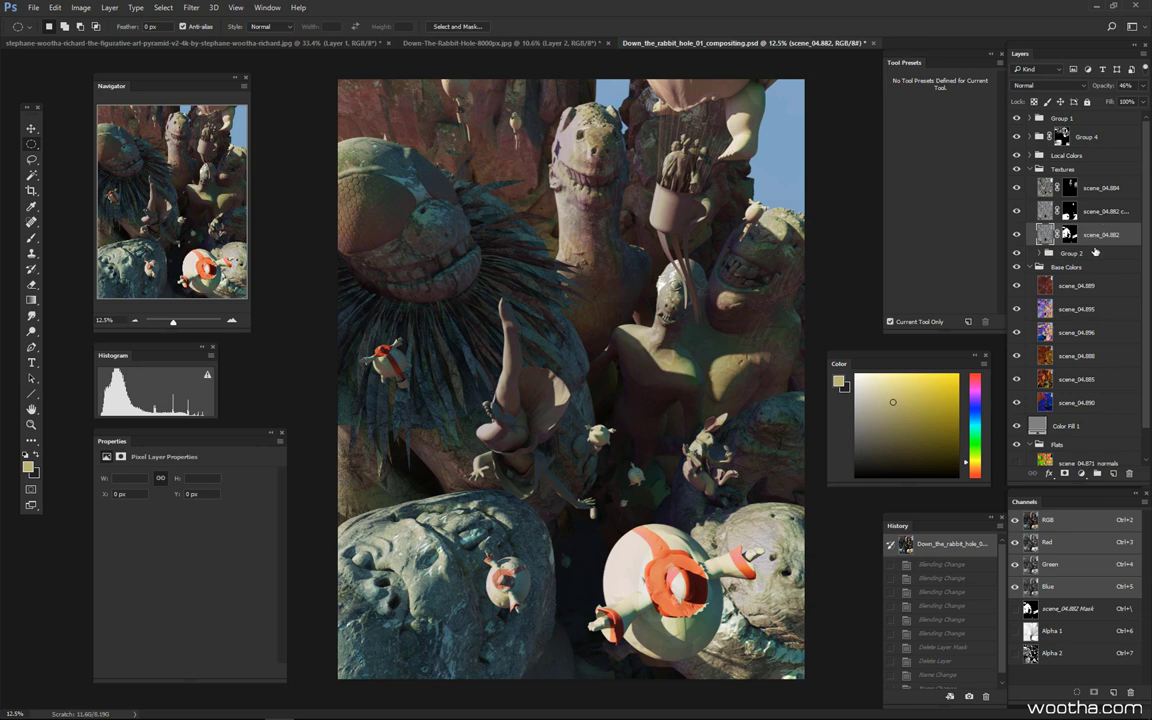
click(1110, 212)
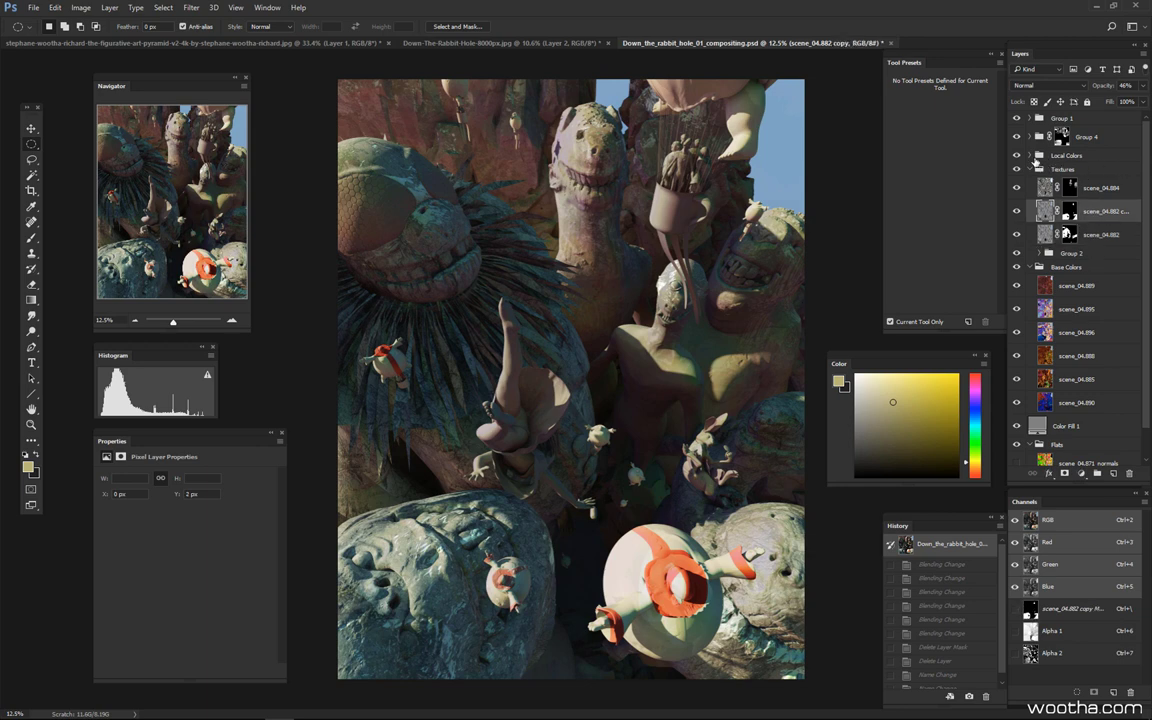
Expand the Local Colors group and toggle its visibility repeatedly to compare the image with and without it.
click(1029, 156)
click(1017, 156)
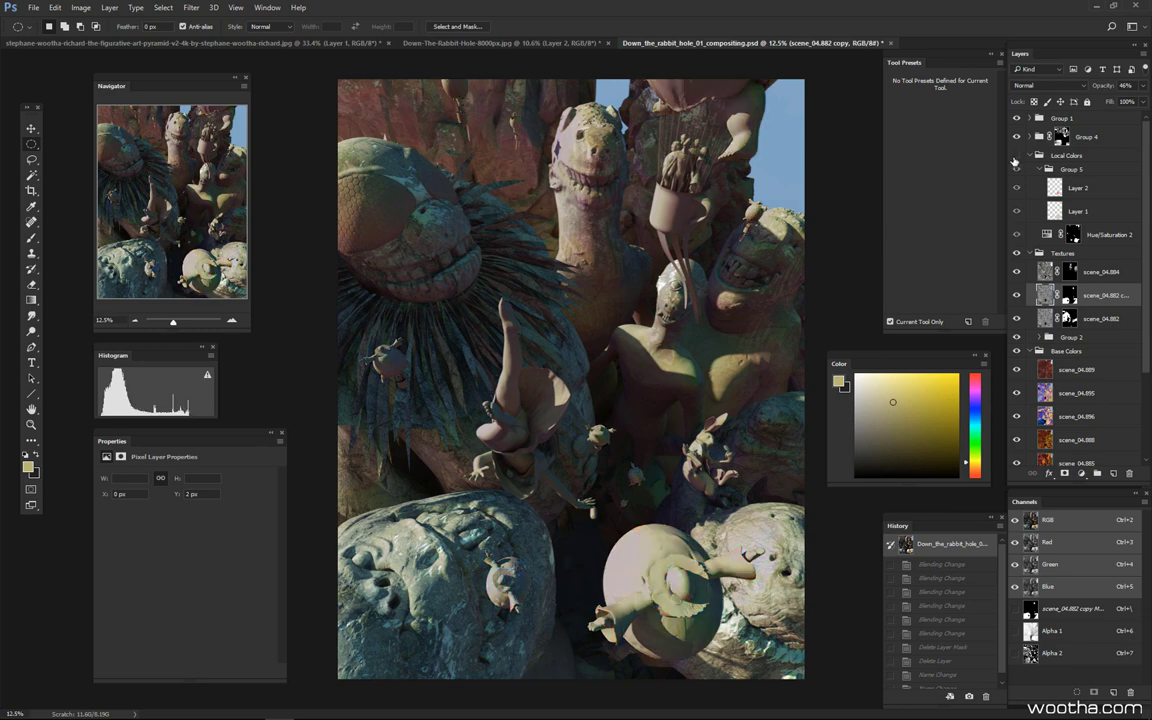
click(1016, 157)
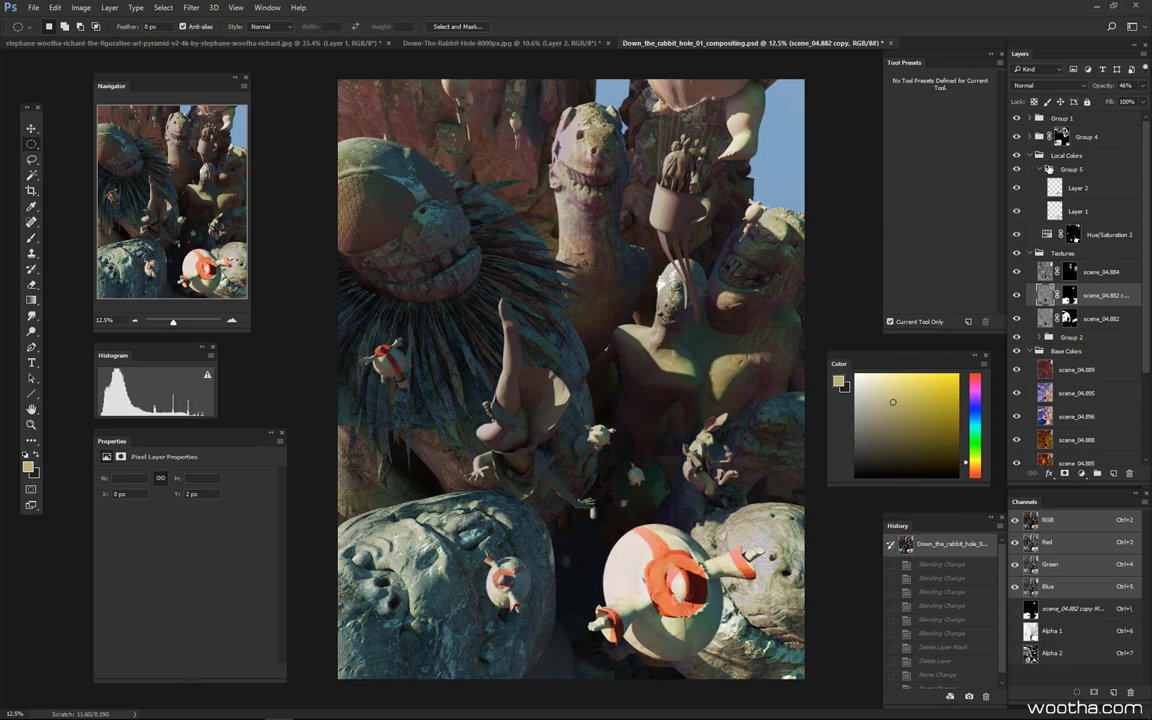
click(1017, 157)
click(1016, 157)
click(1016, 157)
click(1016, 157)
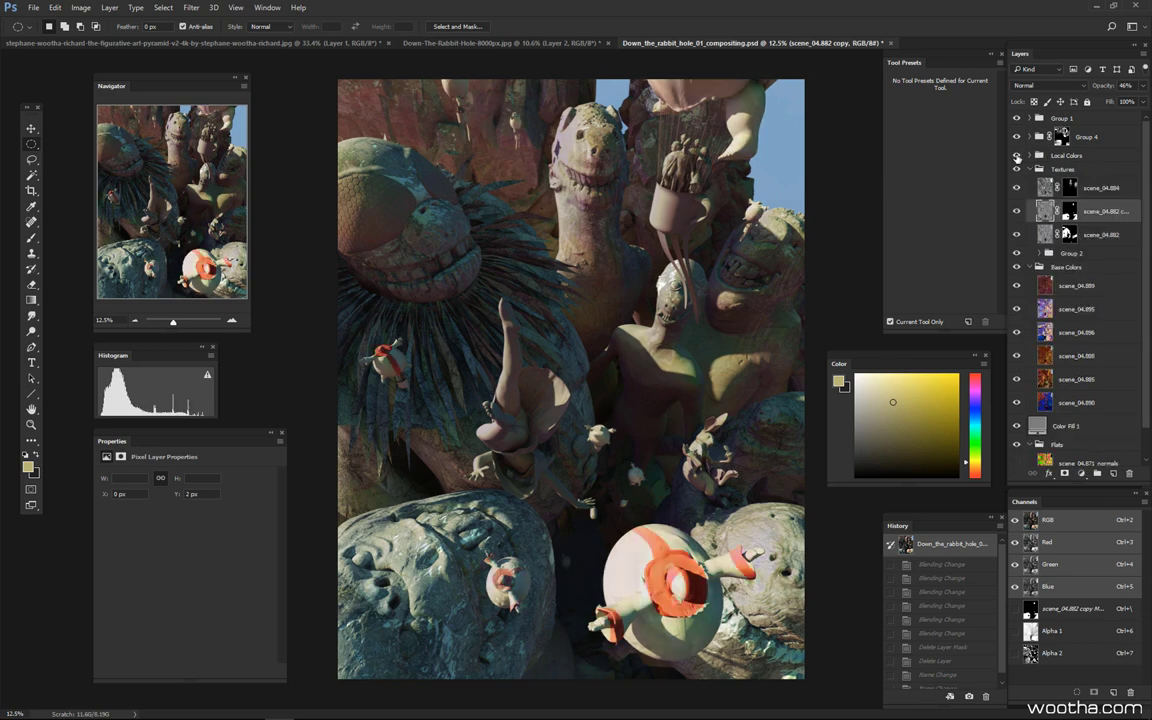
Collapse the Local Colors, Textures and Base Colors groups, checking the image with Local Colors hidden and shown.
click(1016, 157)
click(1032, 156)
click(1032, 170)
click(1030, 184)
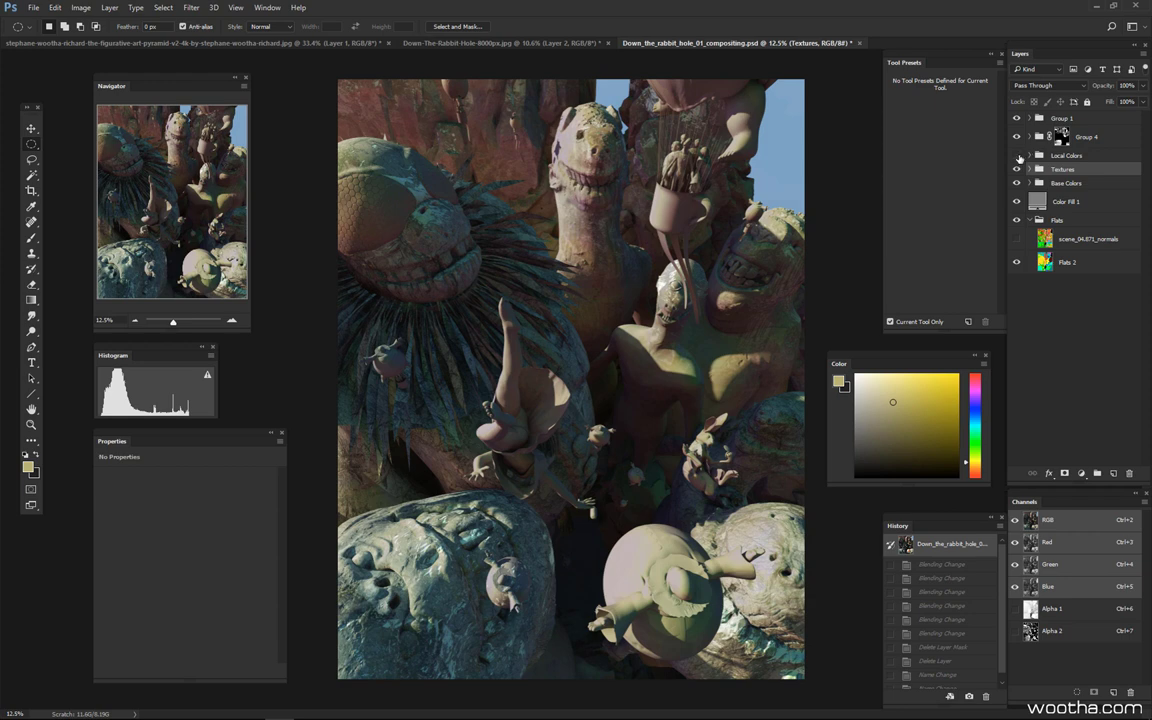
click(1016, 156)
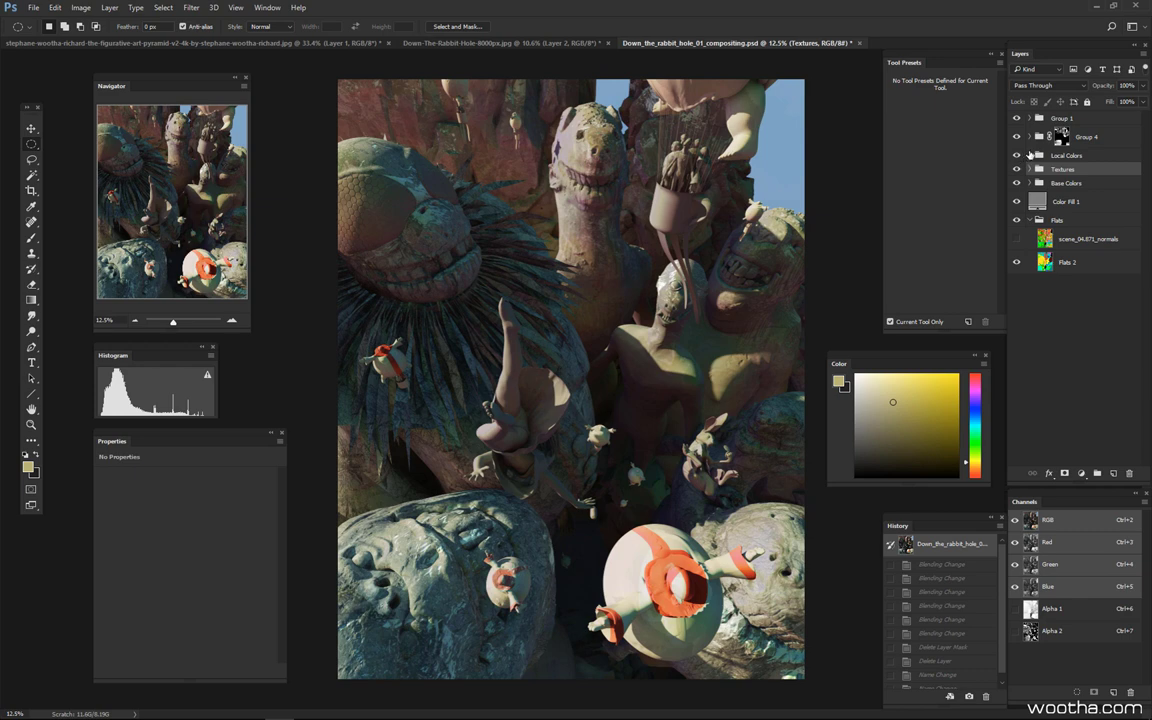
Check the settings of the Local Colors group, the Group 4 layer mask and Group 1.
click(1037, 153)
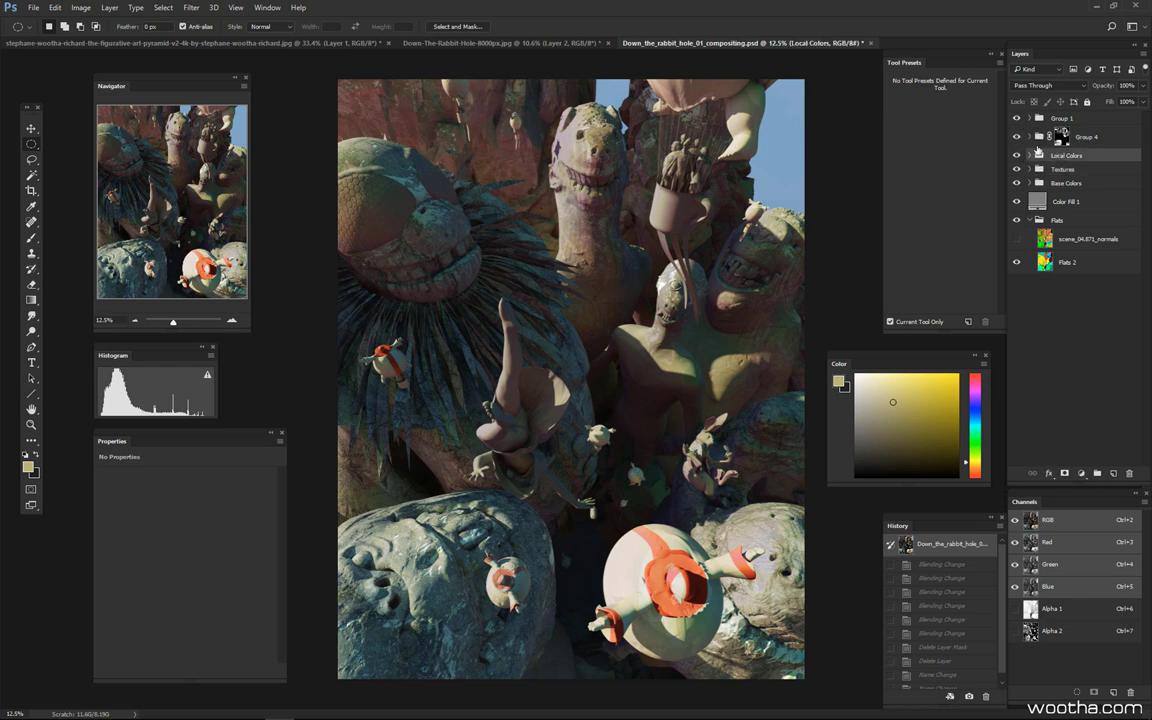
click(1062, 136)
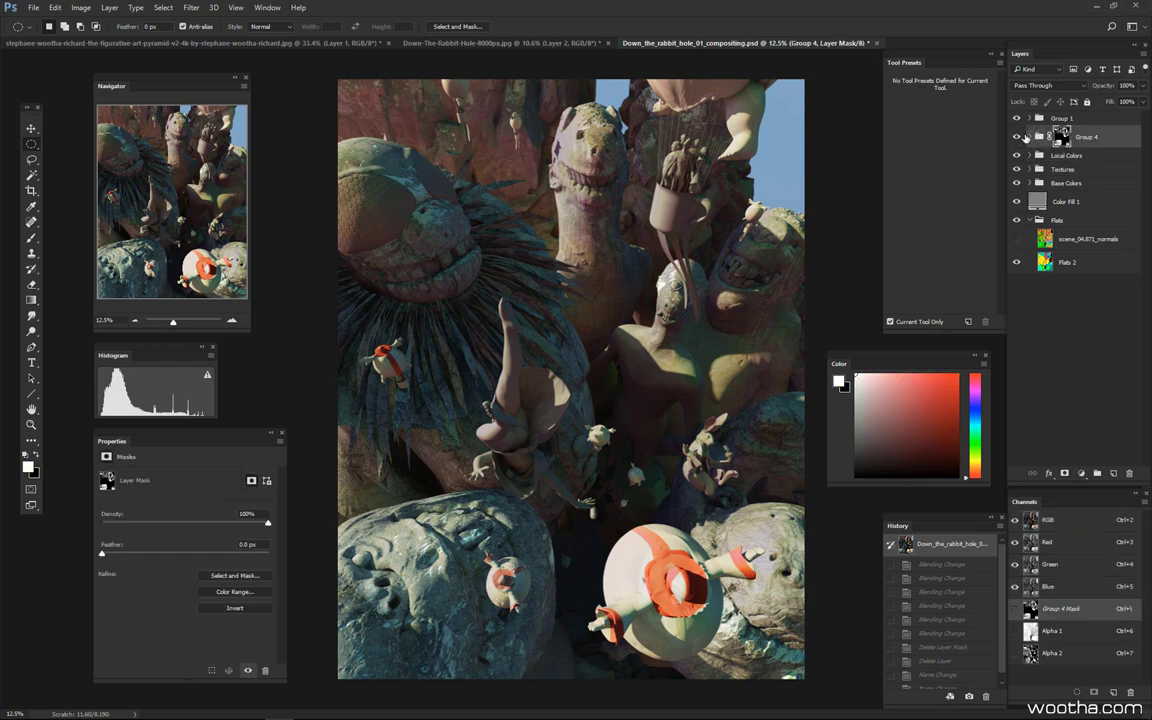
click(1090, 118)
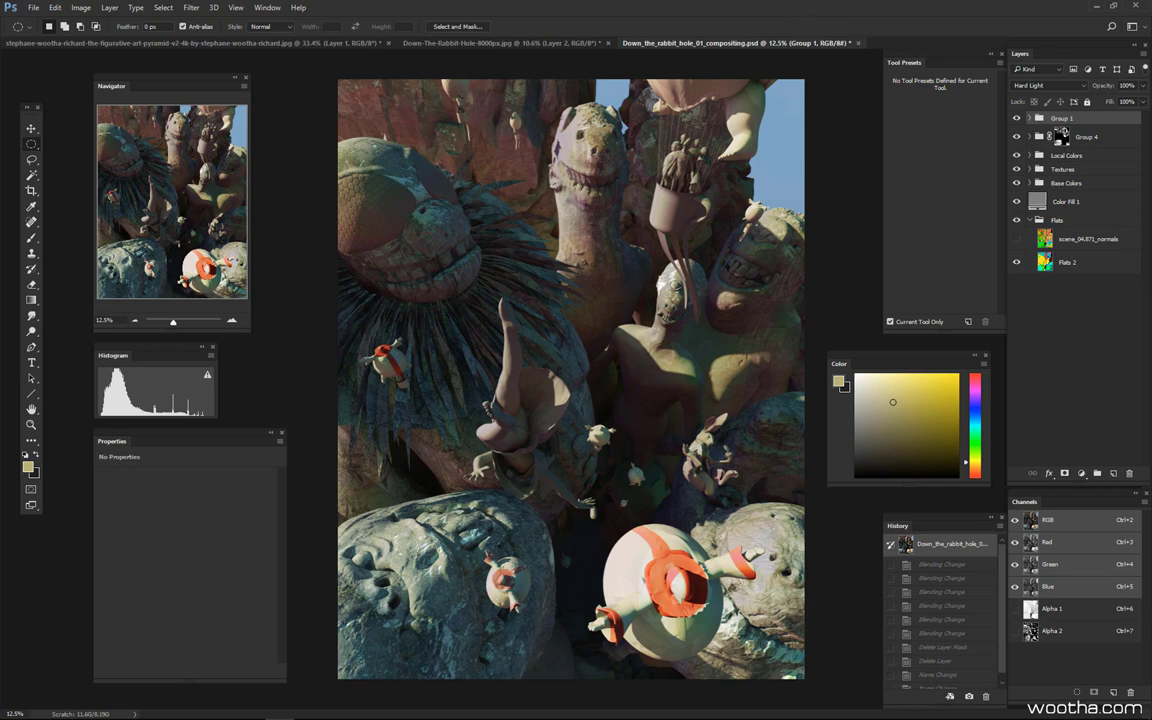
Close the 01 compositing document without saving, and open Down_the_rabbit_hole_02_compositing.psb from the Down the Rabbit Hole folder in Bridge.
click(857, 44)
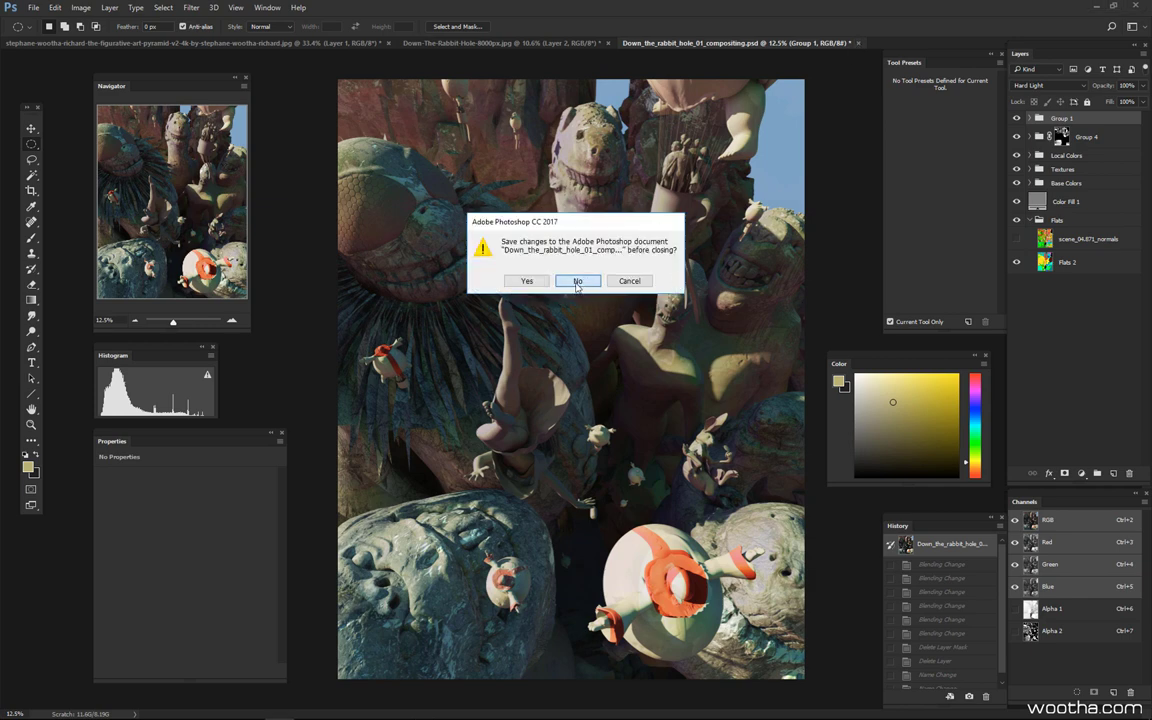
click(576, 281)
mouse_move(340, 712)
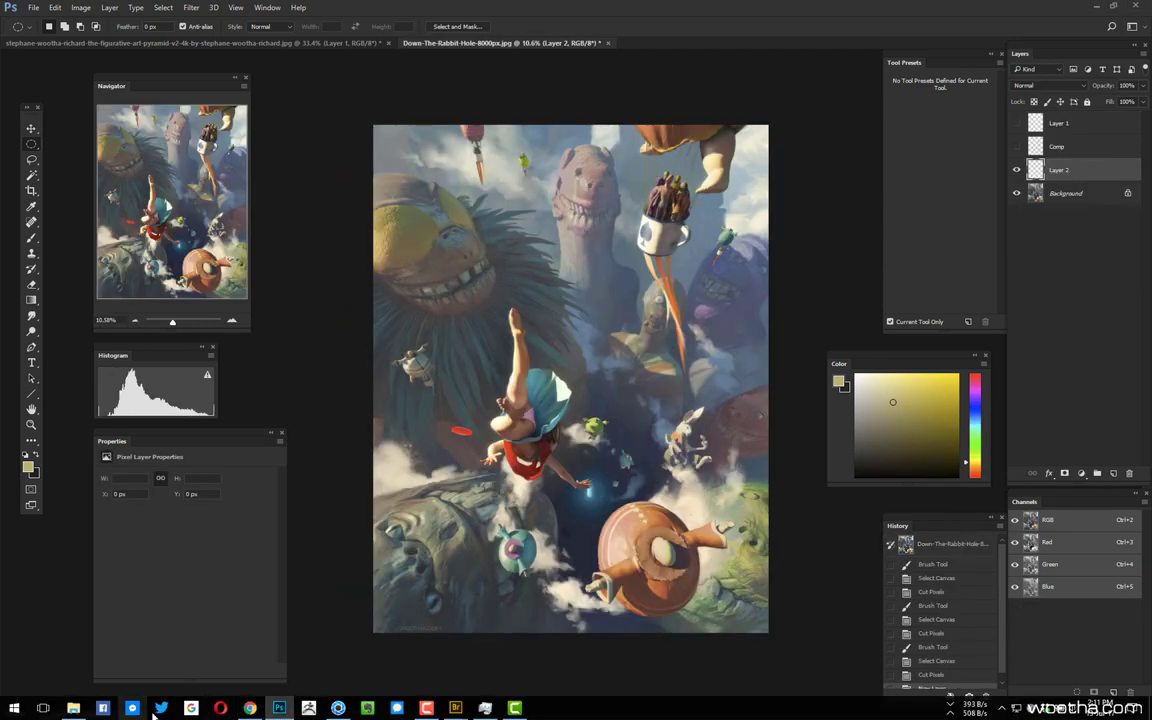
mouse_move(455, 708)
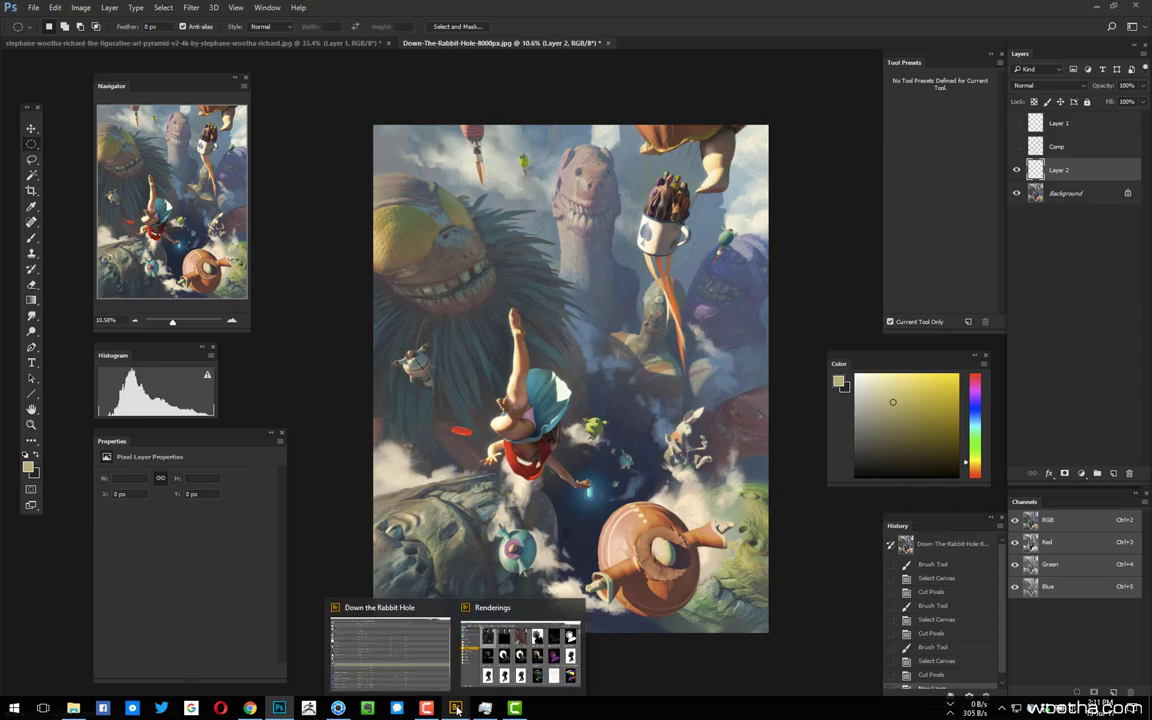
click(407, 674)
click(90, 490)
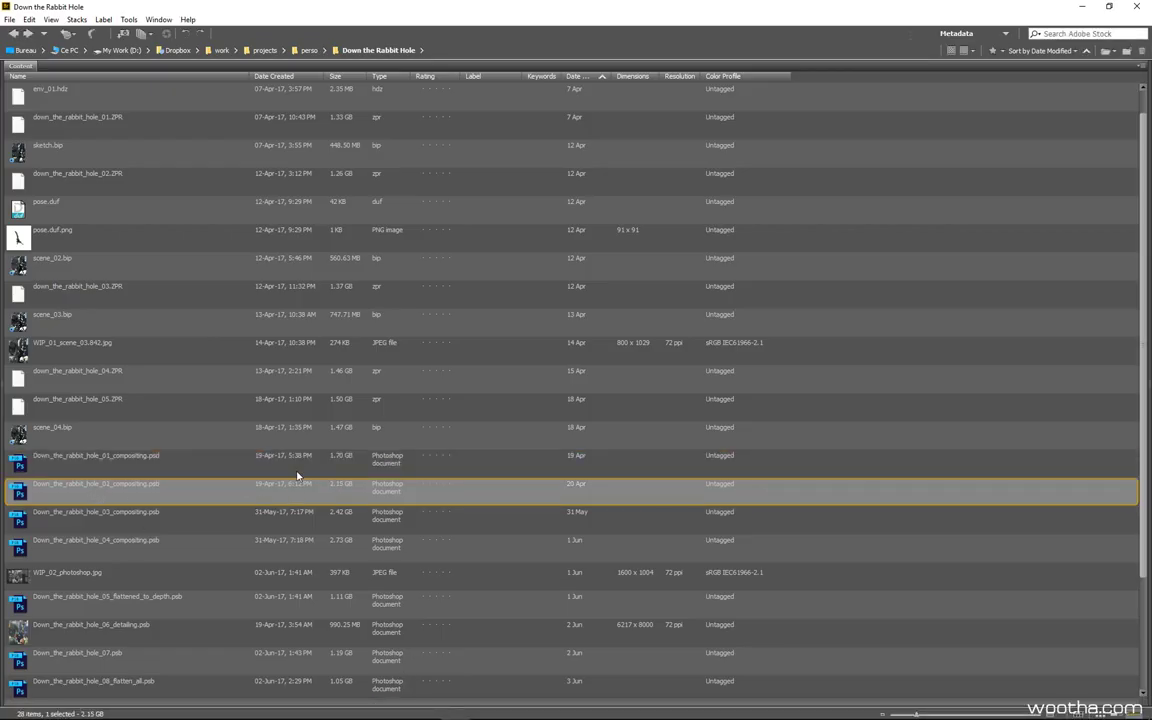
double_click(19, 493)
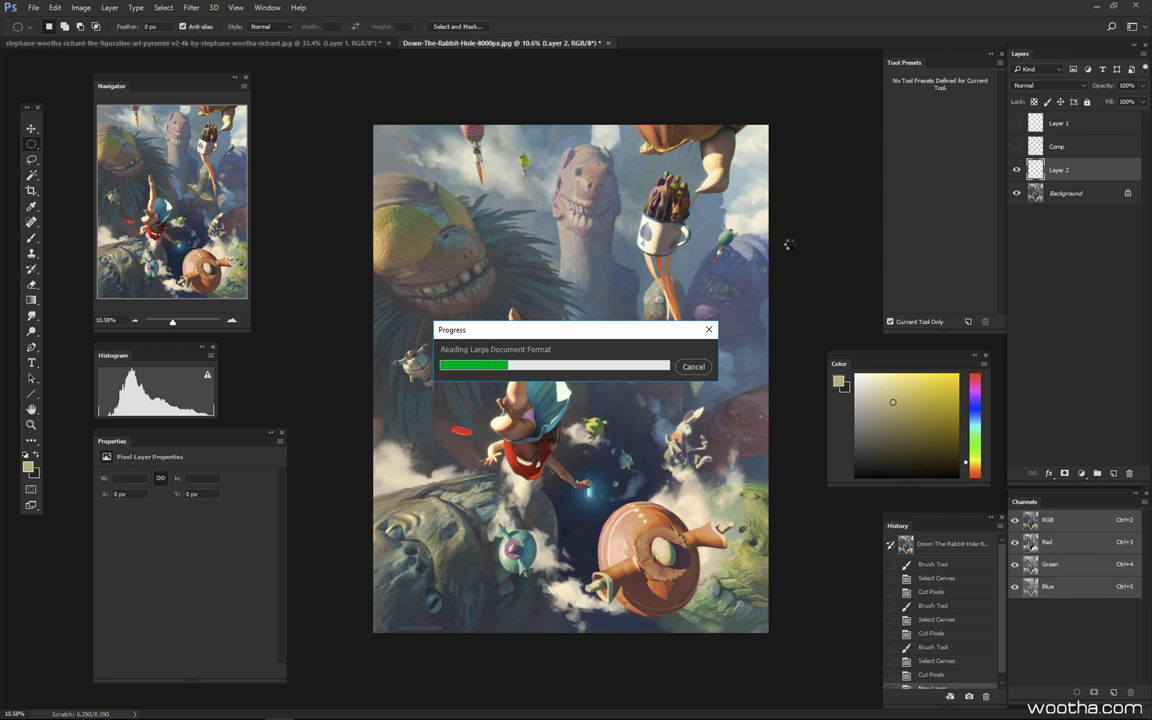
Switch to Bridge and review the file details of the 03_compositing, 04_compositing and 05_flattened_to_depth documents.
mouse_move(200, 710)
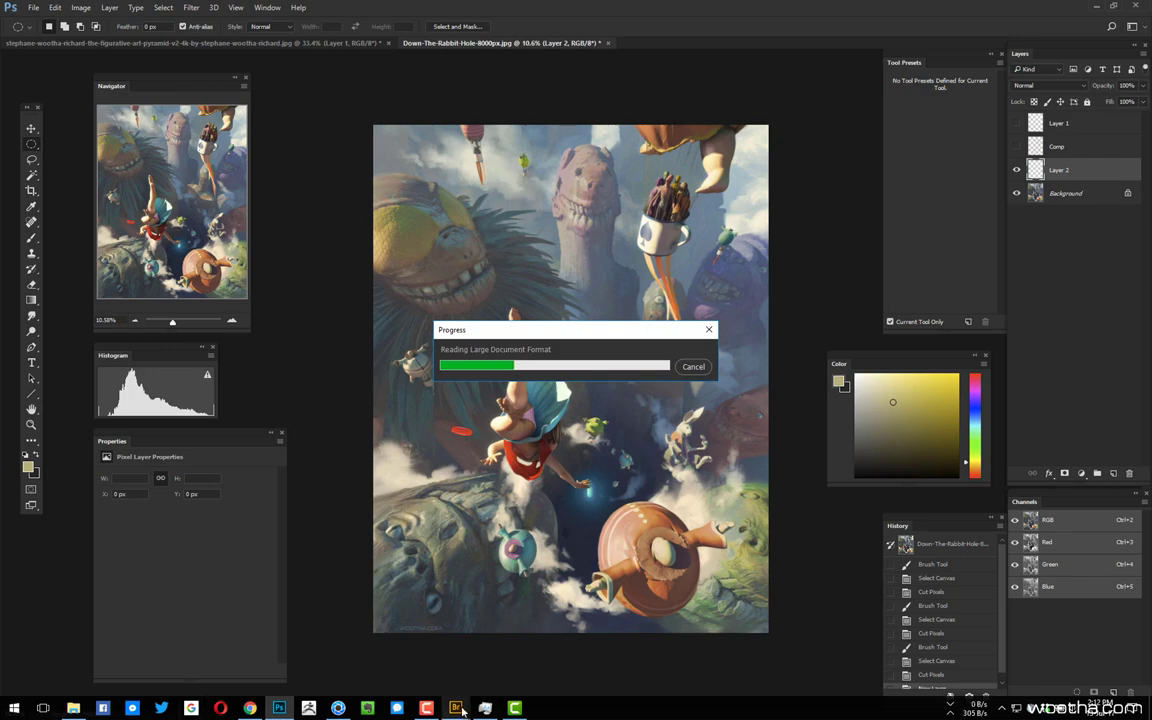
mouse_move(461, 710)
click(390, 650)
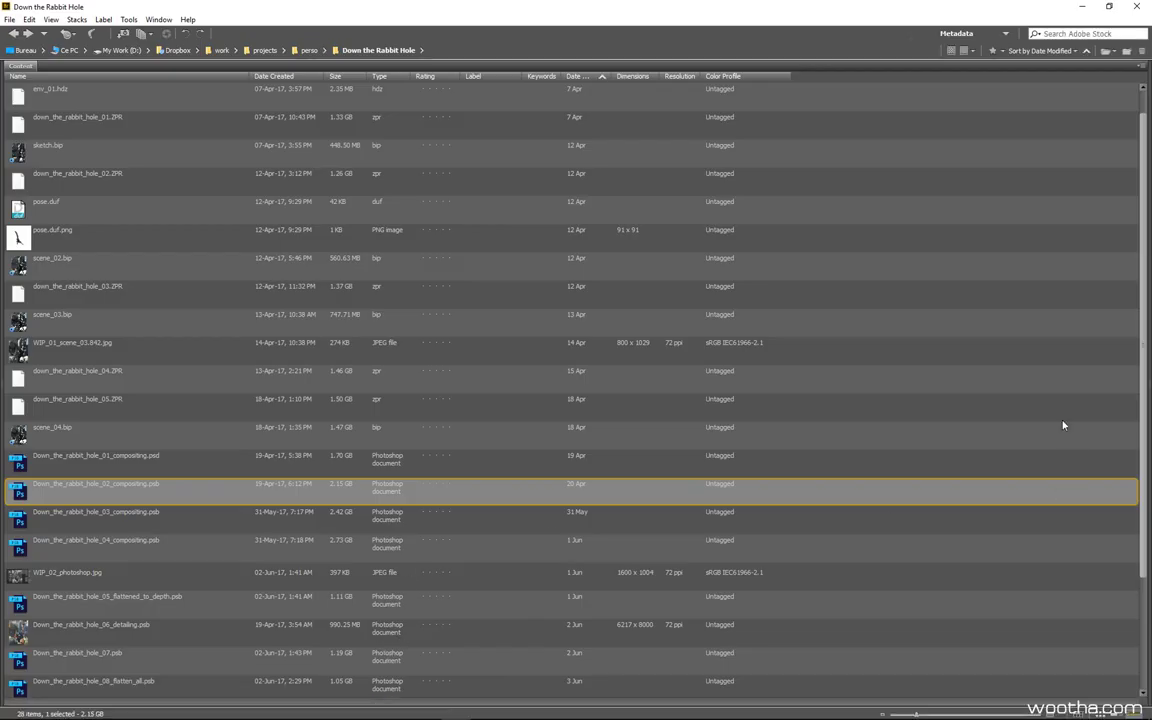
drag(1139, 397, 1139, 407)
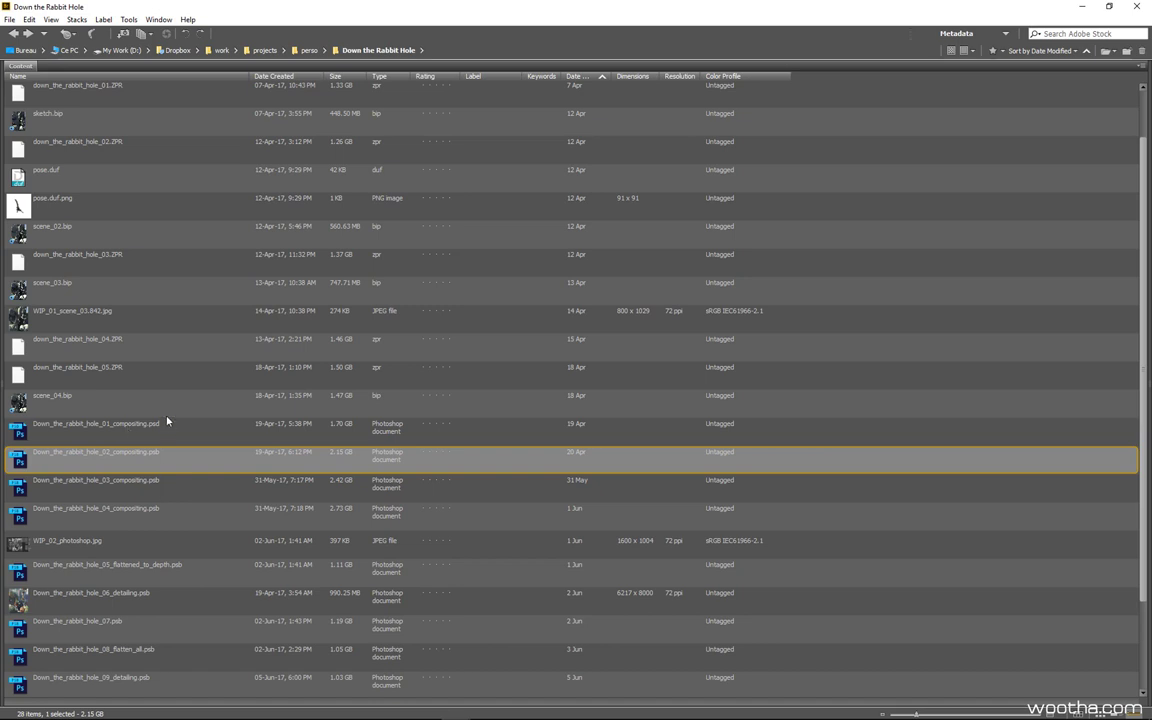
click(173, 491)
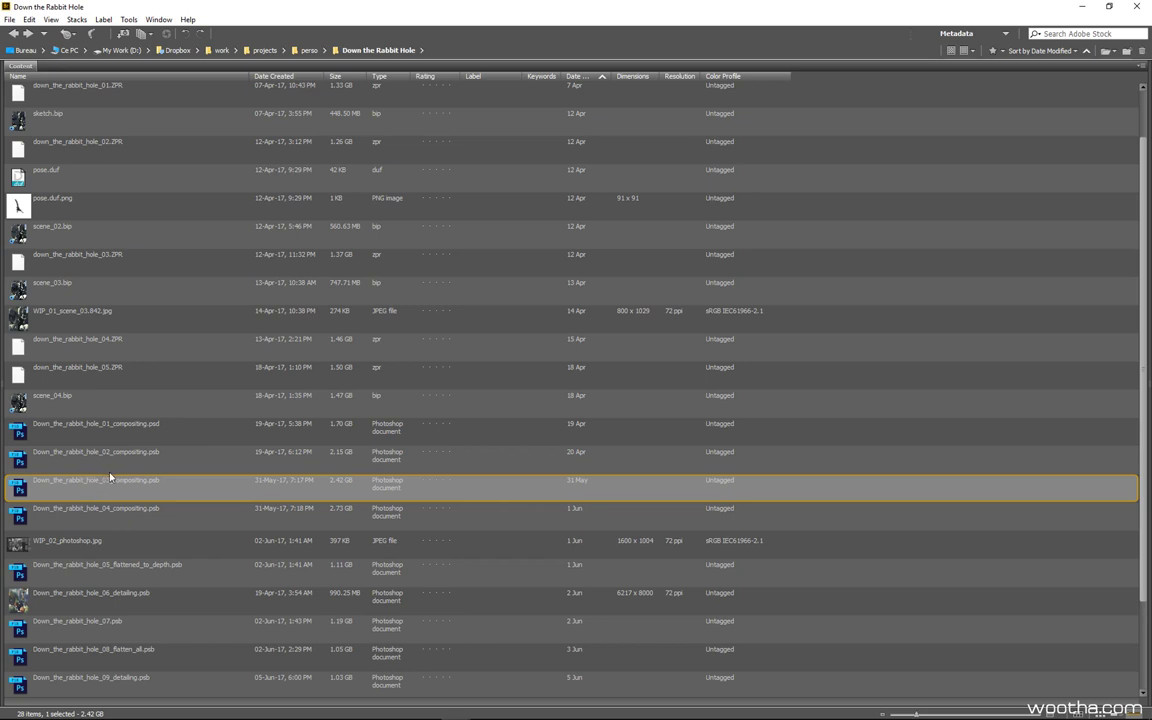
click(128, 517)
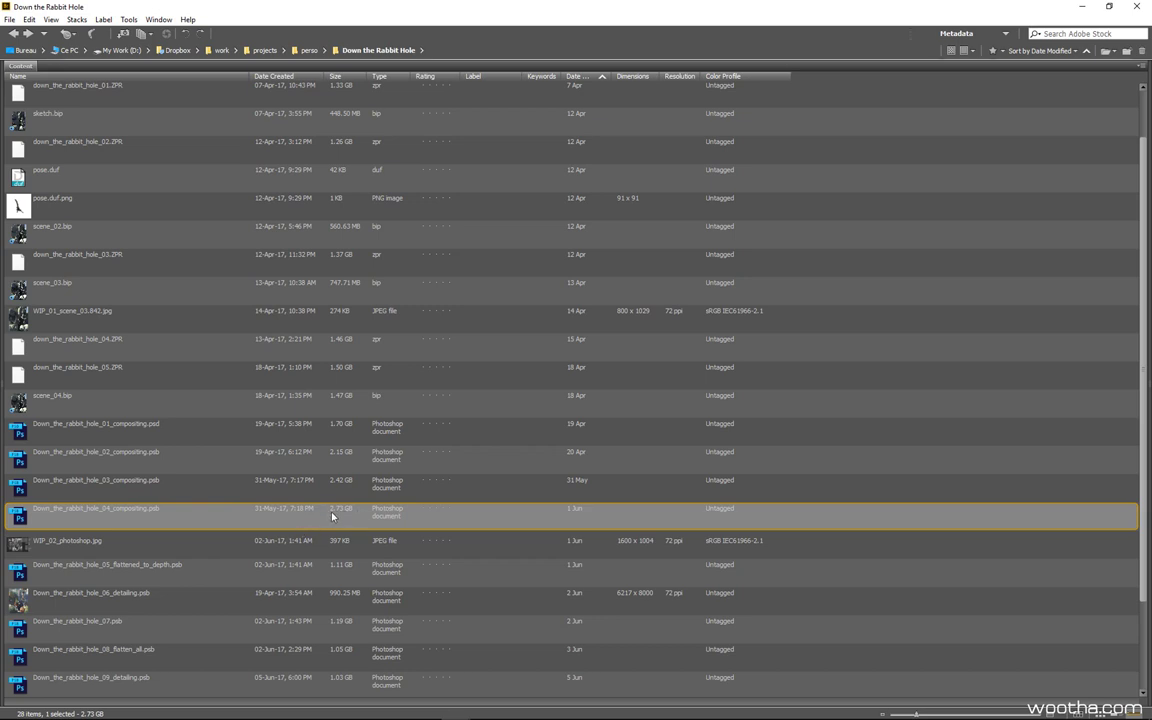
click(184, 575)
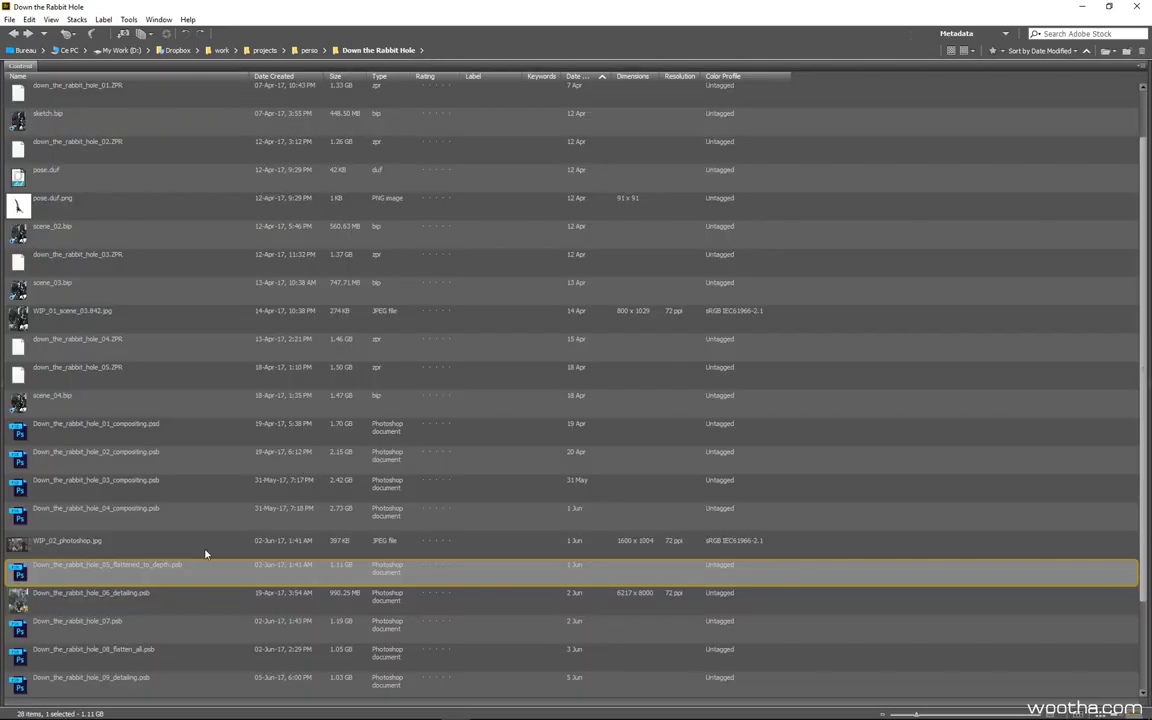
Open Down_the_rabbit_hole_01_compositing.psd again from Bridge, and switch to KeyShot with scene_04.bip.
double_click(88, 450)
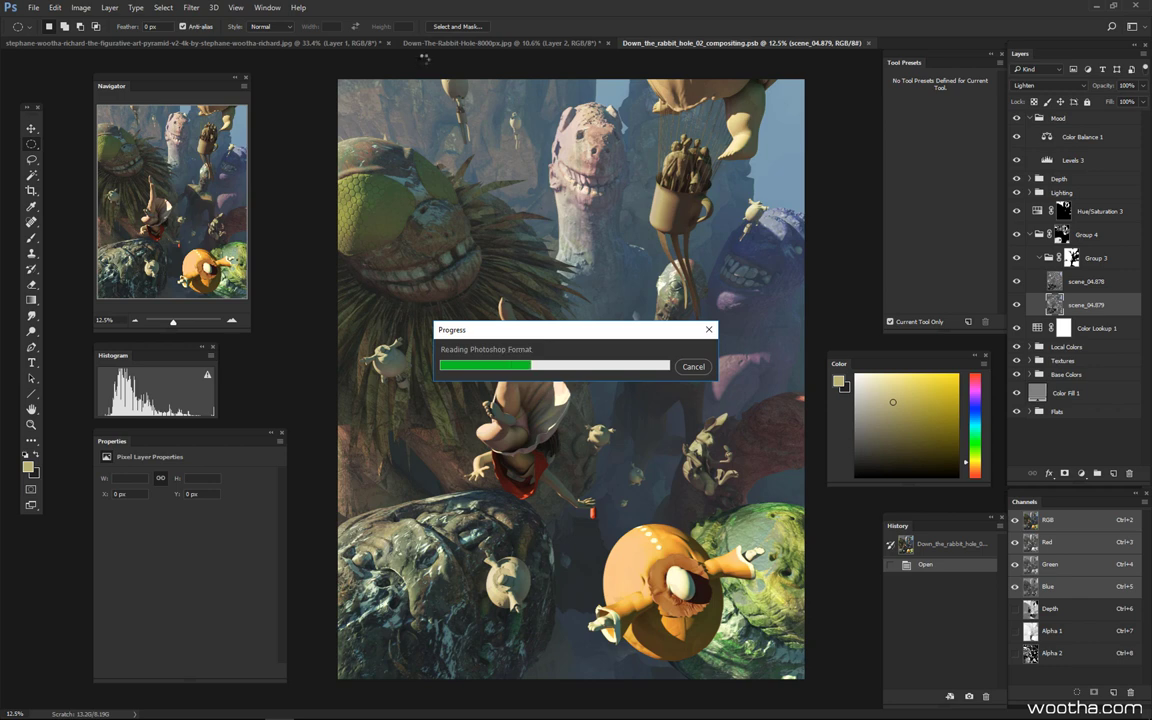
mouse_move(338, 708)
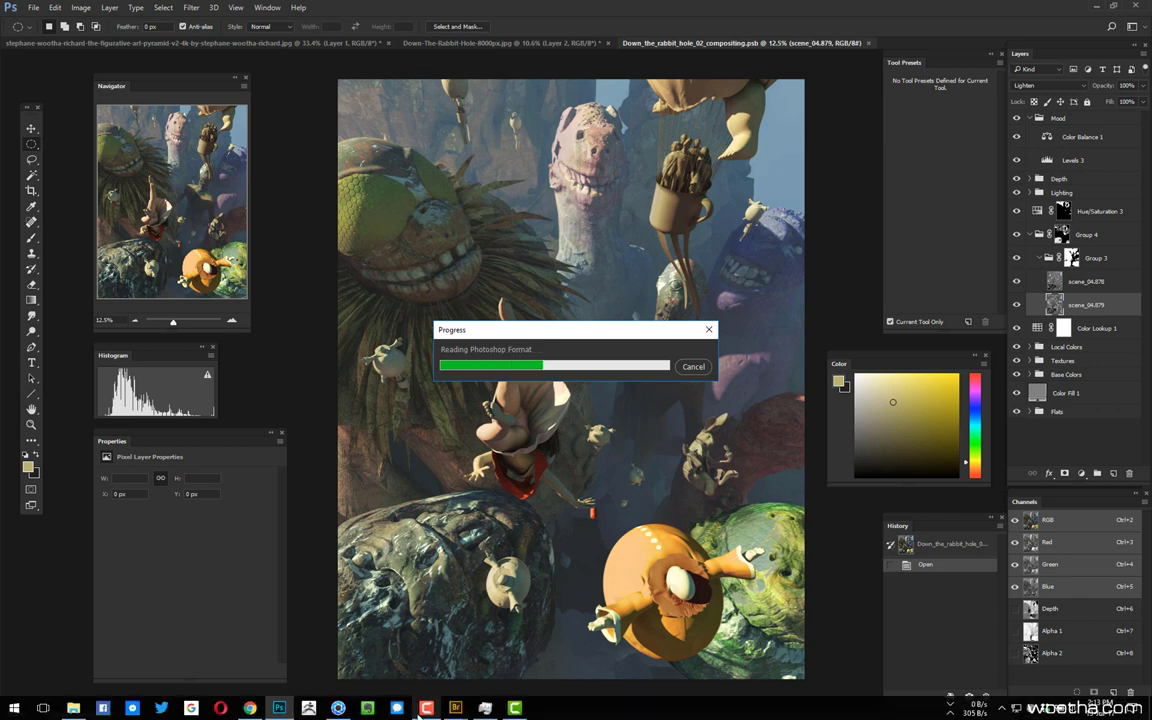
click(338, 708)
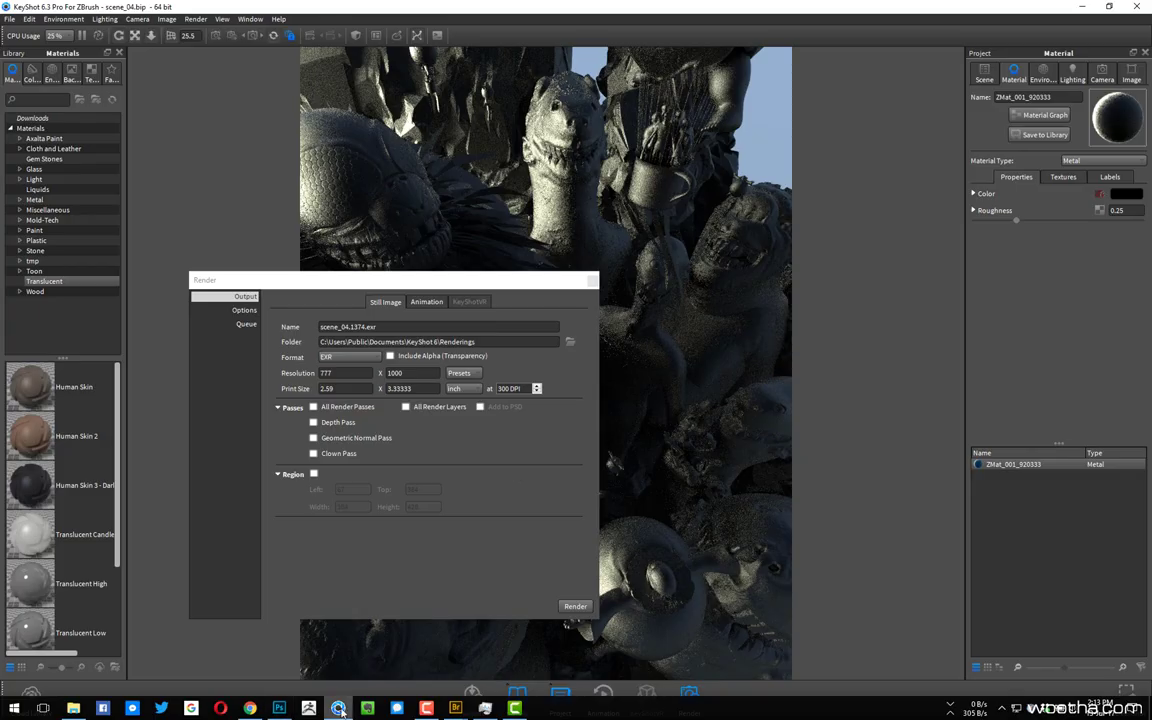
Close KeyShot discarding the scene changes, and in Photoshop close the figurative art pyramid image without saving.
click(1138, 7)
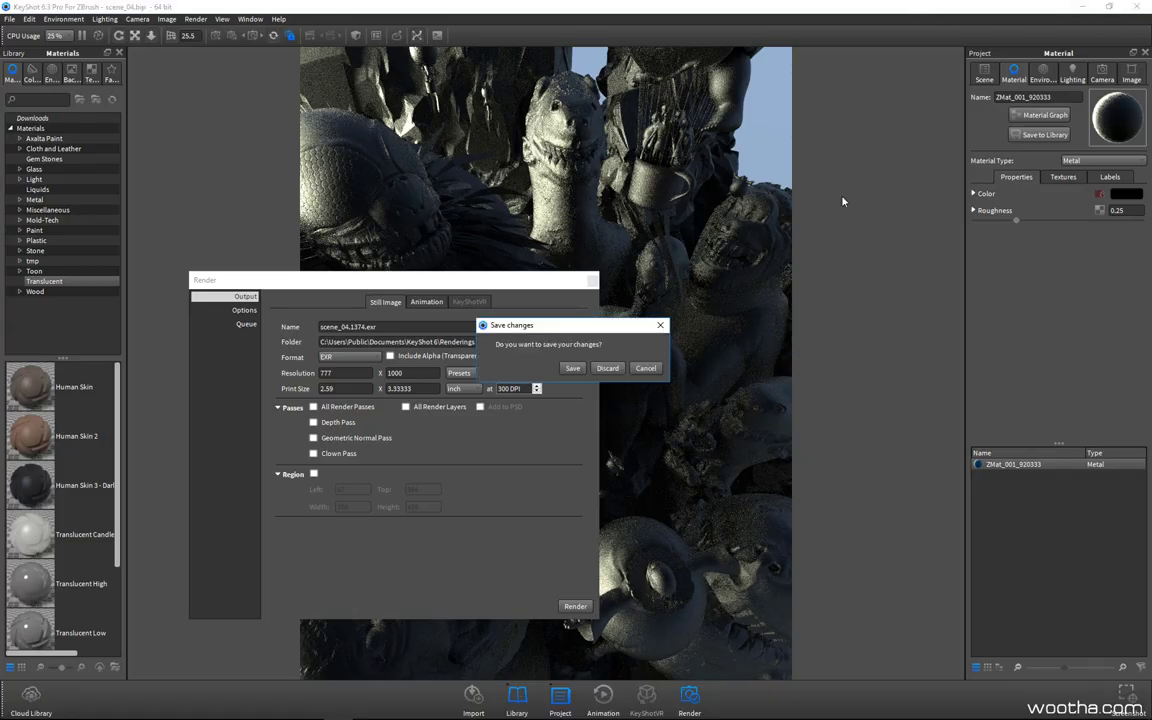
click(605, 369)
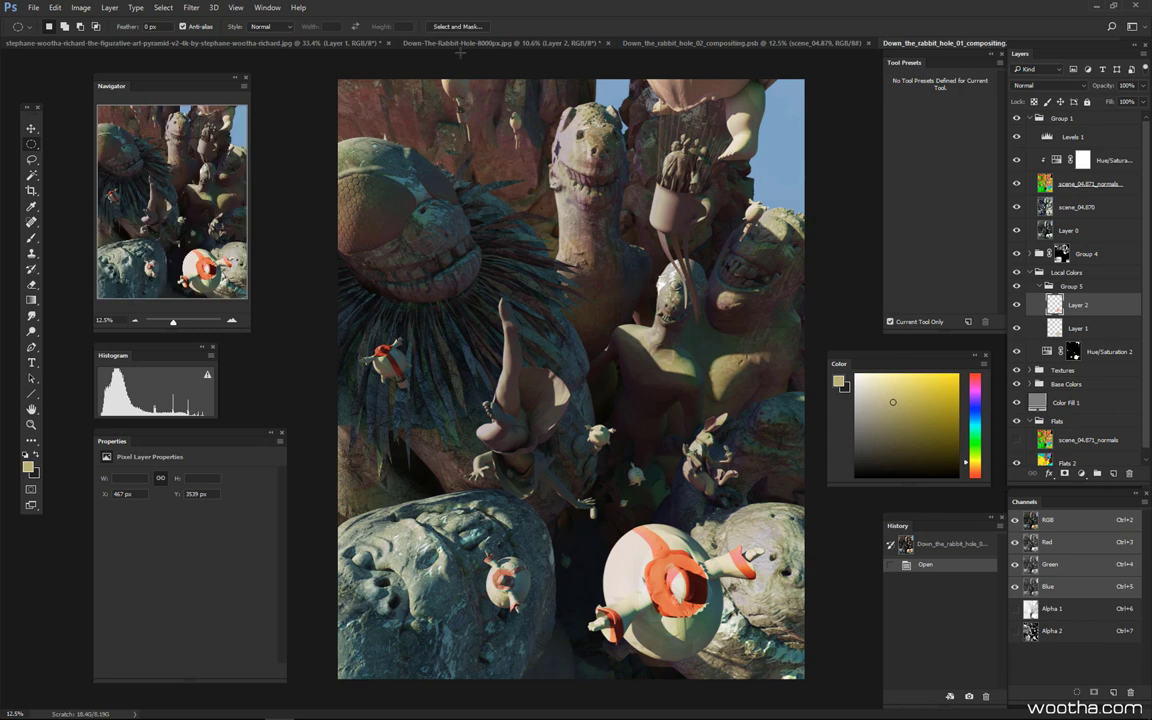
click(389, 43)
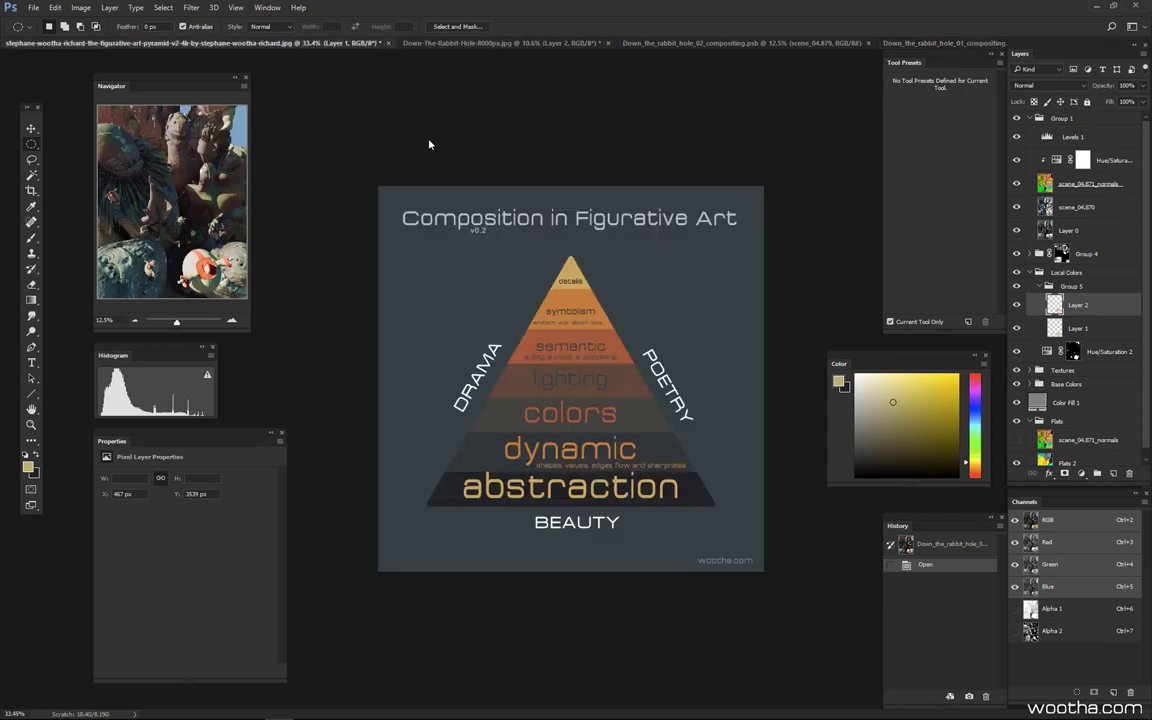
click(591, 267)
Compare the Down_the_rabbit_hole 01 and 02 compositing documents at the same zoom, and check the 01 document's image size.
key(ctrl+minus)
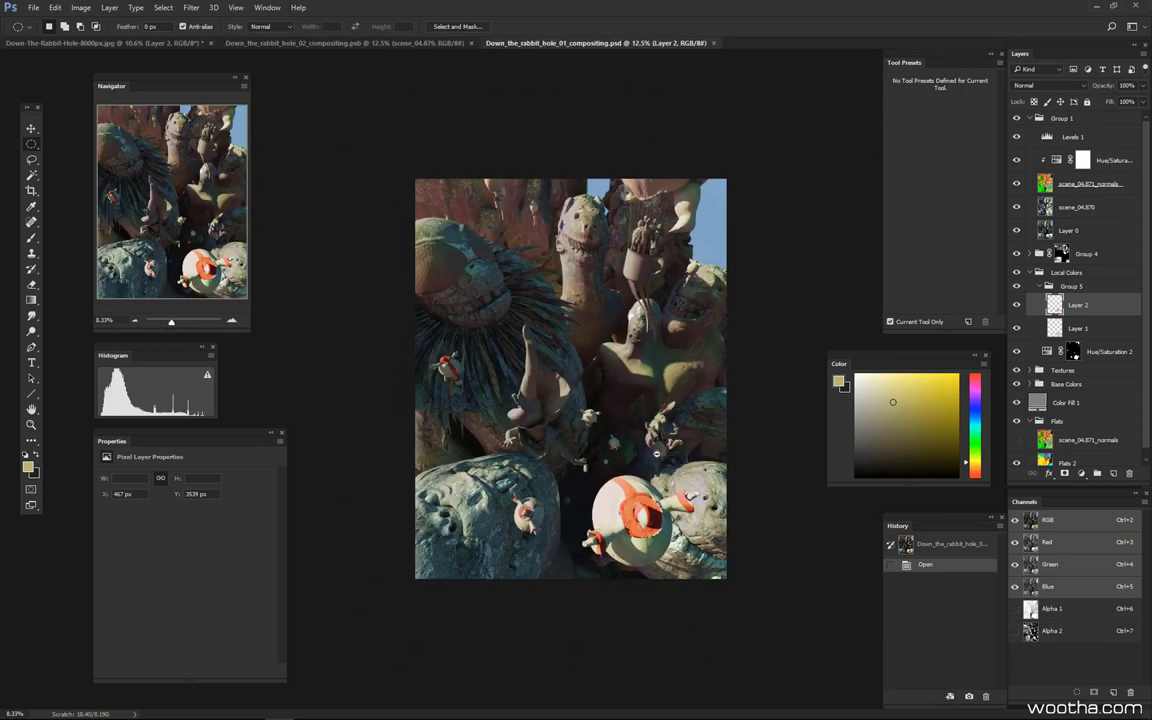
key(ctrl+Tab)
key(ctrl+Tab)
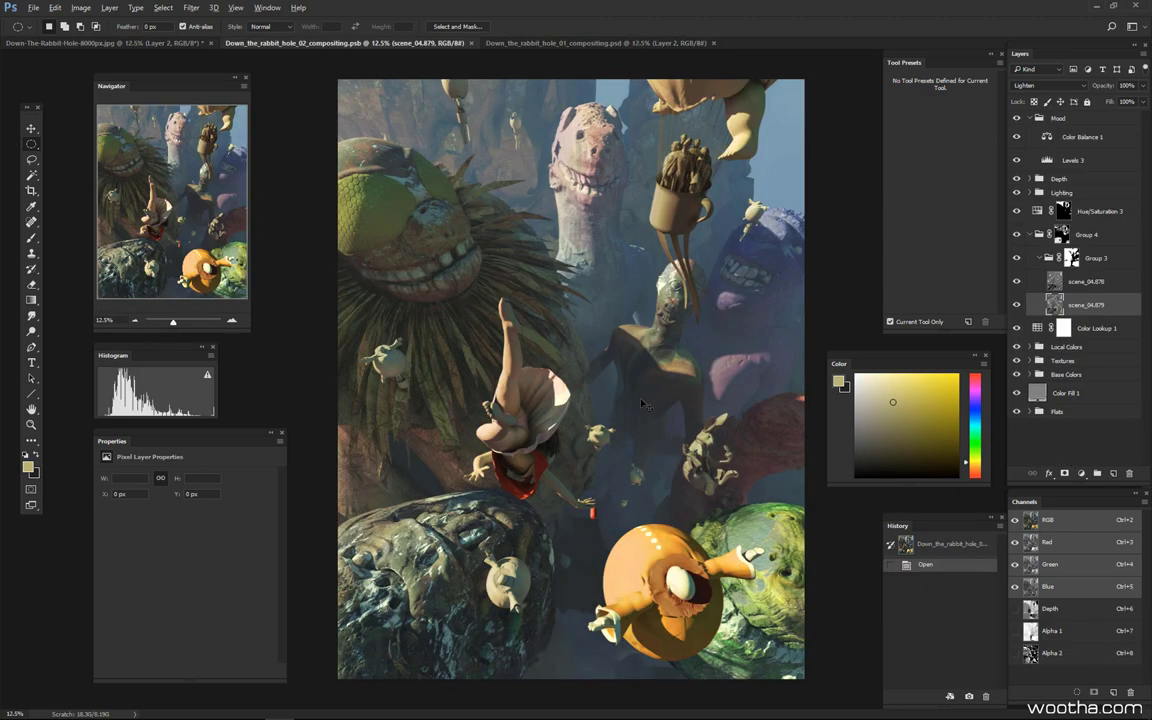
key(ctrl+shift+Tab)
key(ctrl+Tab)
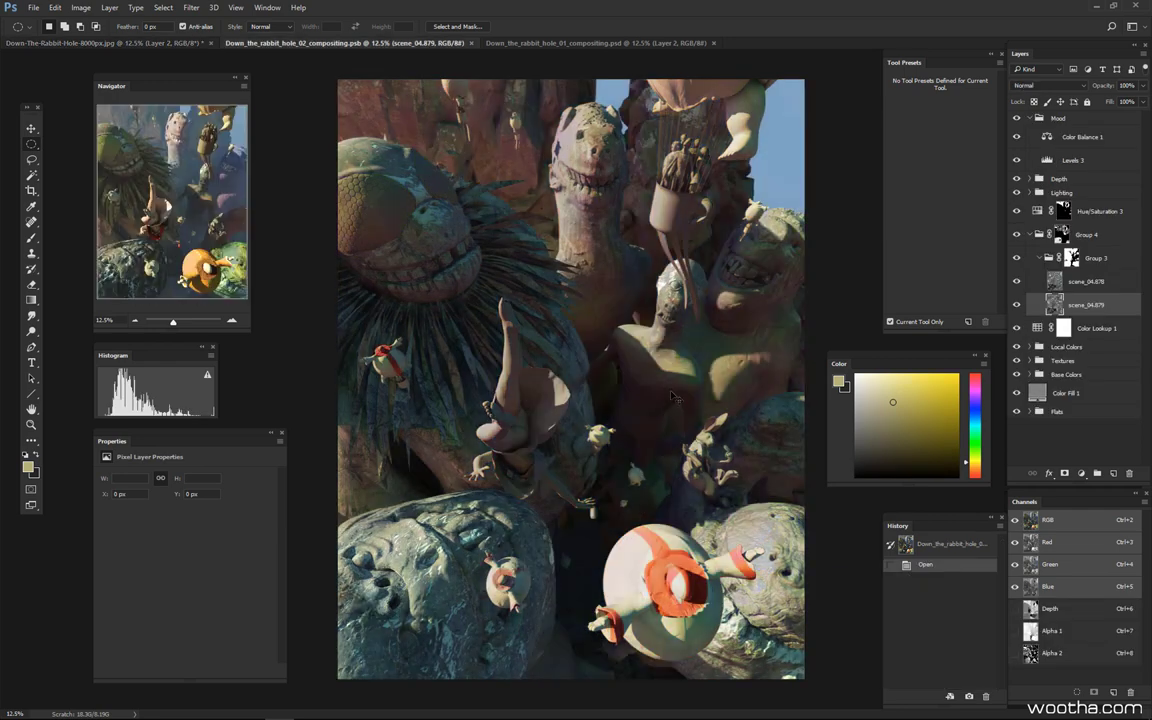
key(ctrl+Tab)
key(ctrl+shift+Tab)
key(ctrl+Tab)
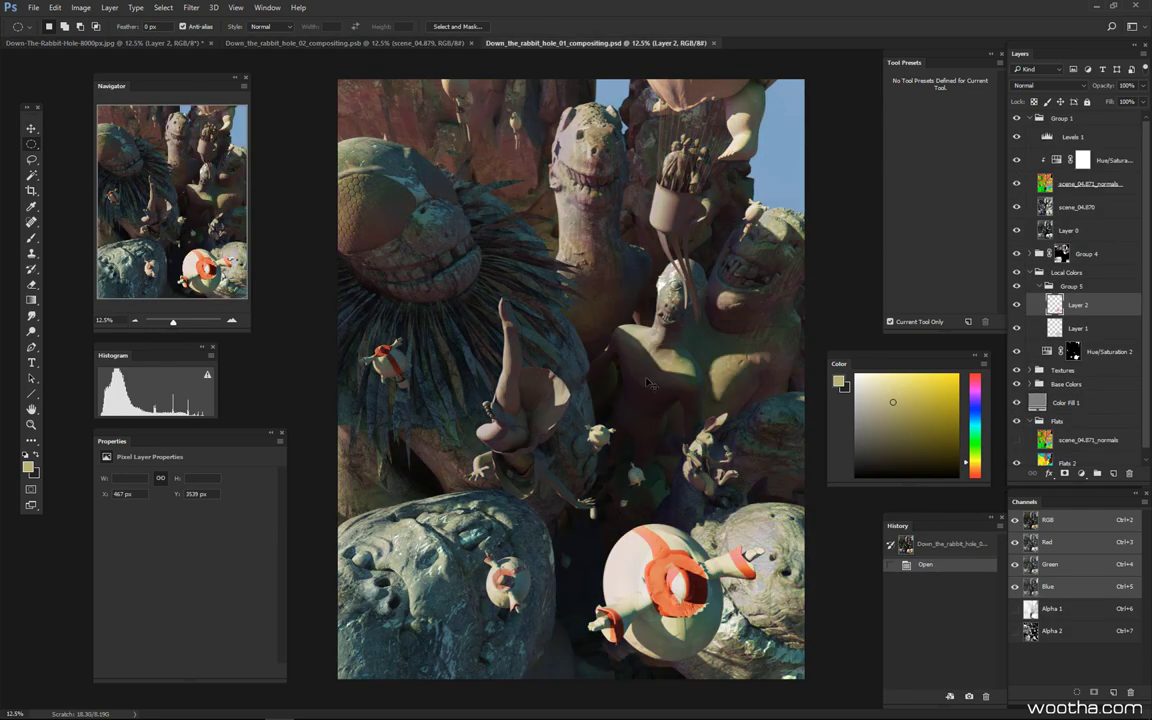
key(ctrl+alt+i)
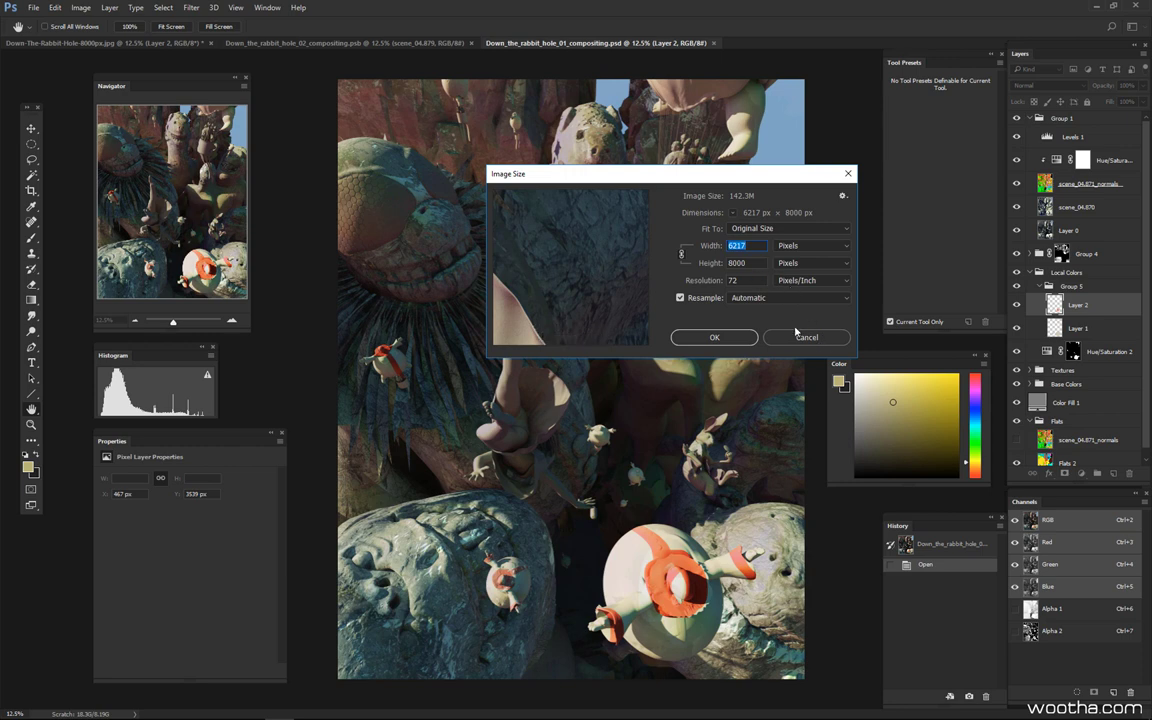
click(848, 174)
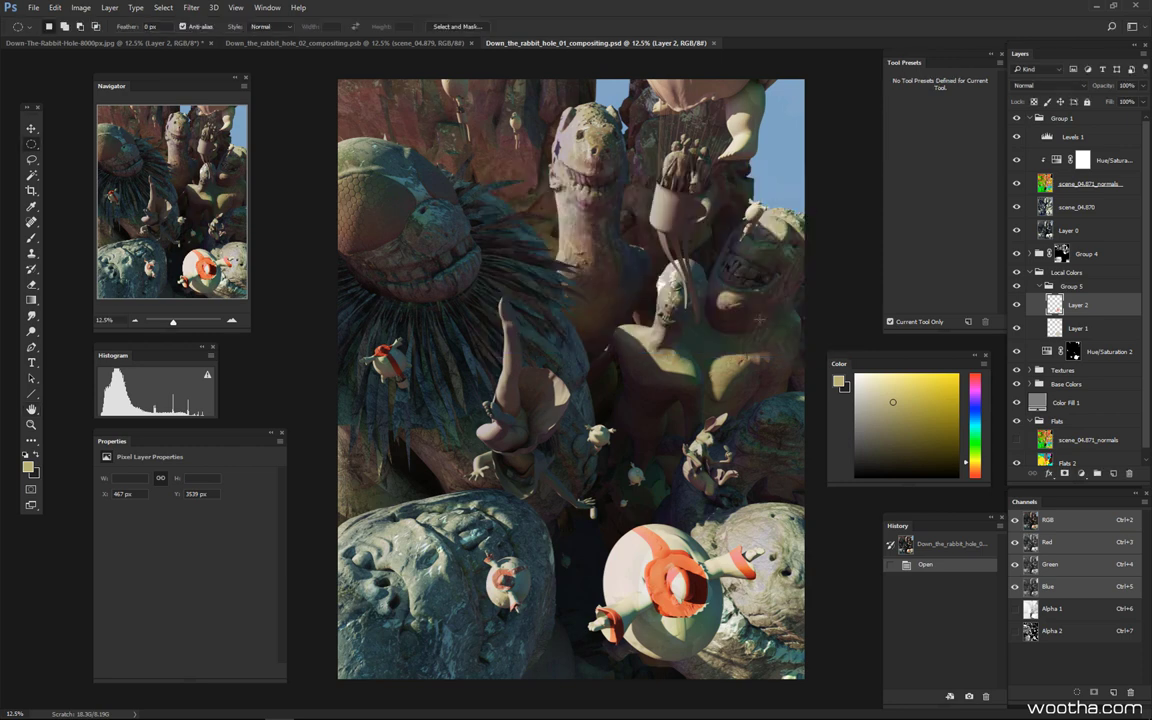
Alternate between the 02 and 01 compositing documents to examine the differences in colour and atmosphere.
key(alt+Tab)
key(ctrl+shift+Tab)
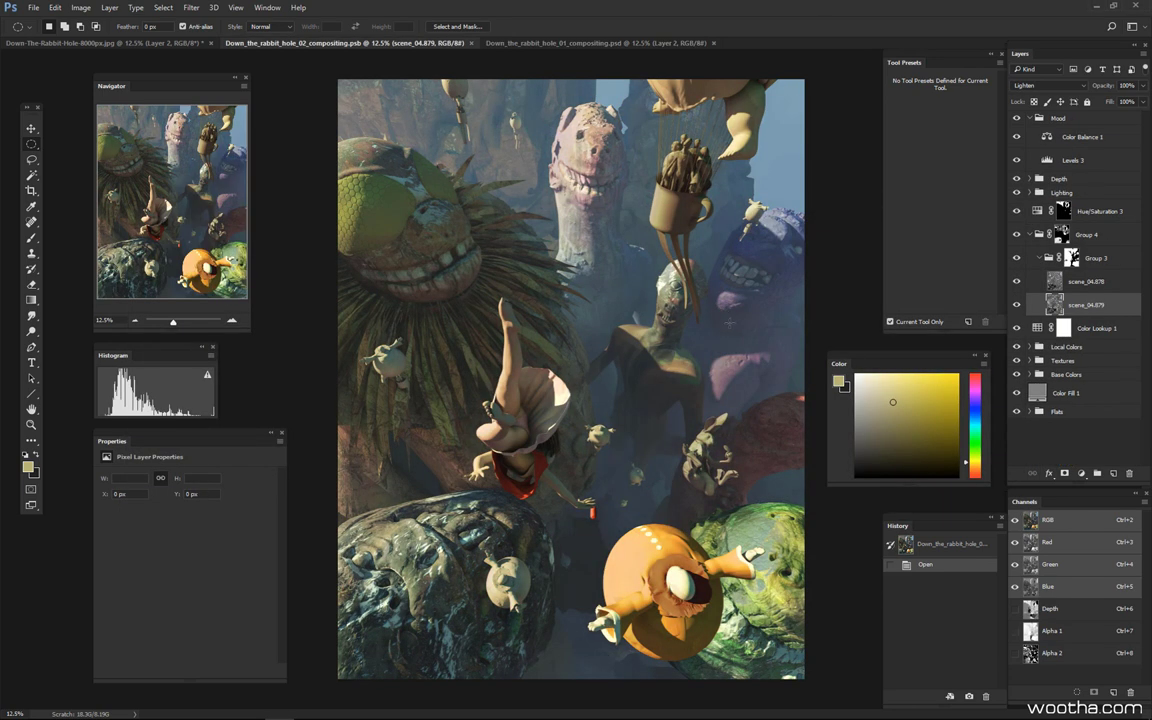
key(ctrl+Tab)
key(ctrl+shift+Tab)
key(ctrl+Tab)
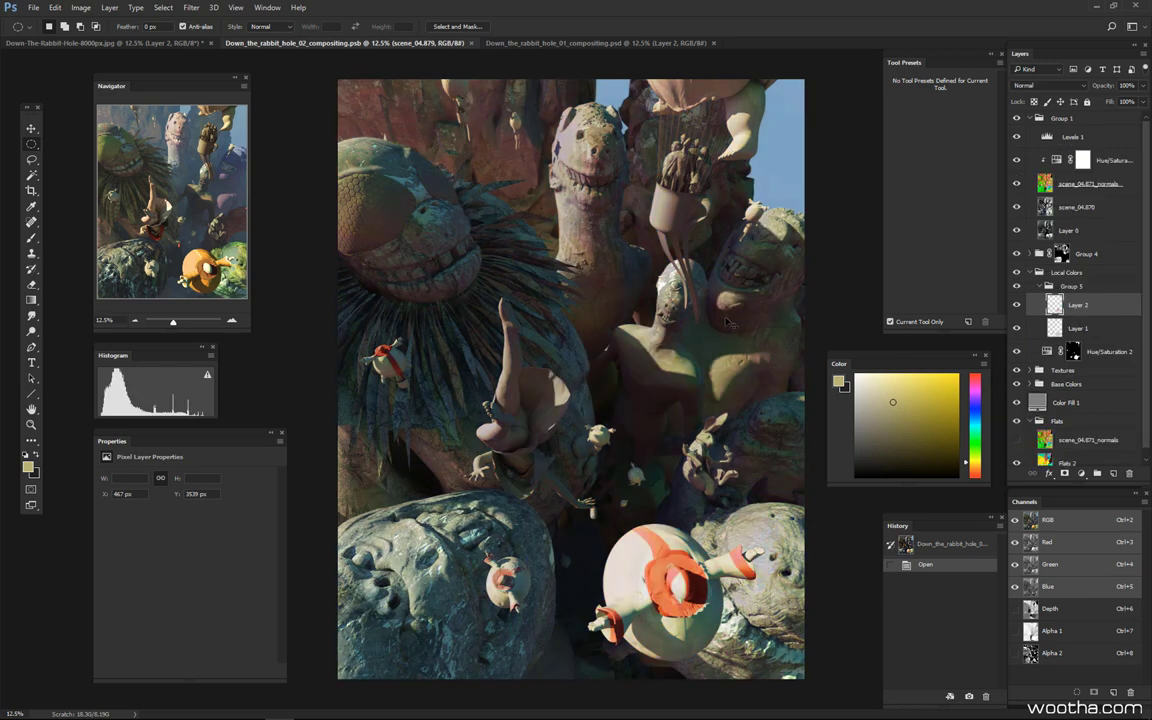
key(ctrl+shift+Tab)
key(ctrl+Tab)
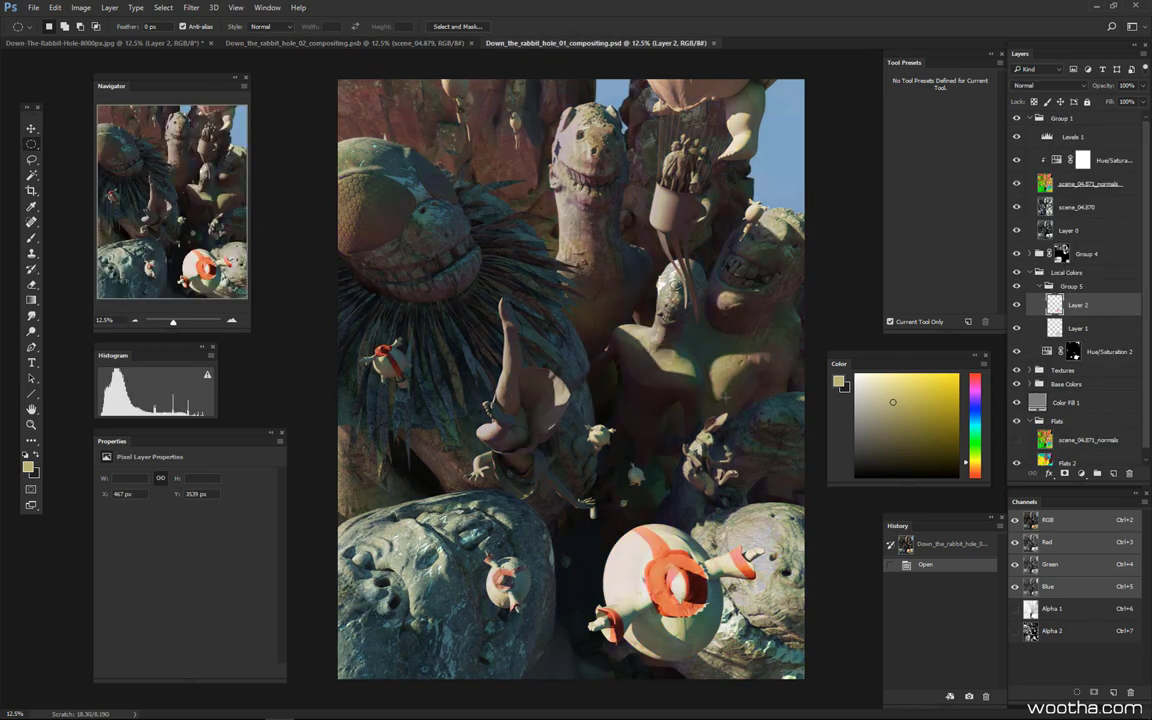
In the 02 compositing document, review the layers inside Lighting and collapse the Mood, Lighting and Group 4 groups.
key(ctrl+shift+Tab)
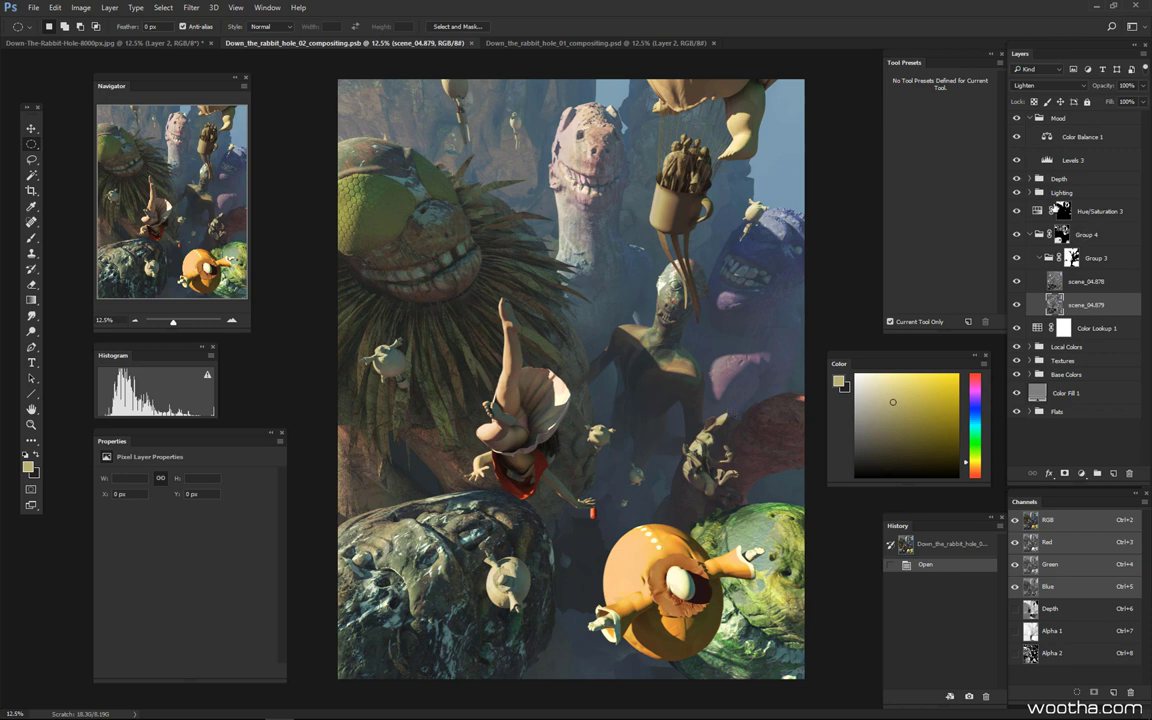
click(1029, 118)
click(1030, 146)
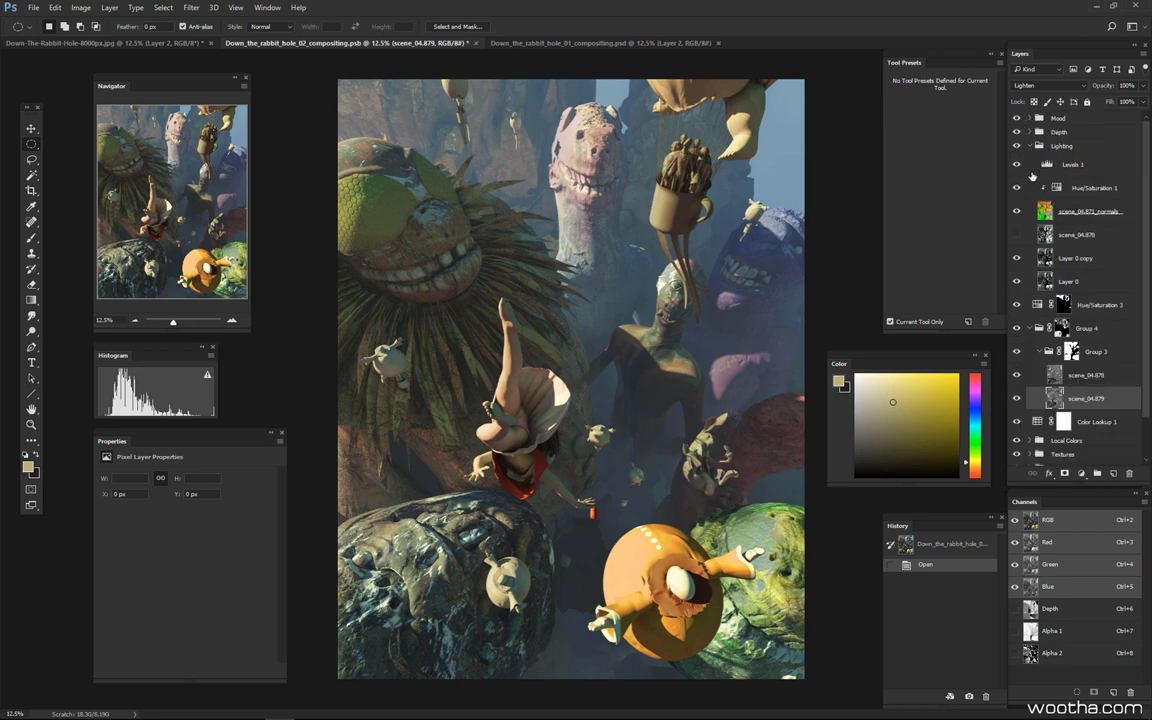
click(1030, 146)
click(1030, 188)
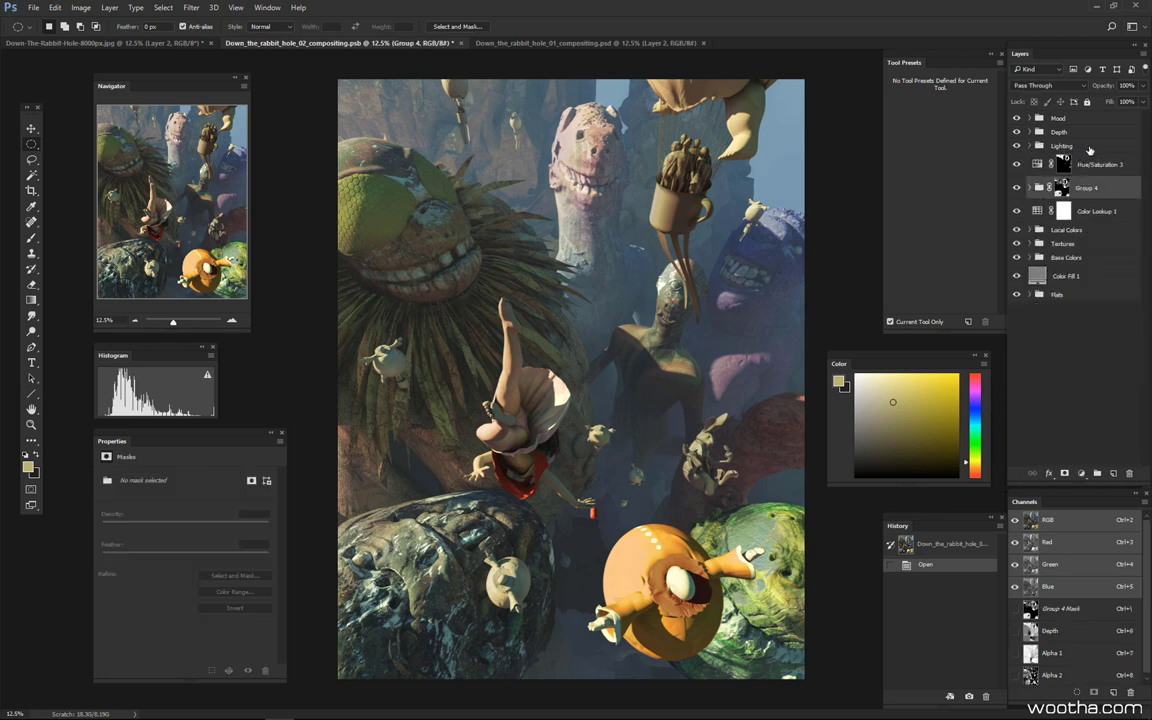
Label the Lighting group with the Yellow layer colour.
click(1062, 146)
right_click(1017, 147)
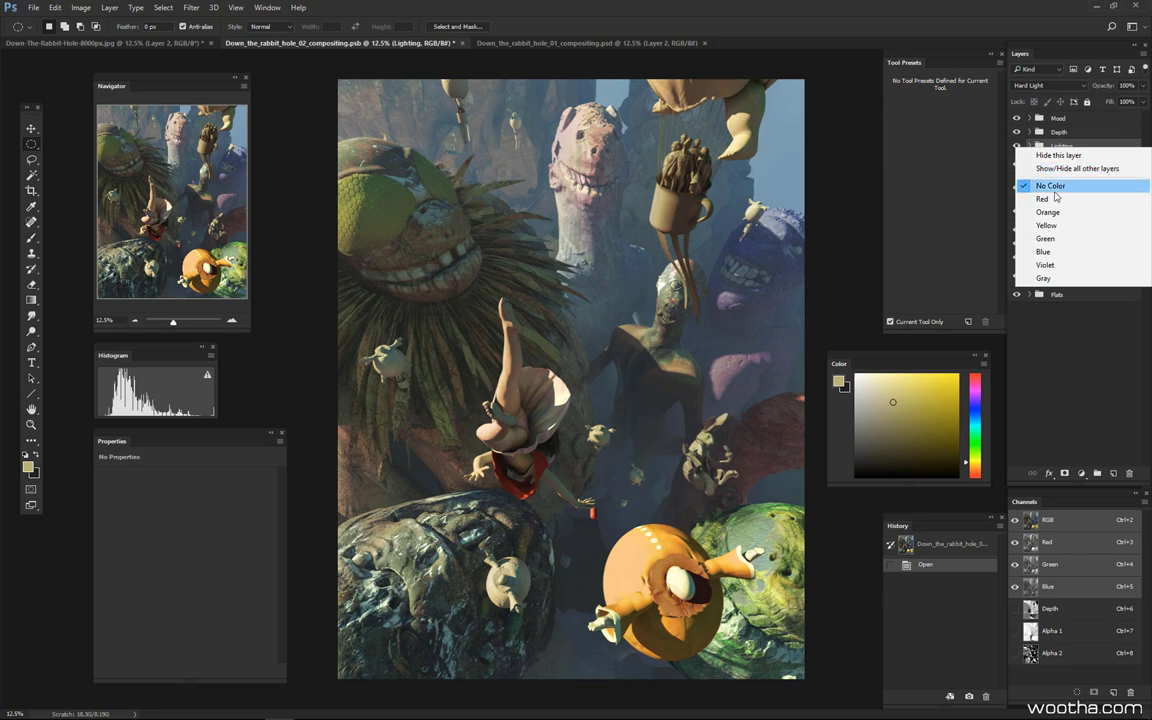
click(1047, 225)
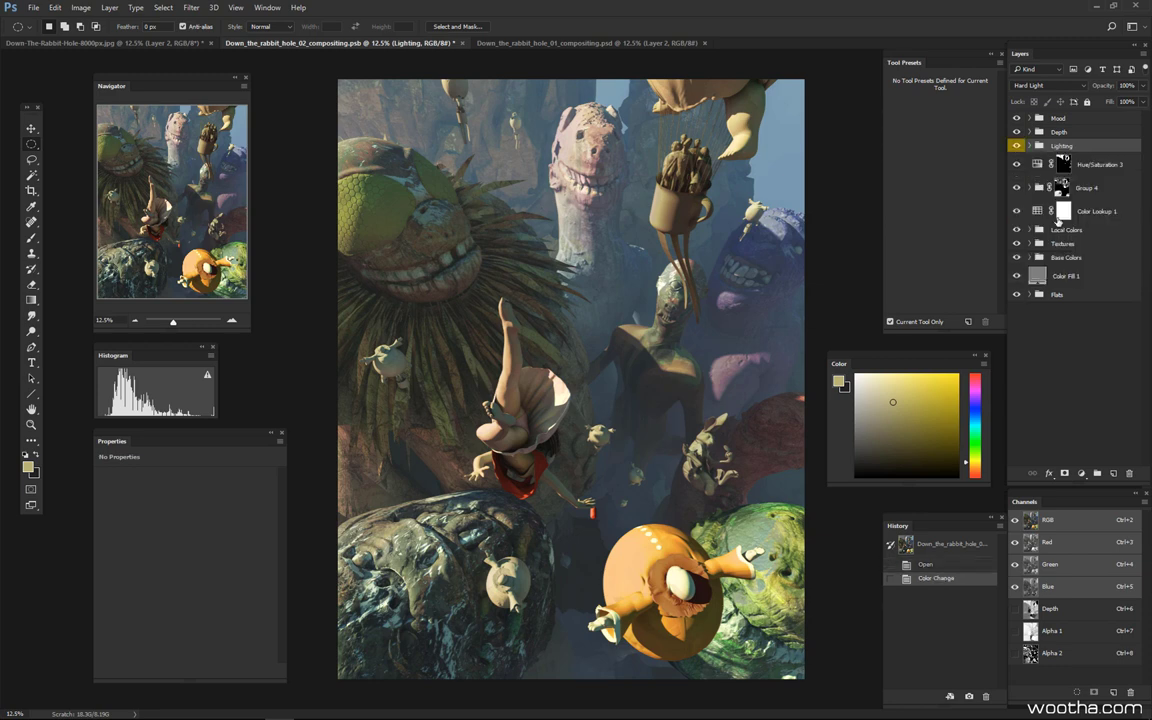
Label all layers and groups from Hue/Saturation 3 down to Base Colors with the Orange layer colour.
click(1098, 164)
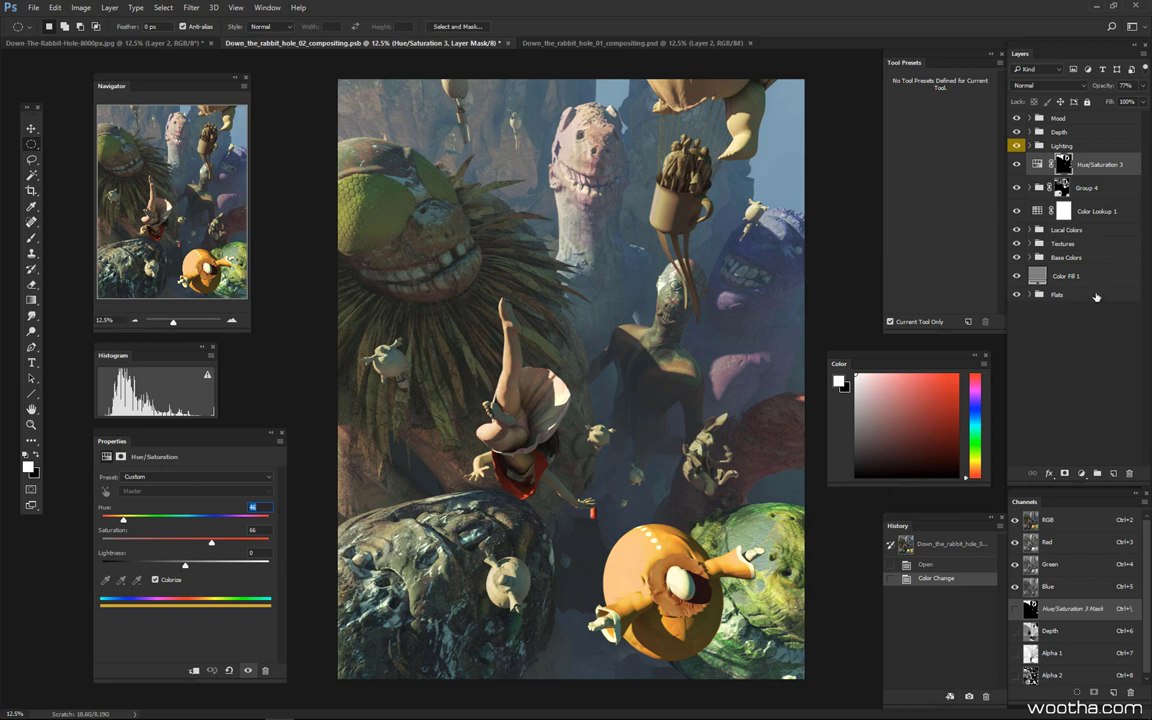
click(1090, 250)
shift+click(1090, 232)
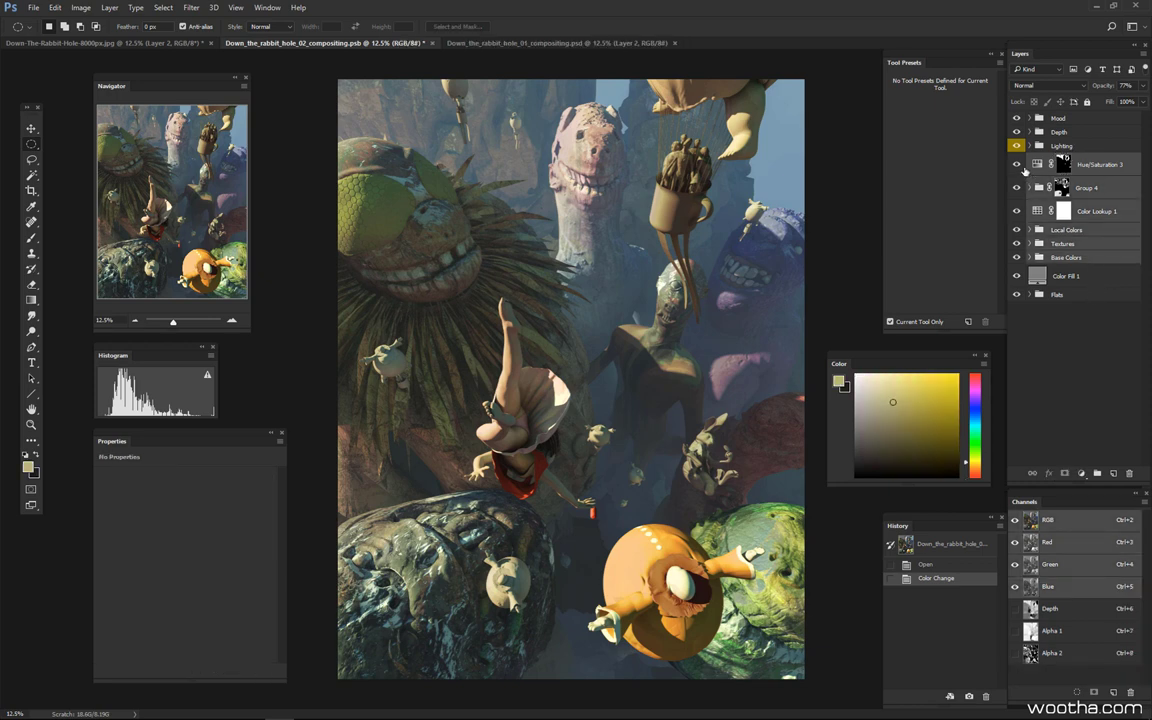
right_click(1024, 170)
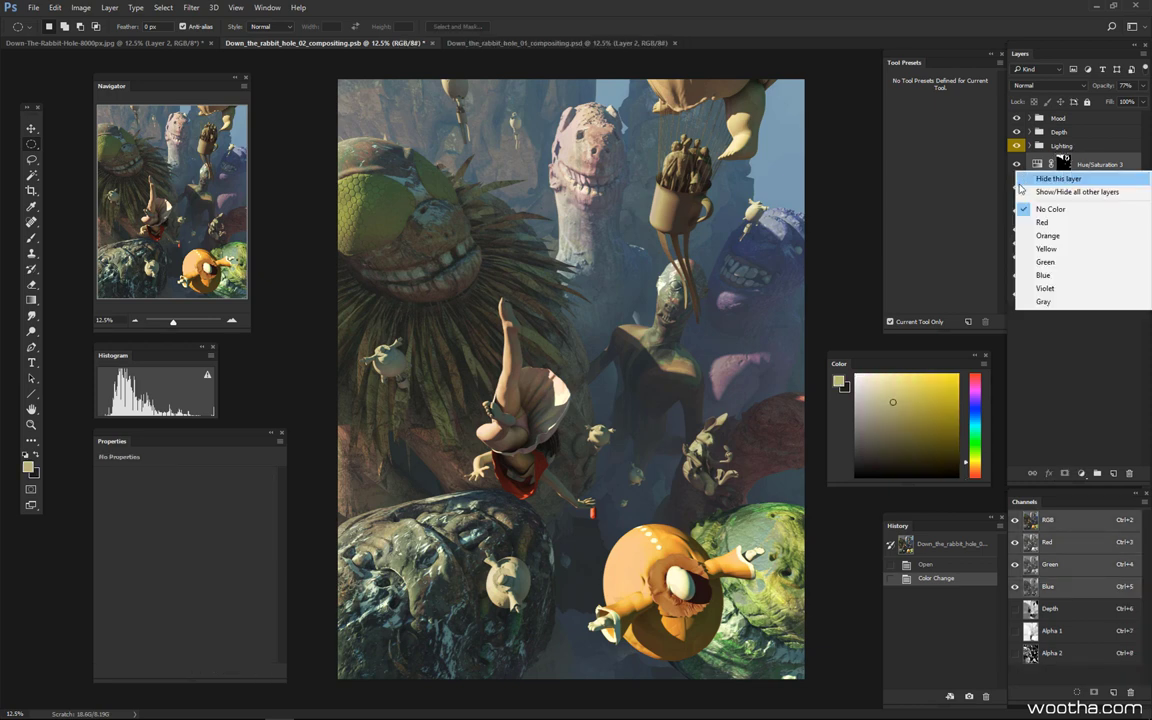
click(1049, 236)
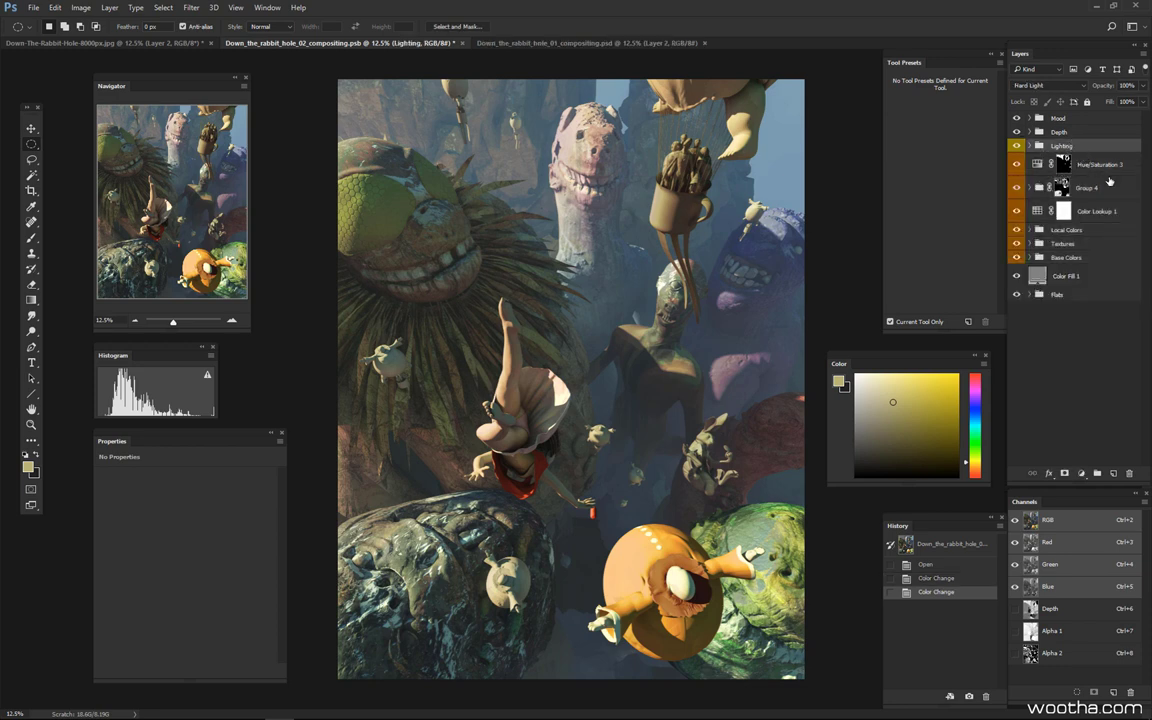
Label the Depth group with the Blue layer colour.
click(1085, 164)
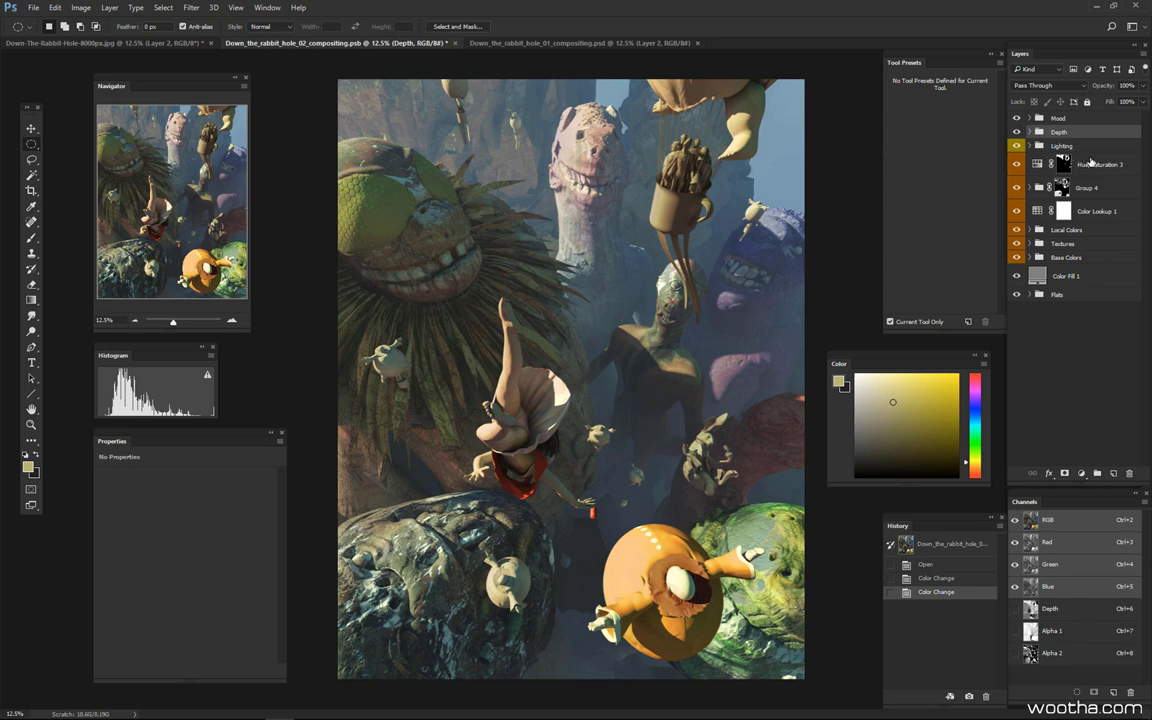
click(1045, 131)
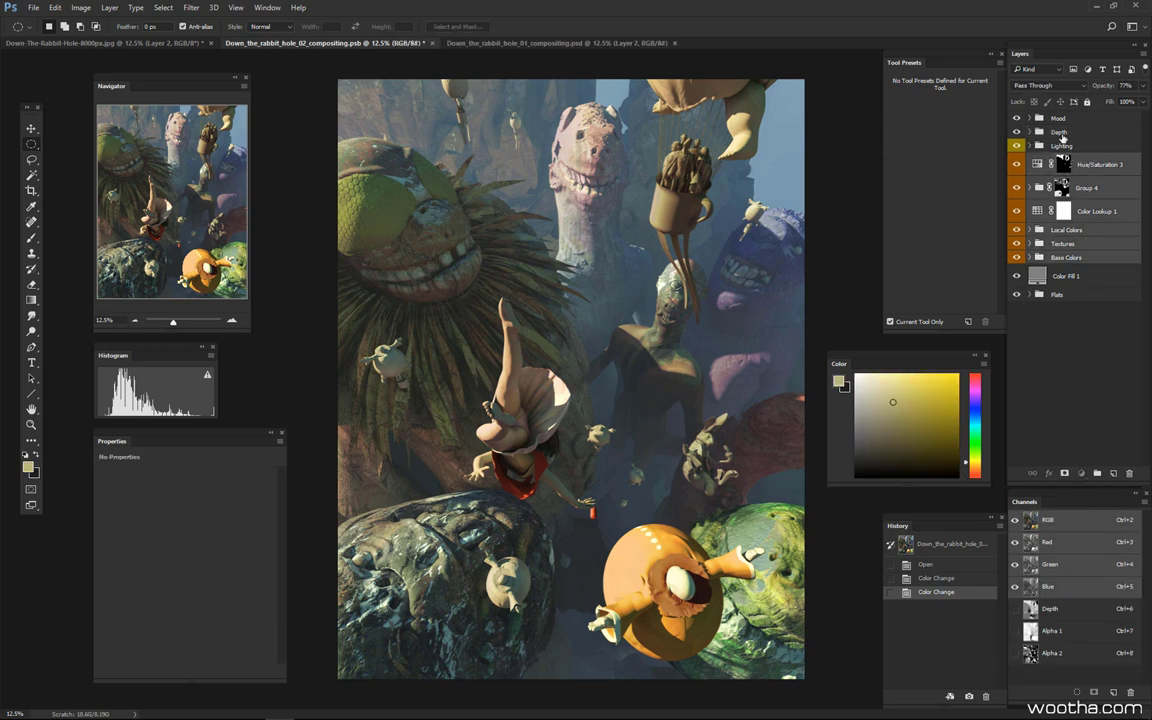
right_click(1018, 131)
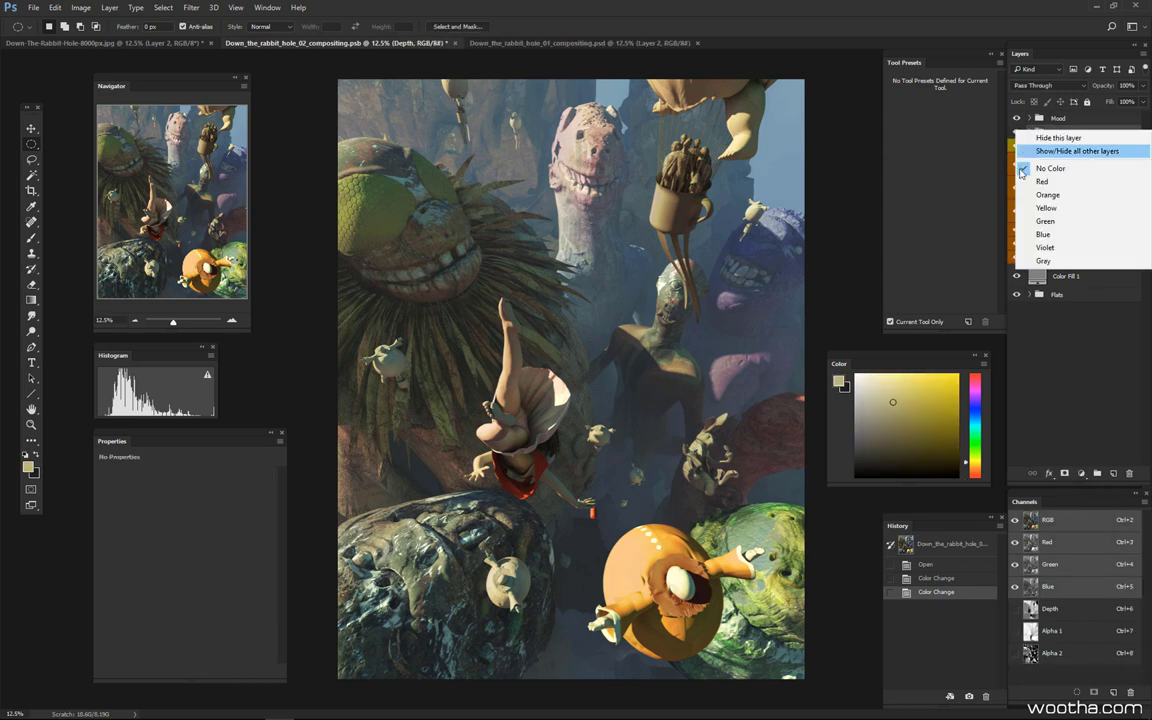
click(1043, 234)
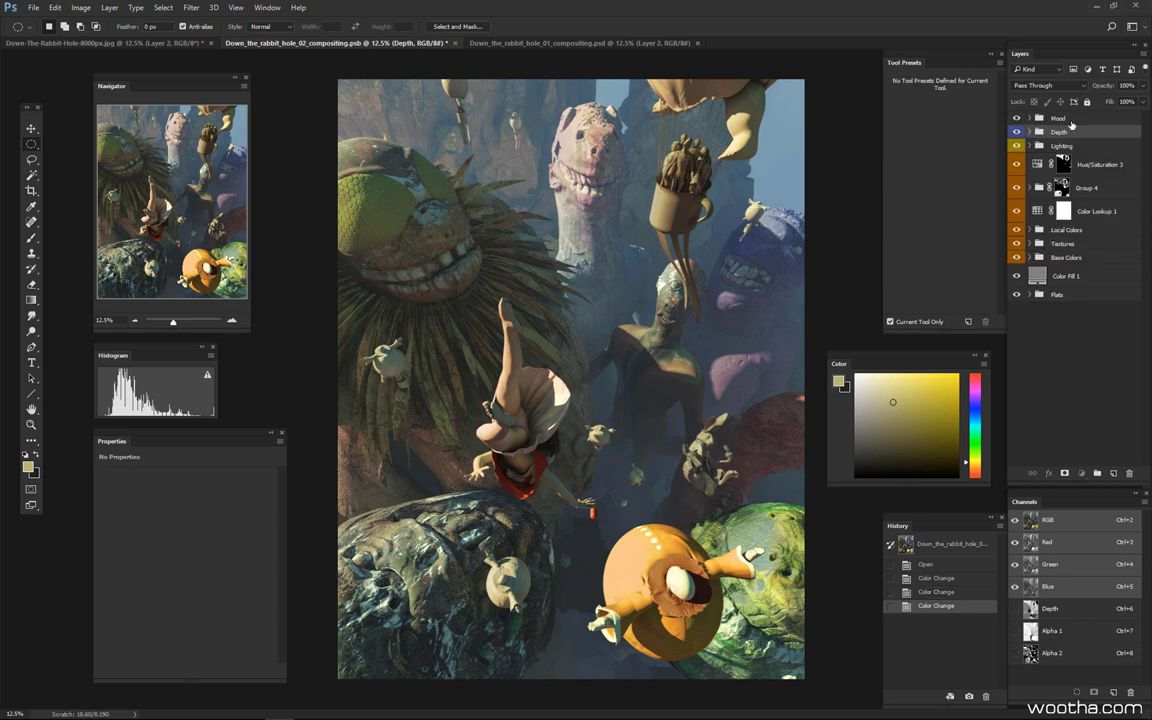
Label the Mood group with the Violet layer colour and save the 02 compositing document.
key(alt+bracketright)
right_click(1013, 120)
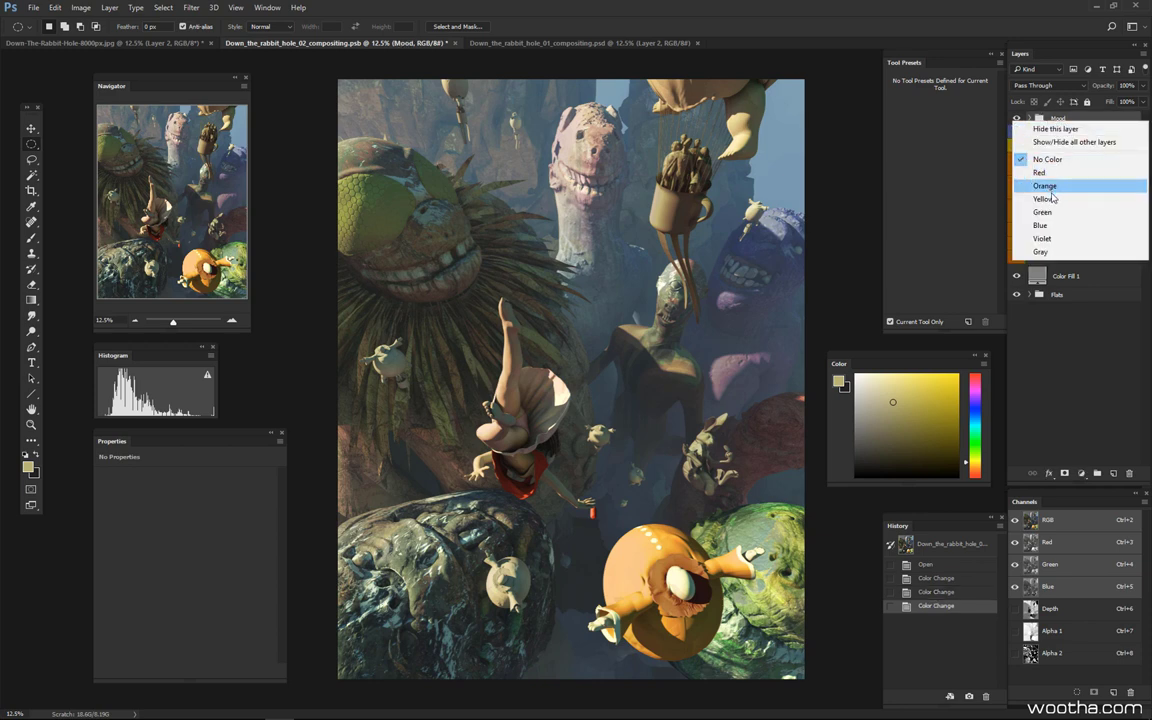
click(1045, 238)
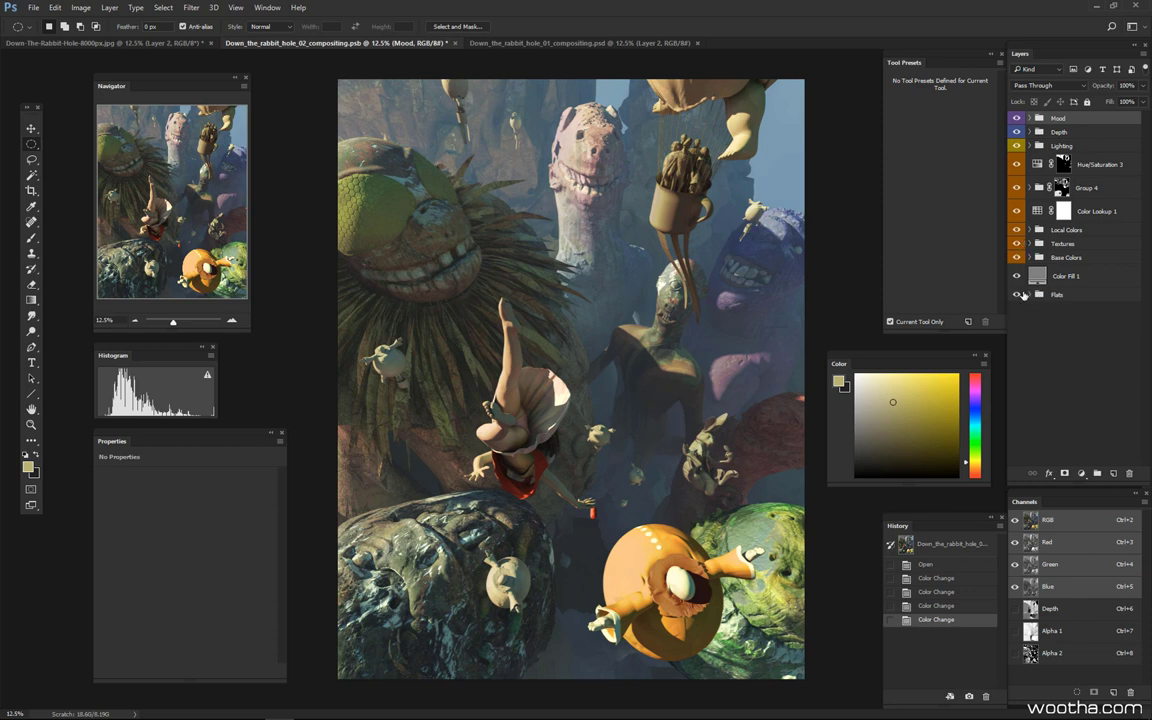
key(ctrl+s)
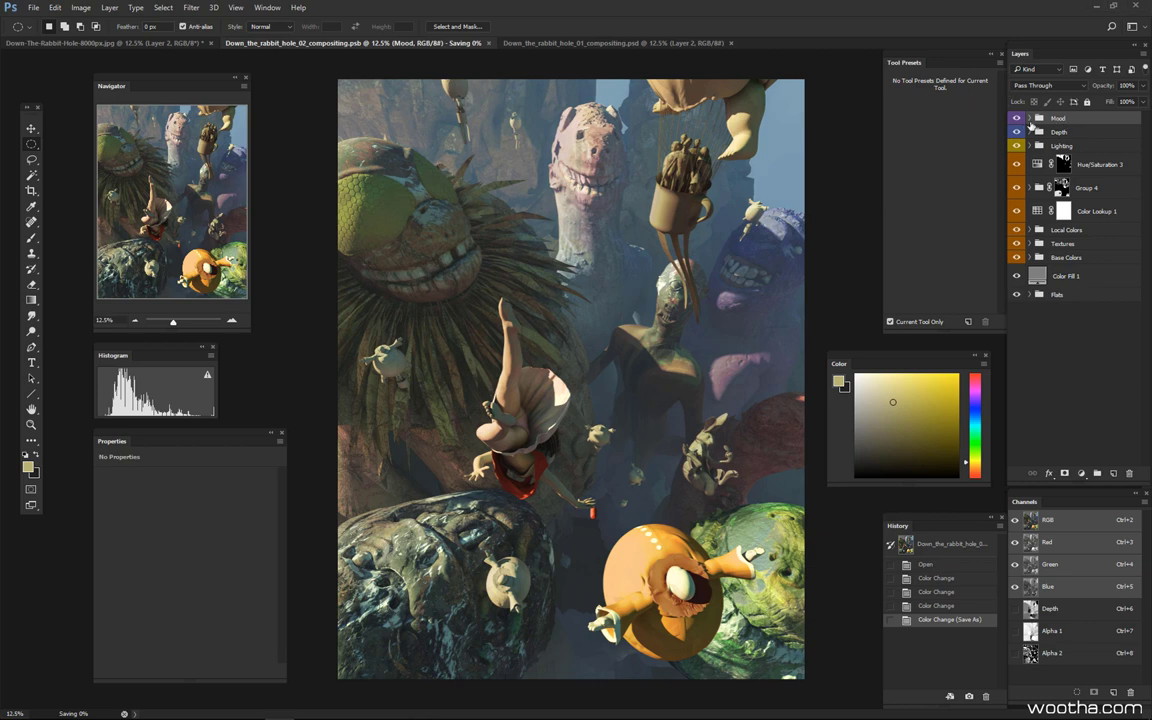
Hide the Mood and Depth groups and compare the image with the 01 compositing document, checking the Lighting group.
drag(1016, 118, 1016, 132)
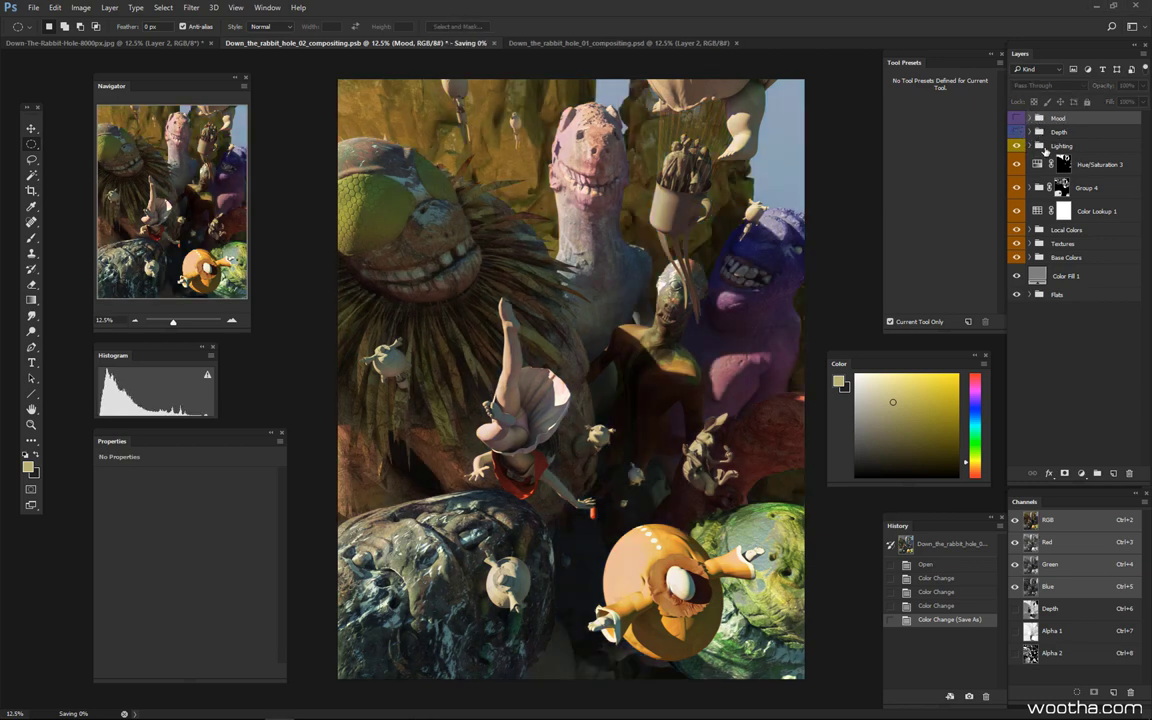
click(634, 43)
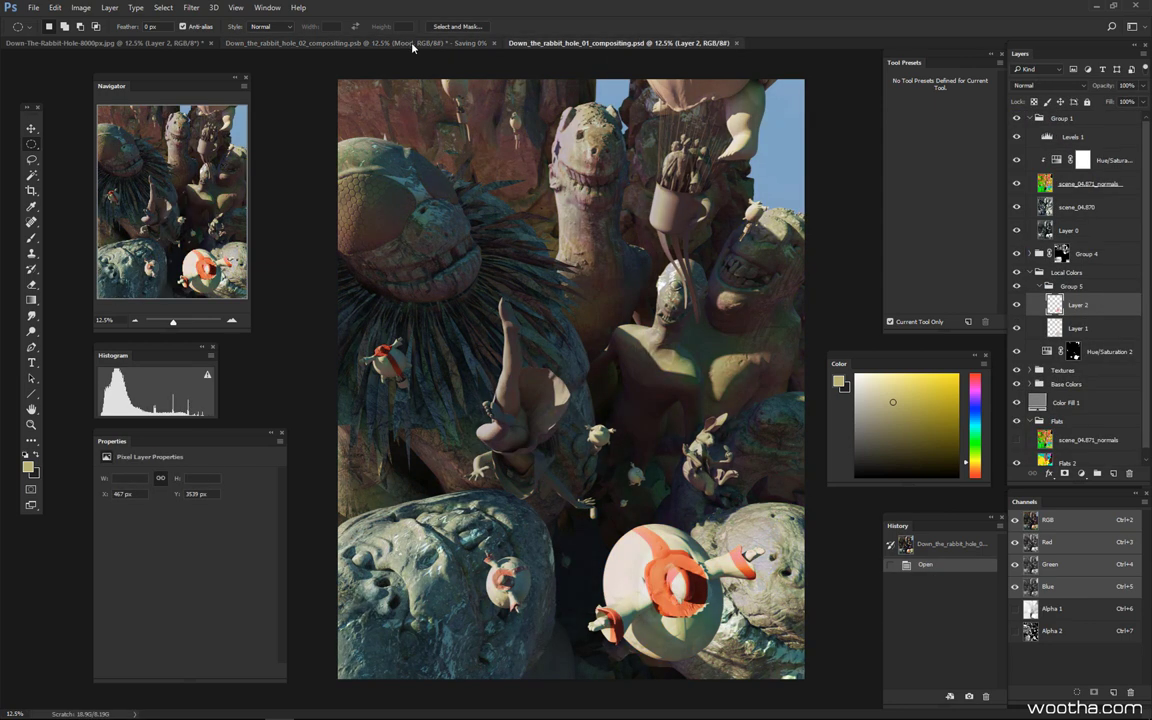
click(412, 43)
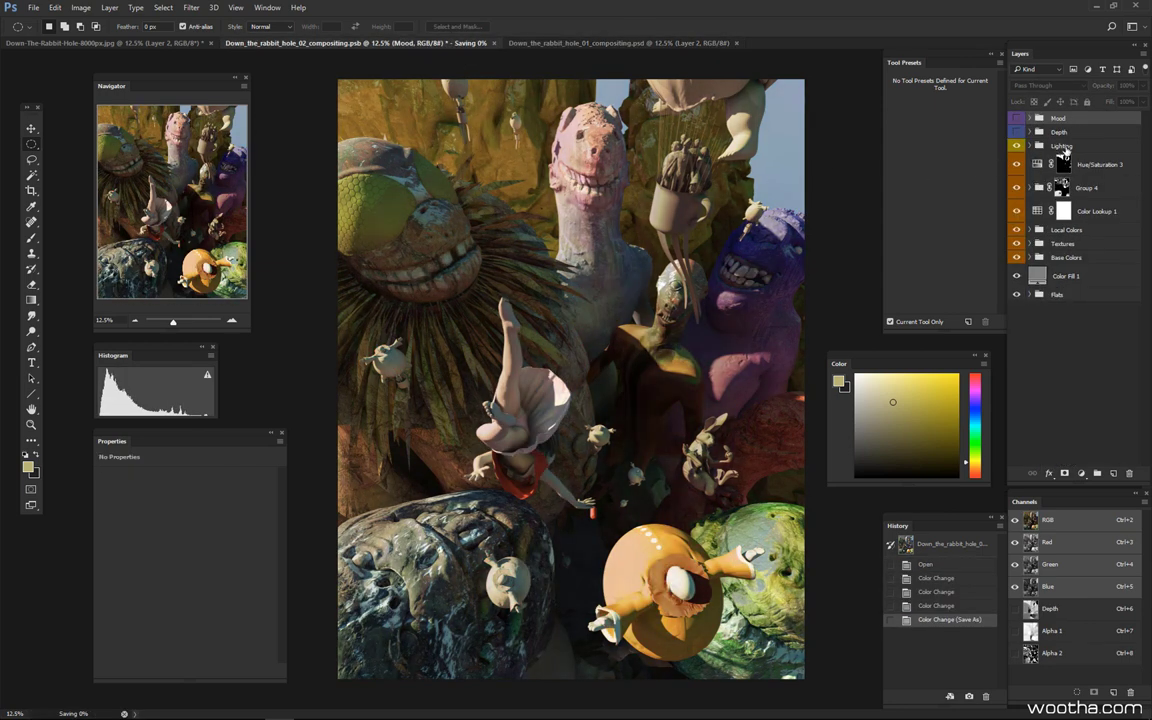
click(1029, 146)
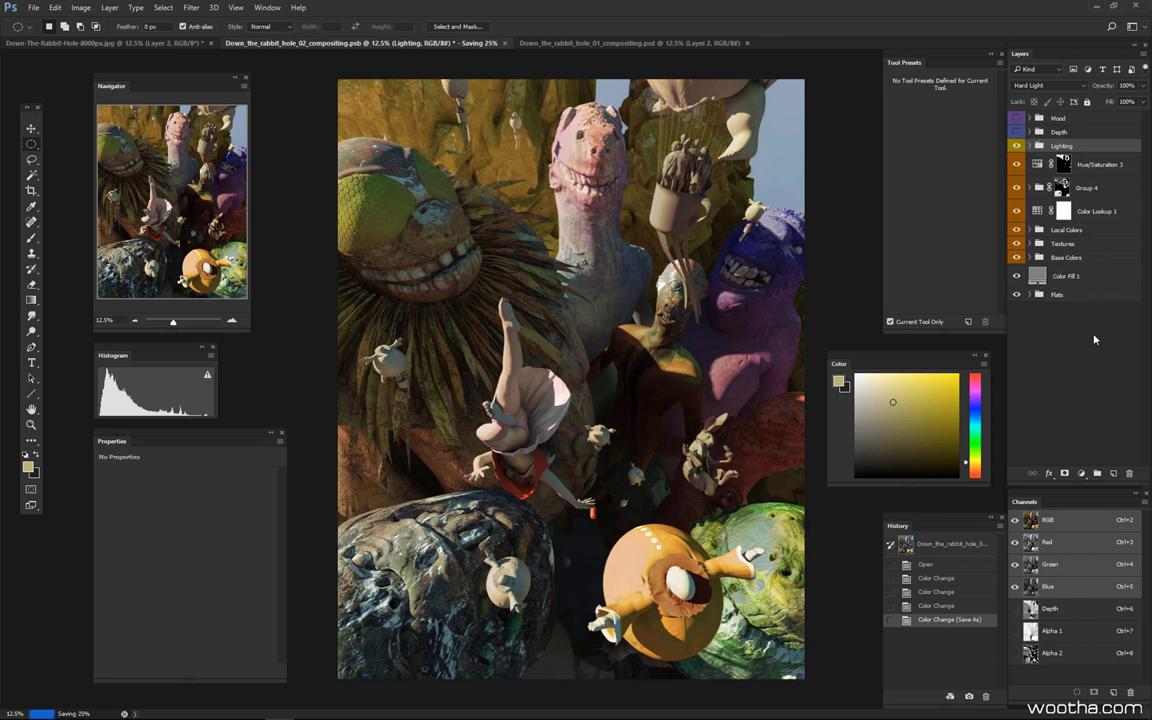
Show and expand the Depth and Mood groups, and view the settings of the Hue/Saturation 3 adjustment layer.
click(1037, 133)
click(1030, 132)
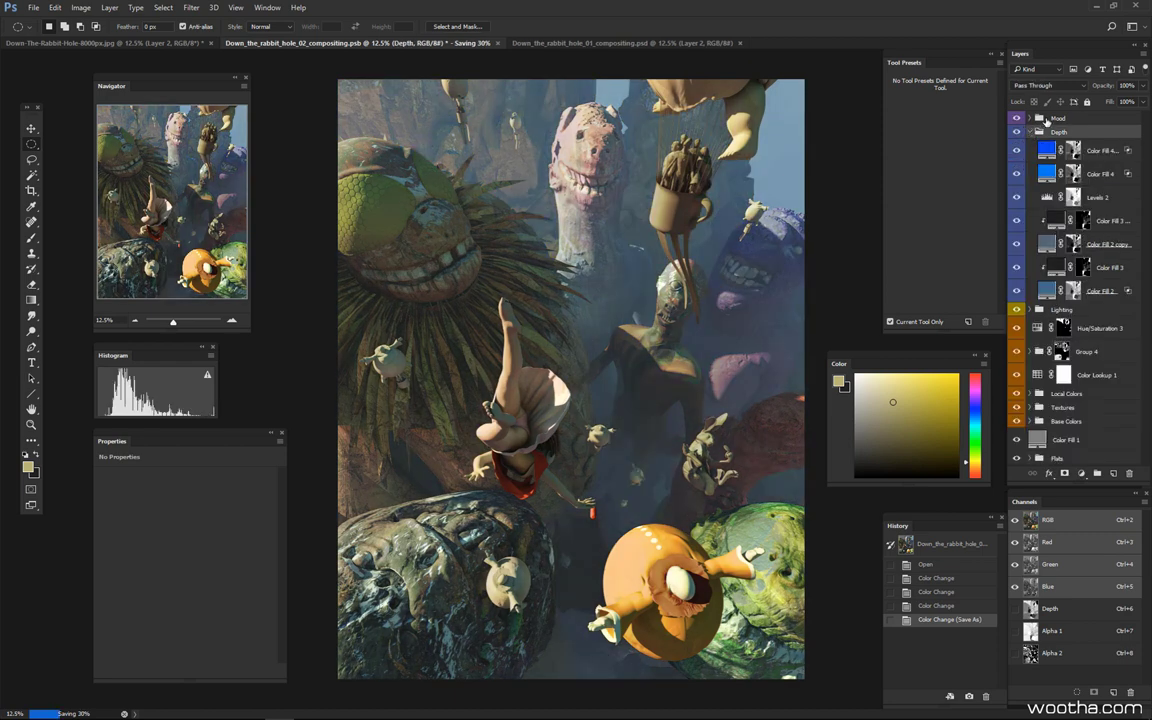
click(1030, 118)
scroll(1031, 168, down, 2)
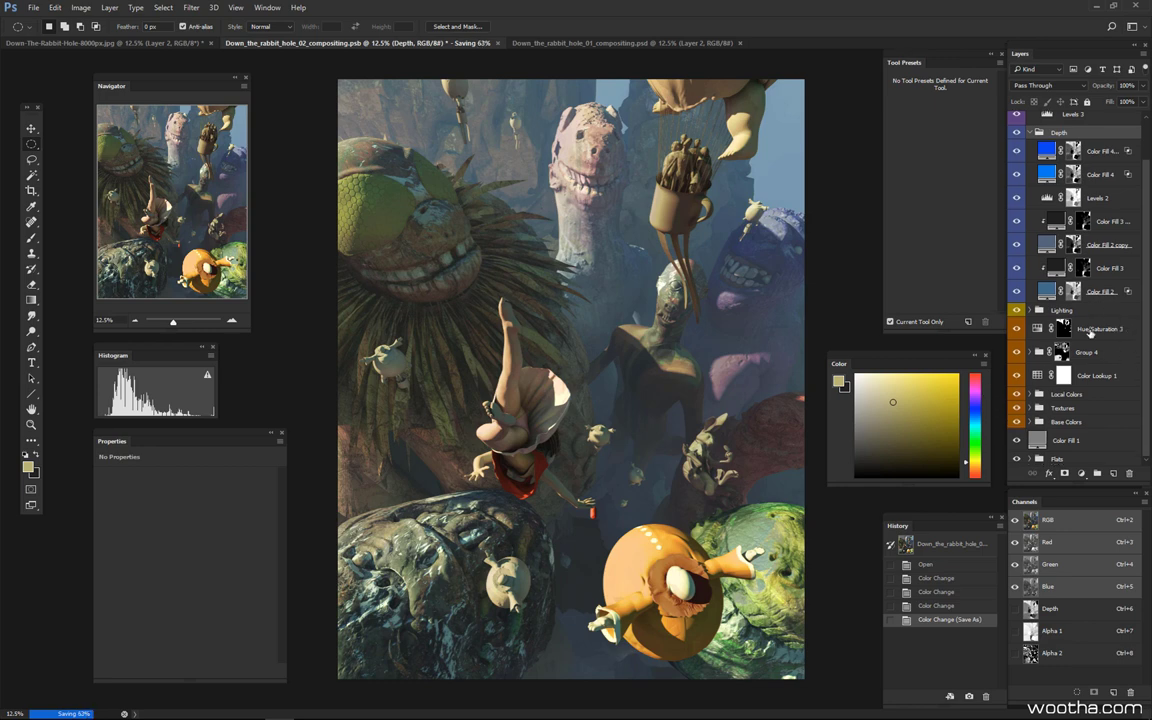
click(1035, 331)
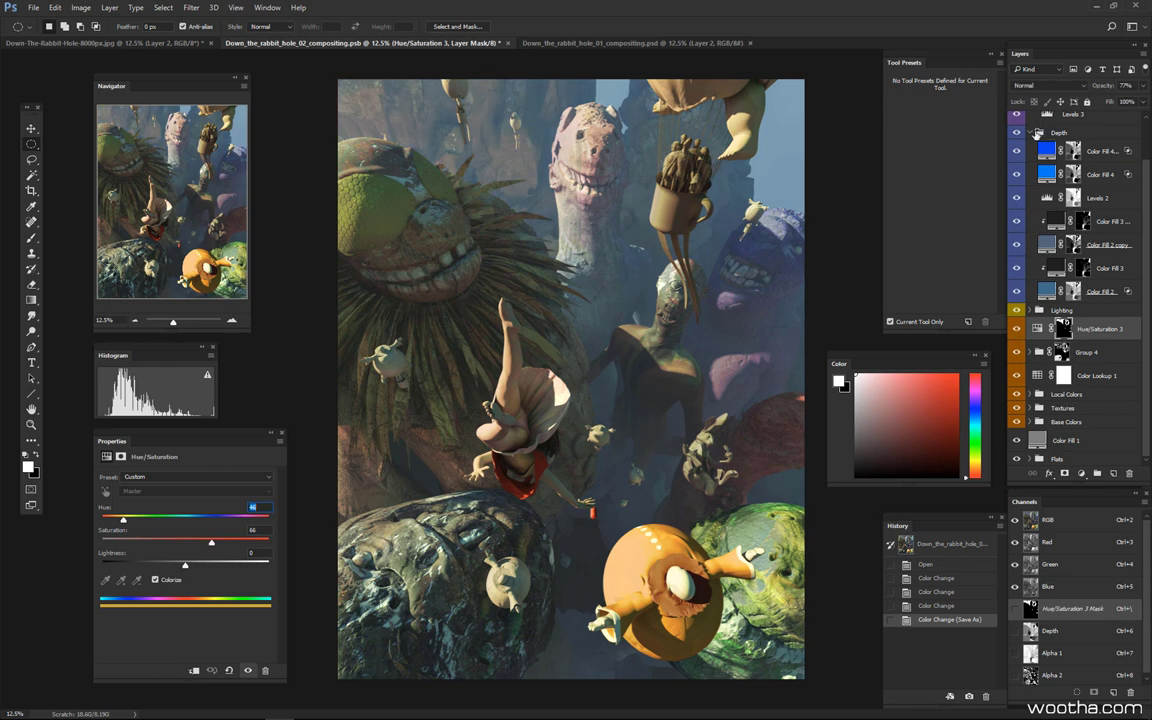
Expand the Depth group and hide every color fill and Levels layer inside it.
scroll(1141, 162, up, 1)
scroll(1141, 162, up, 1)
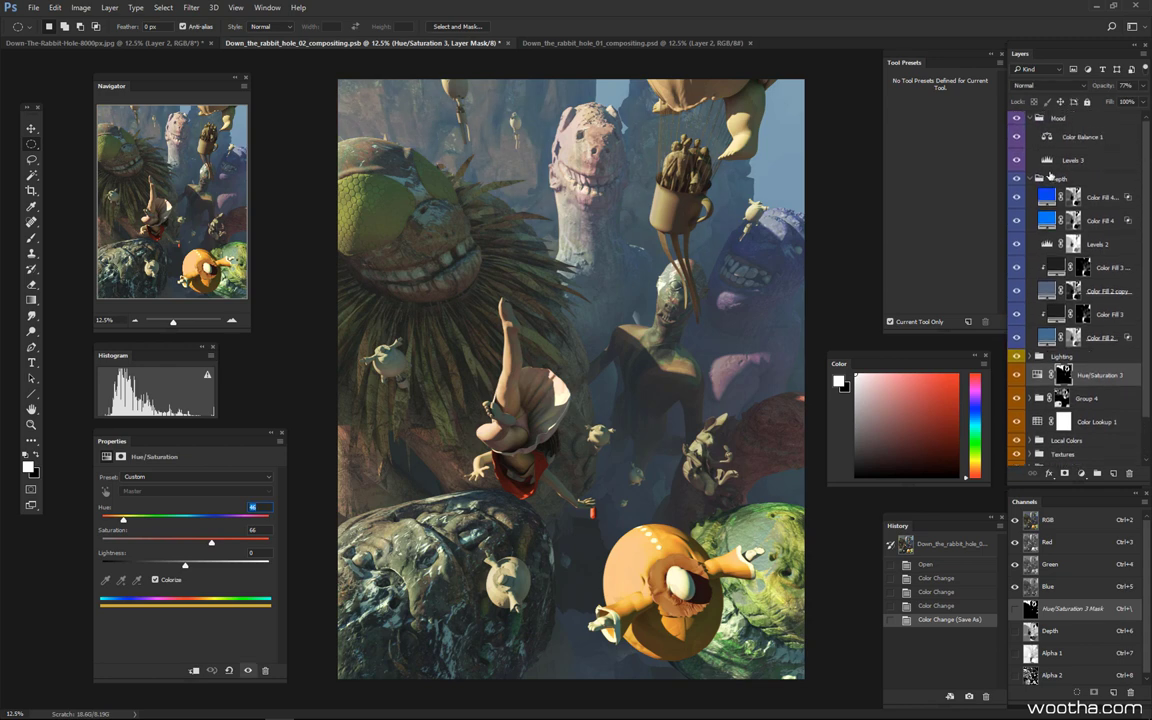
click(1026, 178)
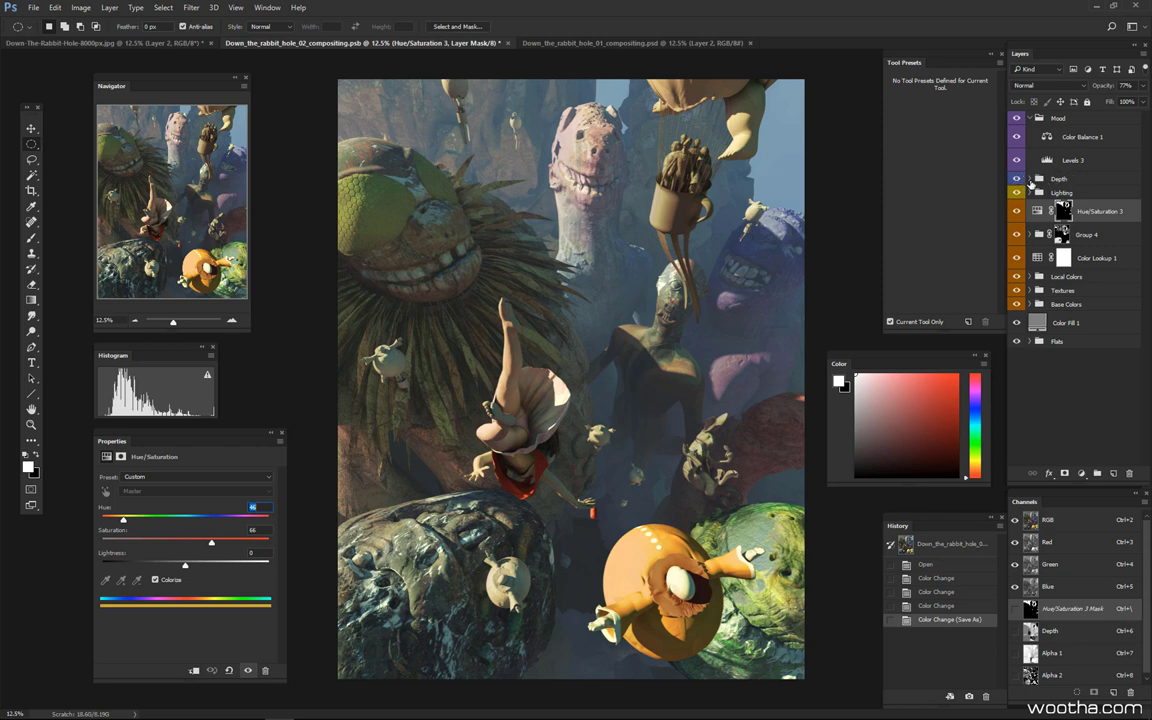
click(1030, 180)
scroll(1147, 227, down, 1)
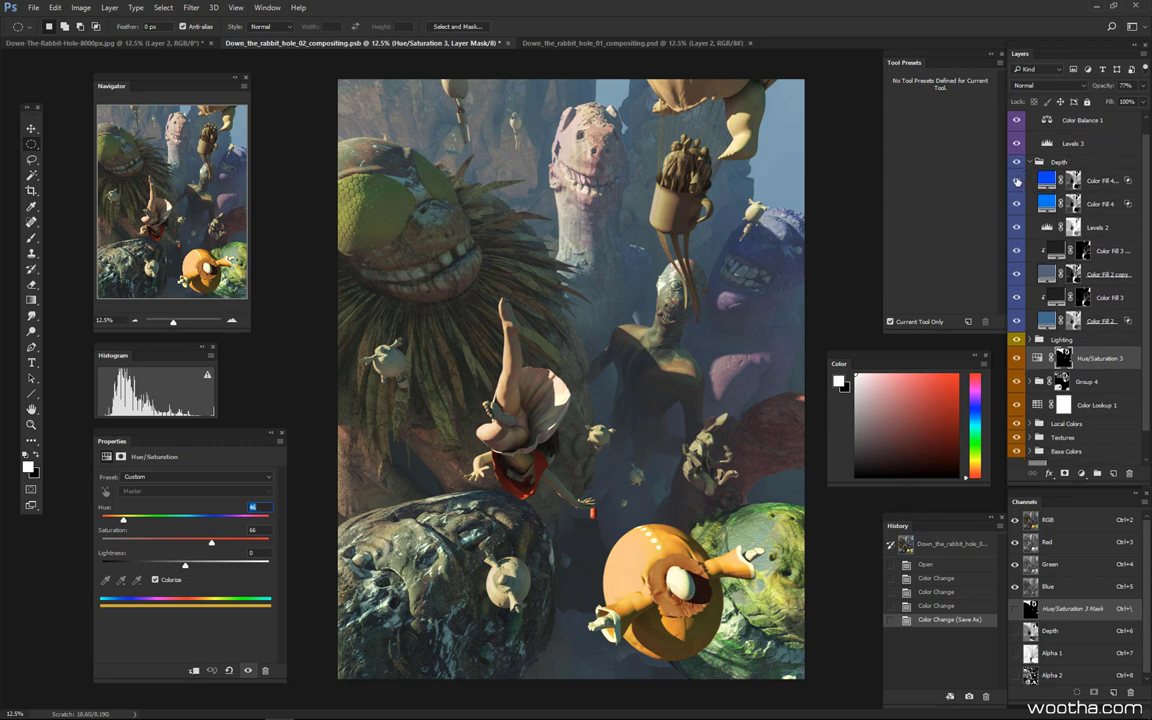
drag(1017, 180, 1018, 328)
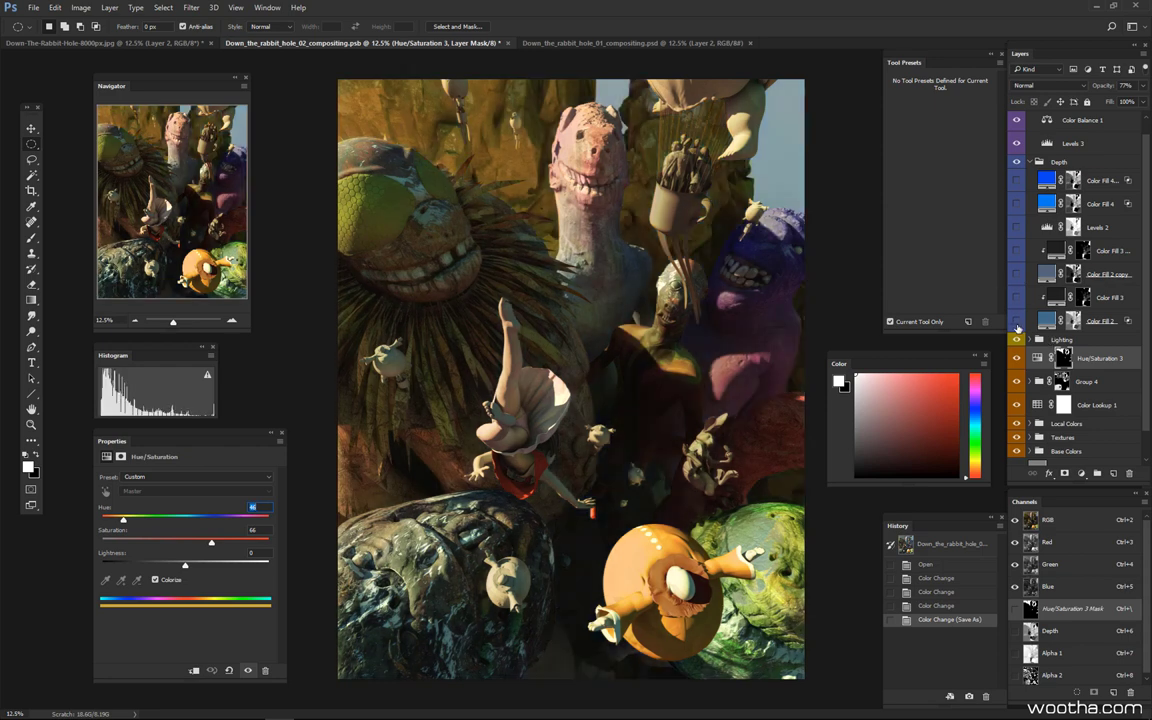
Show only the Color Fill 2 layer within the Depth group and select it.
click(1017, 297)
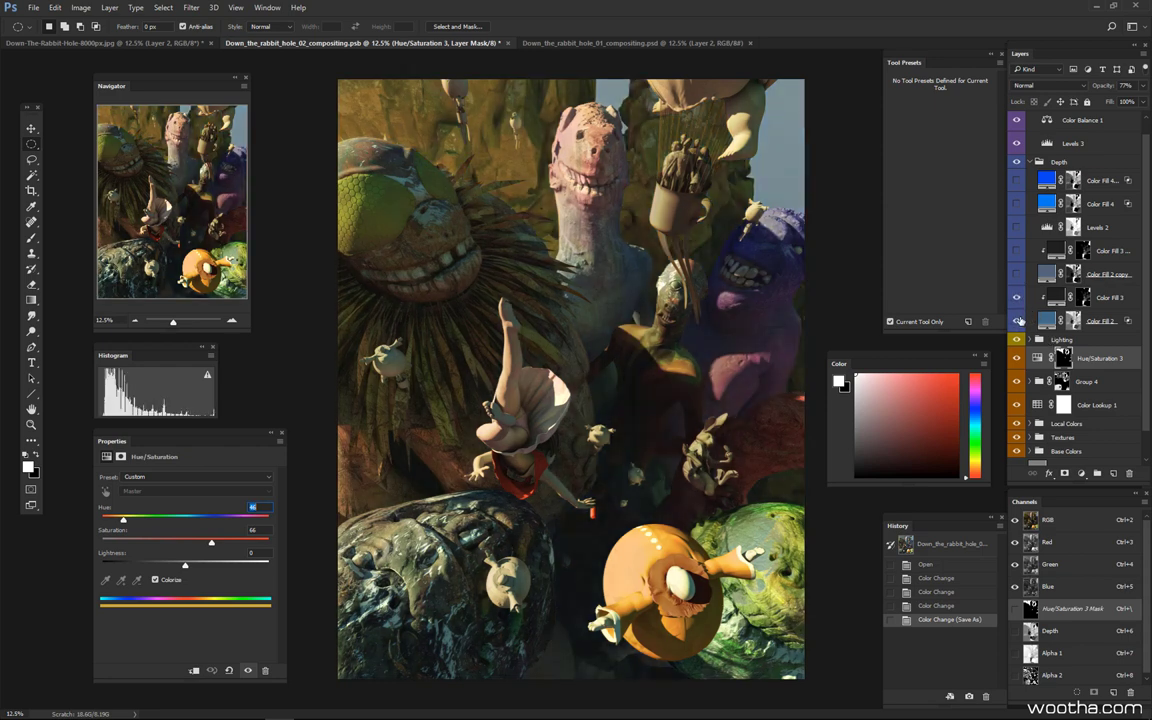
click(1030, 320)
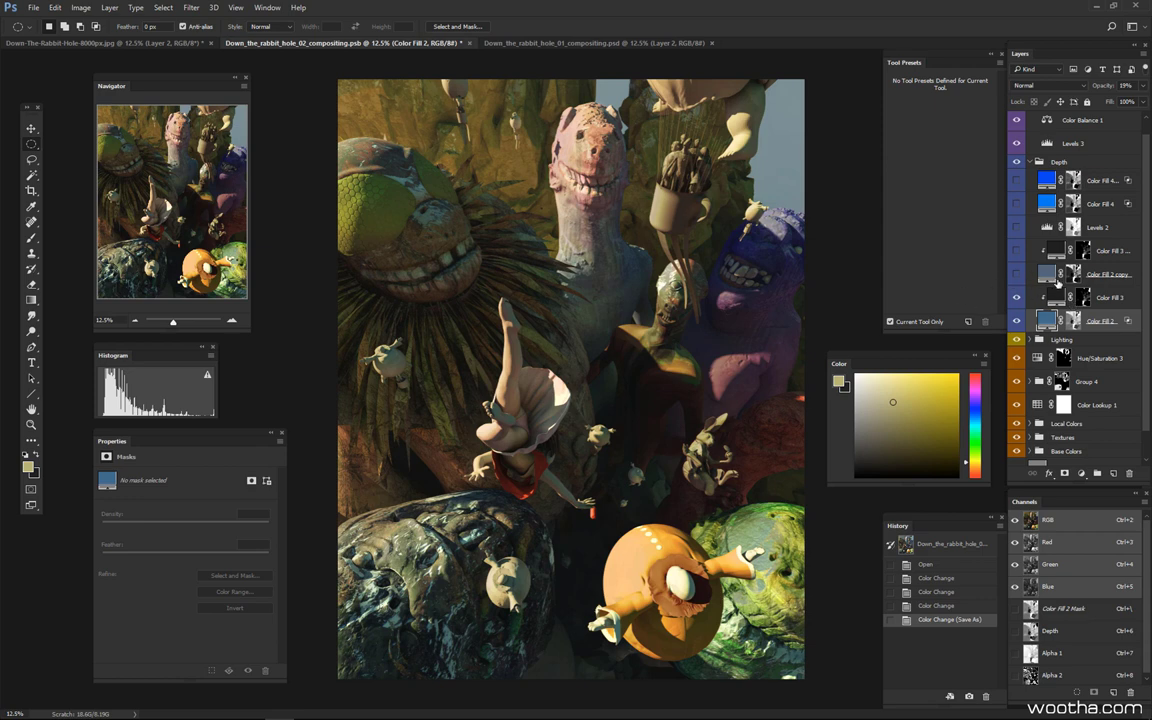
click(1040, 273)
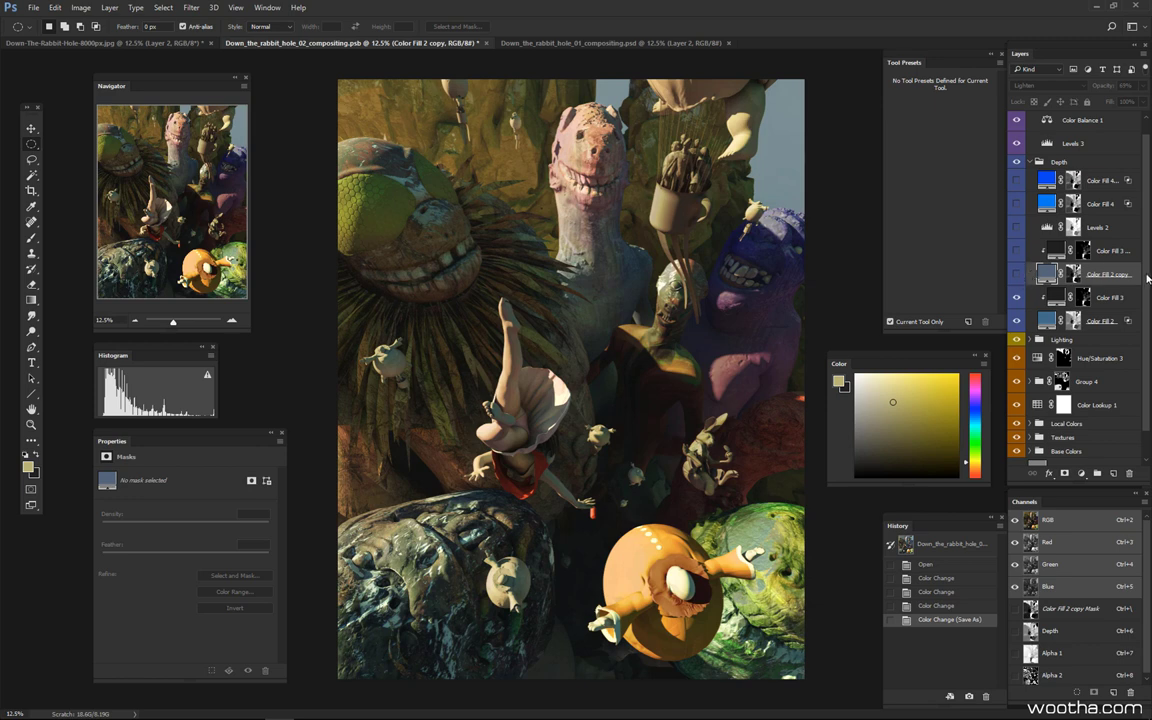
scroll(1149, 269, up, 1)
scroll(1149, 269, down, 2)
click(1098, 302)
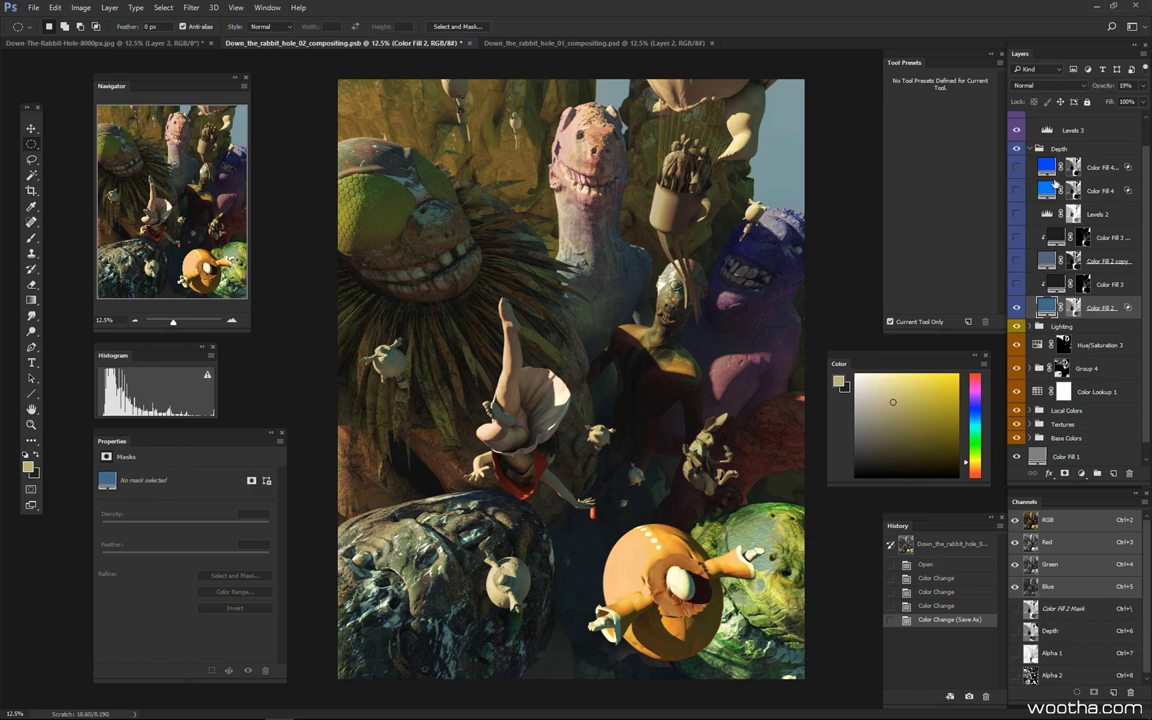
Compare the image with and without Color Fill 2, and view that layer's depth mask on its own.
click(1017, 308)
click(1017, 308)
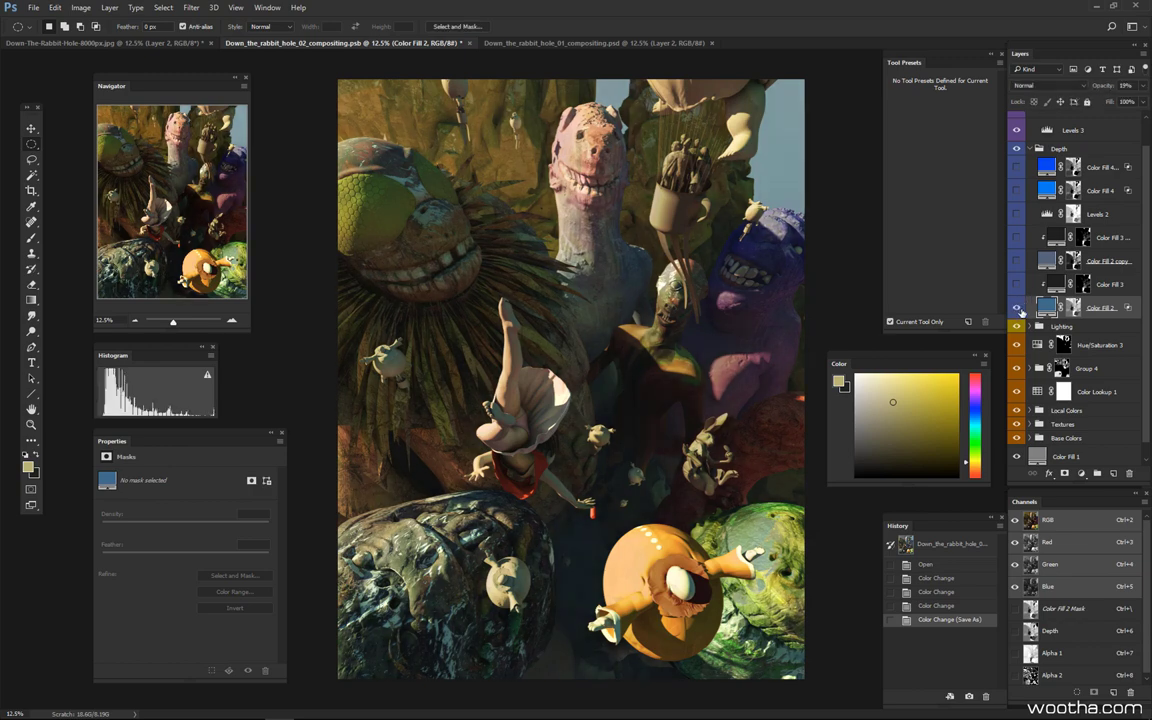
alt+click(1072, 308)
alt+click(1072, 308)
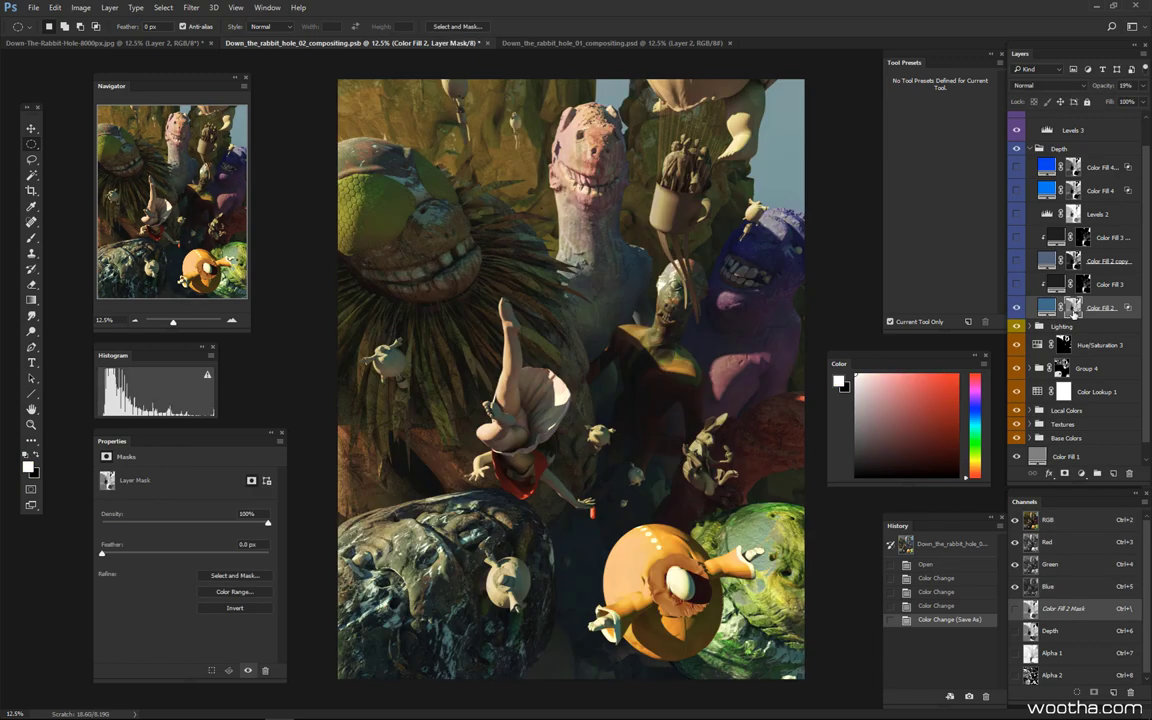
alt+click(1072, 308)
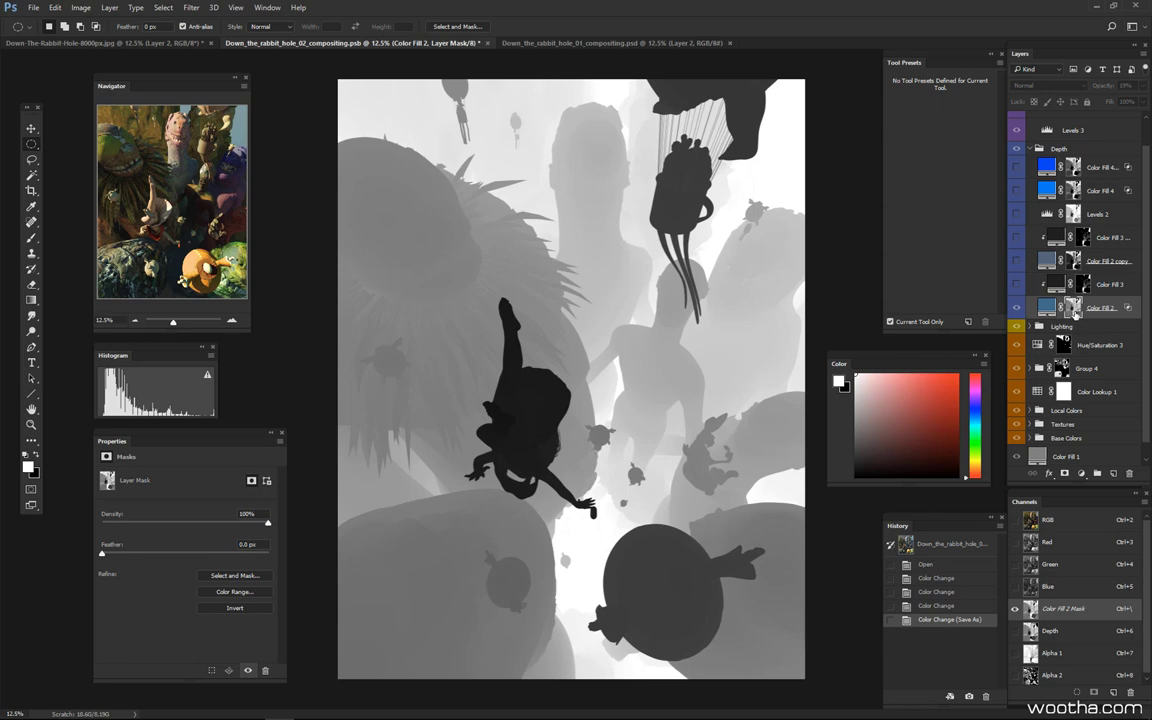
alt+click(1072, 308)
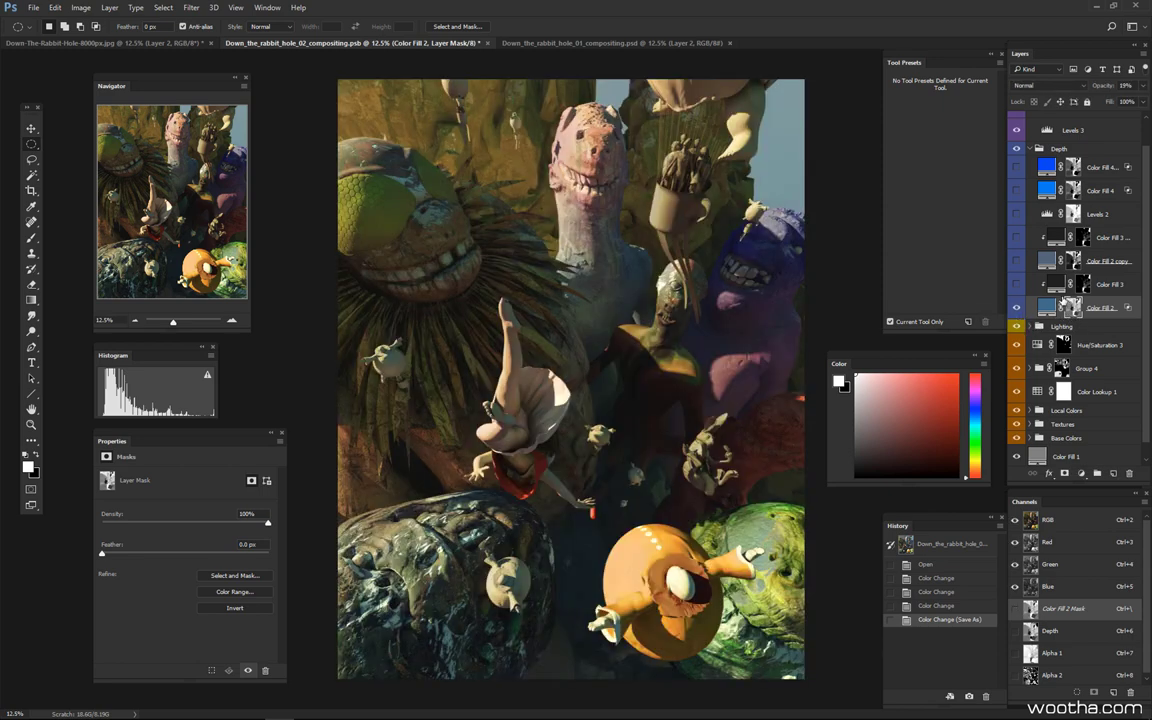
click(1016, 308)
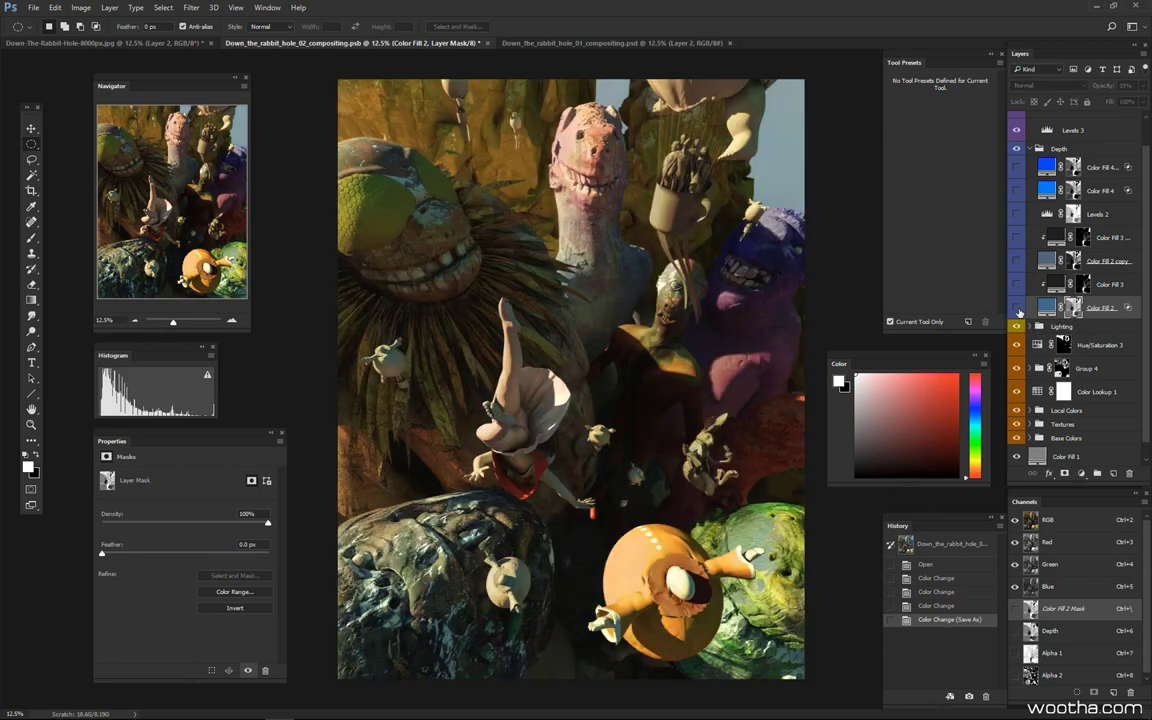
click(1016, 308)
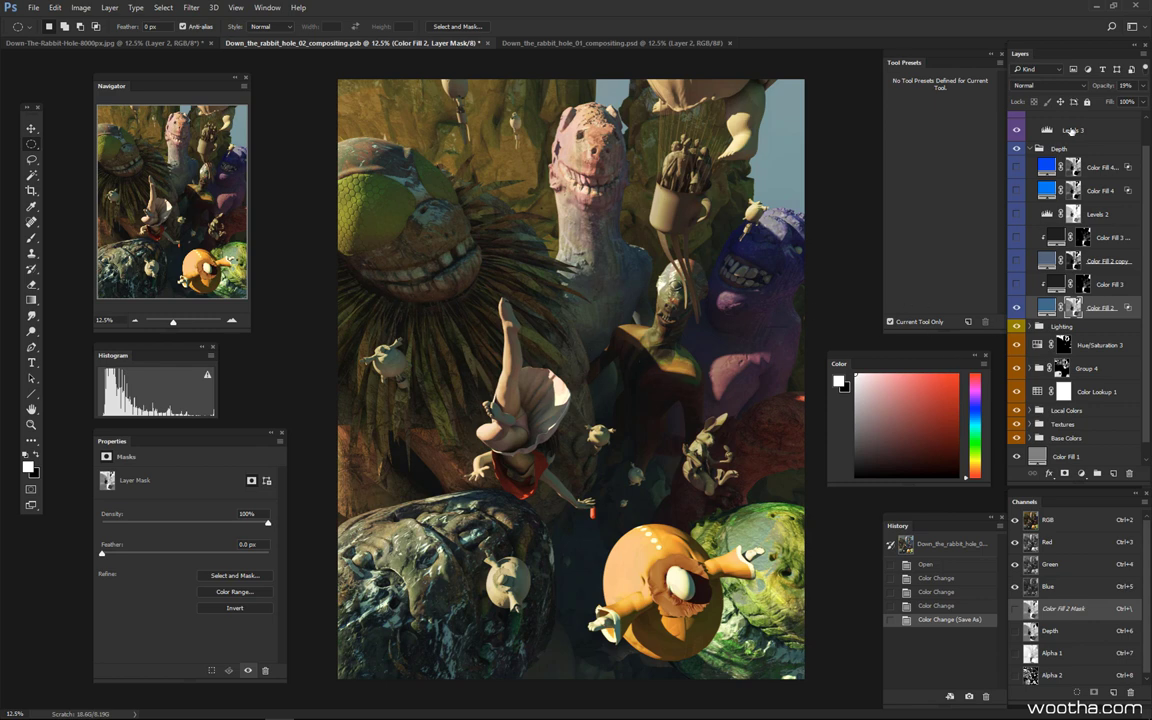
Add a new empty layer and place it above the Mood group.
scroll(1146, 190, up, 1)
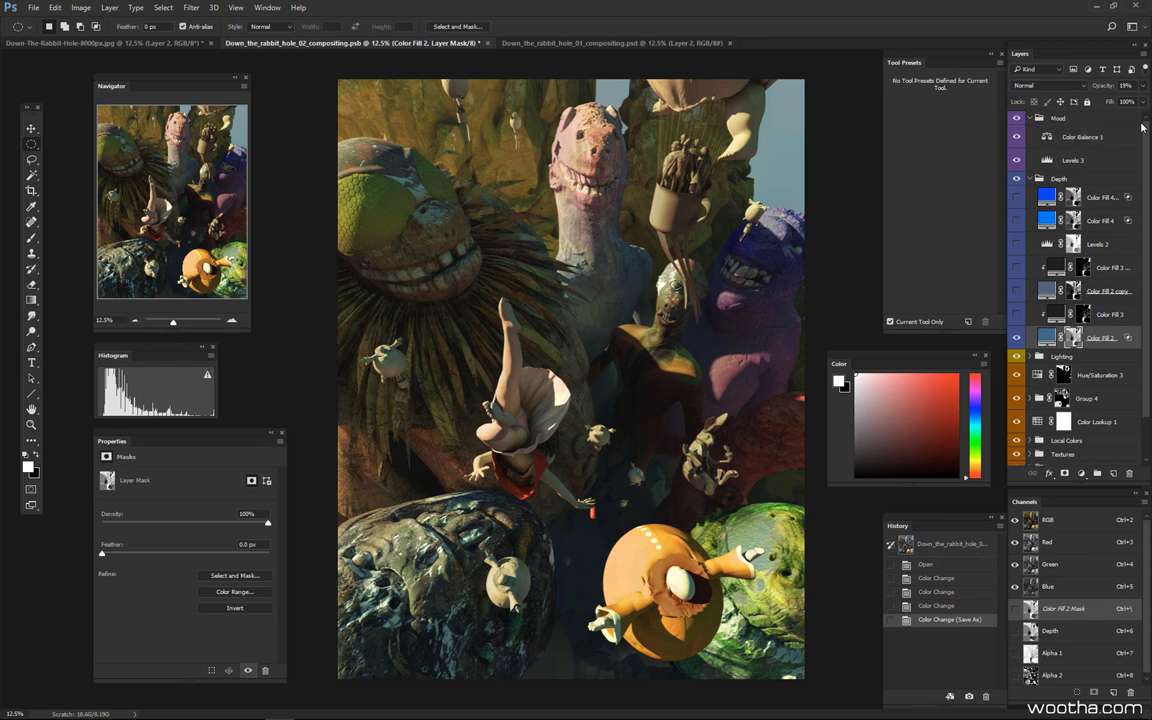
click(1075, 118)
click(1114, 474)
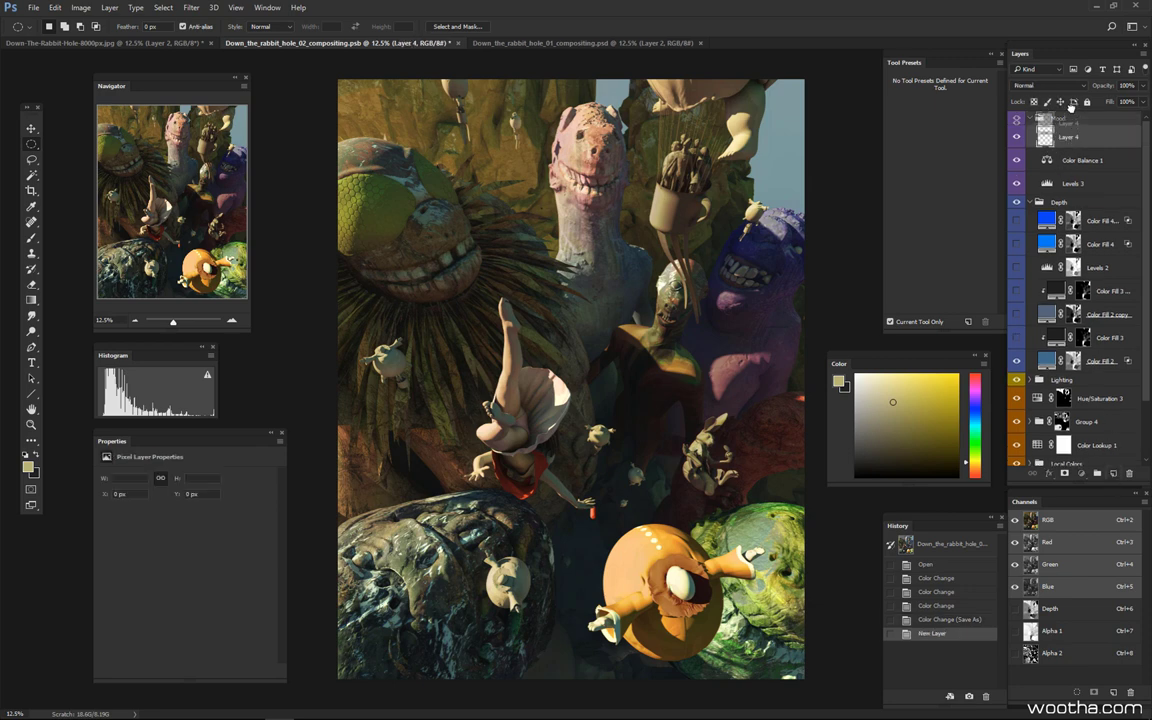
drag(1072, 107, 1068, 114)
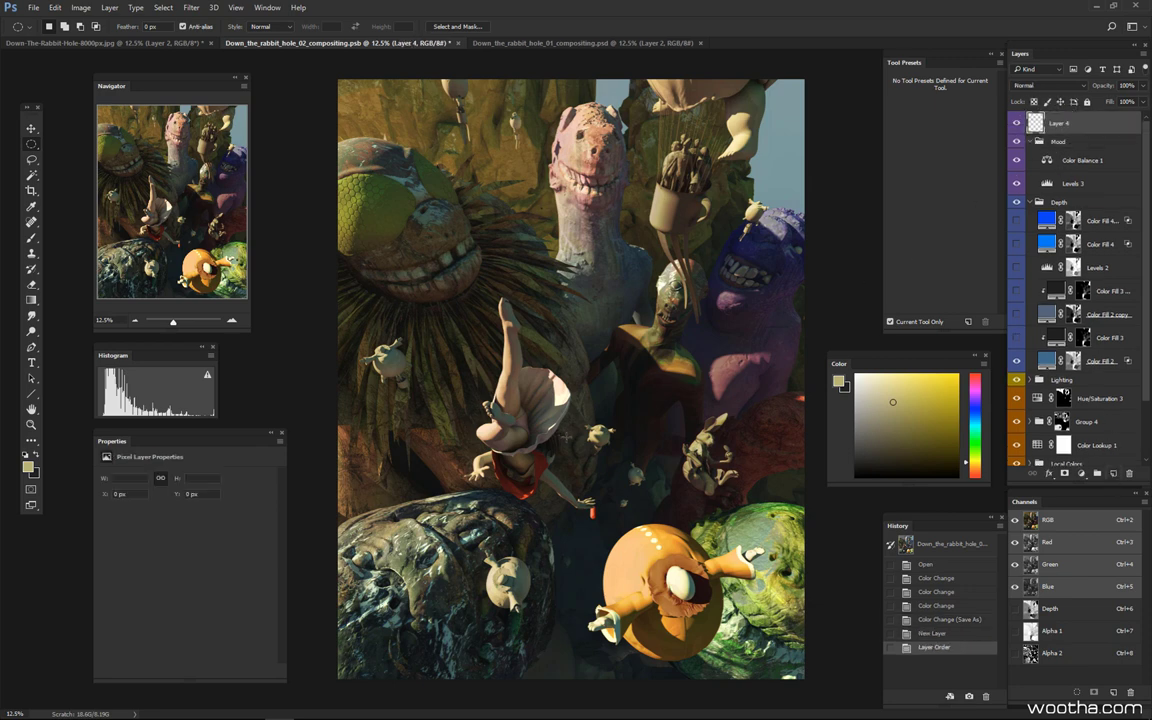
Switch to the Brush tool and reduce the brush size to about 100 px.
key(b)
key(bracketleft)
key(bracketleft)
key(bracketleft)
key(bracketleft)
key(bracketleft)
key(bracketleft)
key(bracketleft)
key(bracketleft)
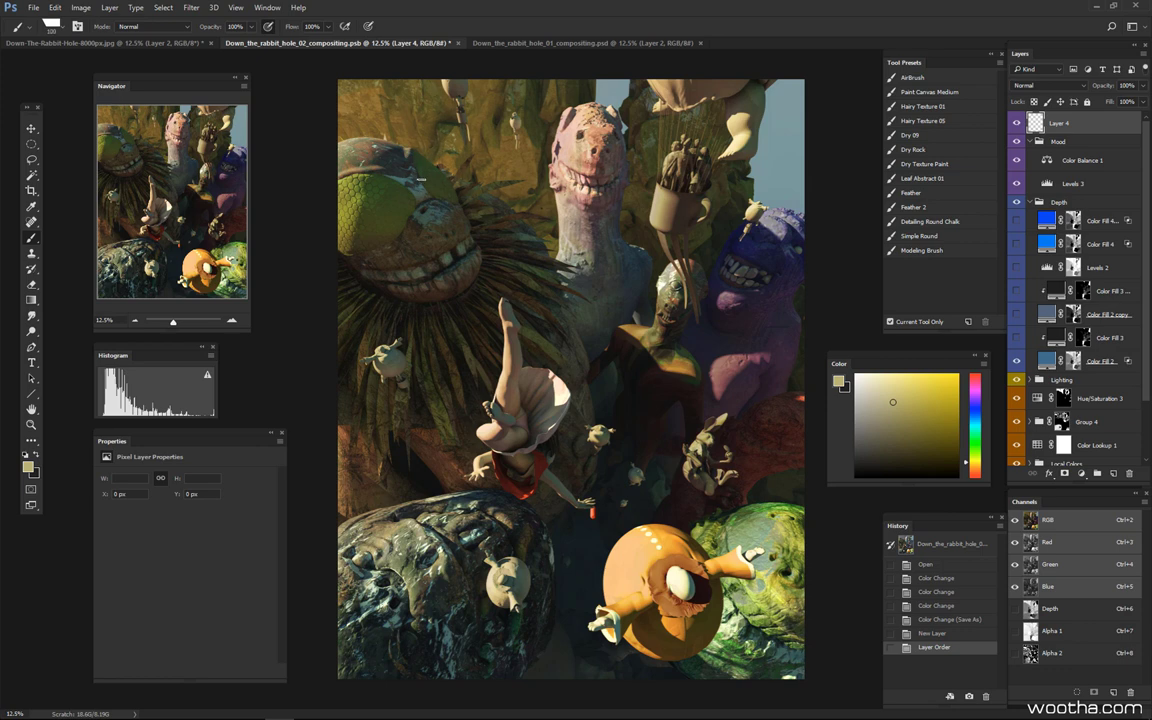
drag(395, 168, 625, 185)
key(ctrl+z)
mouse_move(378, 172)
mouse_down()
mouse_move(605, 205)
mouse_move(698, 195)
mouse_move(778, 212)
mouse_up()
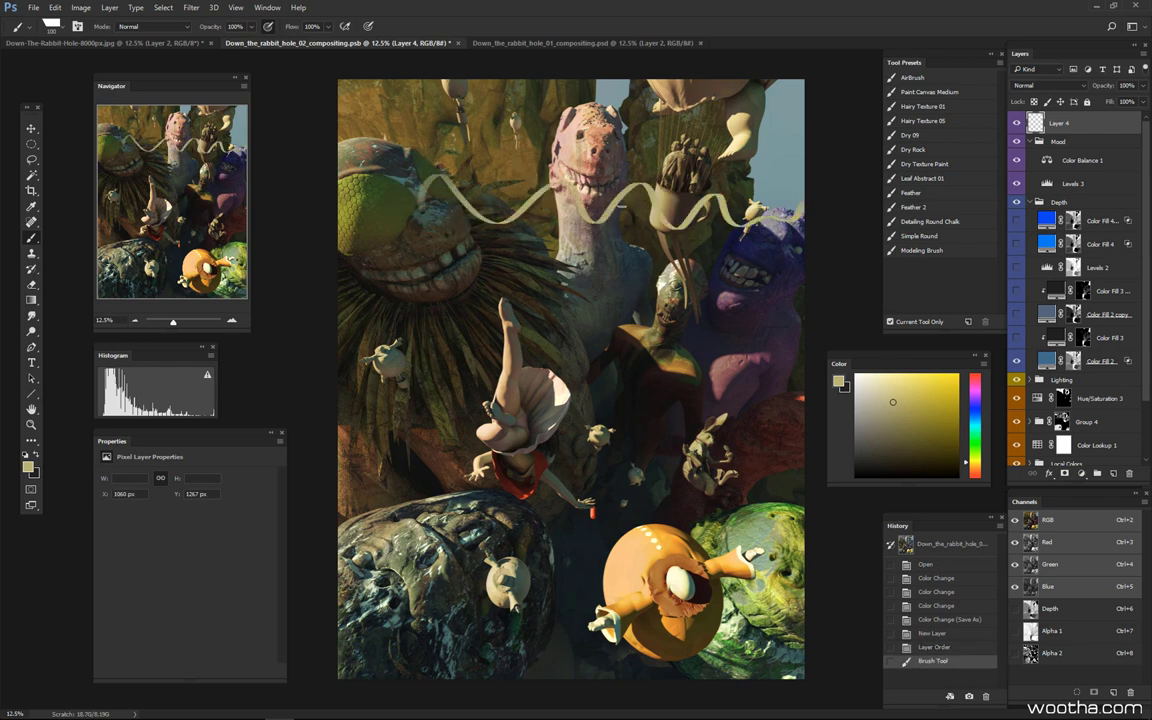
key(ctrl+z)
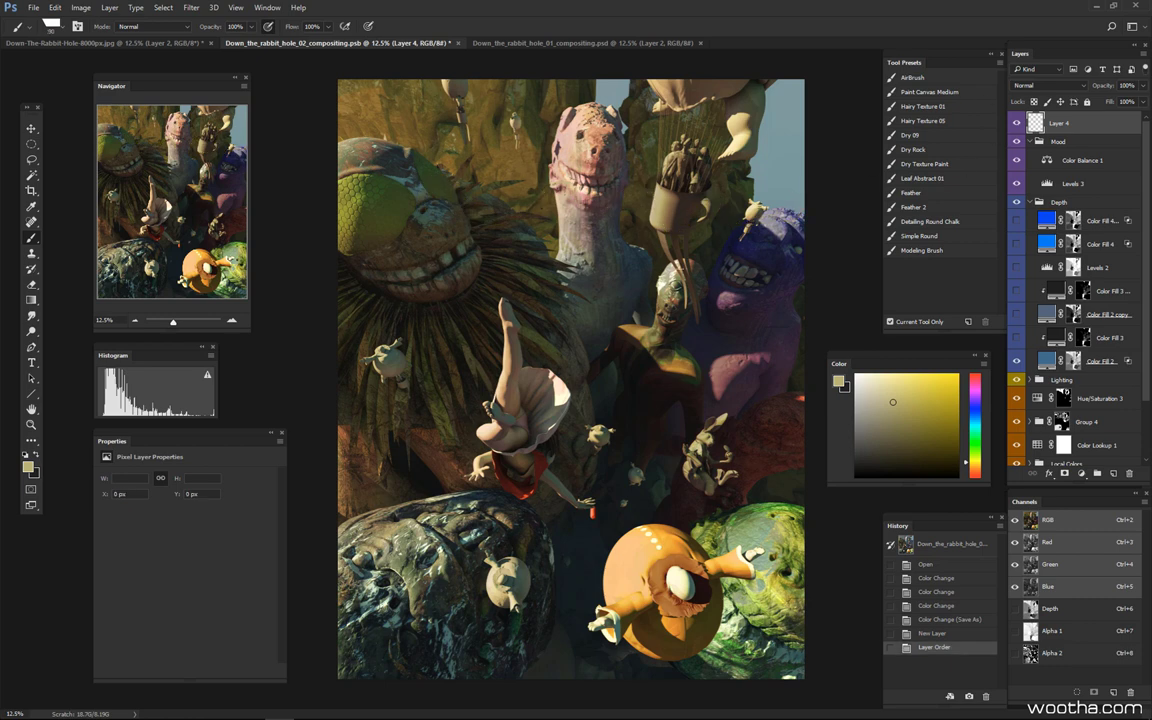
With a slightly smaller brush, draw two wavy lines across the upper creatures, one above the other, each with an arrow at its left end.
alt+right_drag(452, 253, 405, 230)
mouse_move(476, 190)
mouse_down()
mouse_move(515, 165)
mouse_move(745, 170)
mouse_move(765, 182)
mouse_up()
mouse_move(402, 252)
mouse_down()
mouse_move(476, 262)
mouse_move(557, 232)
mouse_move(617, 232)
mouse_move(654, 258)
mouse_move(682, 249)
mouse_move(800, 265)
mouse_up()
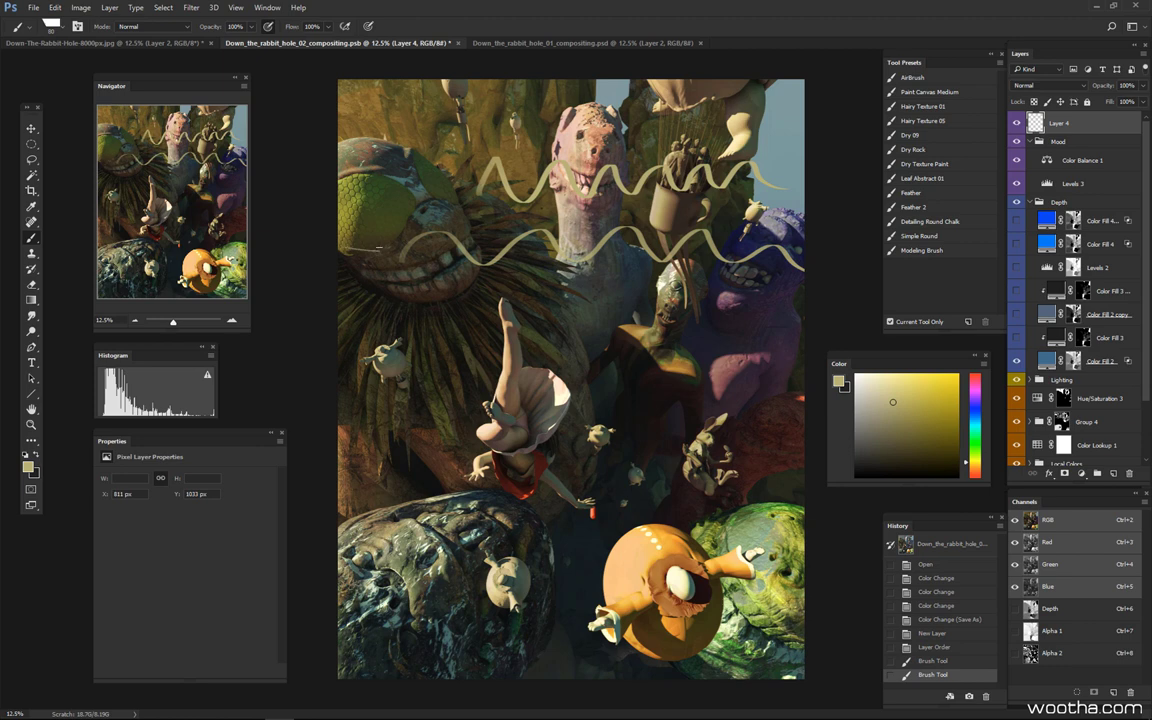
drag(378, 245, 340, 232)
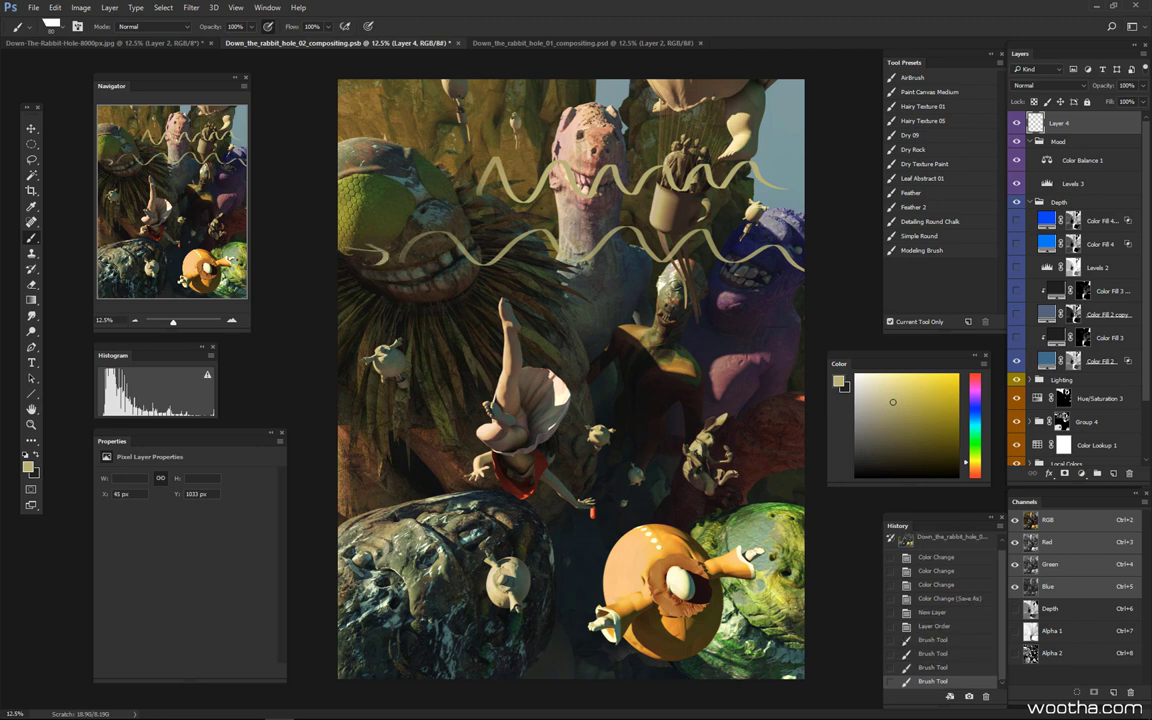
mouse_move(386, 114)
mouse_down()
mouse_move(416, 137)
mouse_move(410, 287)
mouse_up()
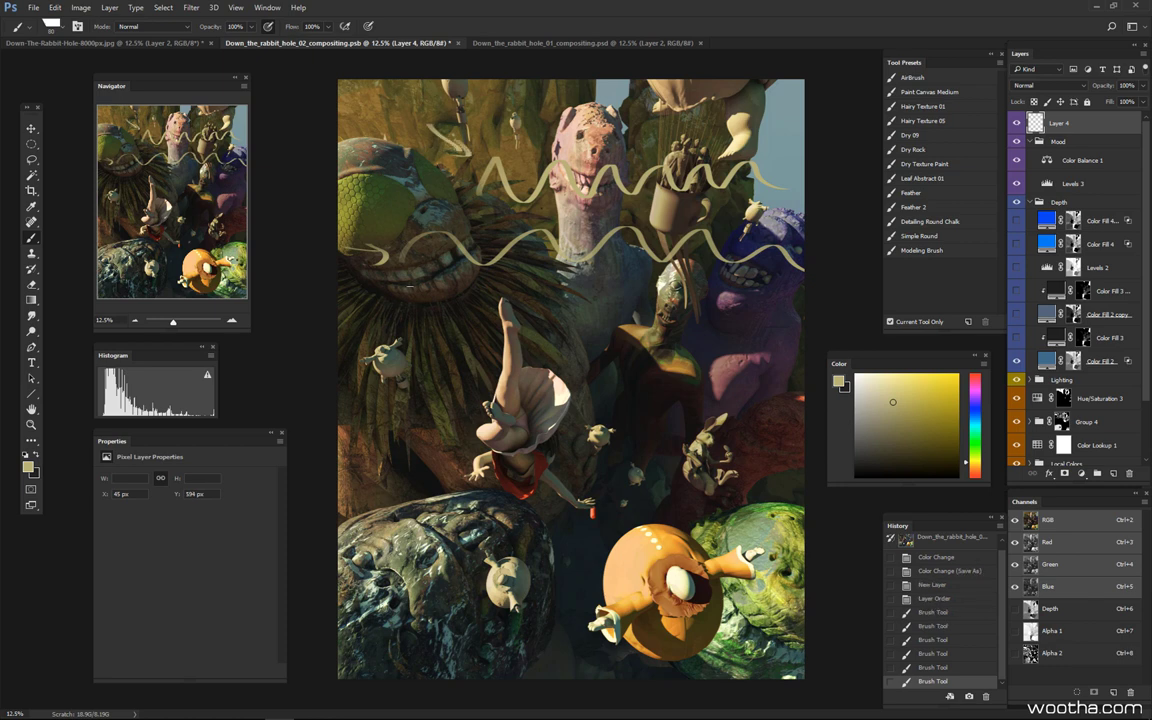
Lasso the upper wave and its arrow, colorize them blue with Hue 211, Saturation 83 and Lightness +18, and deselect.
key(l)
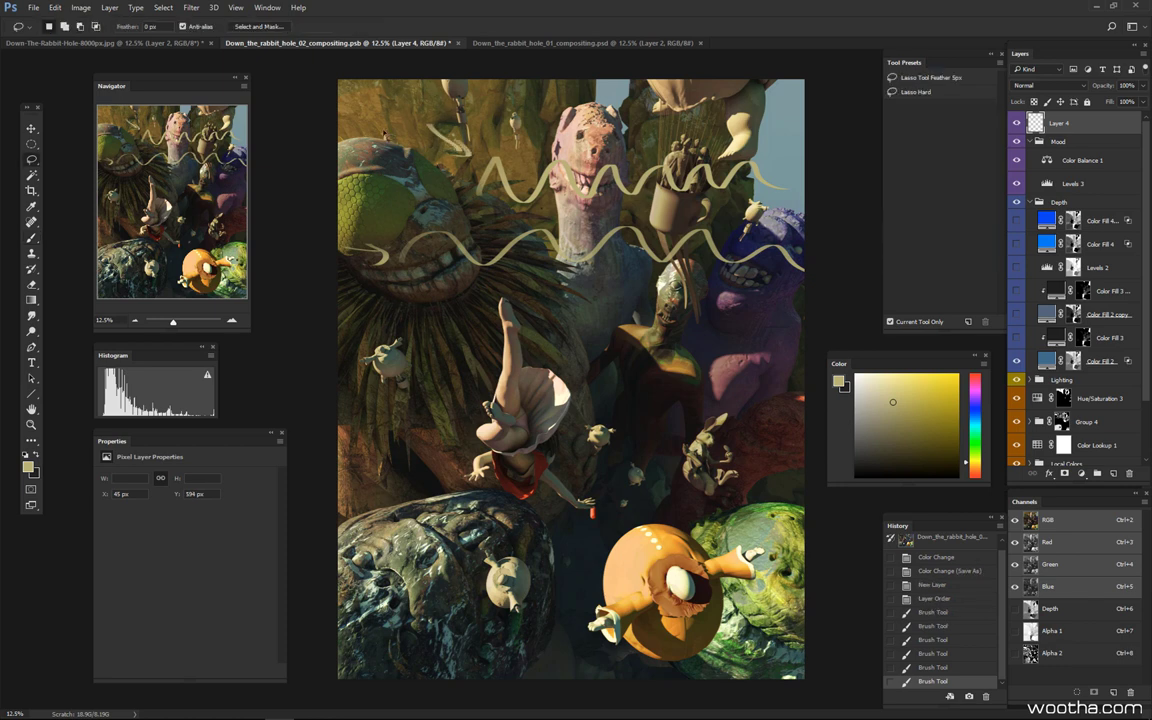
mouse_move(410, 87)
mouse_down()
mouse_move(435, 190)
mouse_move(500, 210)
mouse_move(673, 220)
mouse_move(792, 205)
mouse_move(837, 153)
mouse_move(410, 87)
mouse_up()
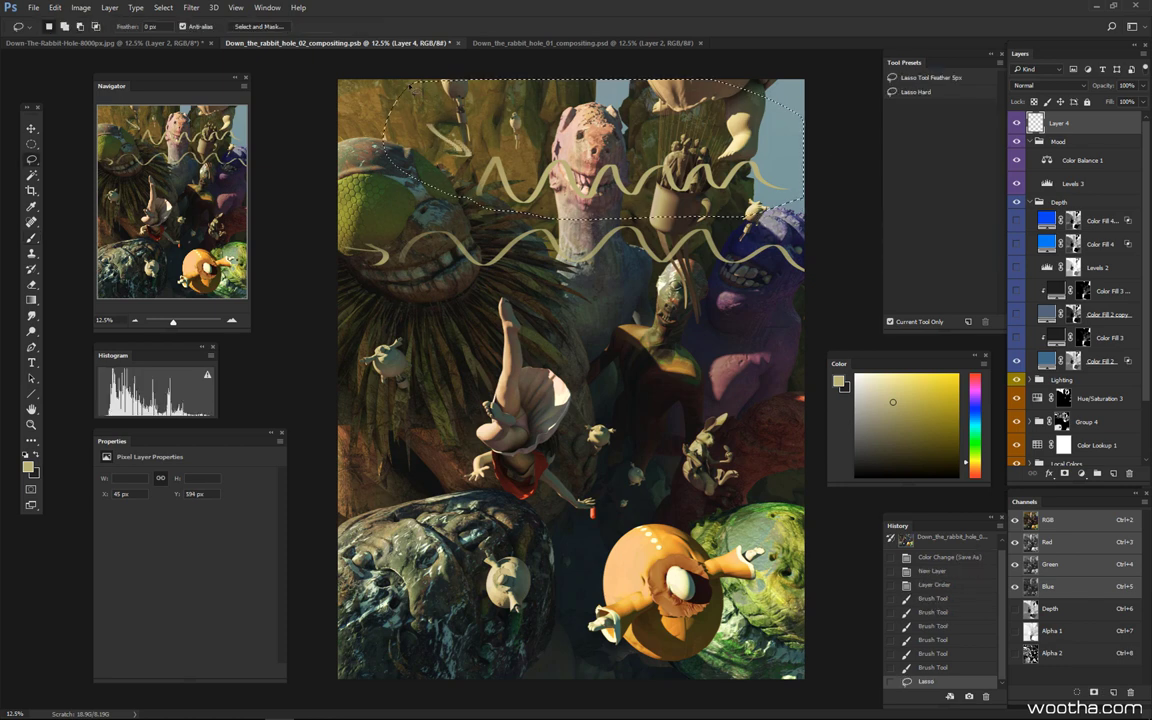
key(ctrl+u)
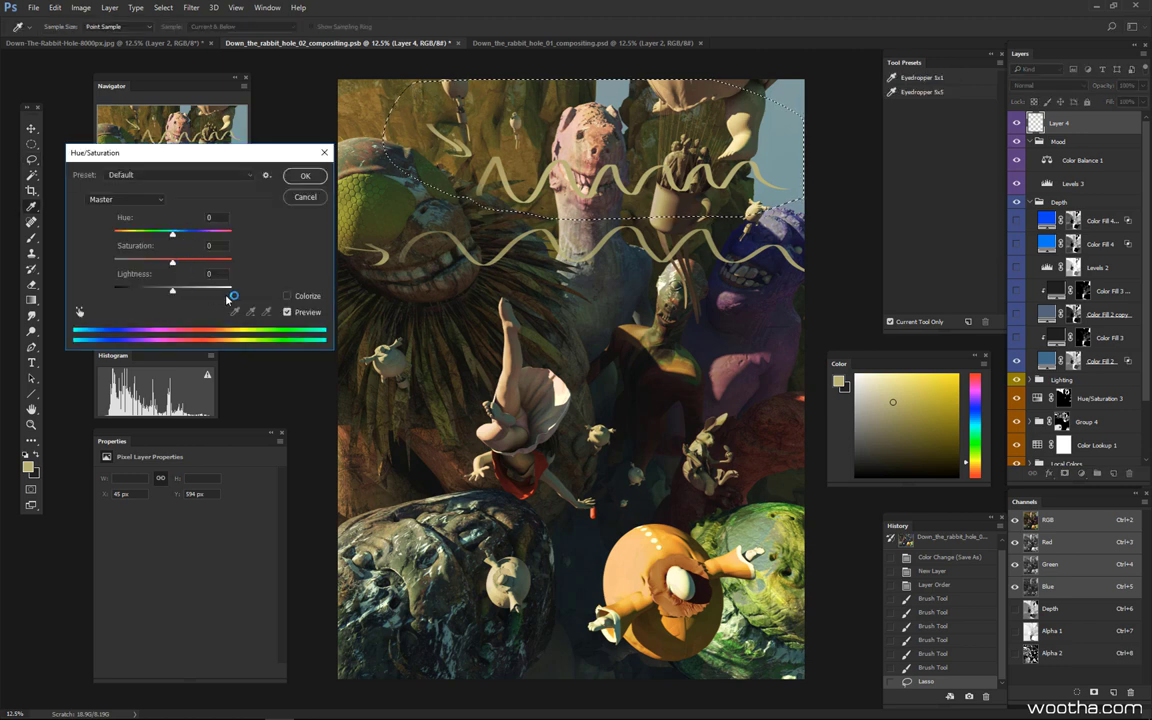
click(287, 296)
drag(132, 233, 193, 233)
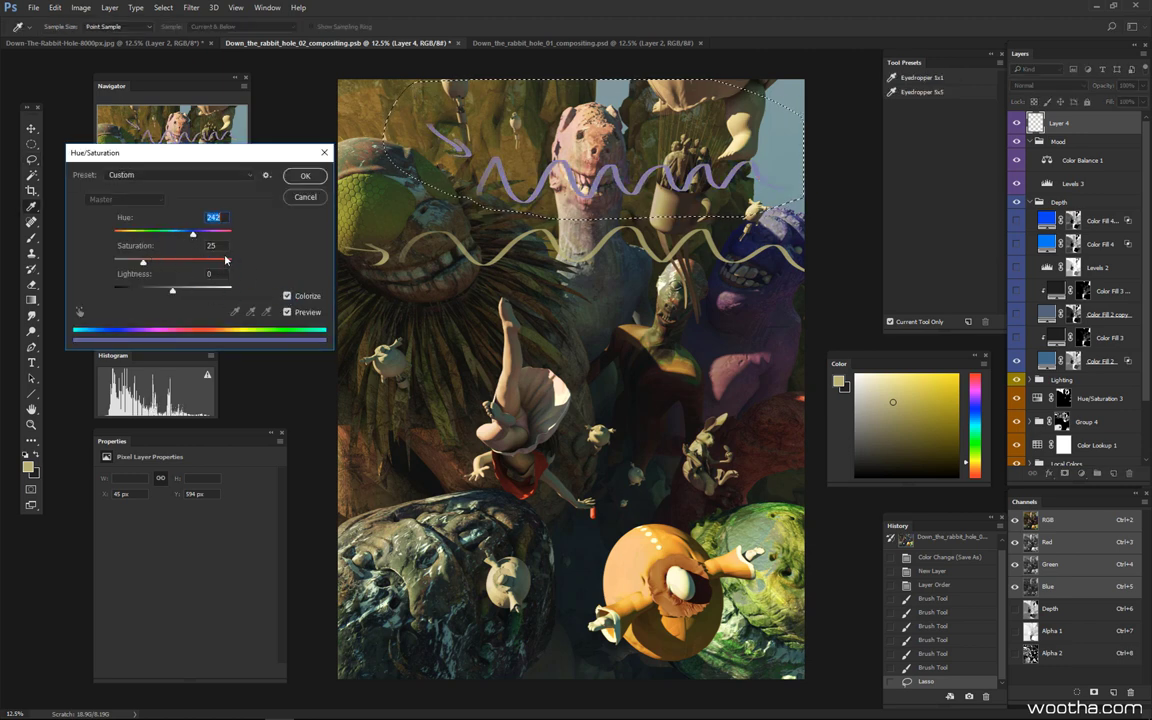
click(210, 259)
drag(193, 233, 182, 236)
drag(172, 289, 183, 289)
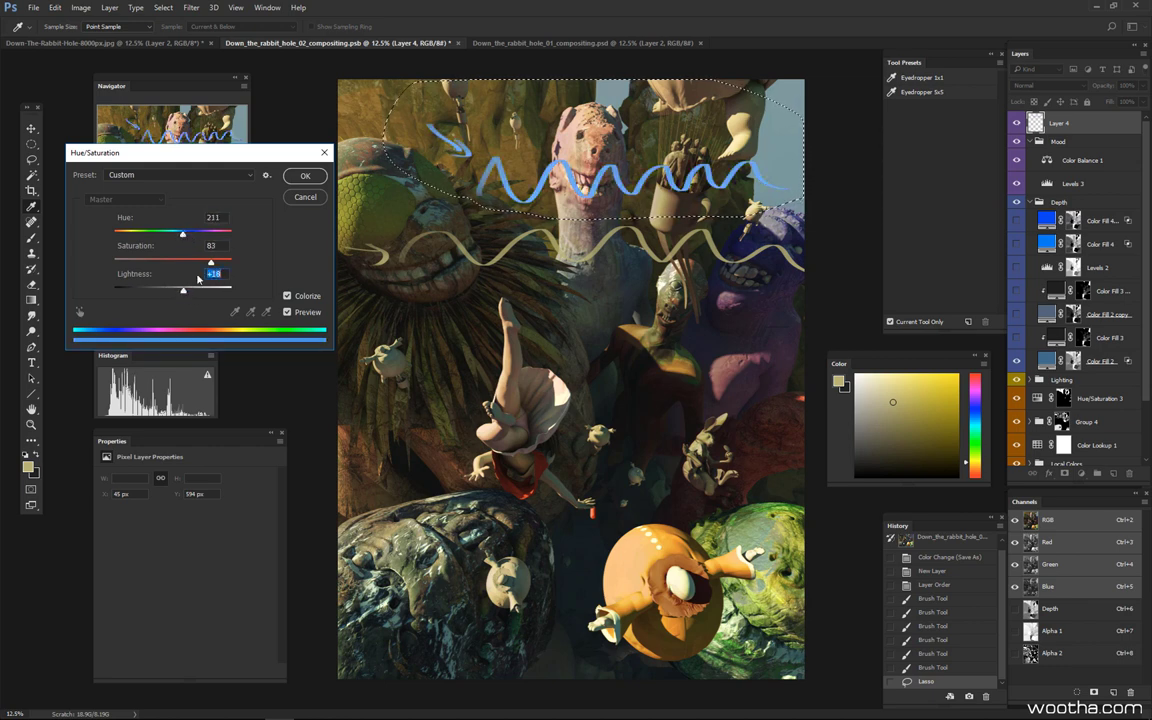
key(Return)
key(l)
key(ctrl+d)
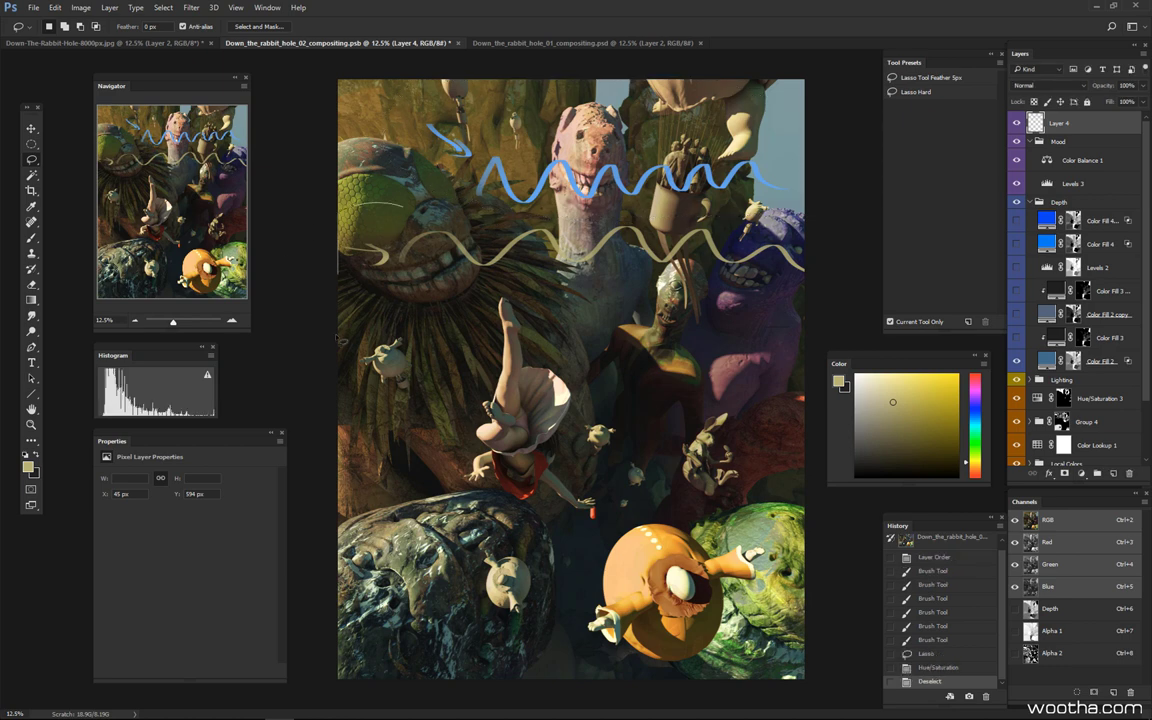
Lasso the lower wave and its arrow, colorize them red with Hue 2, Saturation 93 and Lightness +11, and deselect.
mouse_move(338, 340)
mouse_down()
mouse_move(774, 356)
mouse_move(834, 262)
mouse_move(632, 215)
mouse_up()
drag(369, 207, 352, 209)
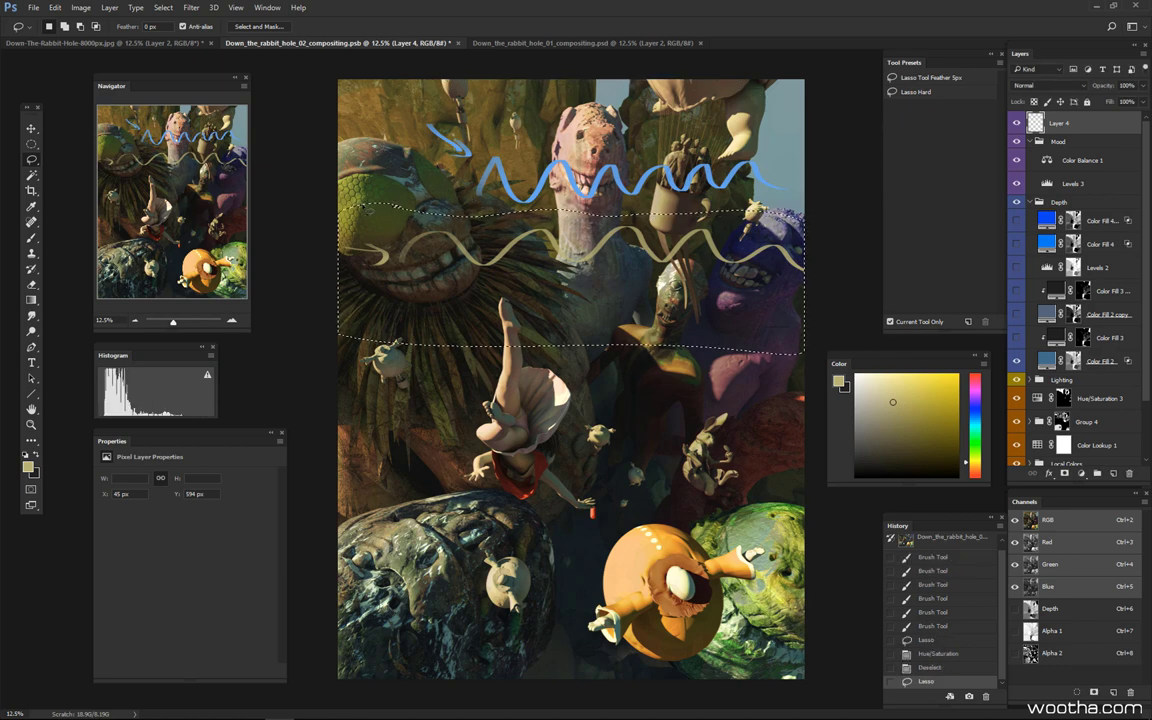
key(ctrl+u)
click(288, 296)
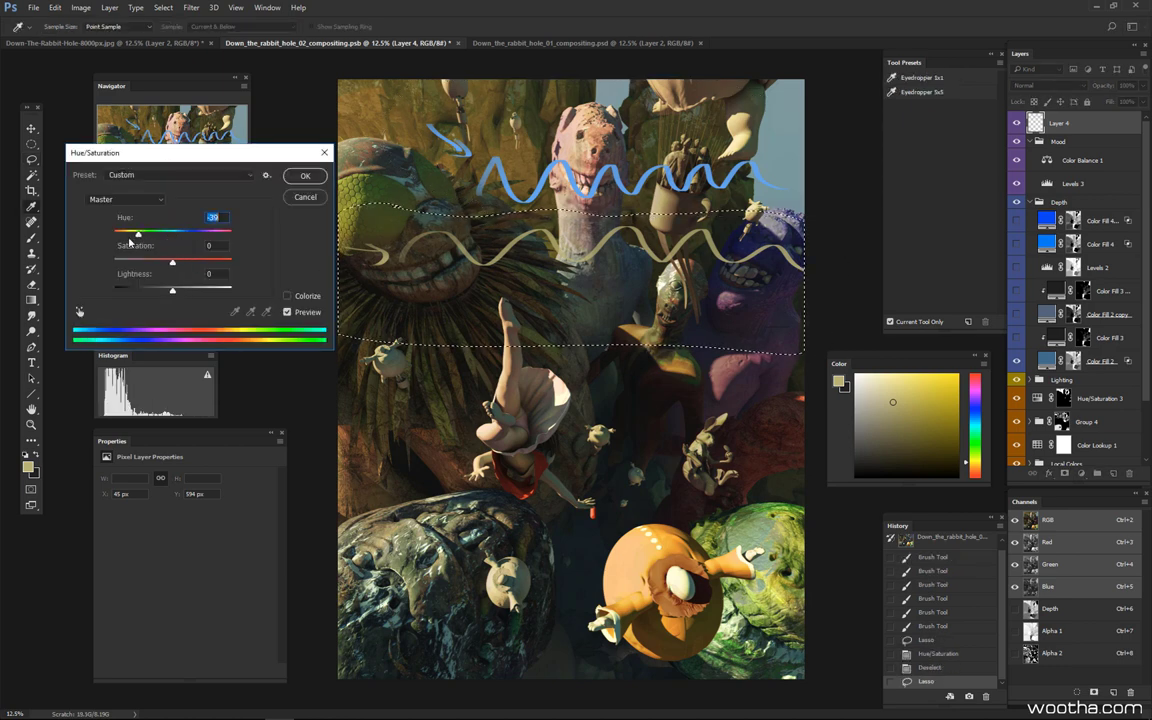
mouse_move(131, 234)
mouse_down()
mouse_move(118, 234)
mouse_move(229, 265)
mouse_move(121, 234)
mouse_up()
drag(173, 292, 179, 291)
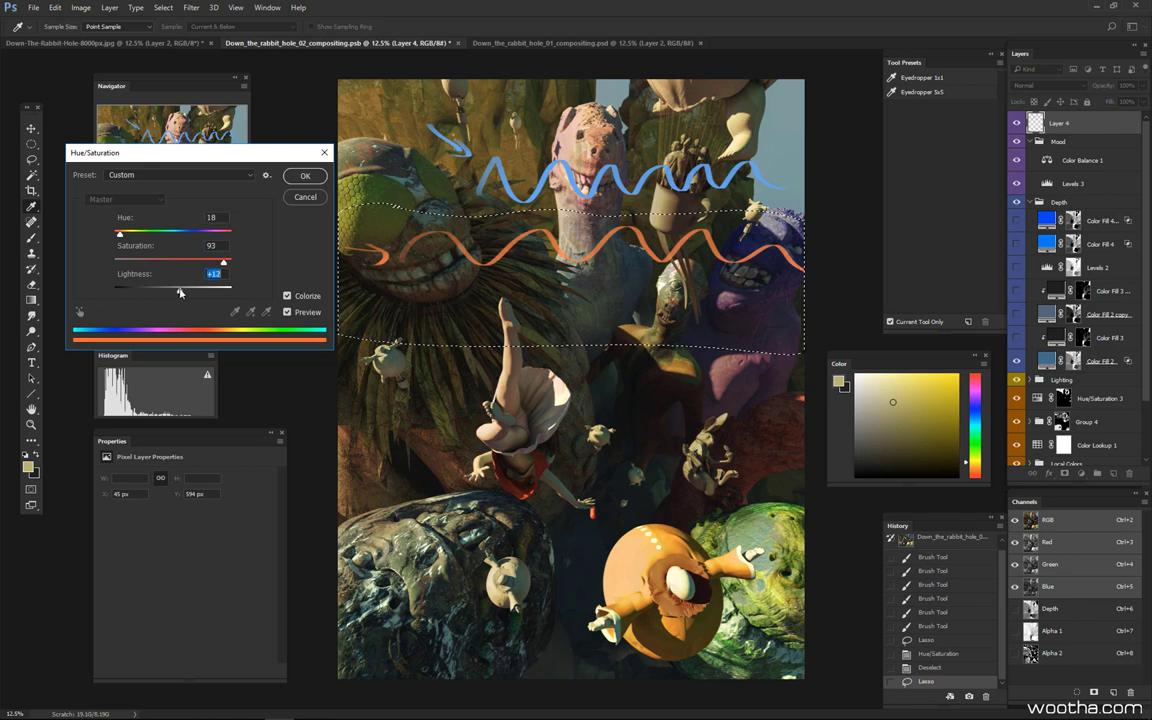
drag(121, 234, 118, 235)
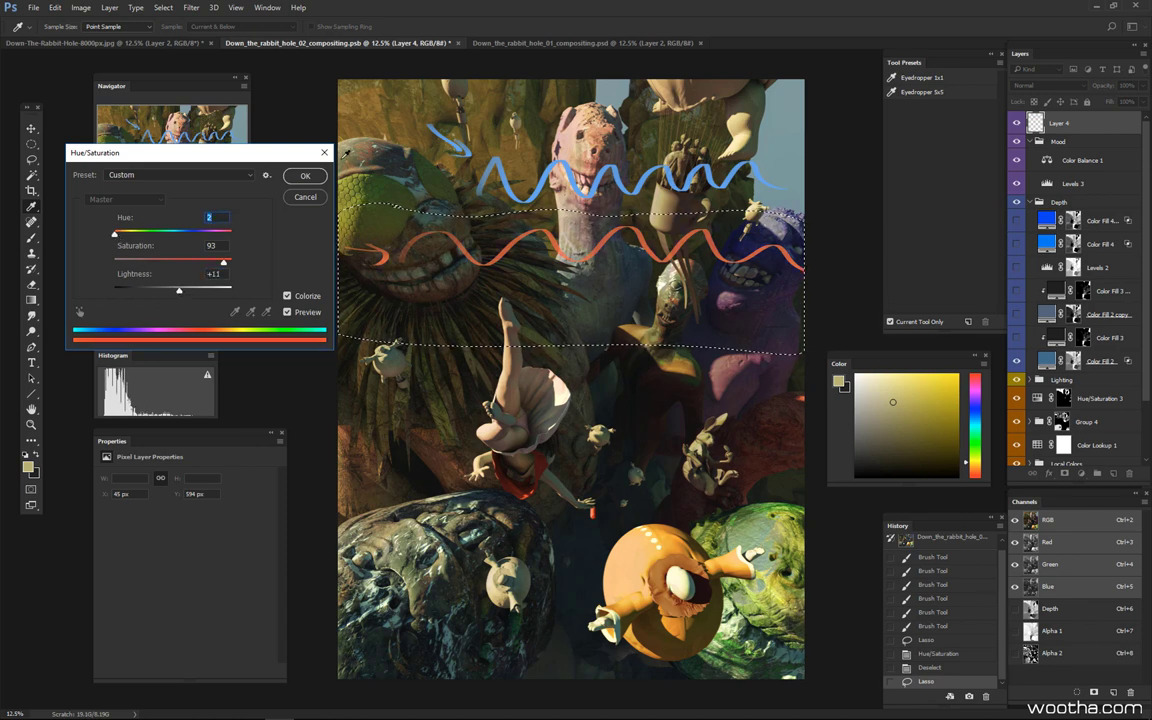
click(306, 175)
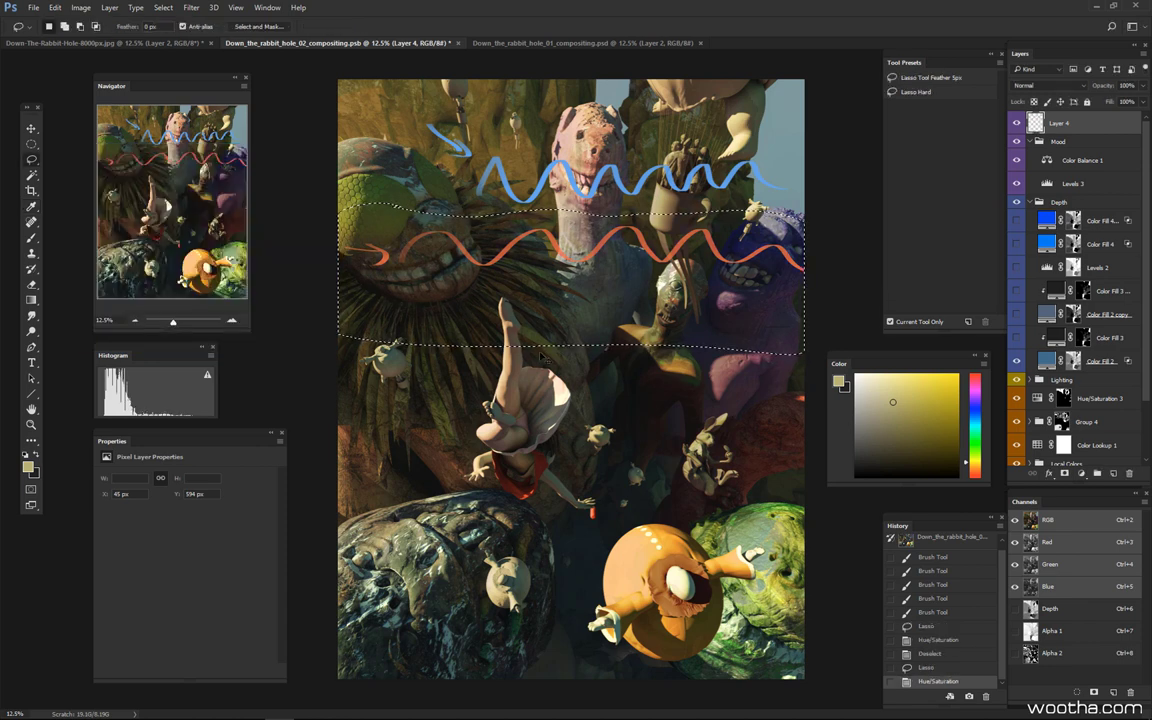
key(ctrl+d)
key(ctrl+0)
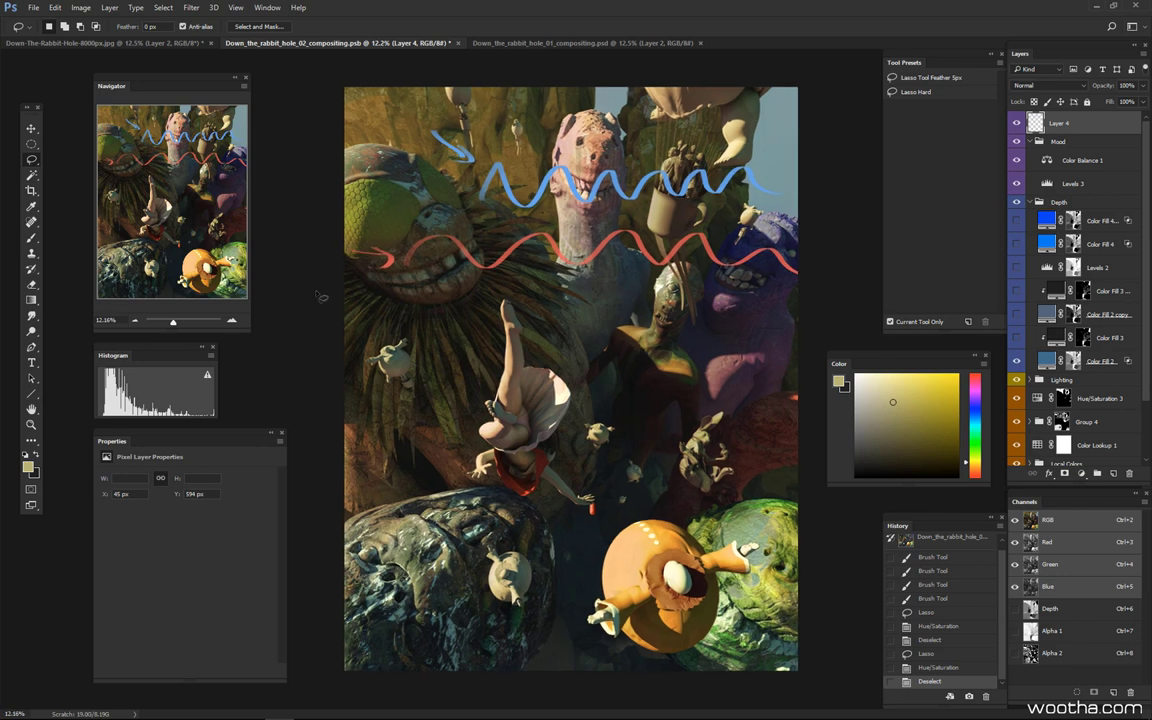
Frame the wave sketches with an elliptical and a rectangular marquee to point them out, clearing each selection.
key(m)
mouse_move(276, 196)
mouse_down()
mouse_move(455, 265)
mouse_move(790, 295)
mouse_up()
key(ctrl+d)
key(shift+m)
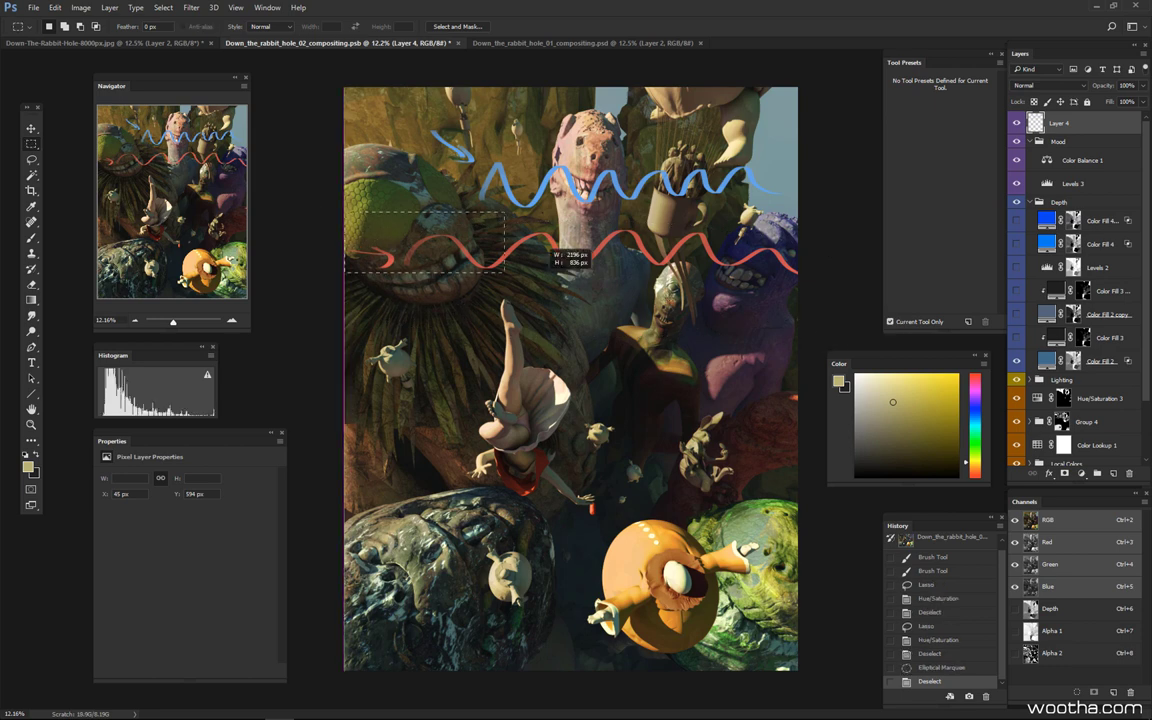
drag(514, 251, 740, 270)
key(ctrl+d)
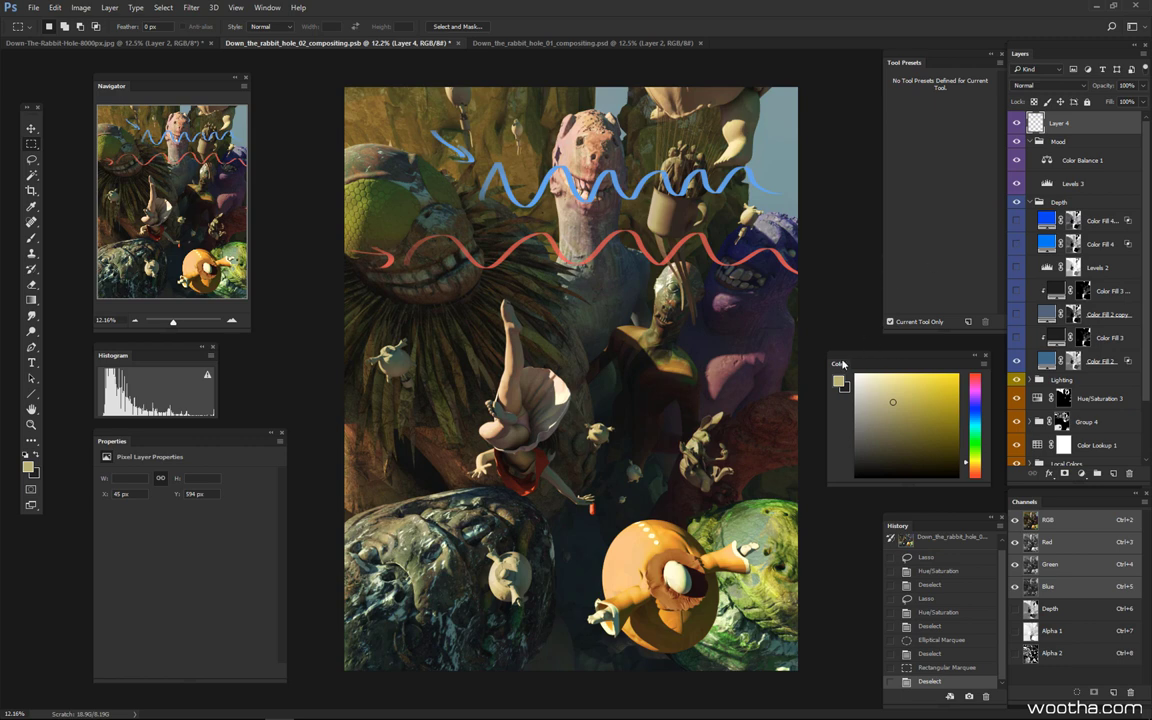
Move the floating Color panel closer to the History panel, and compare the image with and without the wave sketches on Layer 4.
drag(842, 364, 858, 389)
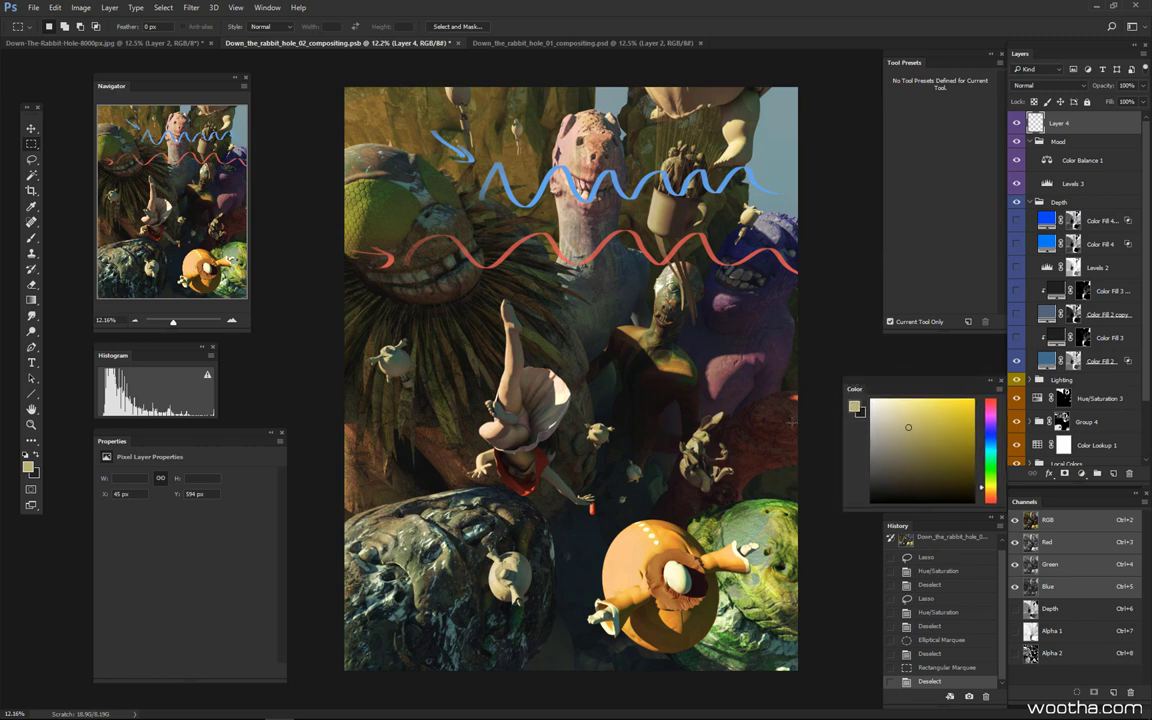
click(1017, 123)
click(1017, 123)
click(1017, 123)
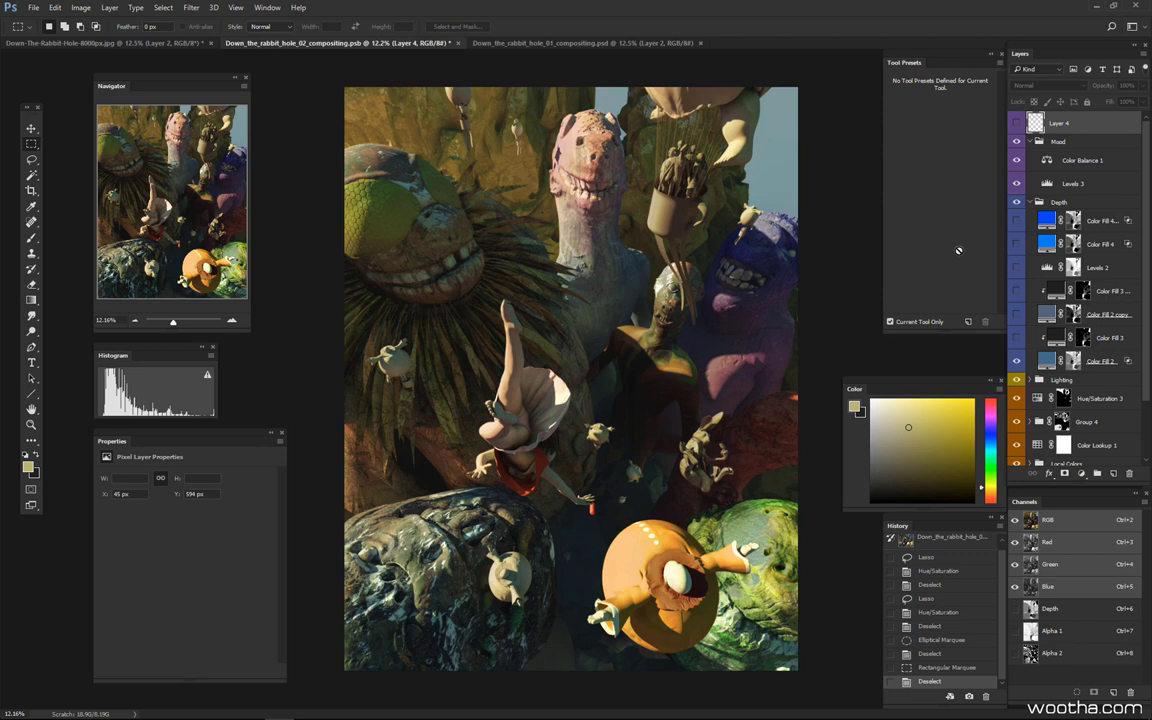
key(ctrl+comma)
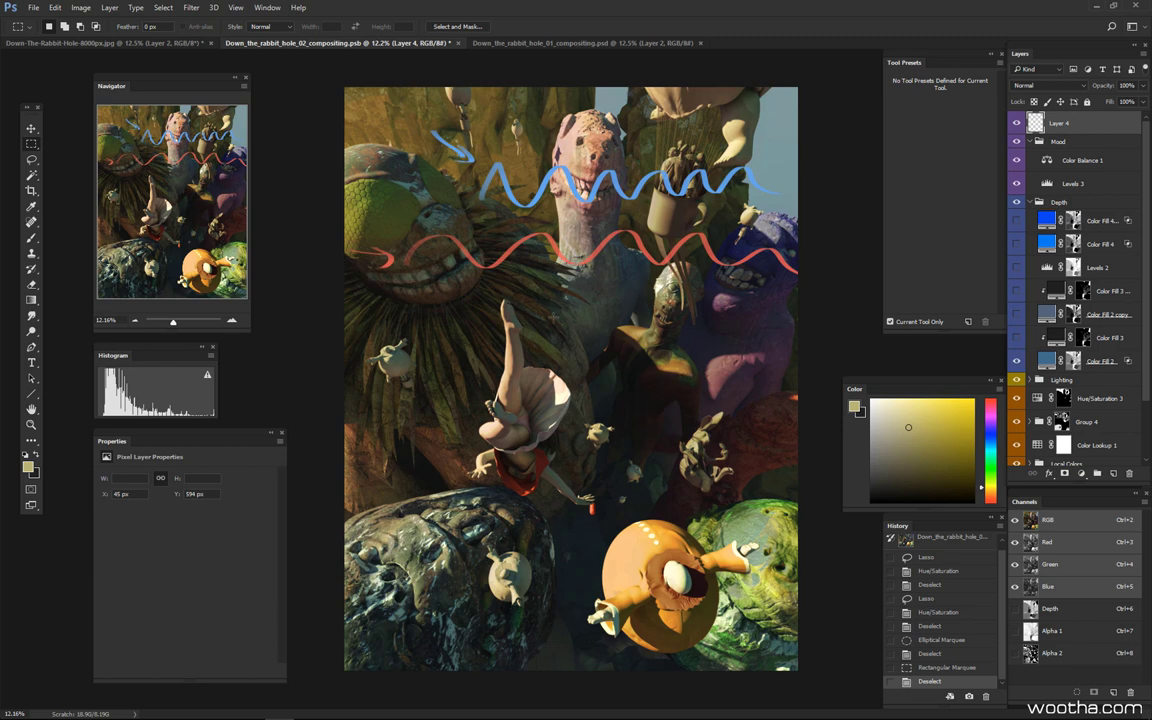
right_click(836, 304)
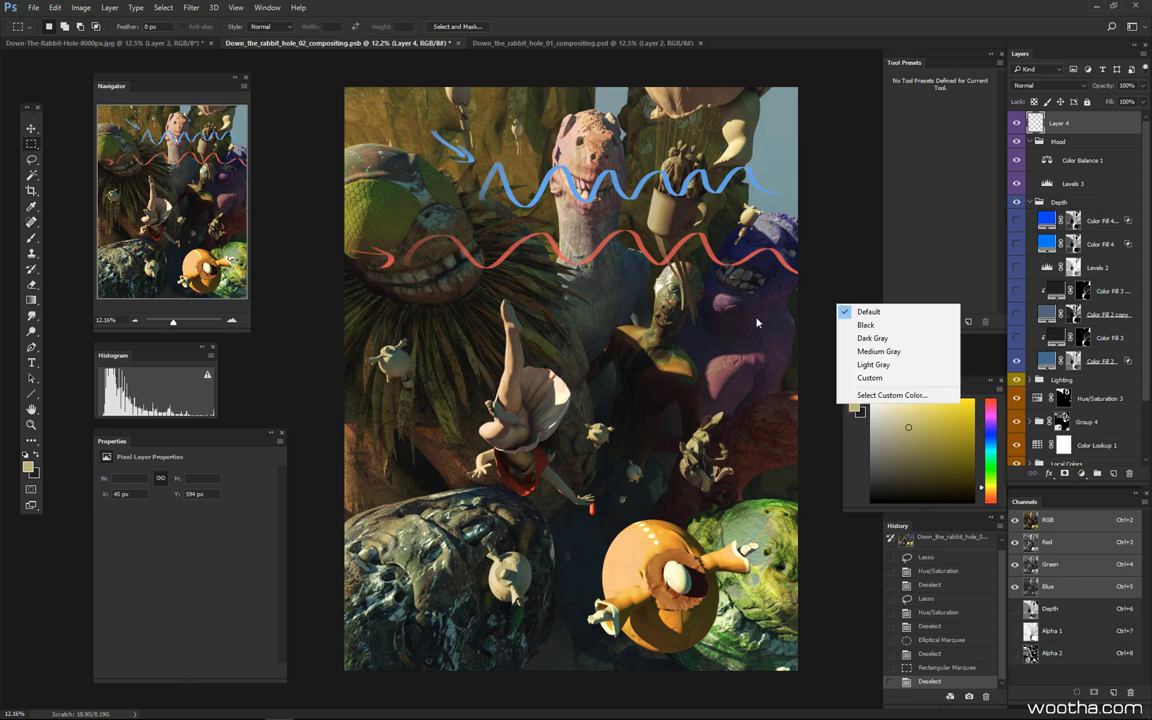
click(811, 230)
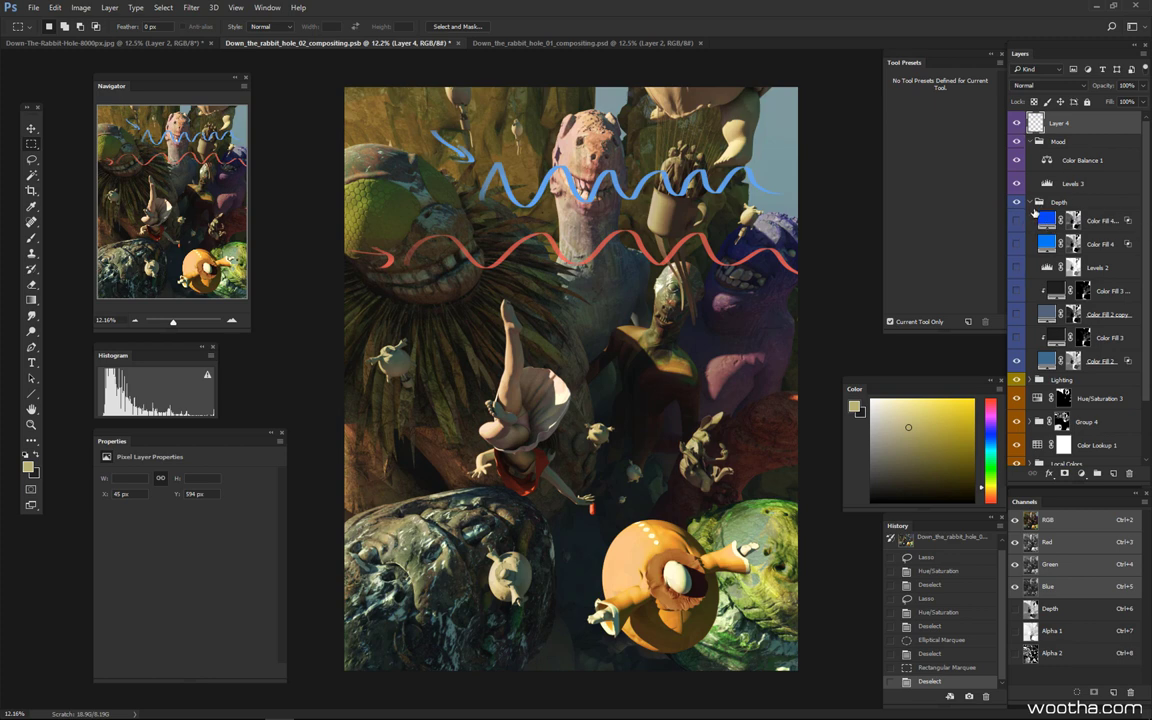
Compare the scene with and without the wave sketches again, leave Layer 4 hidden, and view the image at 12.5%.
click(1016, 123)
click(1016, 123)
click(1015, 123)
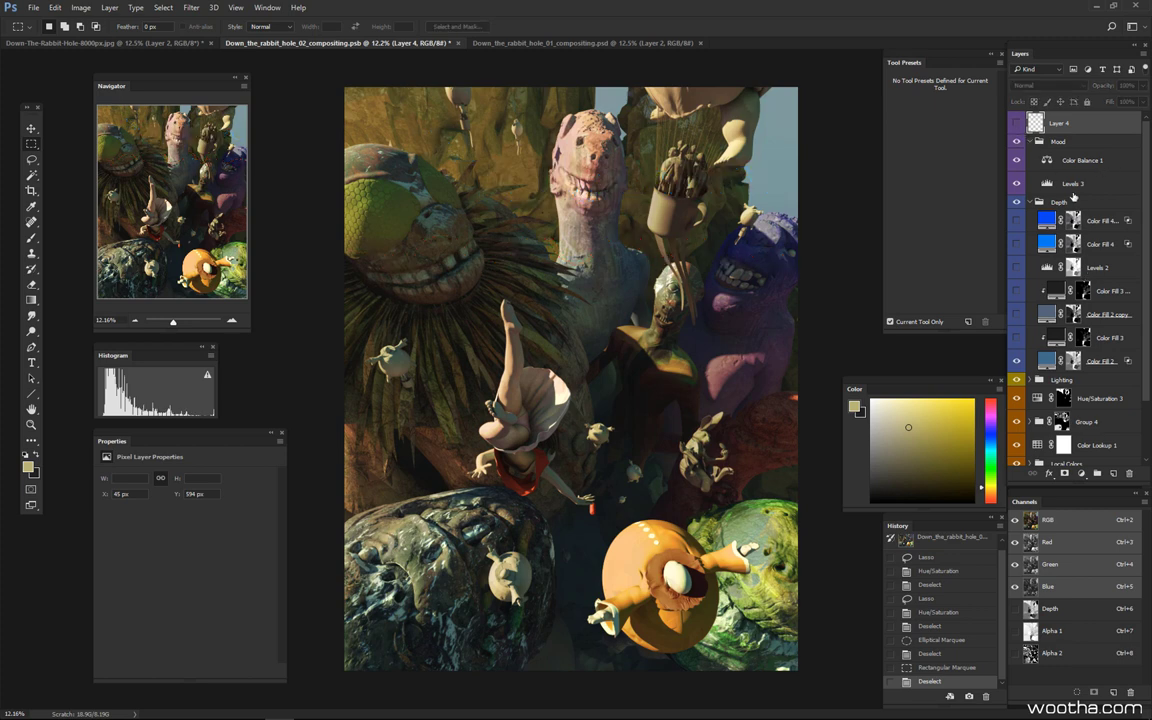
click(1015, 123)
click(1015, 123)
click(1015, 123)
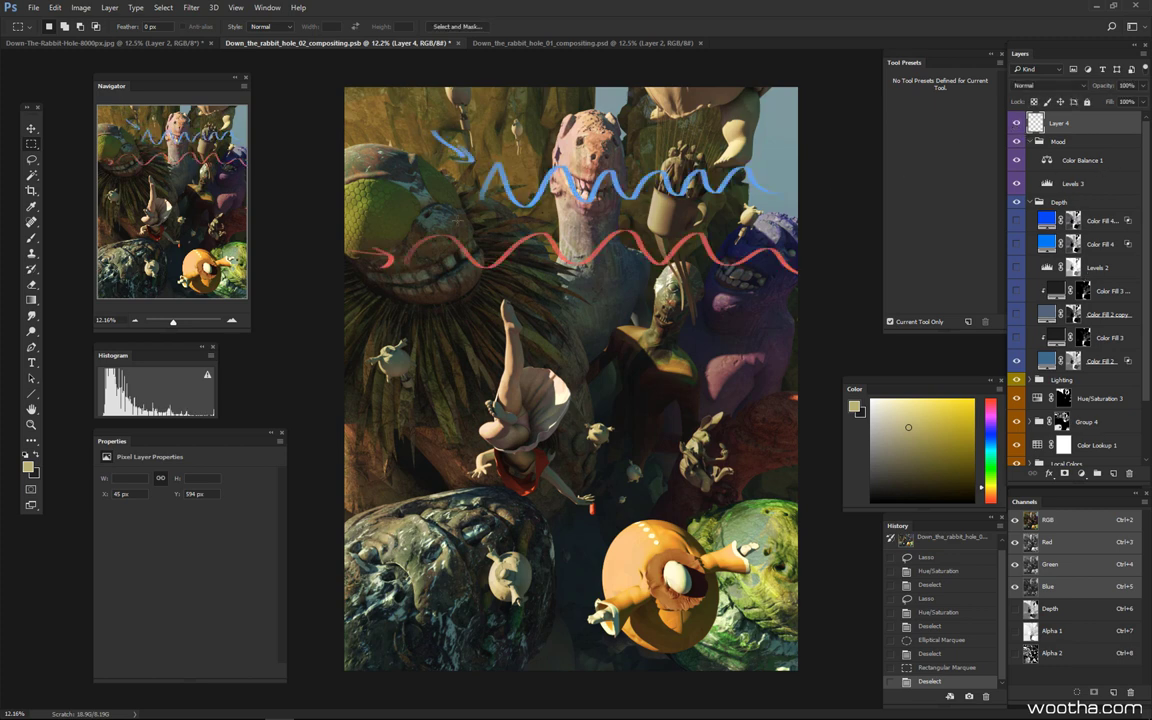
click(1015, 123)
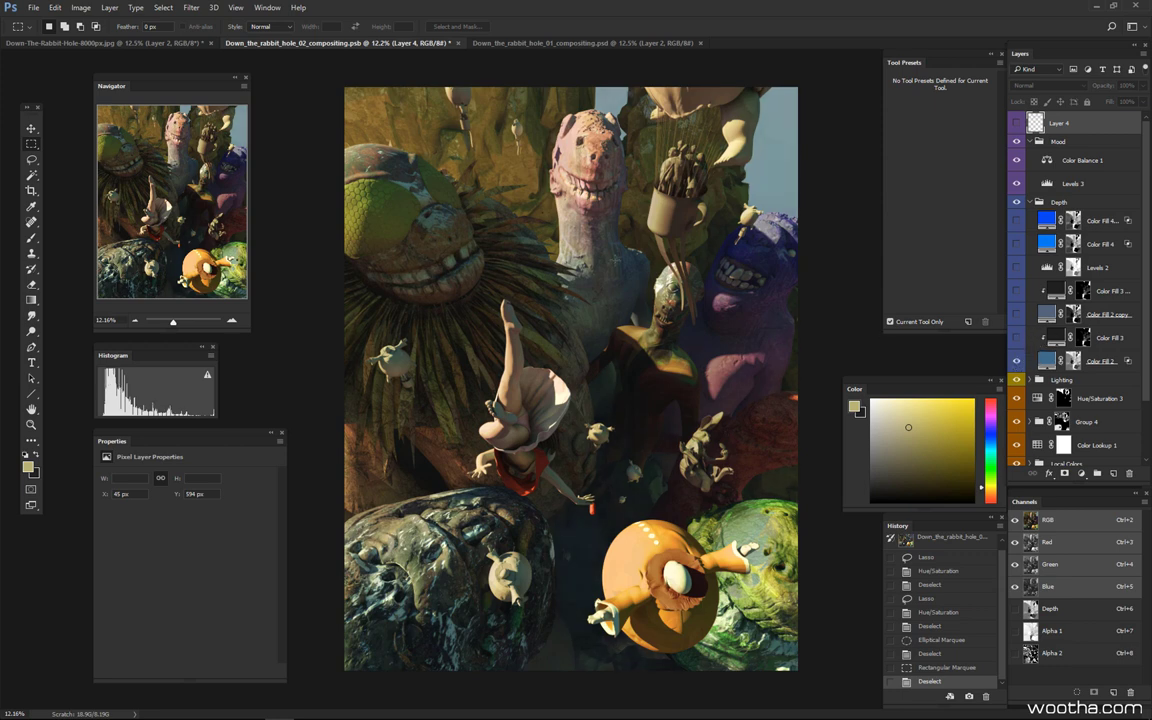
key(ctrl+minus)
key(ctrl+plus)
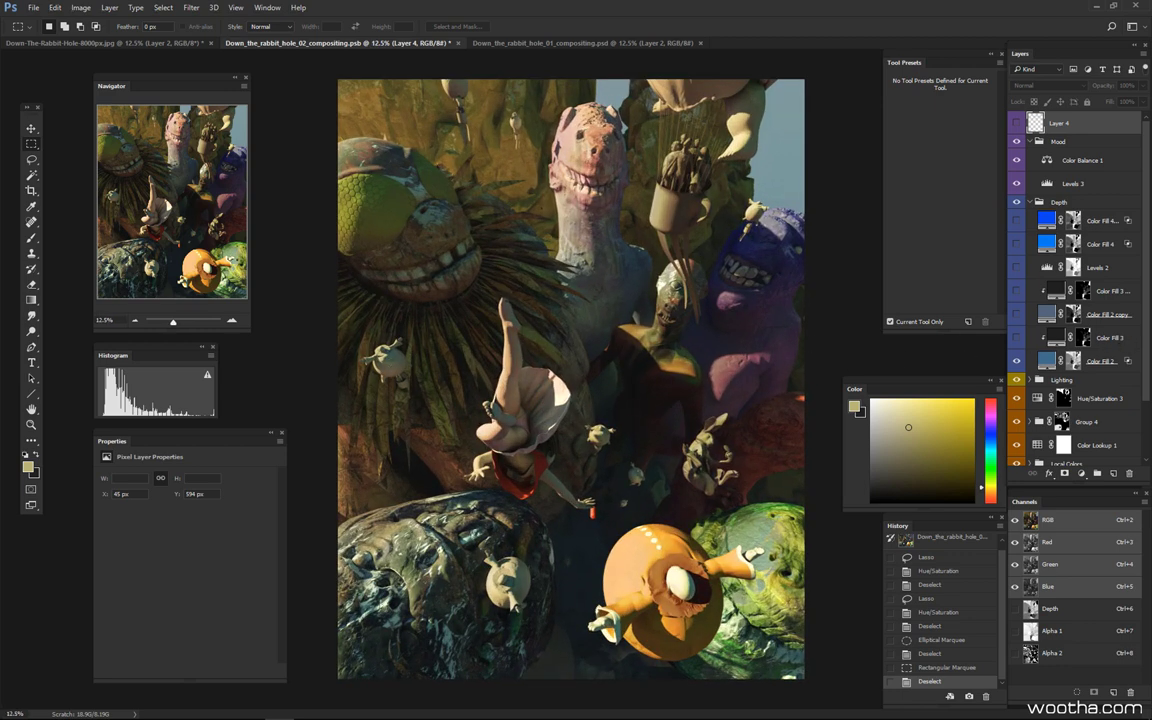
Show Layer 4 briefly, frame the blue wave with a rectangular marquee, deselect, and hide the layer again.
click(1016, 122)
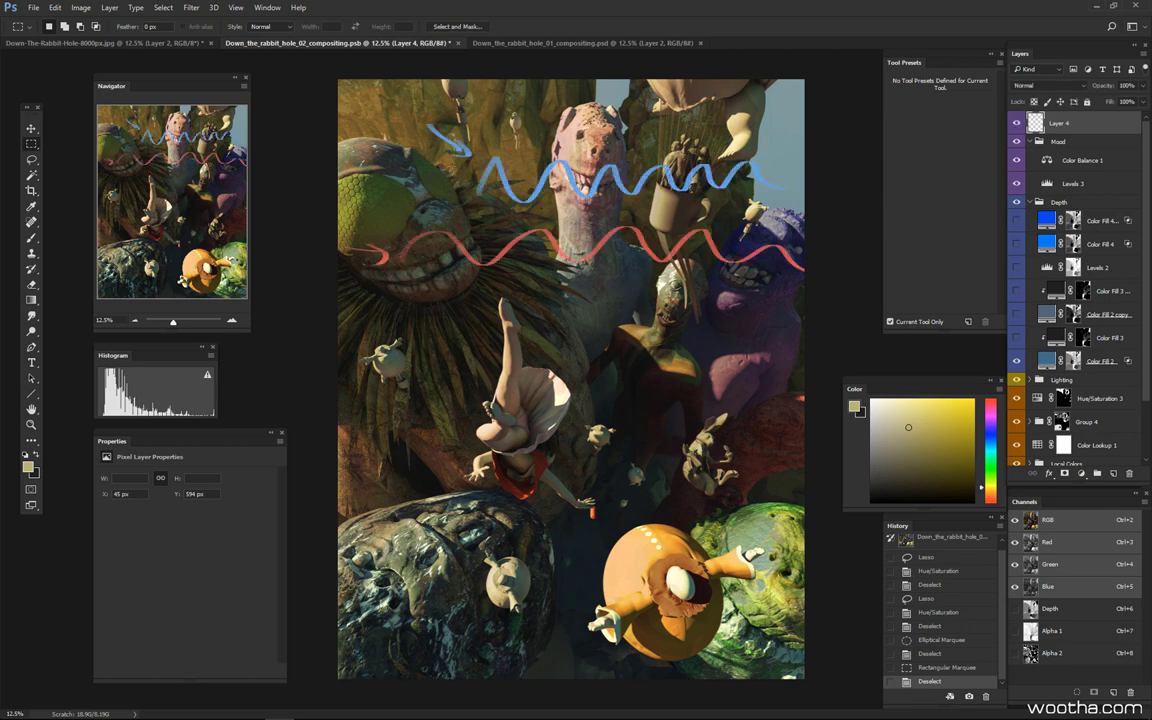
drag(385, 100, 850, 207)
key(ctrl+d)
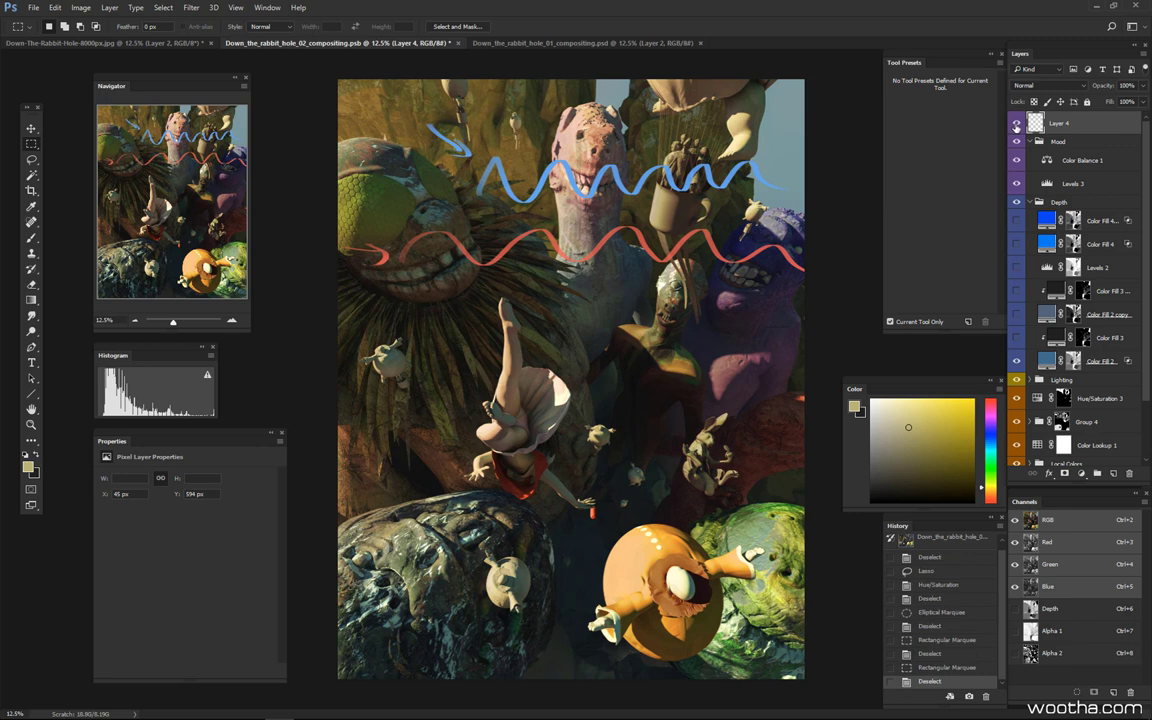
click(1016, 122)
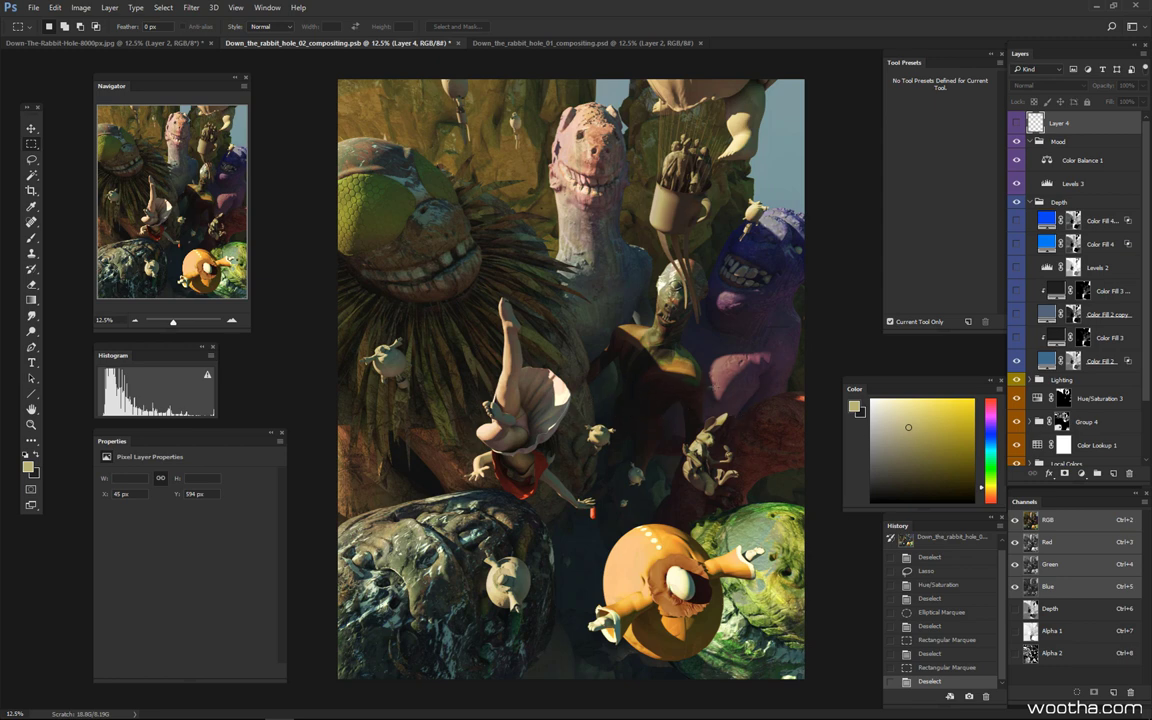
Create a new layer above Layer 4 for the Brush tool, reduce the brush size, and sample brush colours from the image.
key(b)
key(ctrl+shift+alt+n)
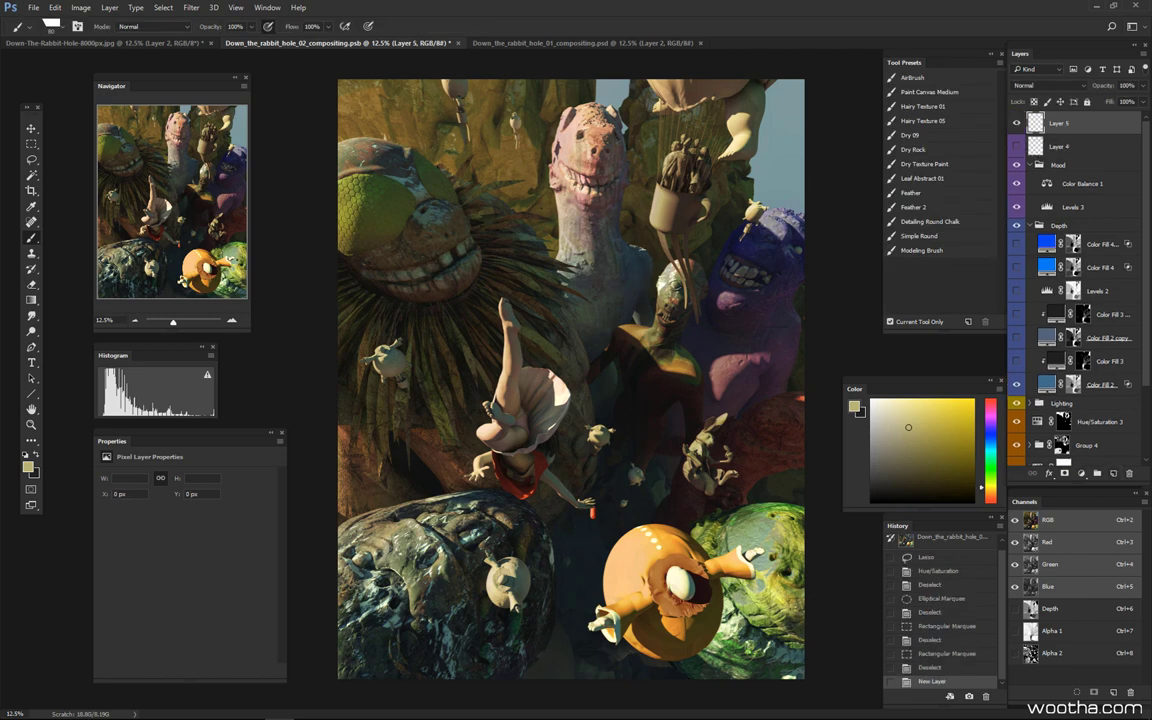
key(bracketleft)
alt+click(670, 223)
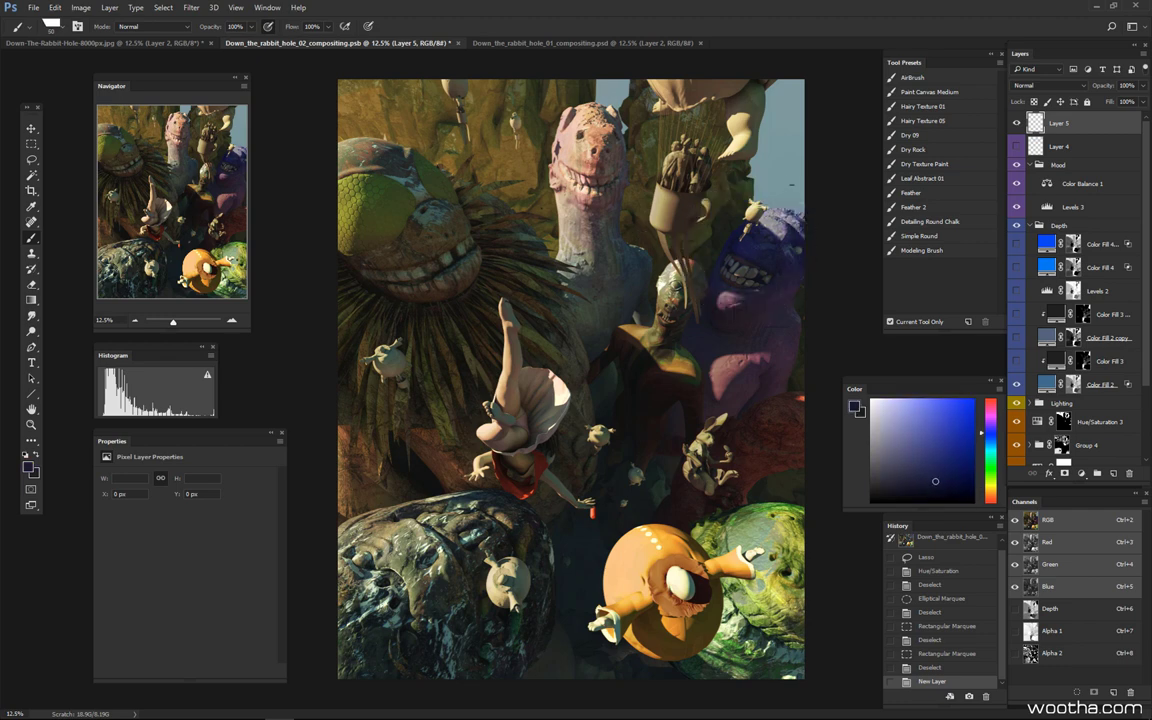
alt+click(788, 239)
alt+click(769, 365)
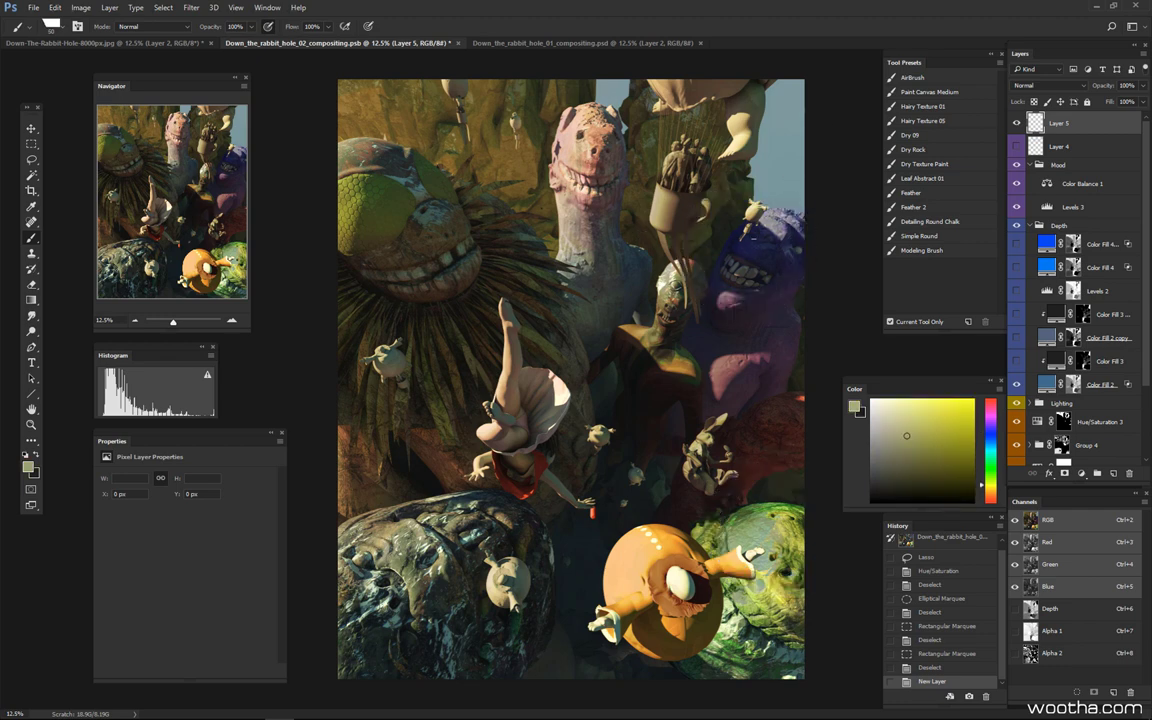
Try a light blue and a light orange as brush colours on the new layer, undoing the test stroke.
alt+shift+right_drag(762, 250, 777, 199)
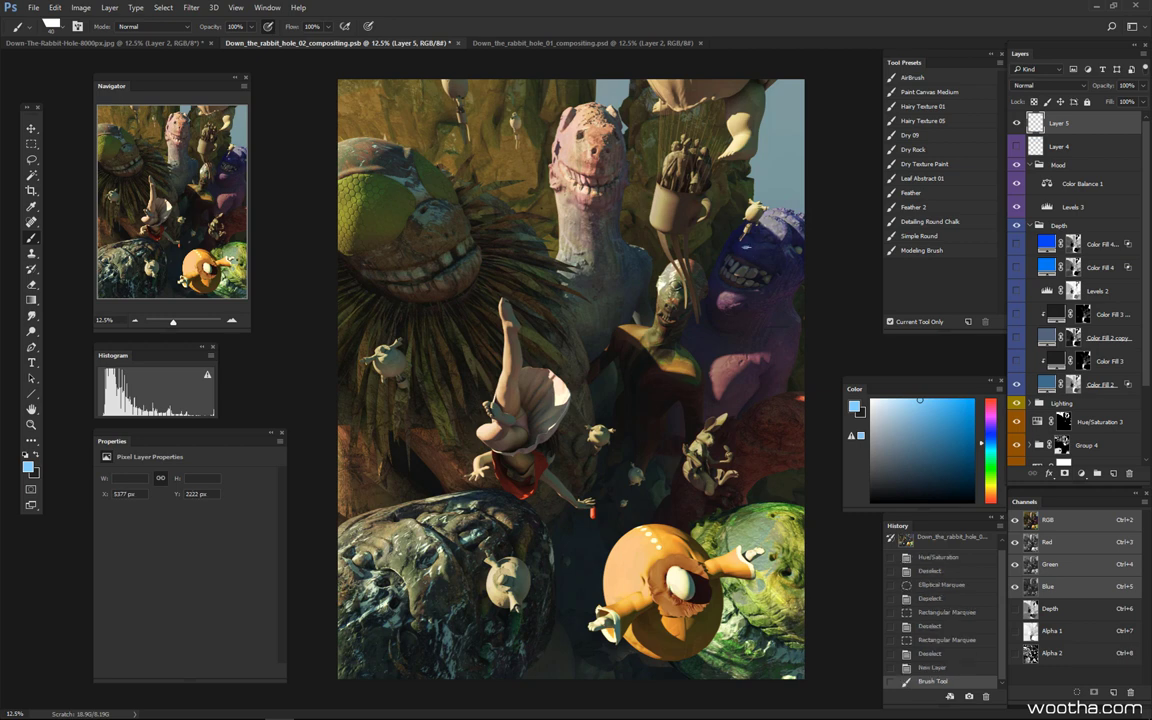
key(ctrl+z)
alt+shift+right_drag(701, 204, 790, 207)
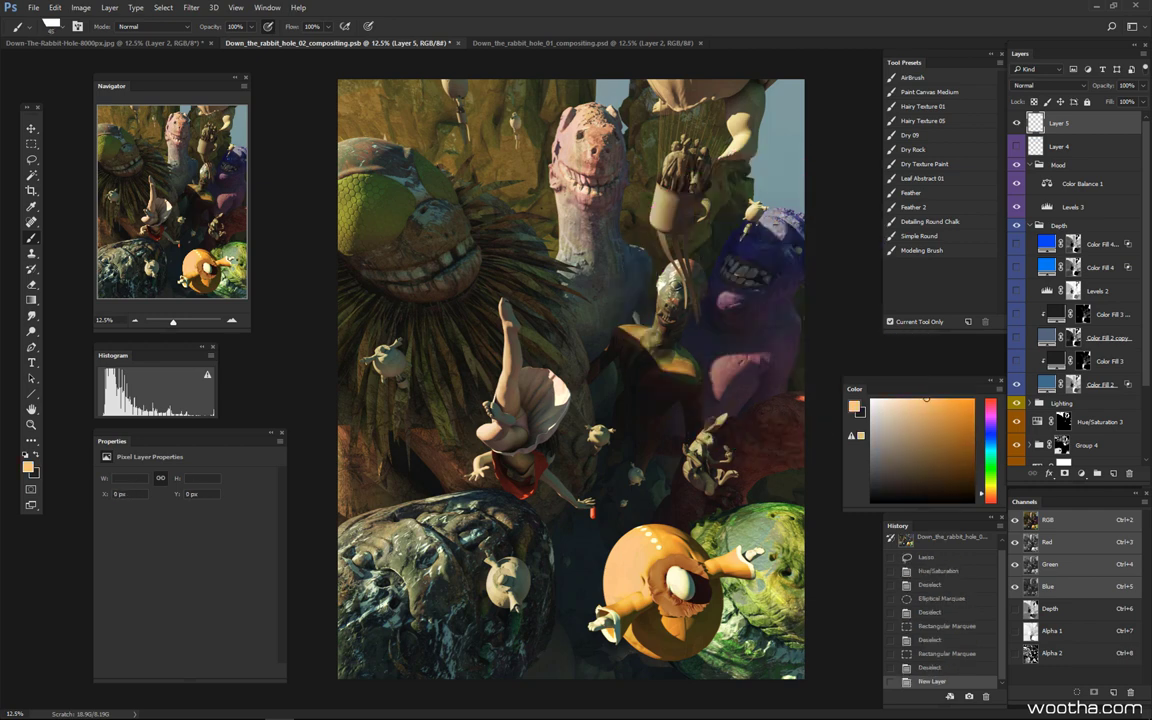
key(ctrl+z)
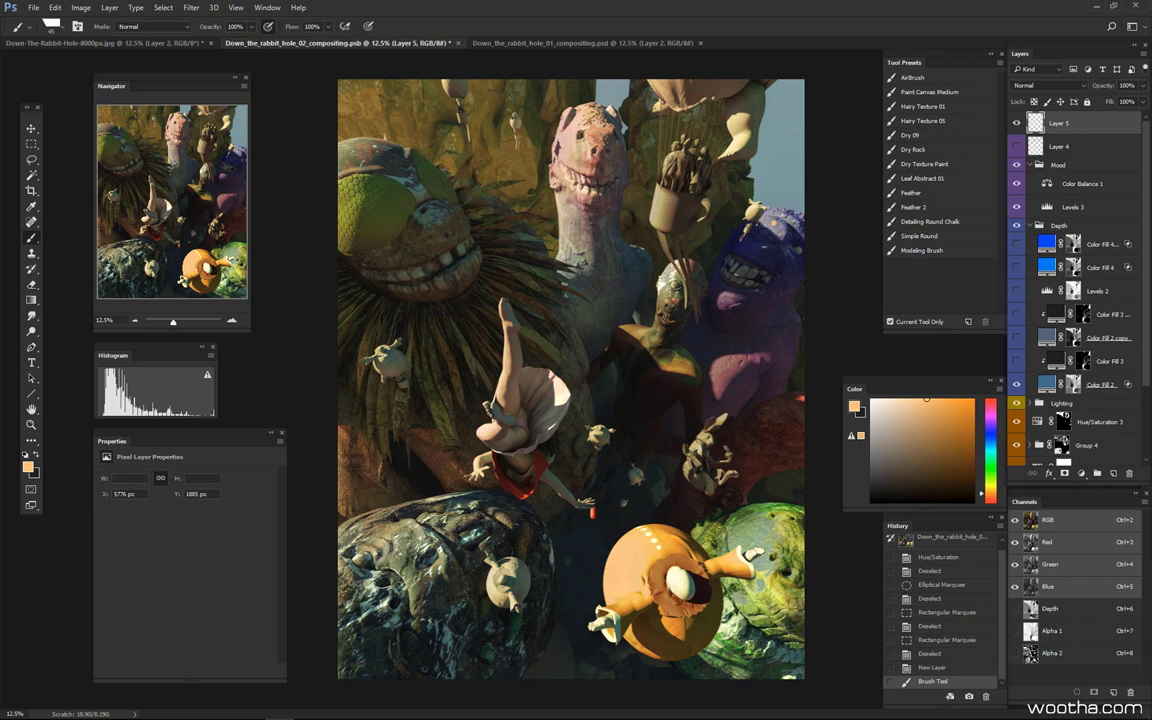
Paint light cyan test strokes over and around the purple creature on Layer 5, and undo the last two strokes.
alt+shift+right_drag(700, 268, 712, 447)
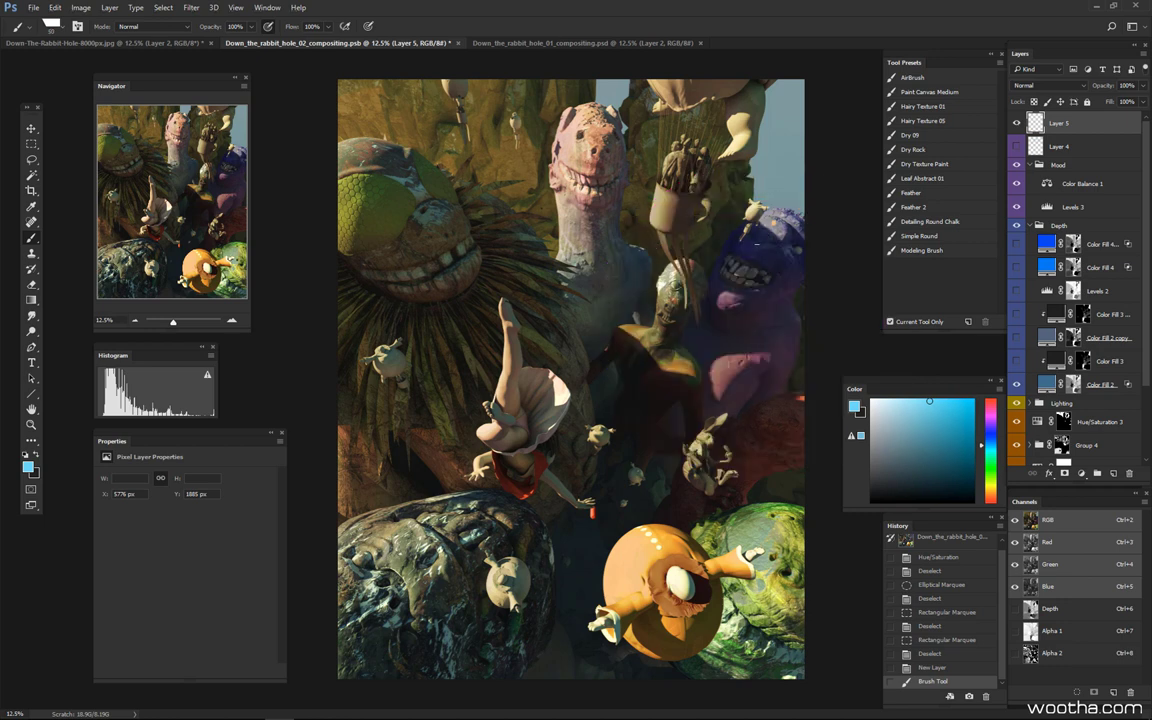
drag(788, 318, 791, 316)
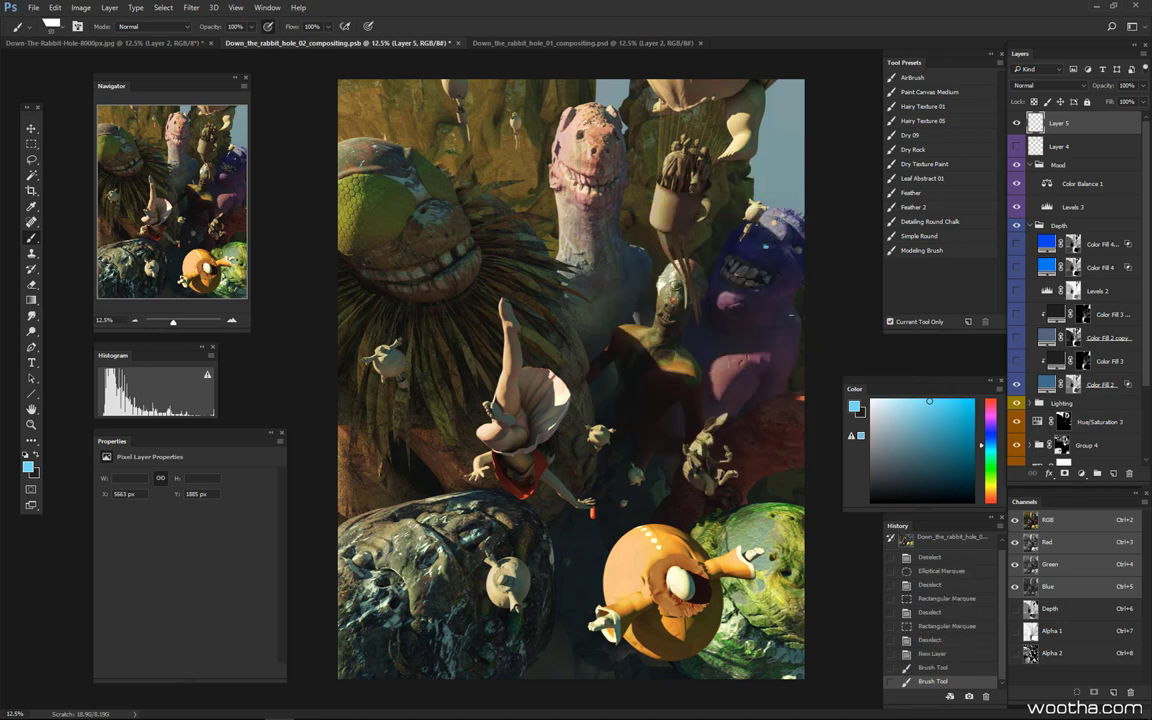
alt+shift+right_drag(697, 236, 698, 235)
mouse_move(720, 258)
mouse_down()
mouse_move(760, 268)
mouse_move(739, 309)
mouse_move(736, 288)
mouse_move(705, 275)
mouse_move(770, 290)
mouse_up()
key(ctrl+z)
drag(700, 280, 760, 300)
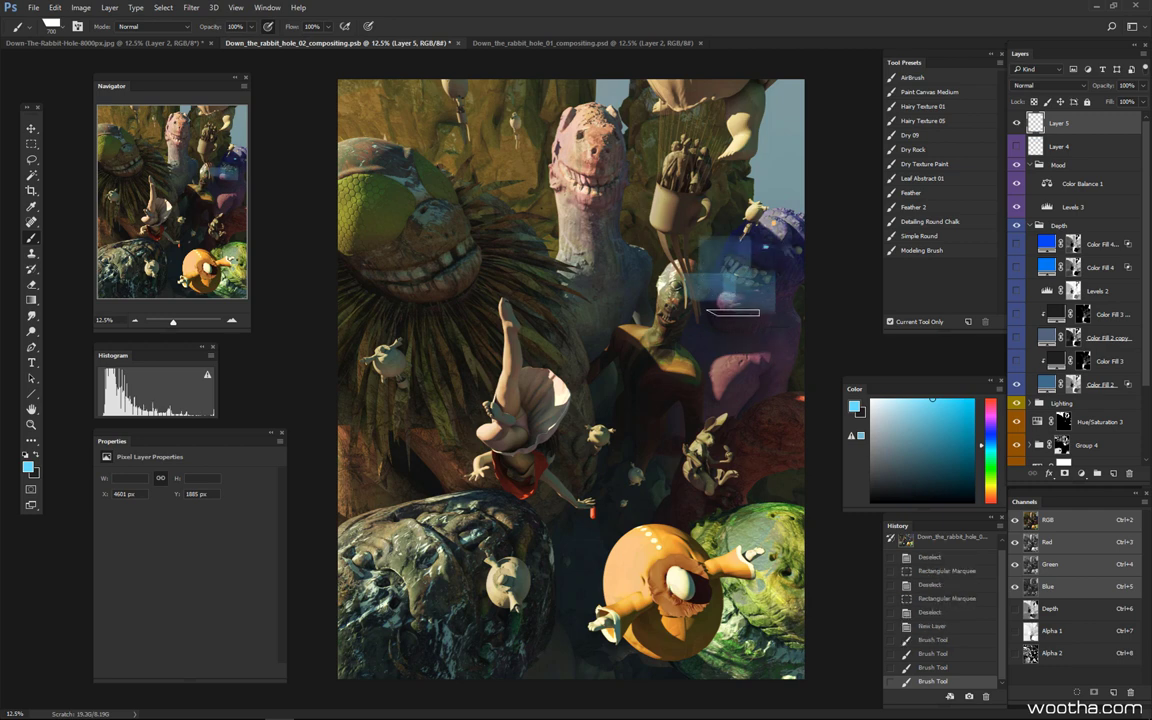
key(ctrl+alt+z)
key(ctrl+alt+z)
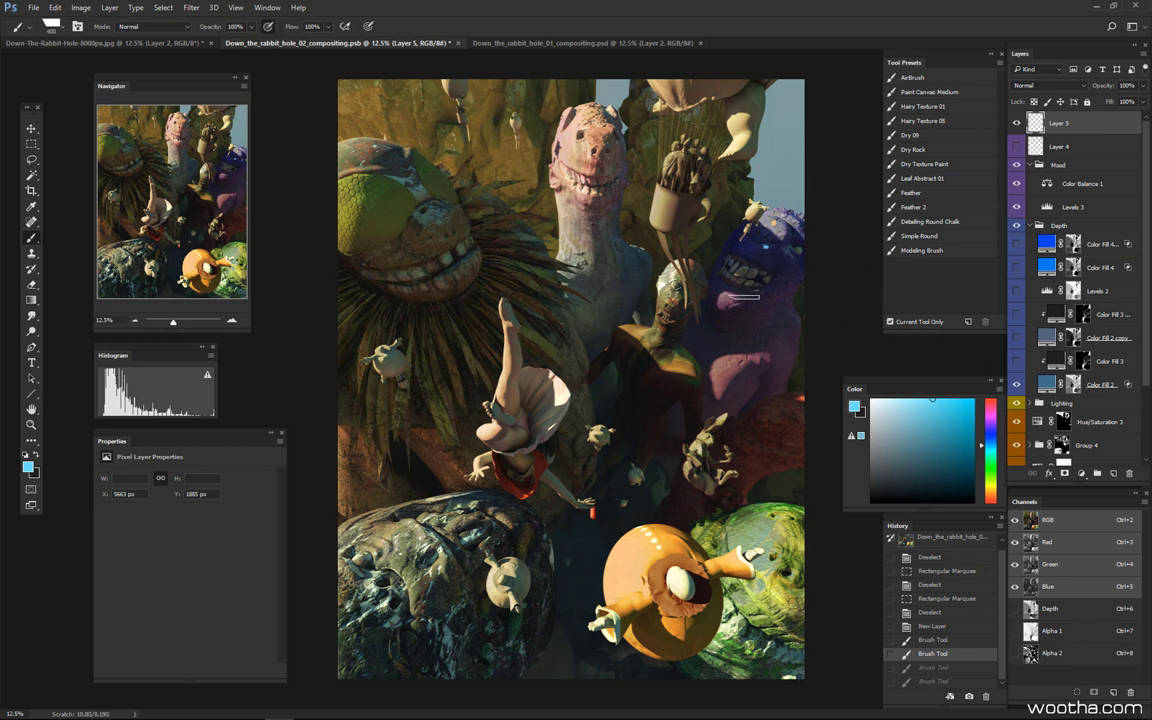
Show Color Fill 3 in the Depth group, and compare the image with and without the painted strokes on Layer 5.
click(1017, 360)
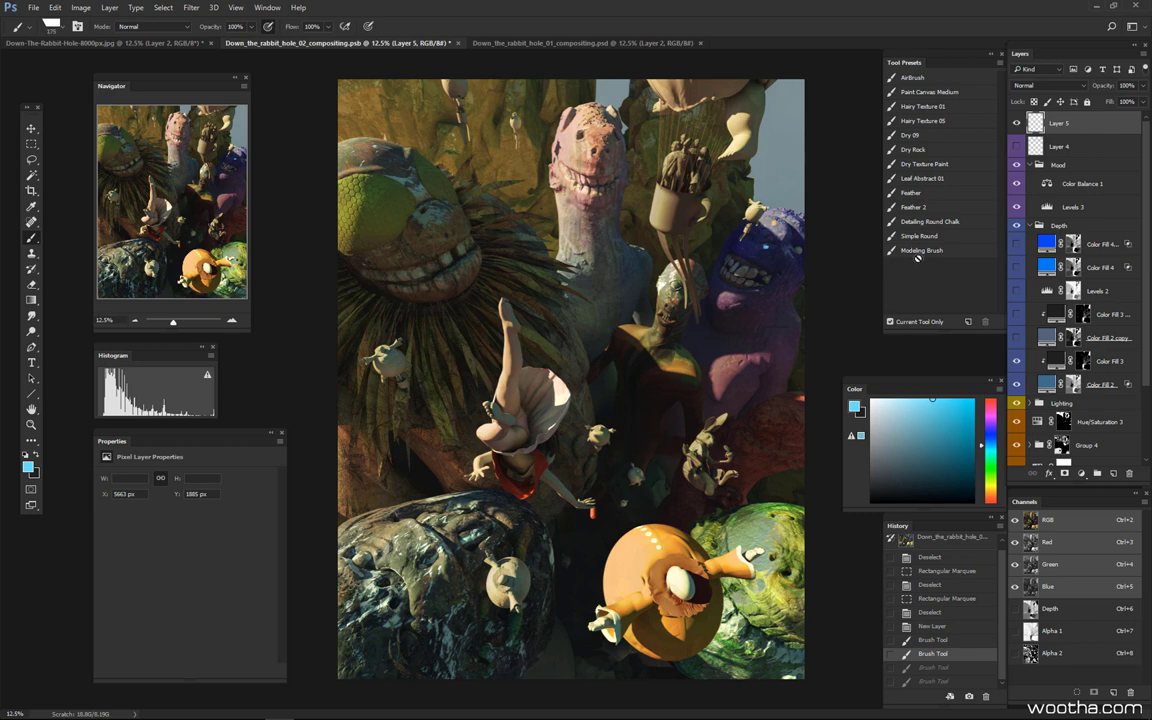
click(1016, 122)
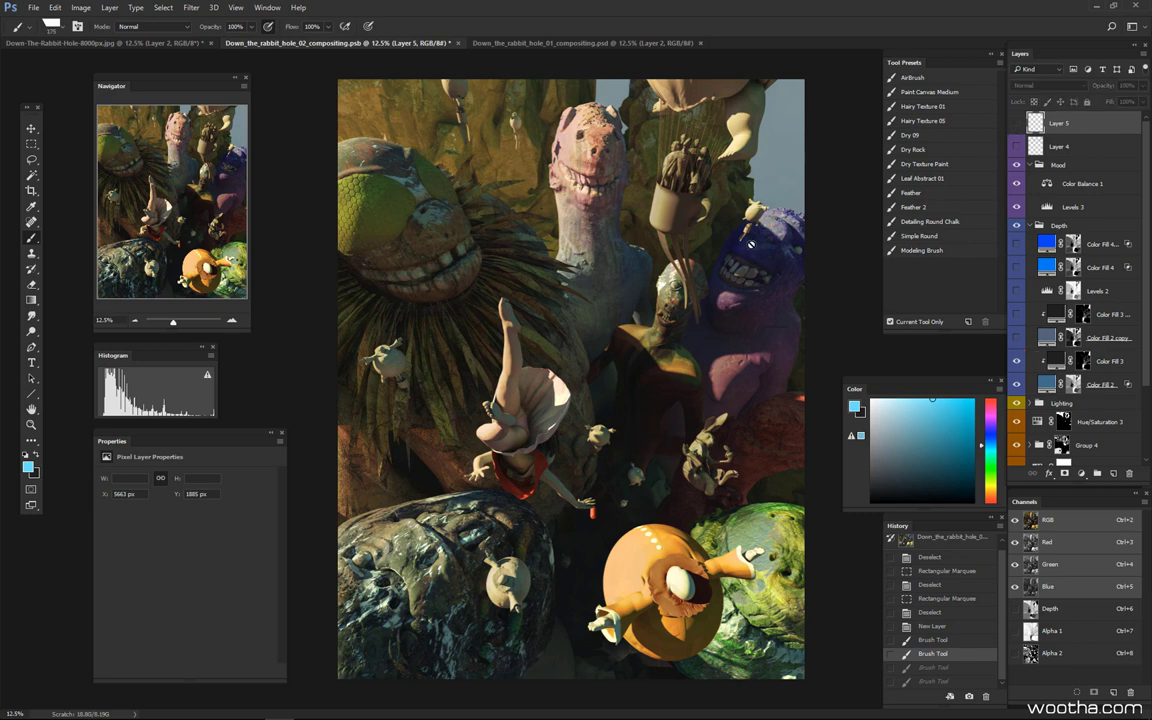
click(1016, 122)
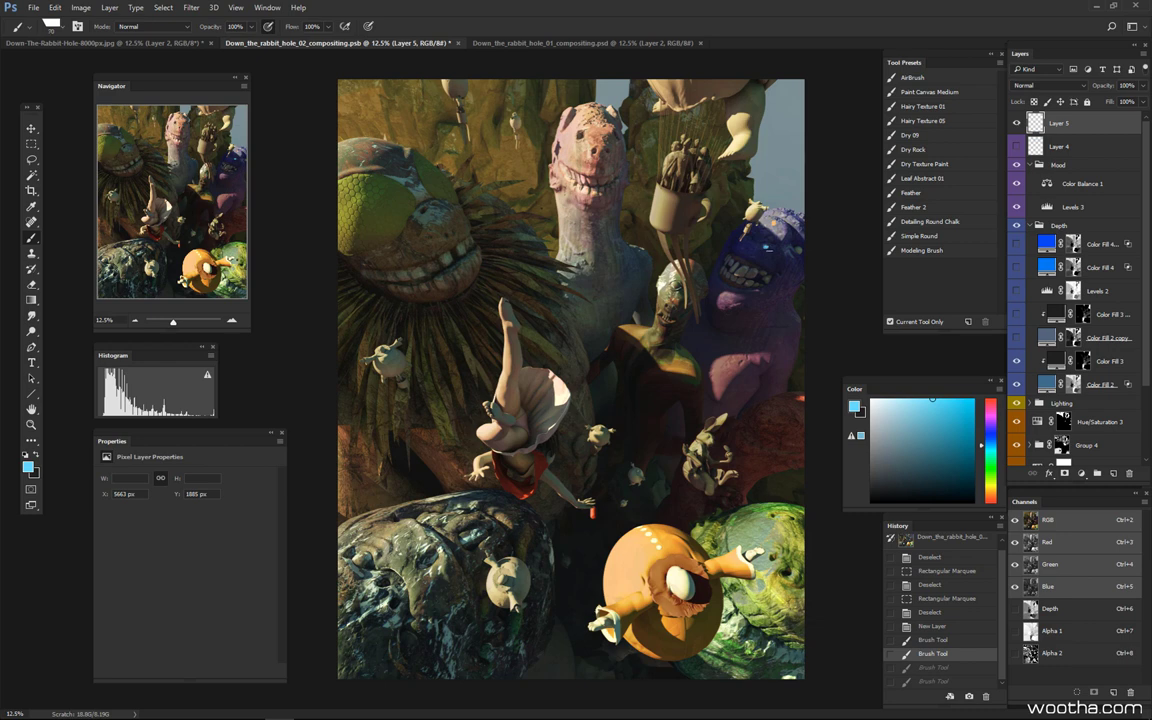
click(1015, 122)
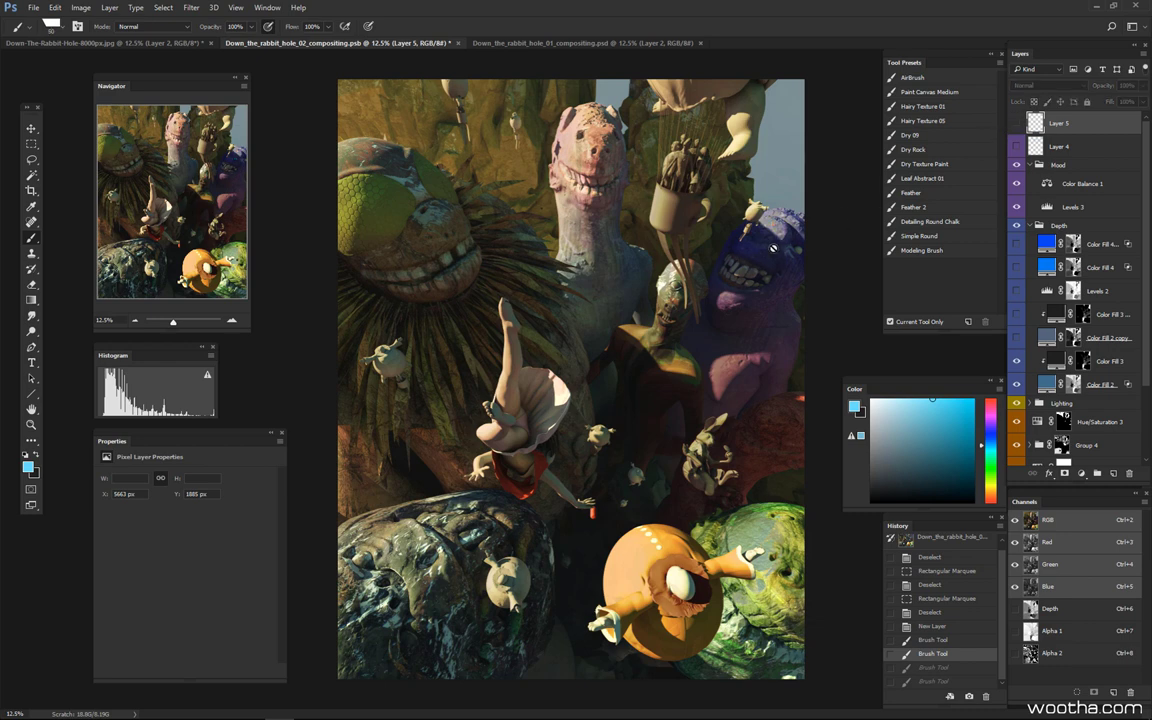
Compare the depth haze with and without Color Fill 2 copy, and hide the painted strokes on Layer 5.
click(1100, 366)
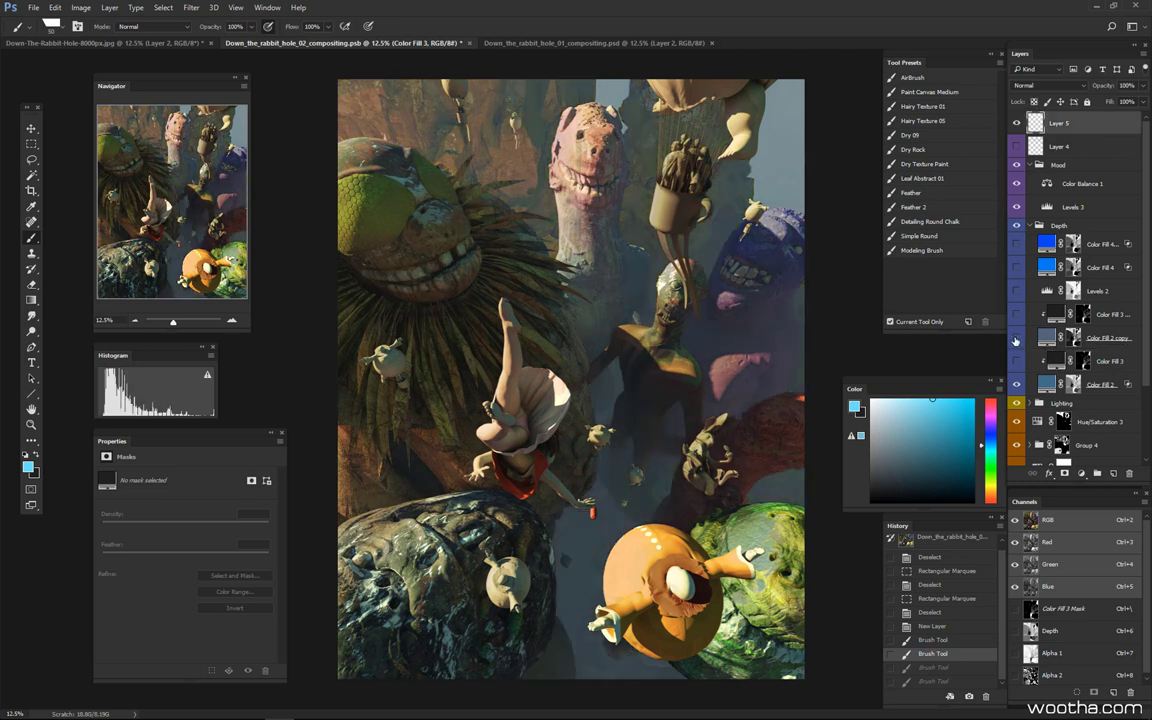
click(1015, 340)
click(1015, 340)
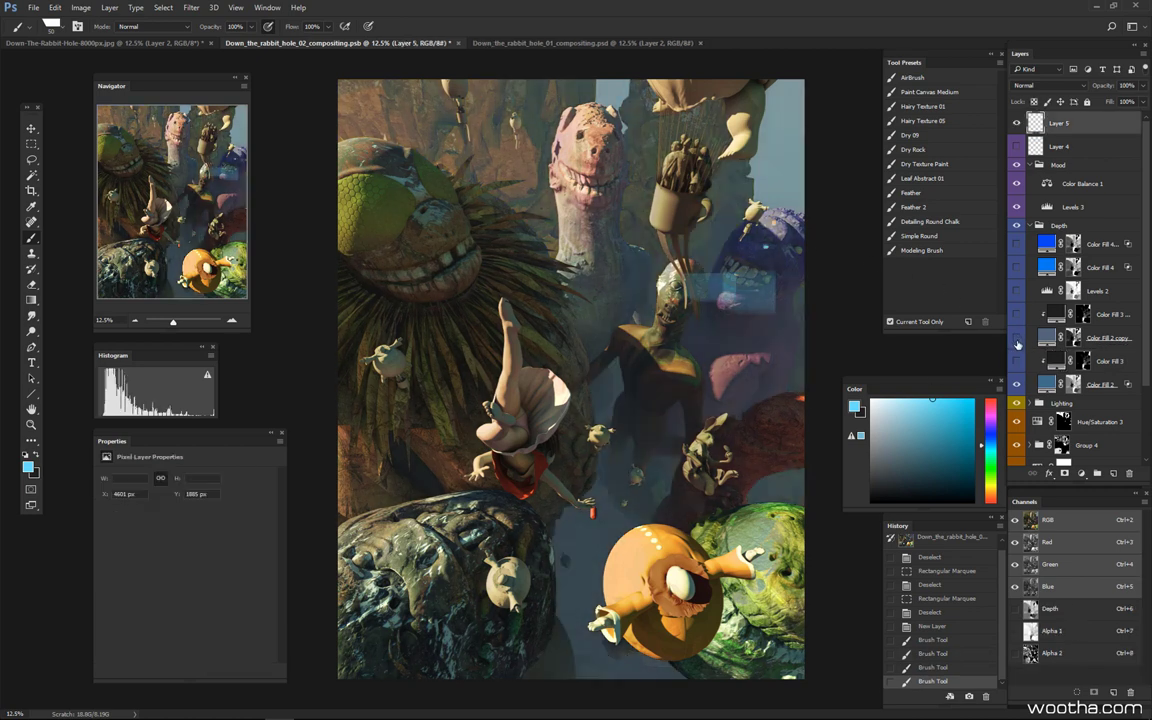
click(1015, 340)
click(1015, 340)
click(1016, 122)
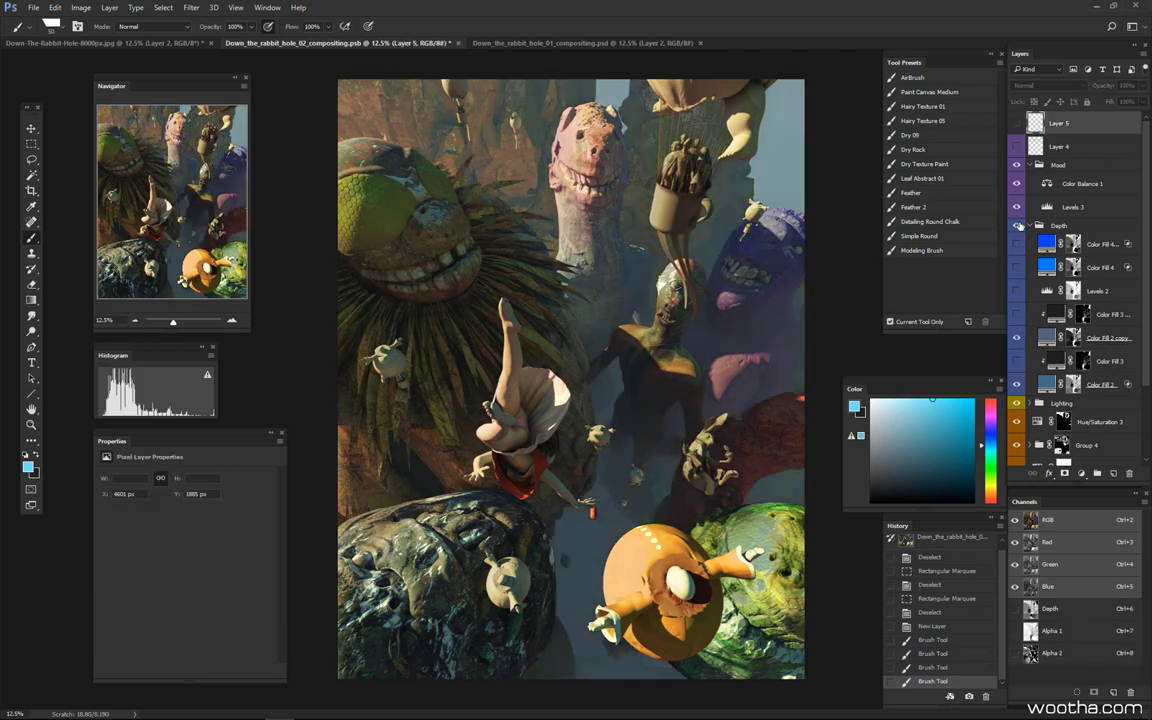
Show Color Fill 3 with Color Fill 2 copy hidden, and display Color Fill 3's layer mask alone on the canvas.
click(1016, 362)
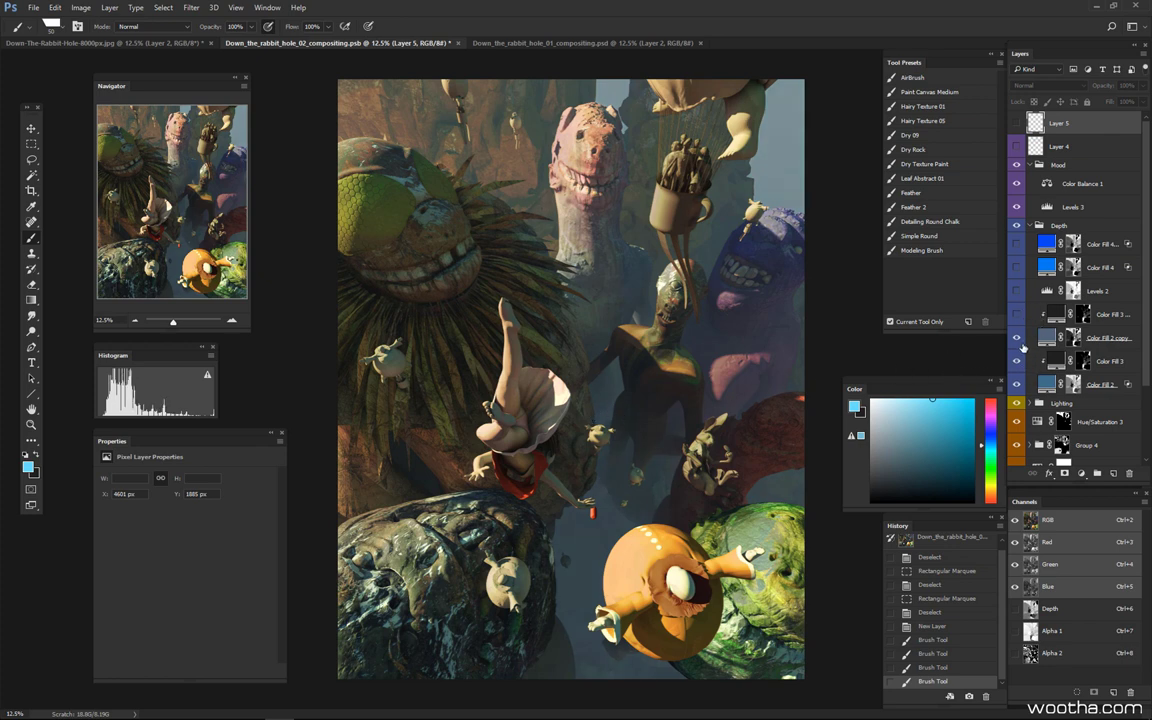
click(1016, 361)
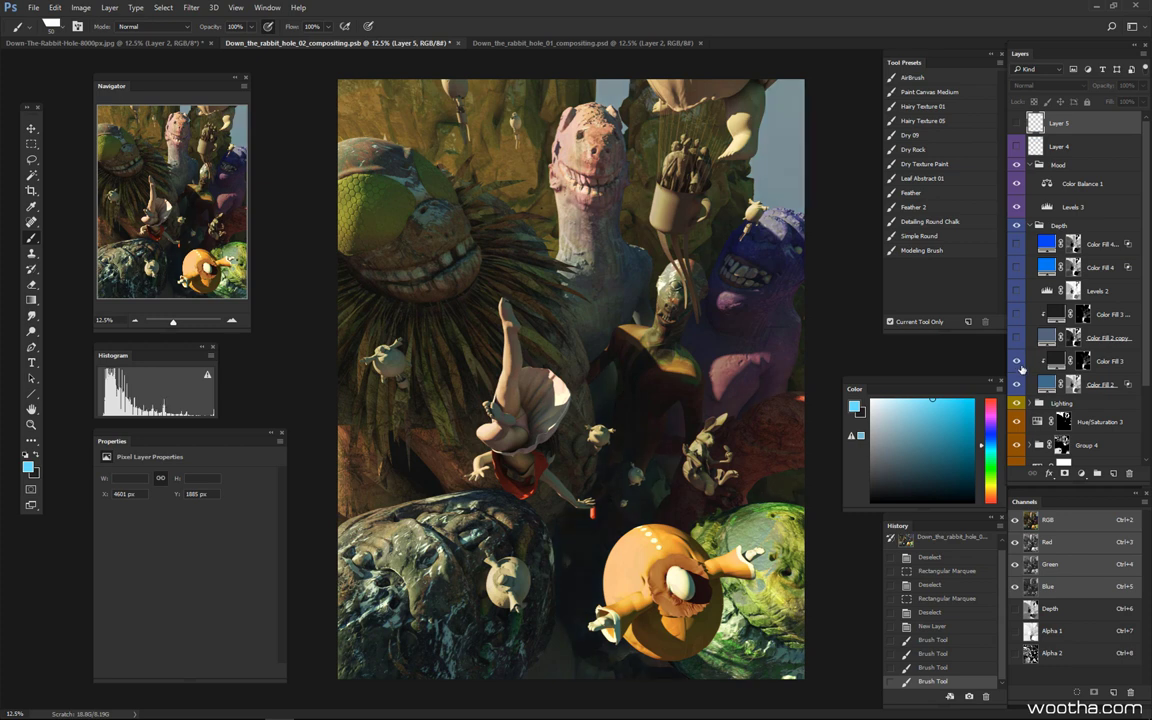
click(1019, 364)
click(1017, 362)
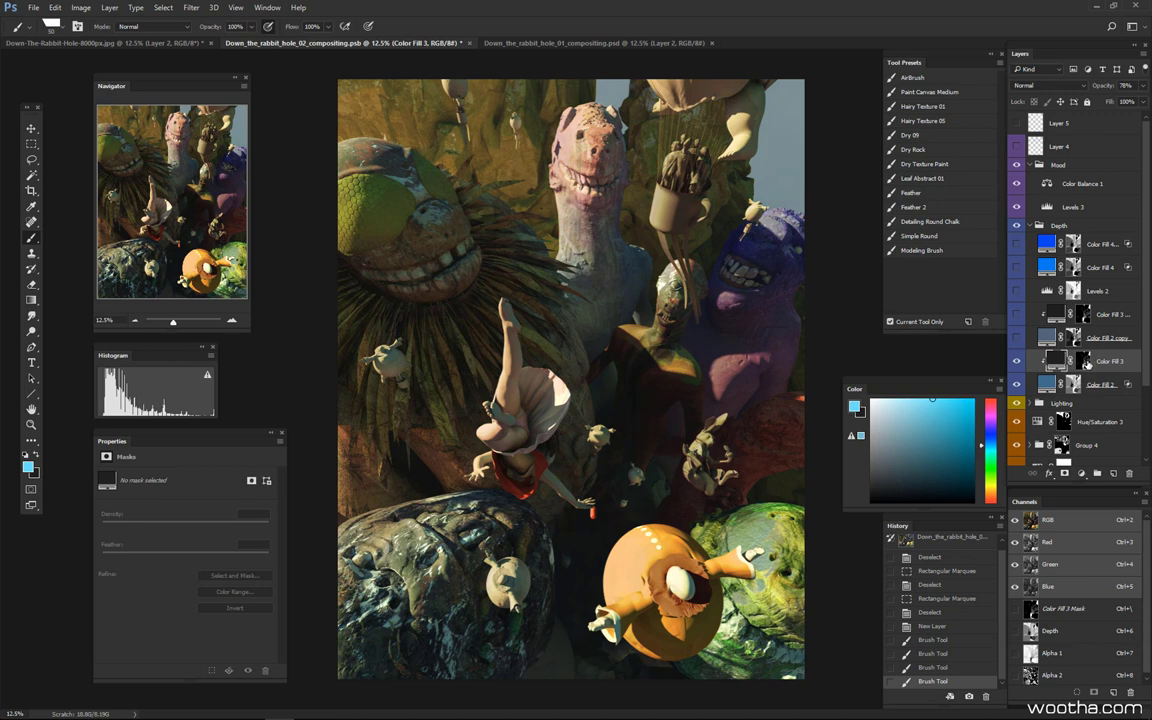
alt+click(1083, 365)
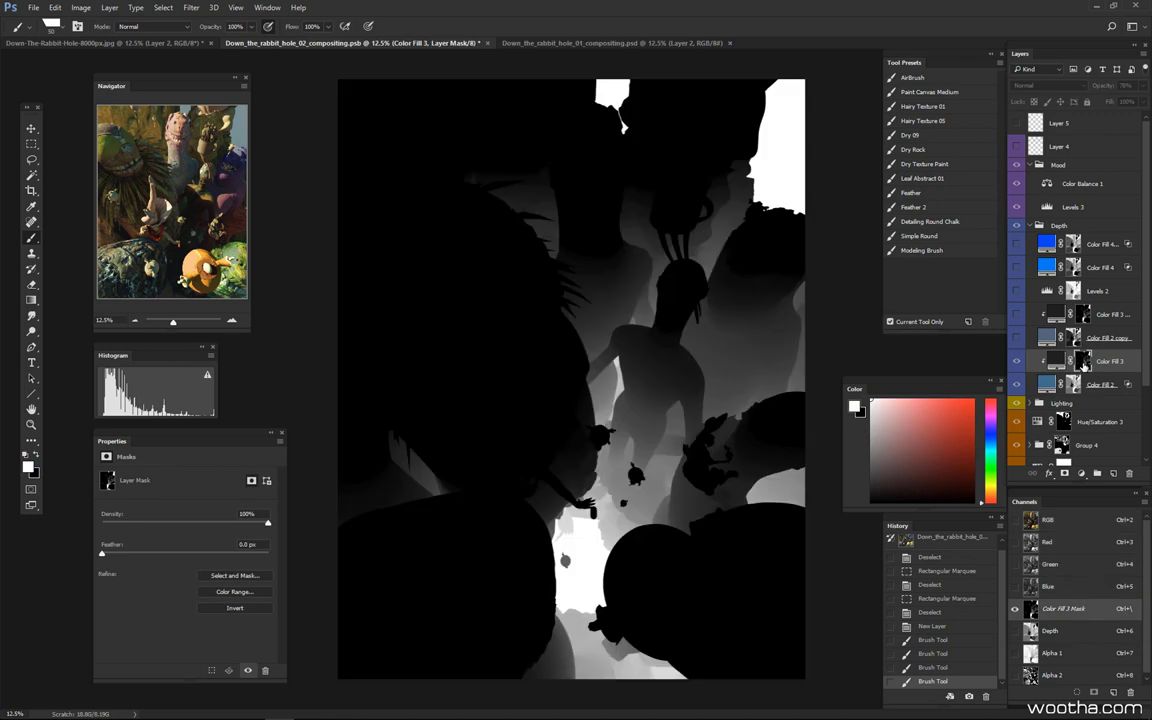
Return from the mask view to the full image, and compare it with and without Color Fill 3.
alt+click(1083, 365)
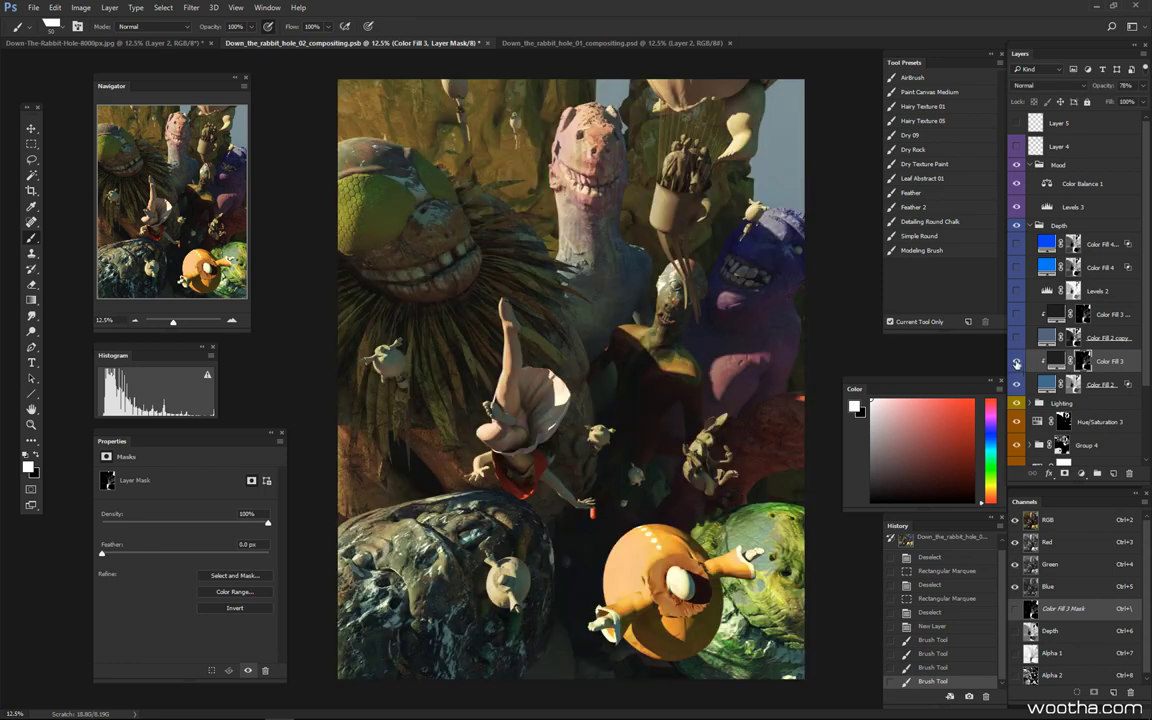
click(1017, 362)
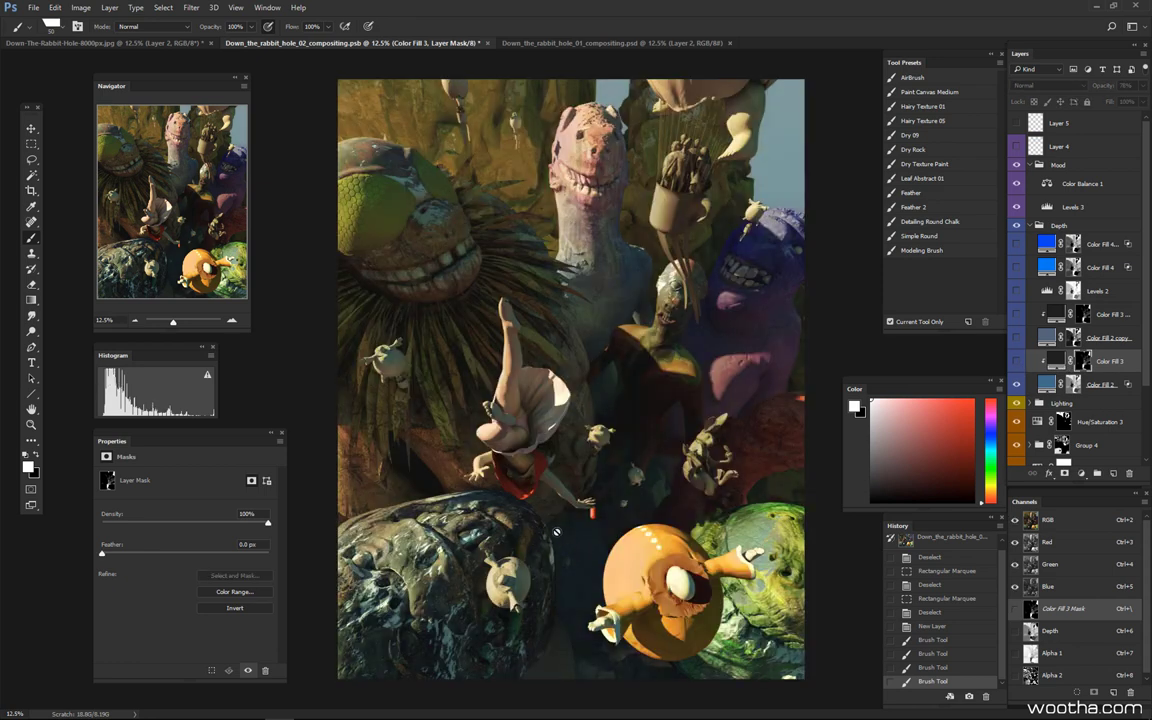
click(1017, 362)
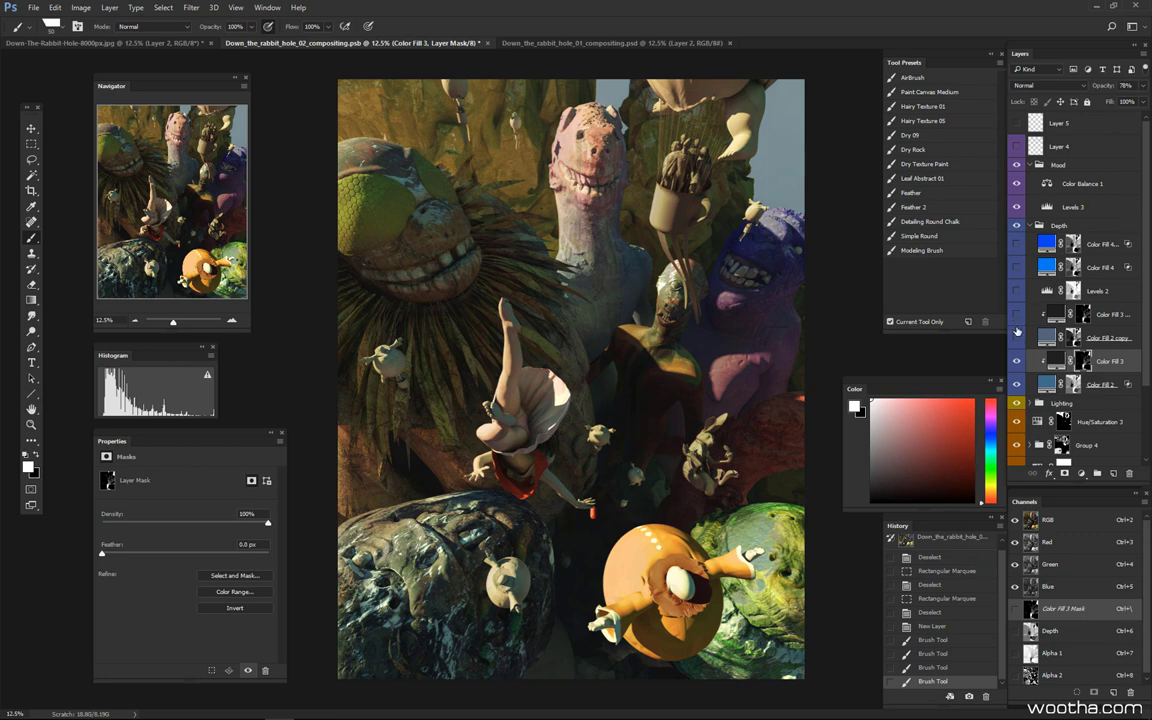
Show Color Fill 2 copy, its clipped Color Fill 3 copy and the Levels 2 adjustment in the Depth group.
drag(1017, 340, 1020, 325)
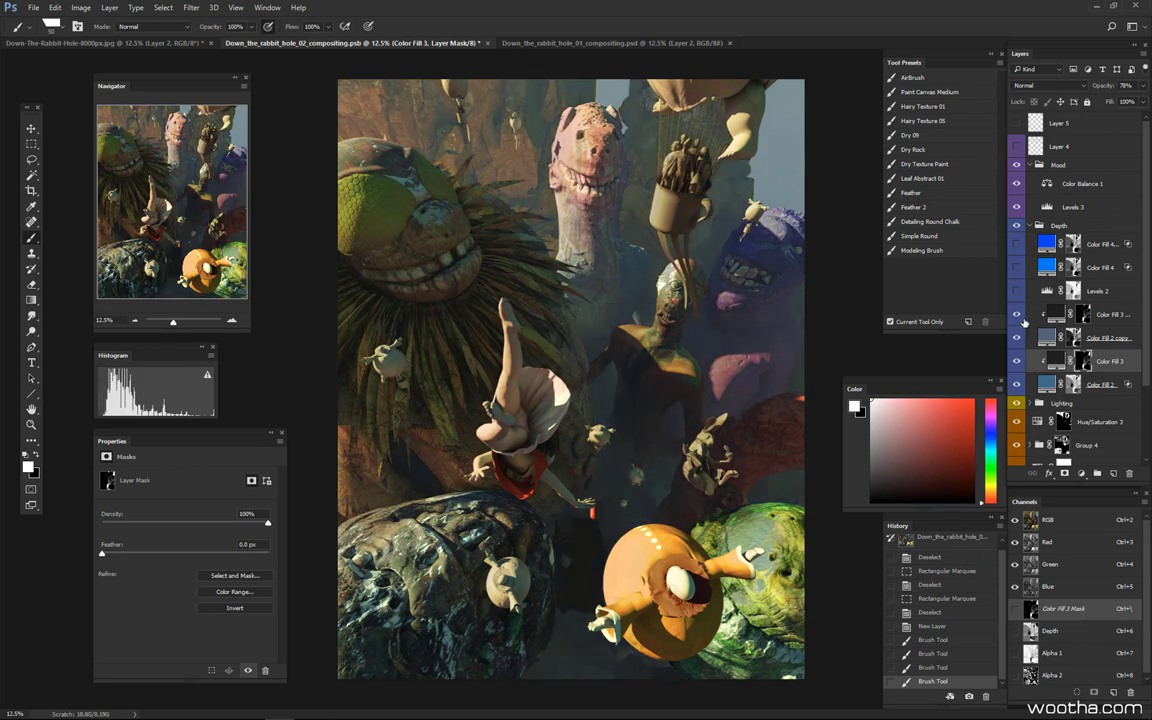
click(1047, 338)
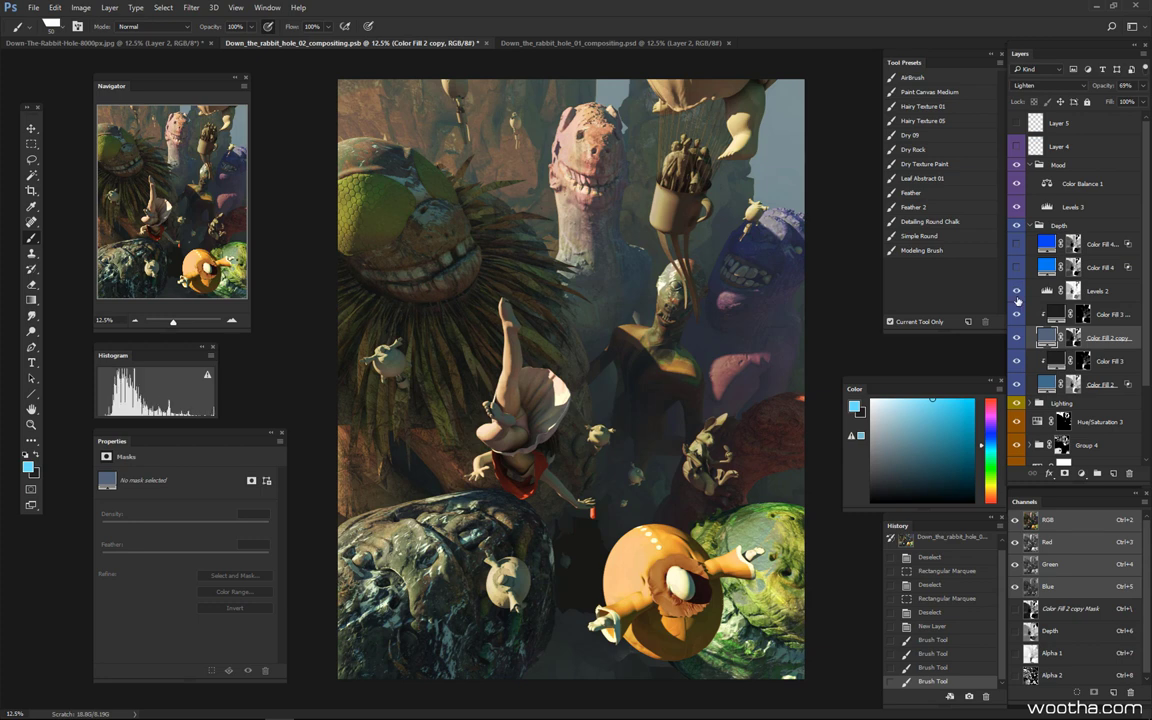
click(1017, 291)
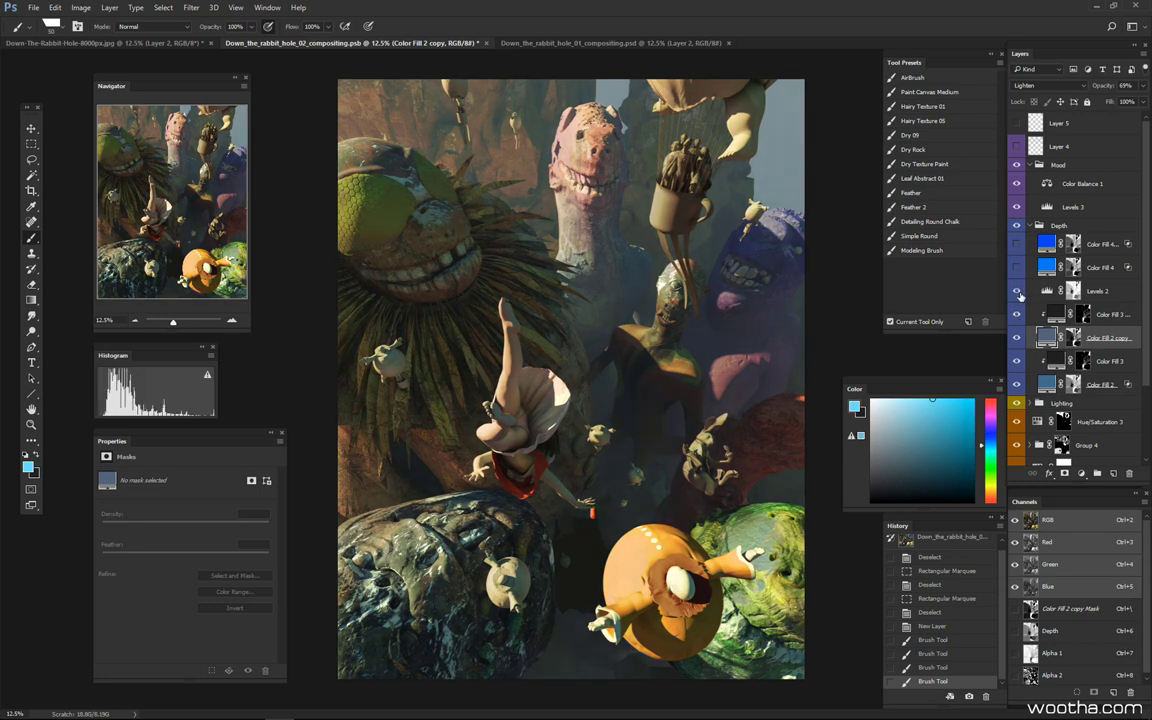
Select Levels 2 and compare the image with and without it, leaving the adjustment shown.
click(1075, 291)
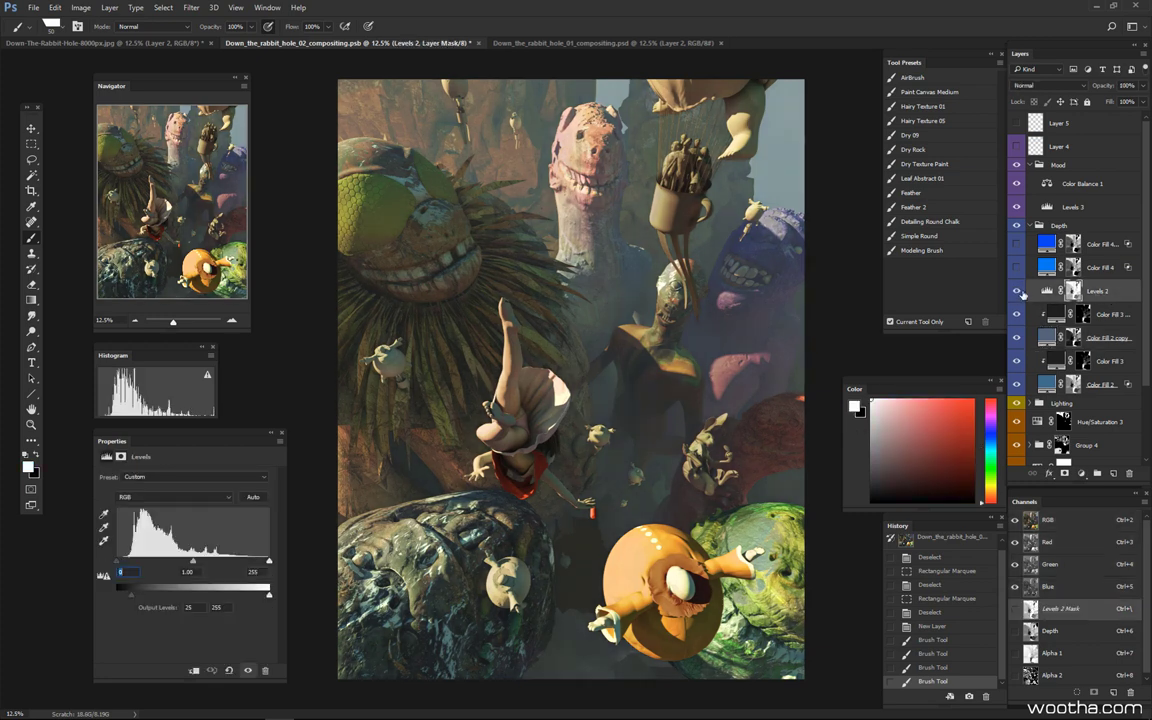
click(1018, 291)
click(1018, 291)
click(1018, 291)
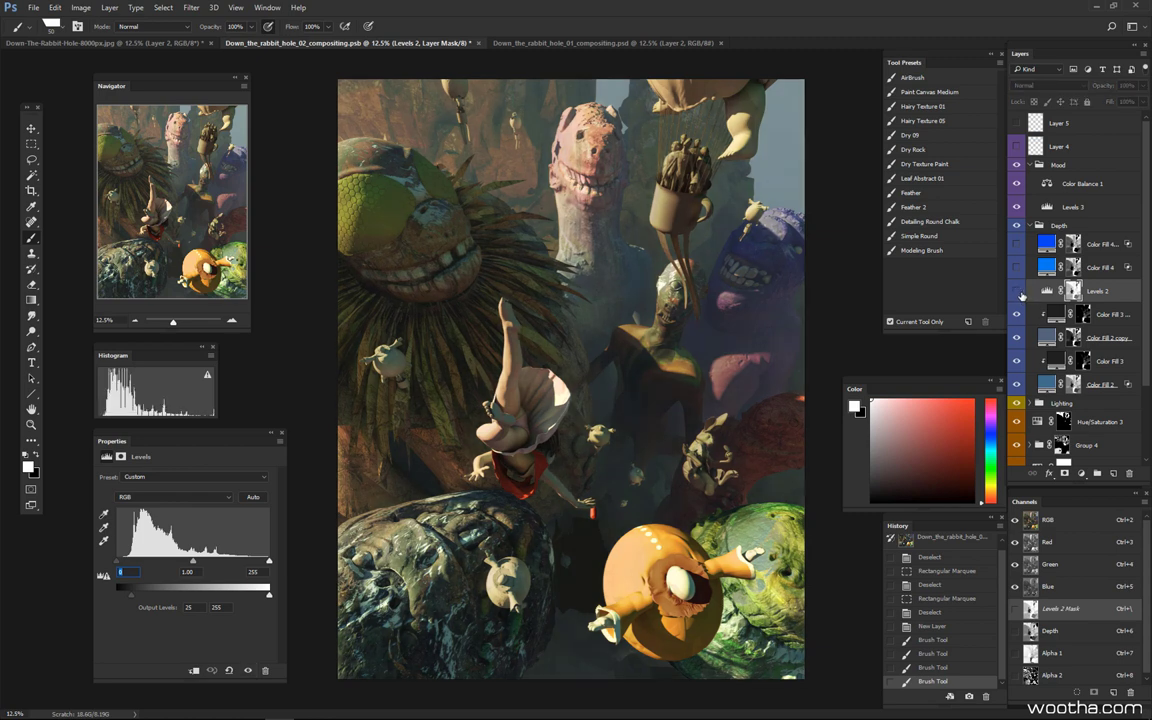
click(1018, 291)
click(1018, 291)
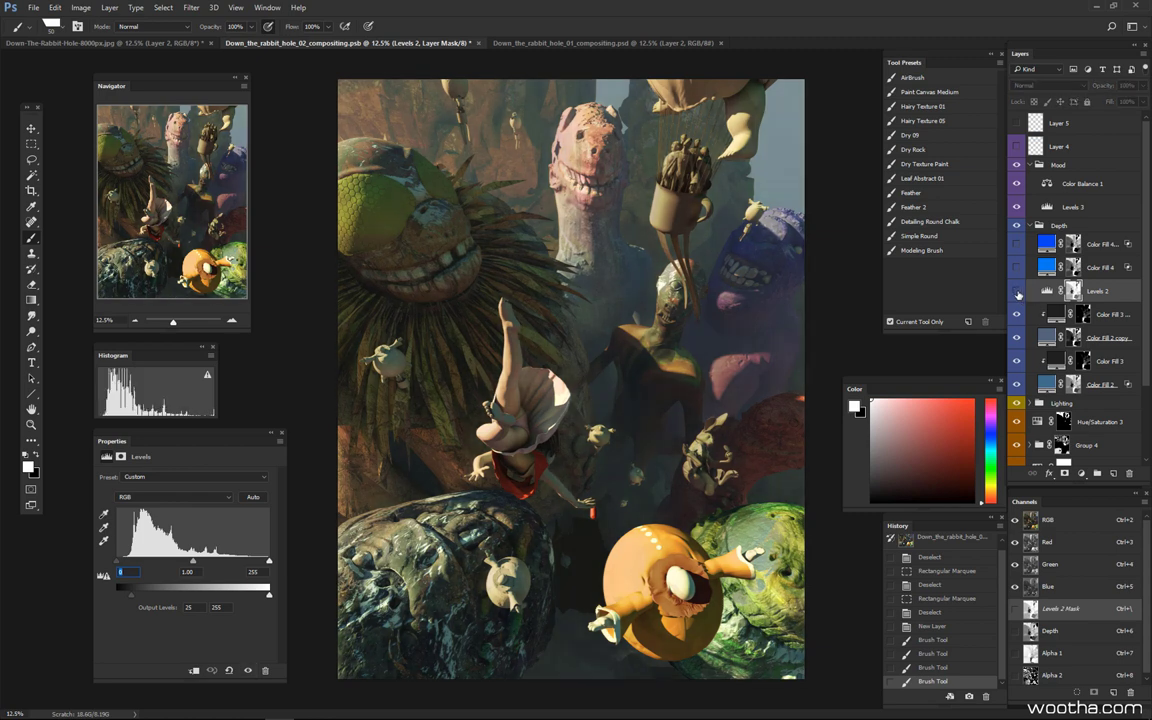
click(1017, 290)
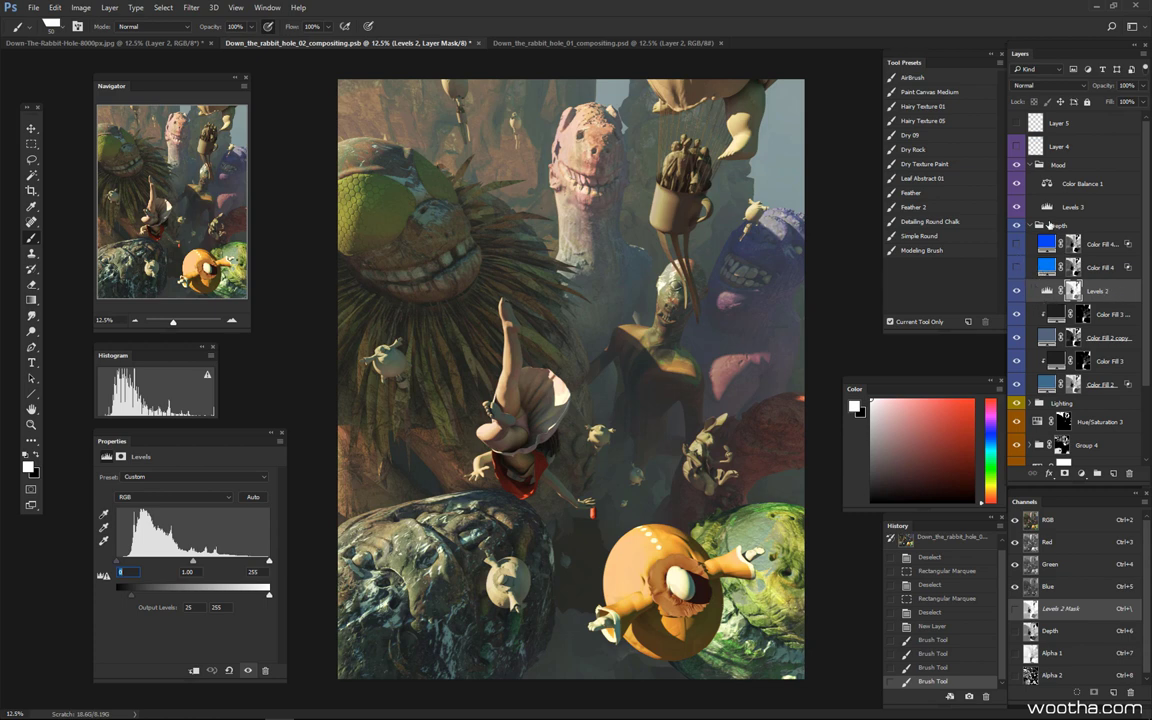
Show Color Fill 4, compare the image with and without its blue tint, and inspect its layer mask.
click(1024, 268)
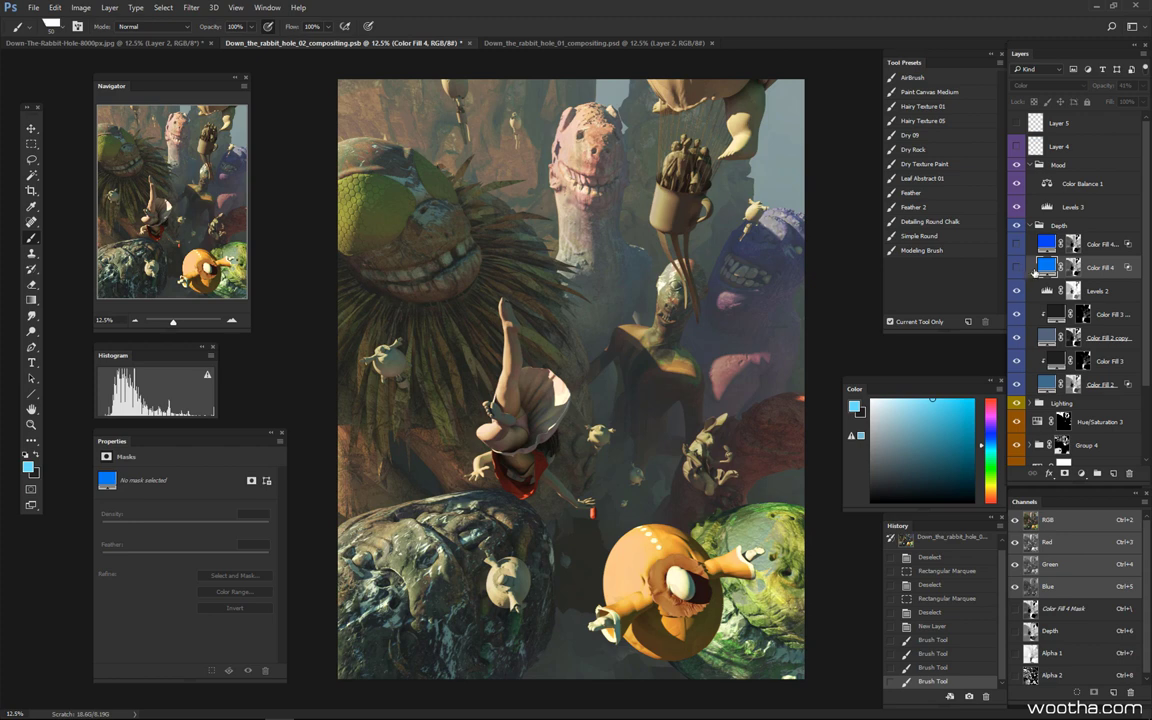
click(1017, 268)
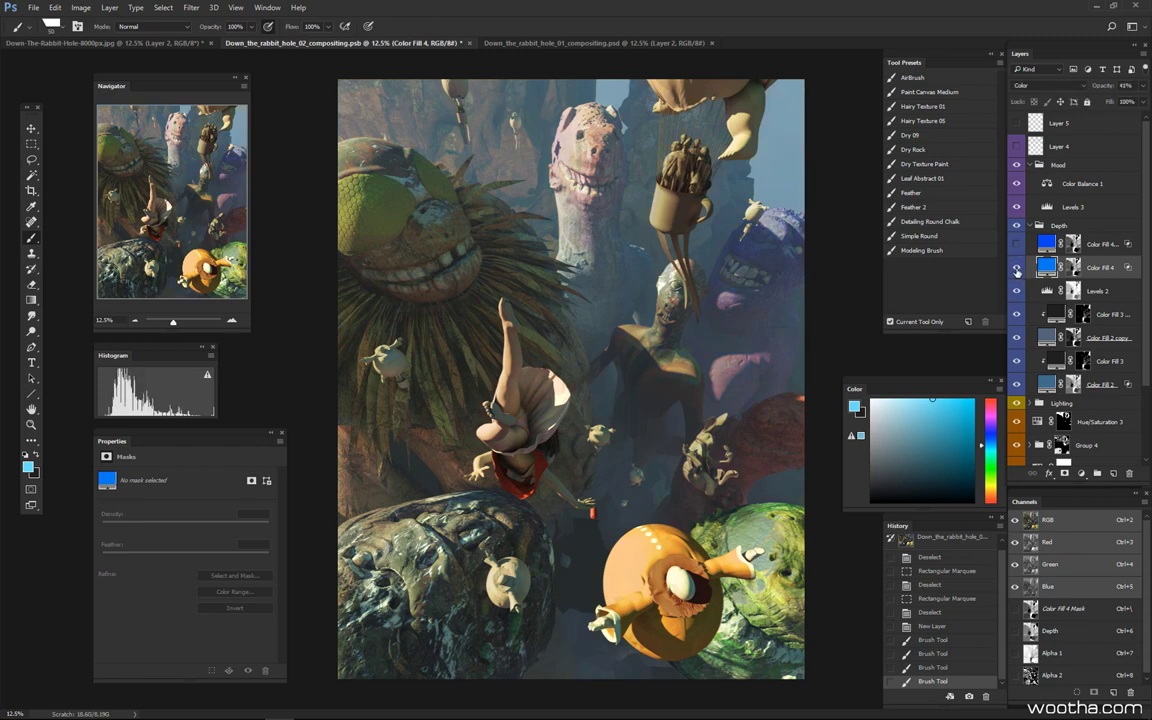
click(1017, 269)
click(1017, 268)
alt+click(1072, 267)
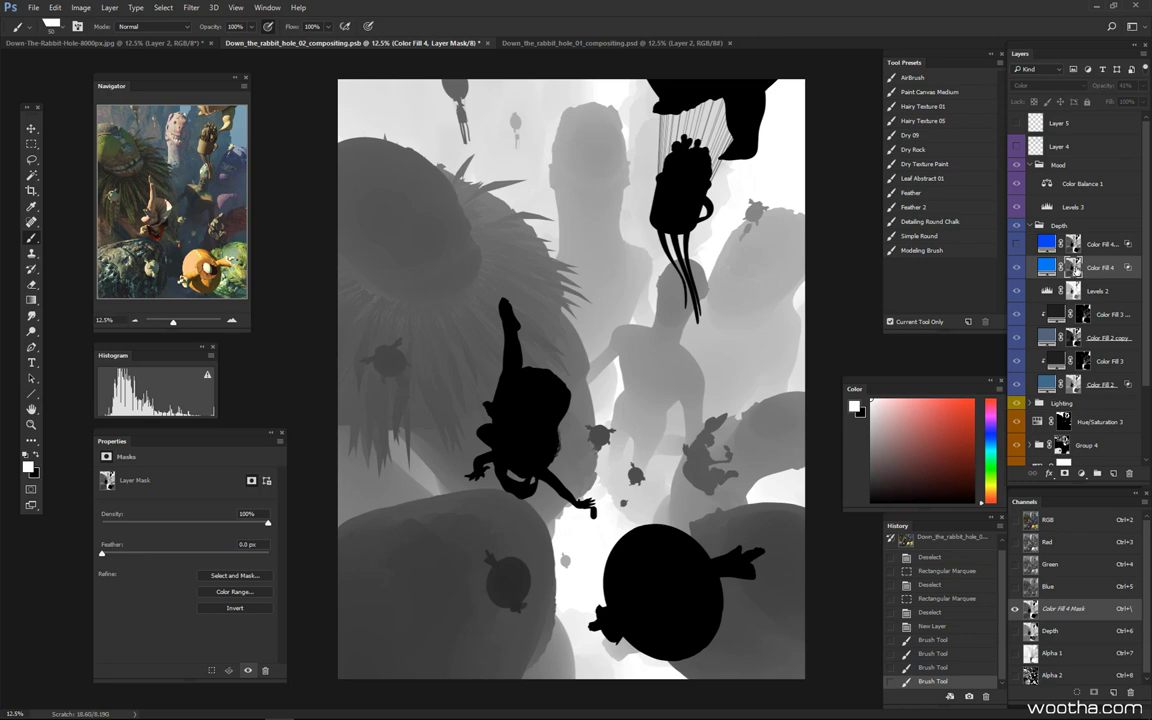
click(1046, 268)
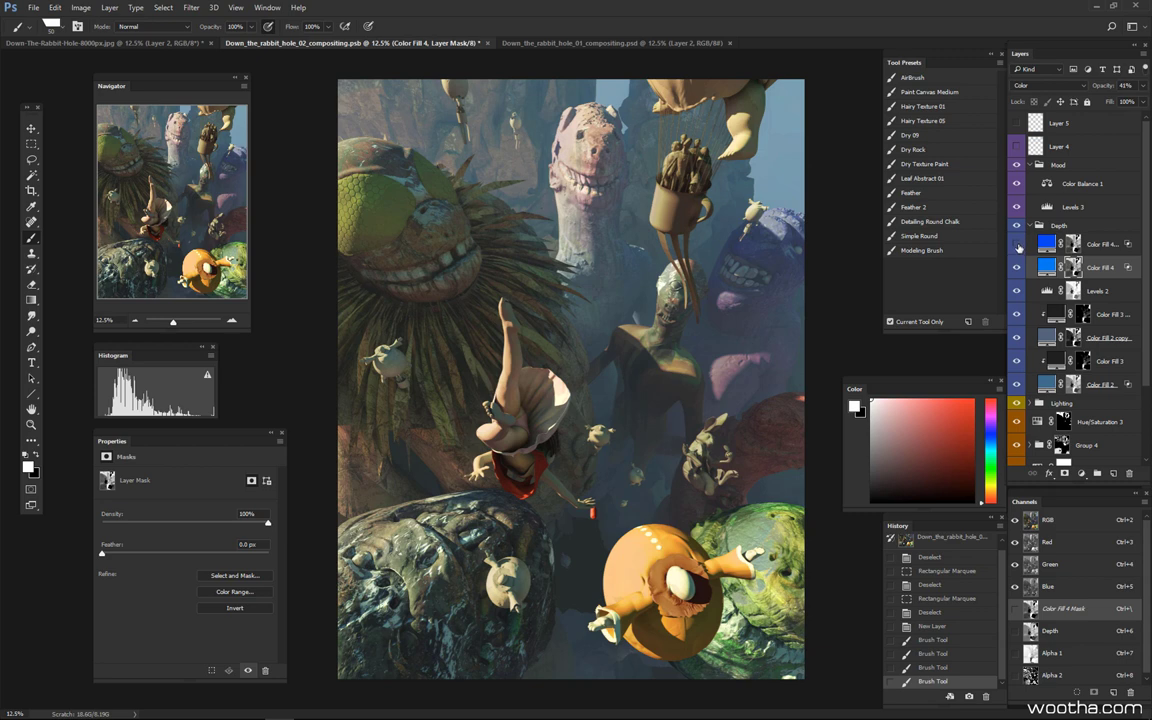
Show Color Fill 4 copy, inspect its layer mask, and compare the image with and without the fill.
click(1017, 244)
click(1104, 246)
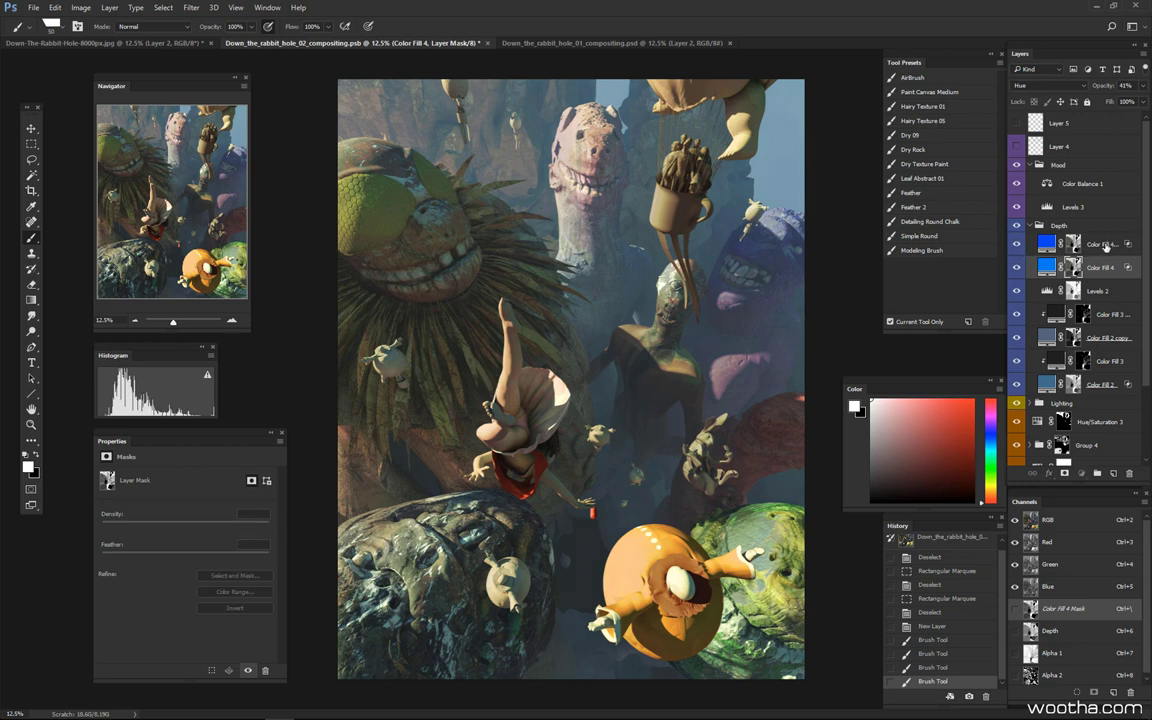
click(1056, 243)
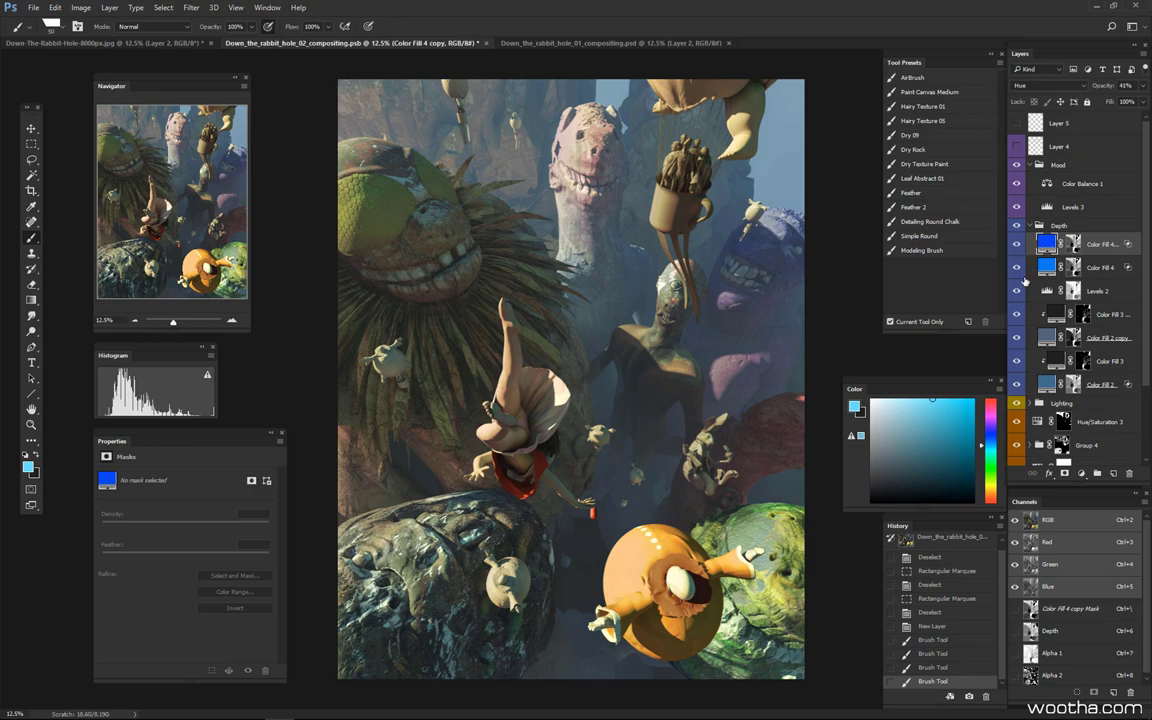
alt+click(1073, 244)
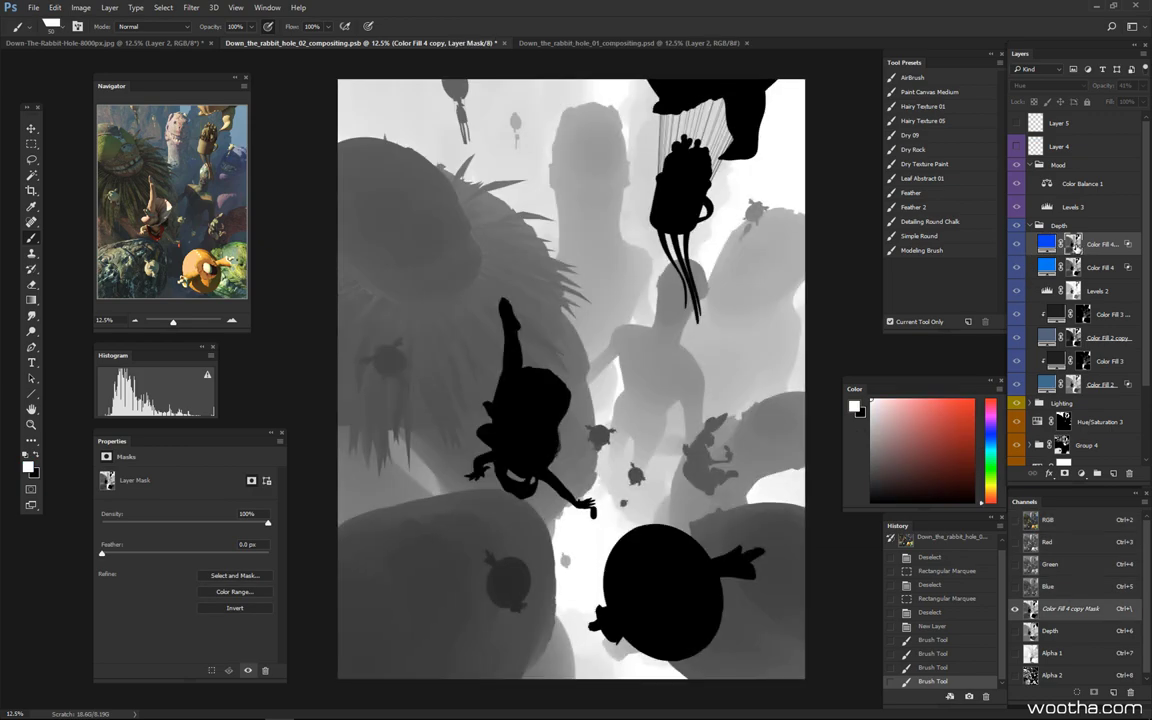
alt+click(1072, 244)
click(1016, 244)
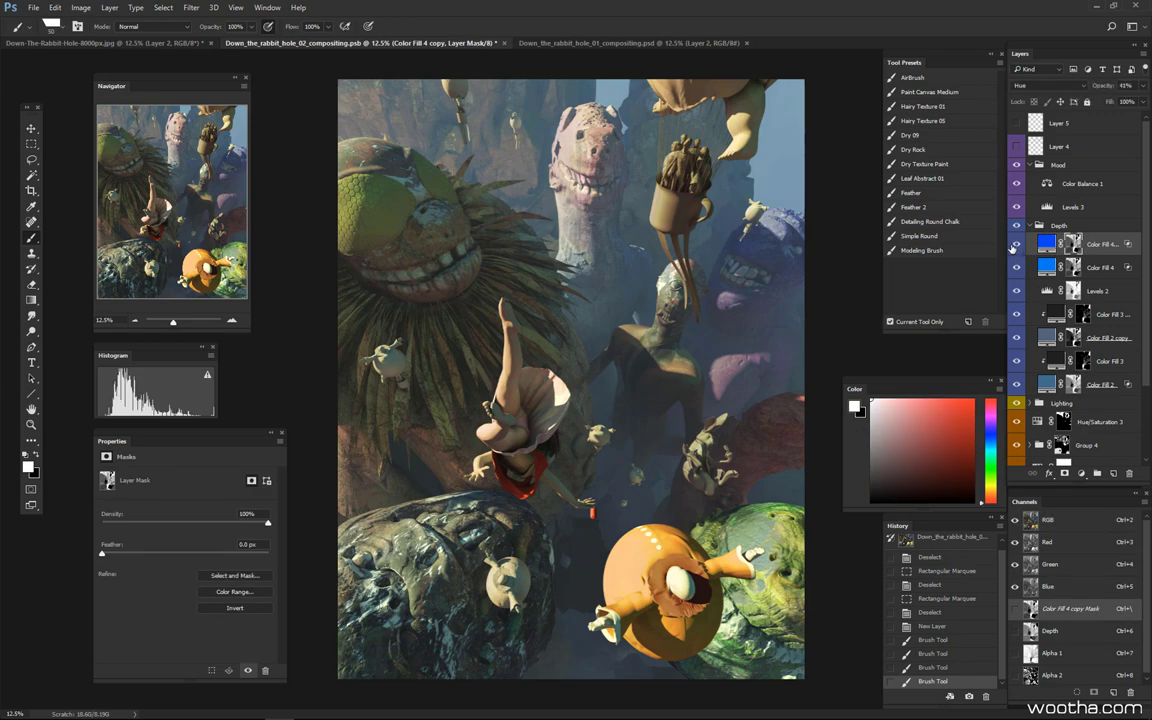
click(1016, 245)
Check Color Fill 4's solid colour without changing it, and move the Color panel slightly higher.
double_click(1046, 267)
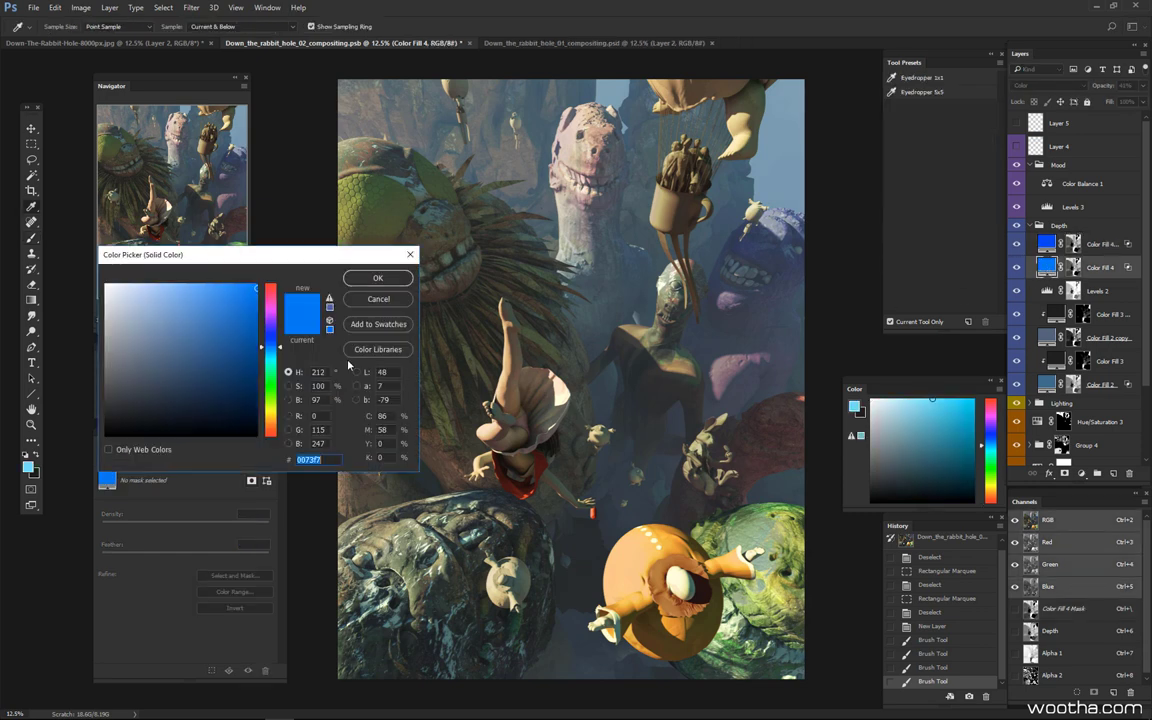
click(367, 276)
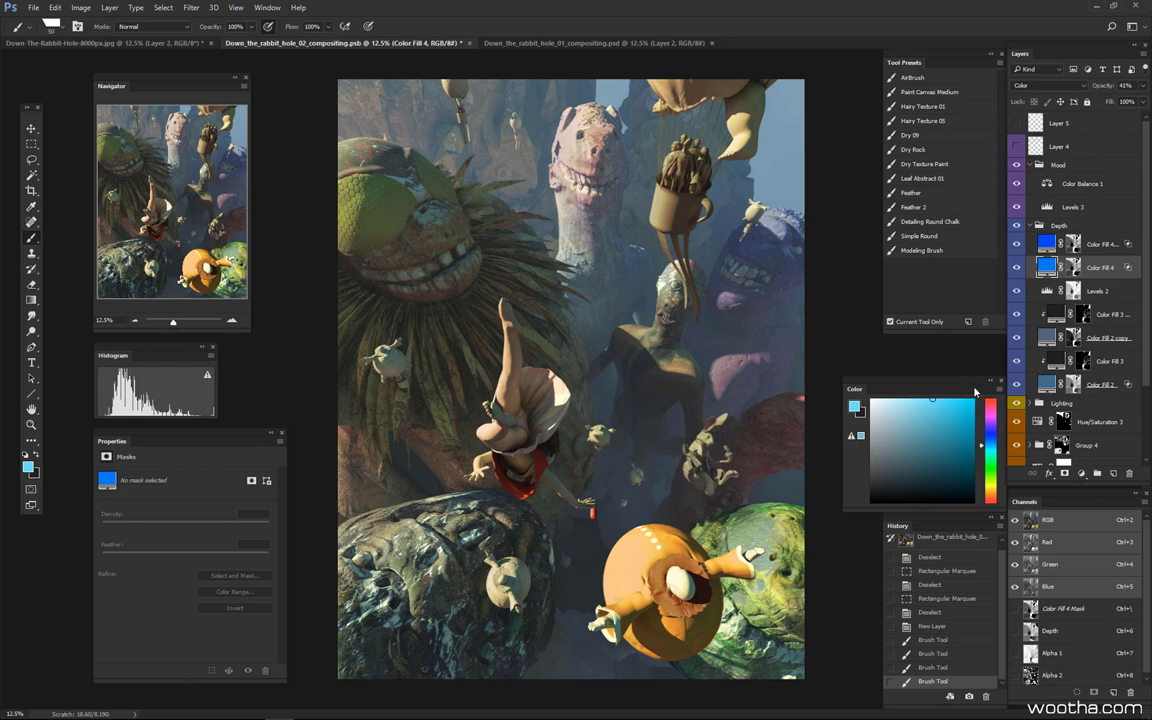
drag(975, 392, 970, 357)
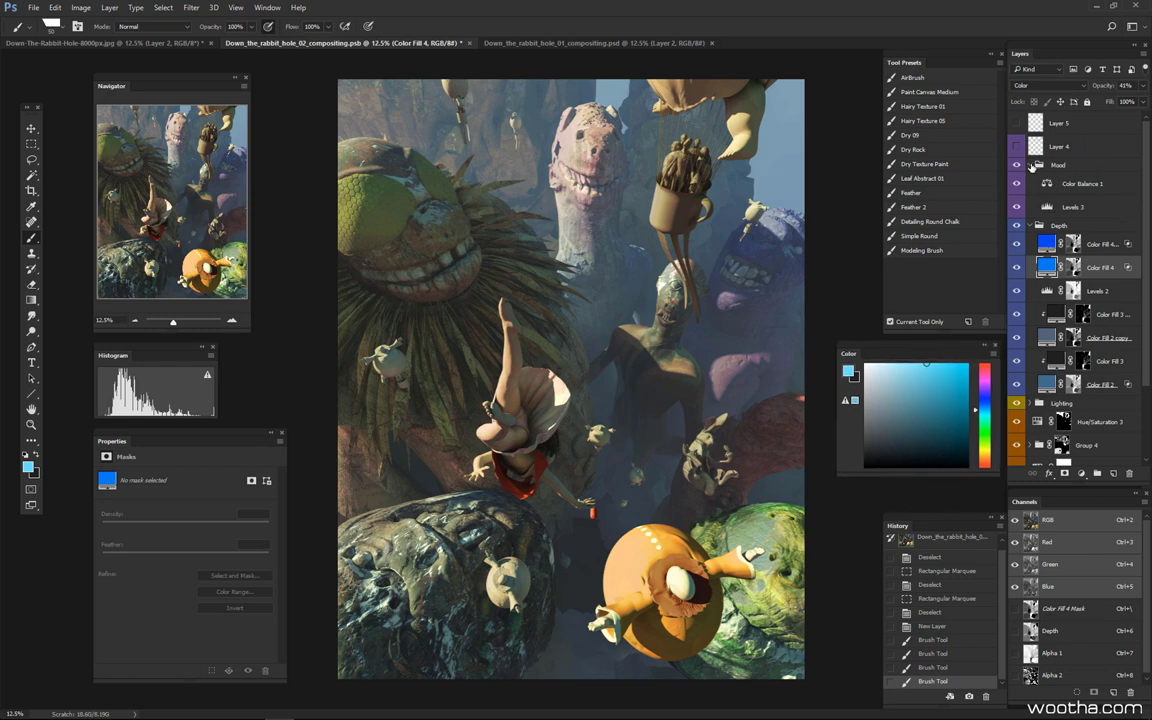
Collapse the Mood and Depth groups, and compare the image with and without the Mood group's adjustments.
click(1031, 164)
click(1033, 178)
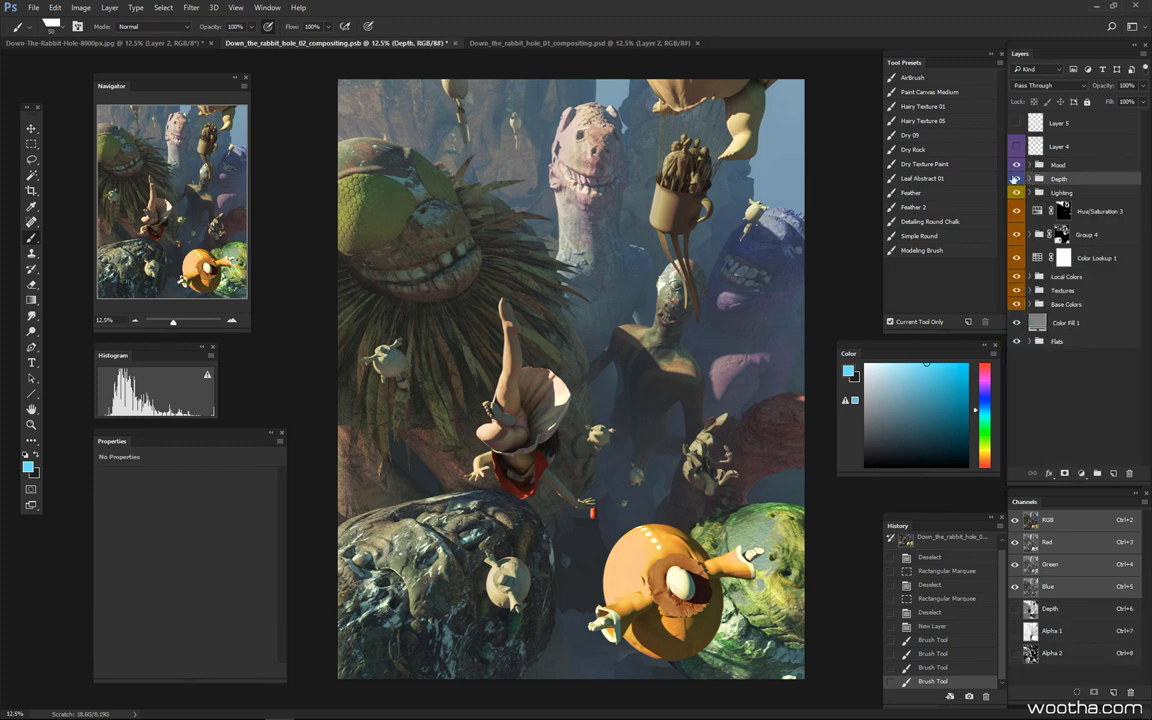
click(1017, 167)
click(1058, 164)
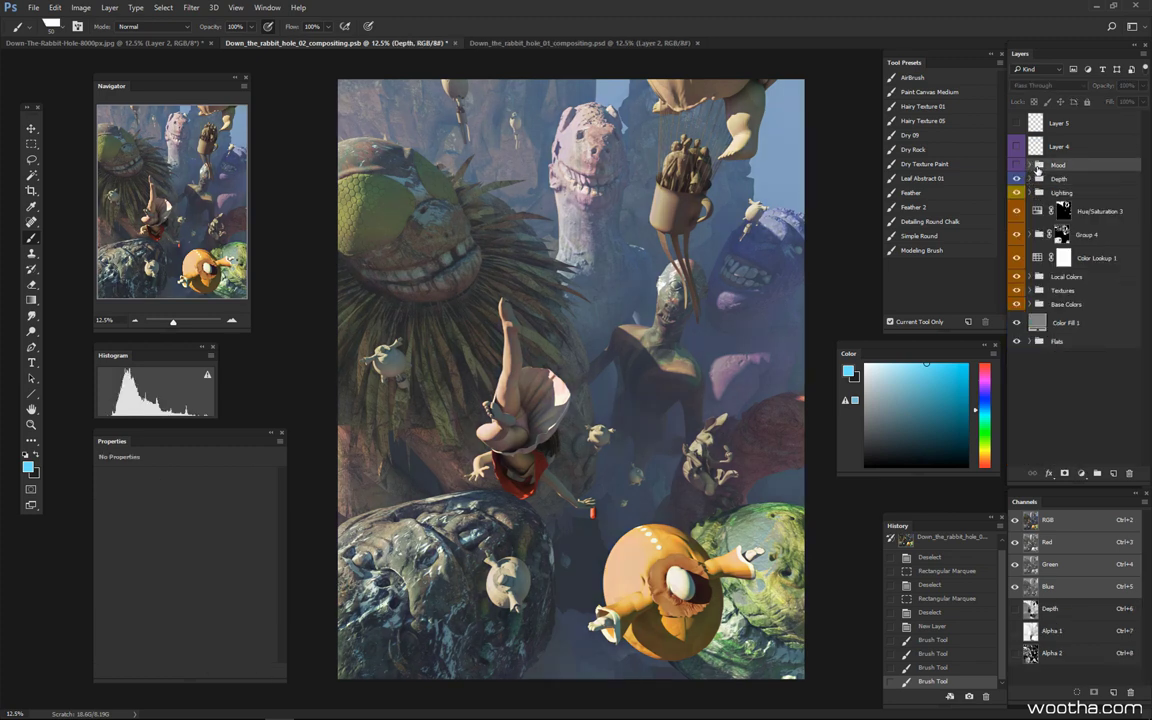
click(1031, 164)
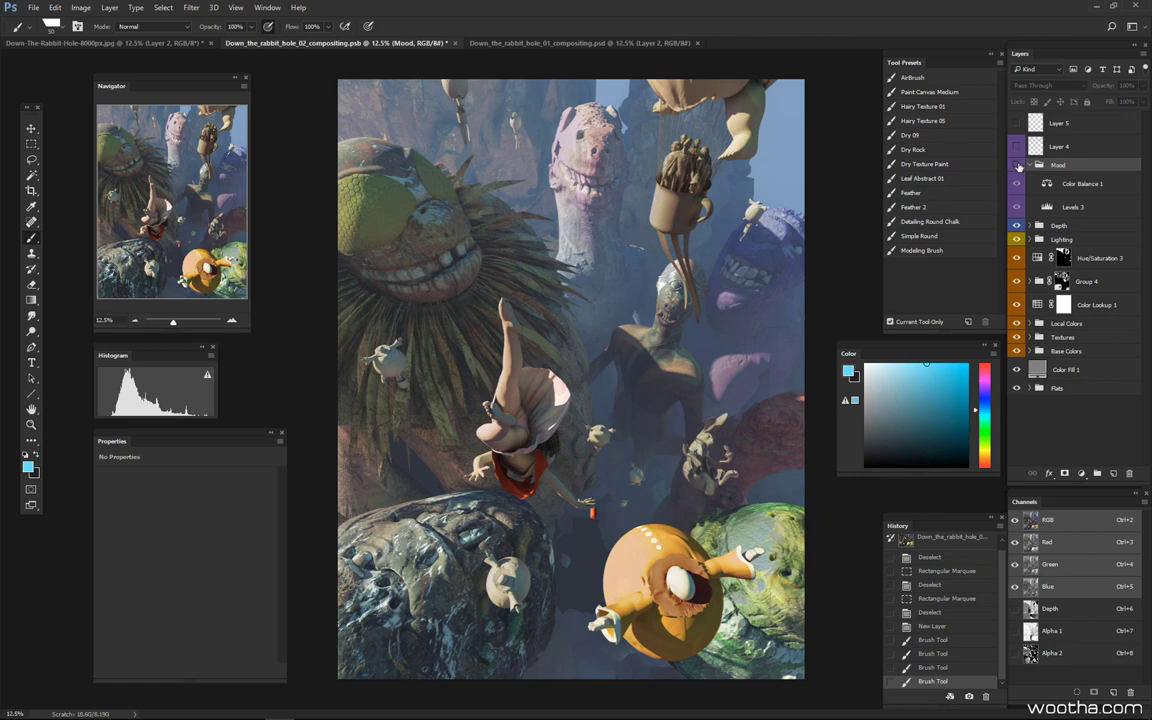
click(1017, 166)
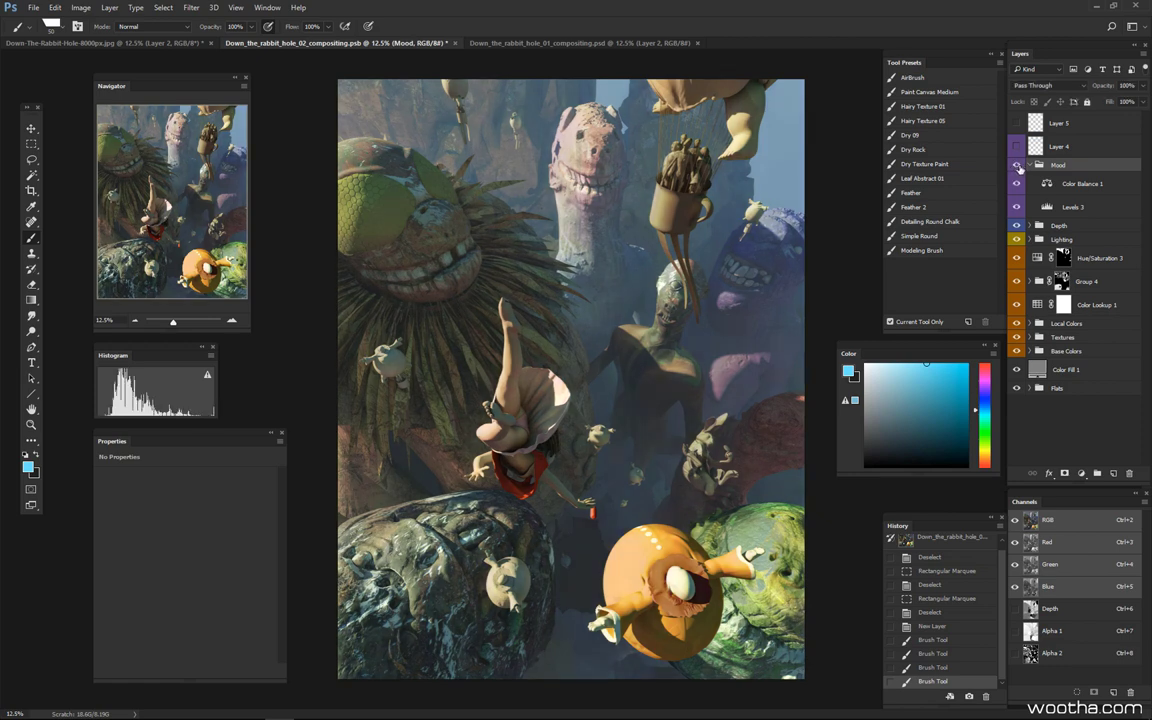
click(1017, 166)
click(1031, 164)
click(1017, 166)
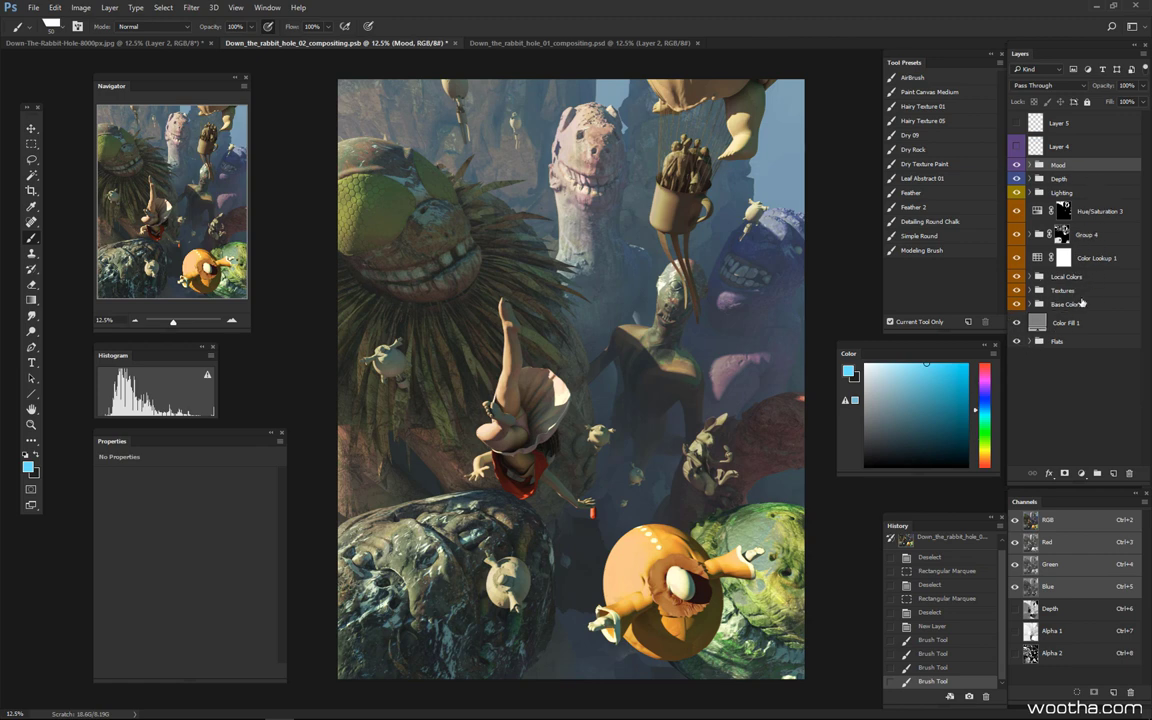
Review the layer stack from the colour and texture groups up through Group 4, Lighting, Depth and Mood.
click(1066, 276)
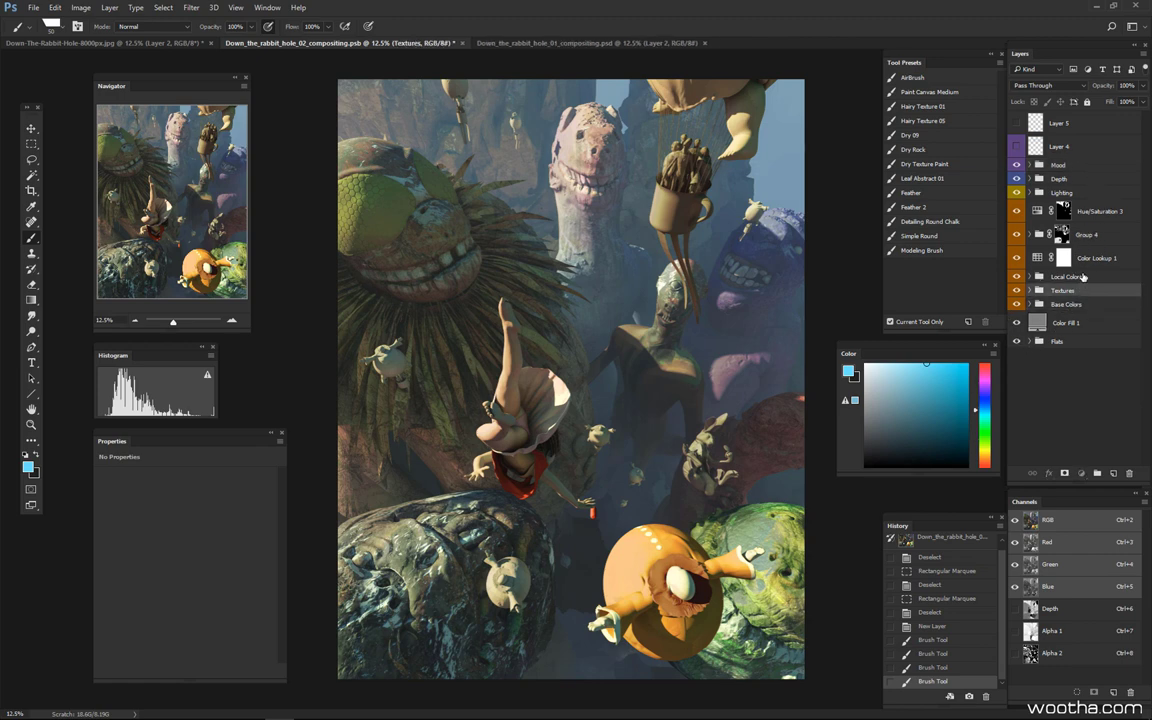
click(1102, 235)
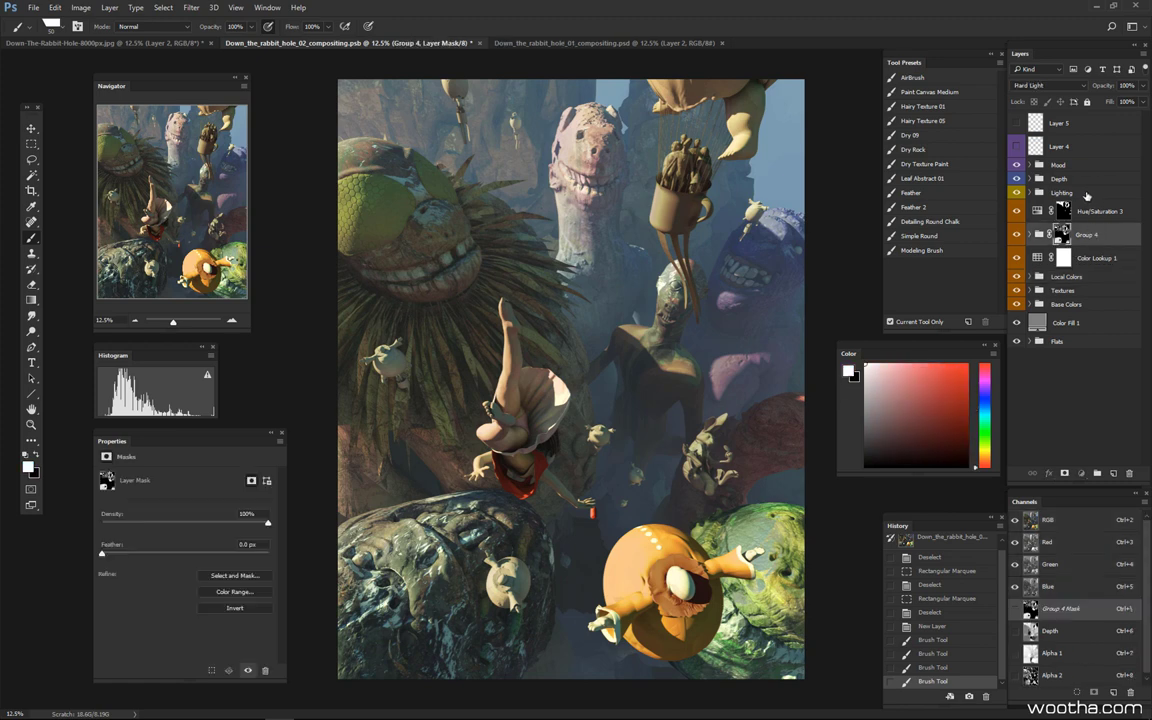
click(1087, 193)
click(1050, 164)
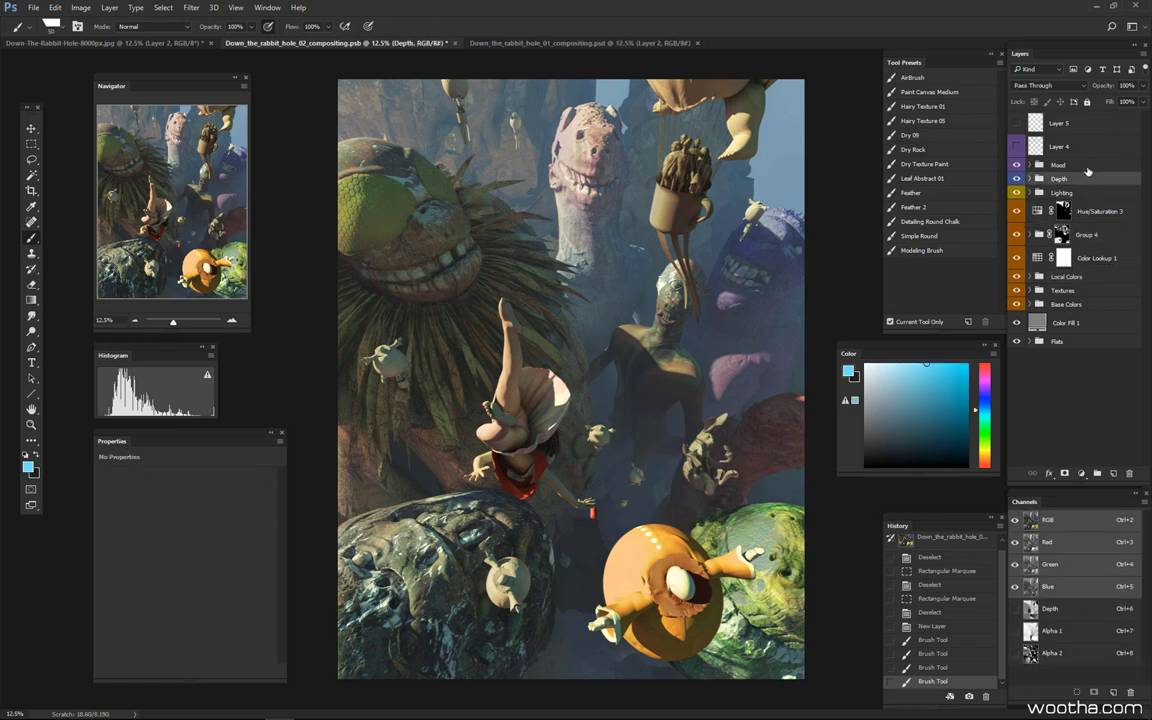
click(1029, 165)
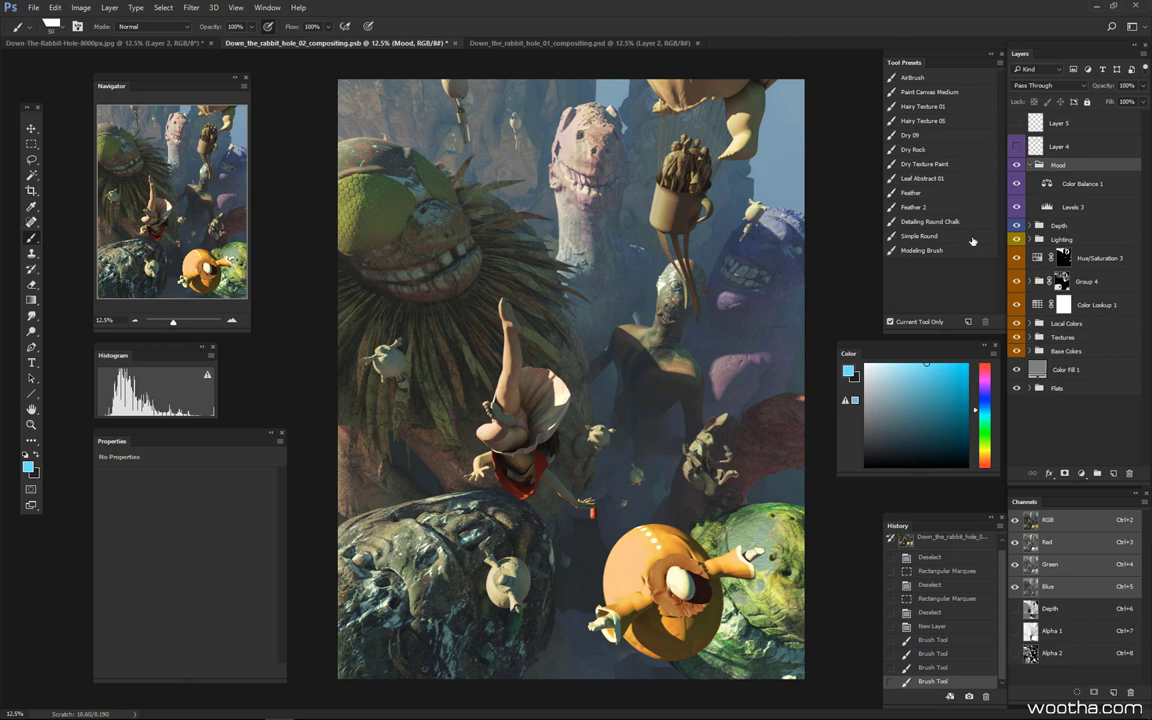
click(1032, 165)
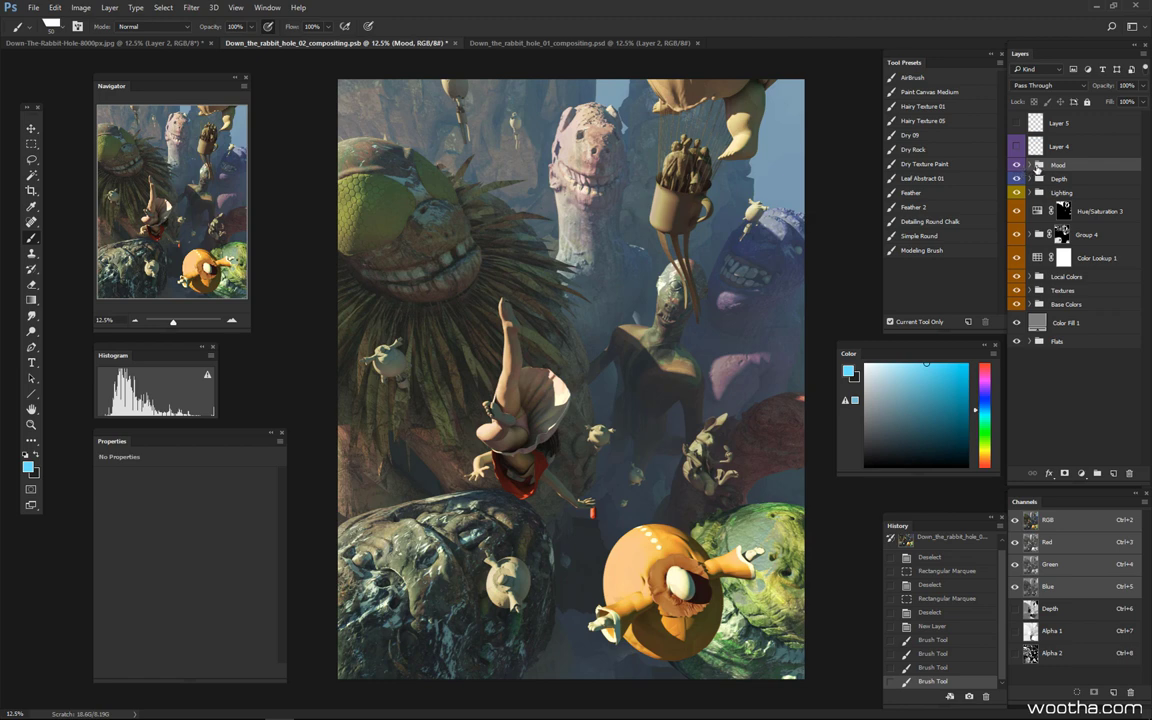
Expand the Mood group and compare the image with and without it, leaving the group shown.
click(1033, 165)
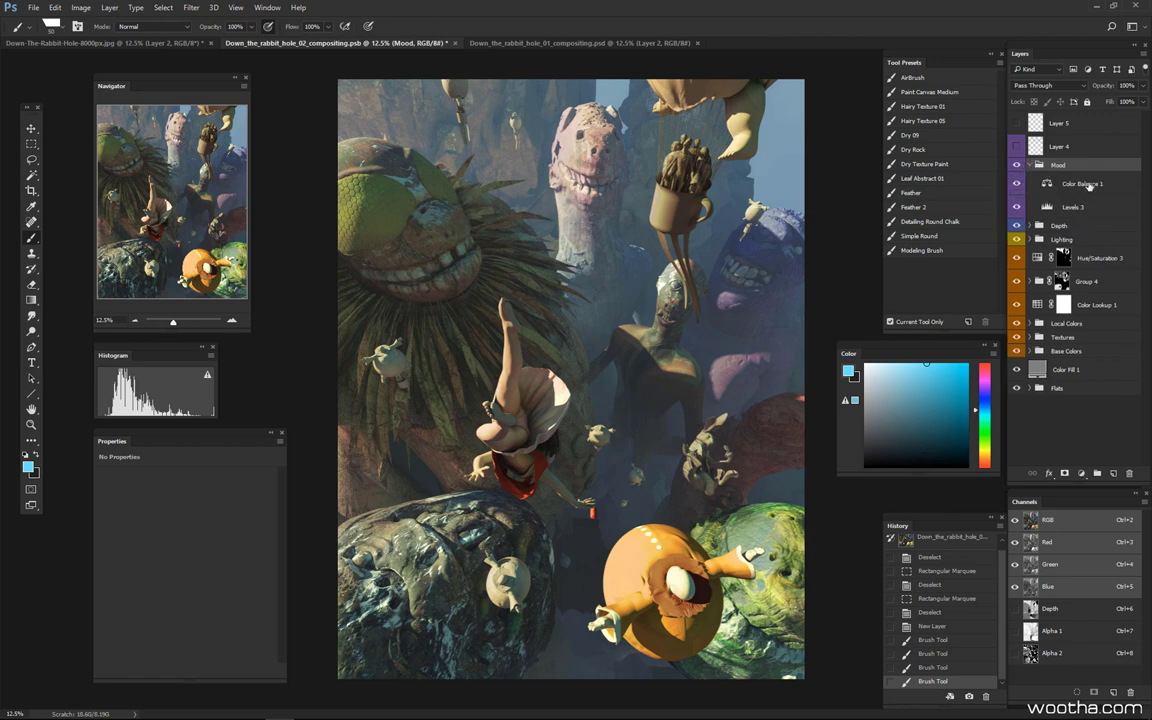
click(1017, 165)
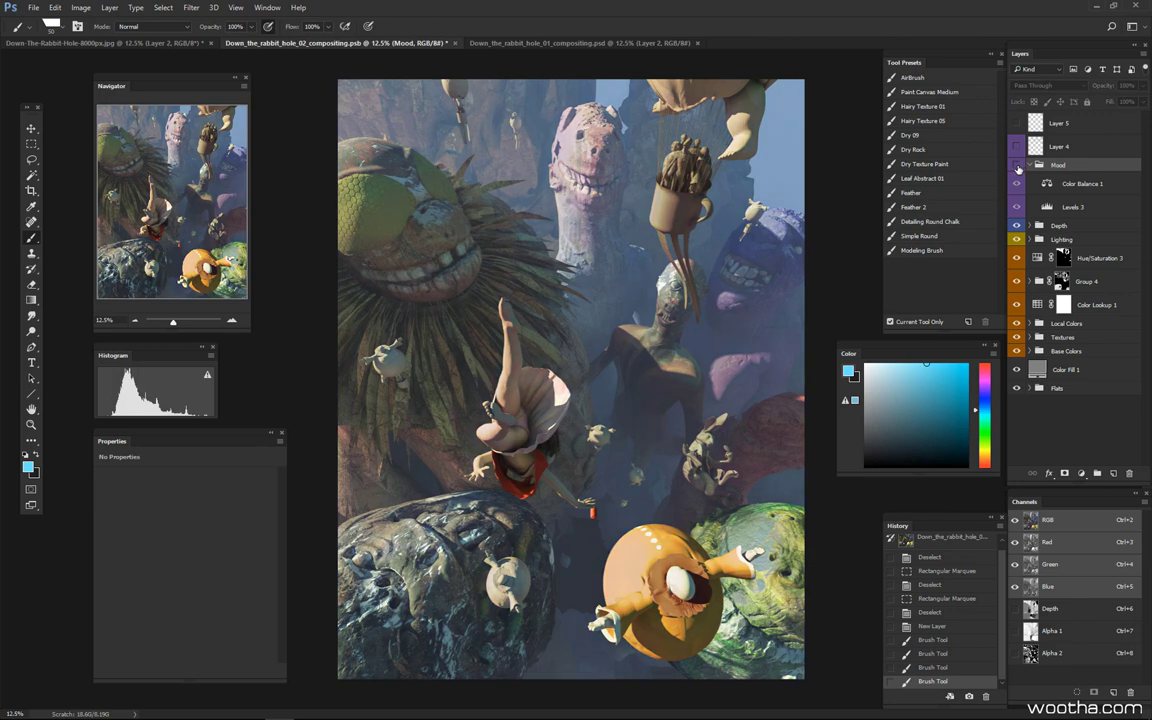
click(1017, 165)
click(1017, 165)
click(1017, 165)
Add a Color Lookup adjustment layer above Color Balance 1 in the Mood group.
click(1094, 190)
click(1081, 473)
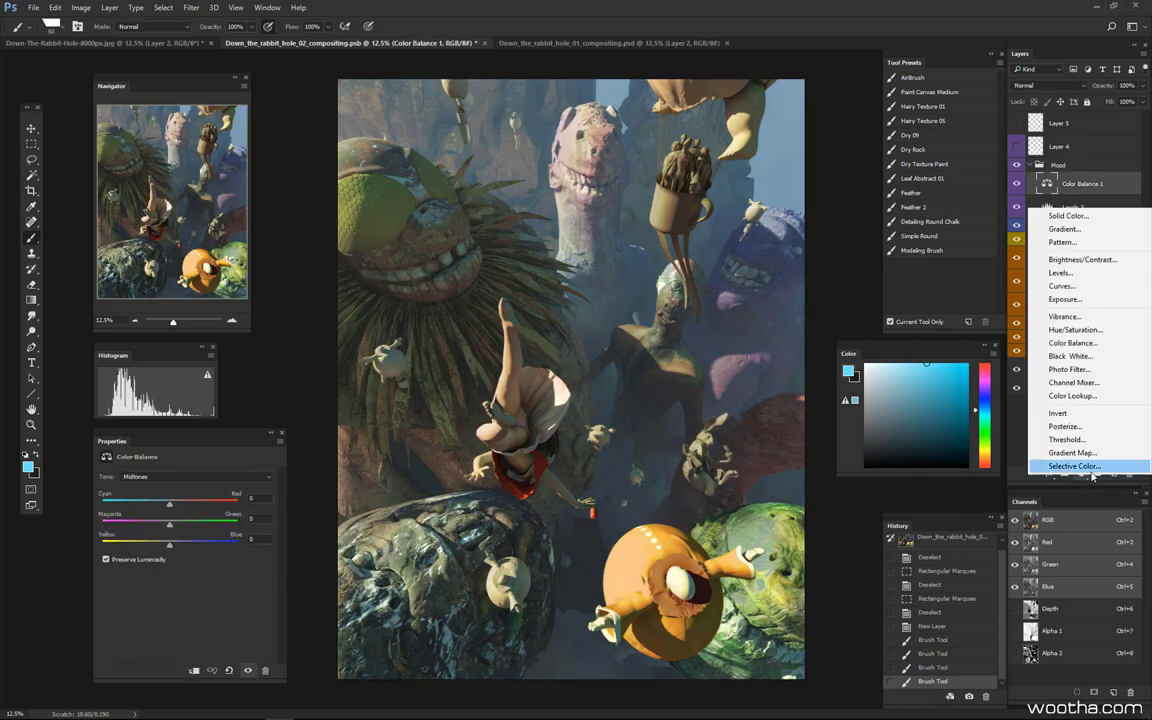
click(1090, 395)
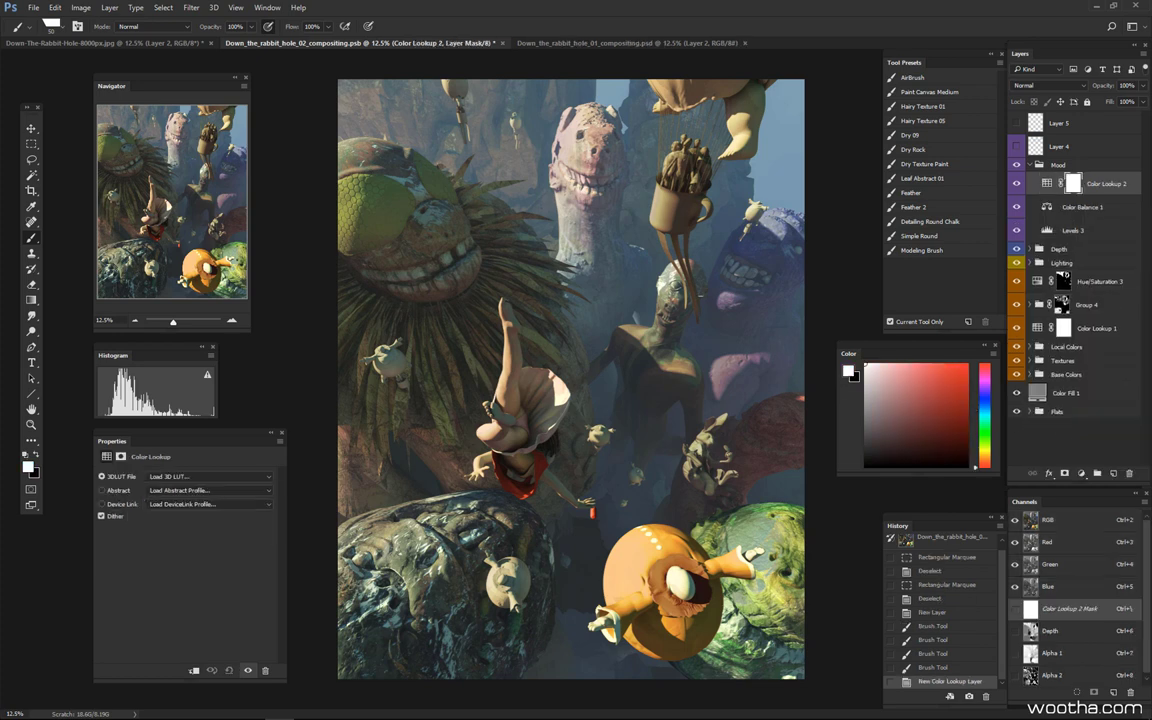
Load the LateSunset.3DL table as the 3D LUT of the Color Lookup 2 adjustment.
click(1047, 184)
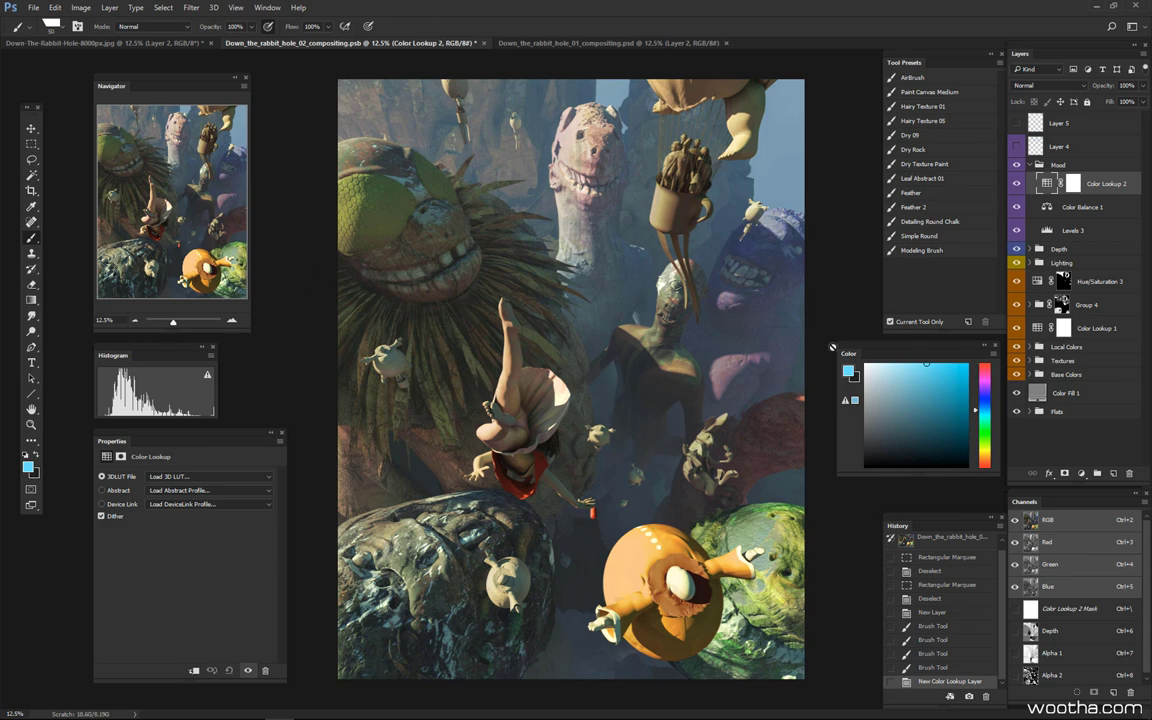
click(208, 476)
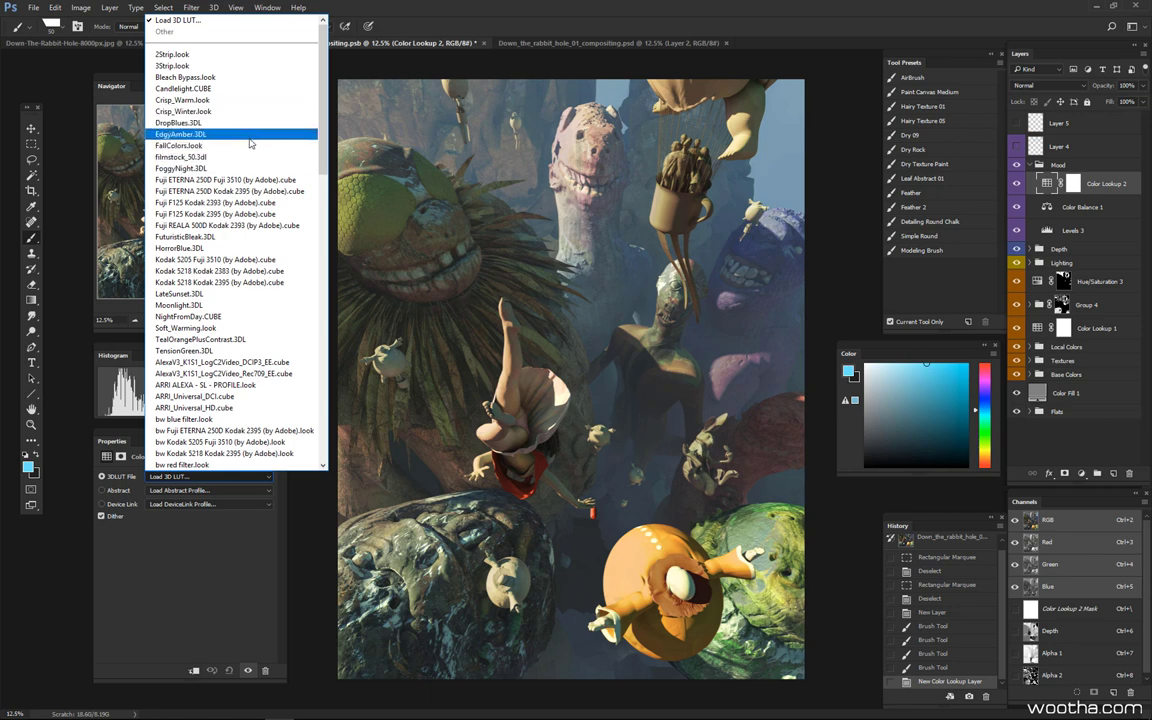
click(197, 297)
Try the Color blend mode on Color Lookup 2, settle on Soft Light, and lower its opacity to about 48%.
click(1050, 85)
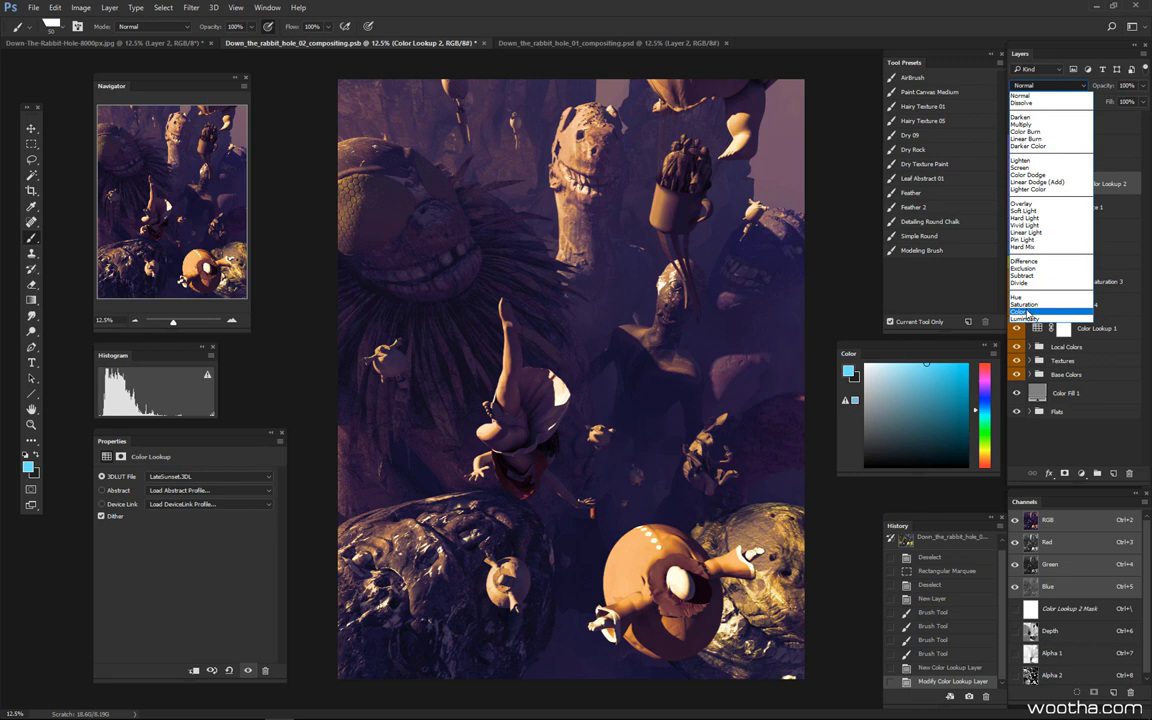
click(1022, 311)
click(1050, 85)
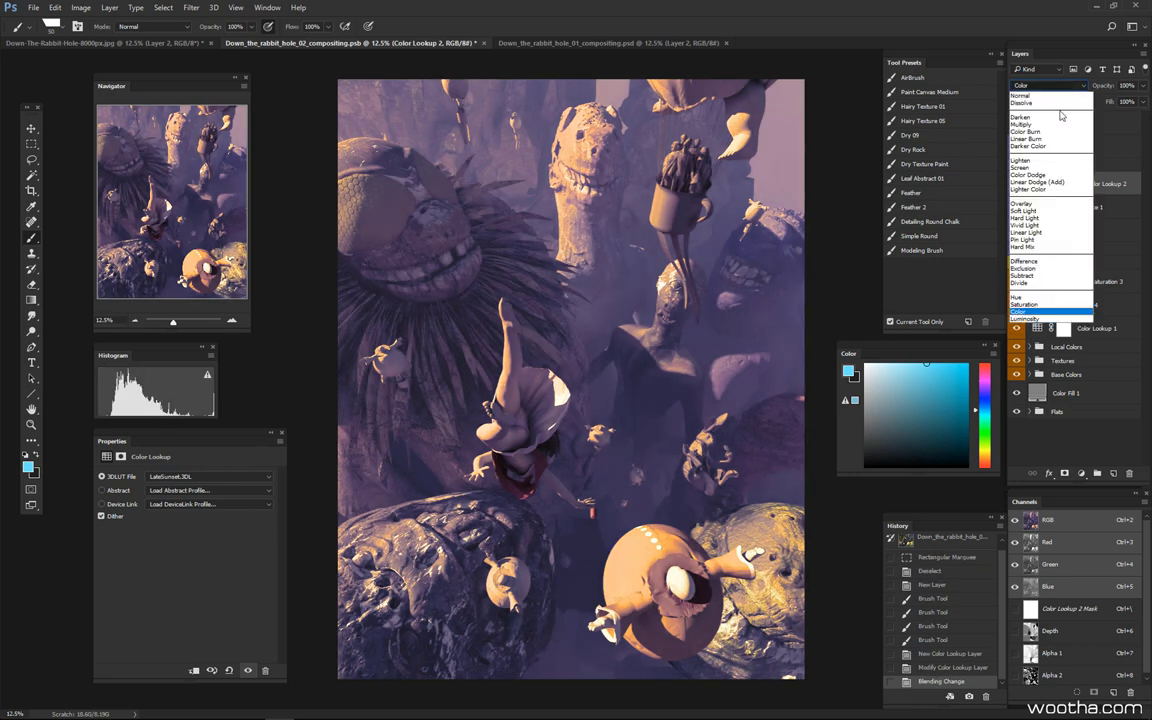
click(1025, 211)
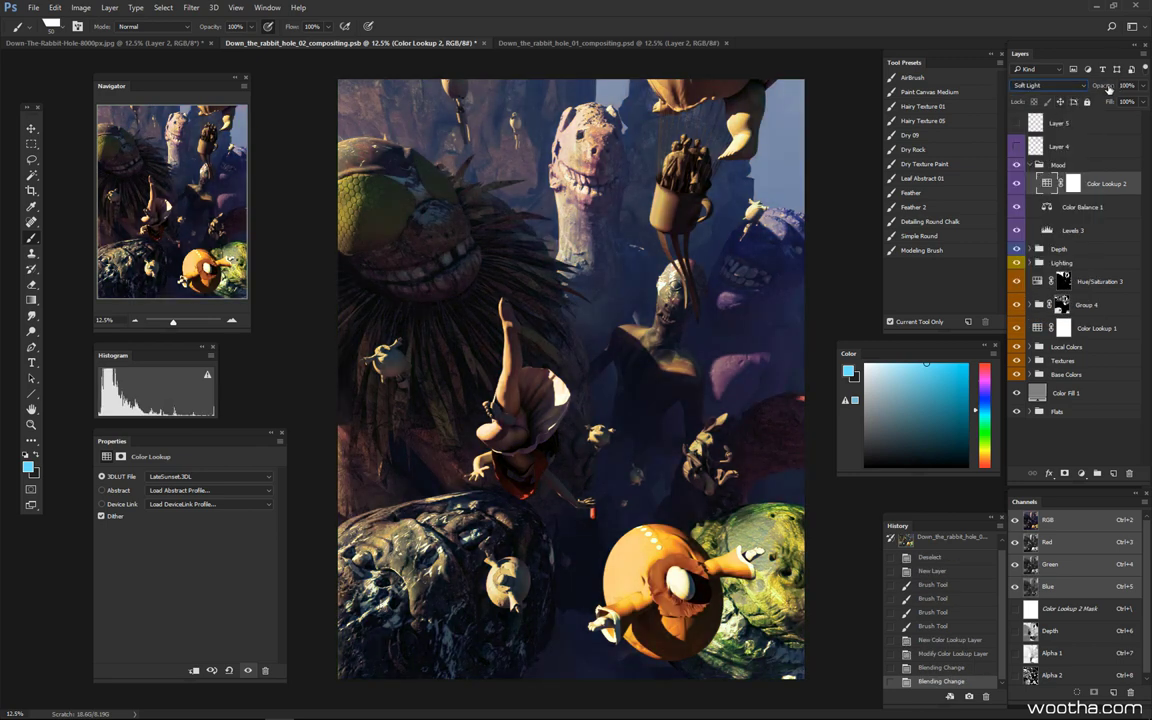
drag(1108, 89, 1071, 86)
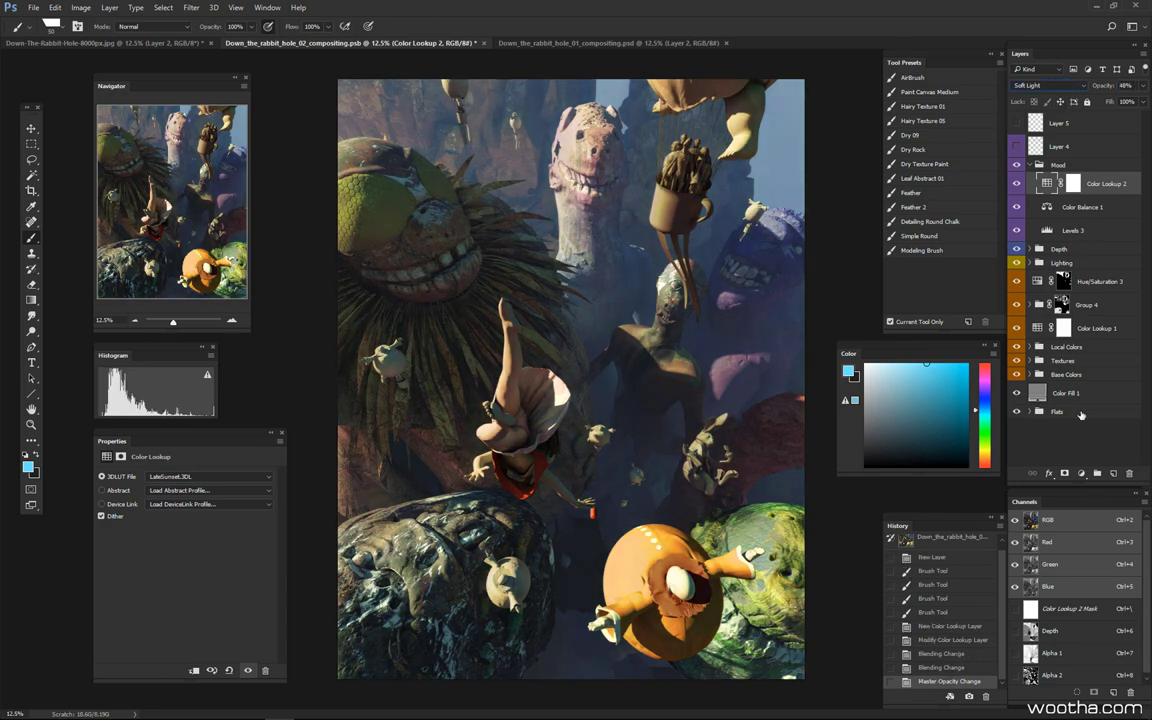
Add a Solid Color fill layer in orange-brown b68147 above Color Lookup 2 in the Mood group, at 8% opacity.
click(1081, 473)
click(965, 195)
text(f266ff)
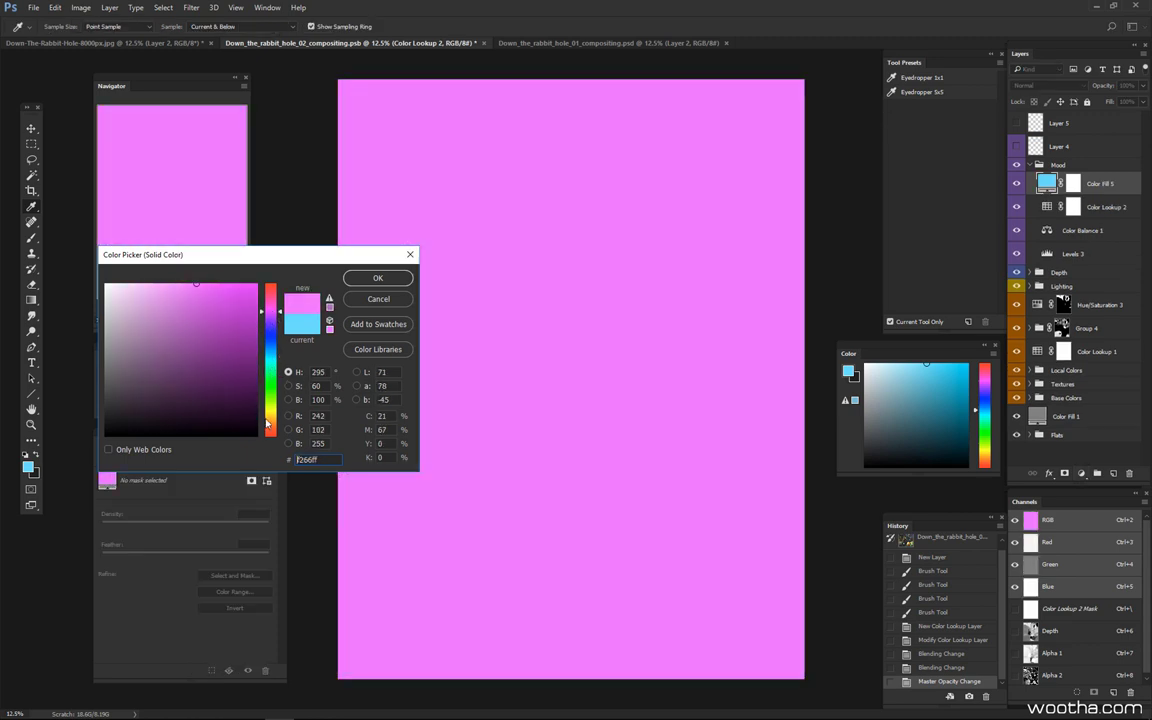
click(266, 425)
click(190, 329)
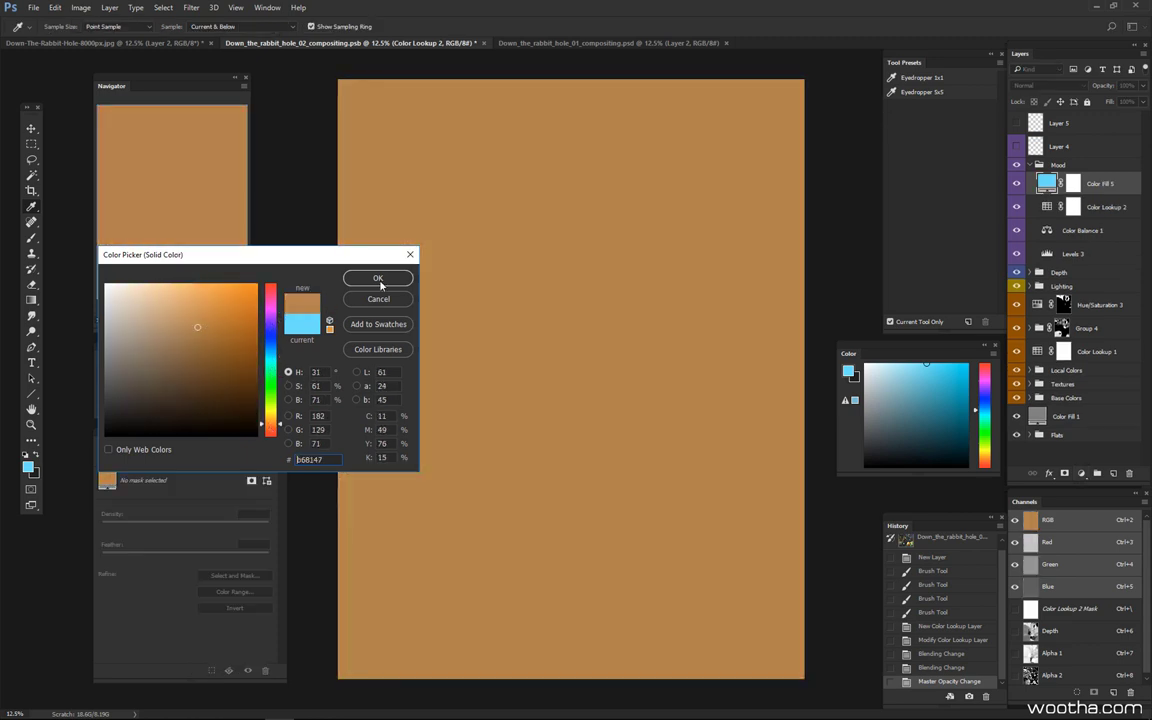
click(378, 278)
key(b)
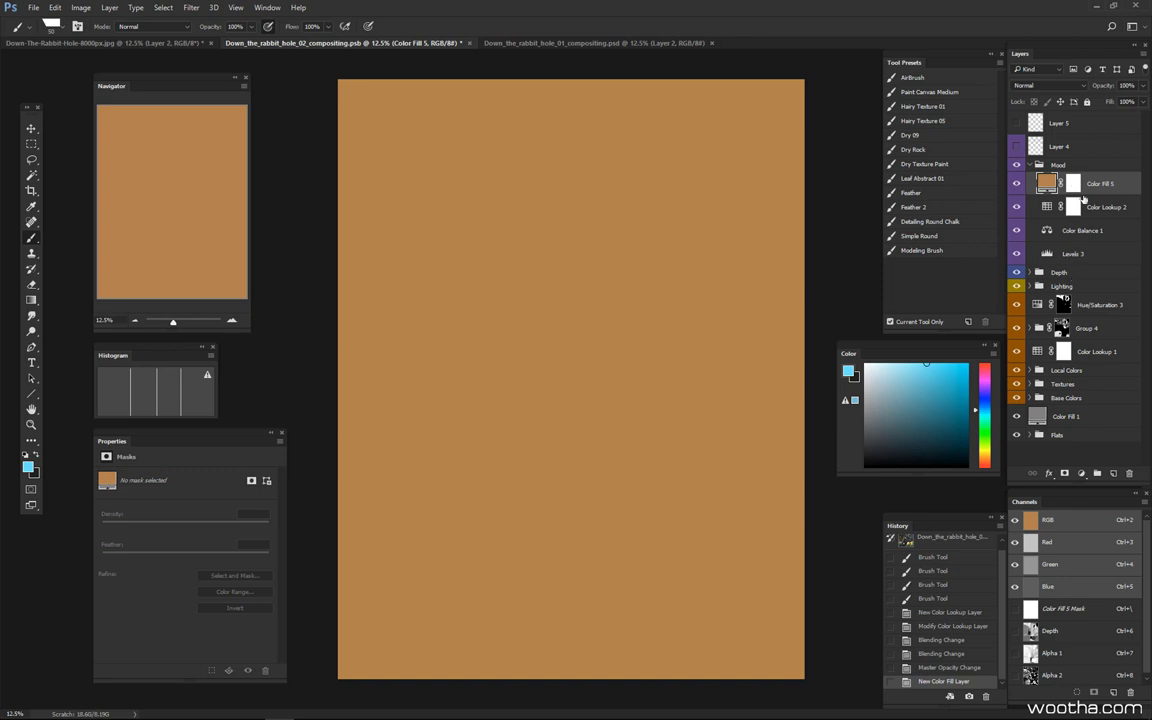
scroll(1031, 87, down, 3)
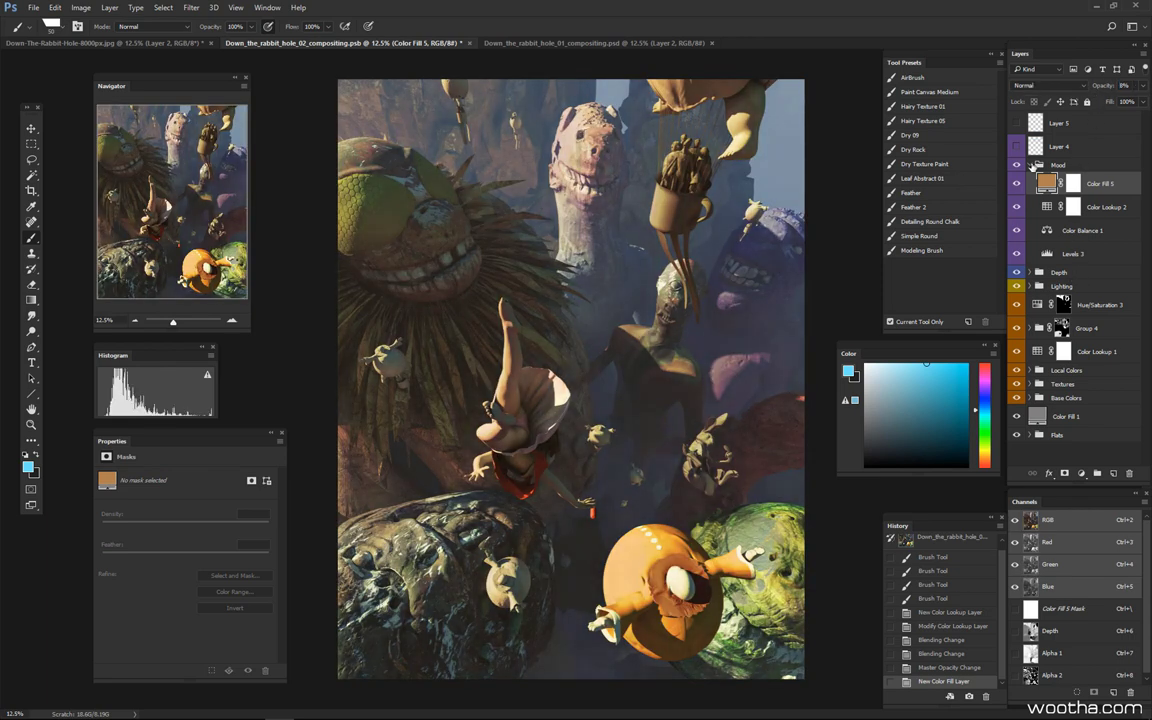
key(Return)
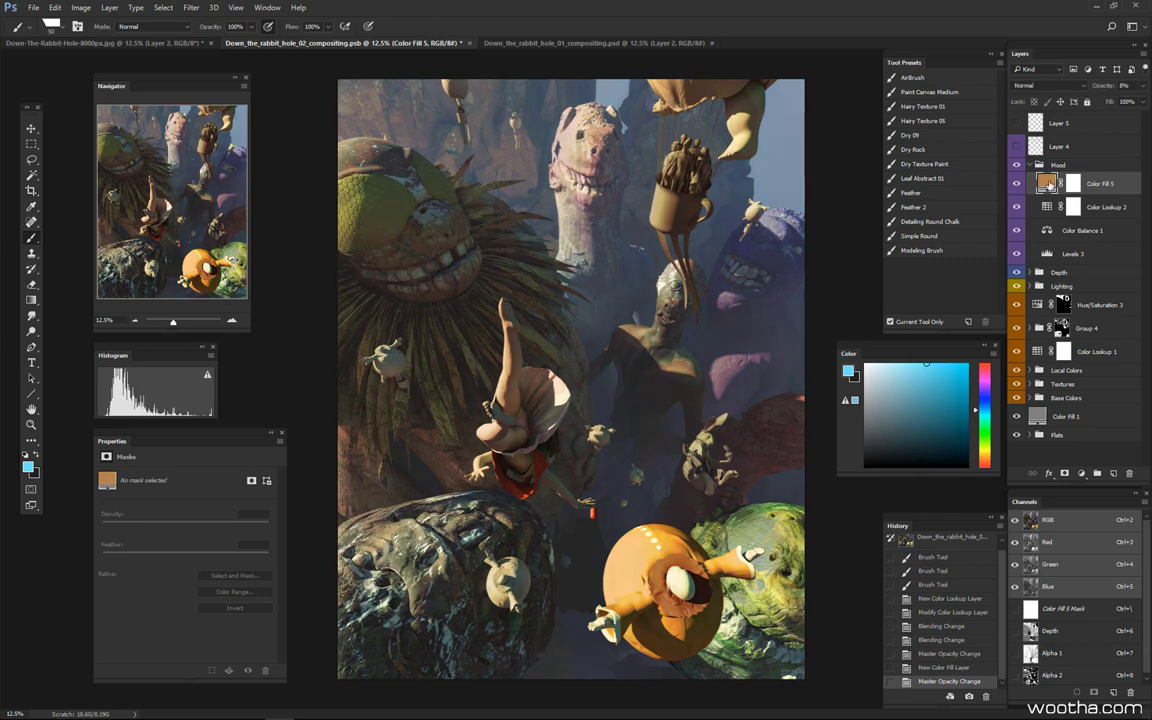
Set Color Fill 5 to colour bb8346 at 10% opacity, and raise the opacity of Color Lookup 2.
double_click(1047, 184)
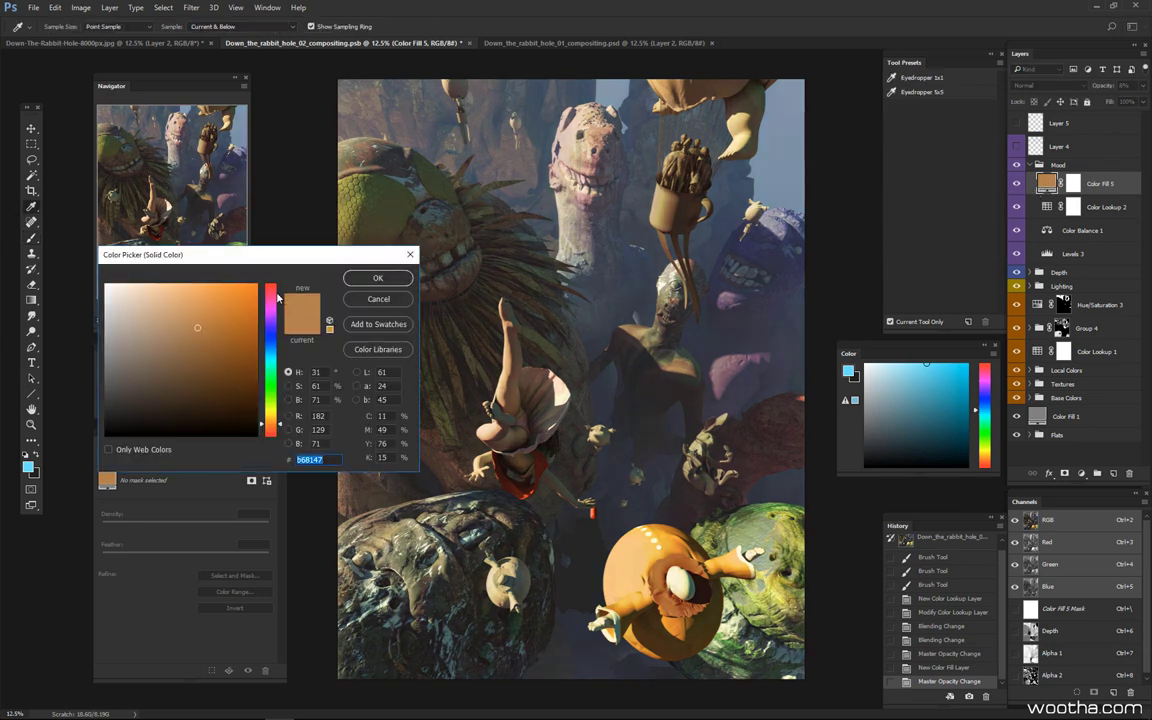
click(378, 278)
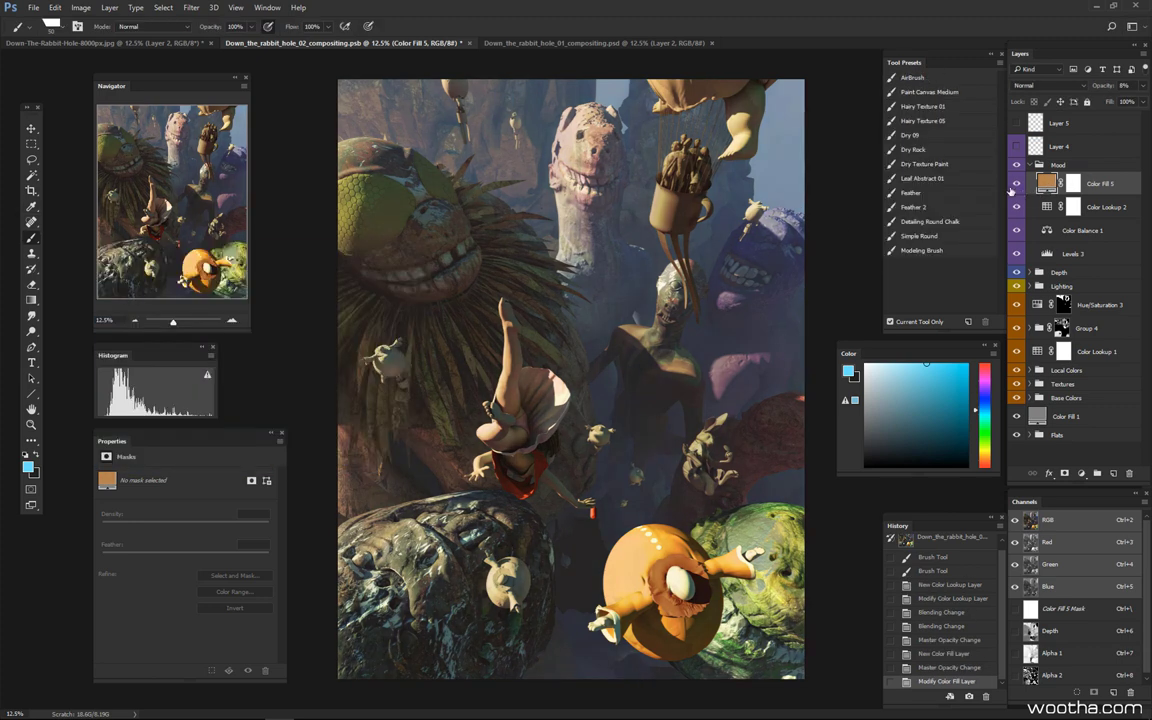
click(1100, 207)
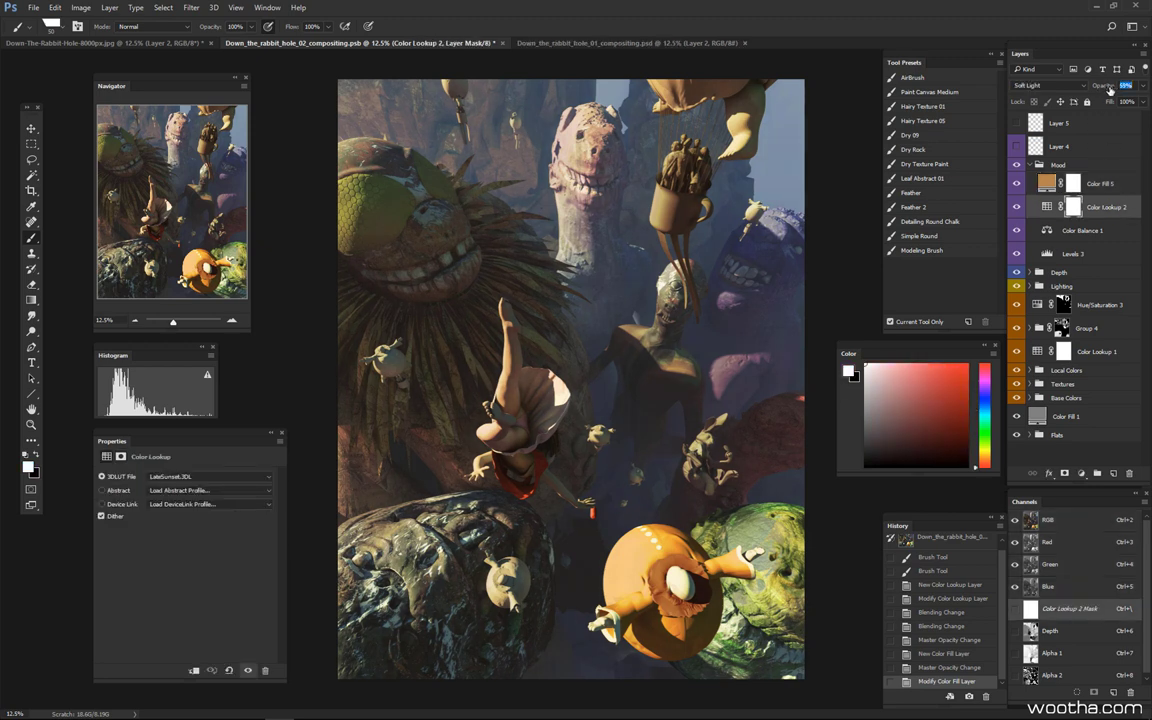
key(alt+bracketright)
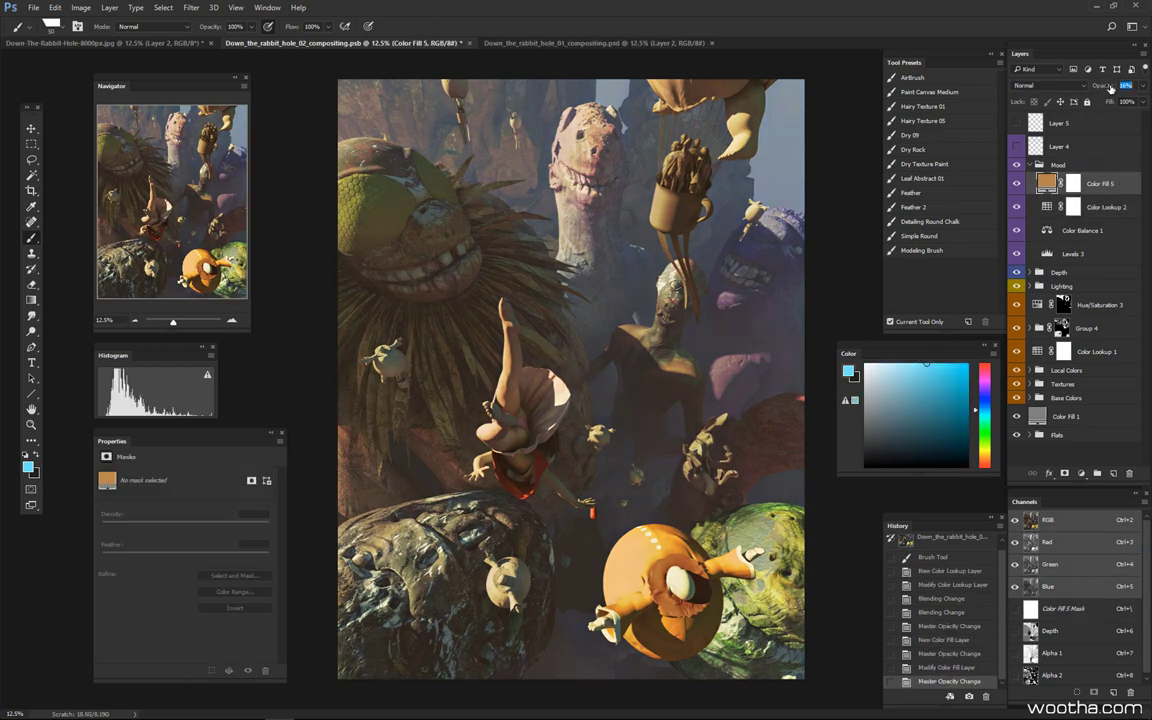
Shift the hue of Color Fill 5 towards red, setting its colour to bb5f46.
double_click(1046, 183)
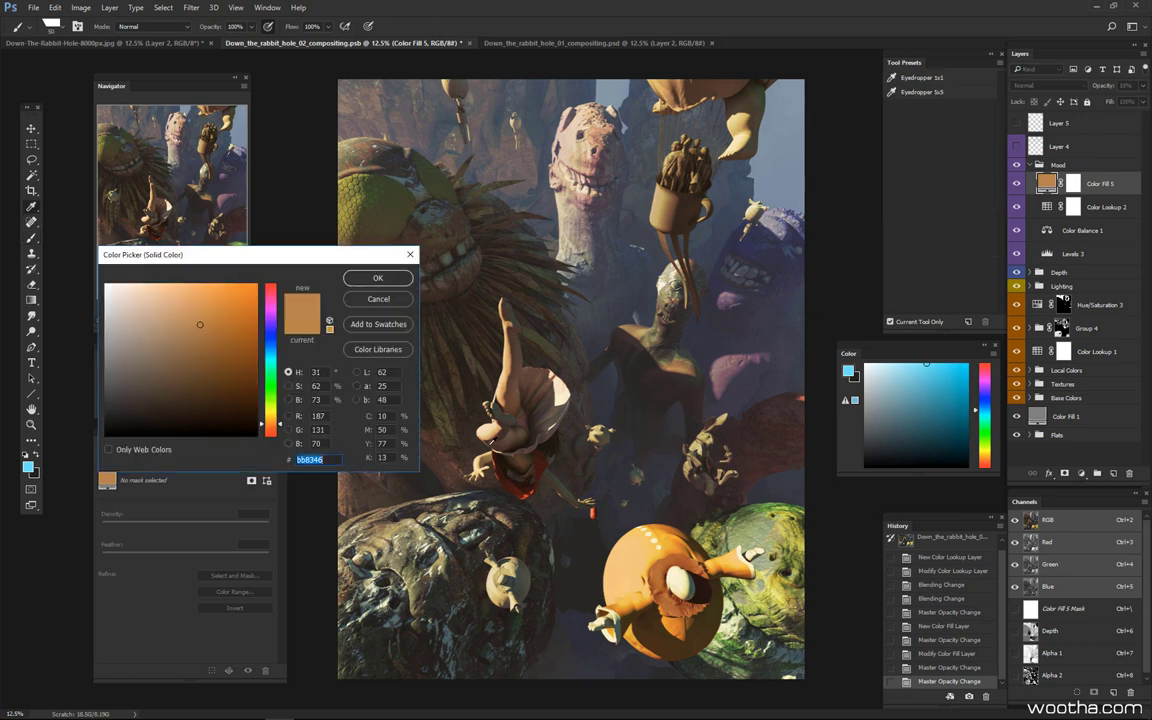
click(272, 432)
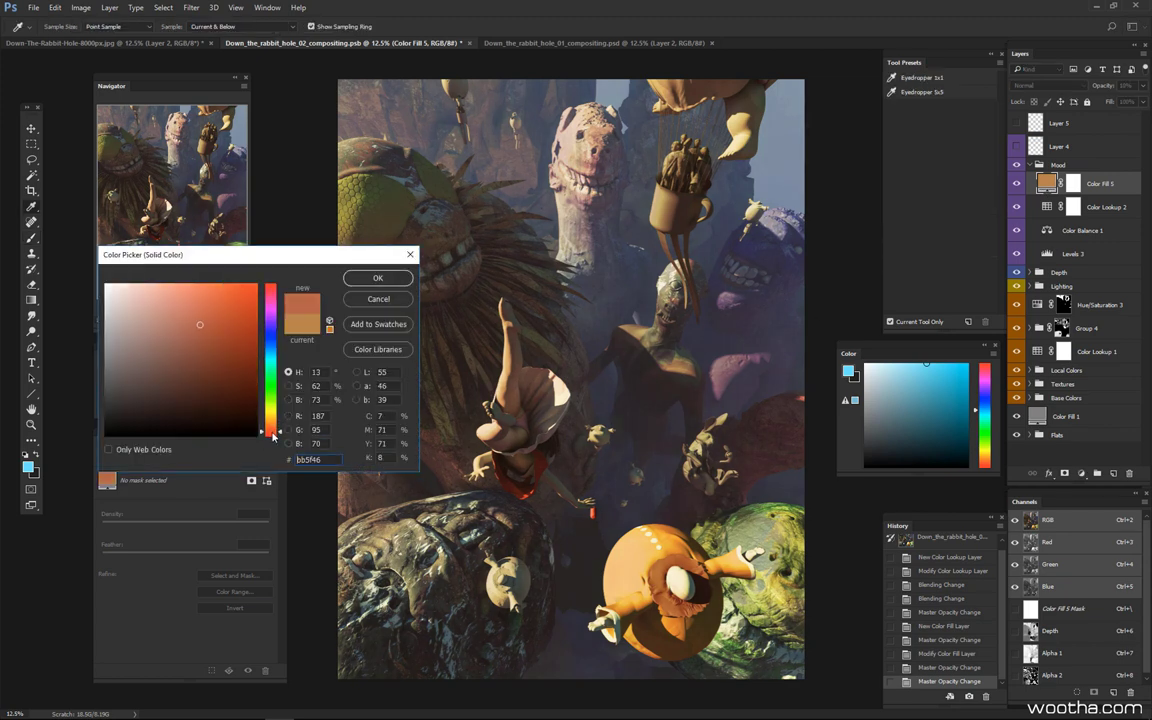
click(358, 277)
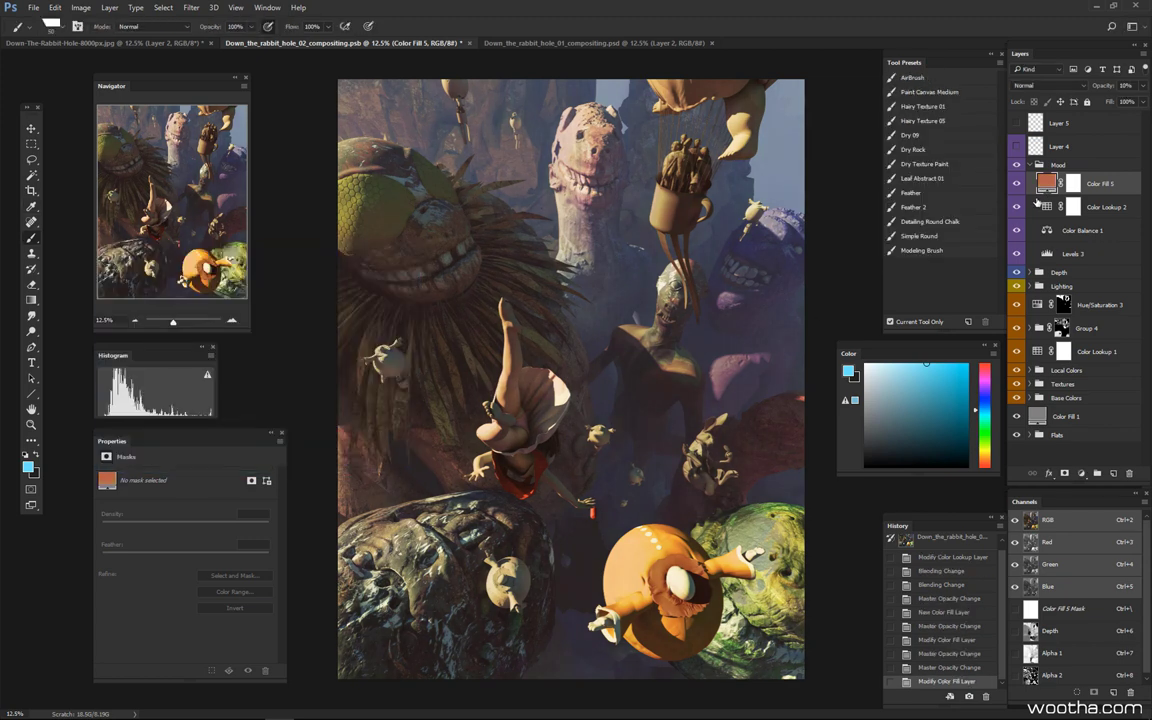
Compare the image with and without the Color Fill 5 and Color Lookup 2 layers.
click(1016, 183)
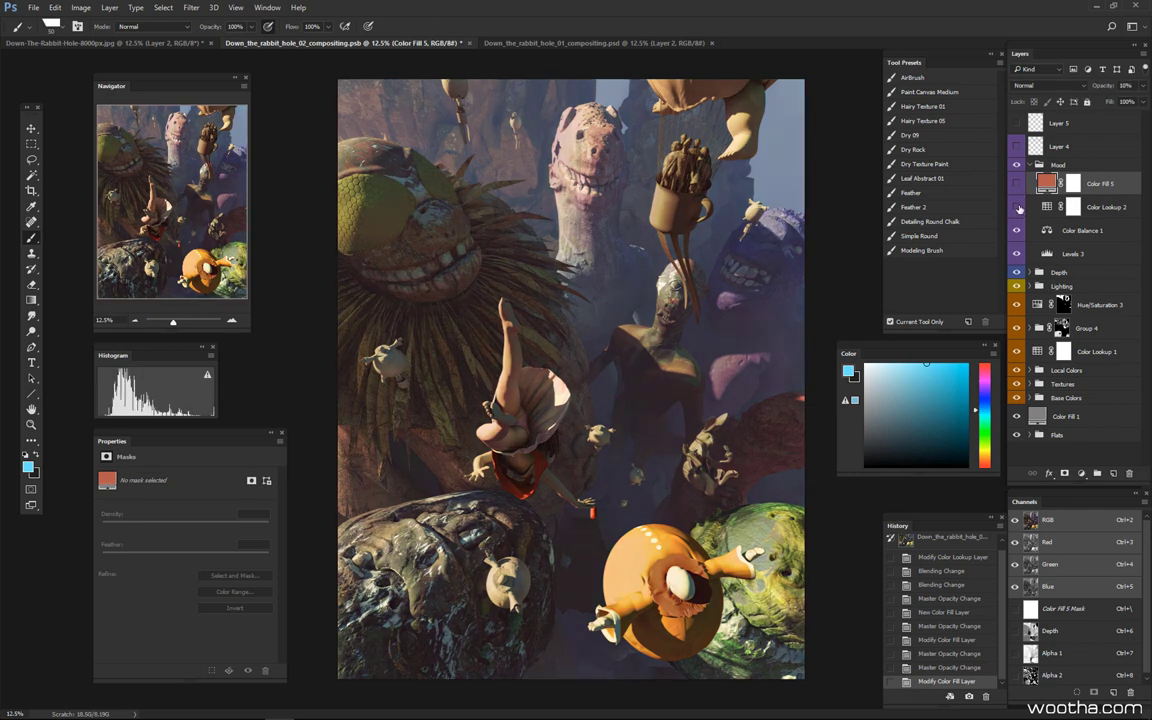
click(1017, 207)
click(1017, 207)
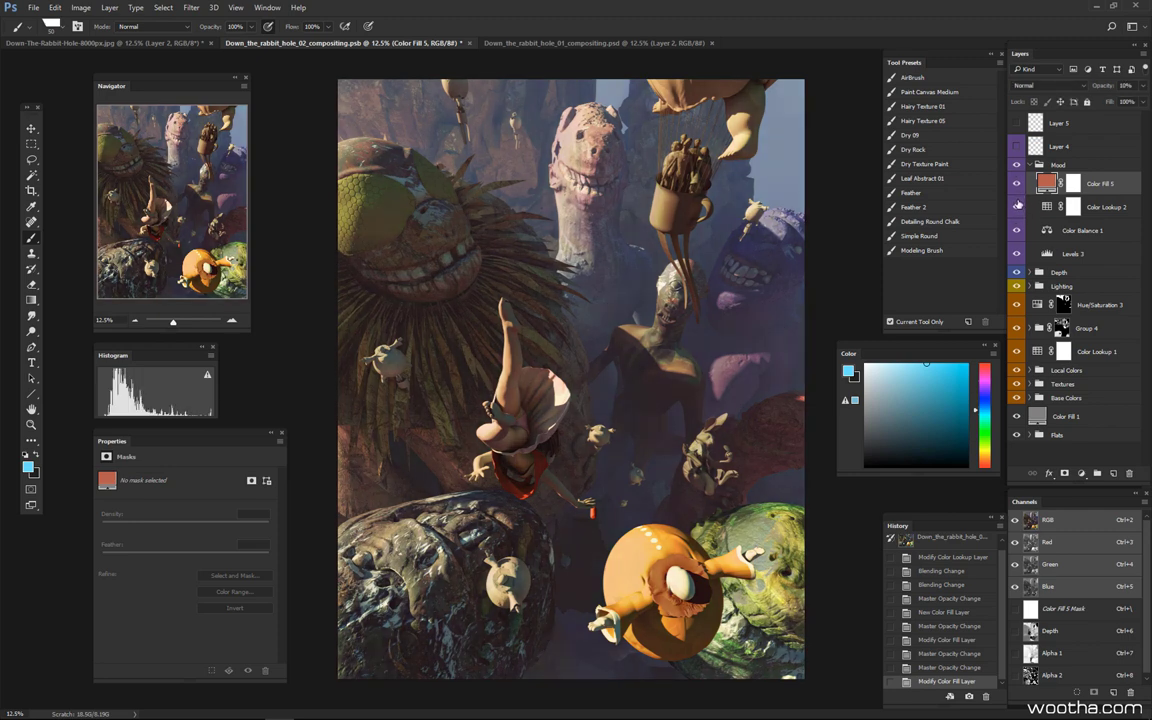
click(1017, 185)
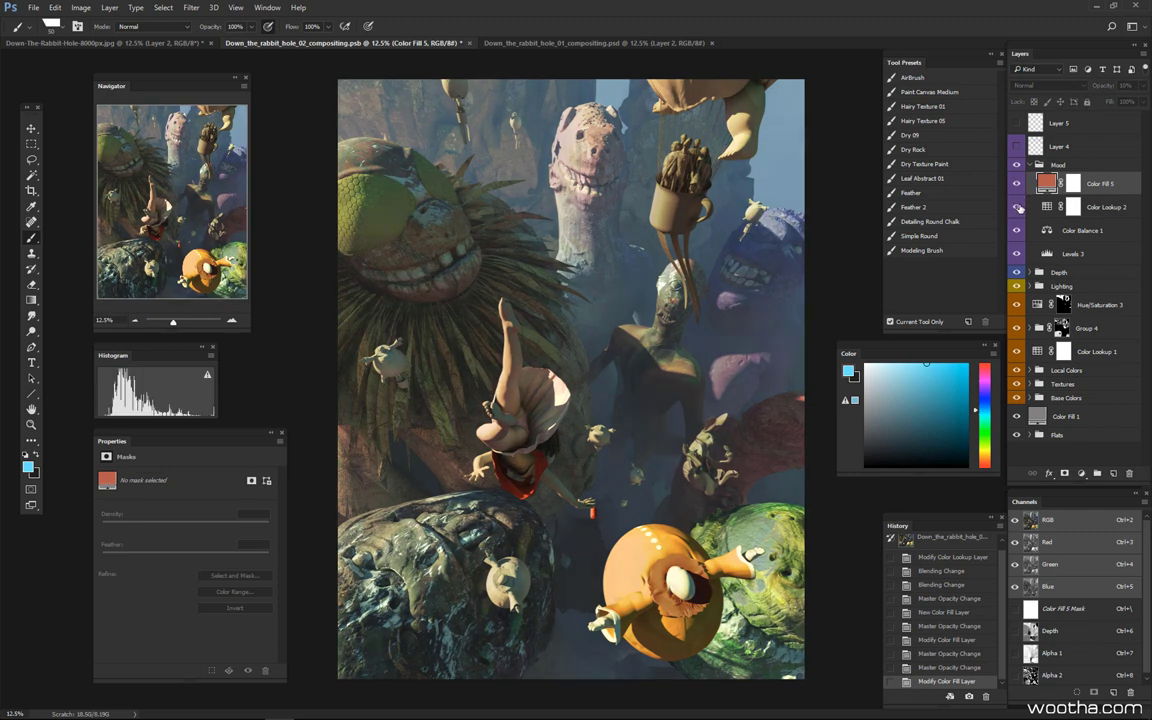
click(1017, 185)
click(1017, 189)
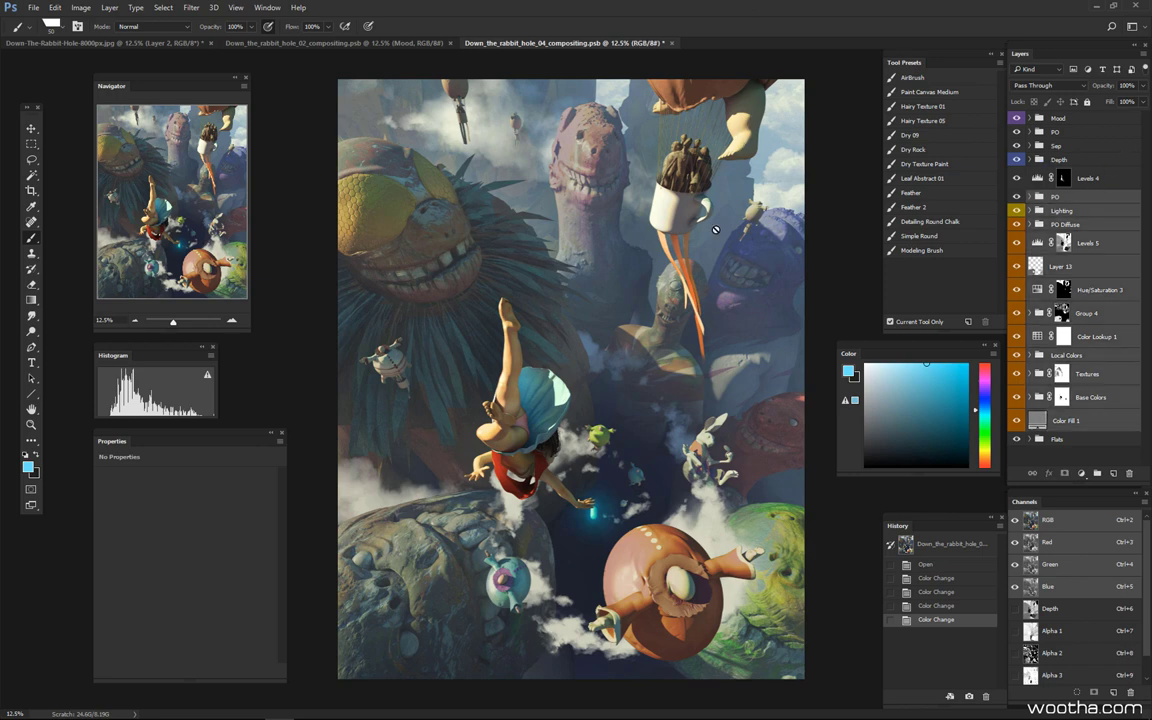
Examine the pixel dimensions of Down_the_rabbit_hole_04_compositing.psb.
key(ctrl+minus)
key(ctrl+minus)
key(ctrl+plus)
key(ctrl+plus)
key(ctrl+alt+i)
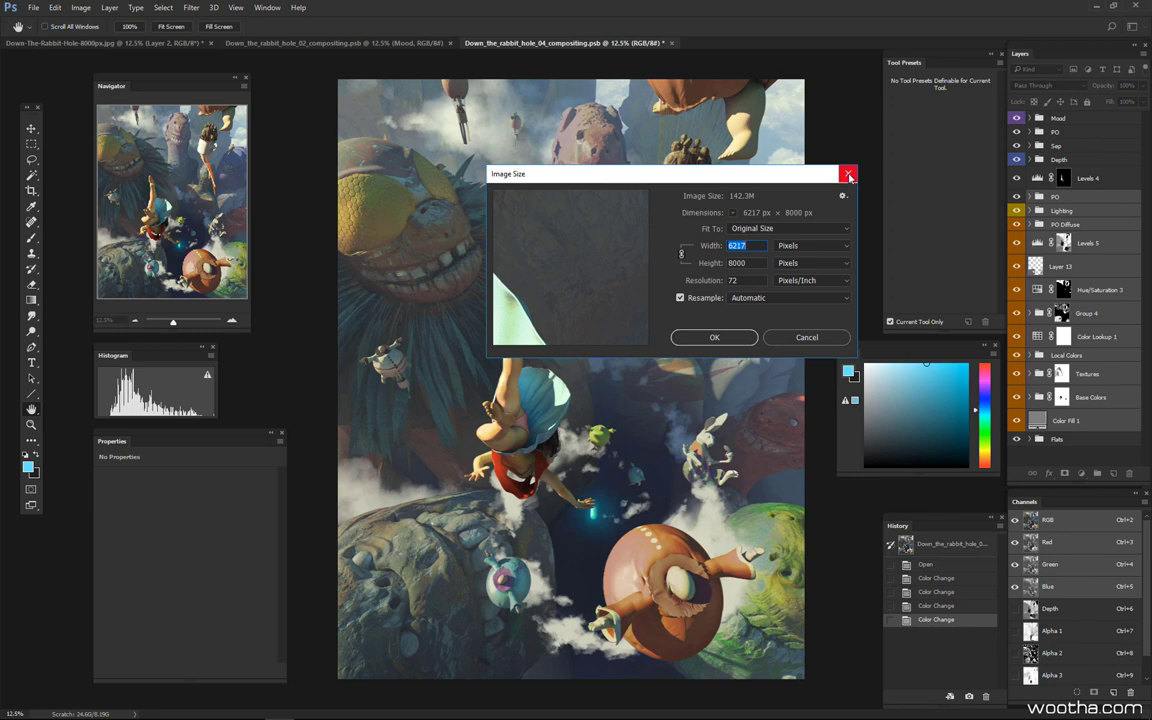
click(849, 176)
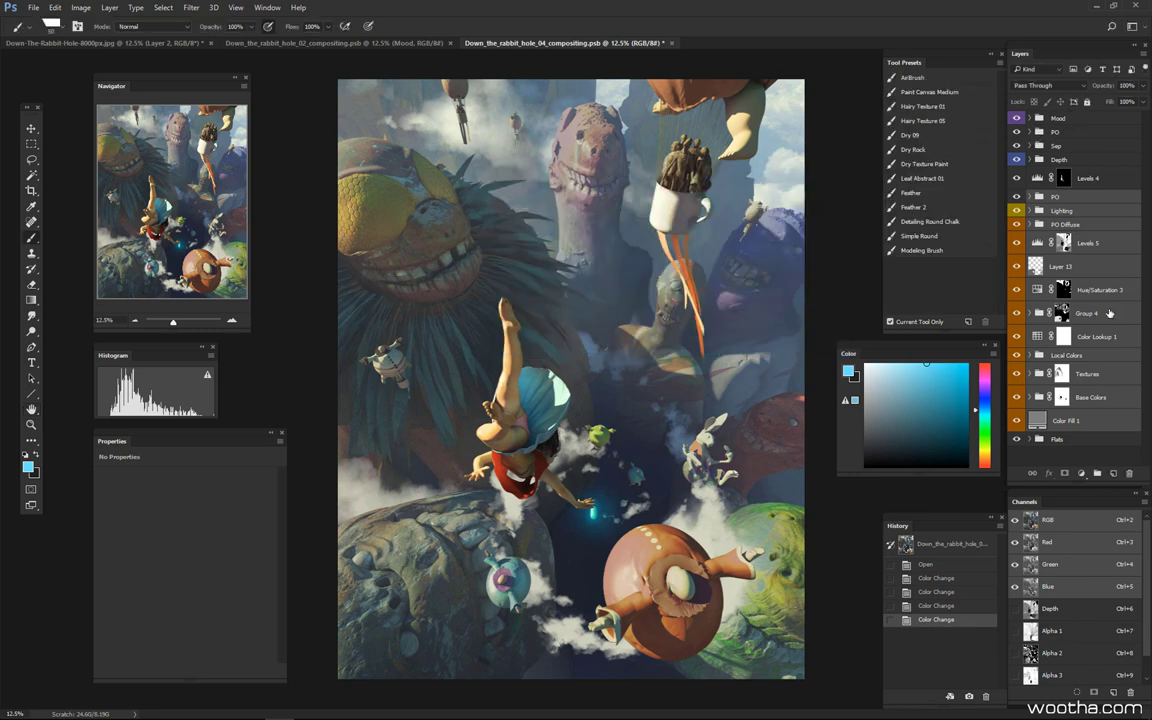
Inspect the contents of the PO Diffuse and Lighting groups, leaving both collapsed.
click(1031, 224)
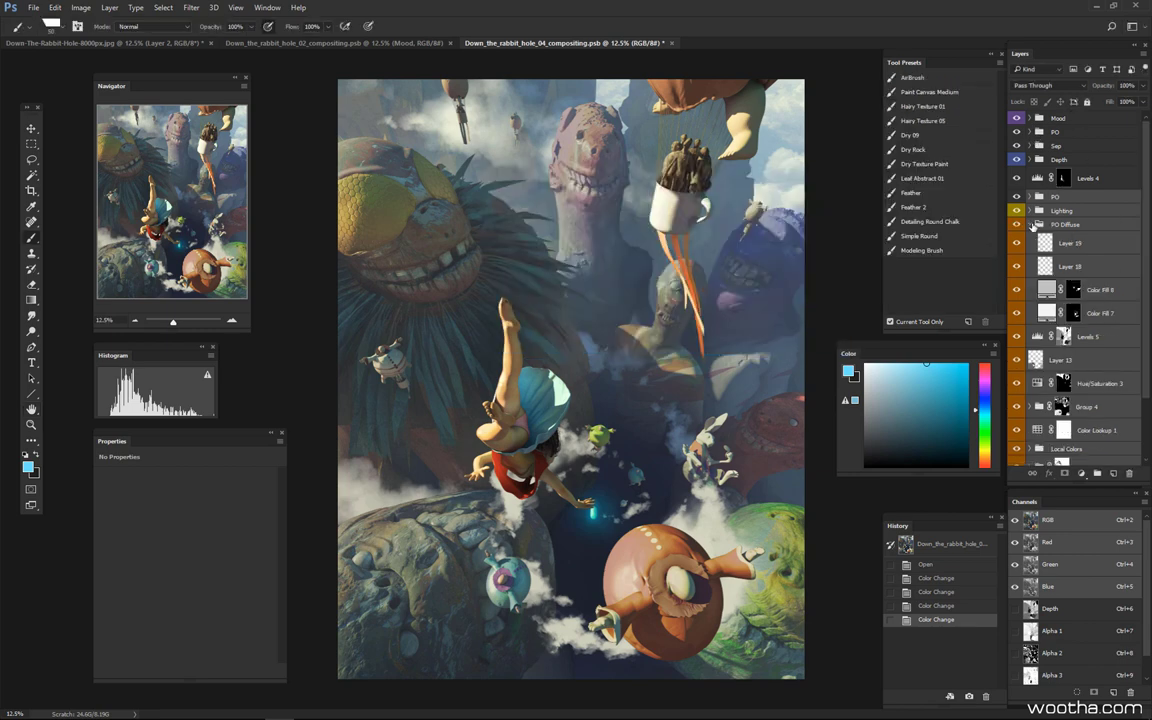
click(1033, 224)
click(1027, 211)
click(1030, 212)
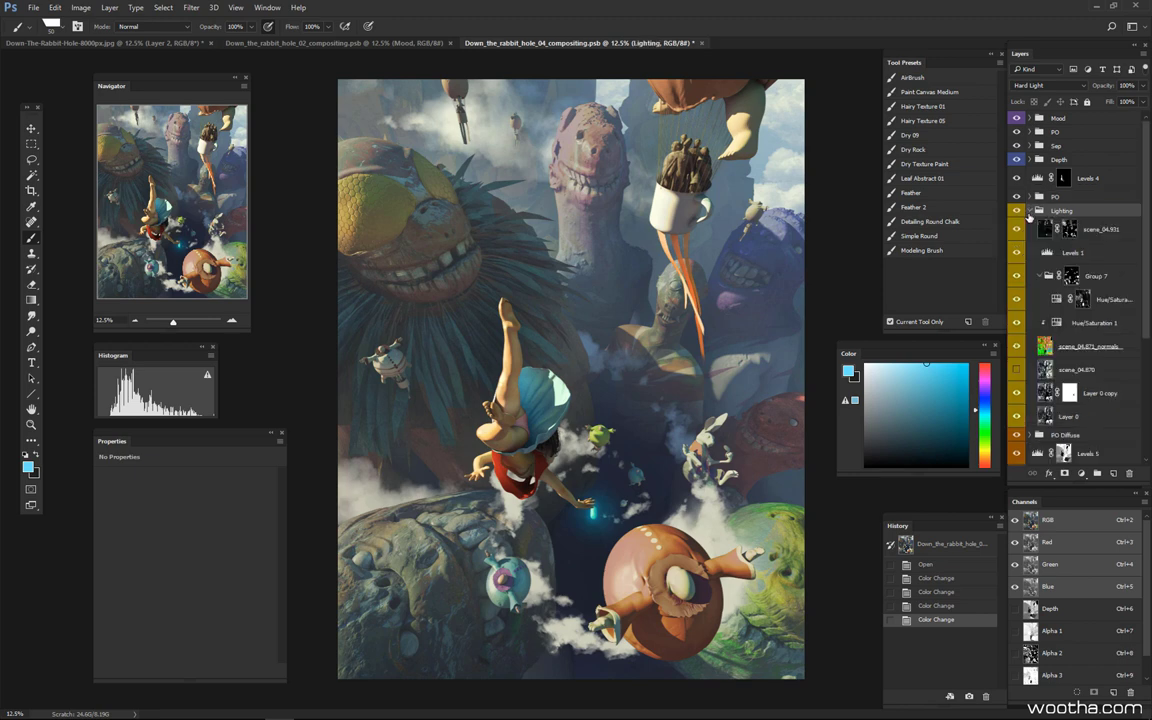
click(1030, 212)
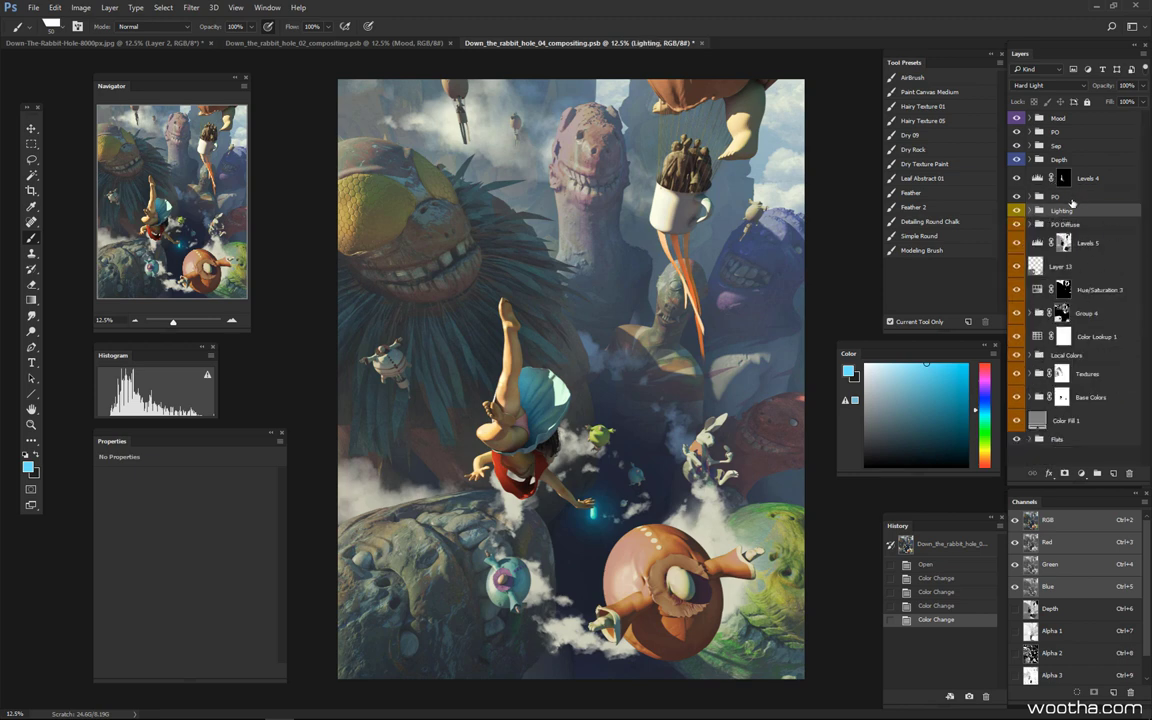
Select the range of layers from Levels 4 down to Color Fill 1.
click(1097, 182)
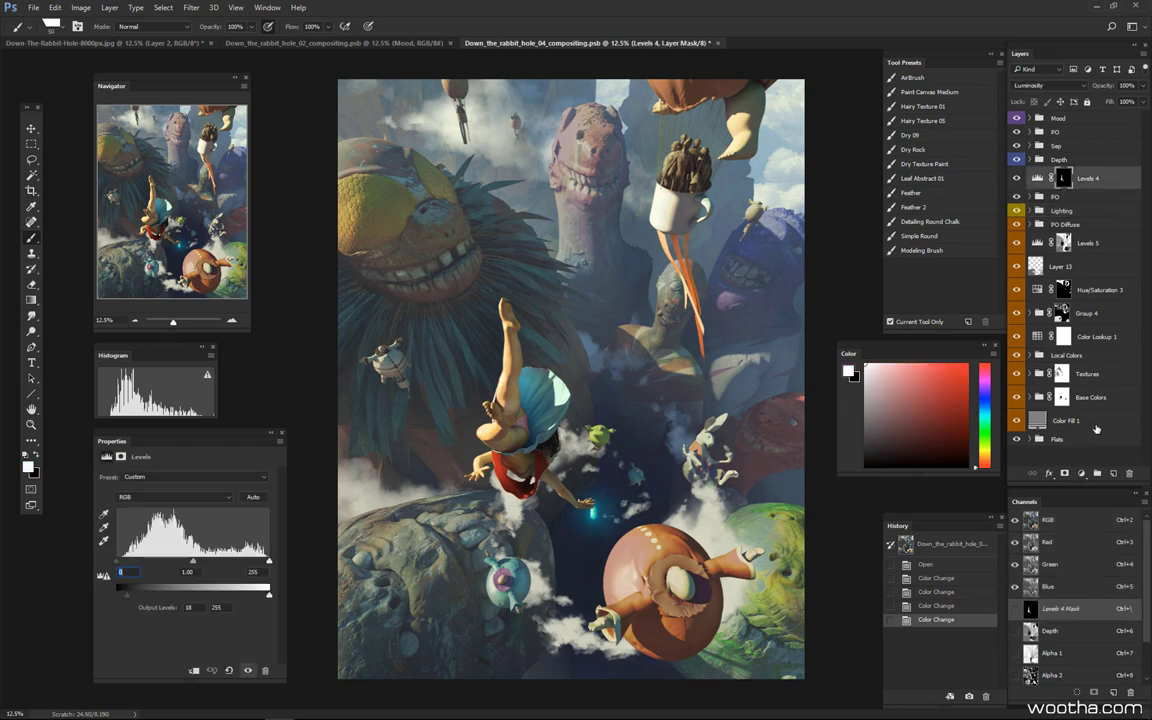
shift+click(1098, 428)
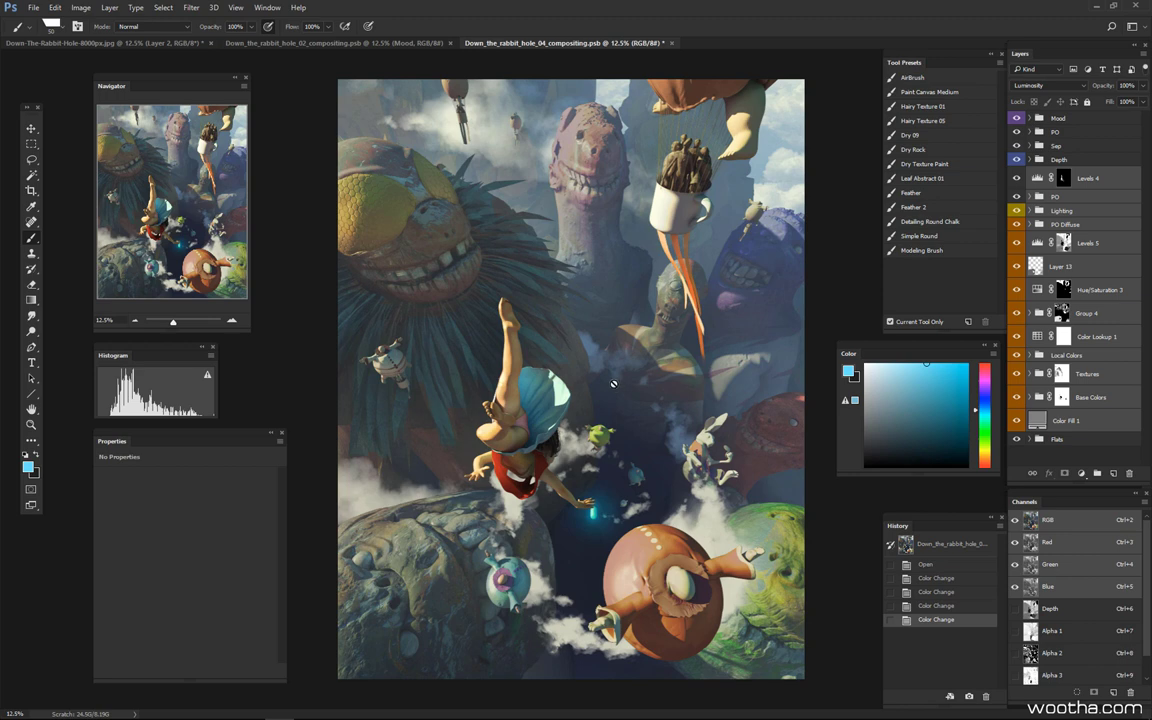
mouse_move(1017, 159)
mouse_down()
mouse_move(1019, 118)
mouse_move(1017, 160)
mouse_up()
click(1088, 179)
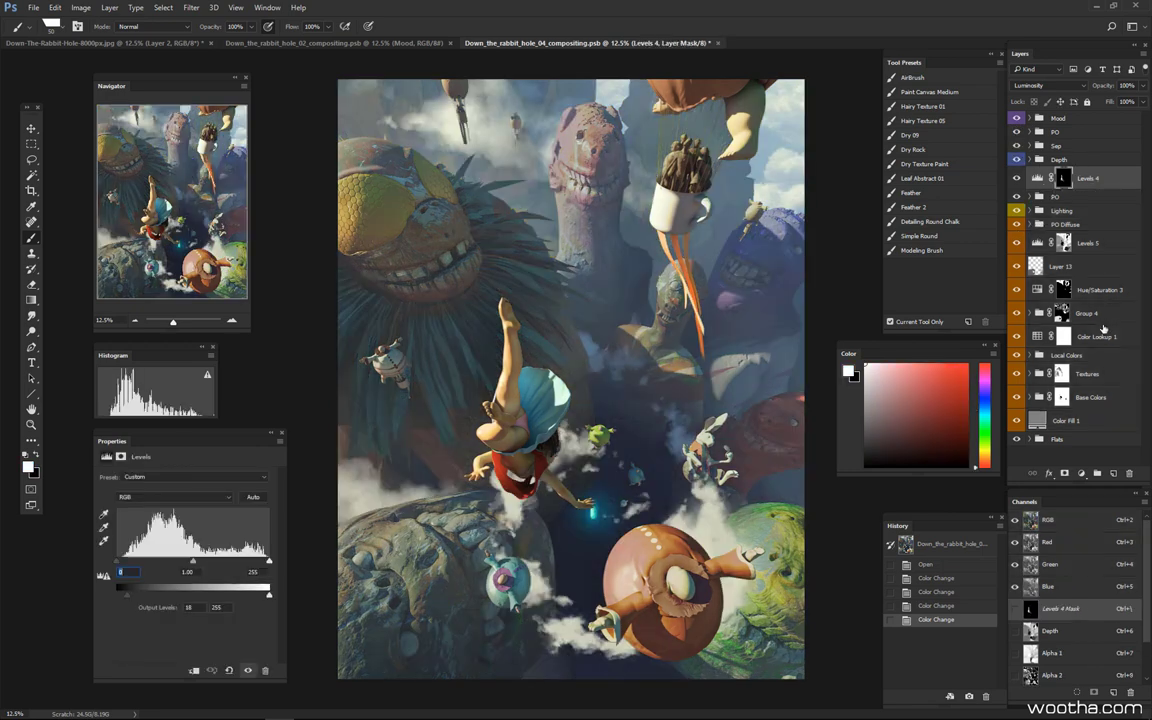
click(1067, 148)
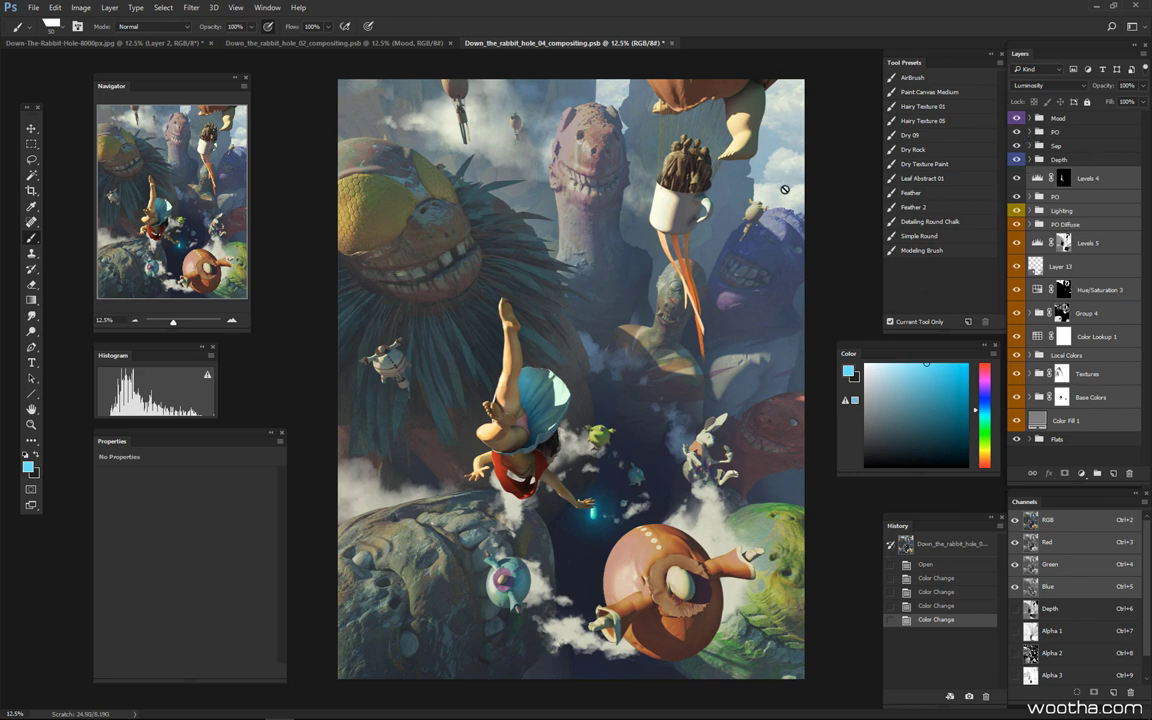
Compare the image with and without the PO group directly below Mood, leaving the group shown.
mouse_move(430, 712)
click(1017, 133)
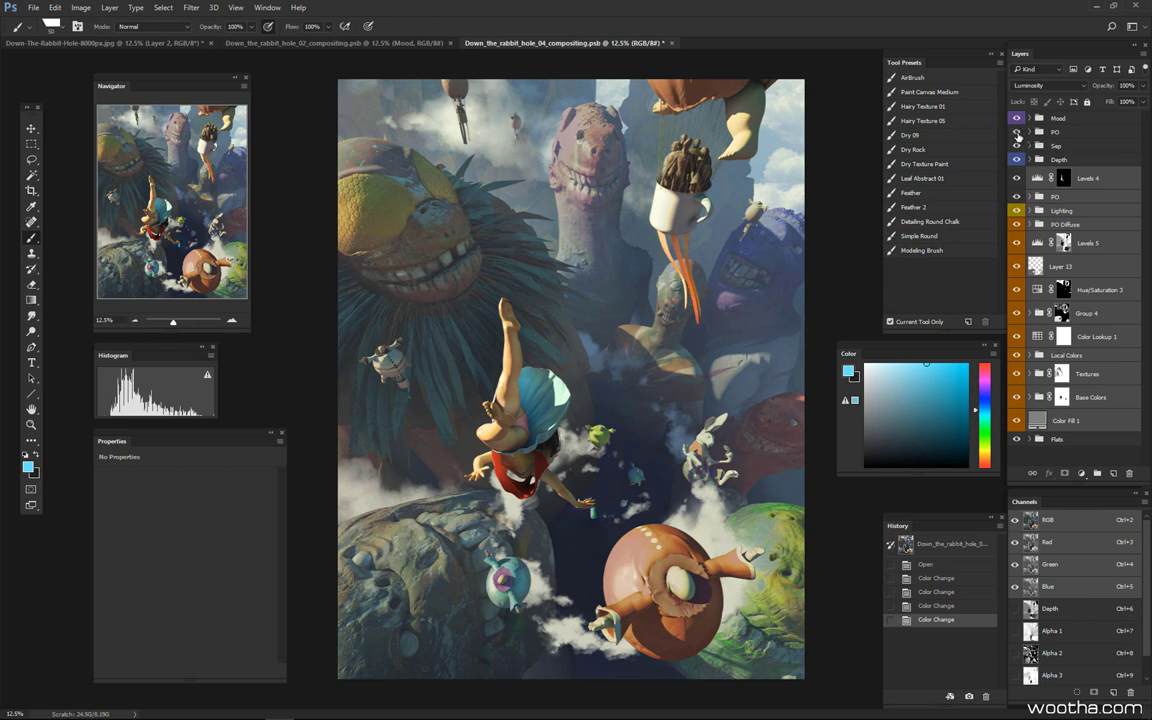
click(1017, 133)
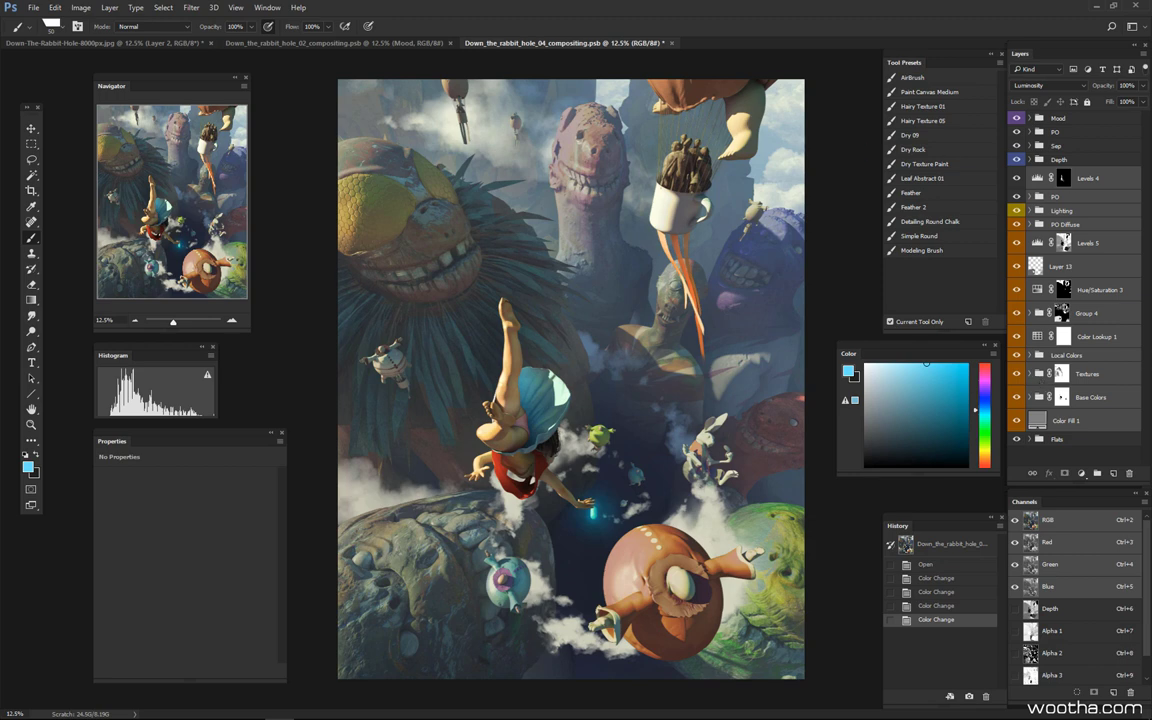
Compare the 04 compositing document with Down_the_rabbit_hole_02_compositing.psb, ending on the 02 version.
click(398, 43)
click(530, 43)
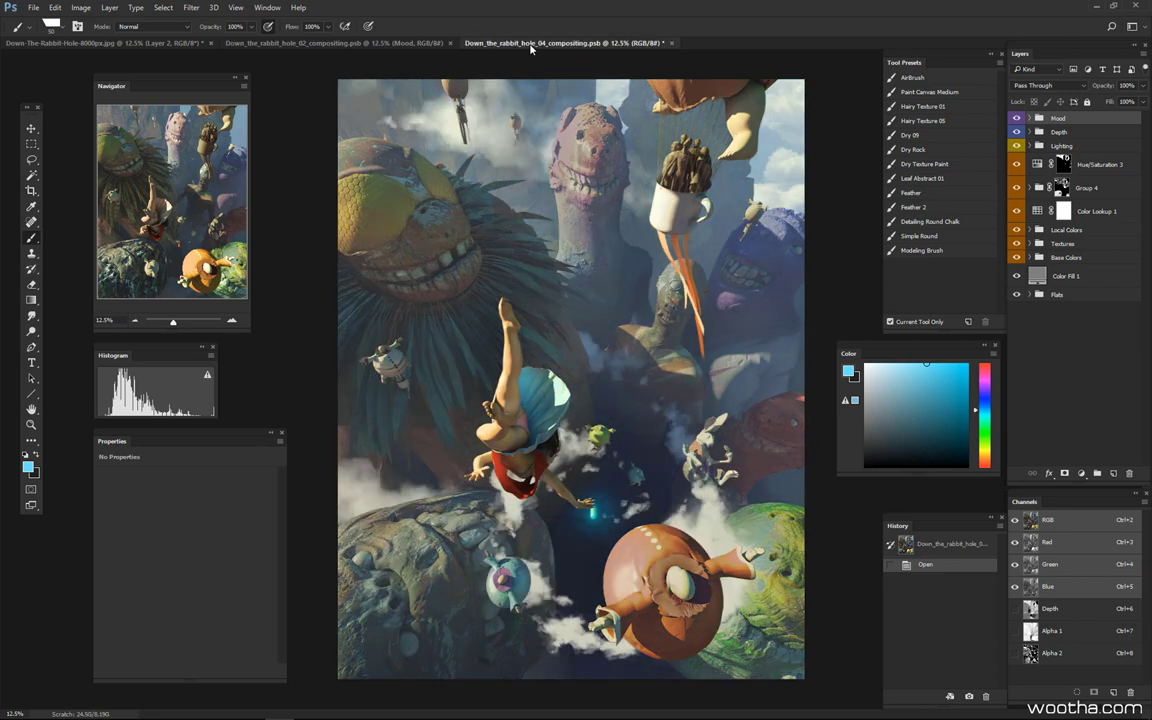
click(395, 44)
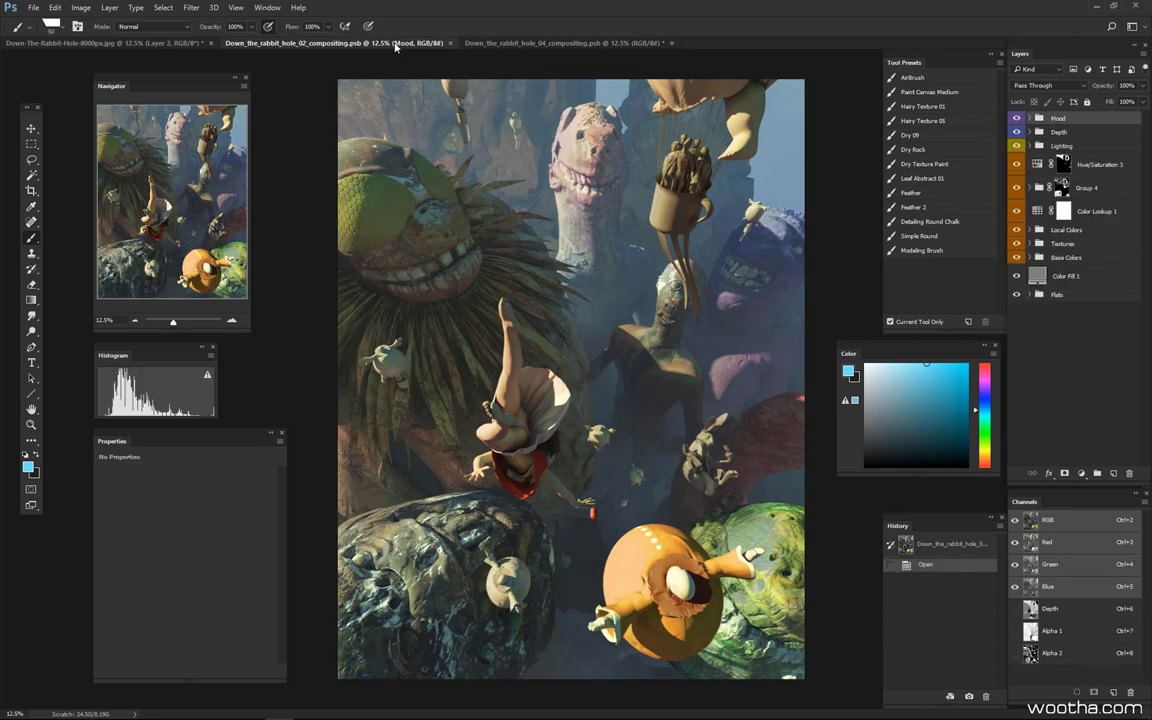
Compare the 02 and 04 compositing documents with the finished painting Down-The-Rabbit-Hole-8000px.jpg.
click(500, 43)
click(368, 44)
click(525, 44)
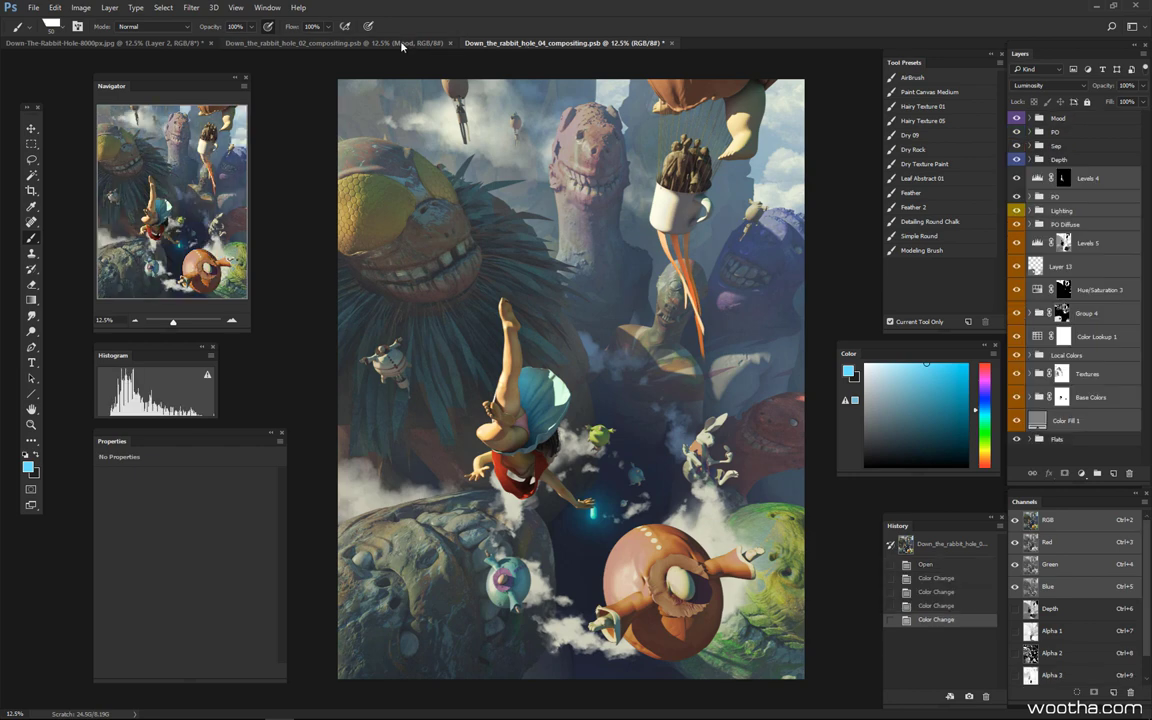
click(140, 44)
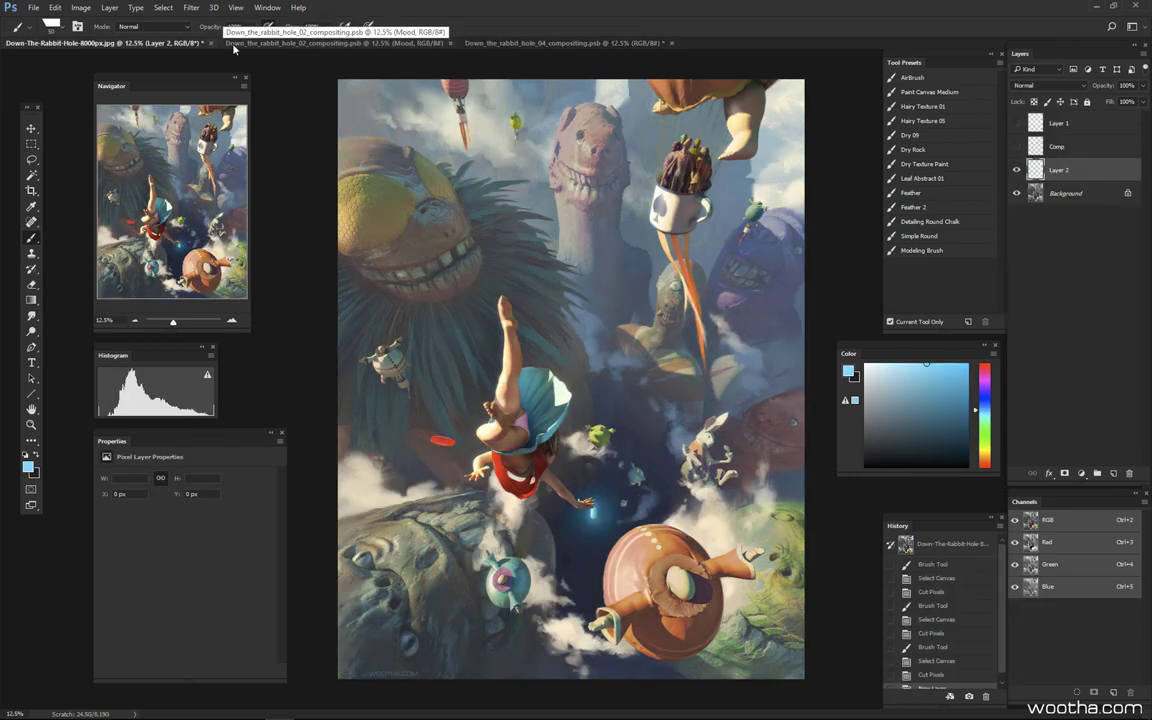
click(512, 44)
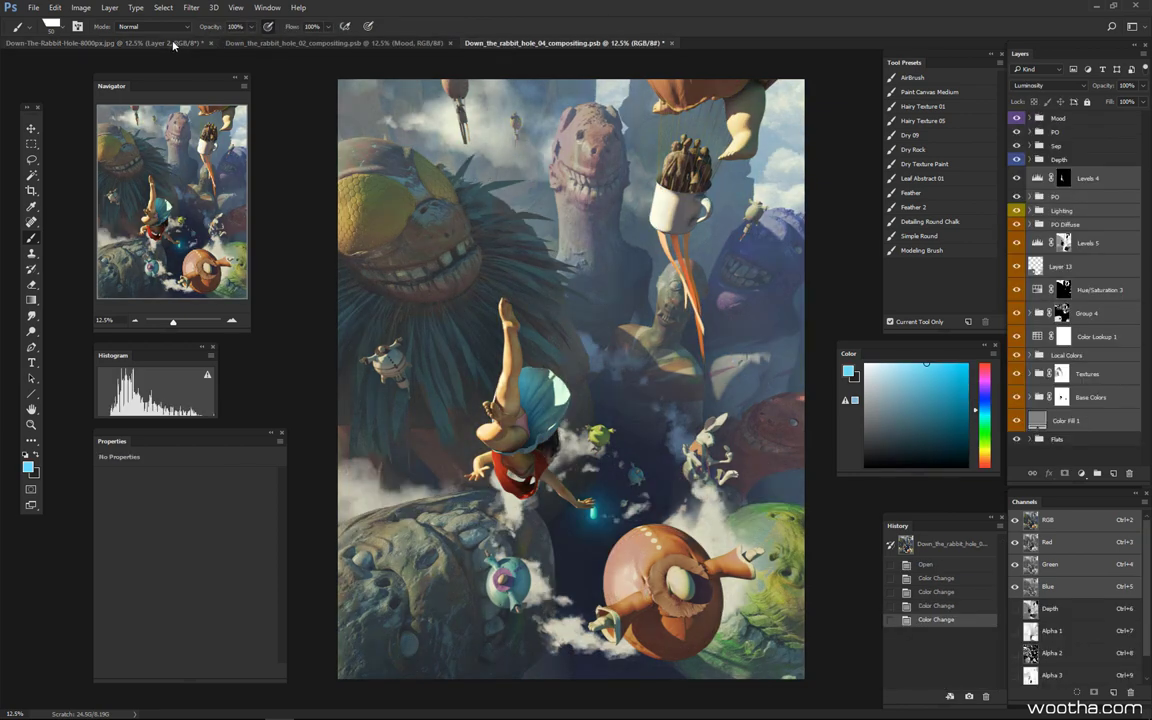
click(174, 44)
click(505, 44)
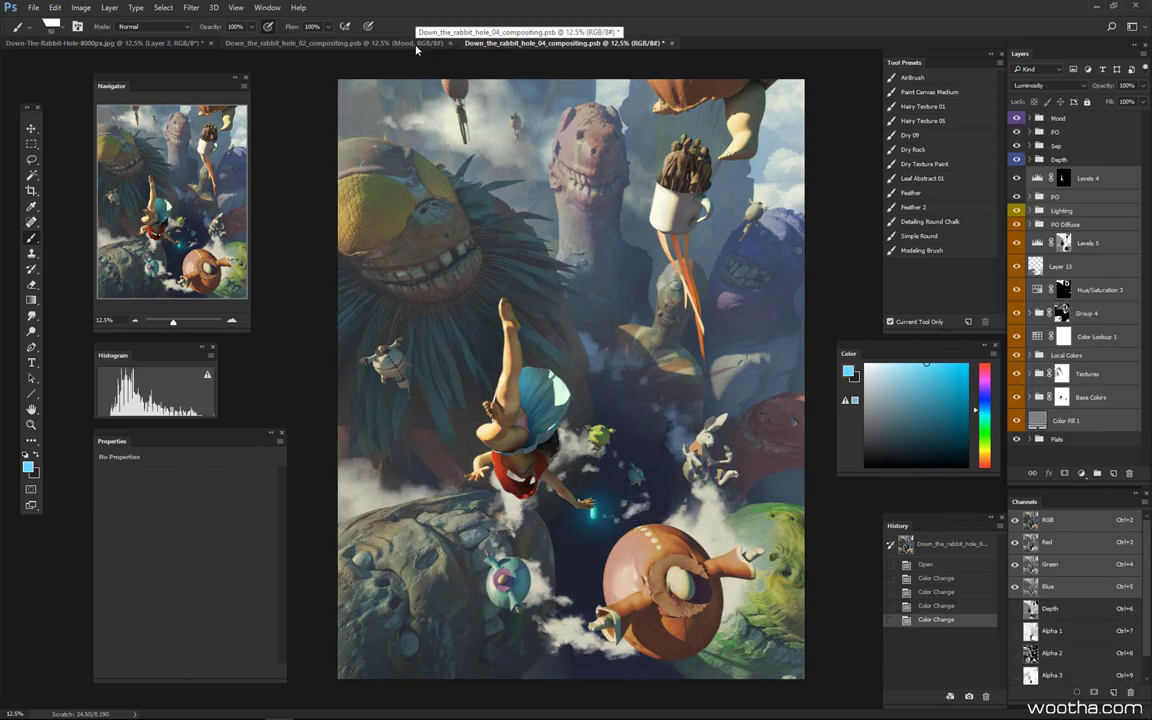
key(ctrl+Tab)
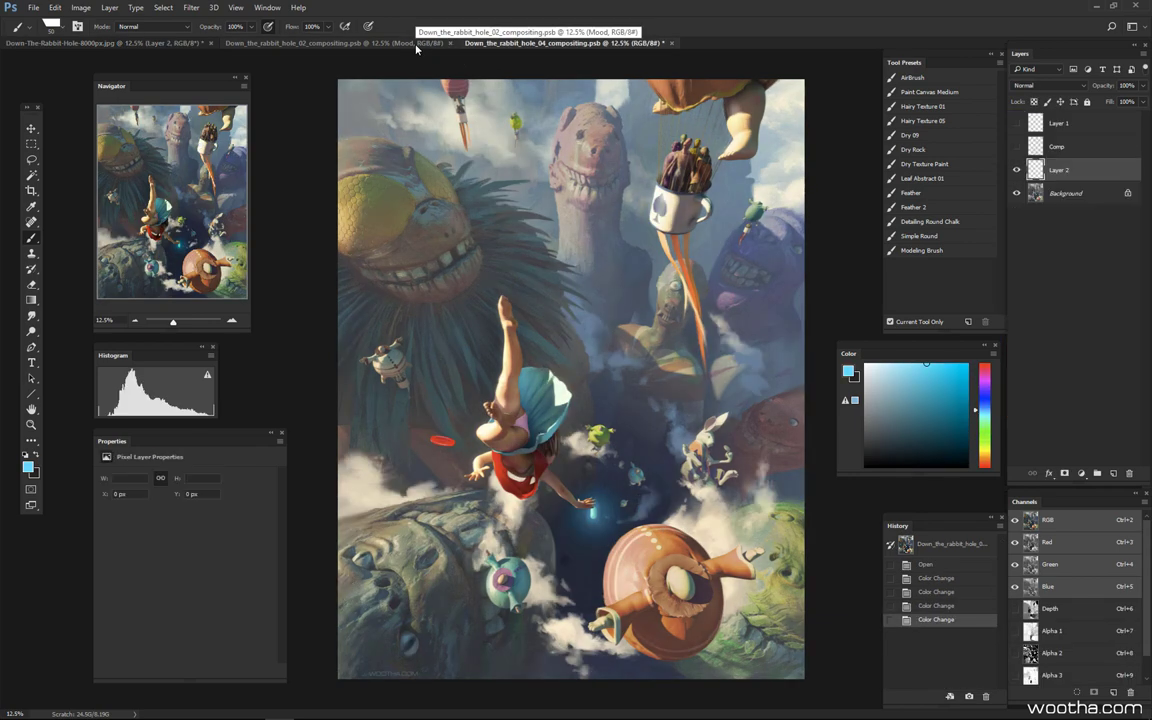
key(ctrl+Tab)
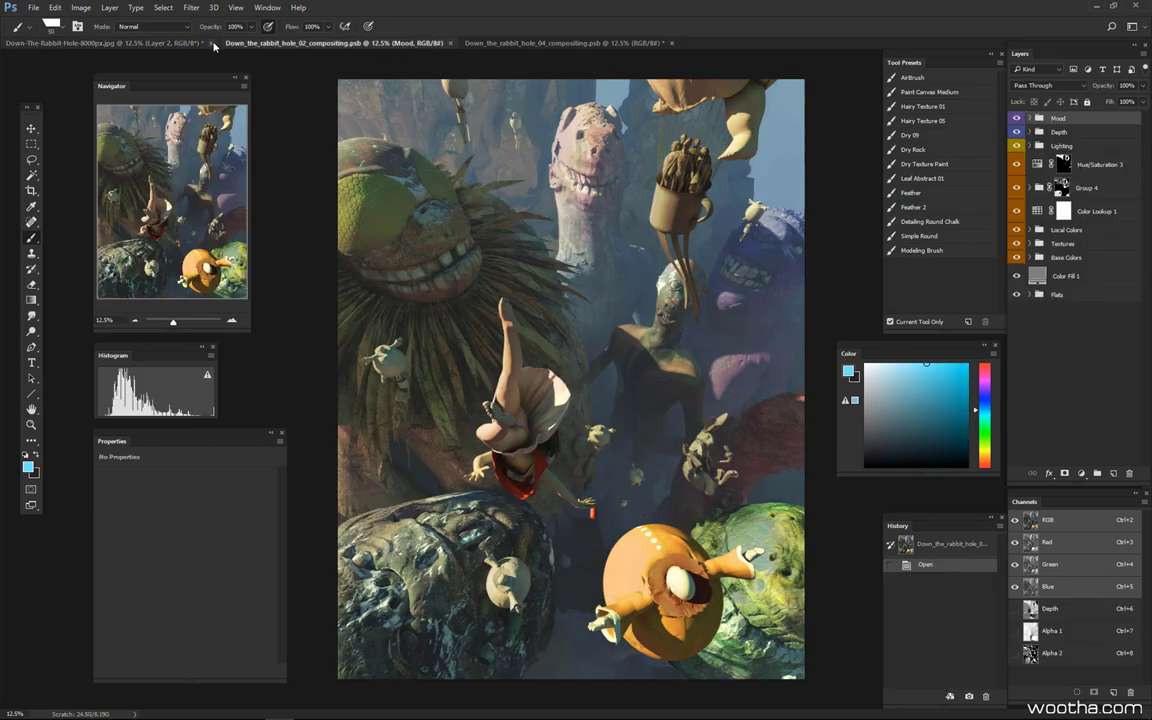
Move Down-The-Rabbit-Hole-8000px.jpg out of the tabbed document window and bring Down_the_rabbit_hole_04_compositing.psb to the front.
drag(213, 47, 888, 192)
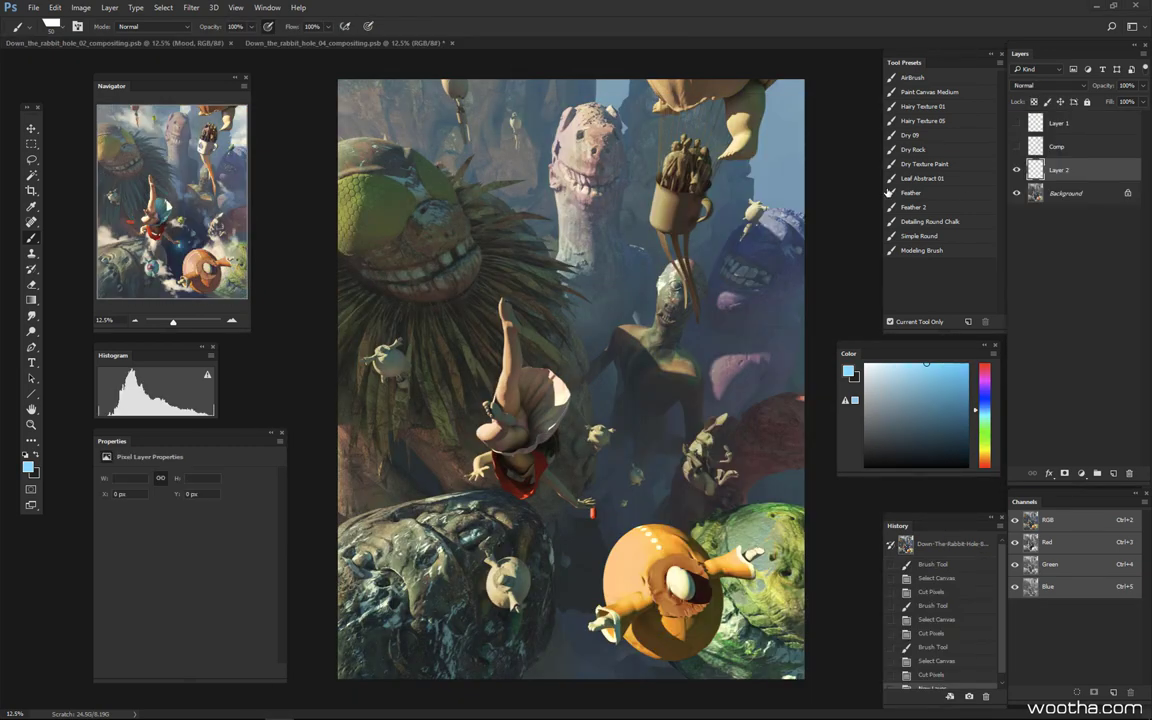
click(195, 44)
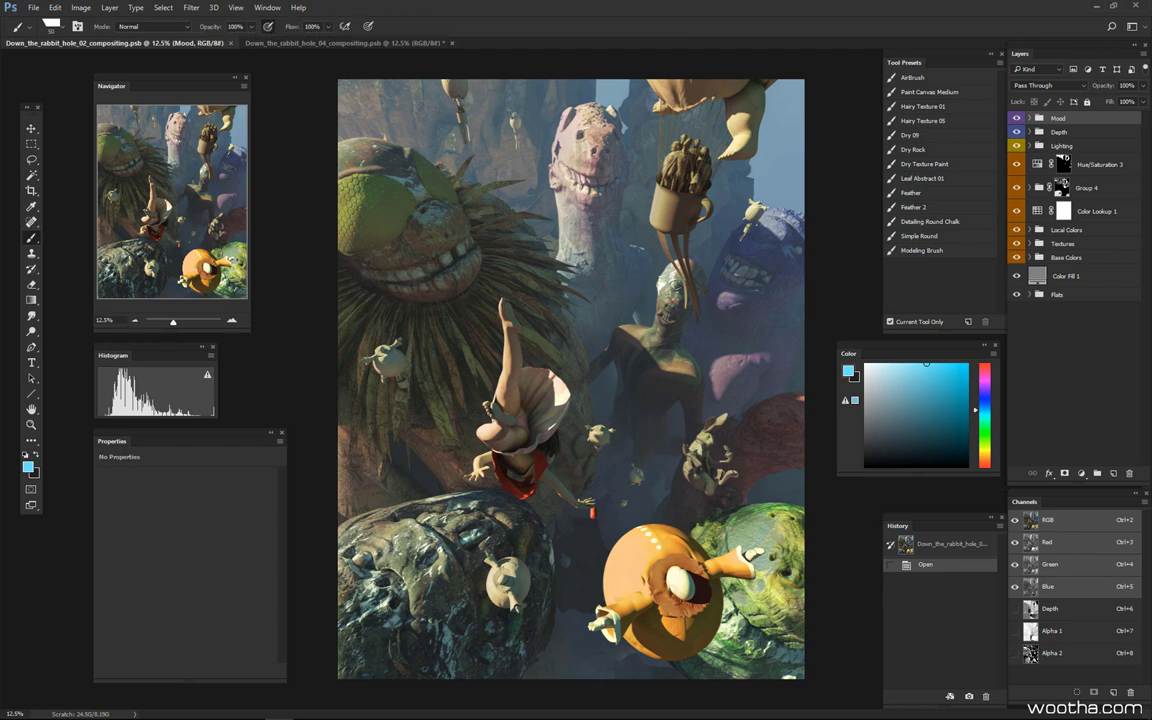
click(335, 44)
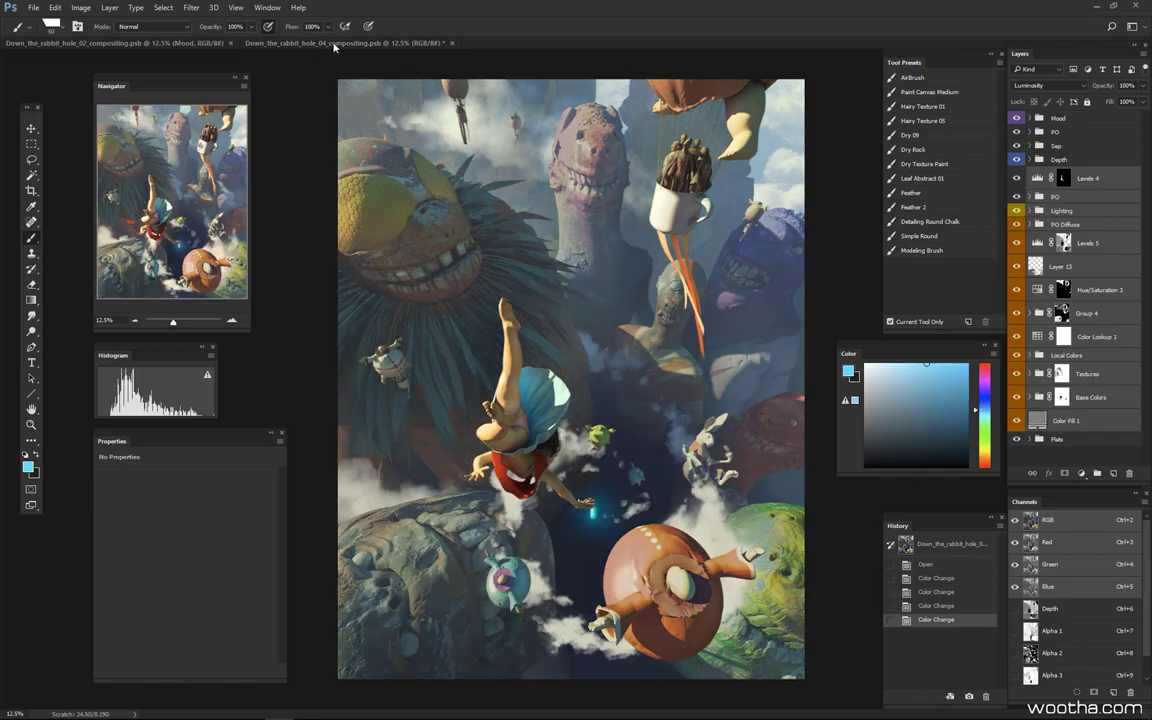
Compare the 02 and 04 compositing documents with each other repeatedly, ending on the 04 version.
key(ctrl+Tab)
key(ctrl+Tab)
key(ctrl+Tab)
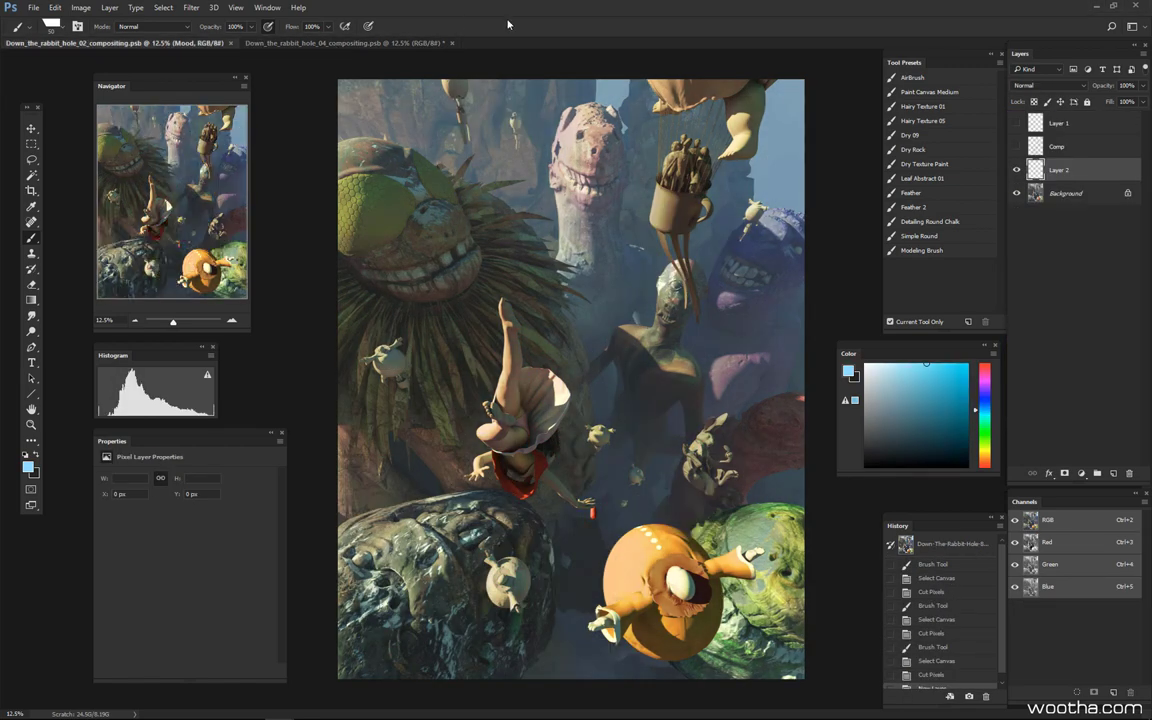
key(ctrl+Tab)
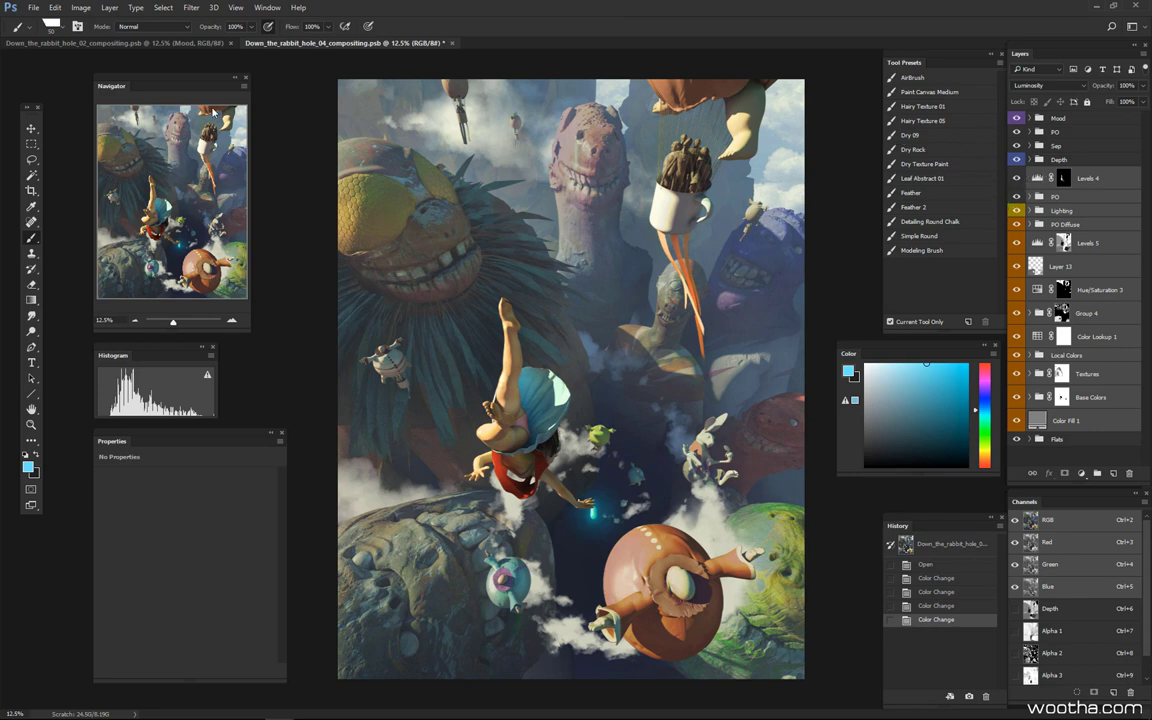
click(186, 44)
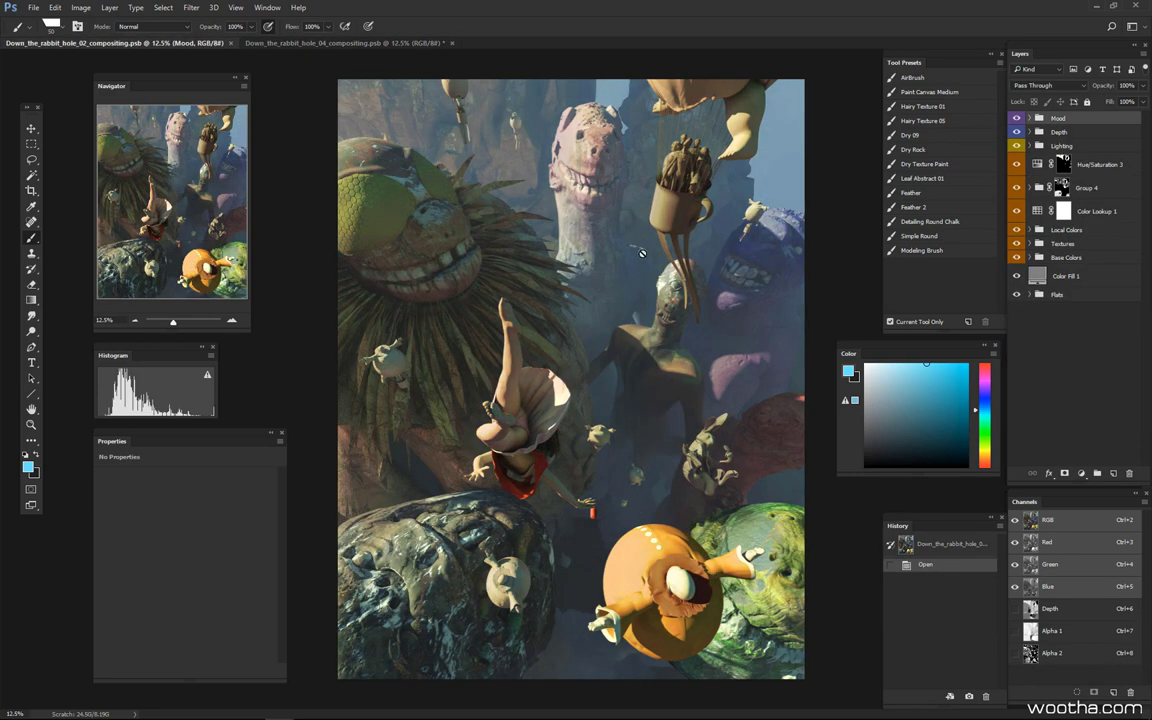
click(368, 47)
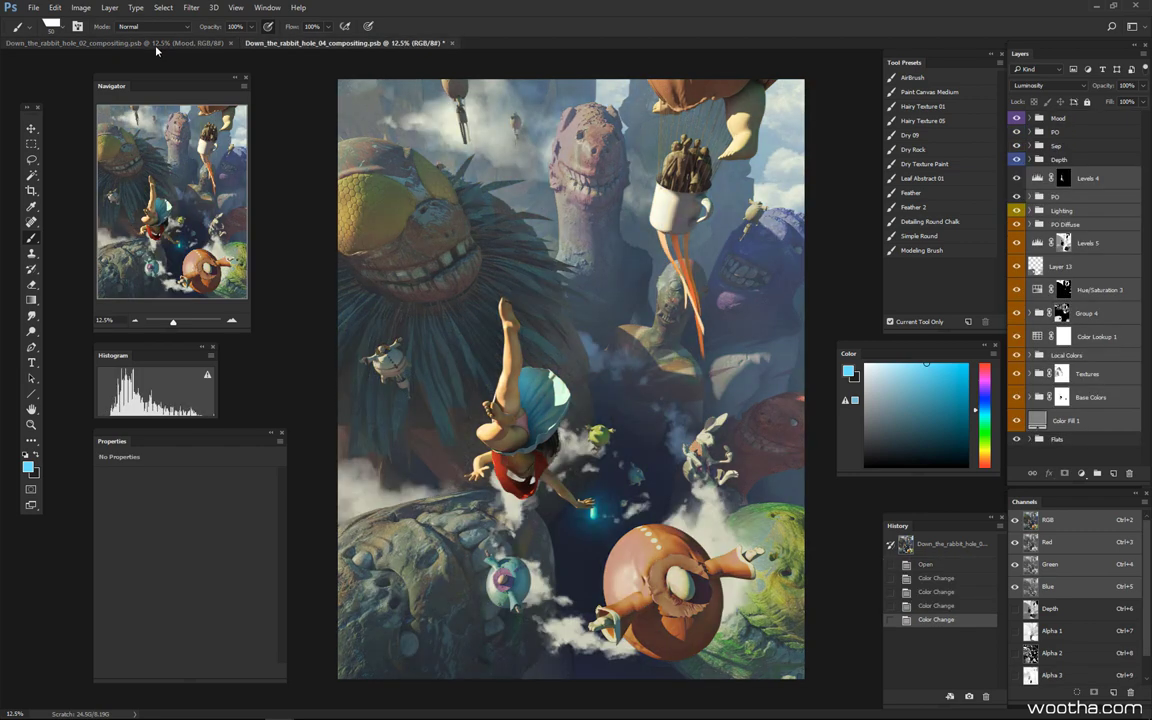
click(152, 44)
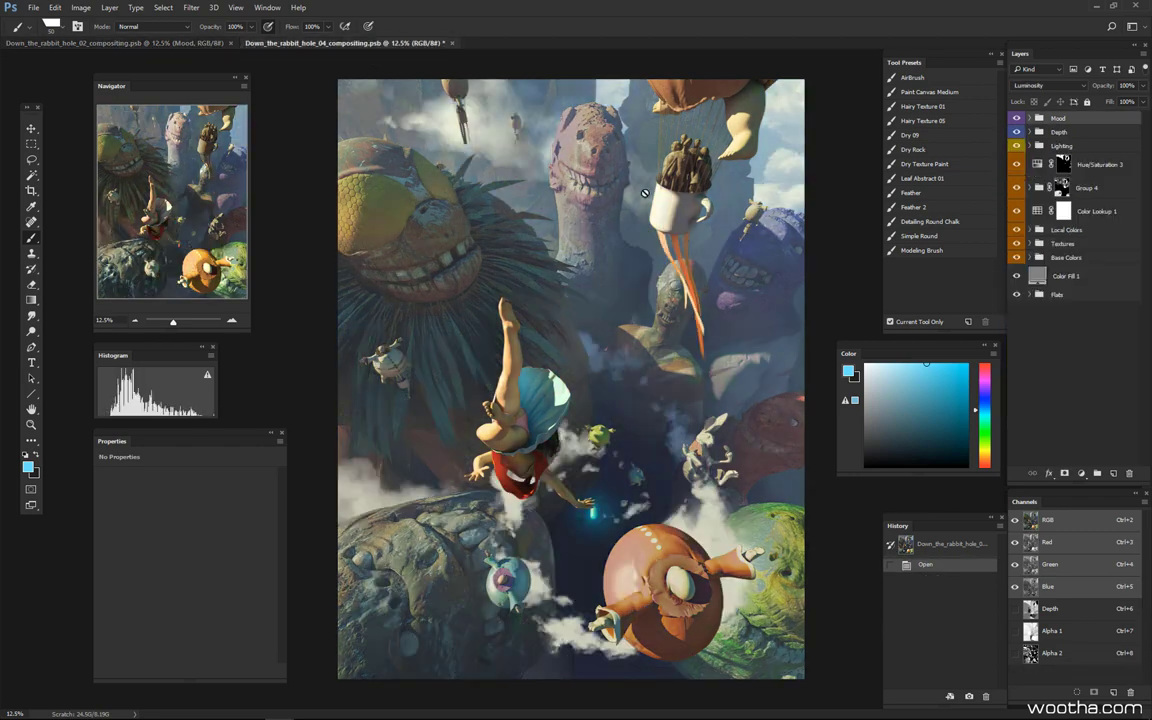
key(ctrl+Tab)
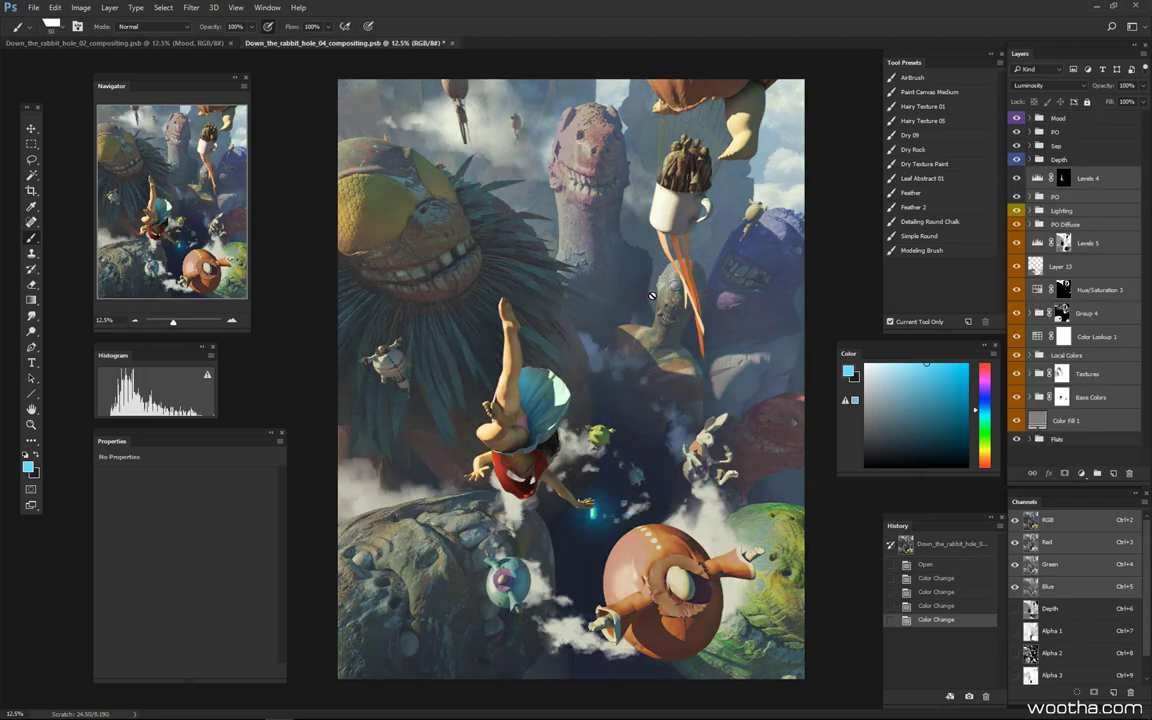
click(191, 46)
click(370, 44)
click(222, 45)
click(345, 43)
In the 04 document, hide both PO groups, the Sep group and the Levels 4 layer, keeping Mood and Depth visible.
click(1017, 197)
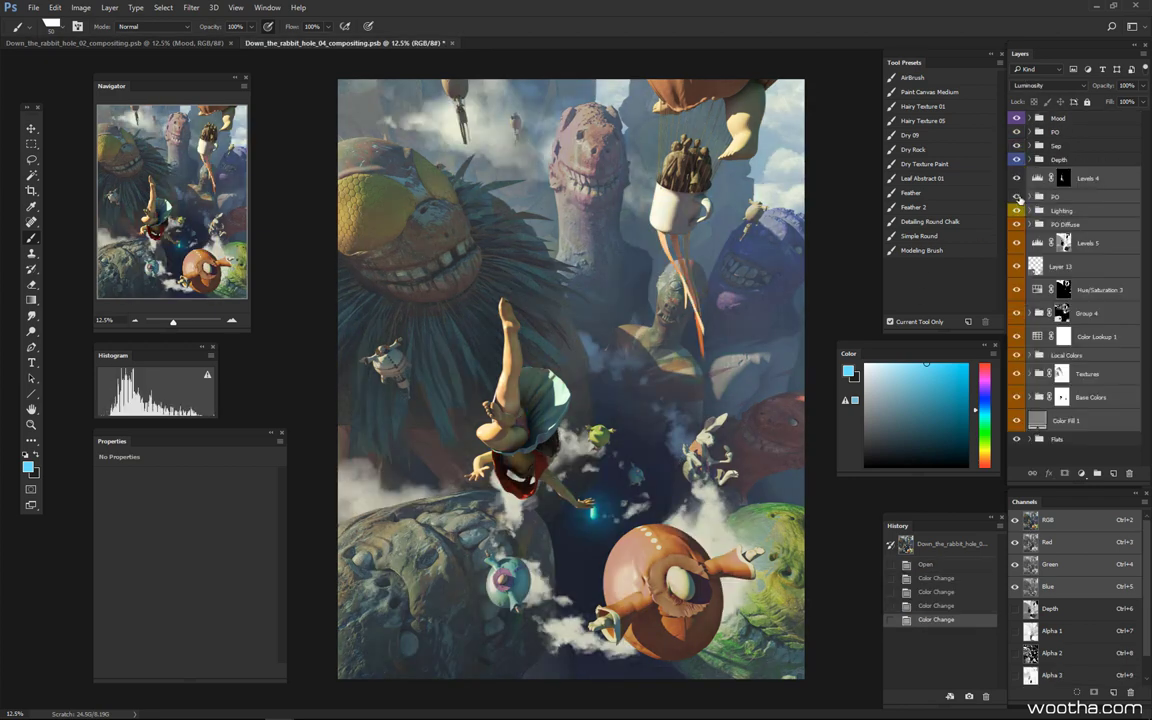
click(1017, 197)
click(1017, 118)
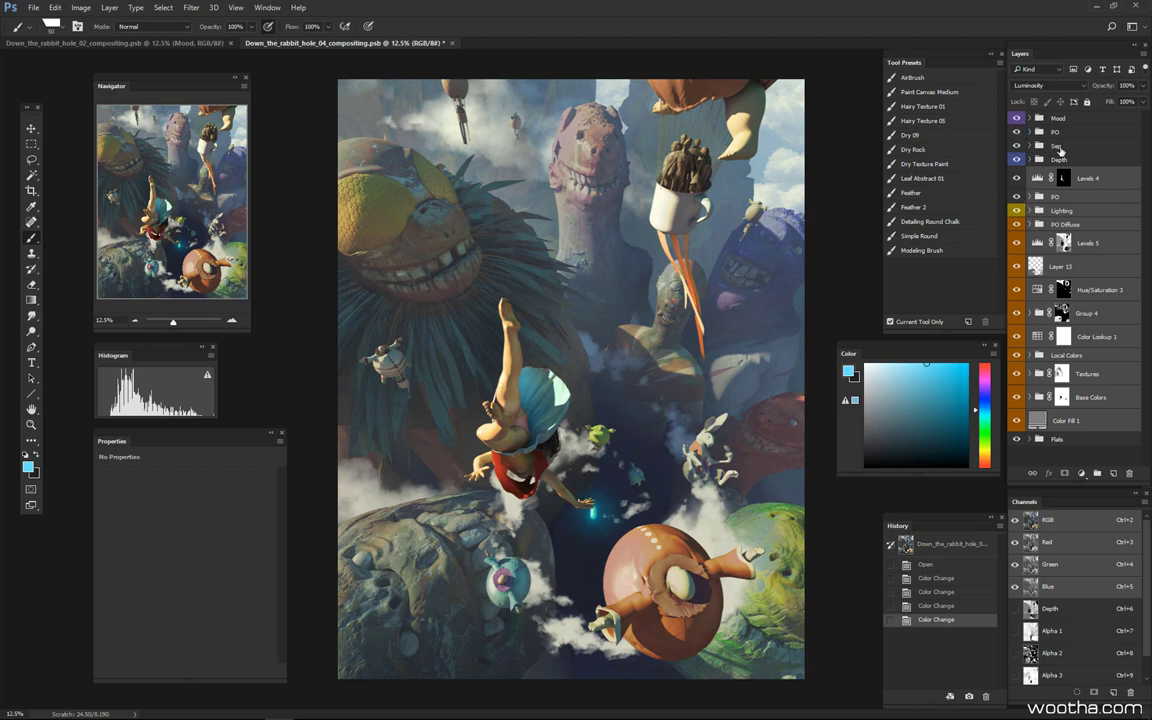
click(1017, 131)
drag(1019, 150, 1016, 195)
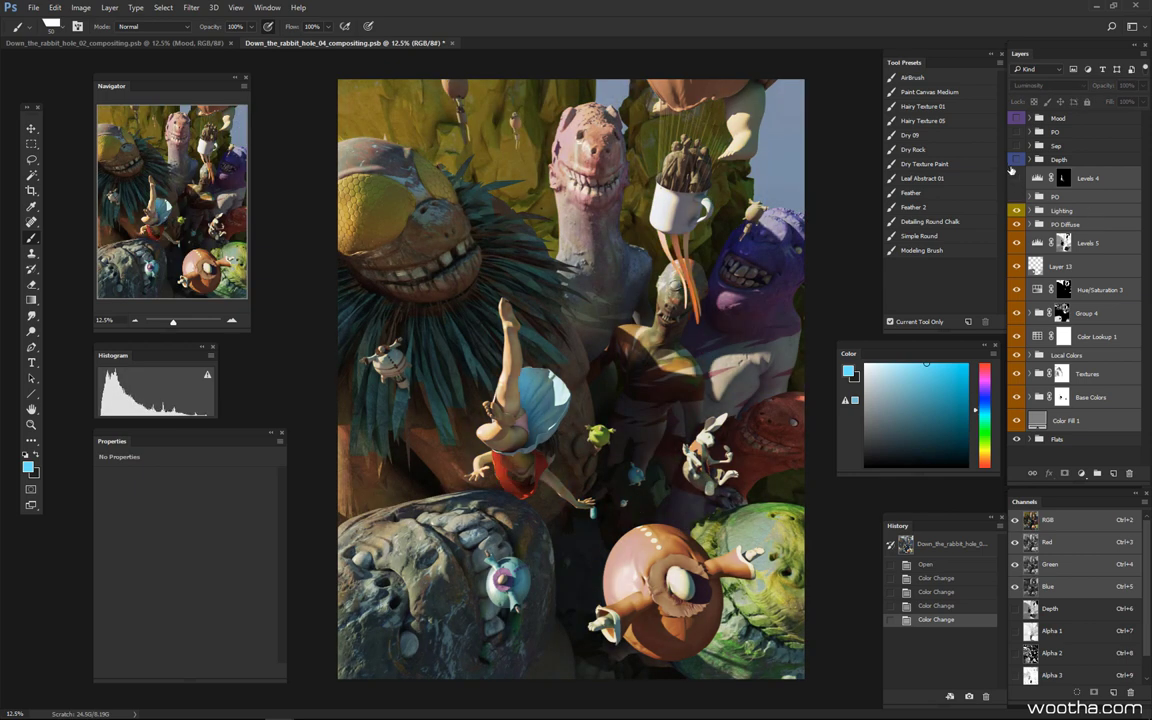
click(1016, 159)
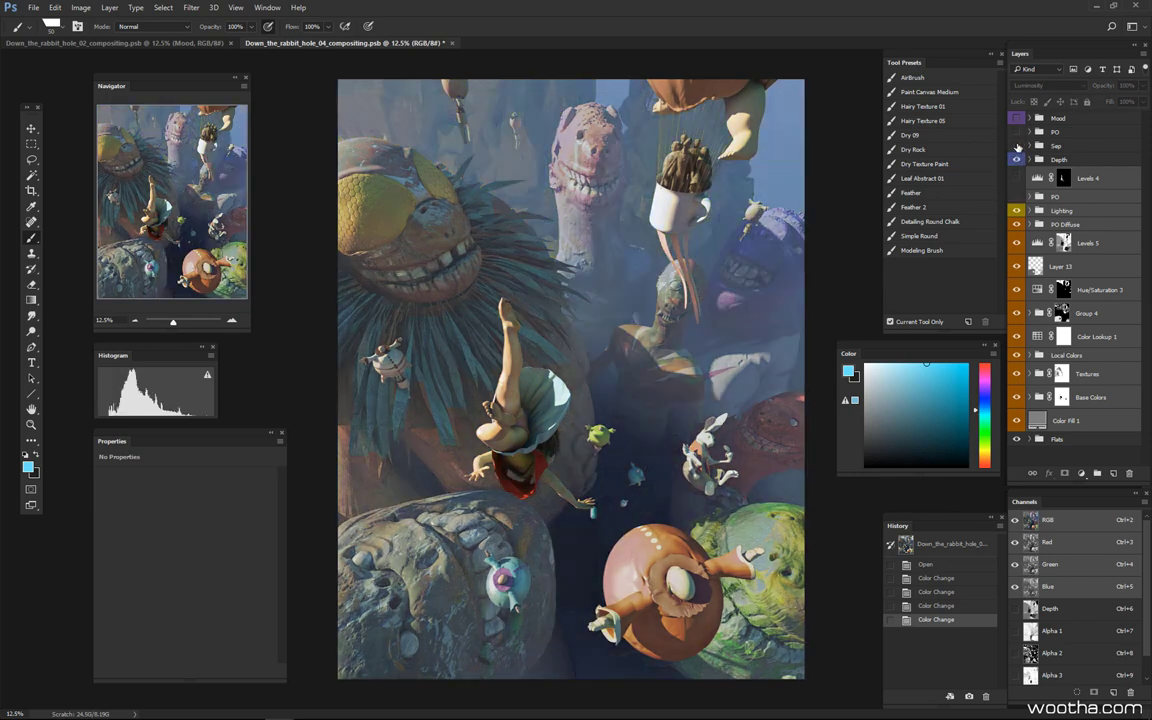
click(1017, 118)
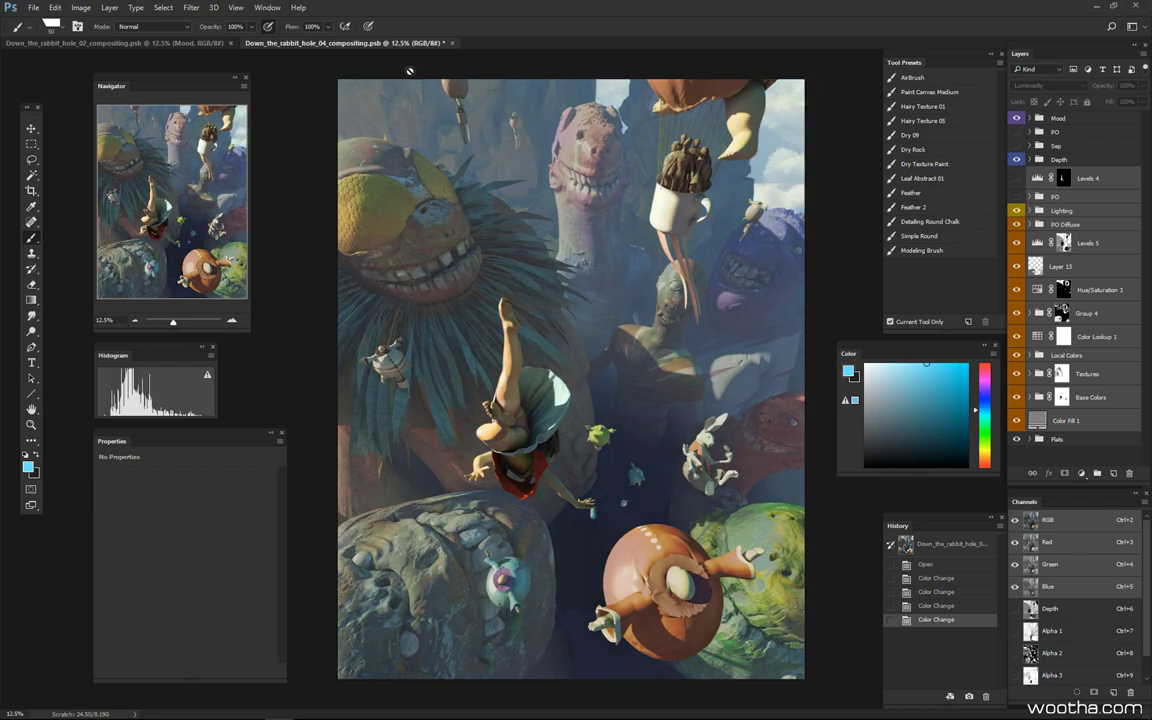
Compare the 02 document with the reduced 04 version and expand the Depth group in 04 to view its layers.
click(181, 43)
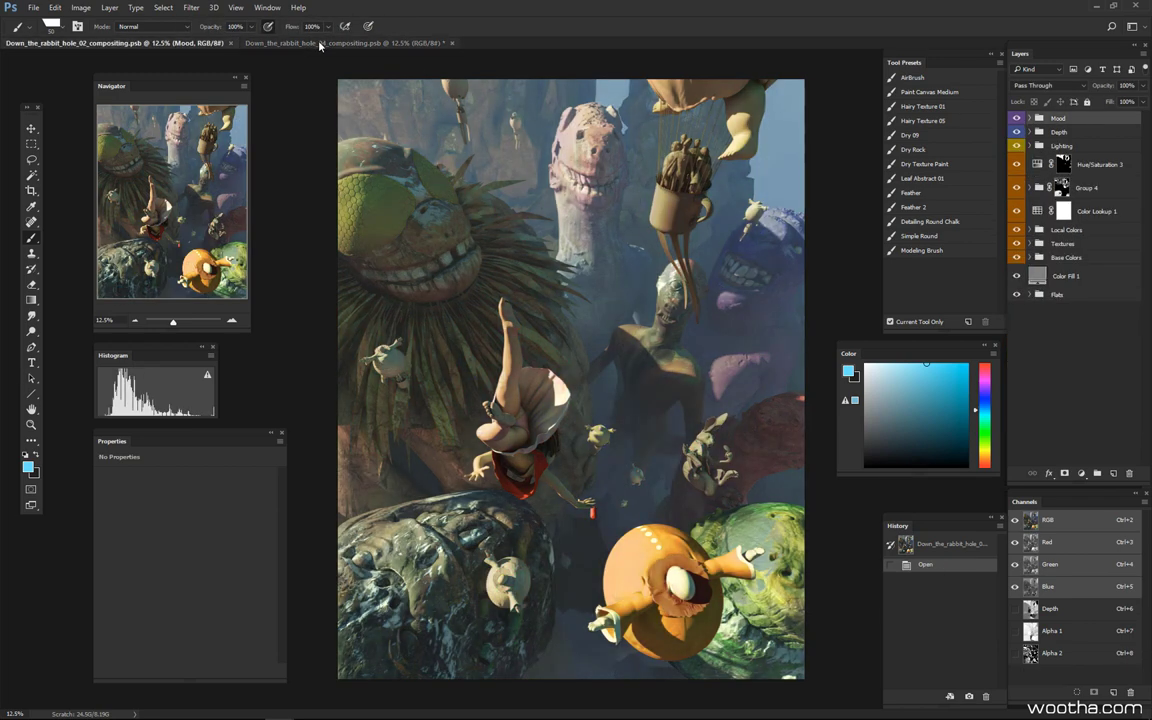
click(320, 43)
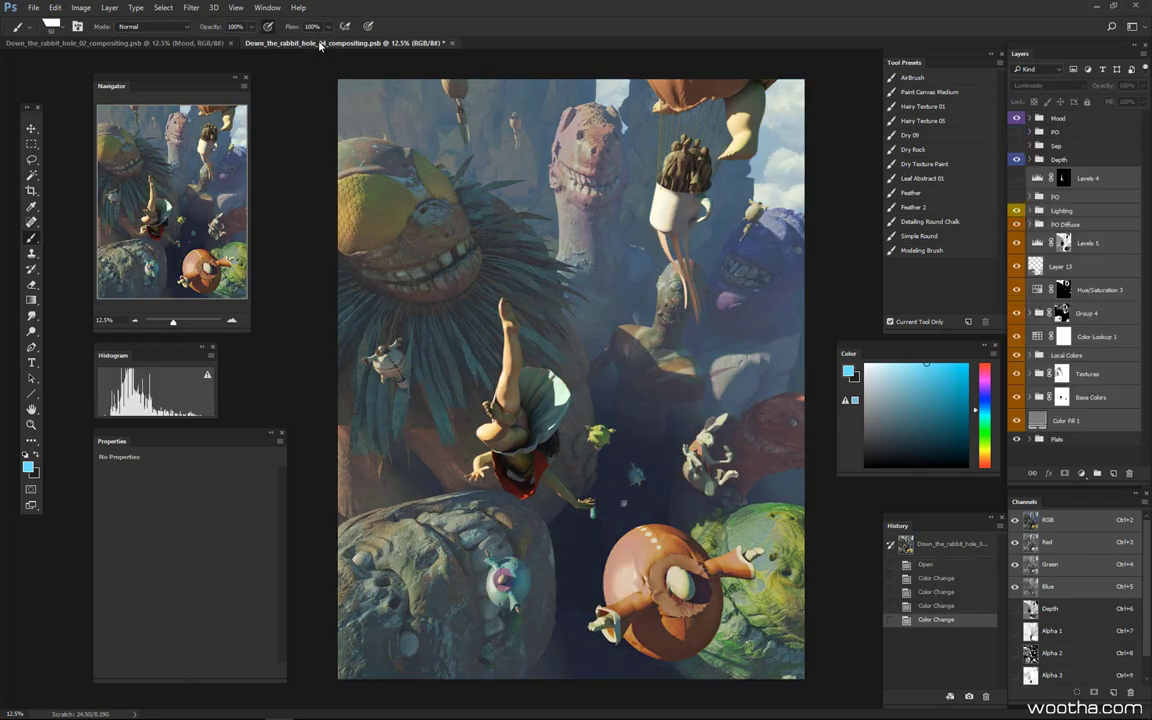
click(189, 44)
click(318, 45)
click(1045, 160)
click(1034, 160)
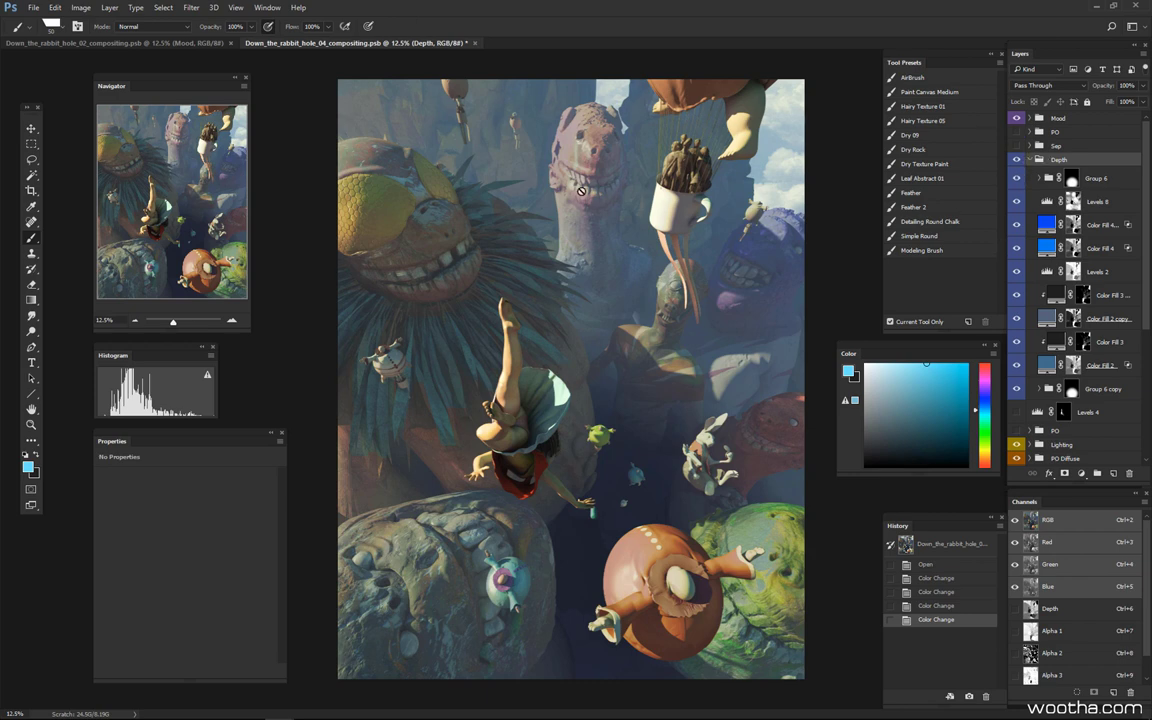
Examine the differences in color, depth and texture between the 02 document and the reduced 04 document, ending on 04.
click(135, 43)
click(307, 43)
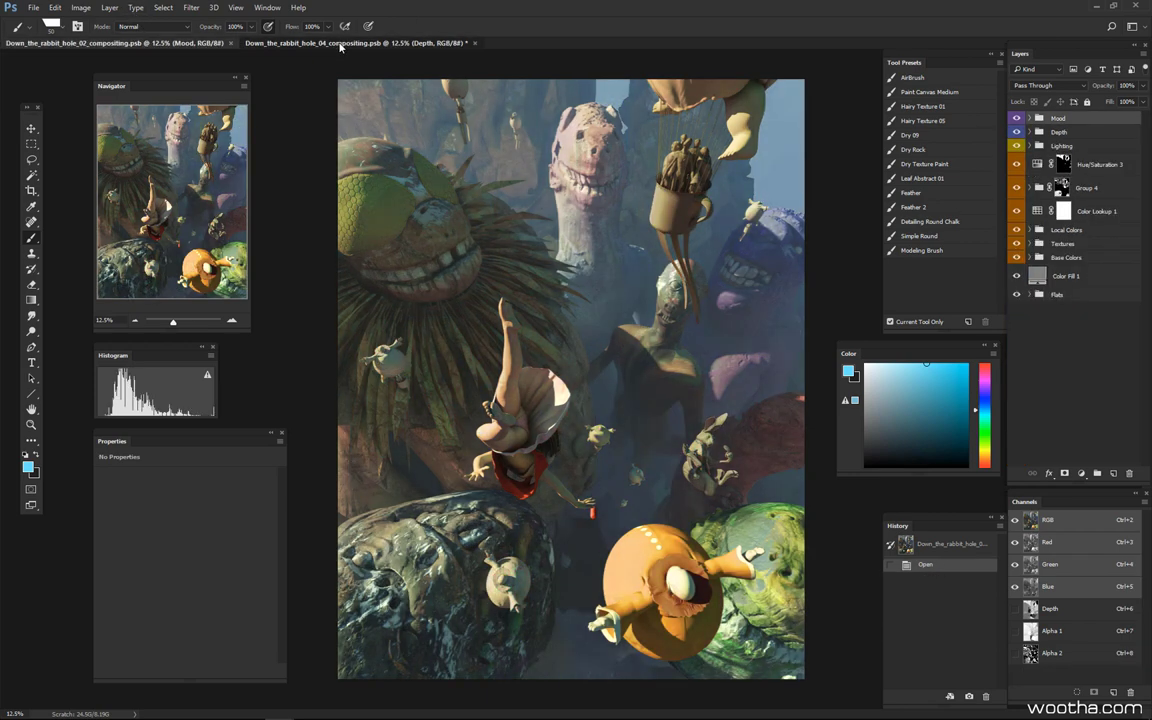
click(148, 43)
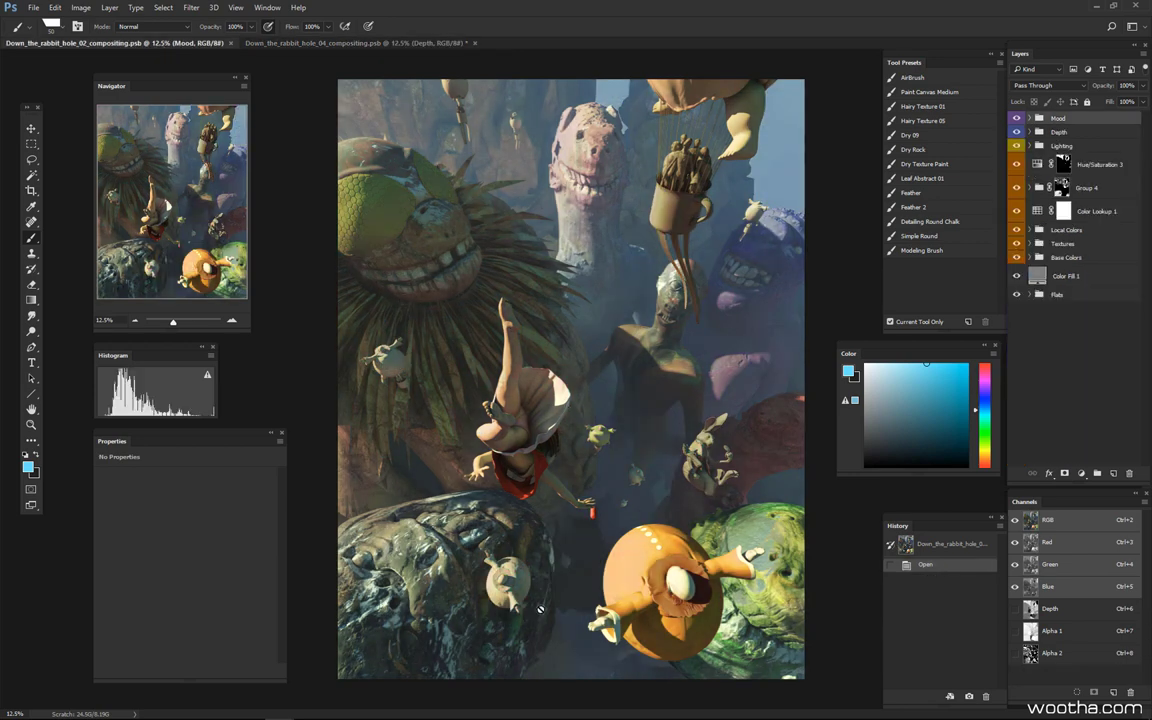
click(287, 44)
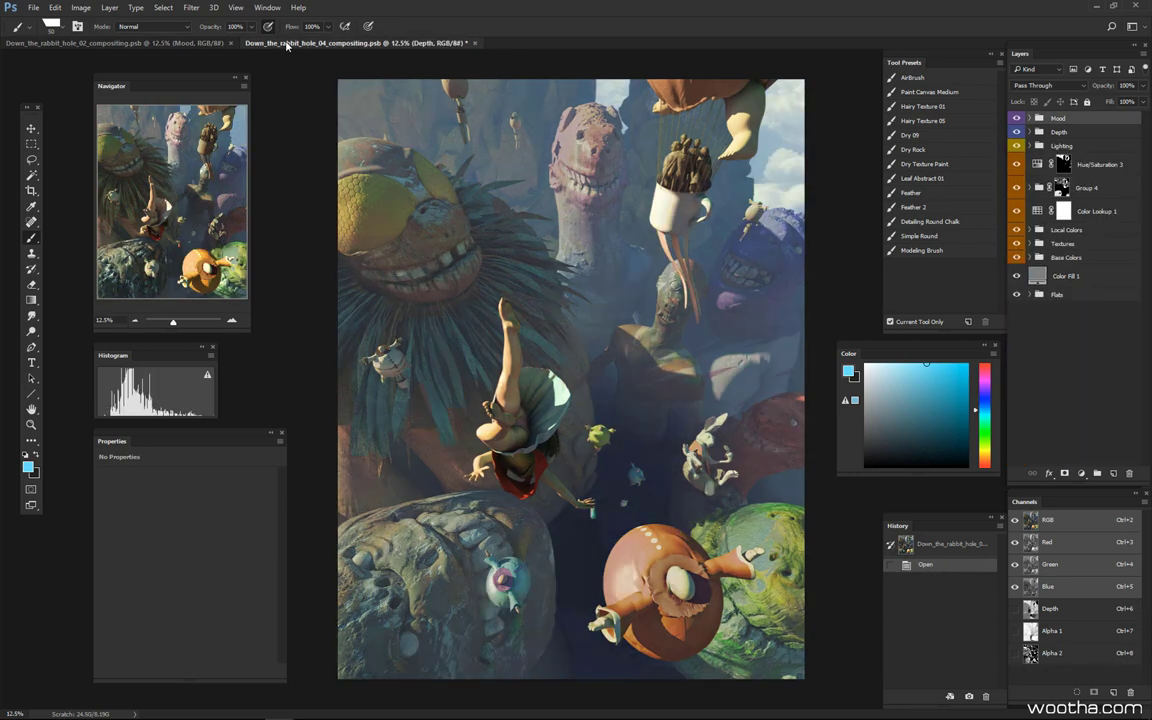
click(188, 43)
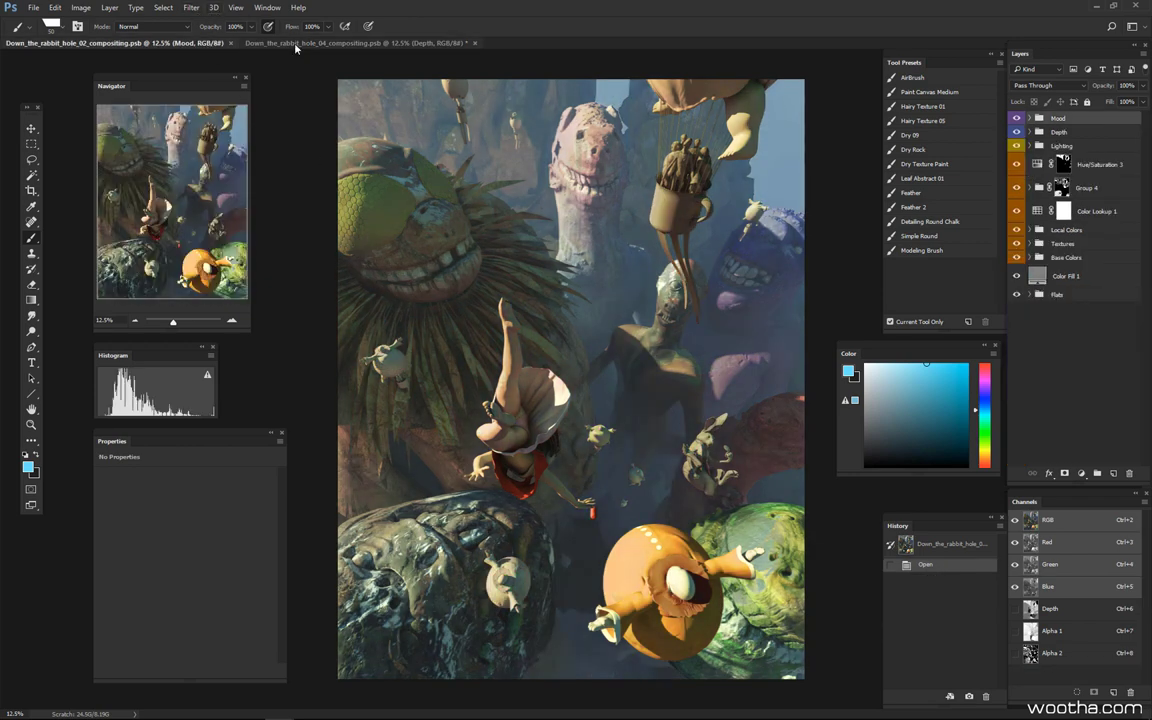
click(265, 40)
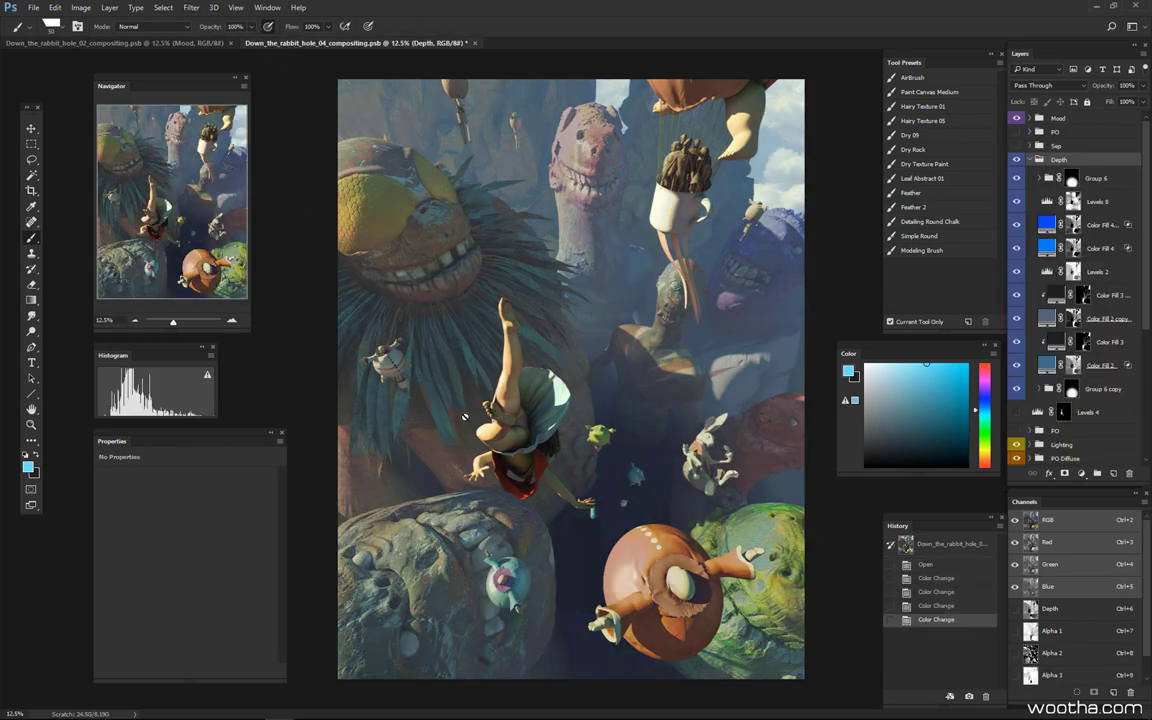
click(215, 43)
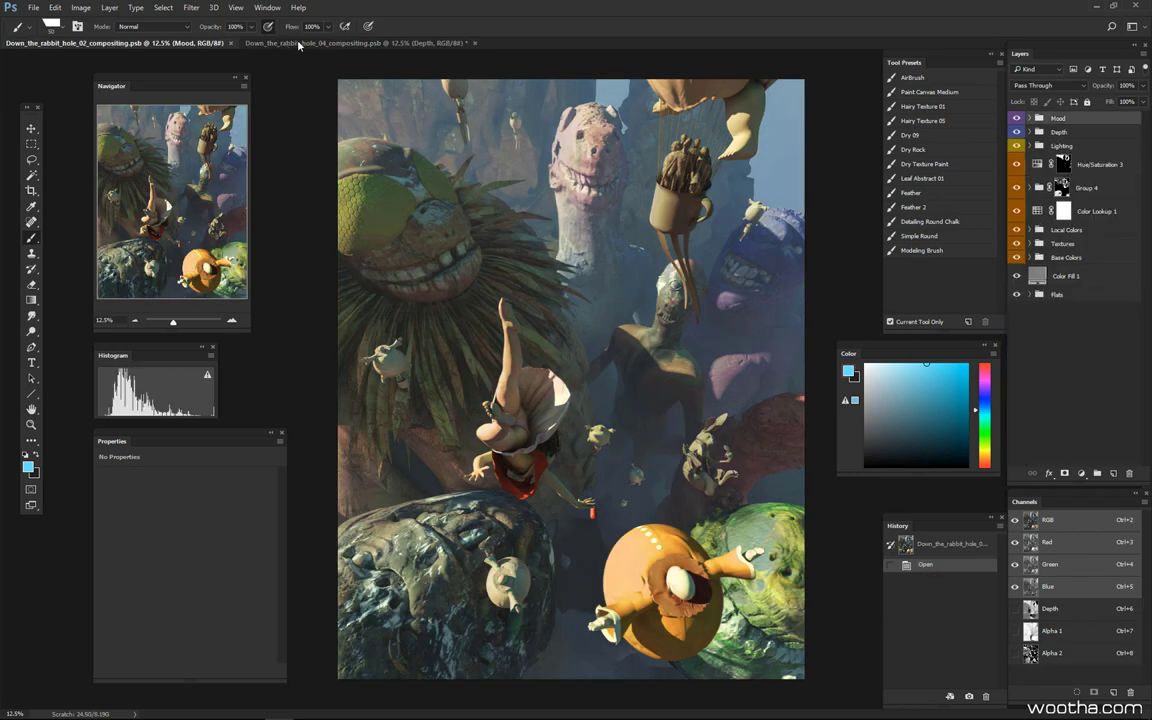
click(268, 42)
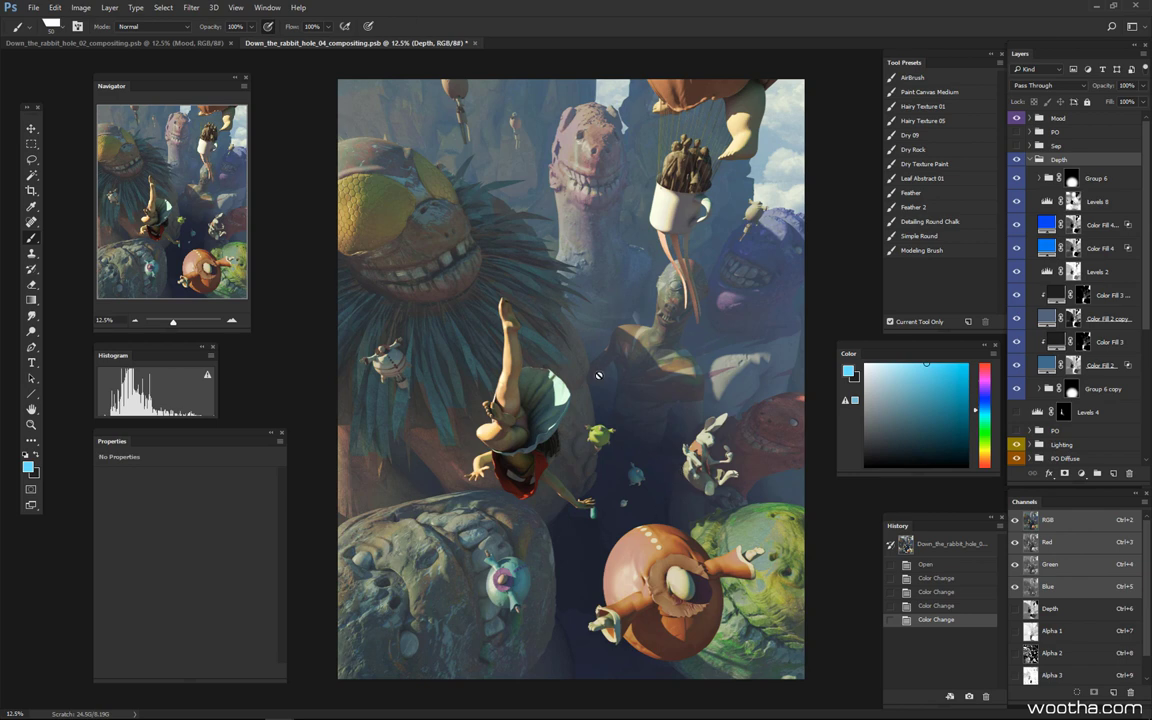
click(213, 44)
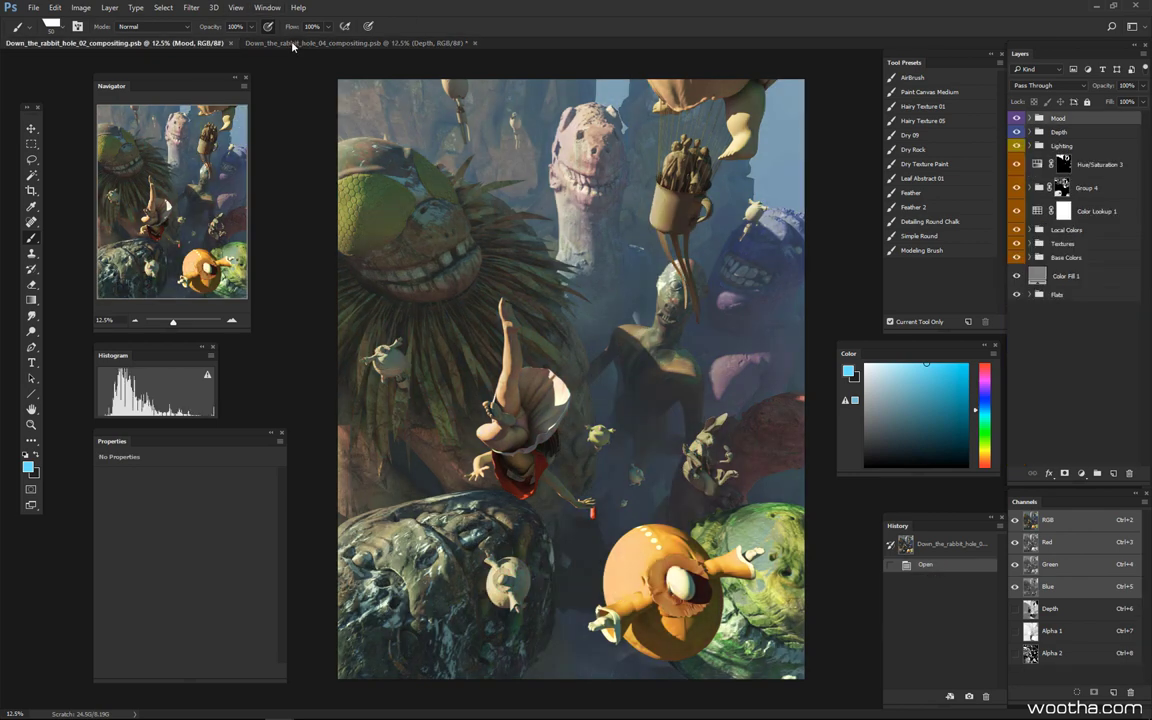
click(263, 42)
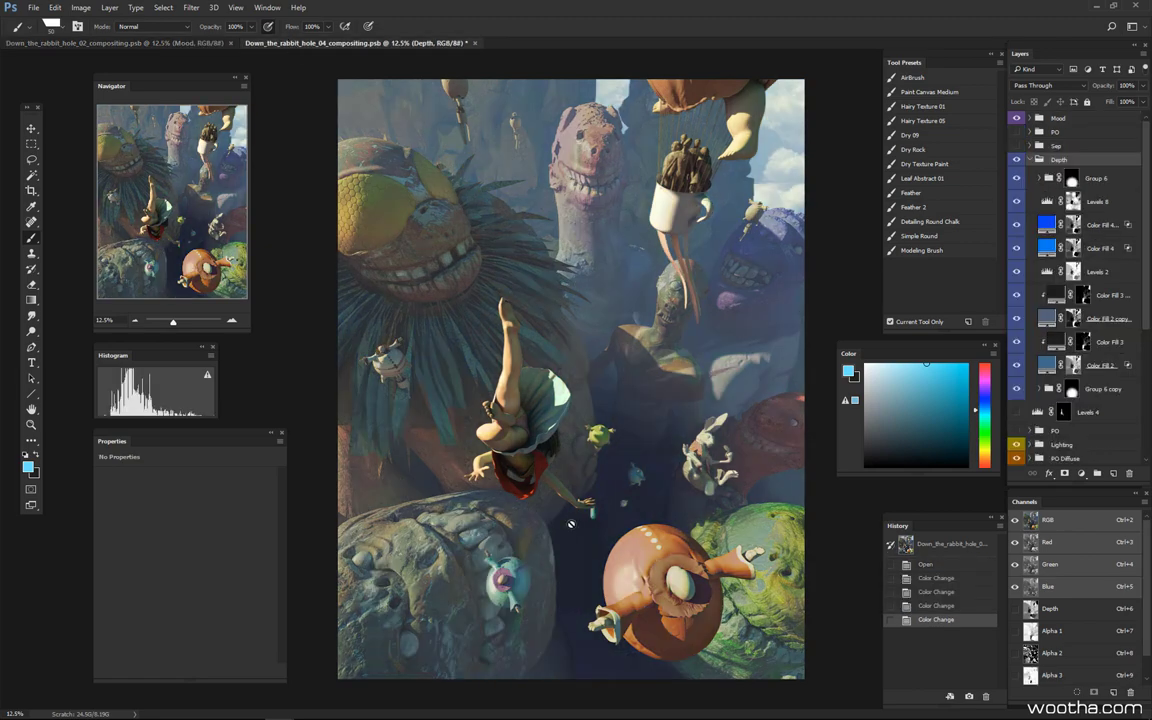